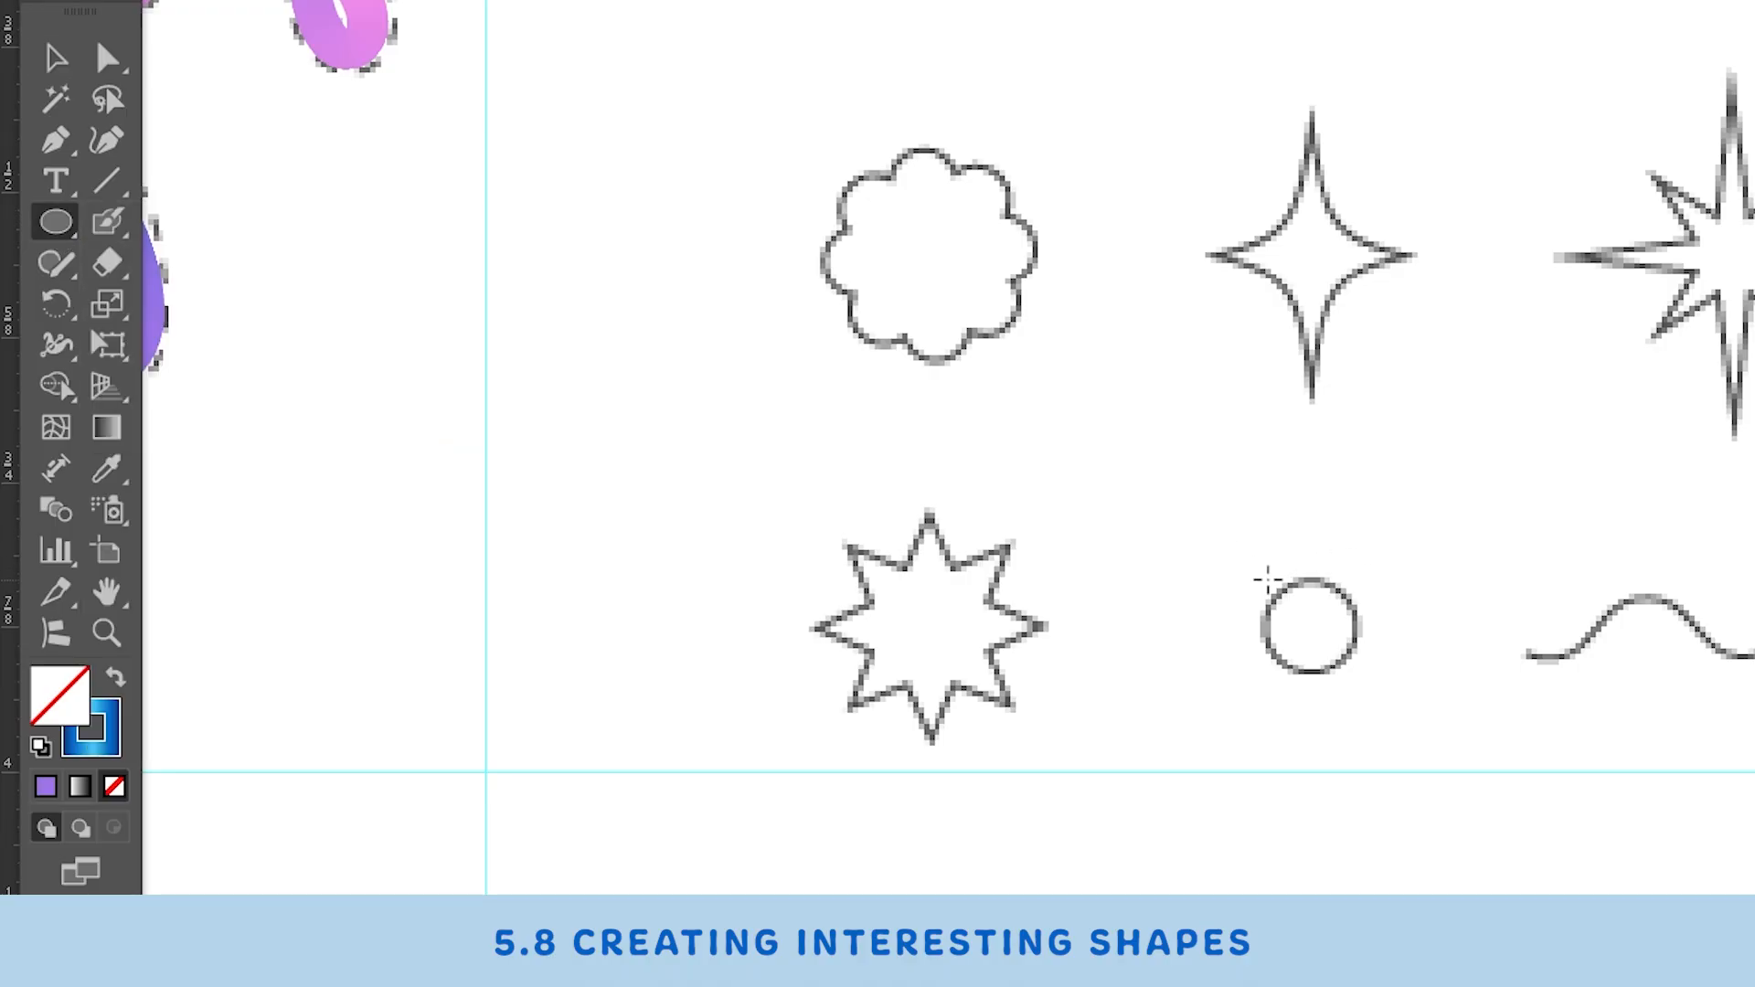
# - Draw a circle over the small circle outline and give it a solid blue fill with no stroke
pyautogui.moveTo(1267, 579); pyautogui.dragTo(1347, 677)
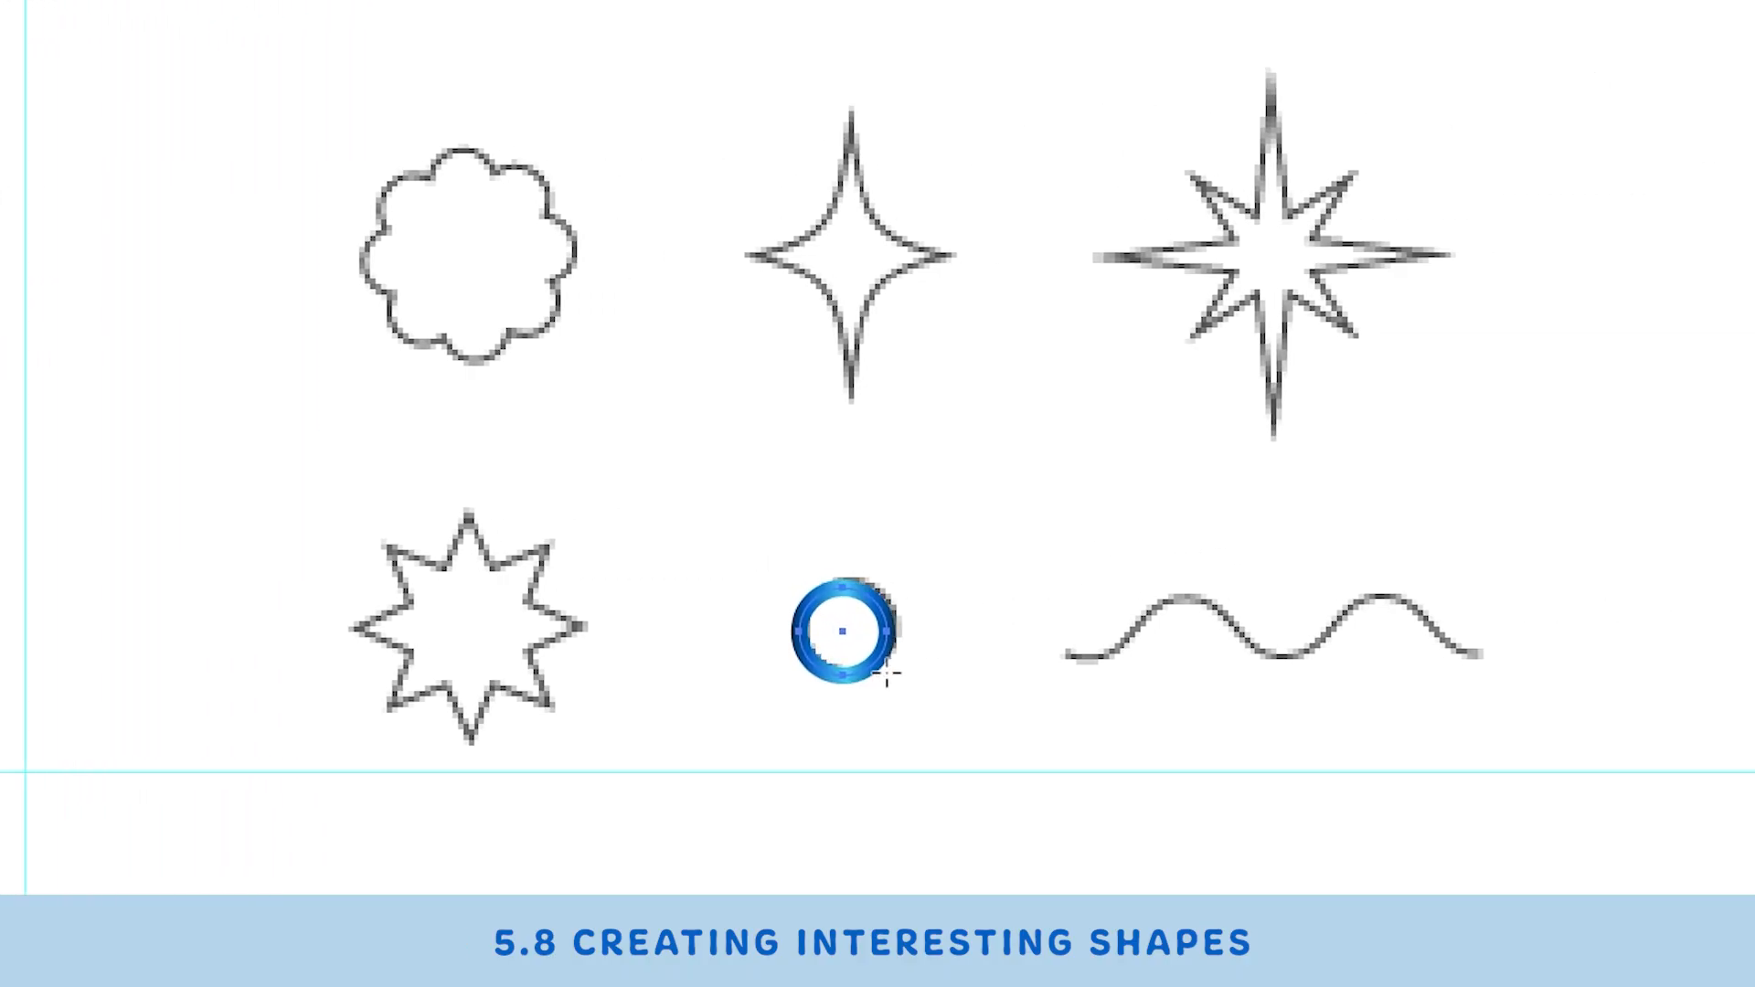
pyautogui.moveTo(887, 675); pyautogui.dragTo(887, 674)
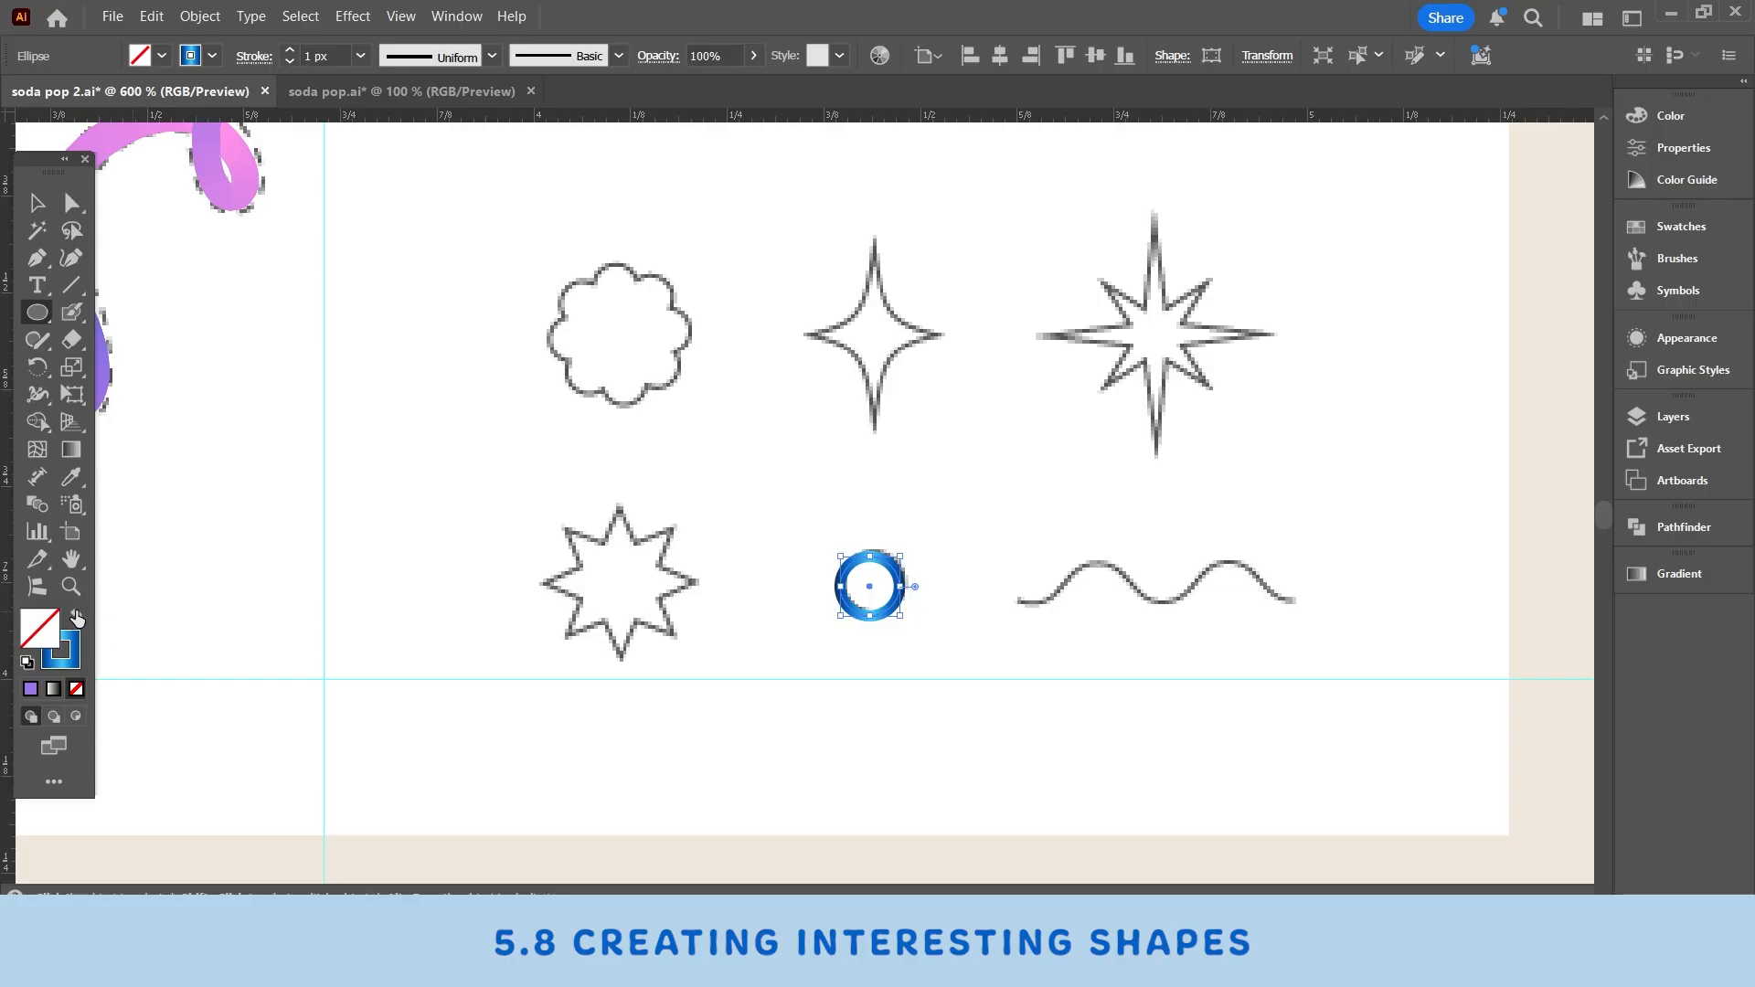
pyautogui.click(78, 619)
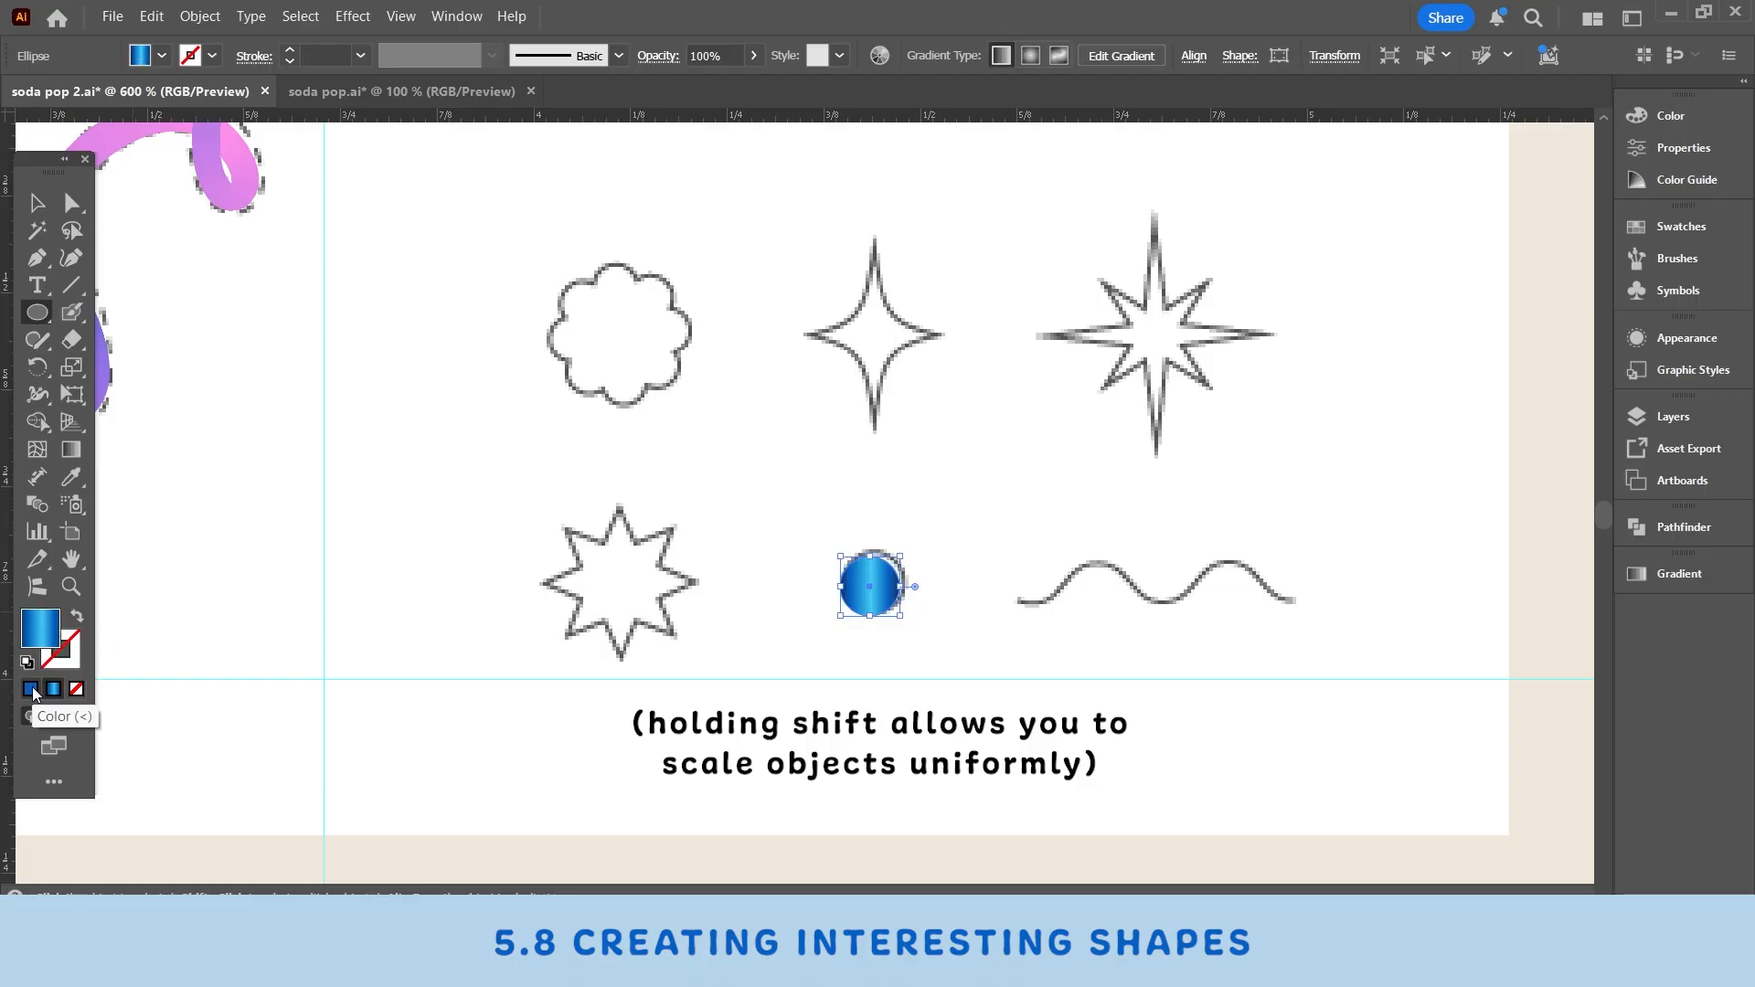
pyautogui.click(30, 689)
pyautogui.click(37, 203)
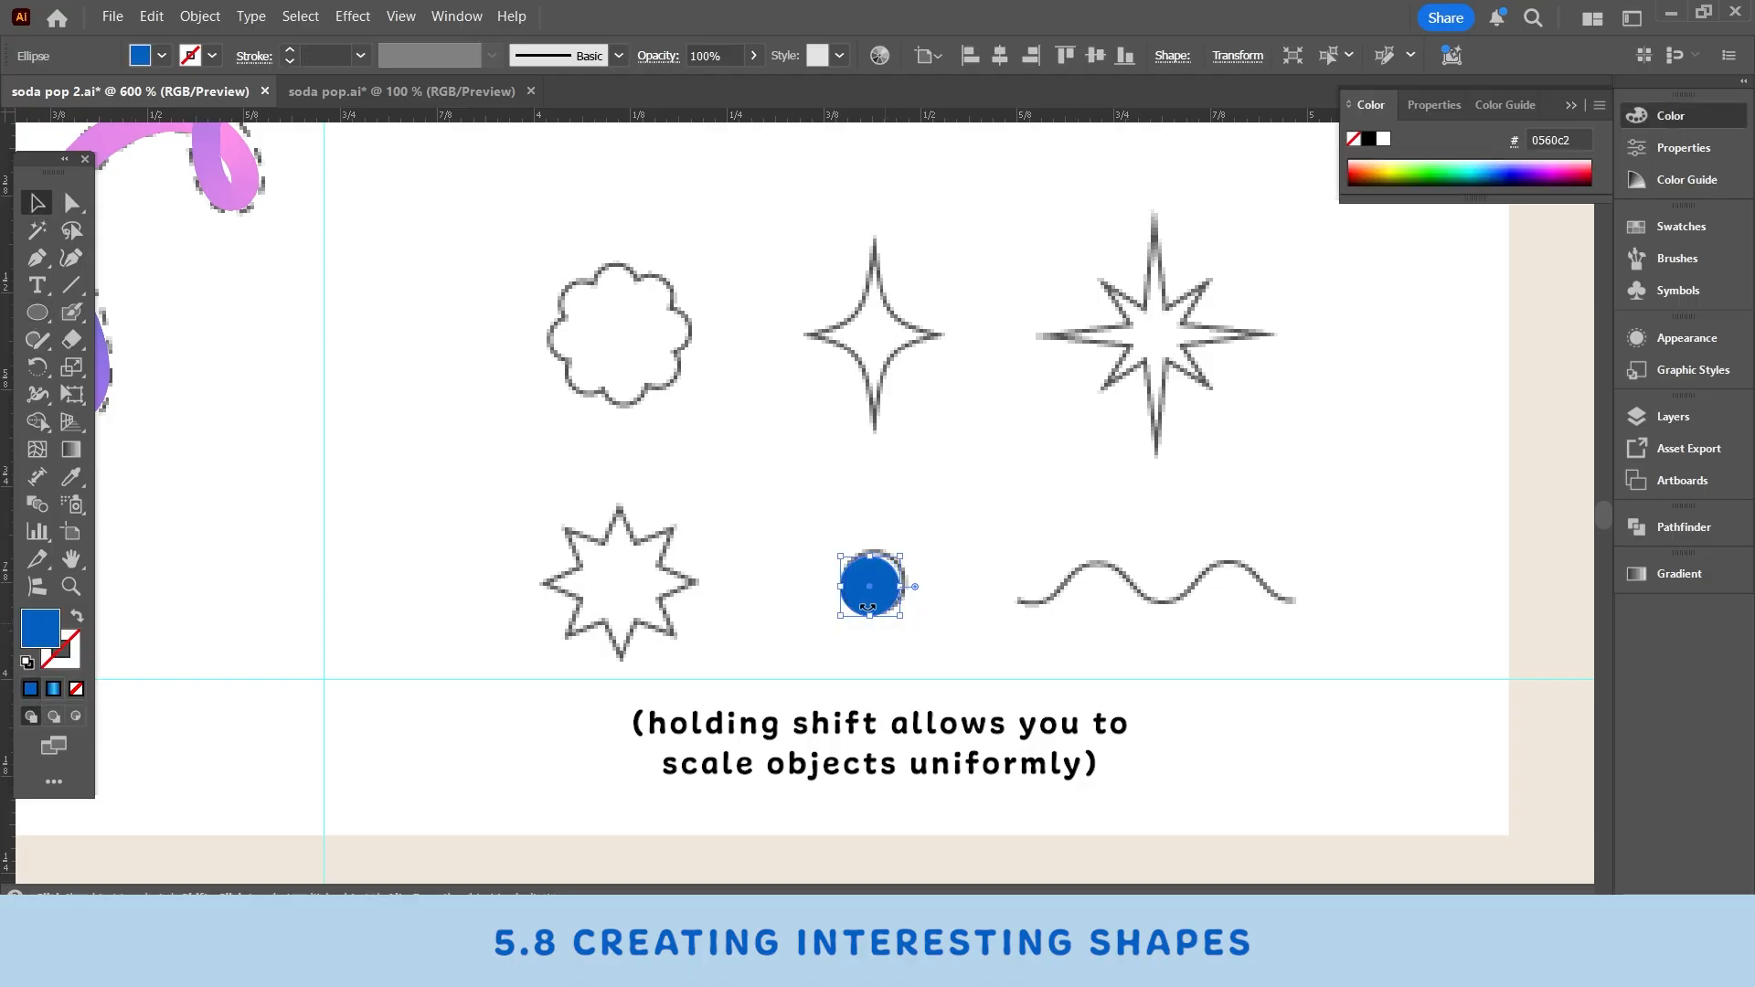
pyautogui.click(36, 312)
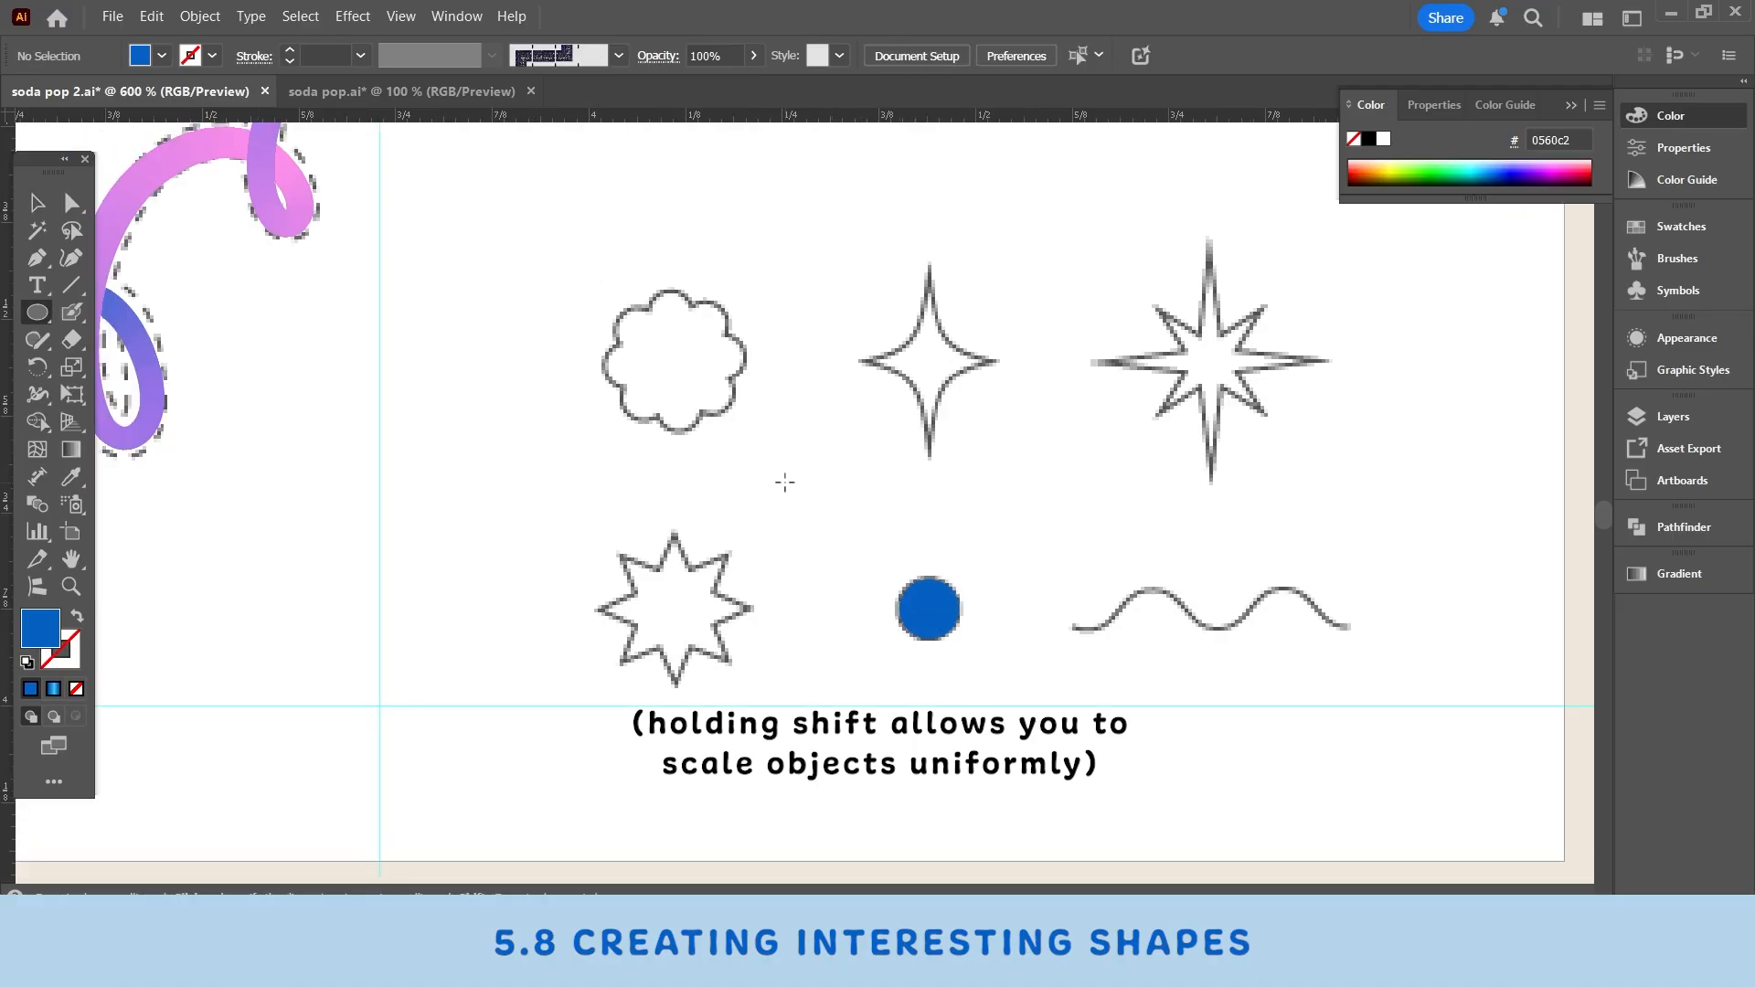
pyautogui.moveTo(784, 482); pyautogui.dragTo(892, 547)
pyautogui.press('v')
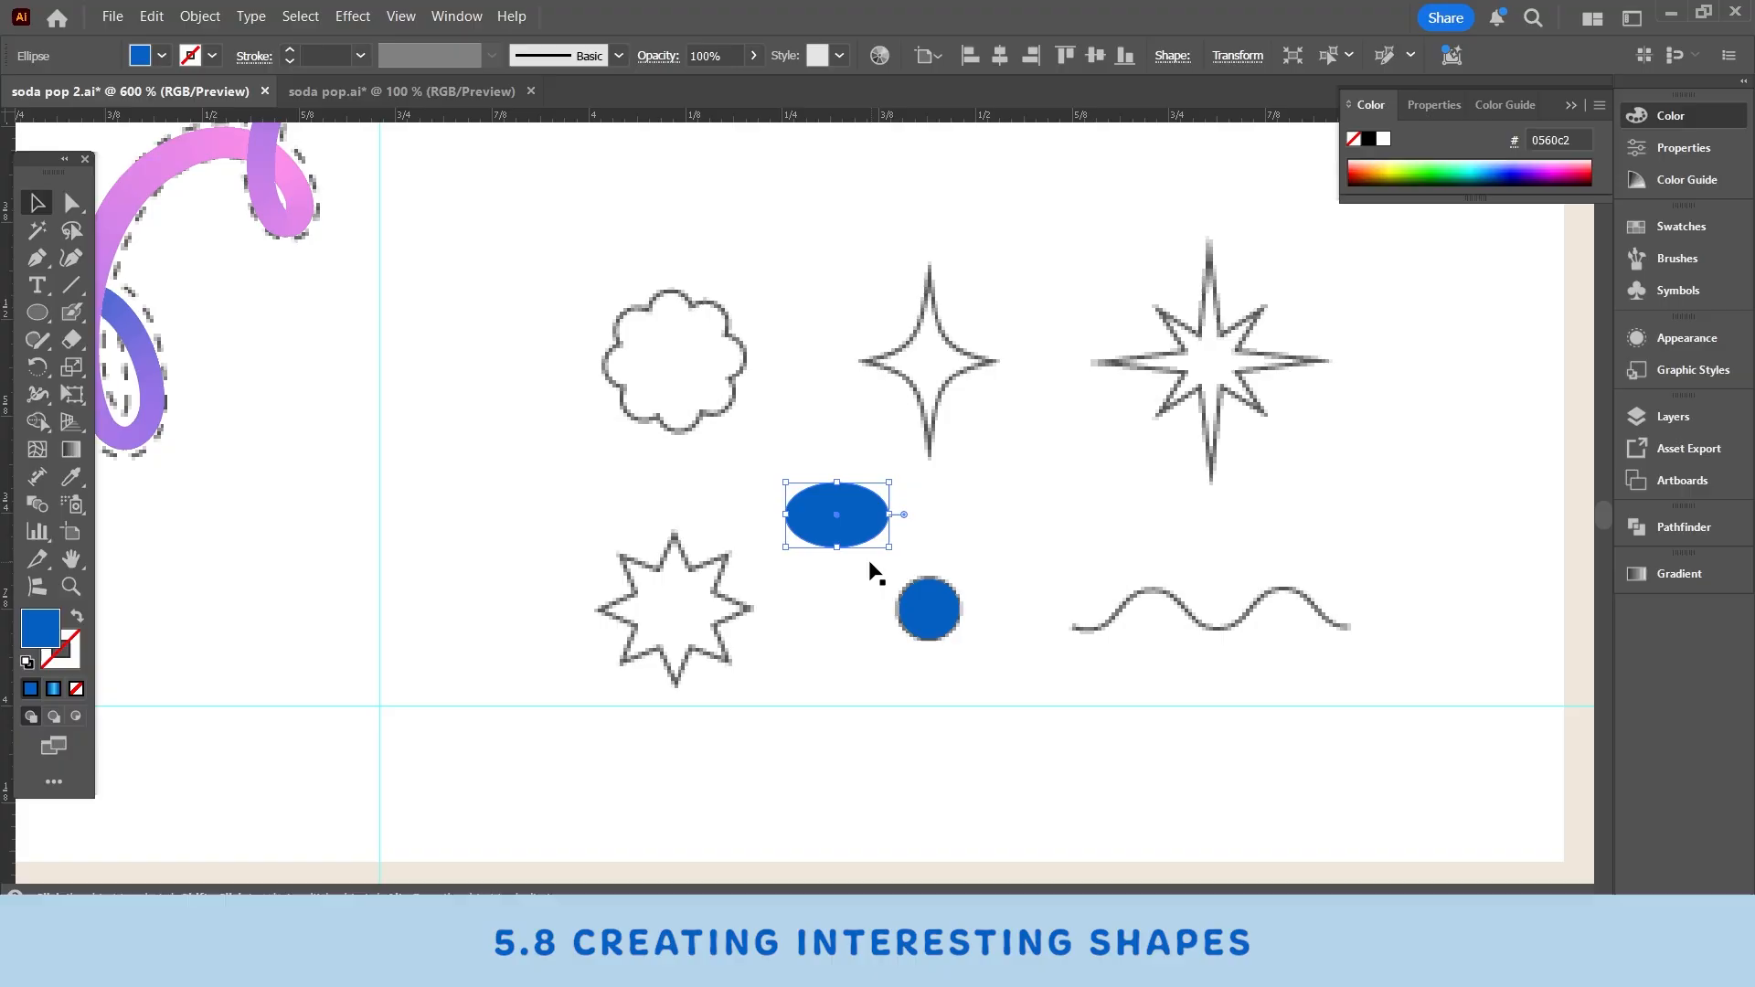
pyautogui.press('Delete')
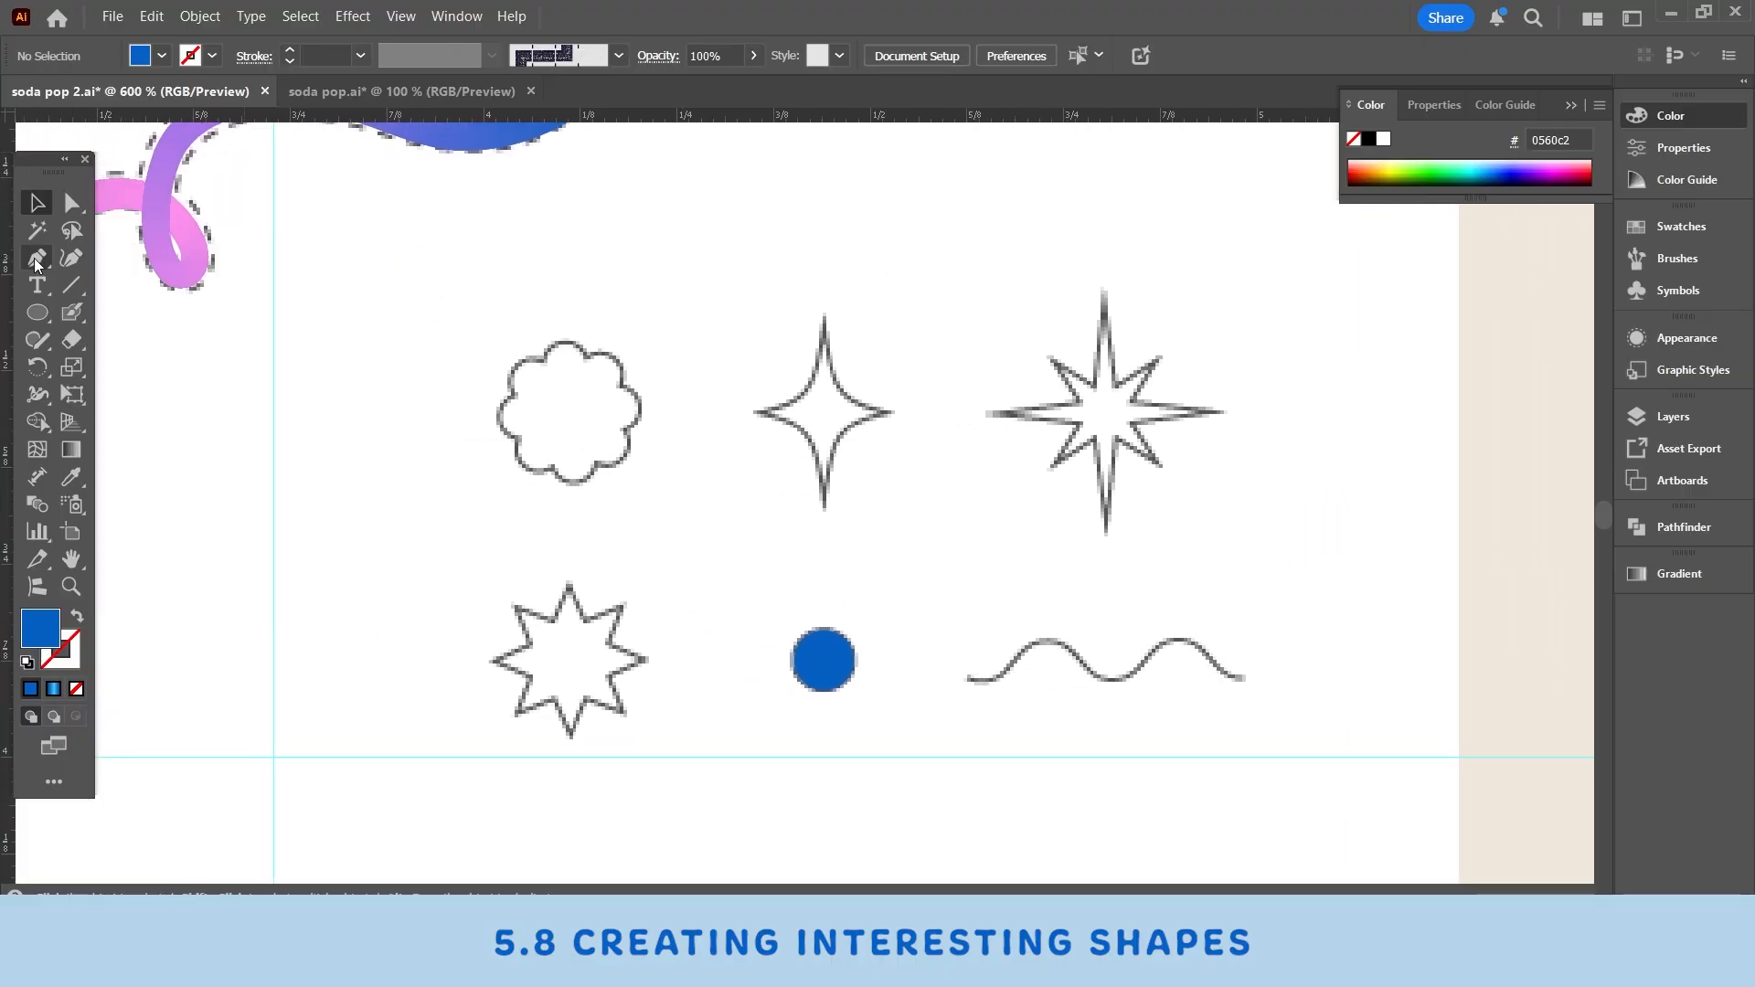
# - Try tracing the wave outline with the Curvature tool, then delete the traced shape
pyautogui.click(71, 258)
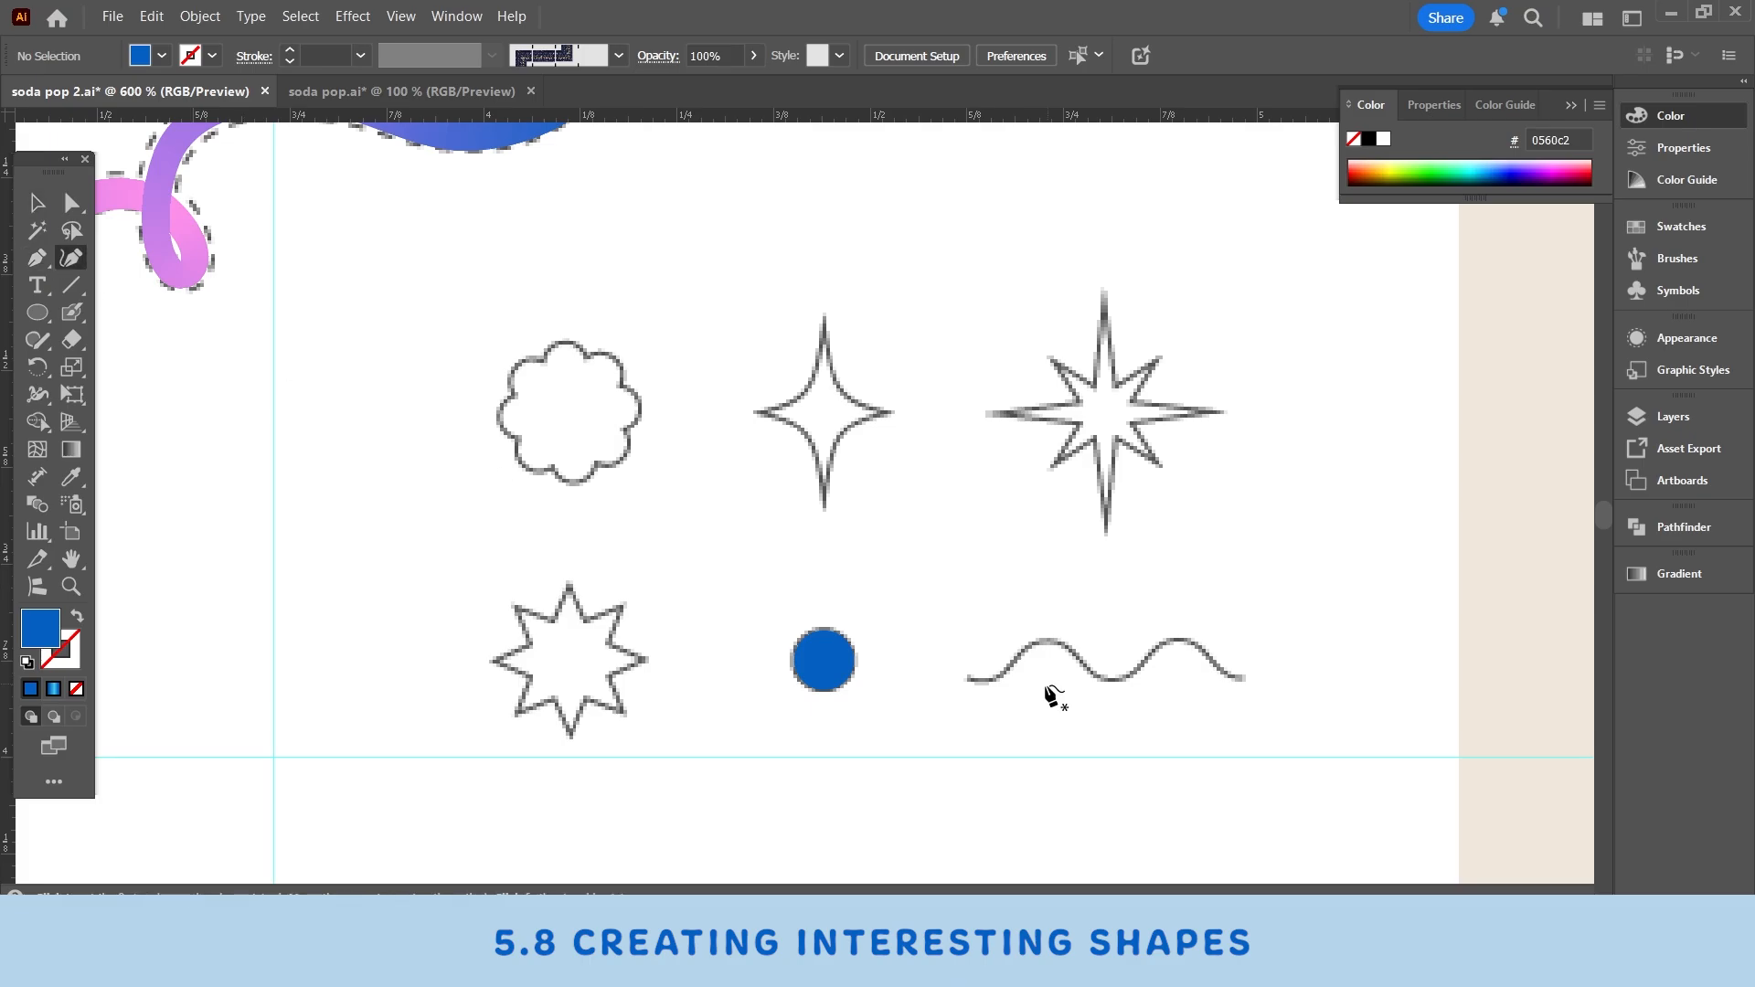
pyautogui.click(972, 679)
pyautogui.click(1024, 639)
pyautogui.click(1057, 639)
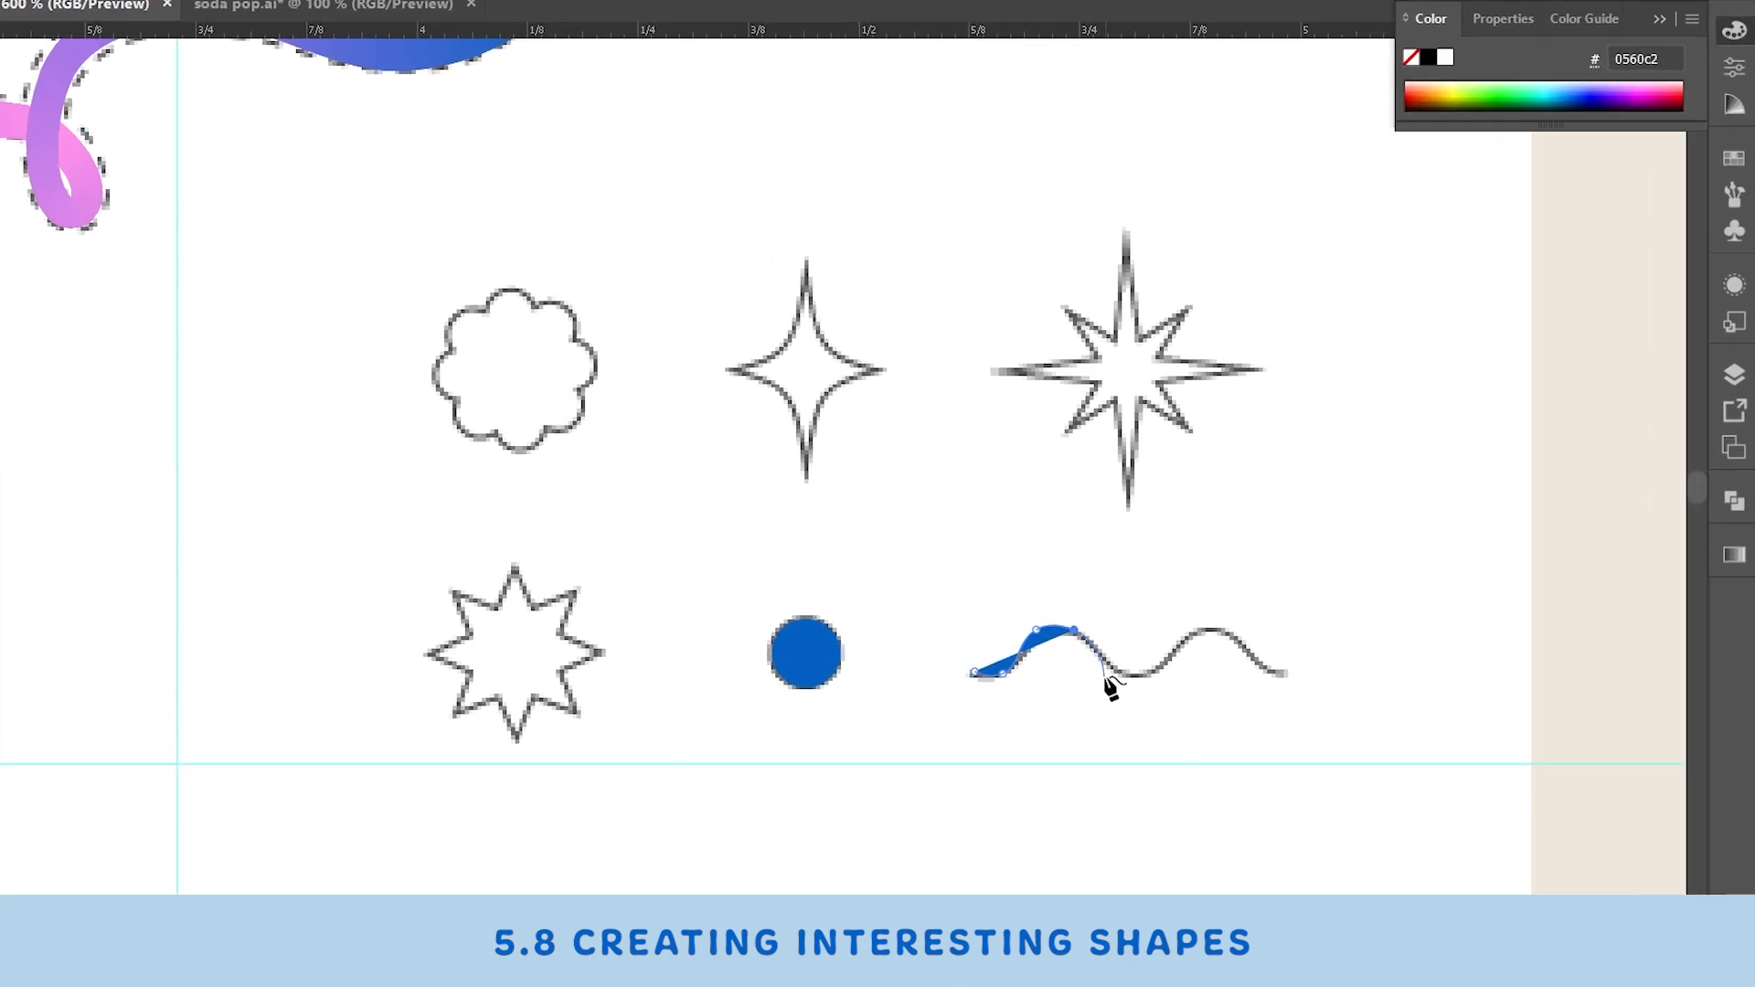
pyautogui.click(1101, 675)
pyautogui.click(1224, 651)
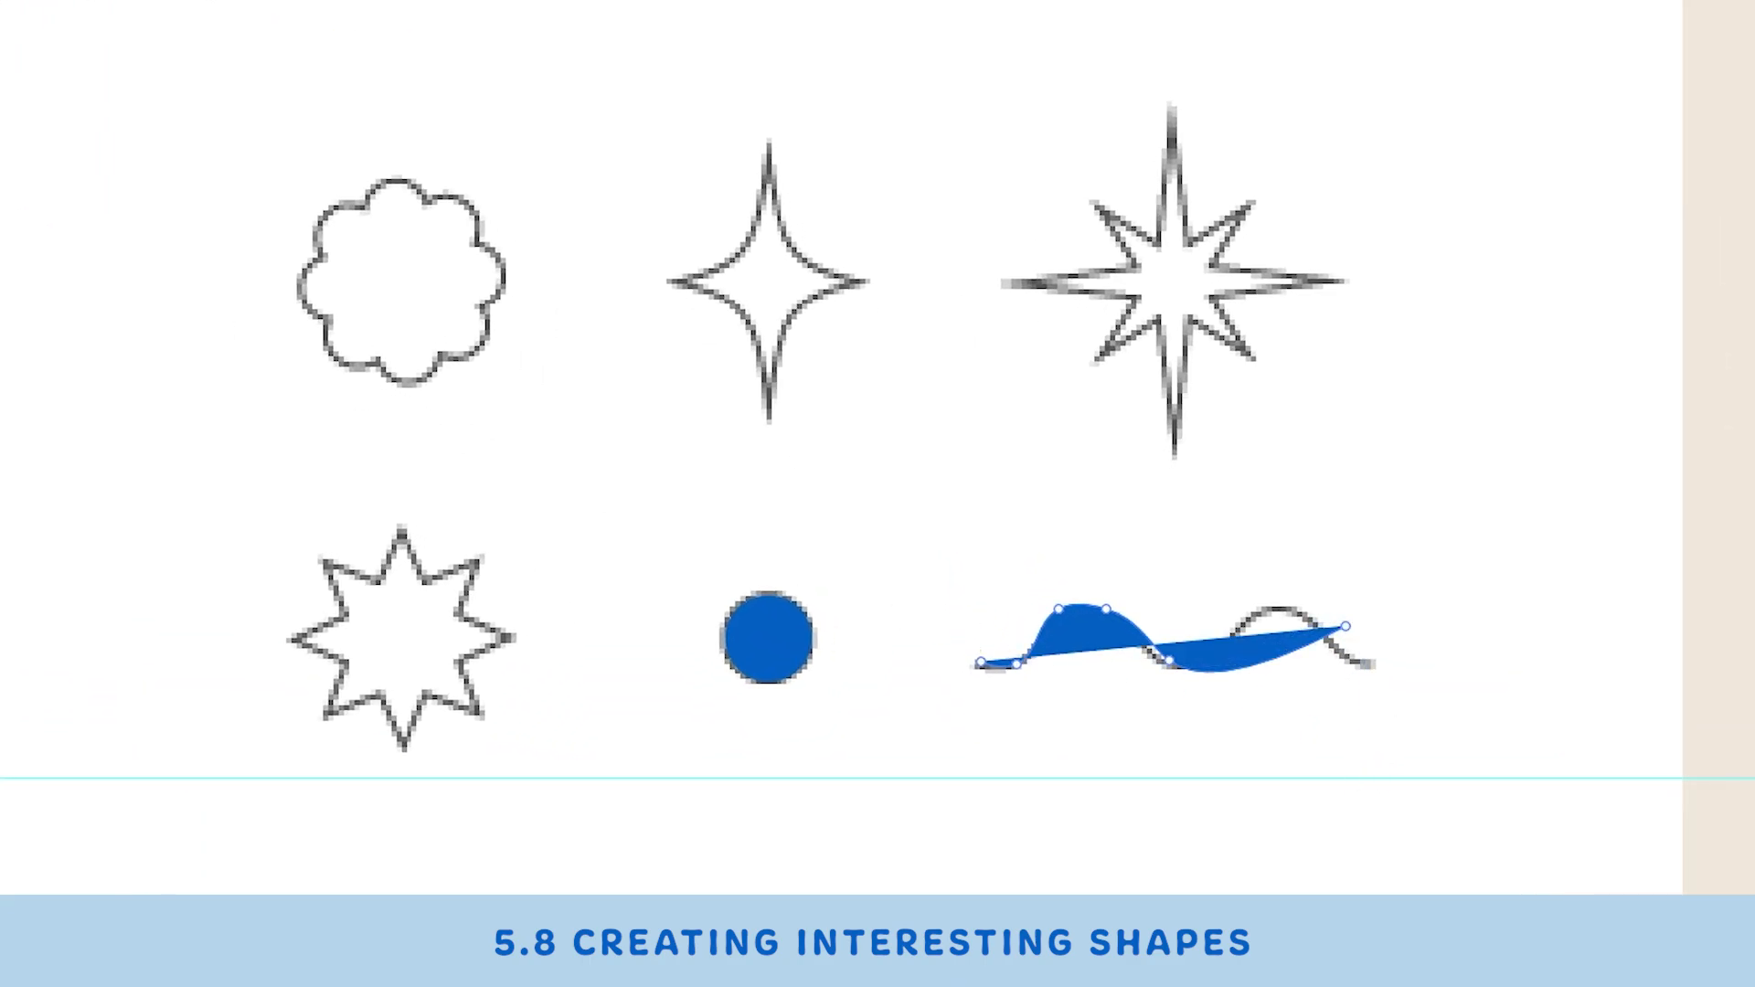
pyautogui.click(40, 212)
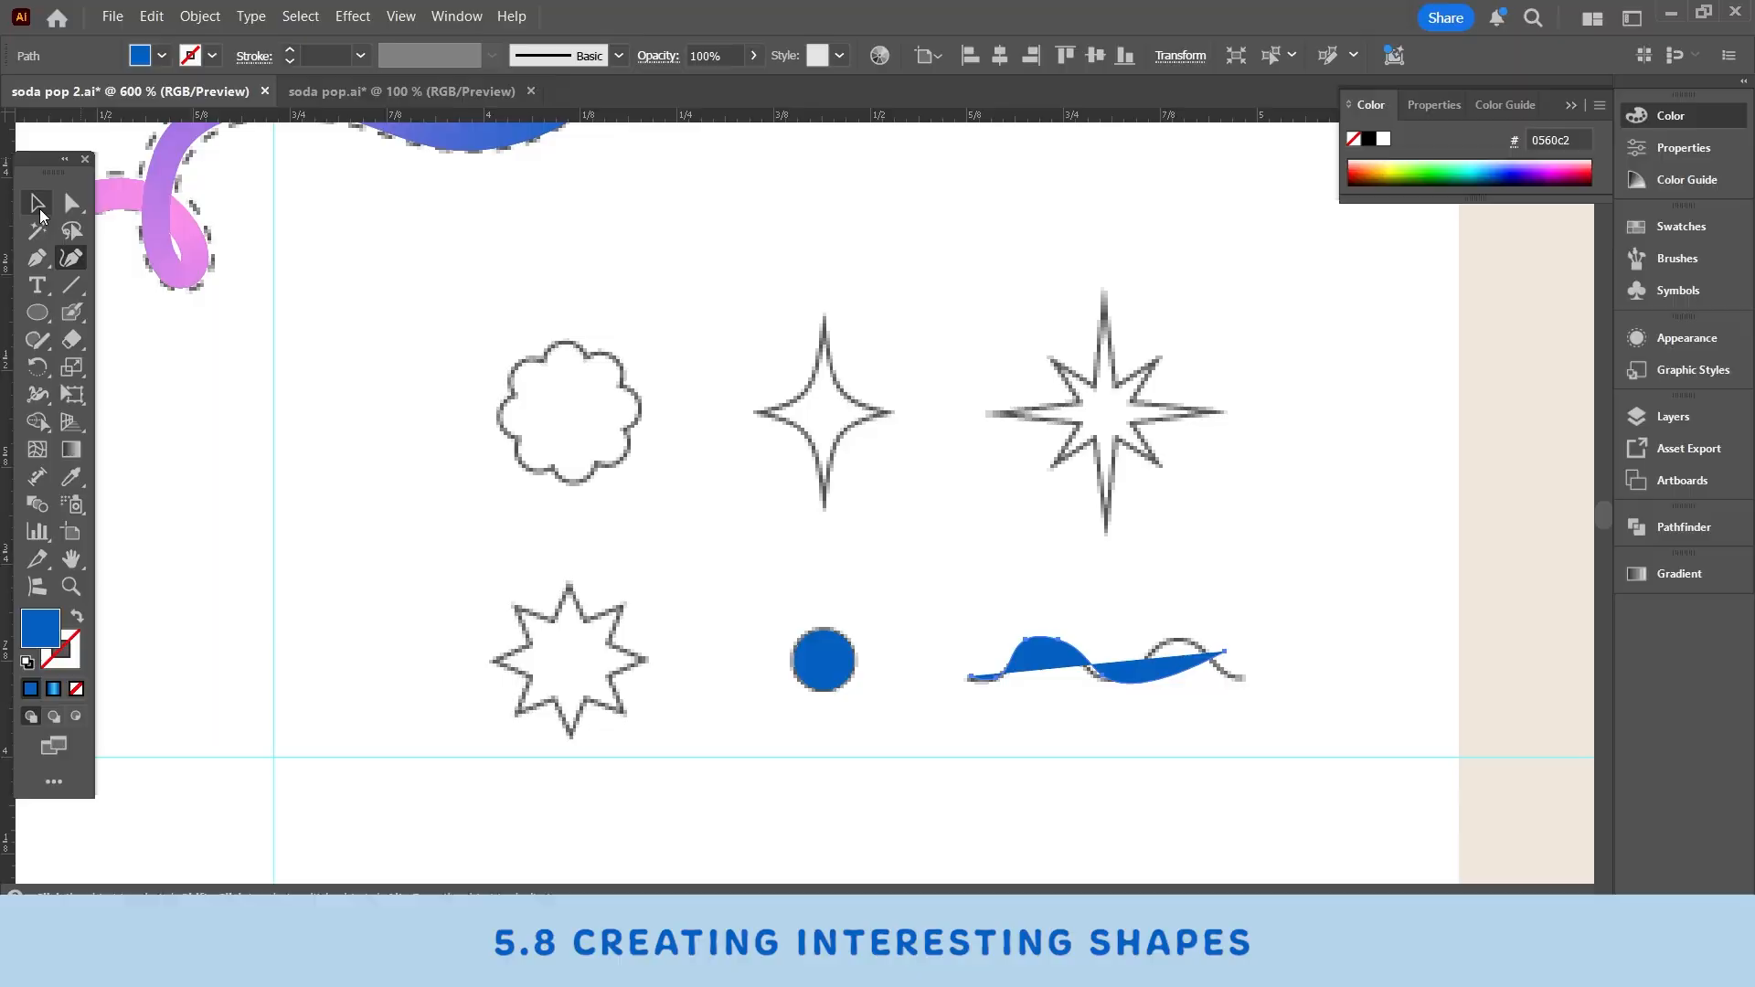
pyautogui.press('Delete')
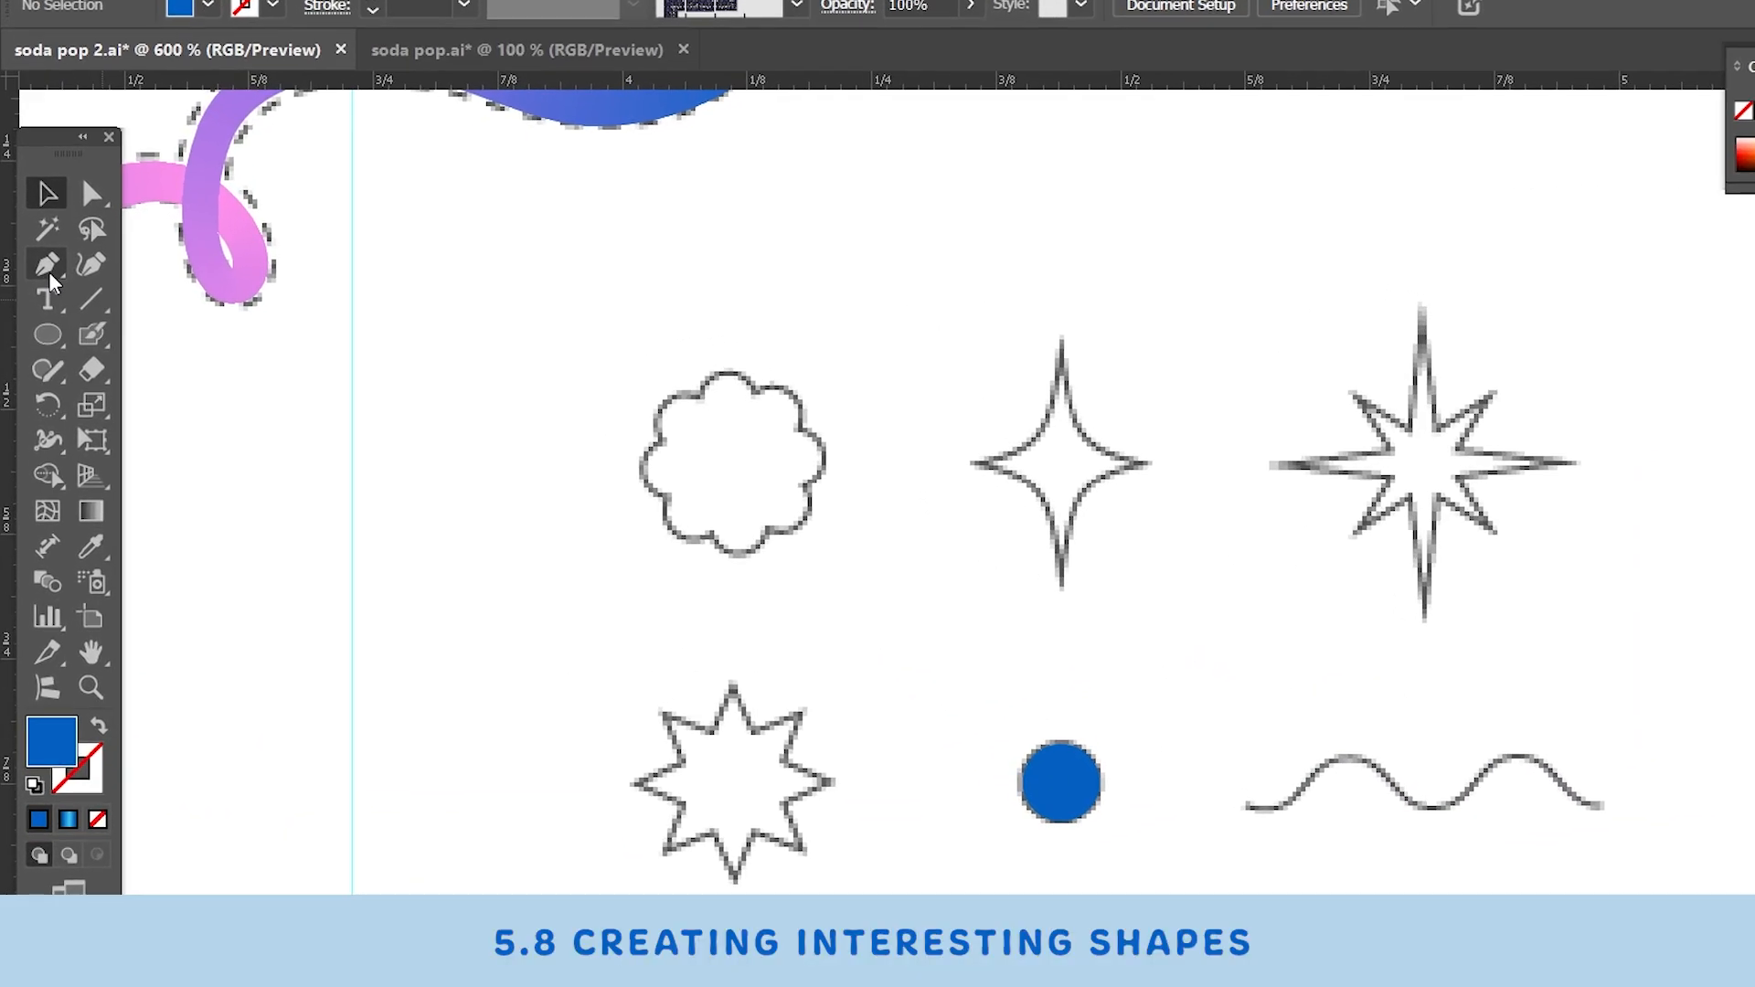
# - Draw a straight horizontal line with the Pen tool across the base of the wave outline
pyautogui.click(38, 283)
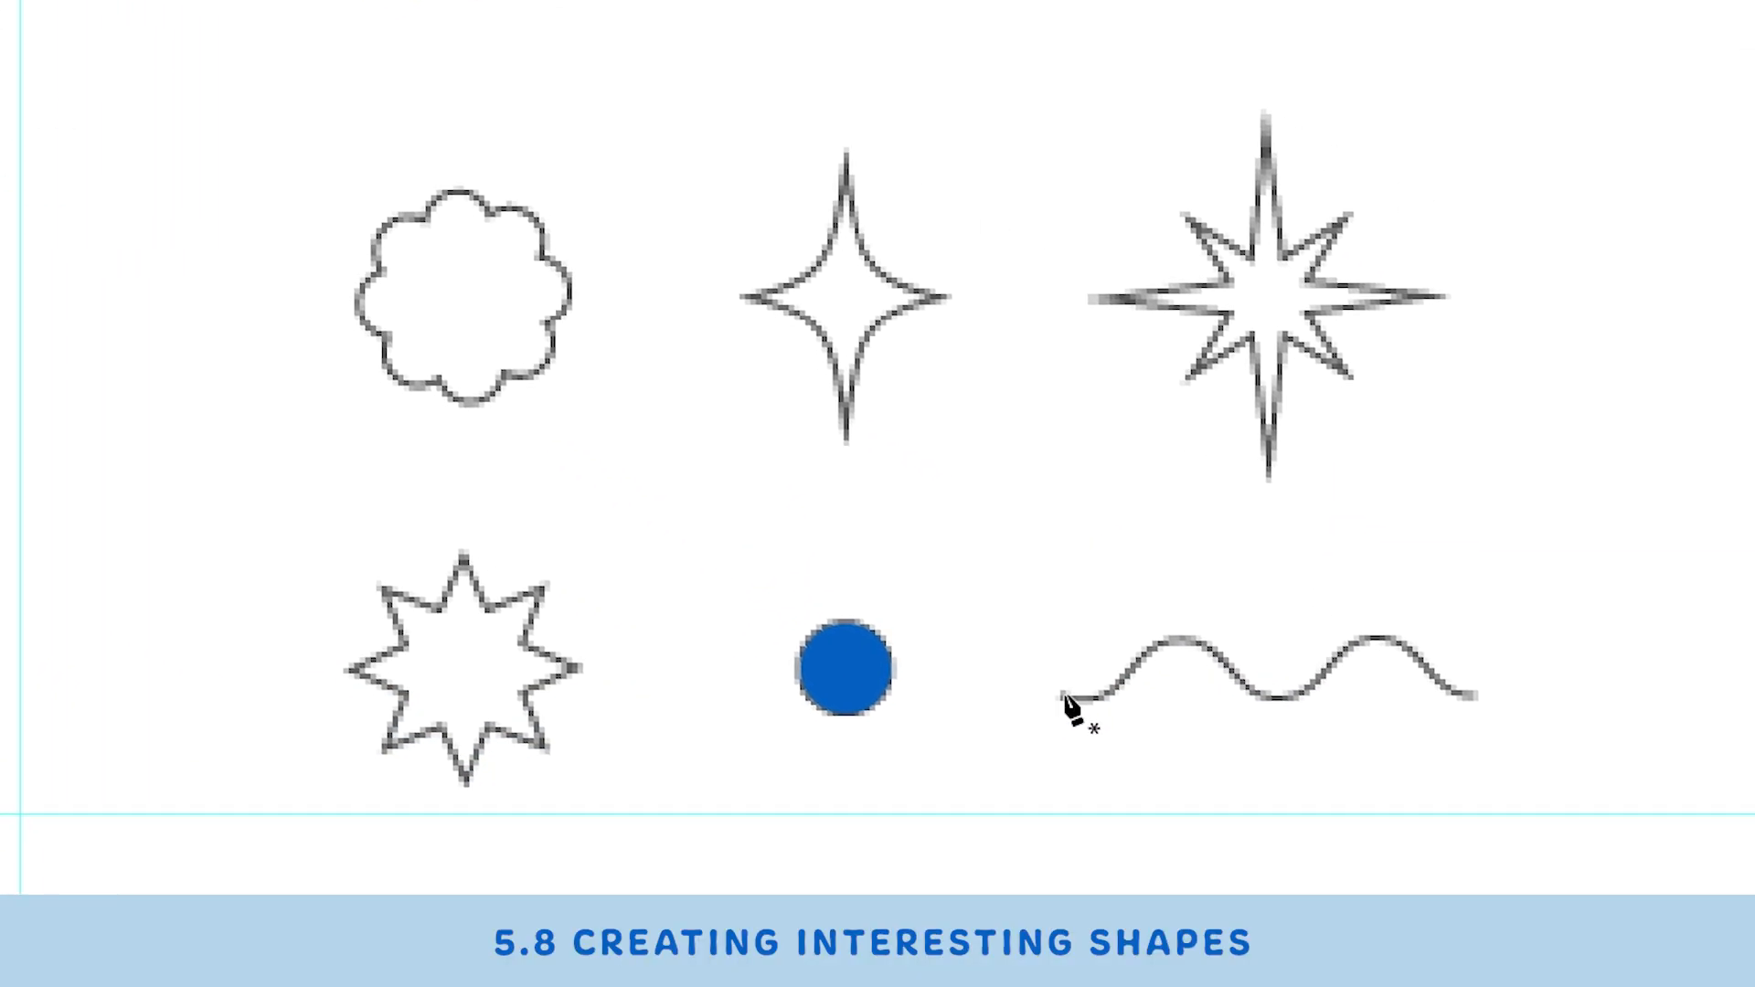
pyautogui.click(1059, 696)
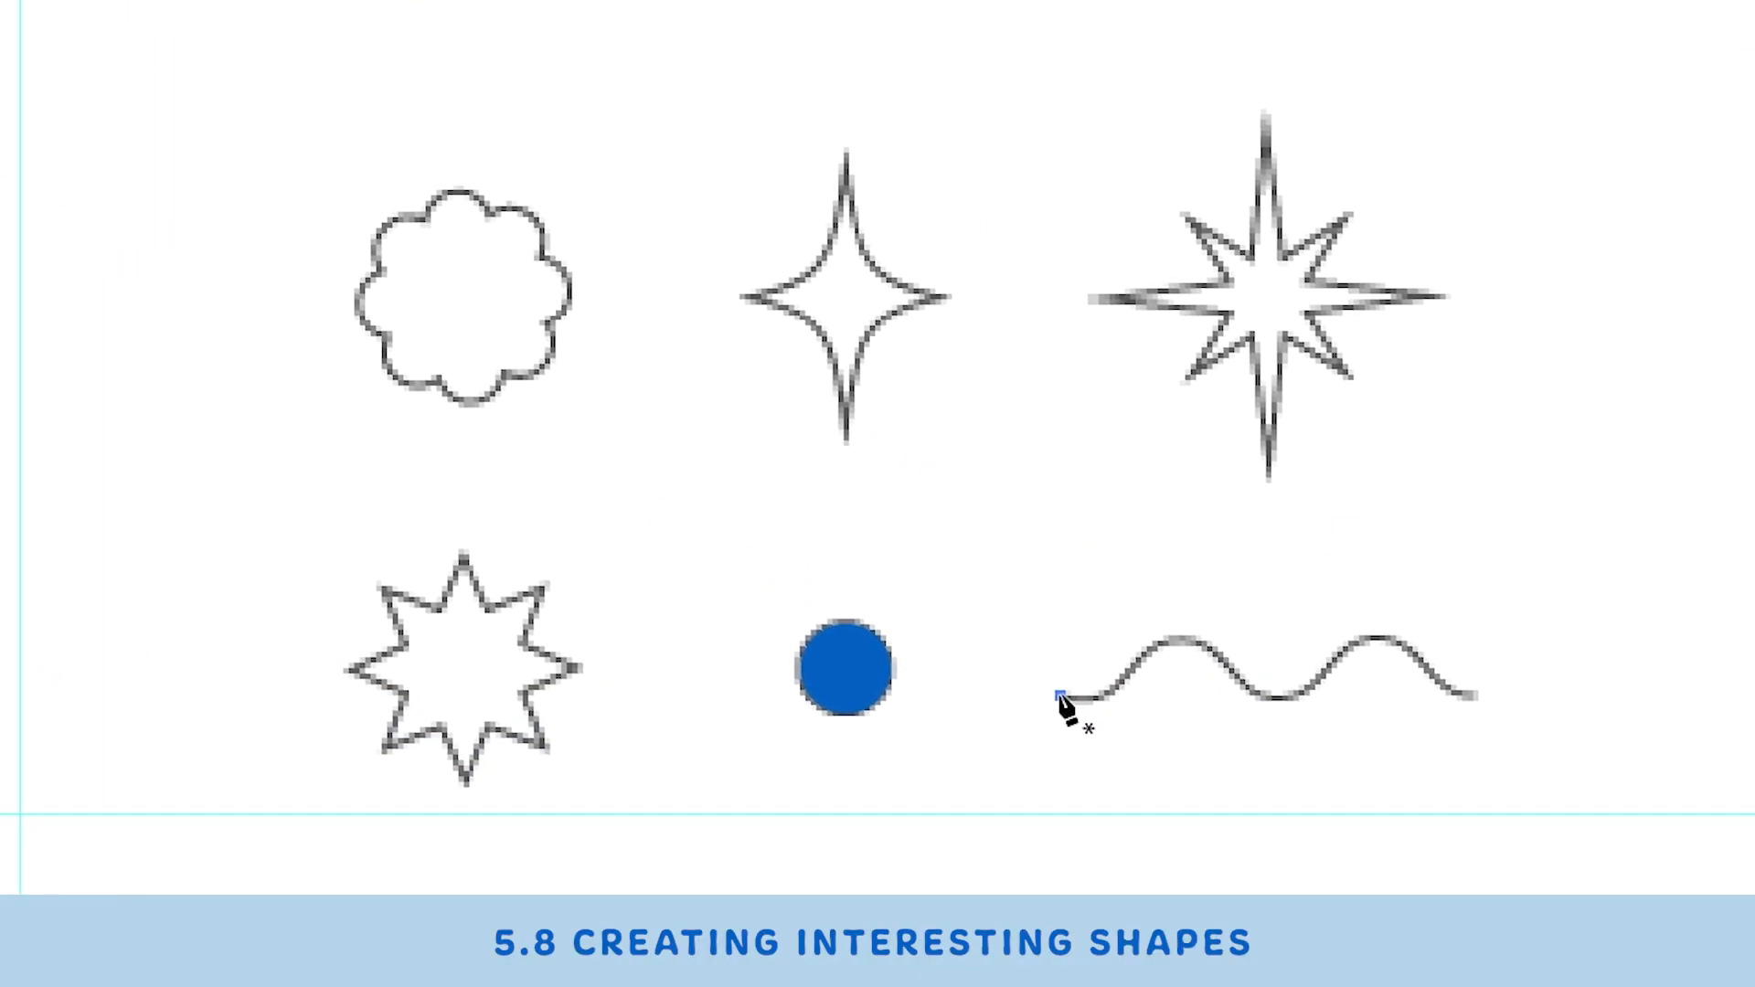
pyautogui.click(1474, 696)
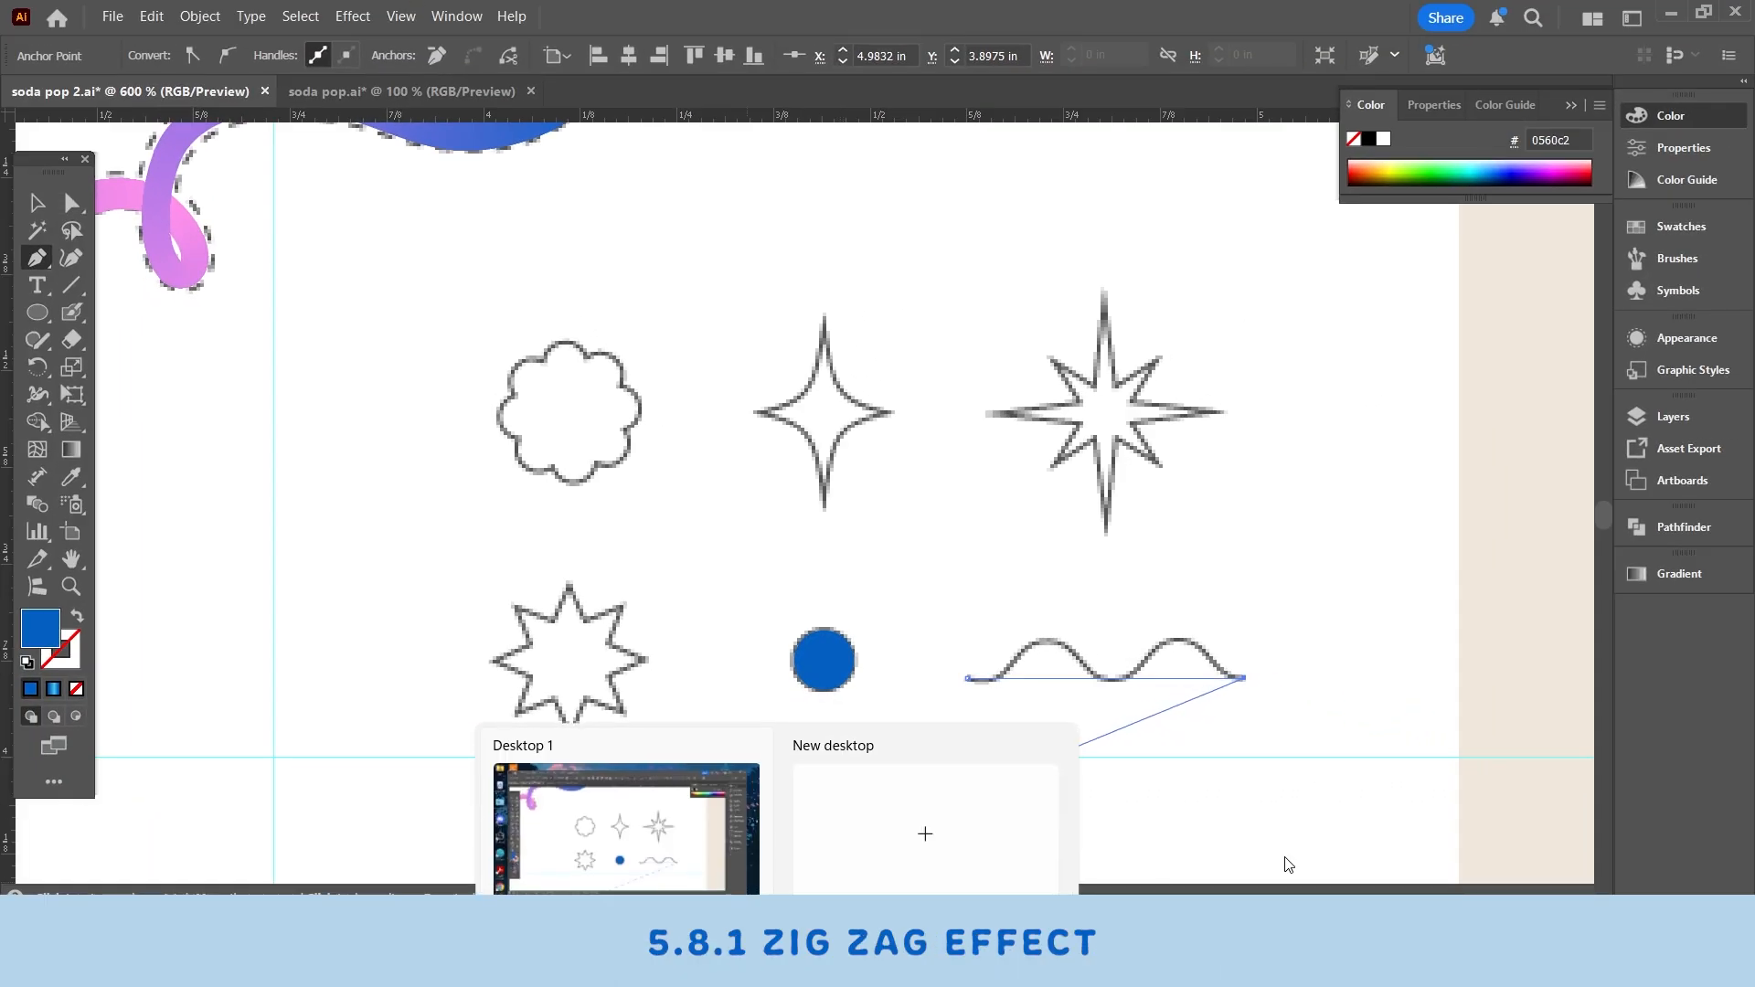
pyautogui.press('Escape')
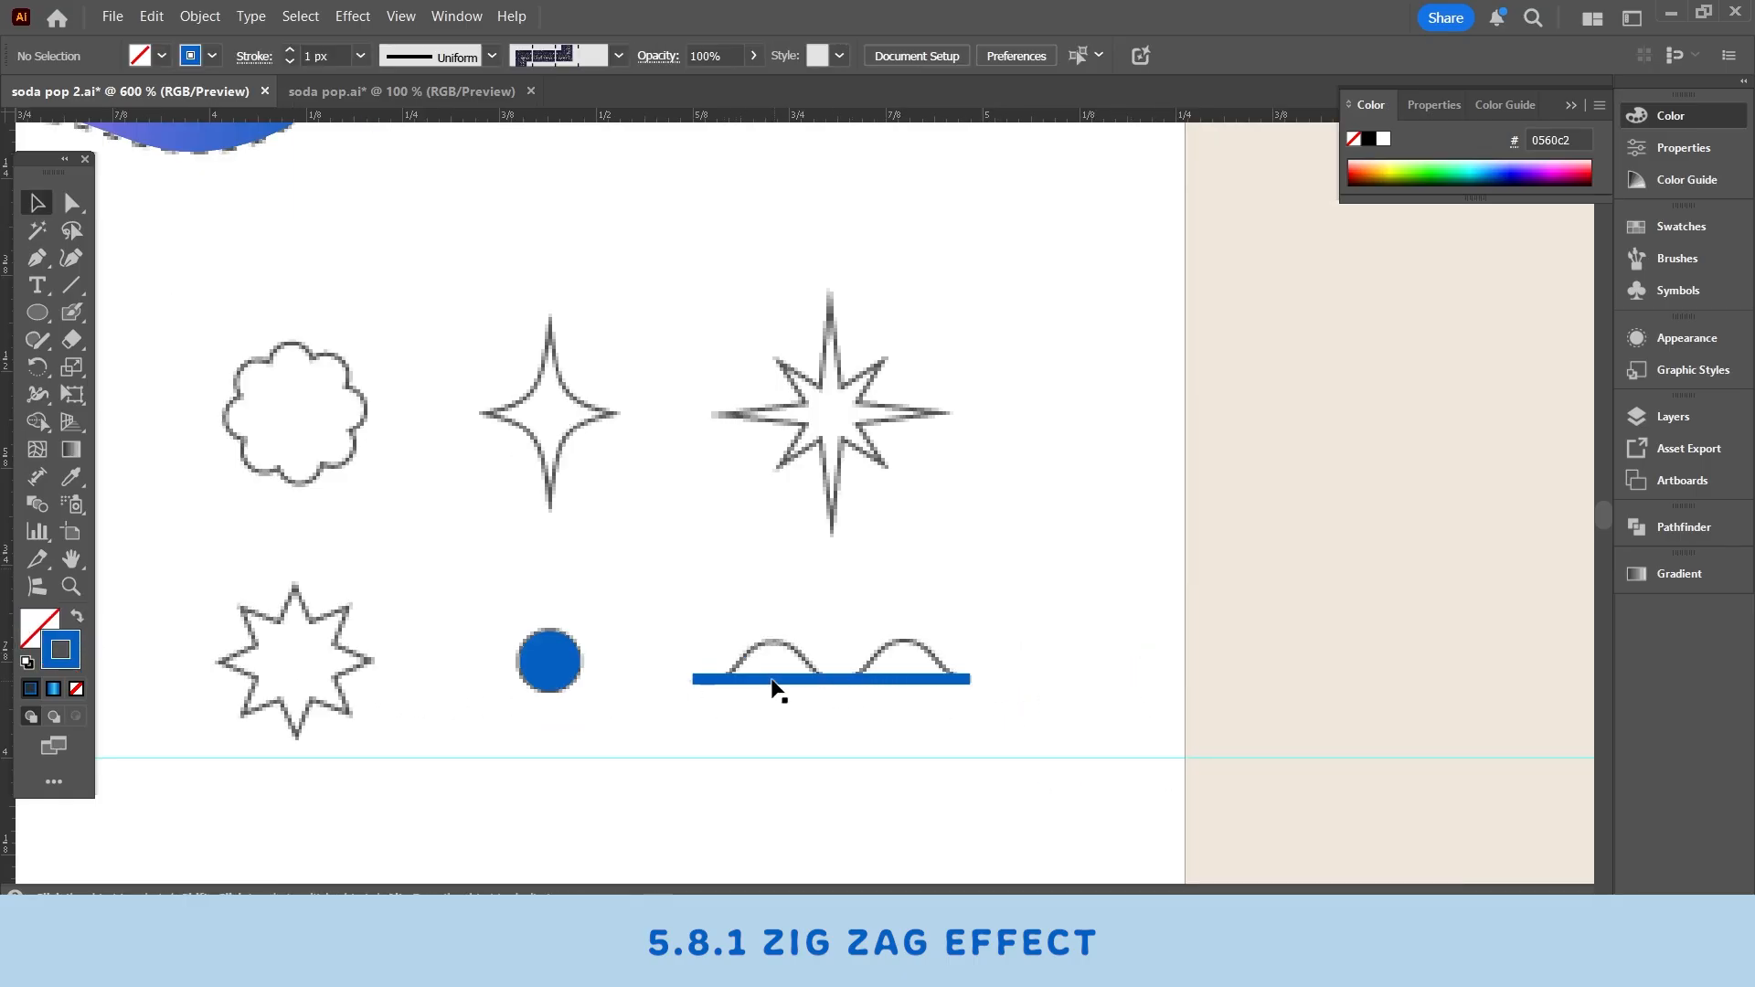
# - Apply a Zig Zag effect to the line with size 0.03 in, 3 ridges per segment, and smooth points
pyautogui.click(702, 681)
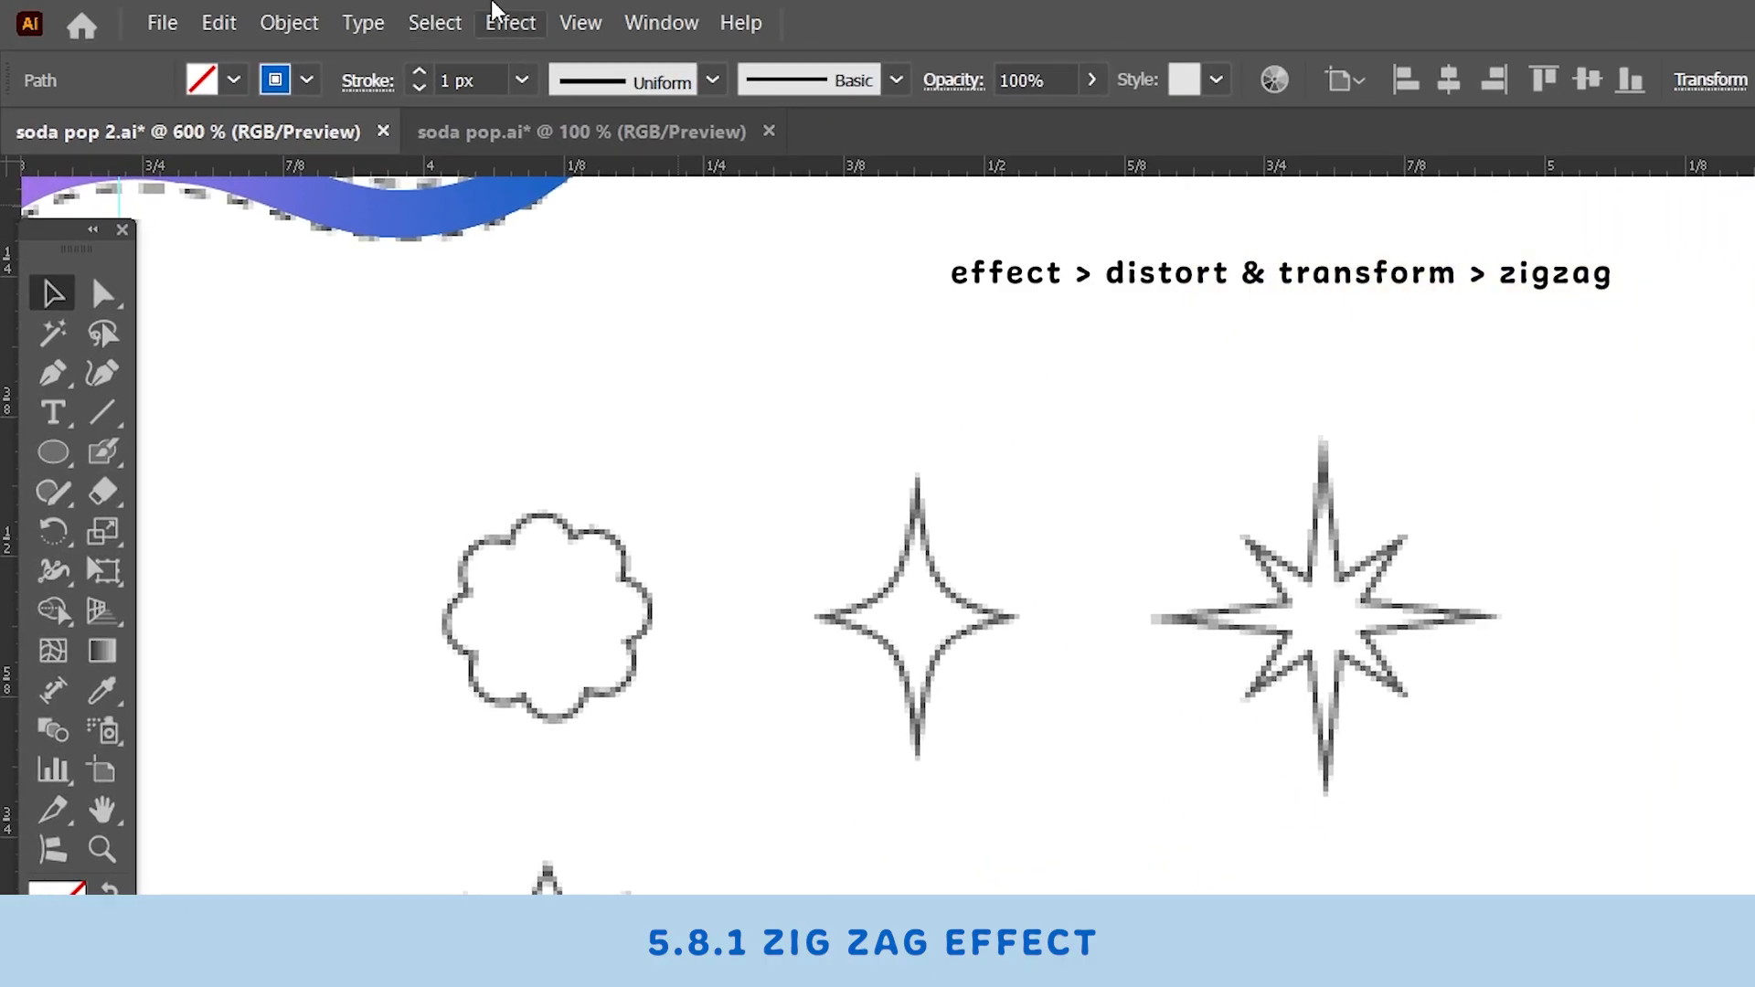
pyautogui.click(378, 17)
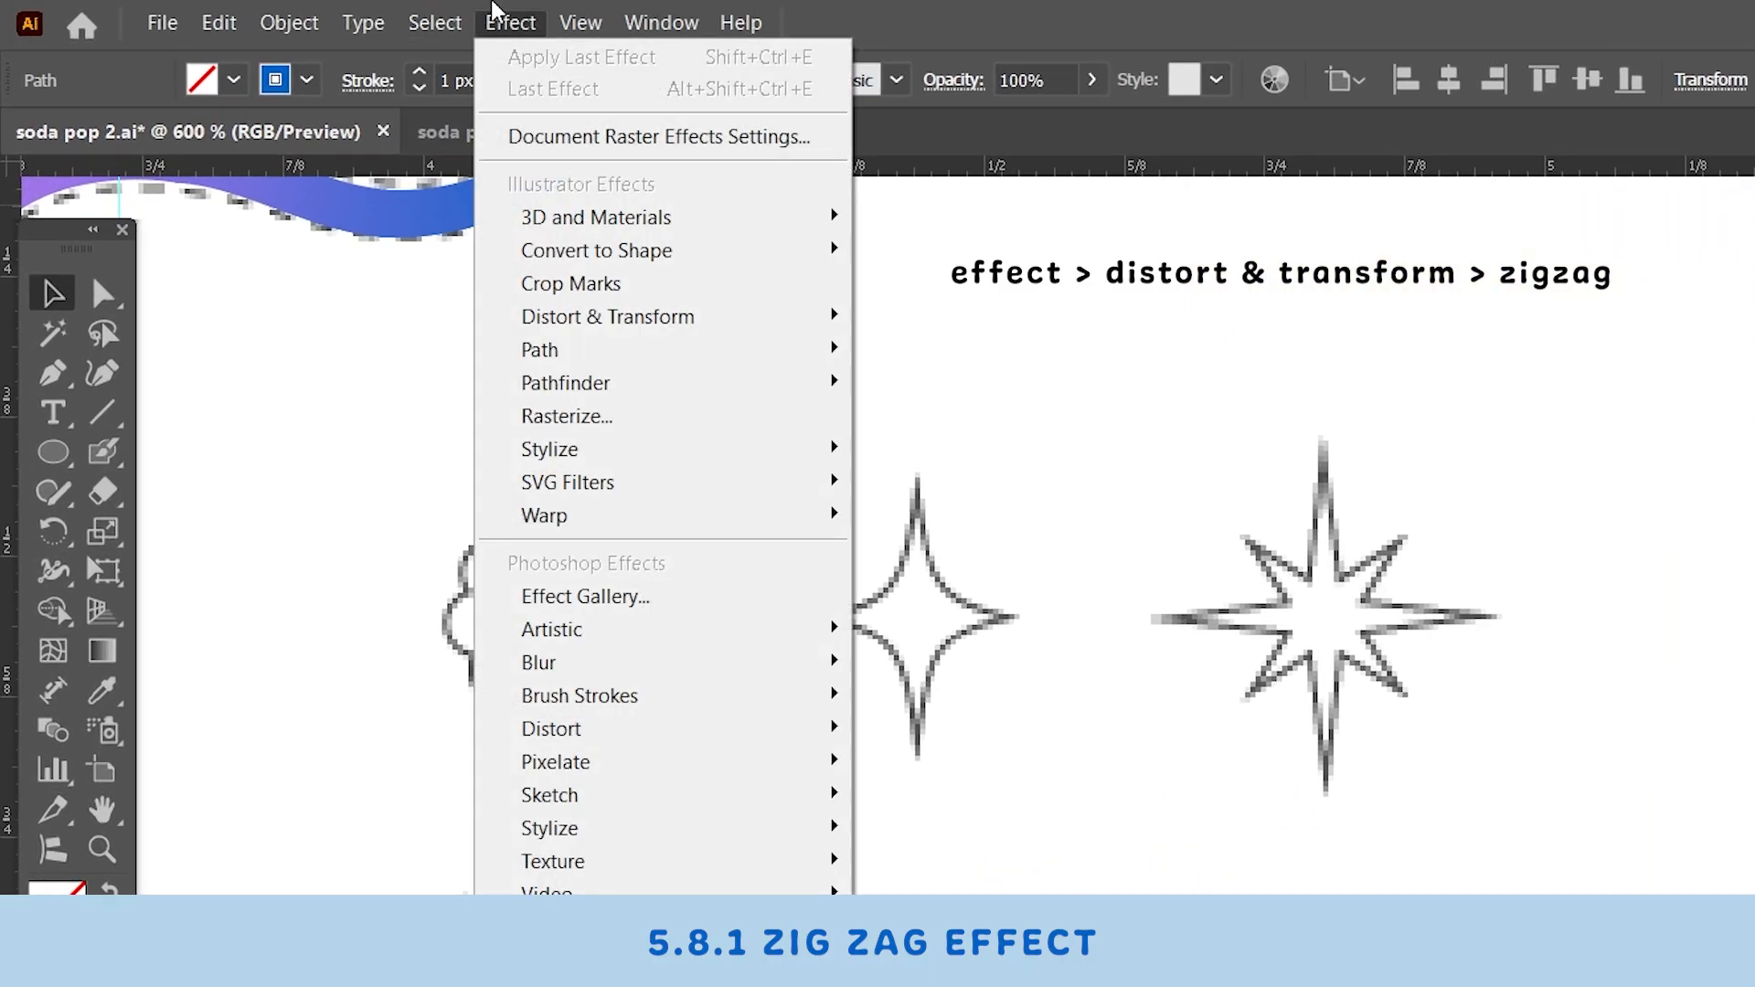
pyautogui.moveTo(655, 325)
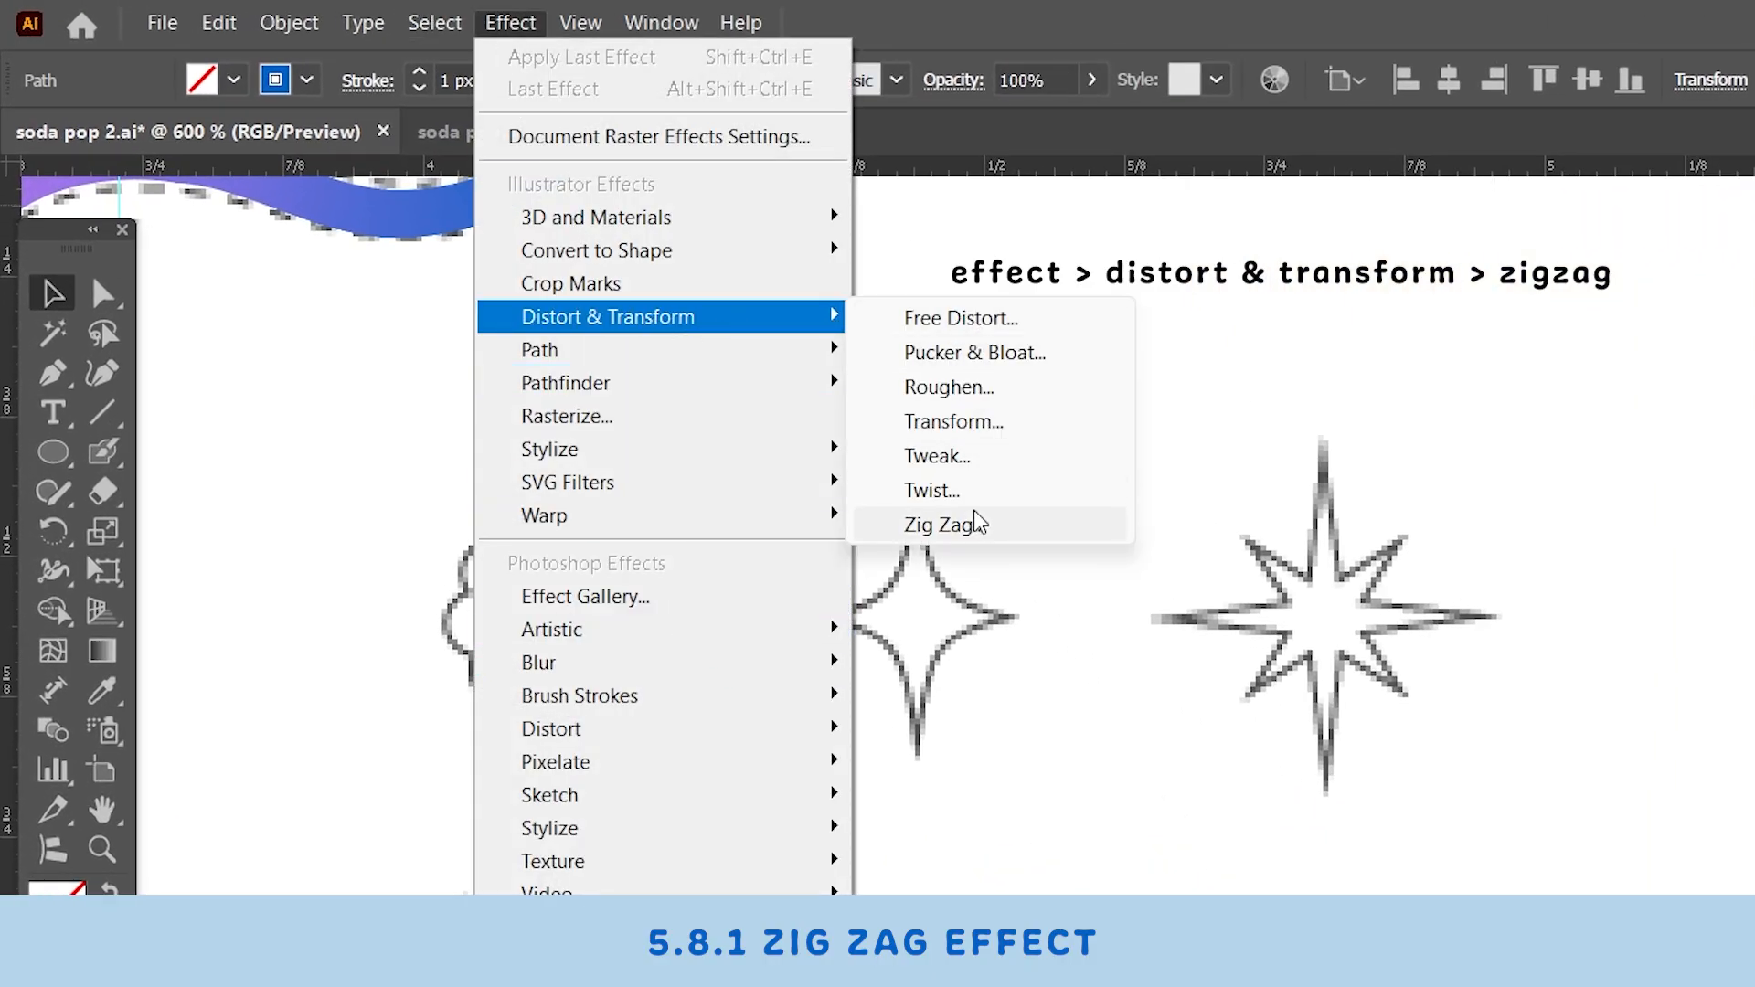
pyautogui.click(978, 537)
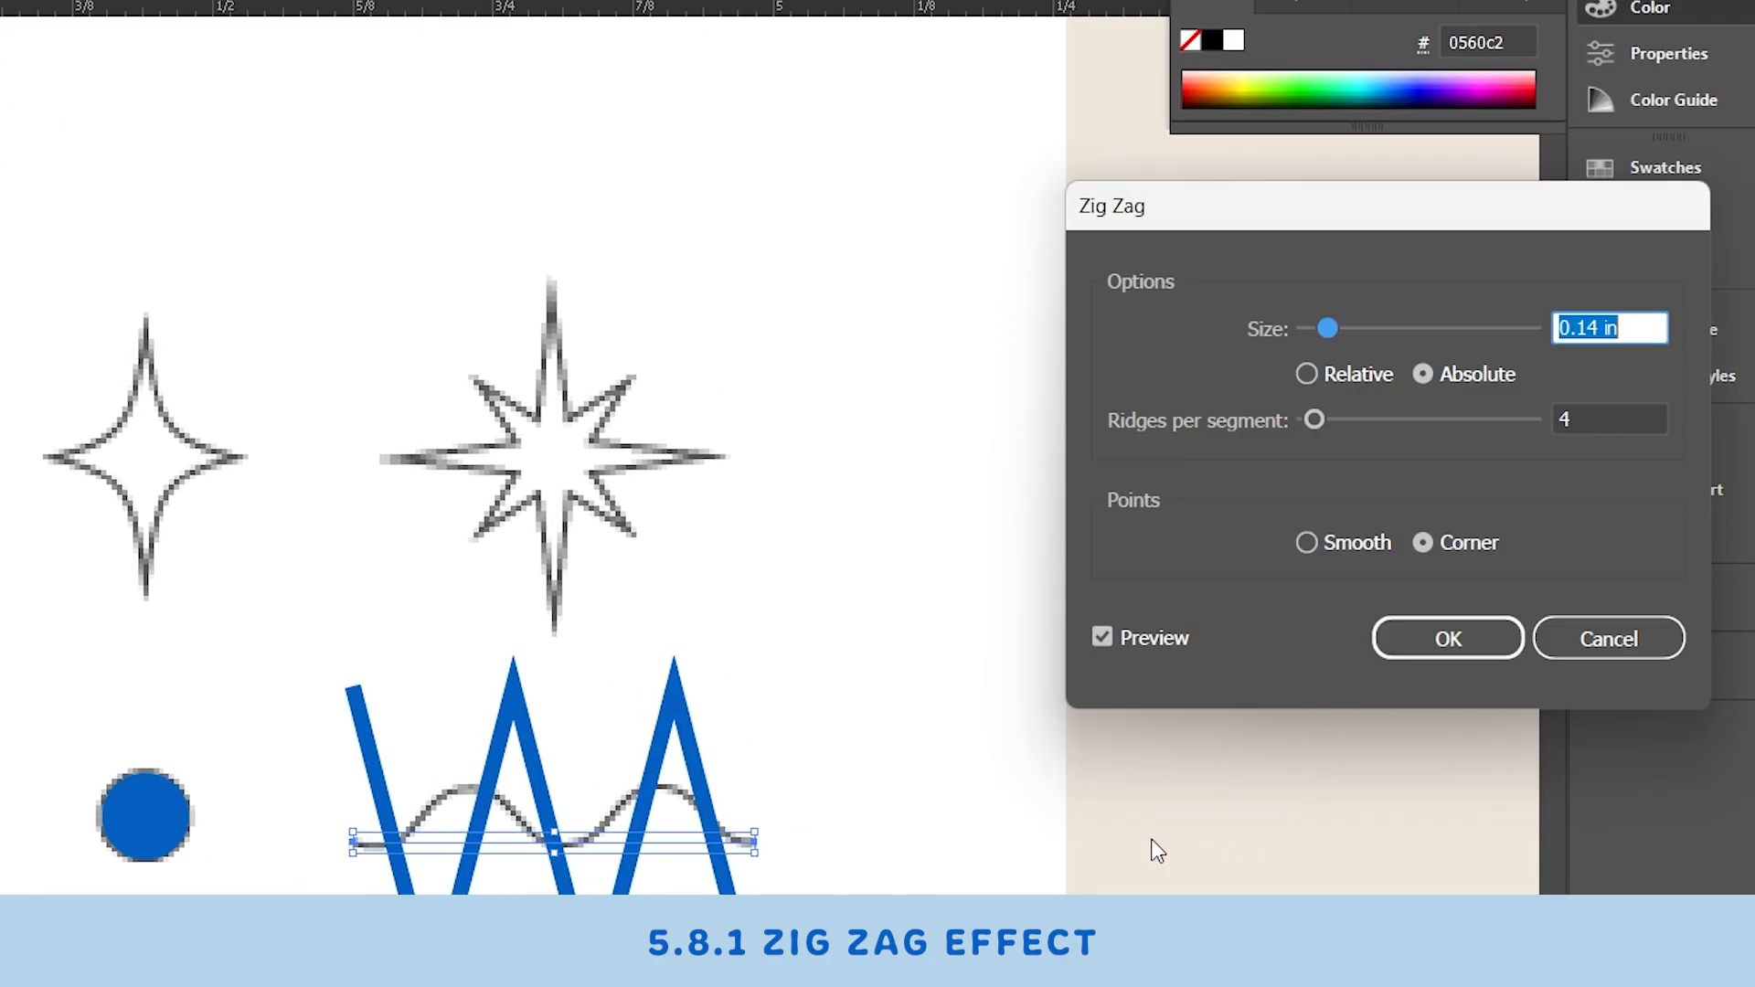
pyautogui.moveTo(1308, 235); pyautogui.dragTo(1097, 252)
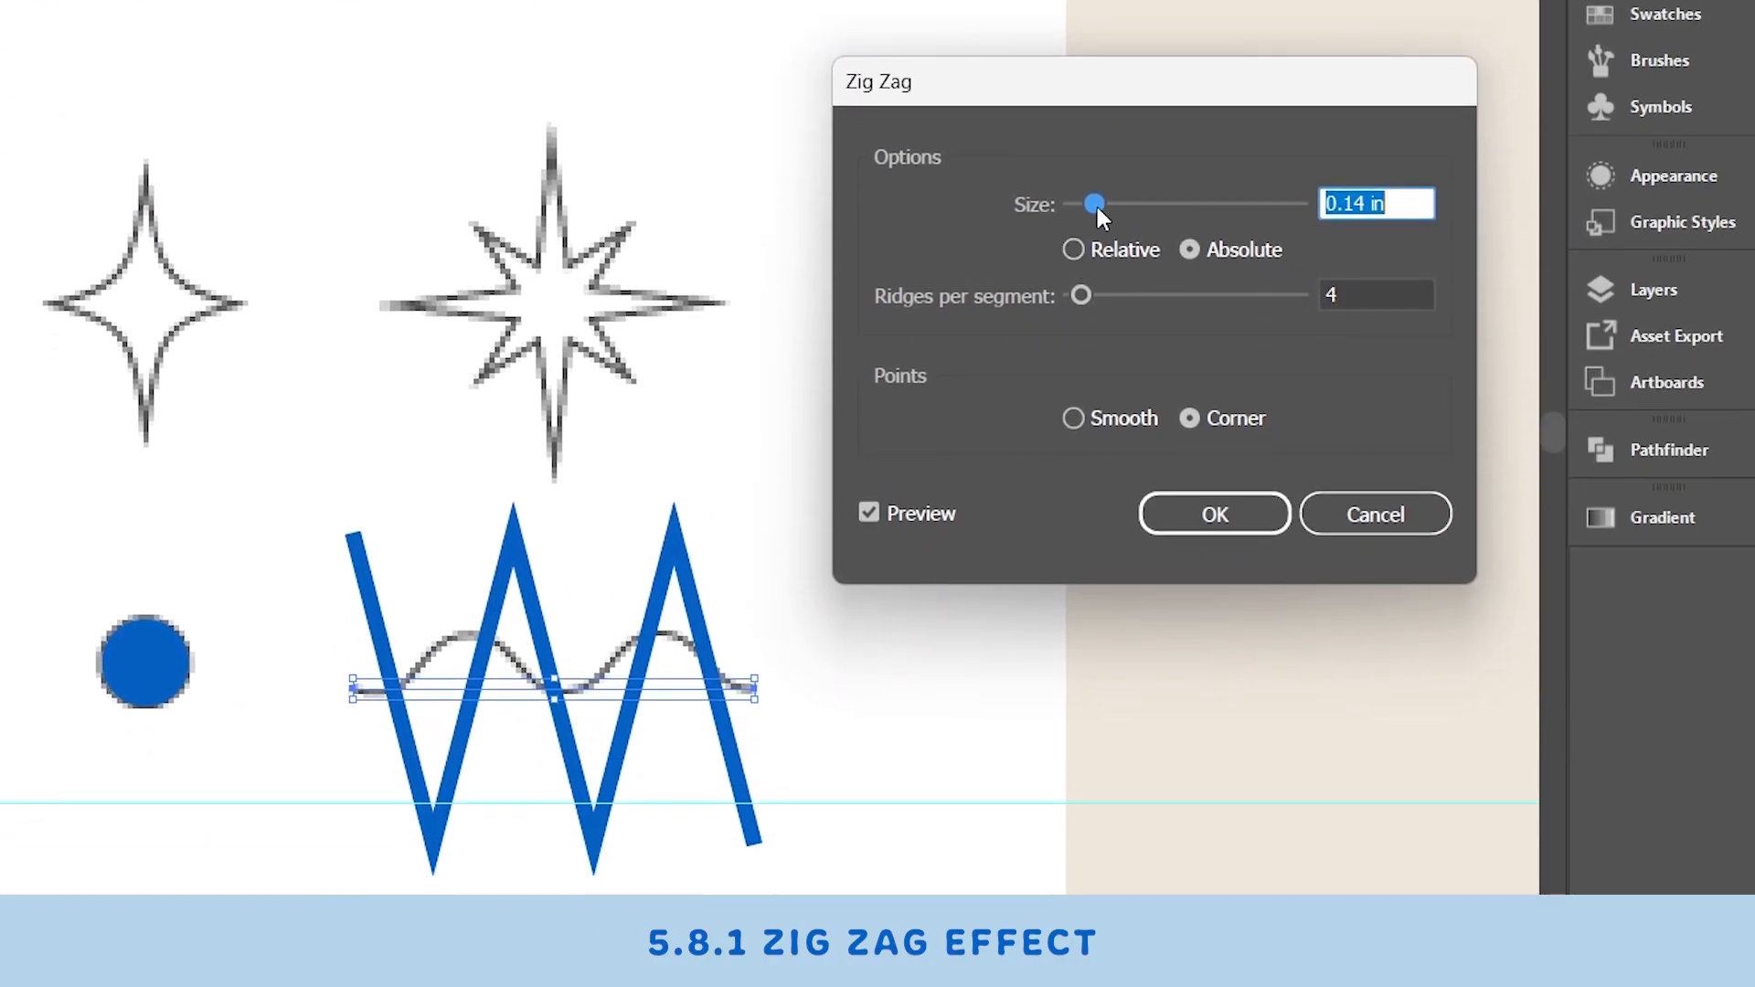
pyautogui.moveTo(1094, 358); pyautogui.dragTo(1087, 364)
pyautogui.moveTo(1086, 210); pyautogui.dragTo(1077, 207)
pyautogui.moveTo(1088, 291)
pyautogui.mouseDown()
pyautogui.moveTo(1143, 302)
pyautogui.moveTo(1079, 294)
pyautogui.mouseUp()
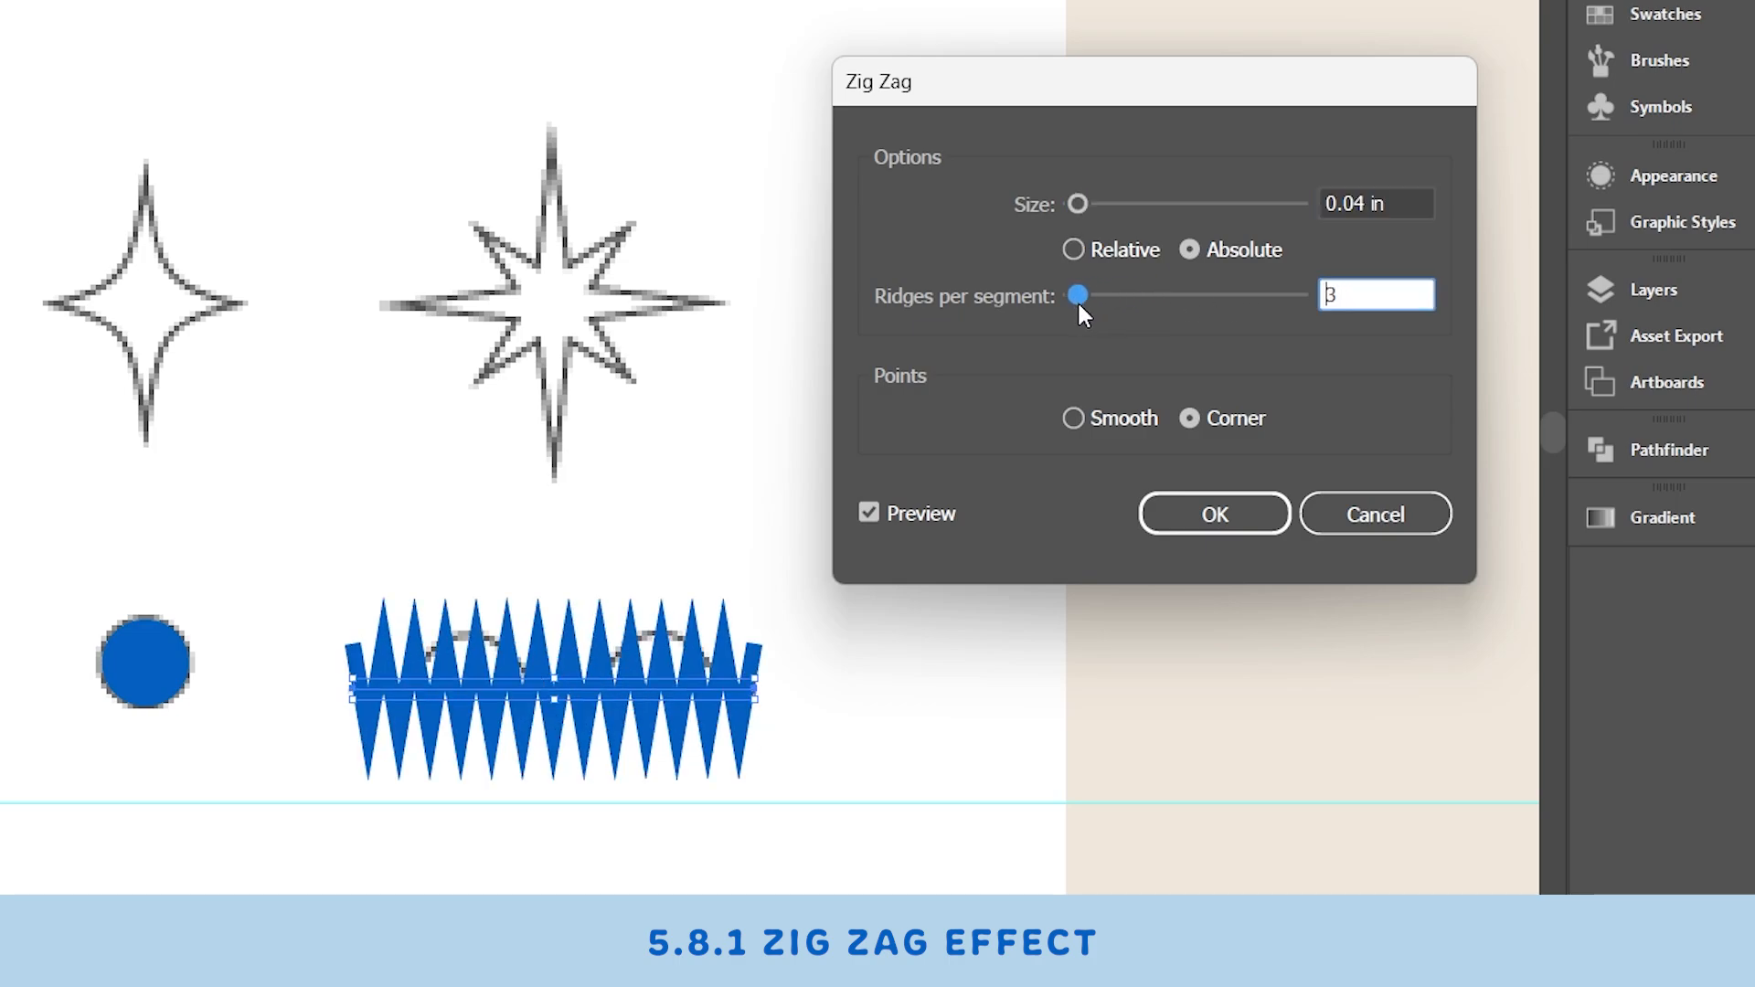
pyautogui.click(1073, 420)
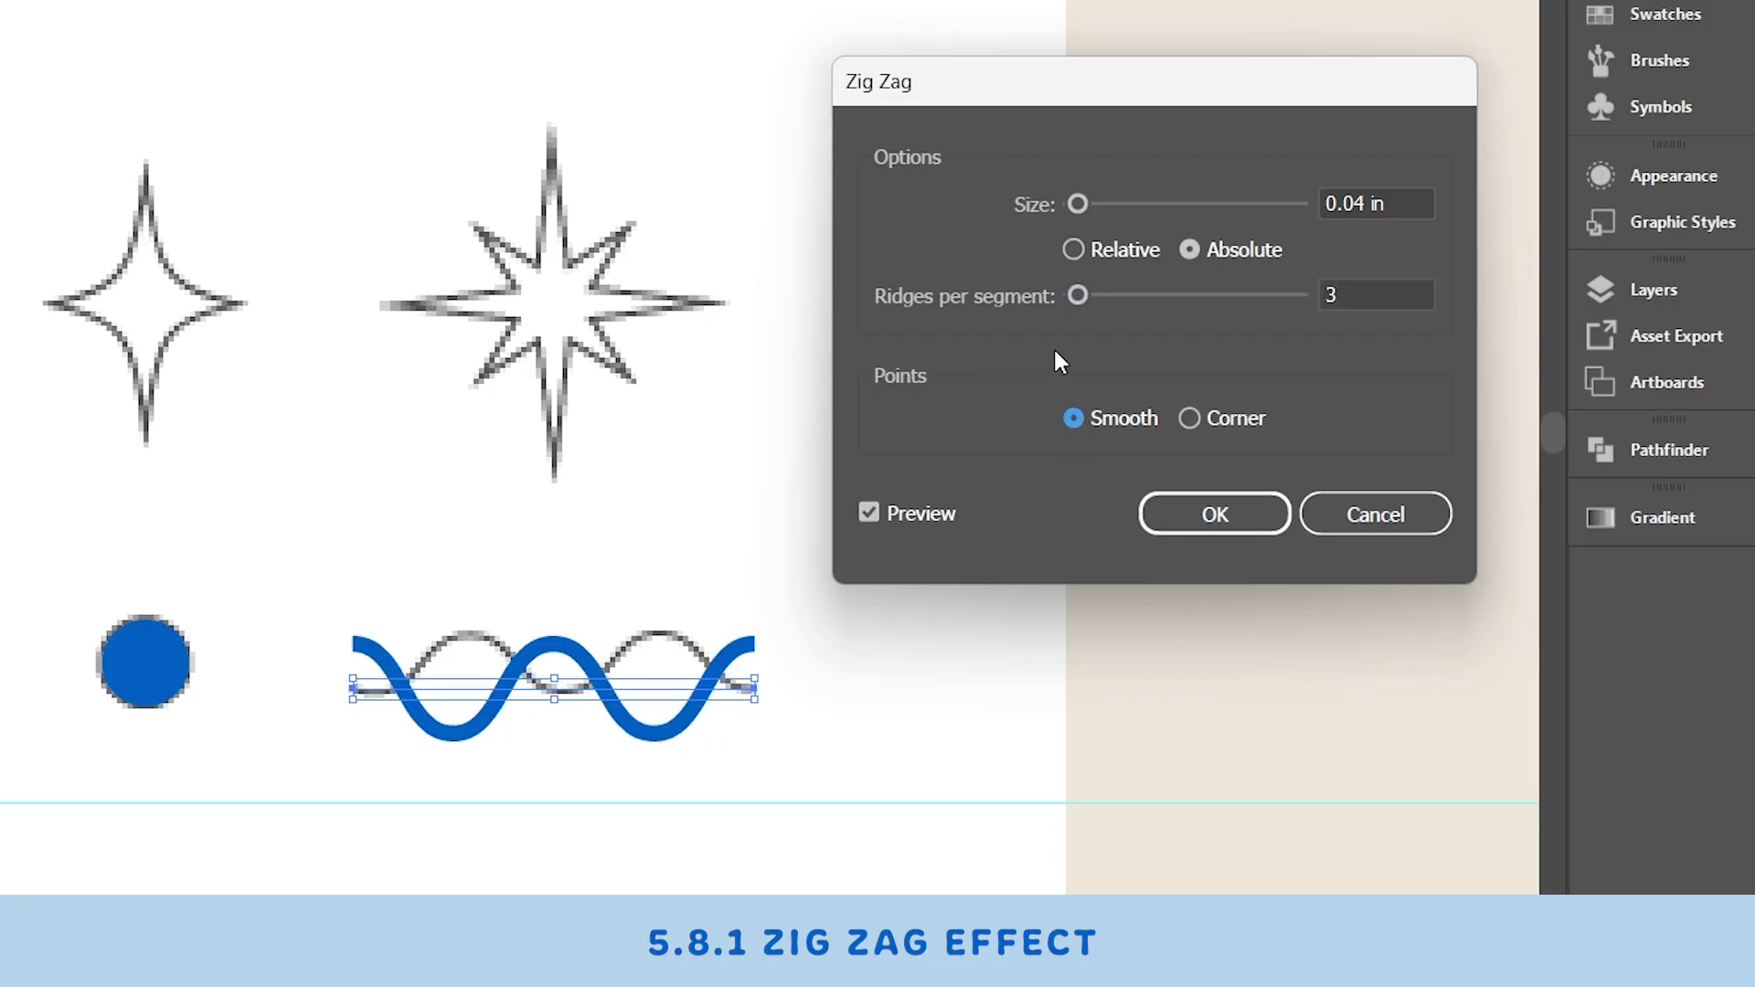
pyautogui.moveTo(1078, 206); pyautogui.dragTo(1076, 207)
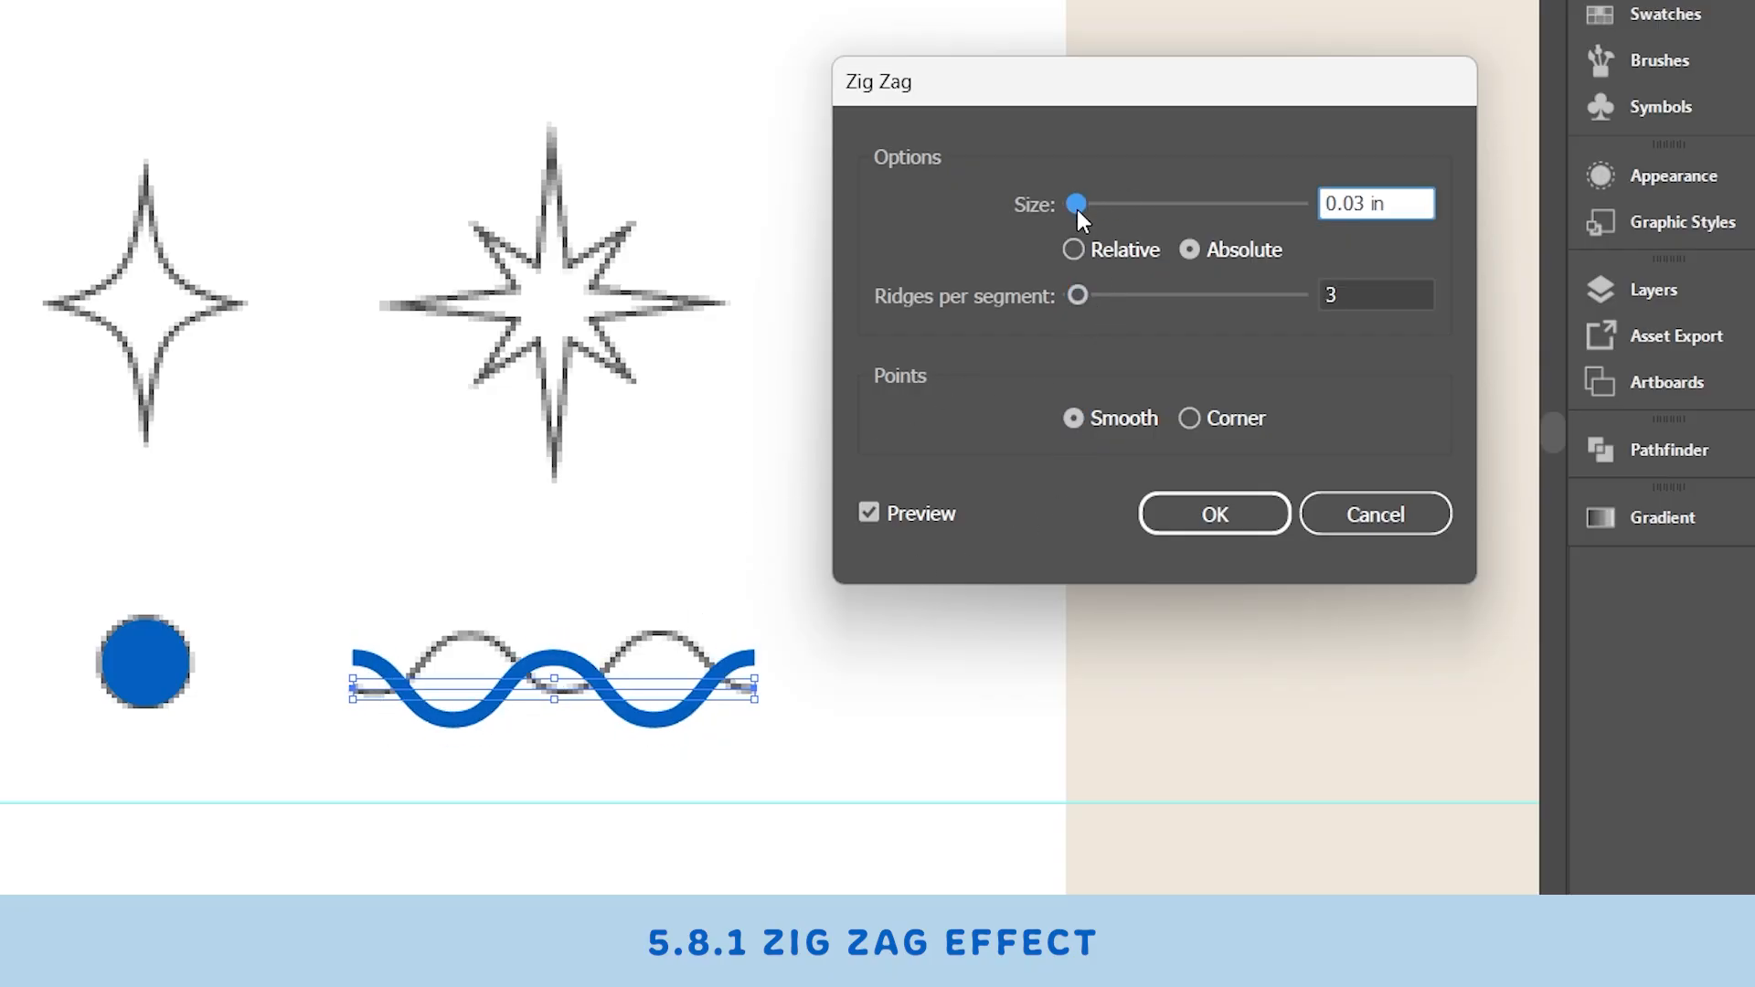
pyautogui.click(1213, 519)
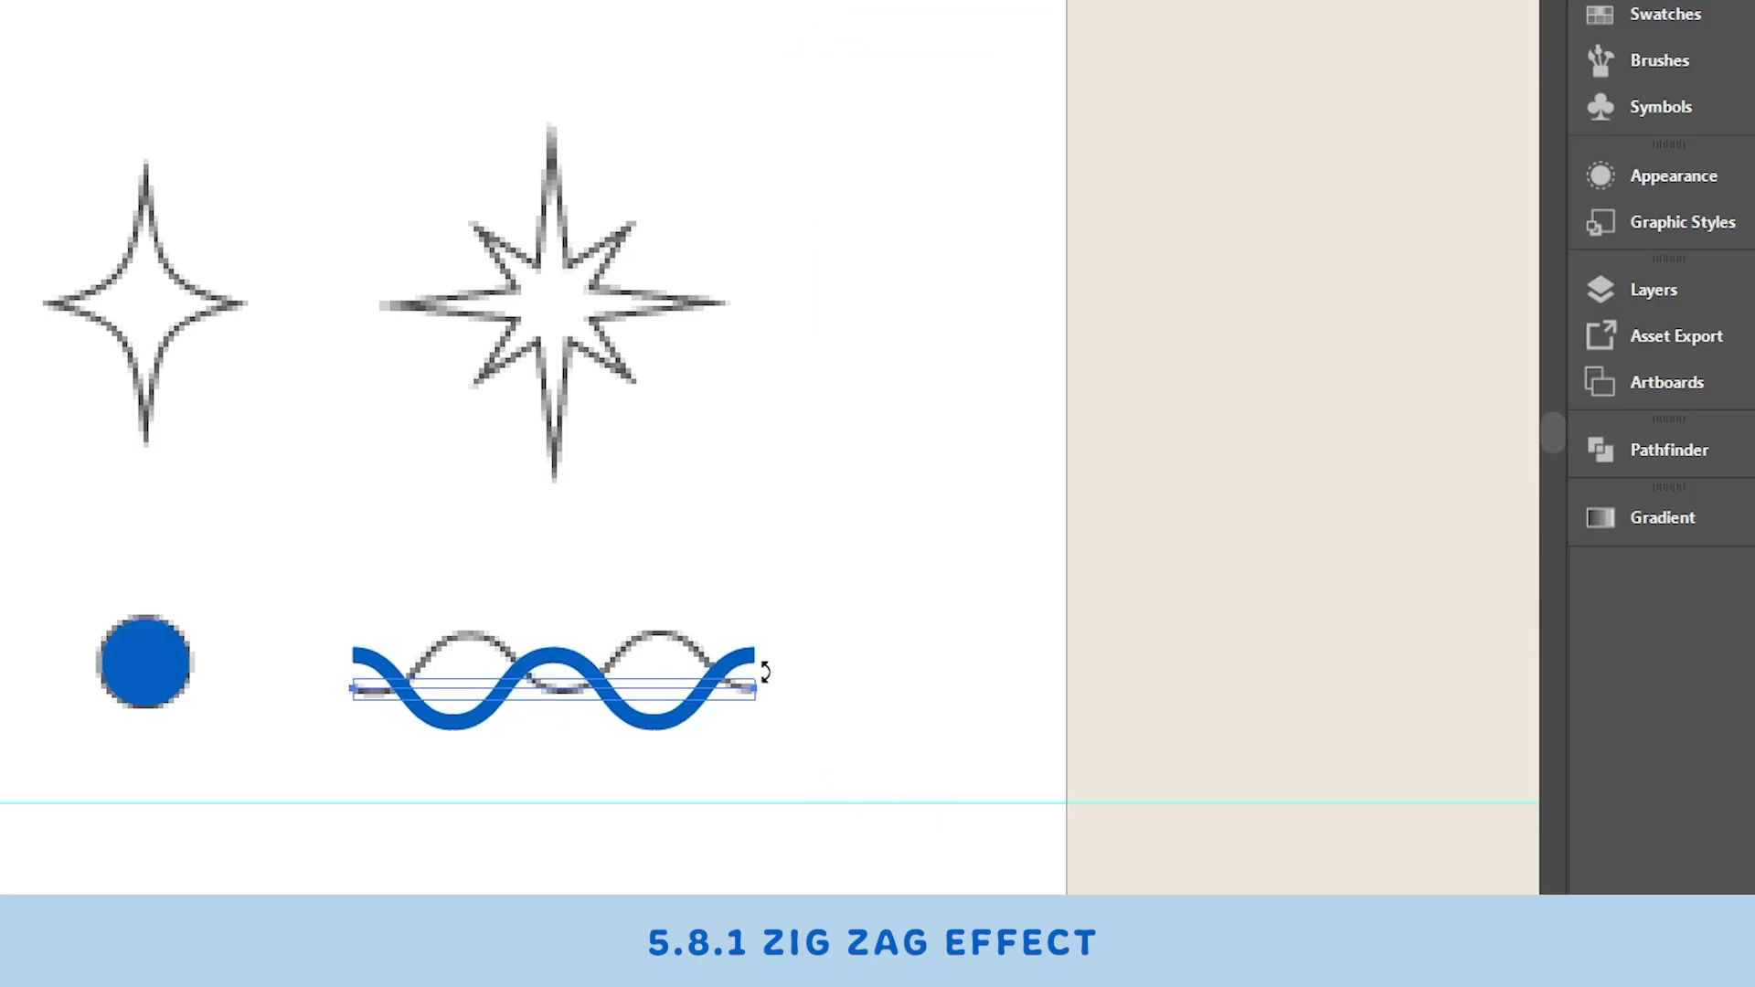
# - Rotate the wavy line 180° and move it so it lines up with the wave outline
pyautogui.moveTo(764, 675); pyautogui.dragTo(425, 731)
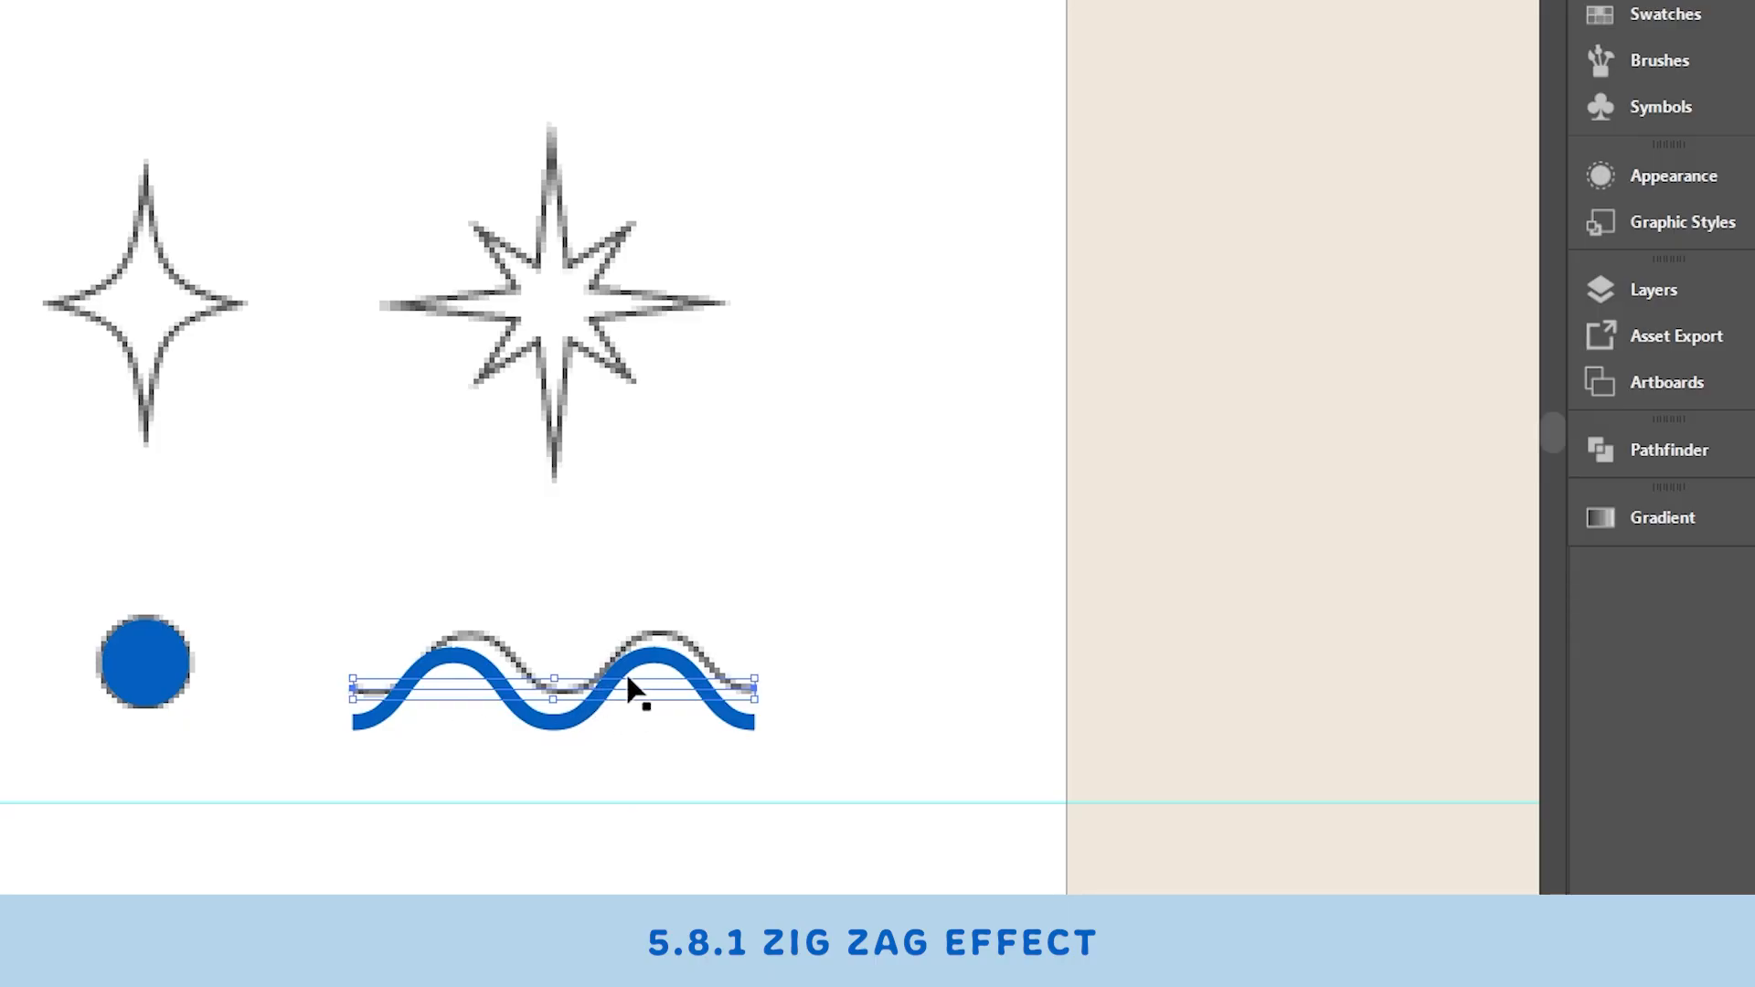
pyautogui.moveTo(625, 676); pyautogui.dragTo(637, 662)
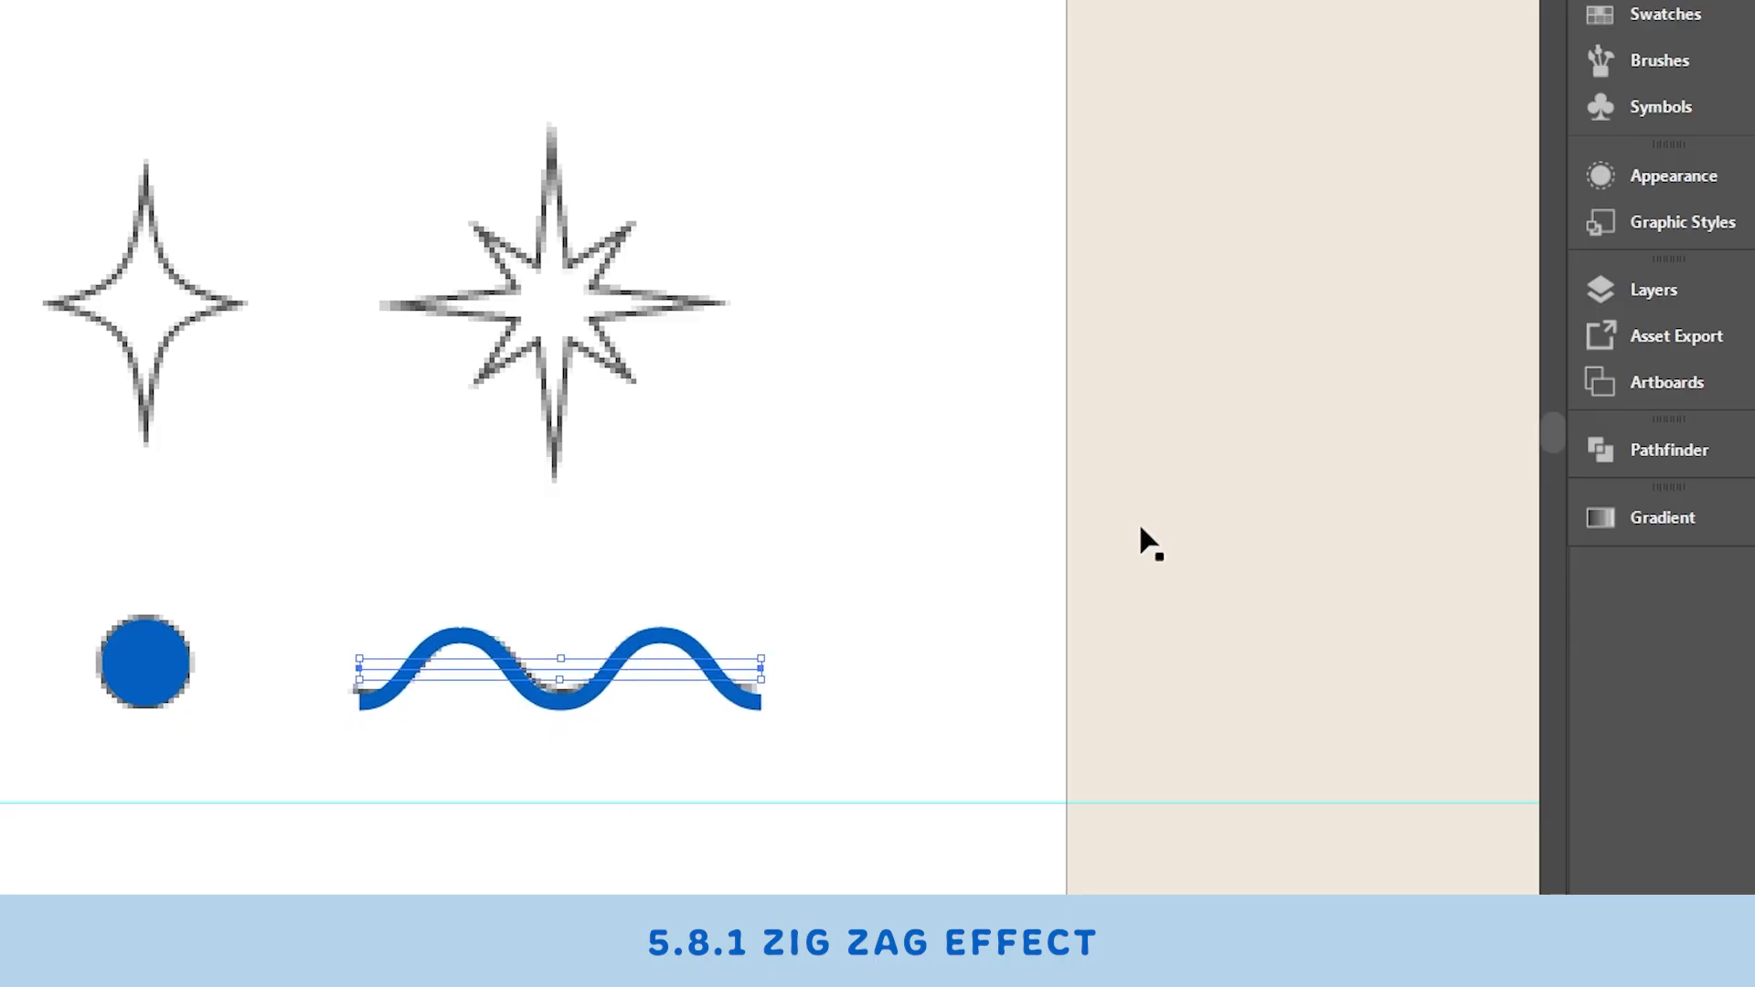
pyautogui.moveTo(1150, 381); pyautogui.dragTo(1110, 380)
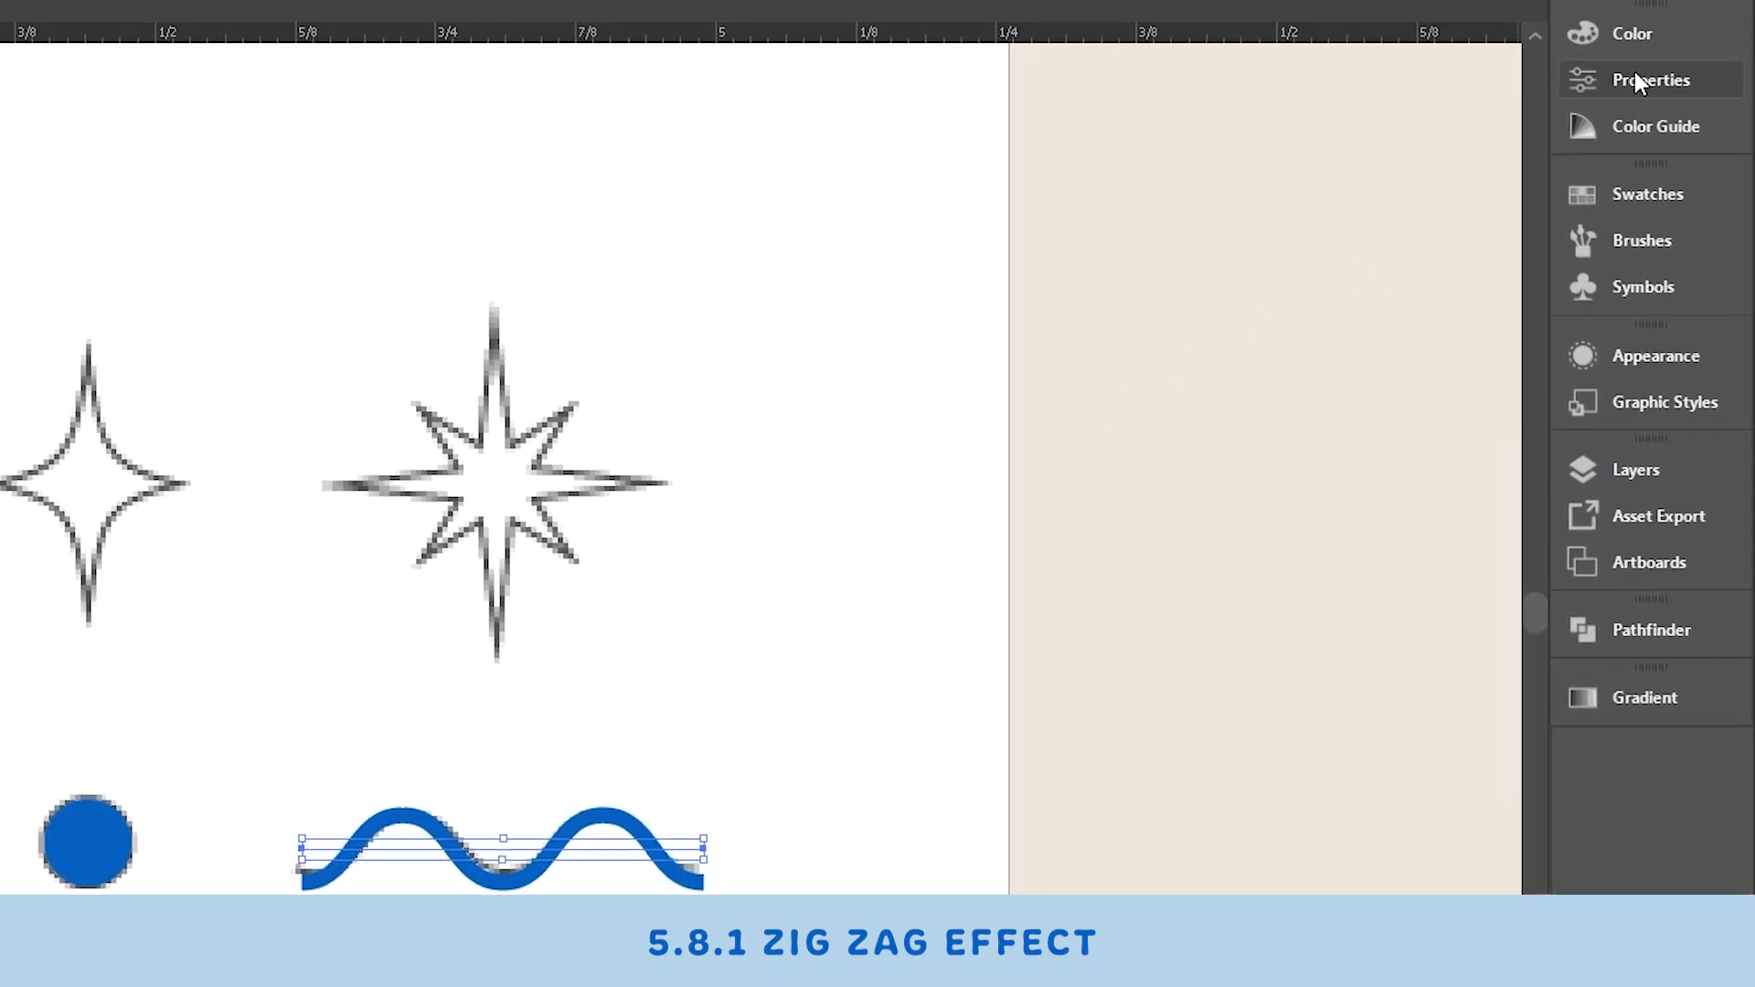
# - Reopen the line's Zig Zag effect from its properties, try larger sizes with preview, then cancel the dialog
pyautogui.click(1633, 110)
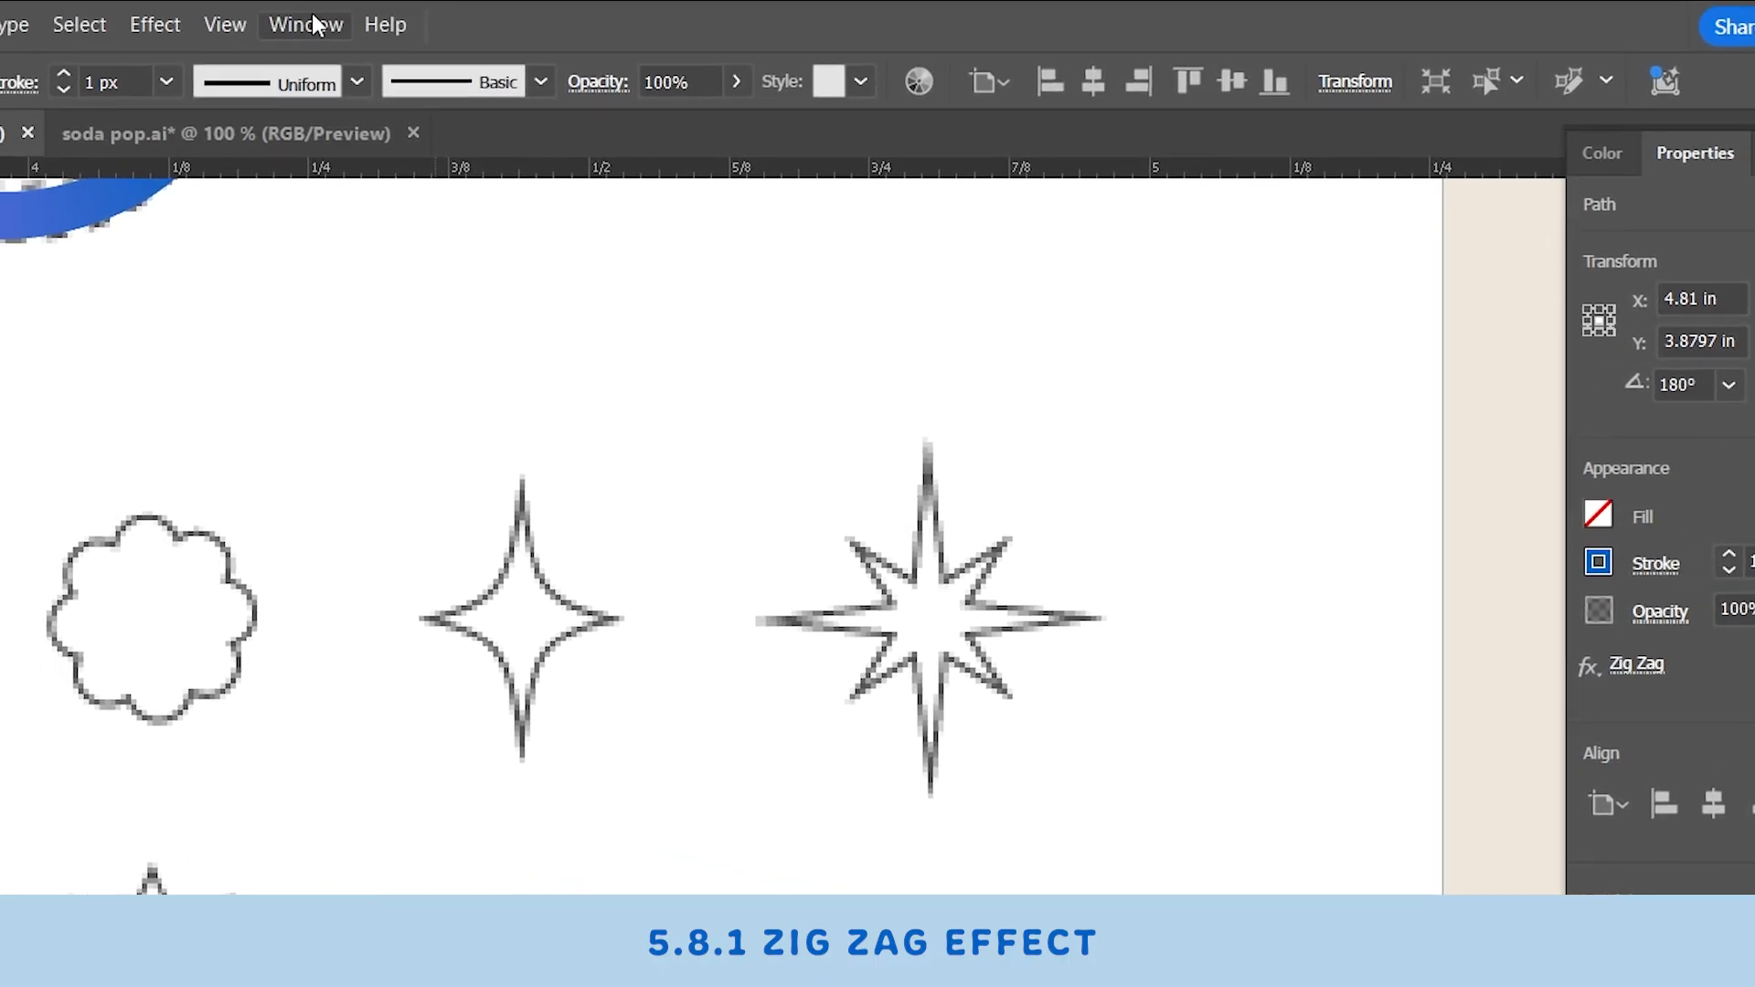
pyautogui.click(313, 26)
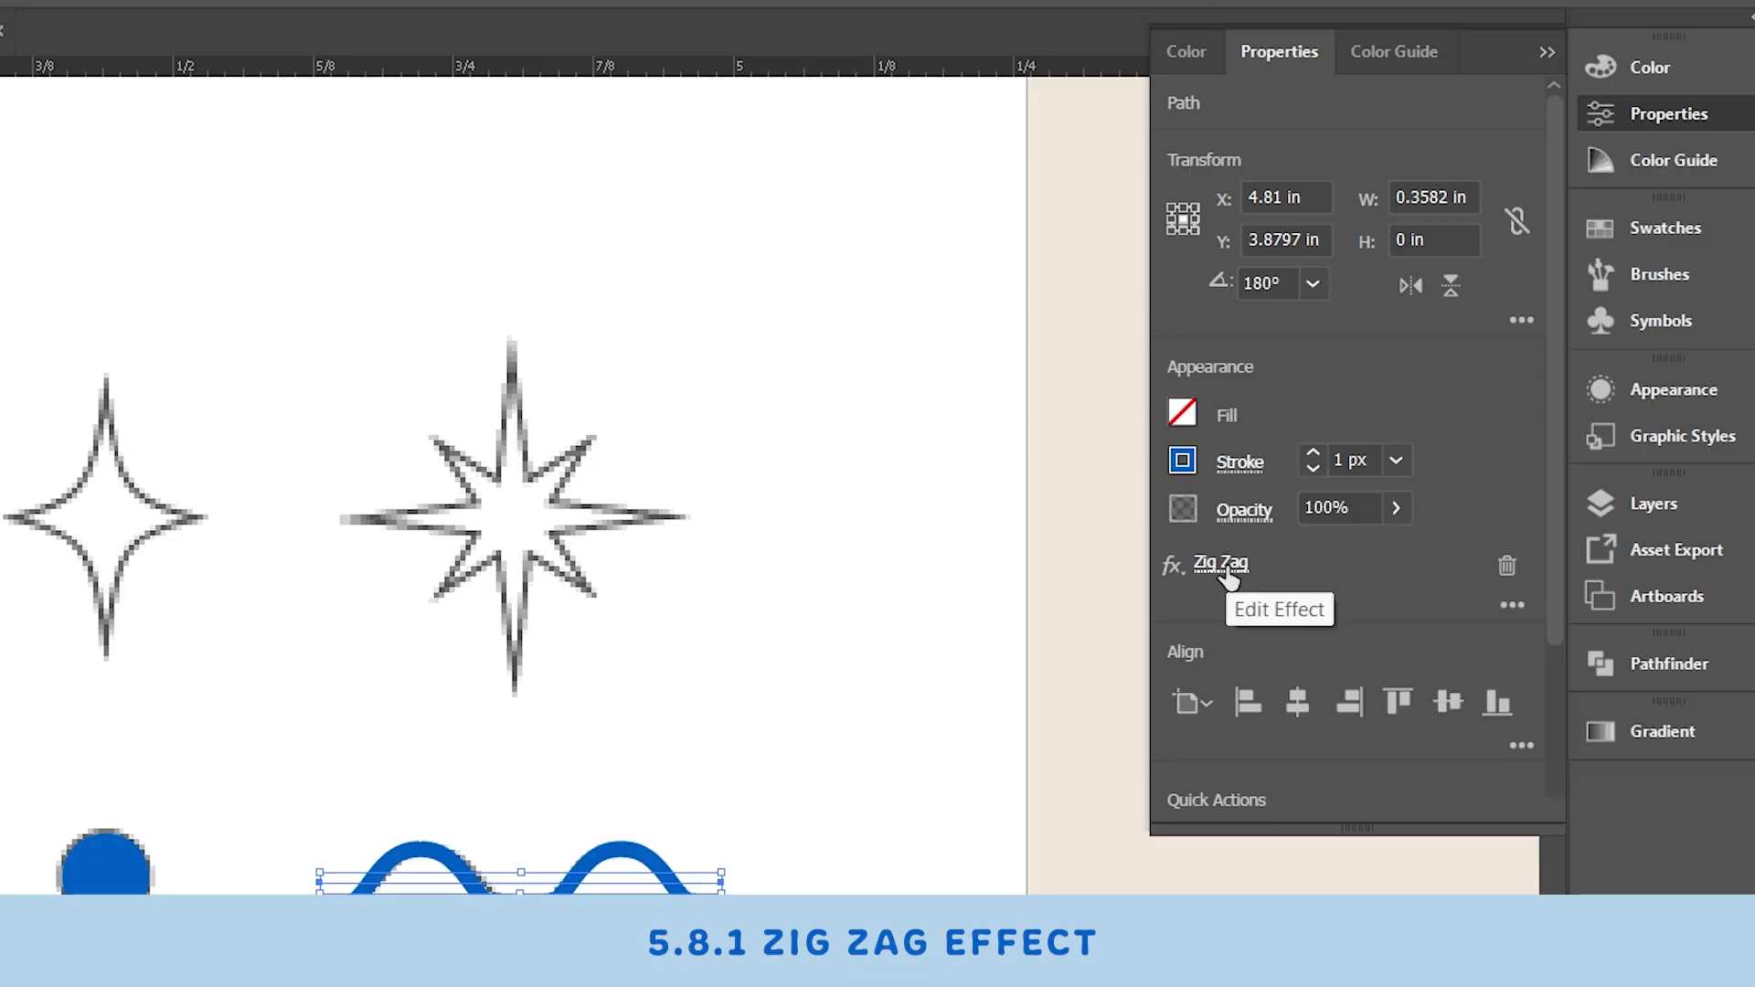
pyautogui.click(1226, 569)
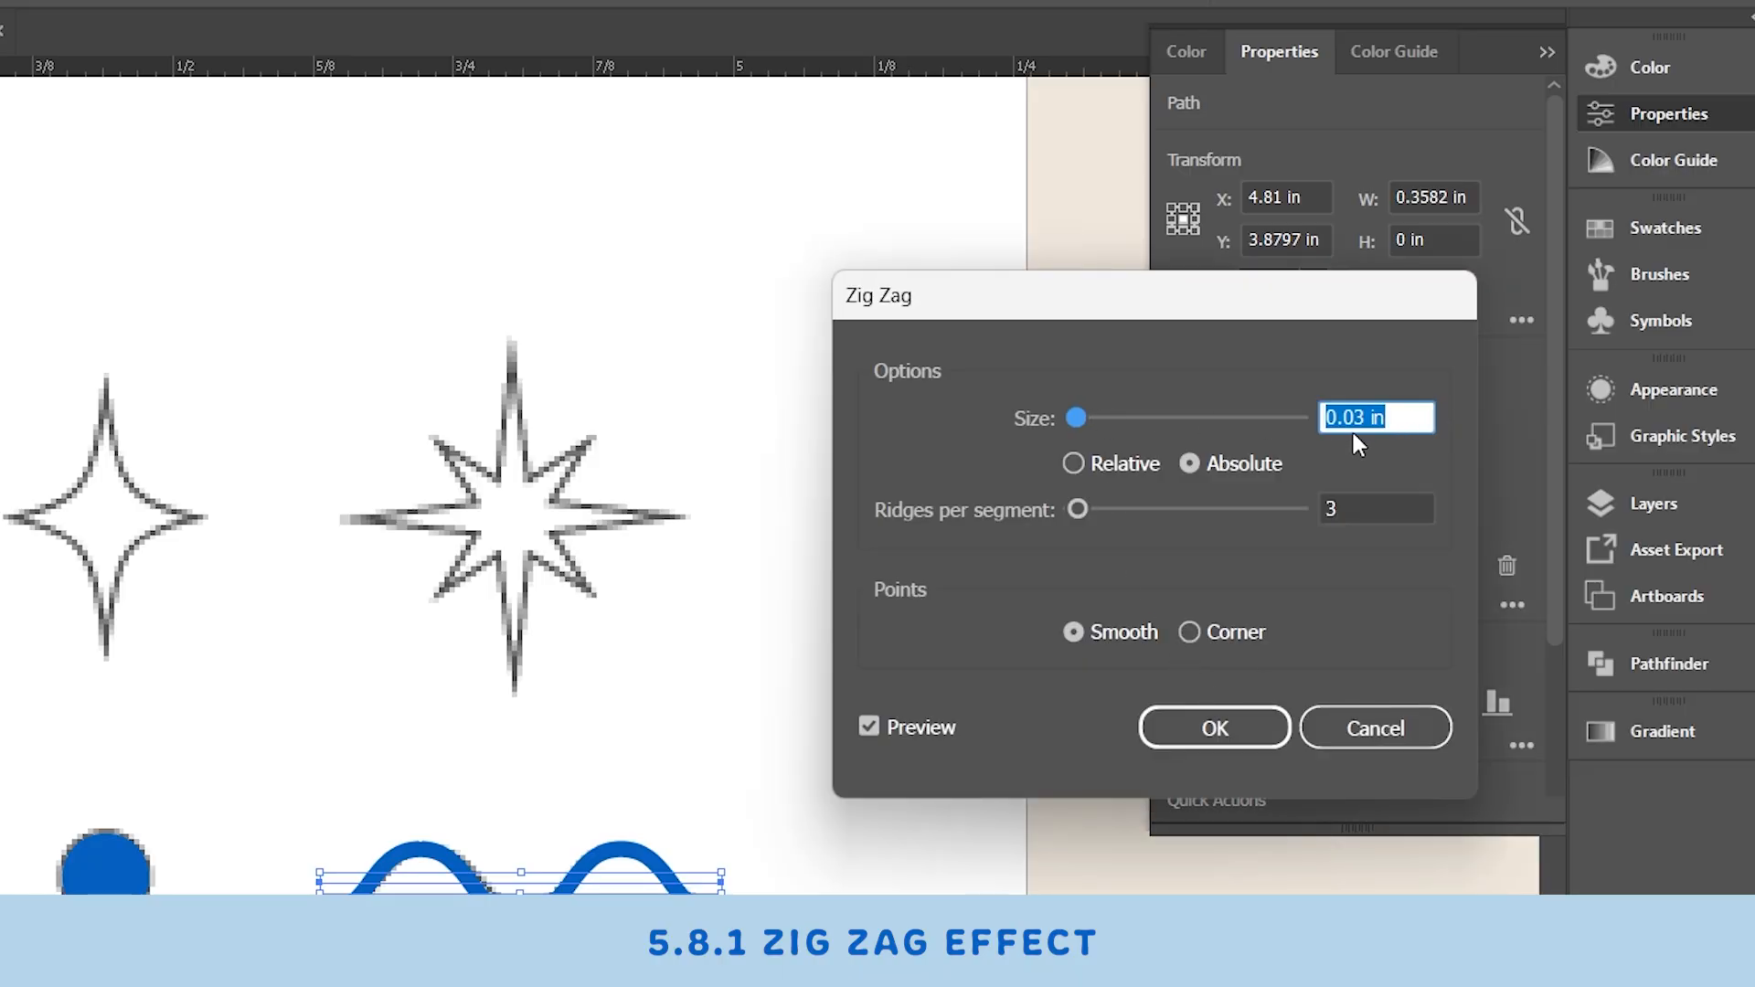
pyautogui.click(1394, 408)
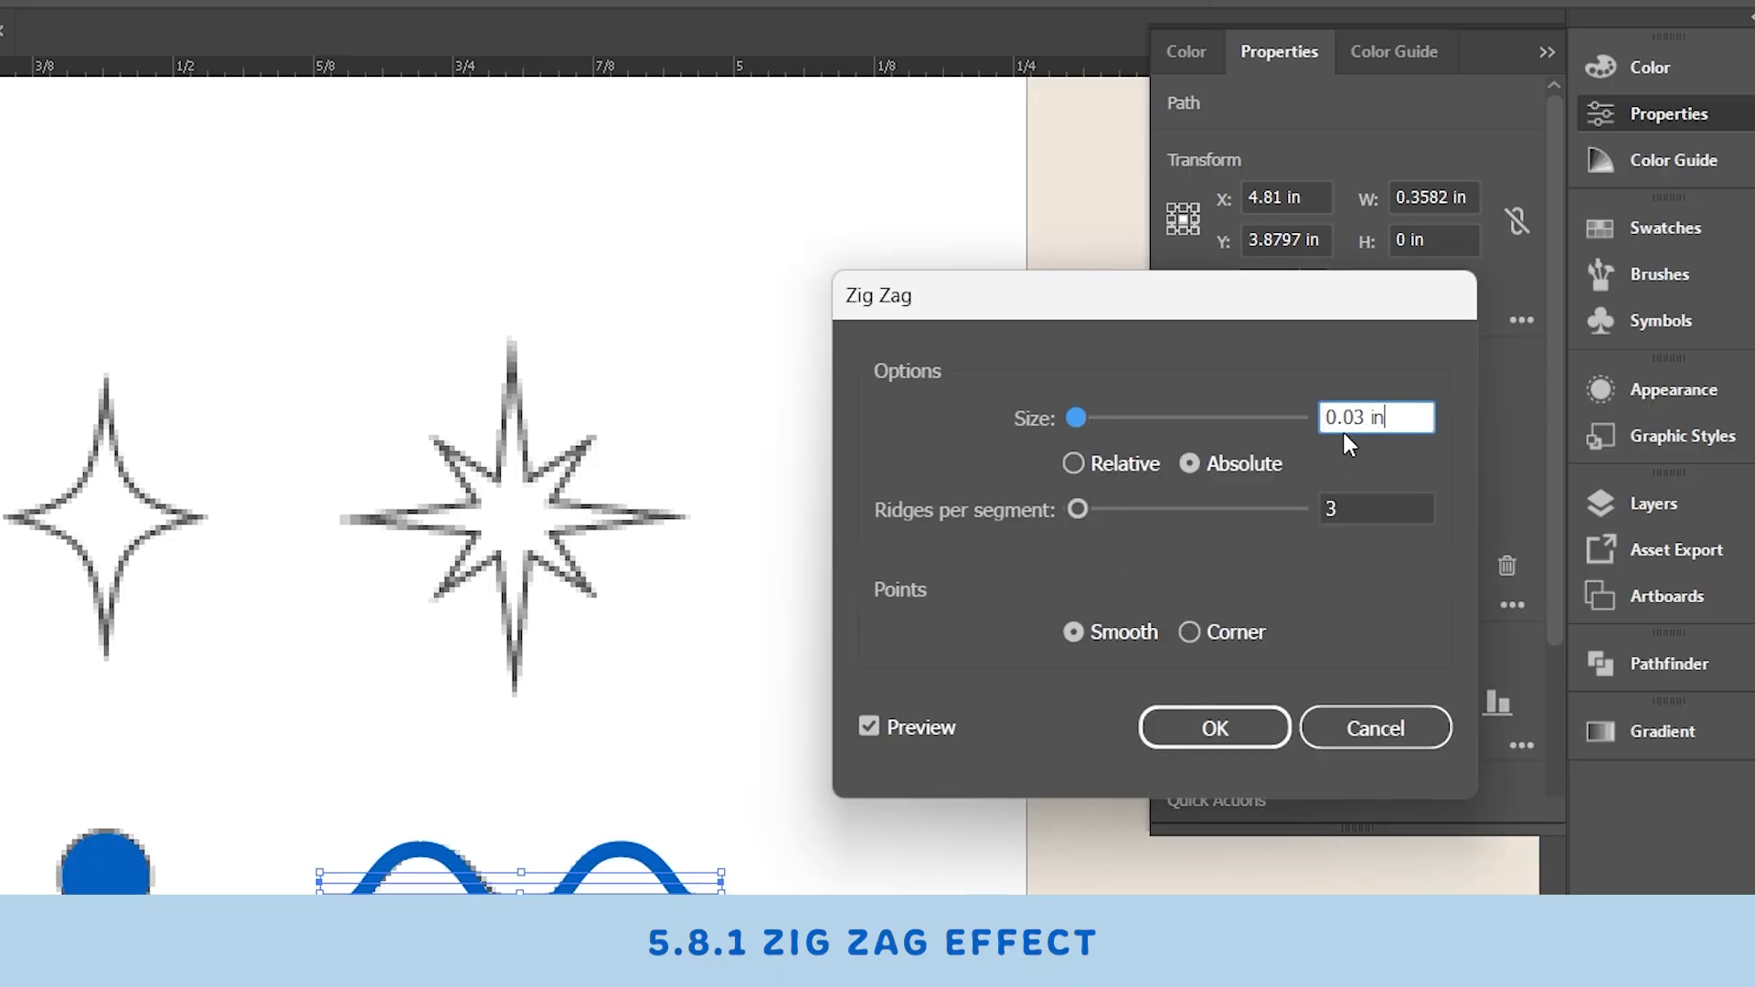
pyautogui.press('Tab')
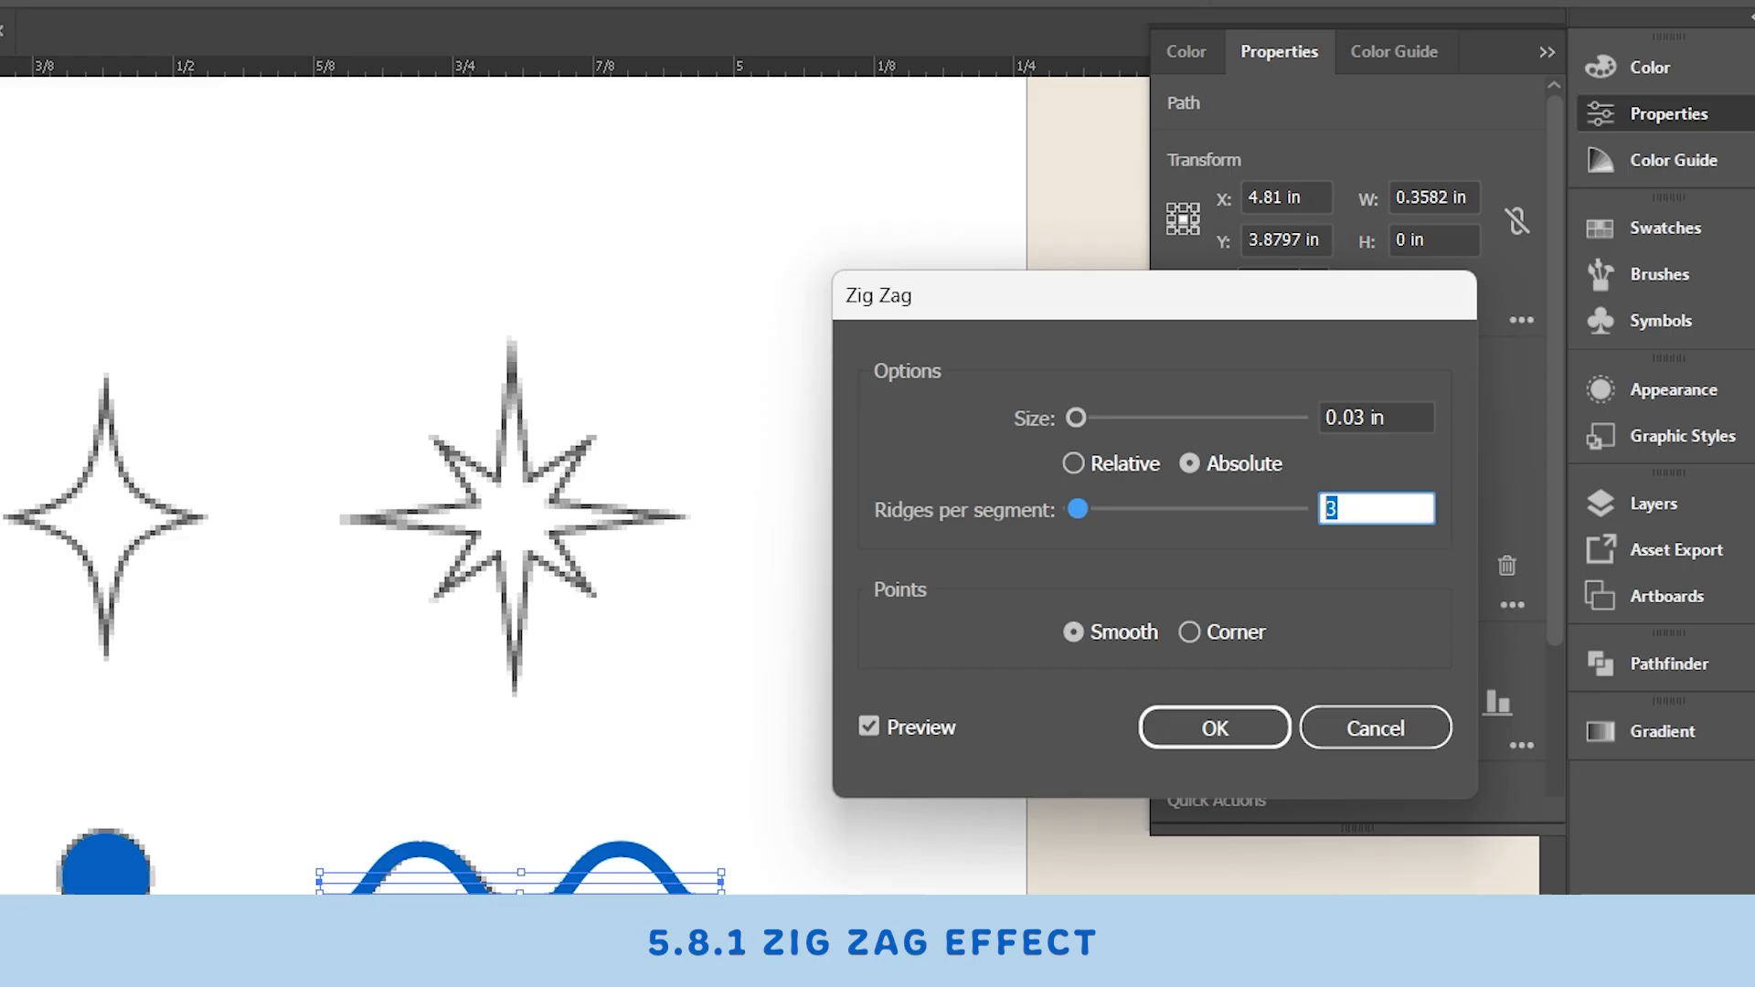
pyautogui.click(870, 728)
pyautogui.moveTo(1149, 419)
pyautogui.mouseDown()
pyautogui.moveTo(1274, 408)
pyautogui.moveTo(1124, 418)
pyautogui.mouseUp()
pyautogui.click(1233, 419)
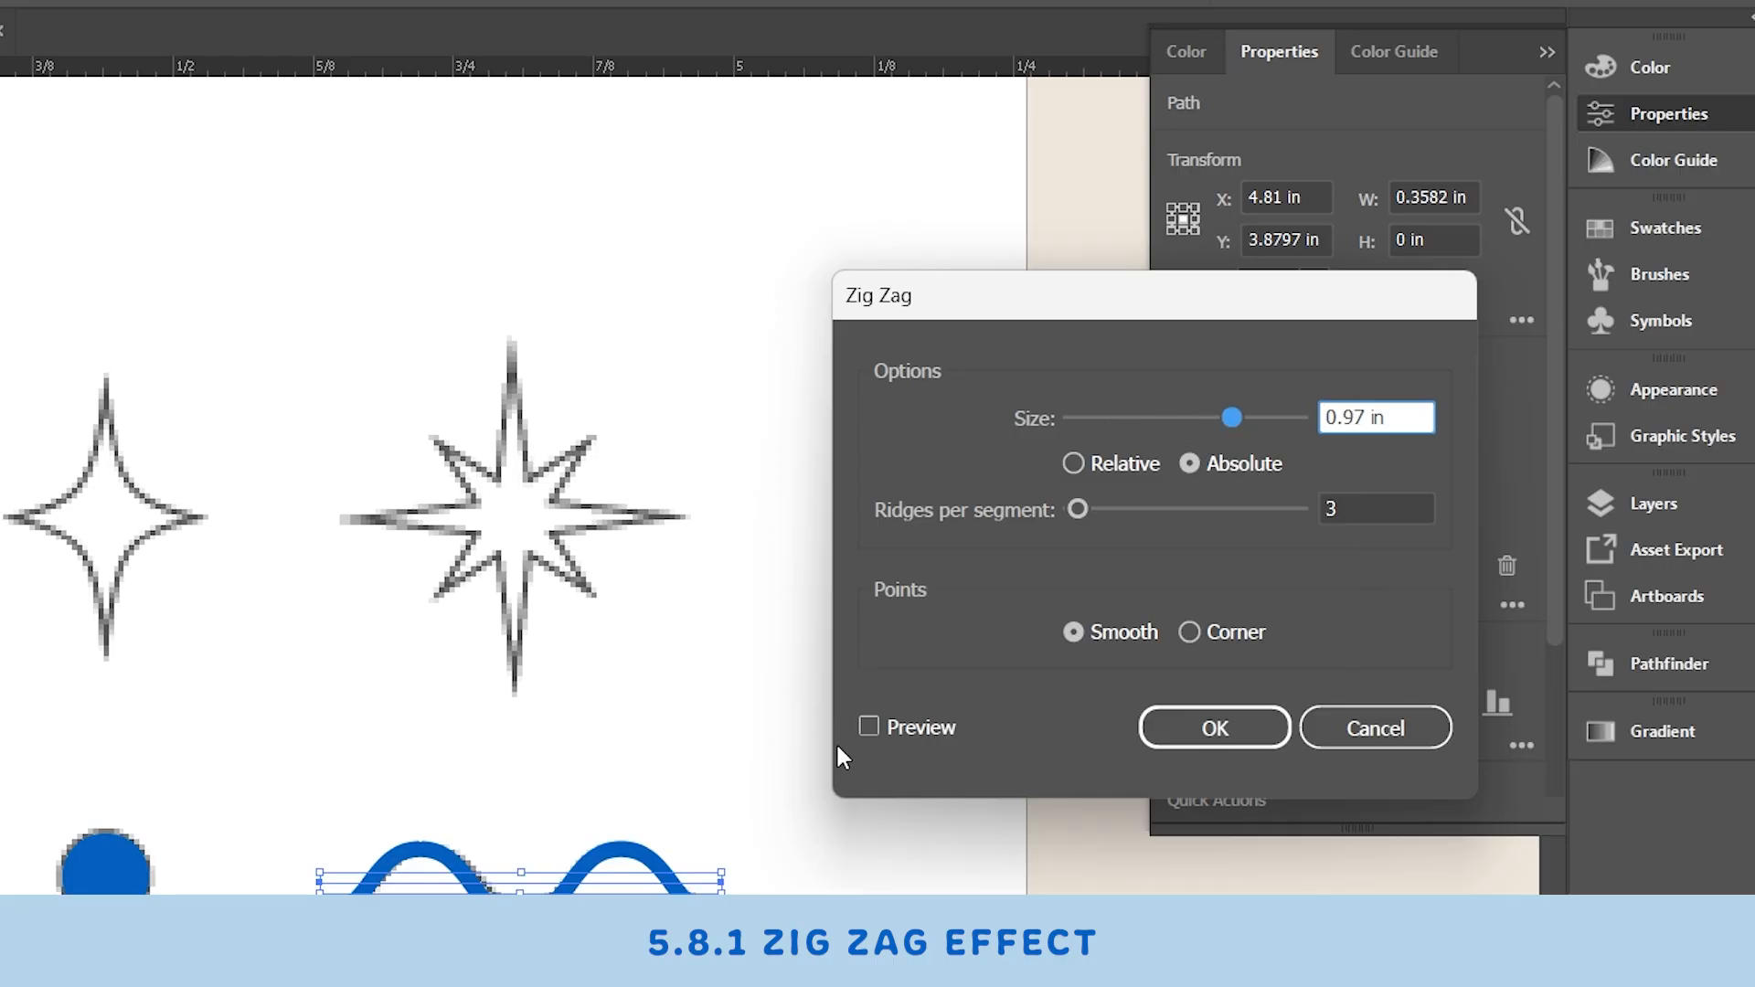
pyautogui.click(870, 728)
pyautogui.moveTo(1229, 419); pyautogui.dragTo(1101, 437)
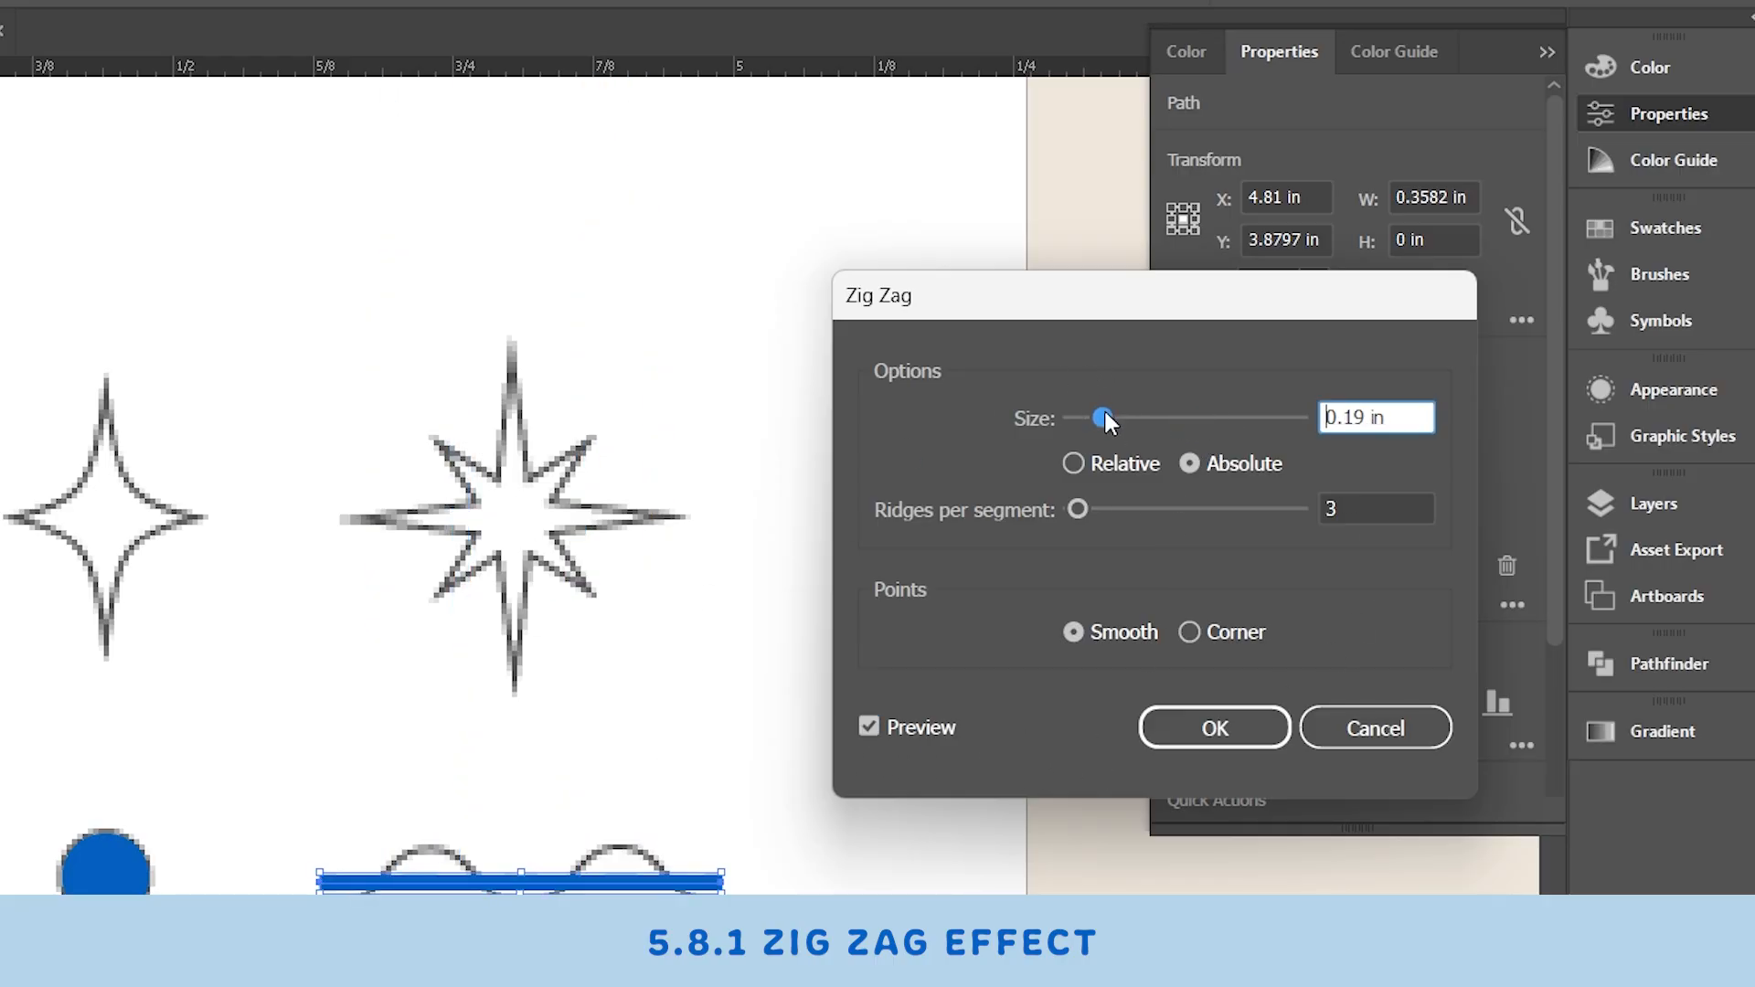
pyautogui.click(1392, 739)
pyautogui.click(848, 732)
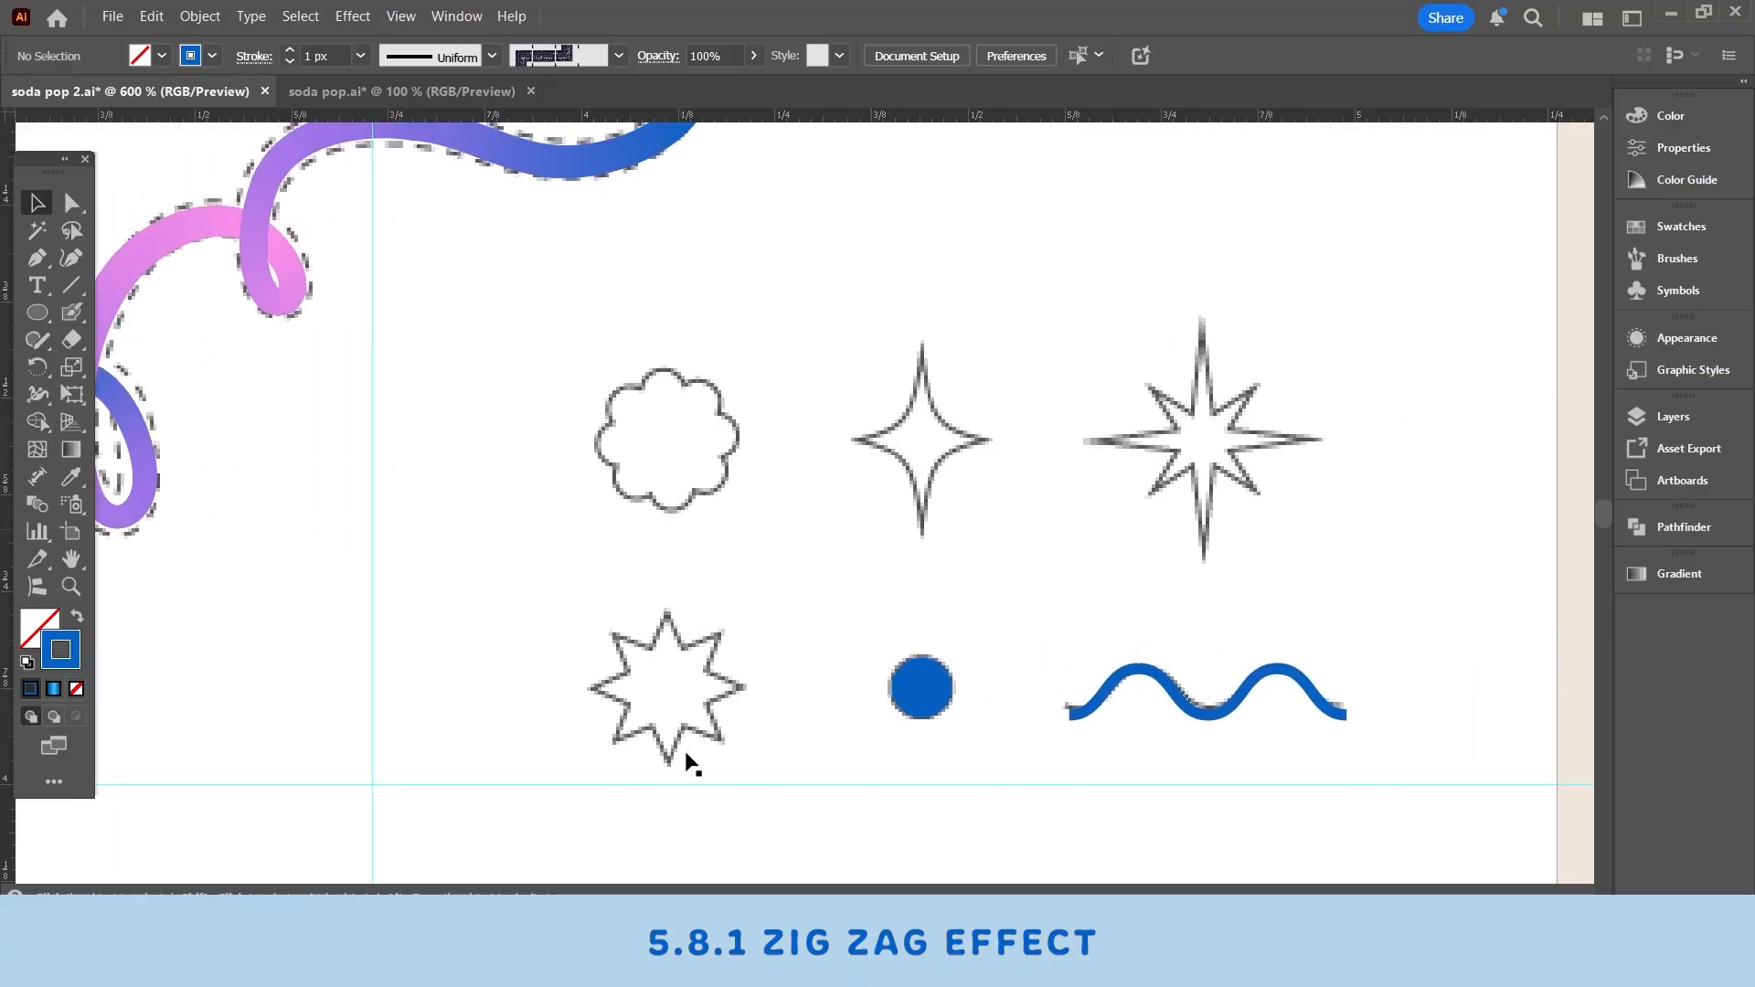
# - Draw an eight-point star with the Star tool next to the reference star outline
pyautogui.moveTo(725, 641); pyautogui.dragTo(767, 653)
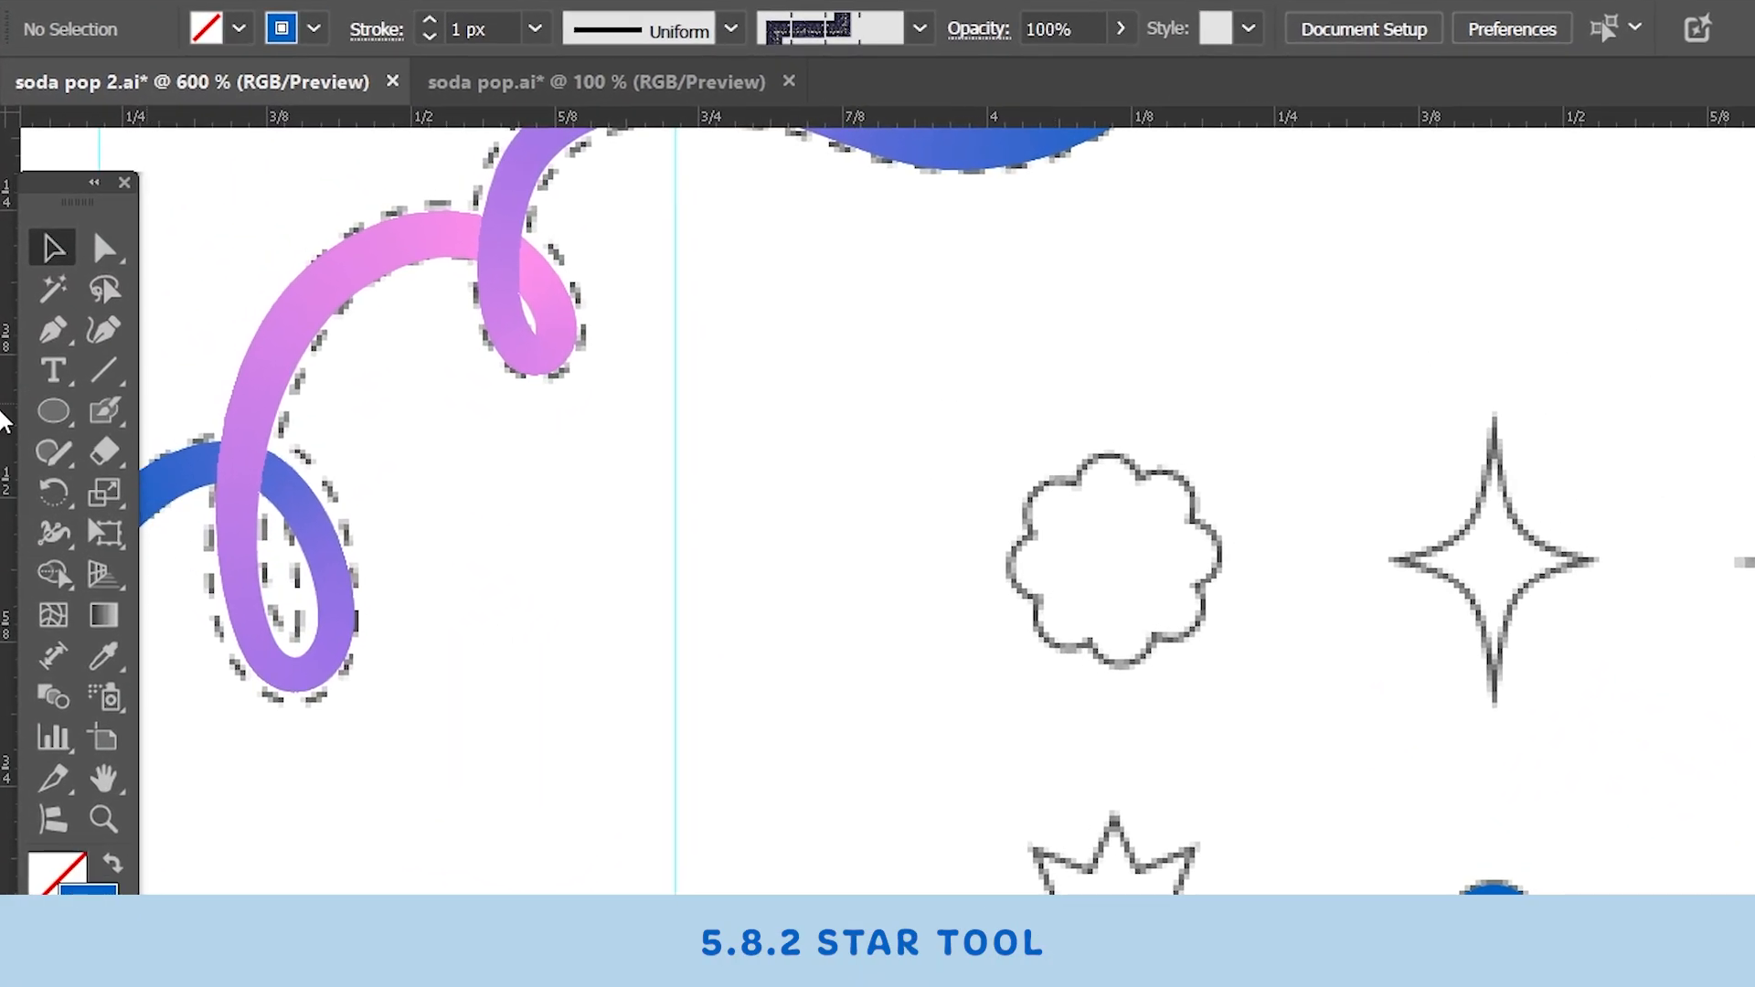
pyautogui.click(55, 423)
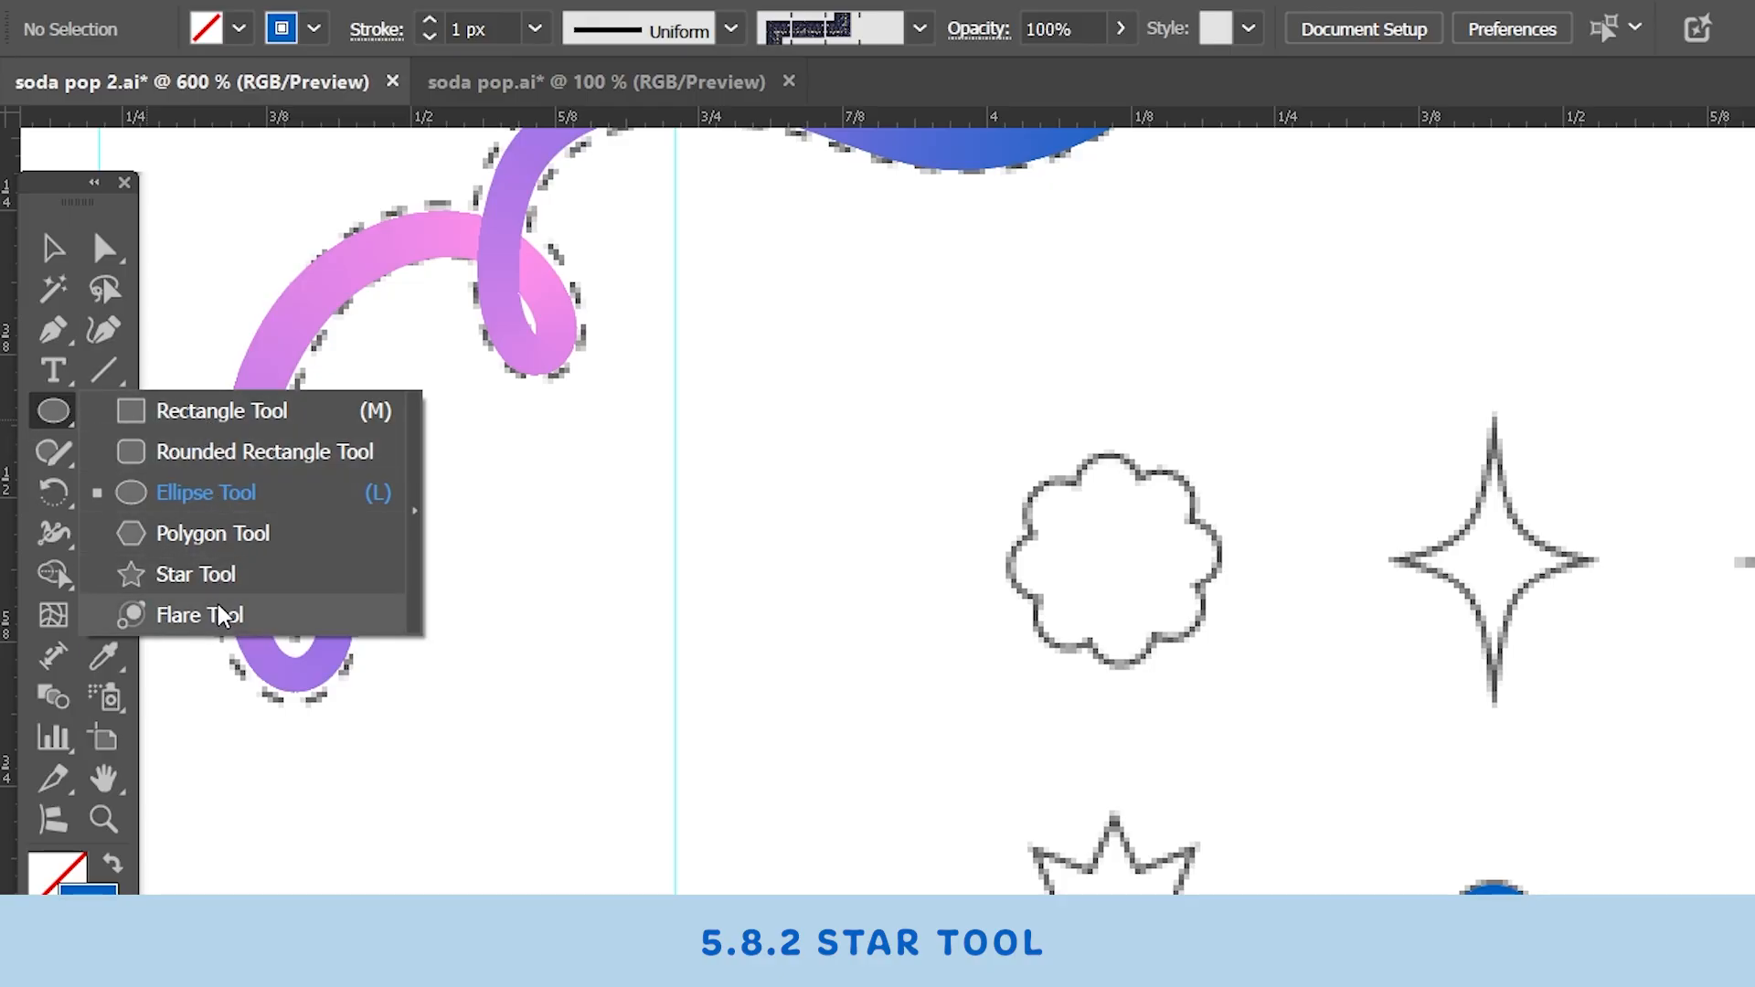
pyautogui.click(195, 575)
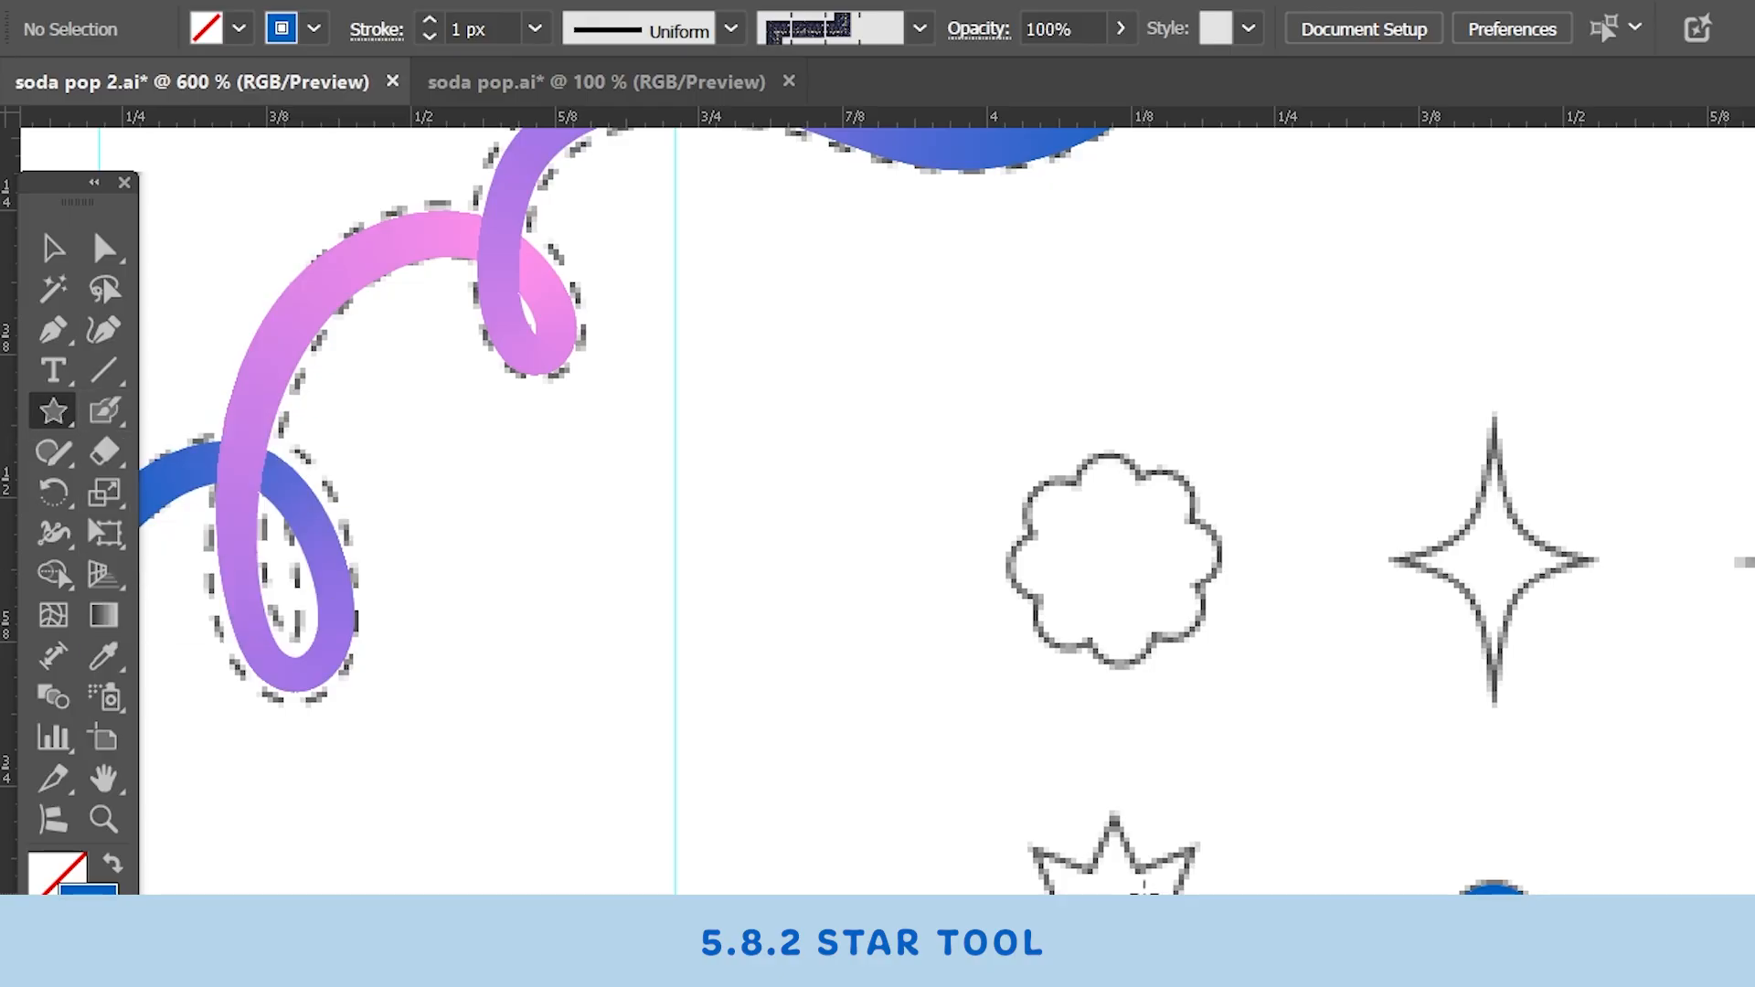
pyautogui.moveTo(1030, 846); pyautogui.dragTo(1114, 986)
pyautogui.moveTo(495, 724)
pyautogui.mouseDown()
pyautogui.moveTo(425, 736)
pyautogui.moveTo(437, 713)
pyautogui.moveTo(514, 719)
pyautogui.mouseUp()
pyautogui.press('Up')
pyautogui.press('Up')
pyautogui.press('Up')
pyautogui.press('Up')
pyautogui.press('Down')
pyautogui.press('Up')
pyautogui.press('Down')
pyautogui.press('Down')
pyautogui.press('Down')
pyautogui.press('Up')
pyautogui.press('Up')
pyautogui.press('Down')
pyautogui.press('Down')
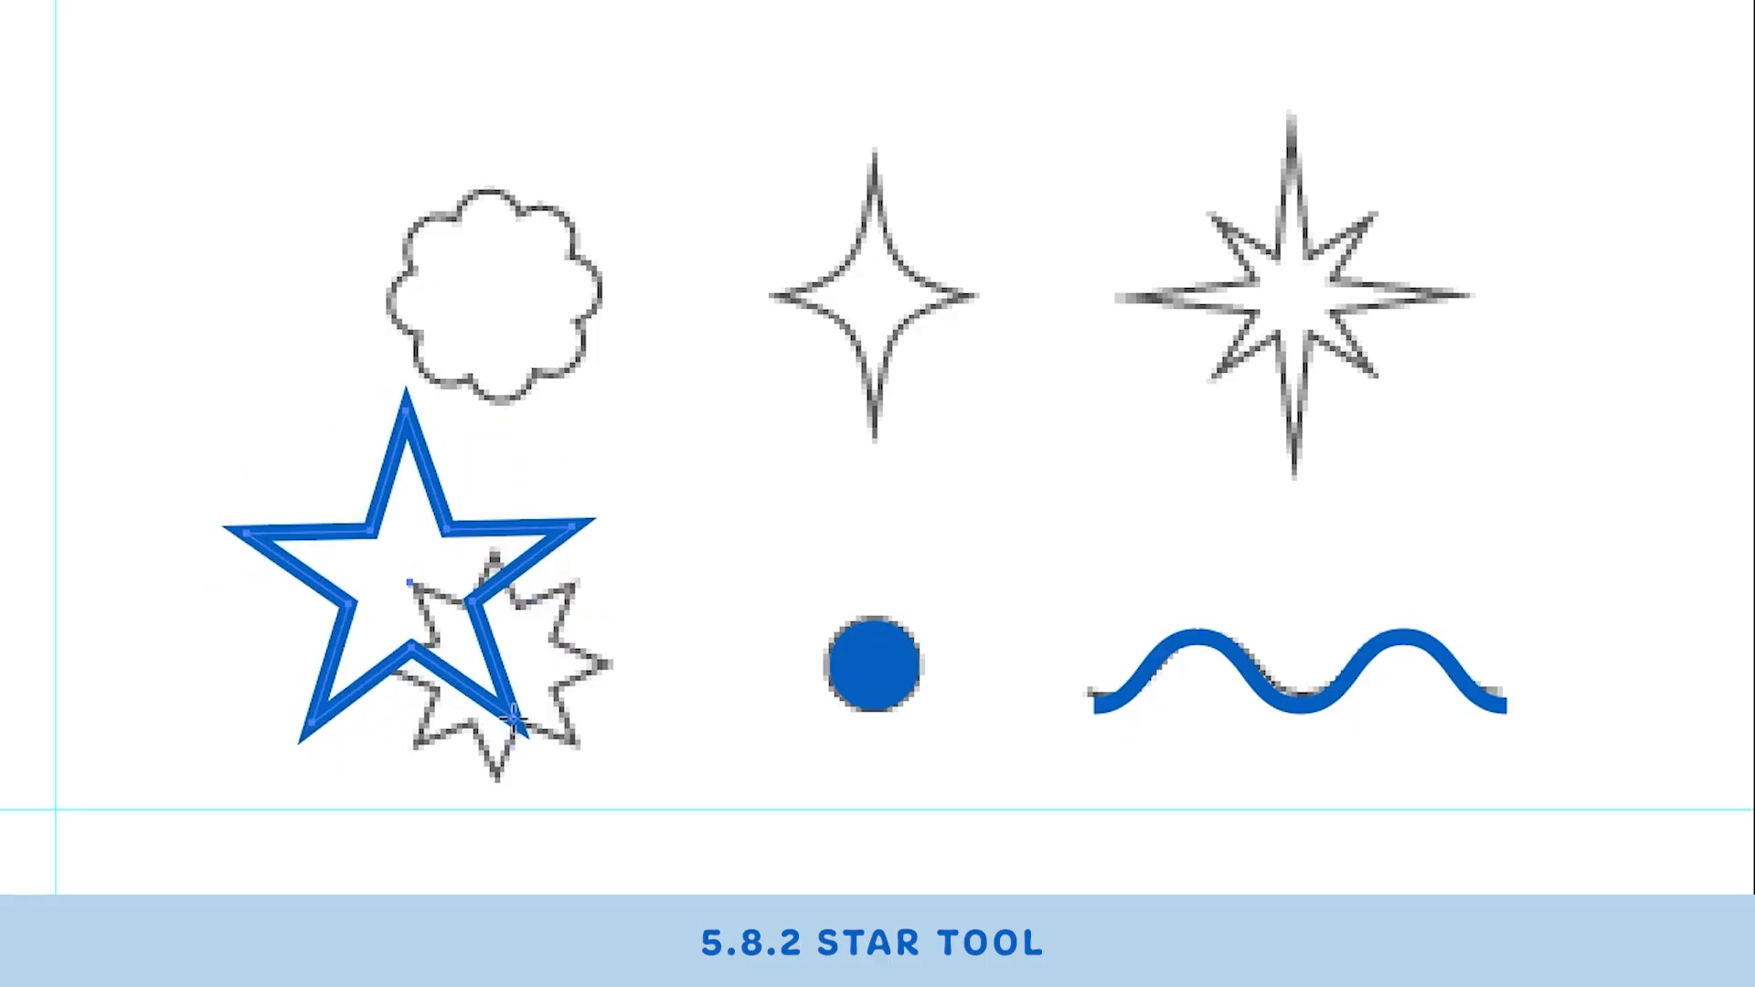
pyautogui.press('Up')
pyautogui.press('Up')
pyautogui.moveTo(514, 719); pyautogui.dragTo(514, 719)
pyautogui.press('Up')
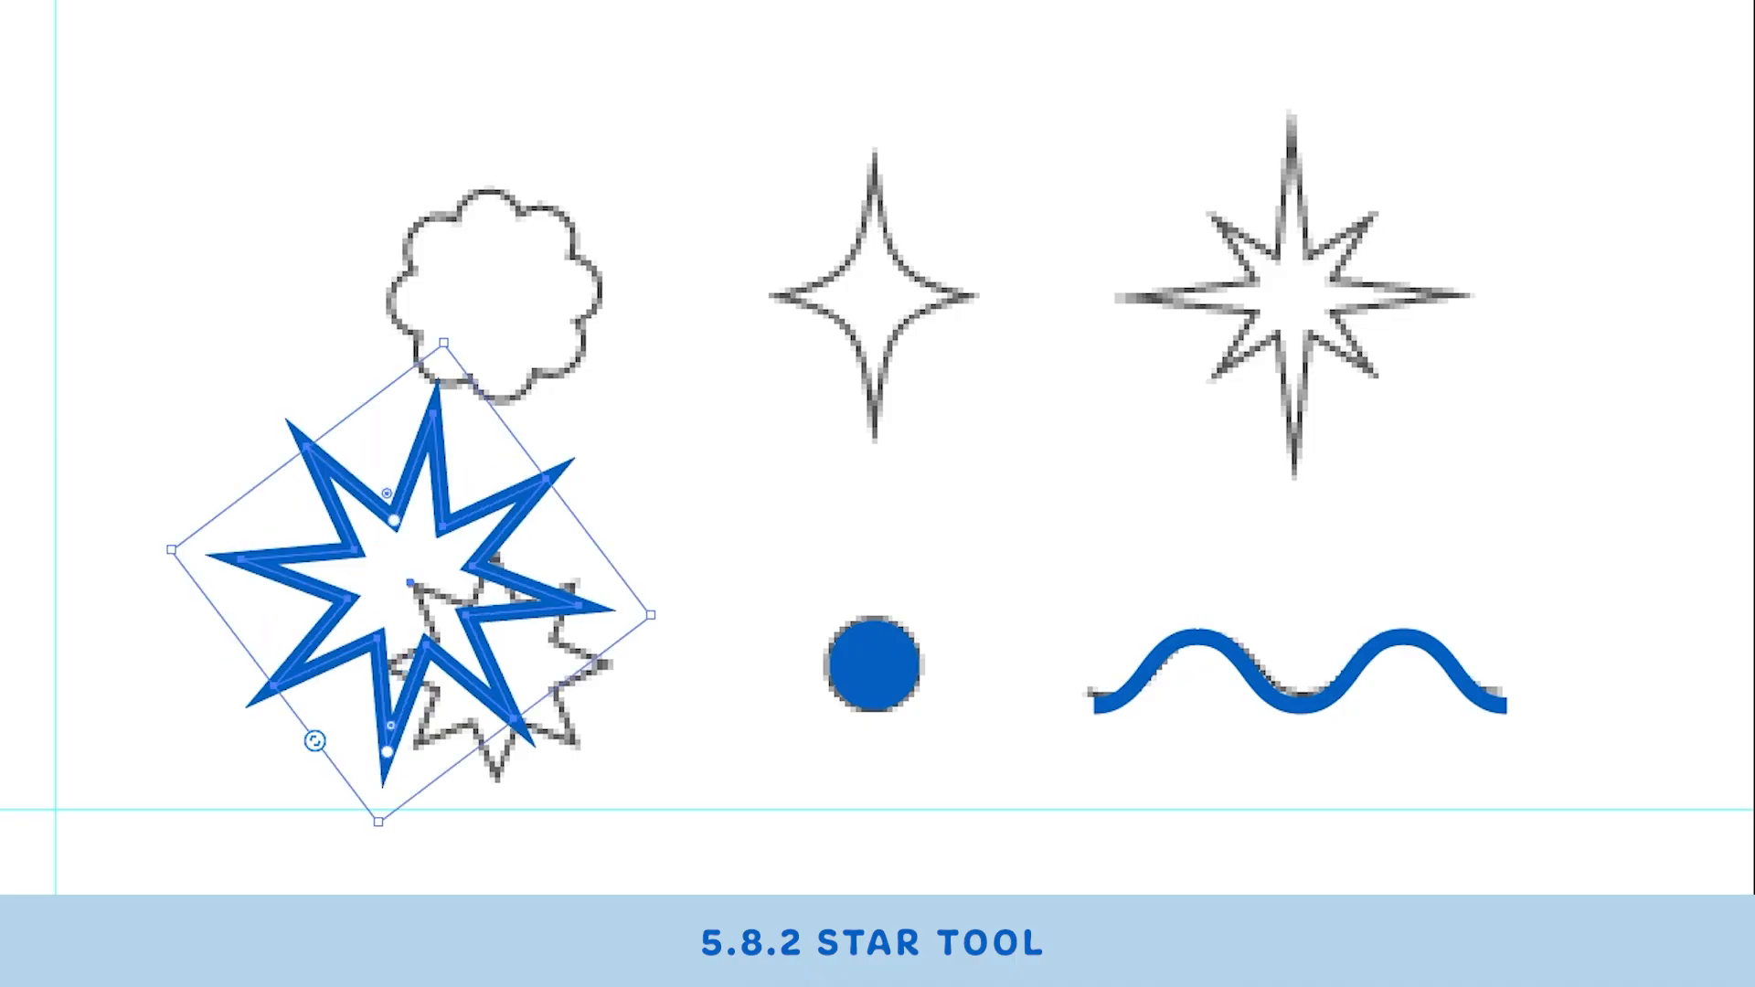
# - Move the star onto the reference star outline and rotate it to match
pyautogui.moveTo(578, 602); pyautogui.dragTo(631, 644)
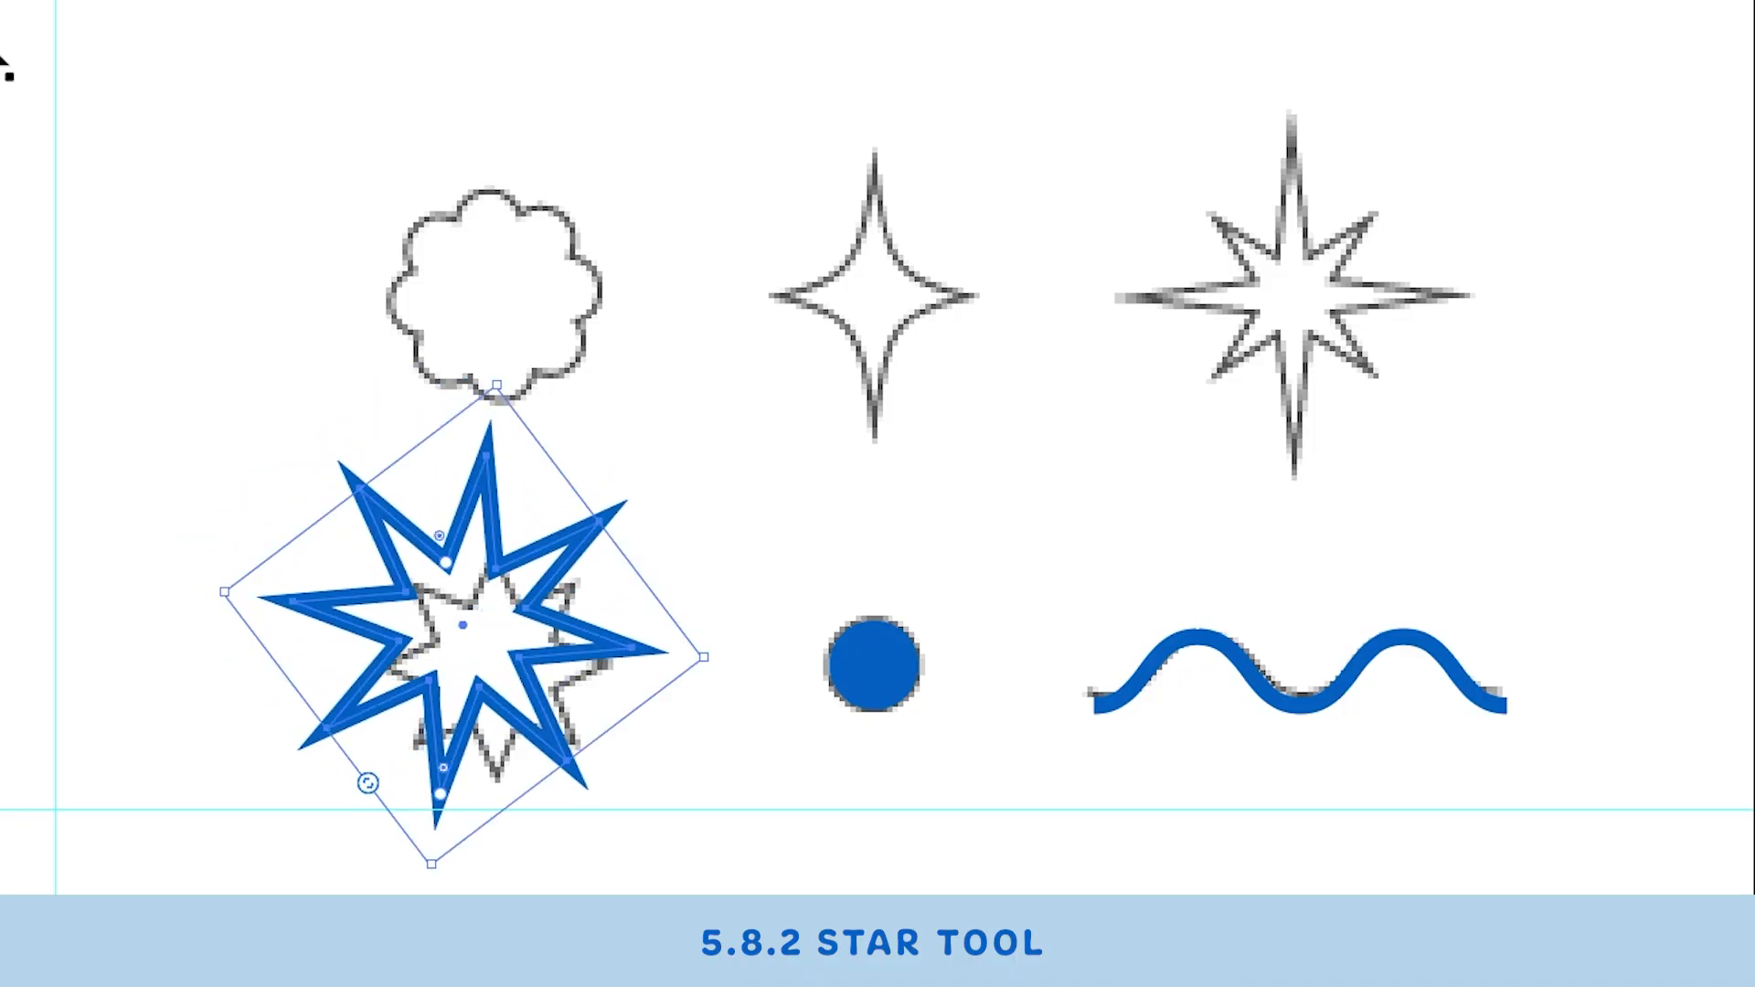
pyautogui.press('Down')
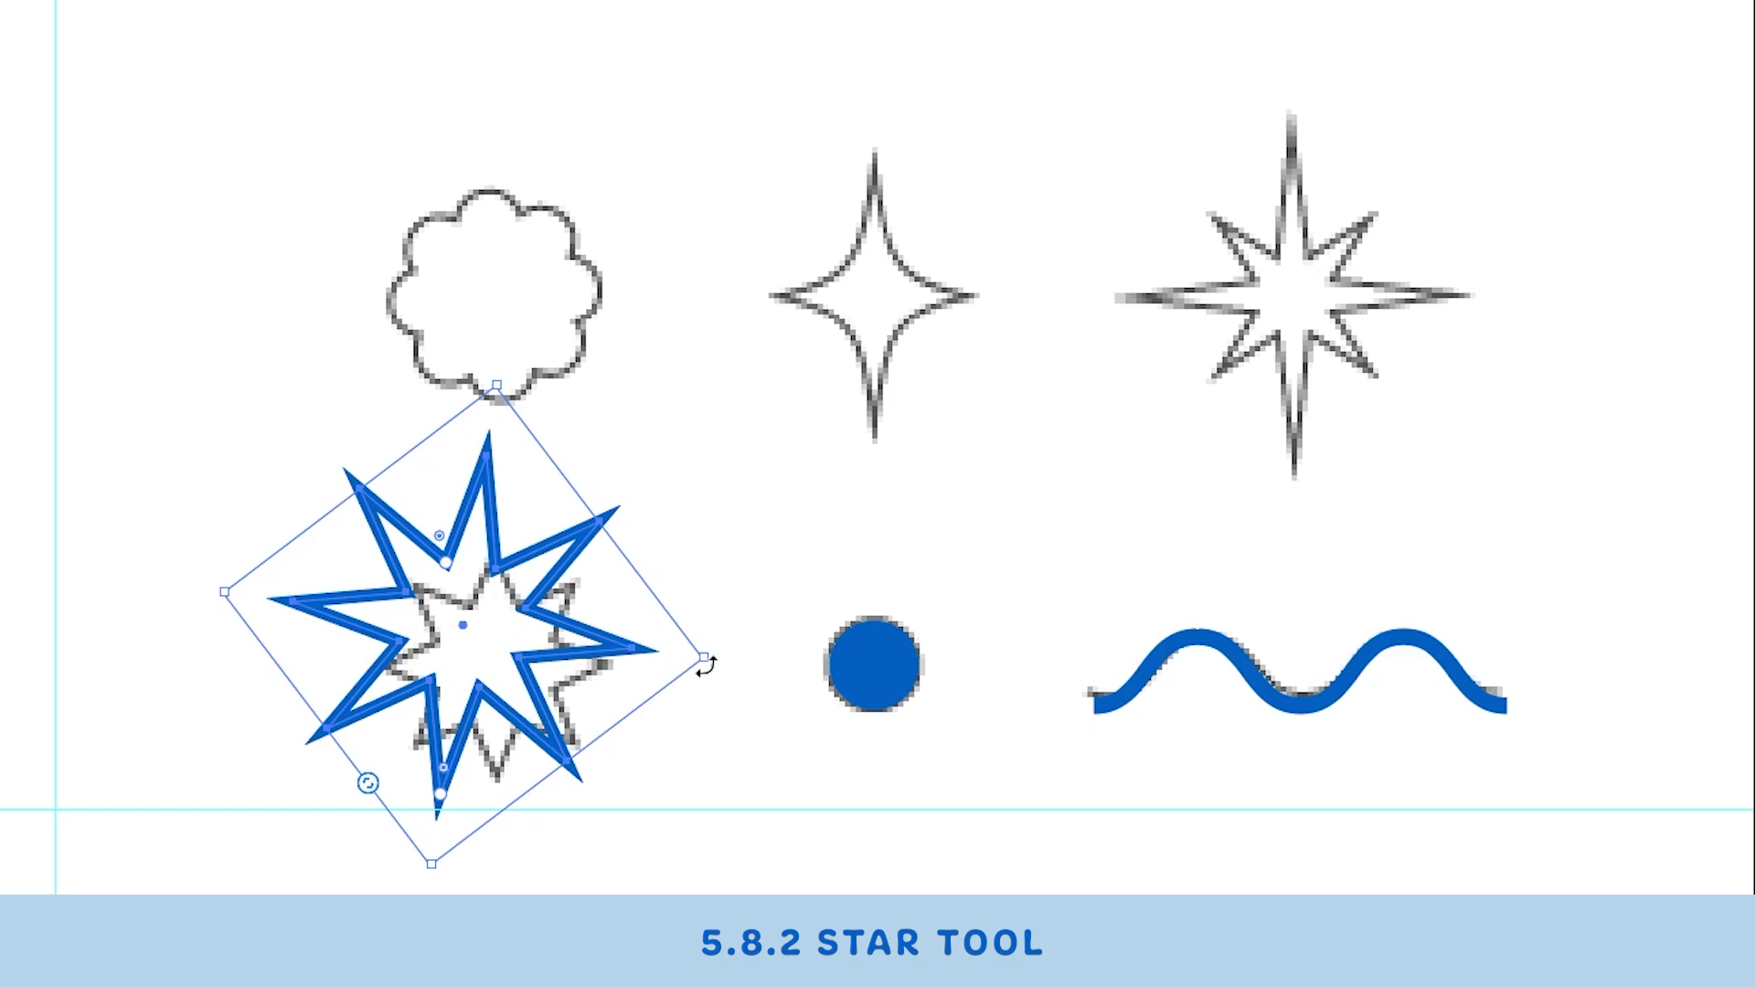
pyautogui.moveTo(704, 662); pyautogui.dragTo(569, 589)
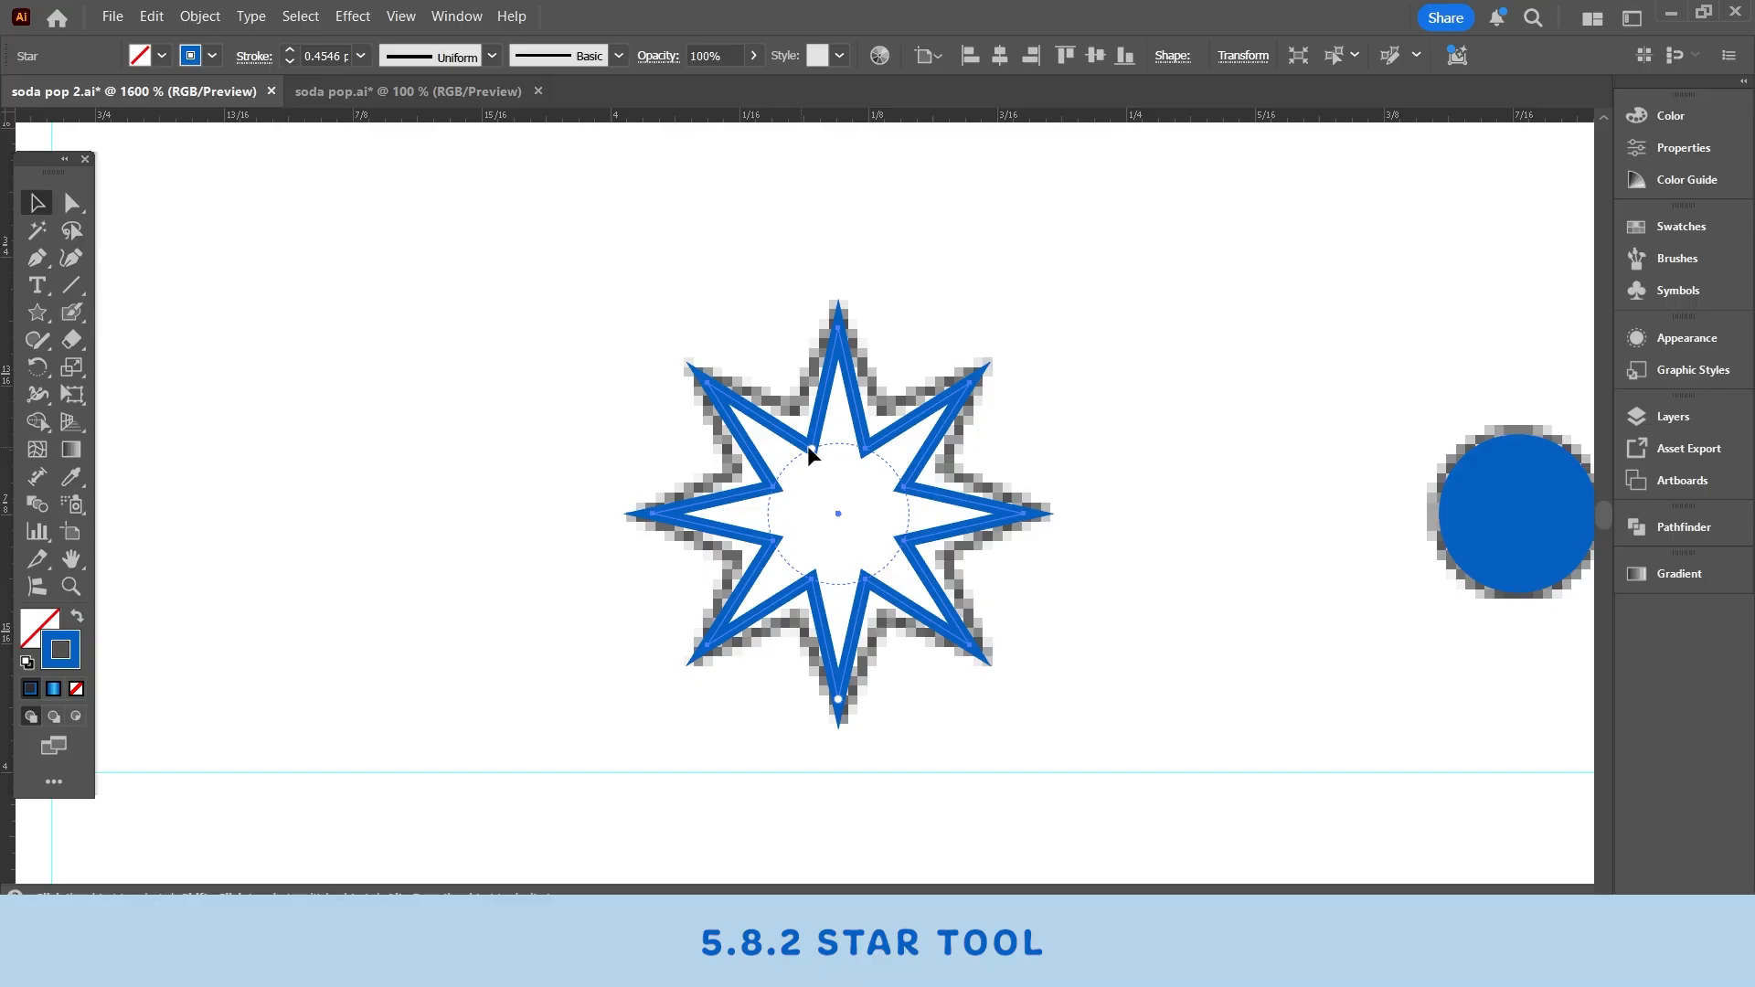
# - Adjust the star's inner radius so its points match the reference outline
pyautogui.moveTo(810, 444); pyautogui.dragTo(799, 415)
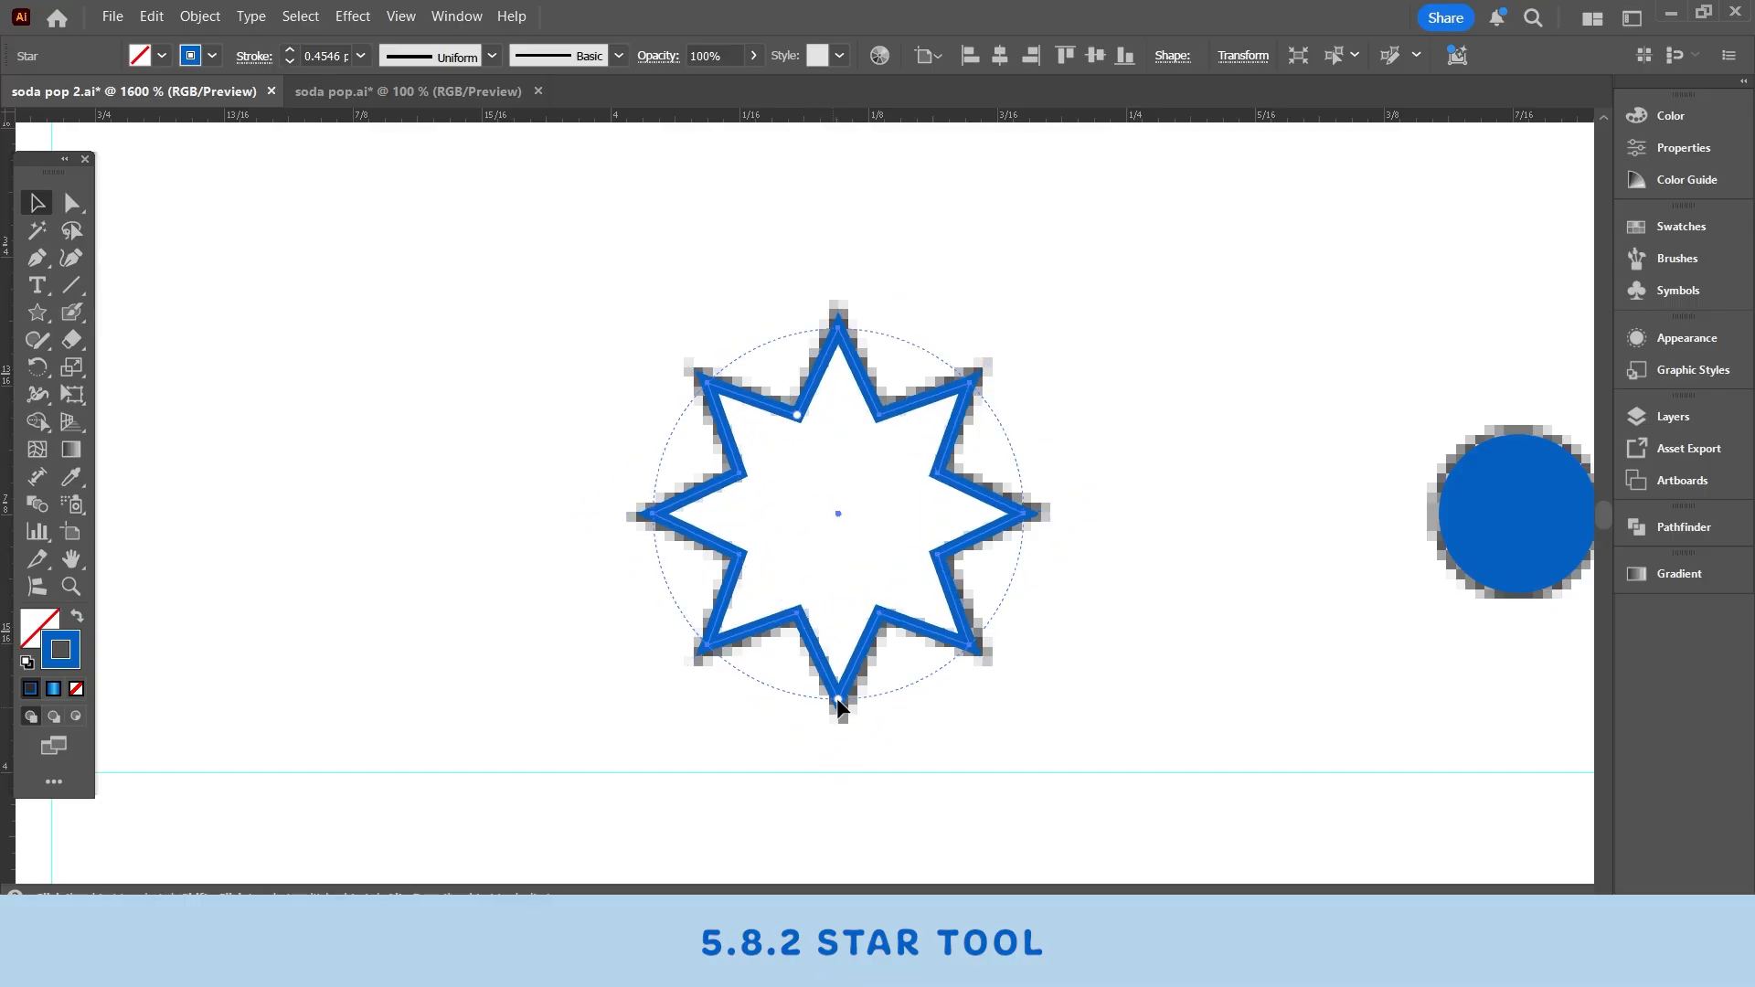
pyautogui.moveTo(837, 699); pyautogui.dragTo(837, 716)
pyautogui.moveTo(835, 419); pyautogui.dragTo(849, 451)
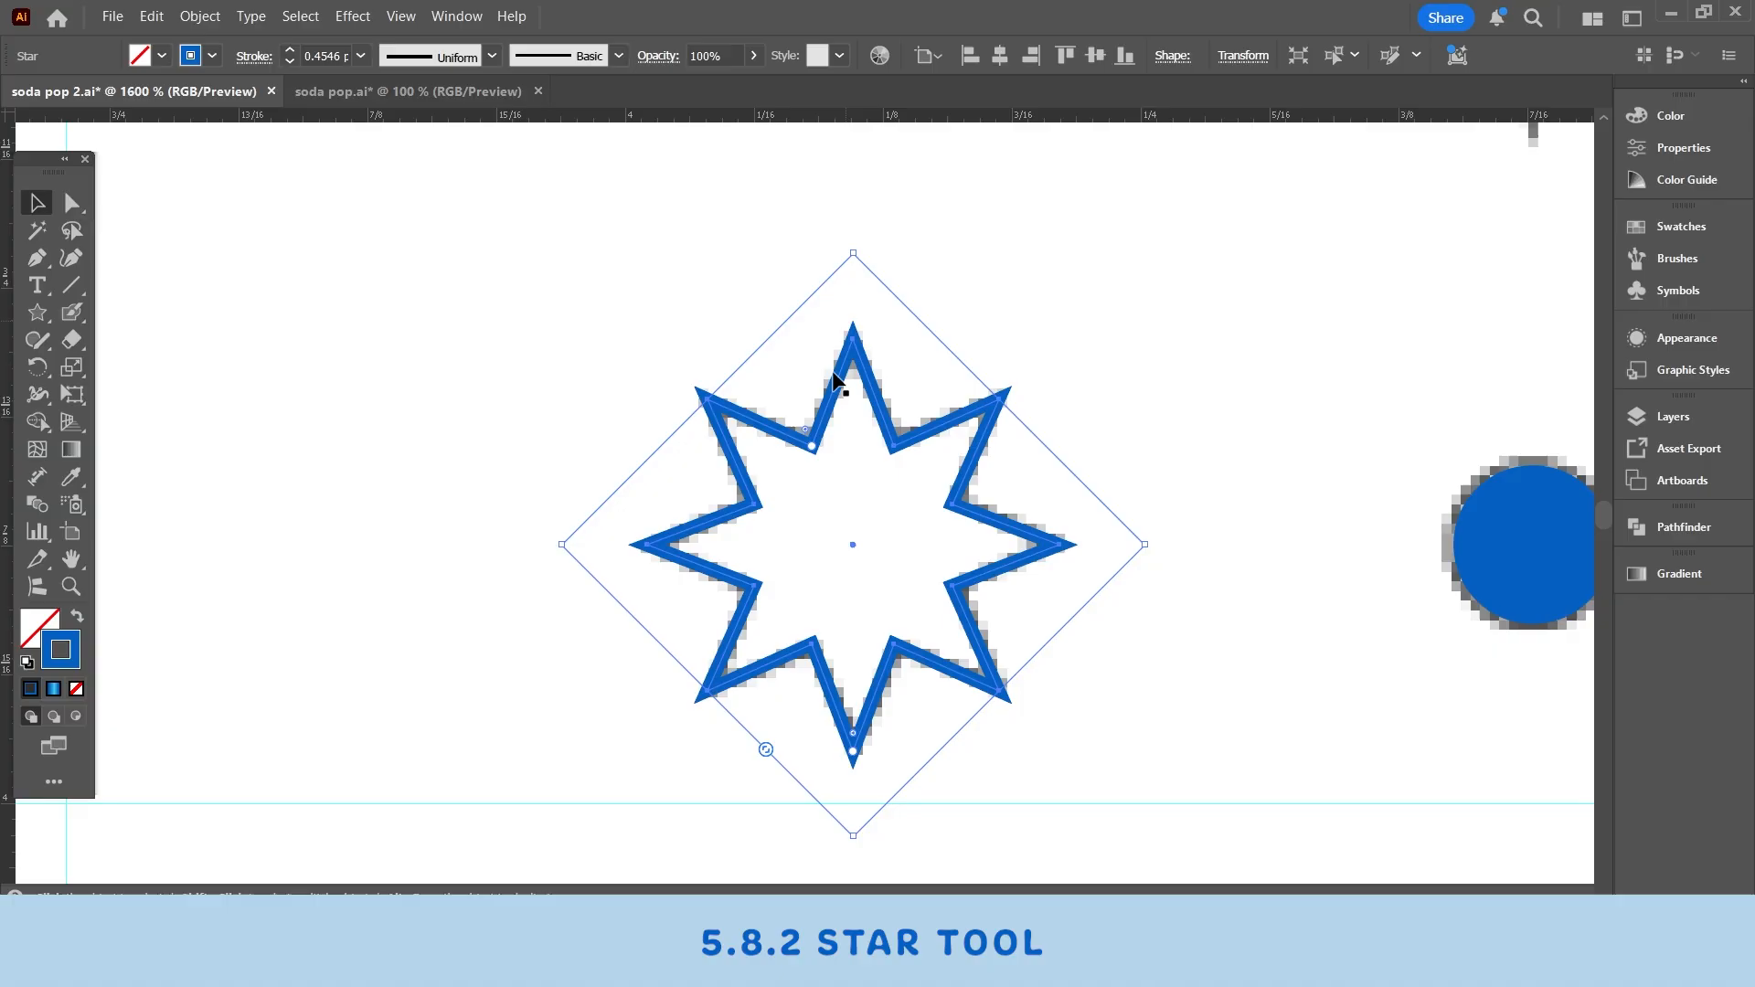
# - Set the star's stroke to round caps and round corners
pyautogui.click(254, 57)
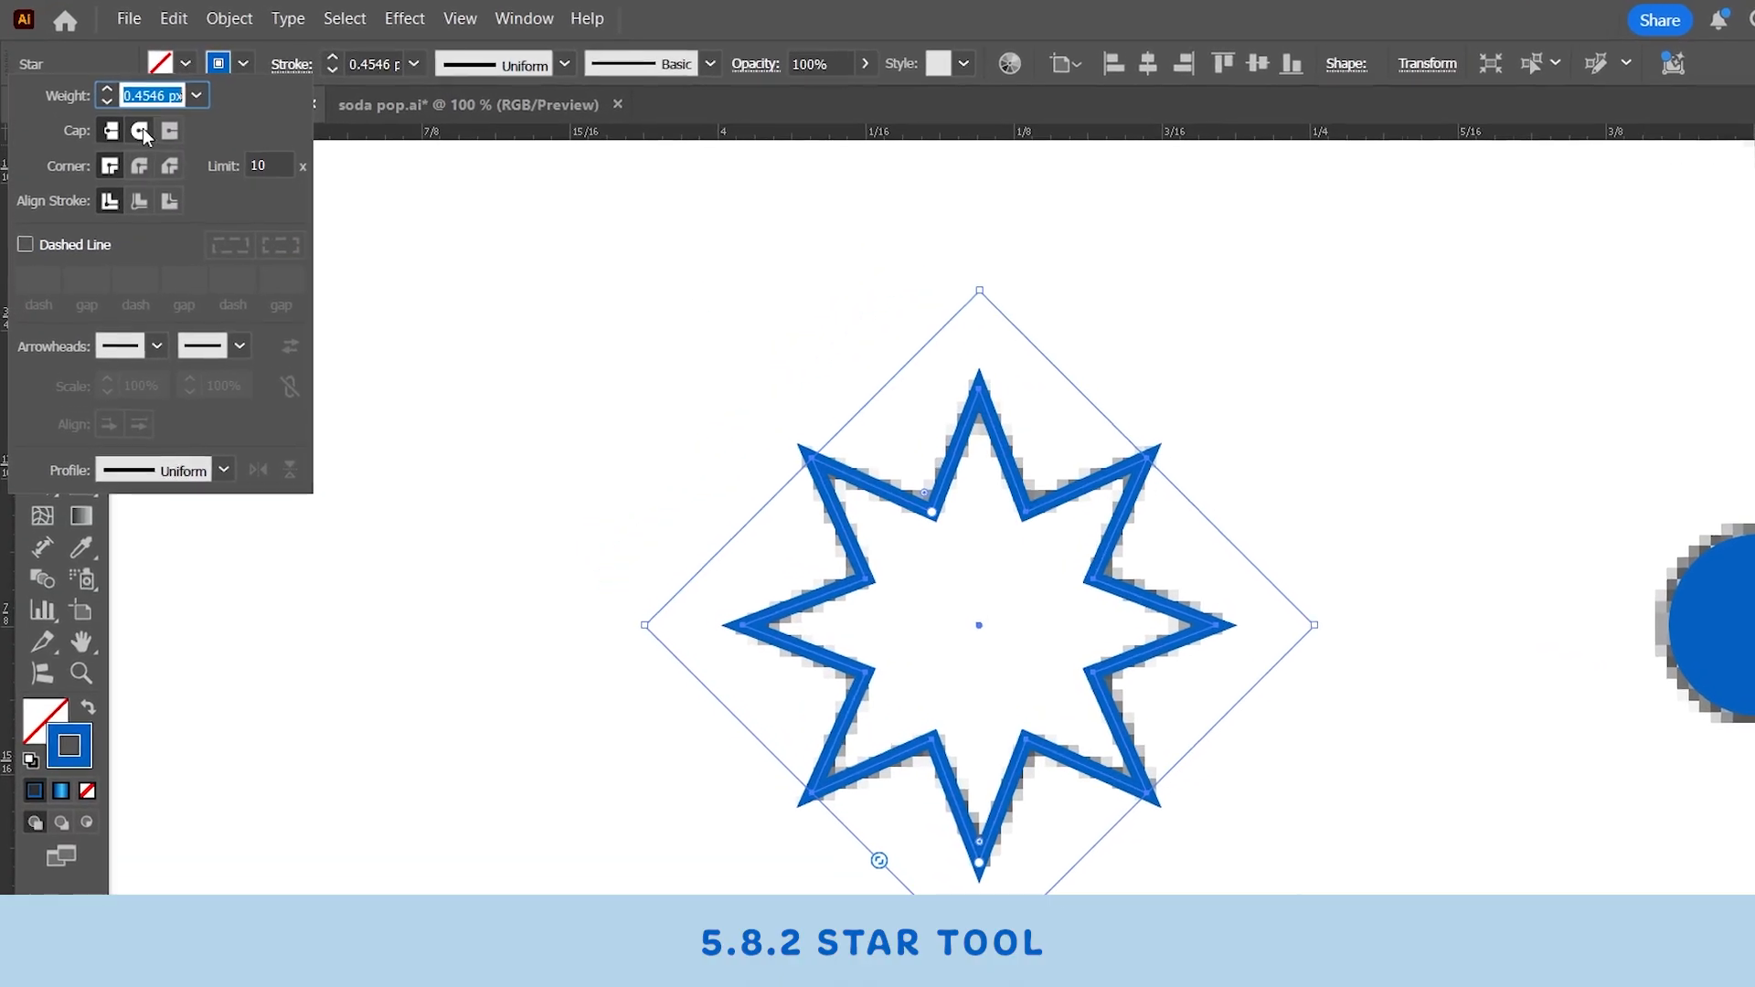
pyautogui.click(124, 114)
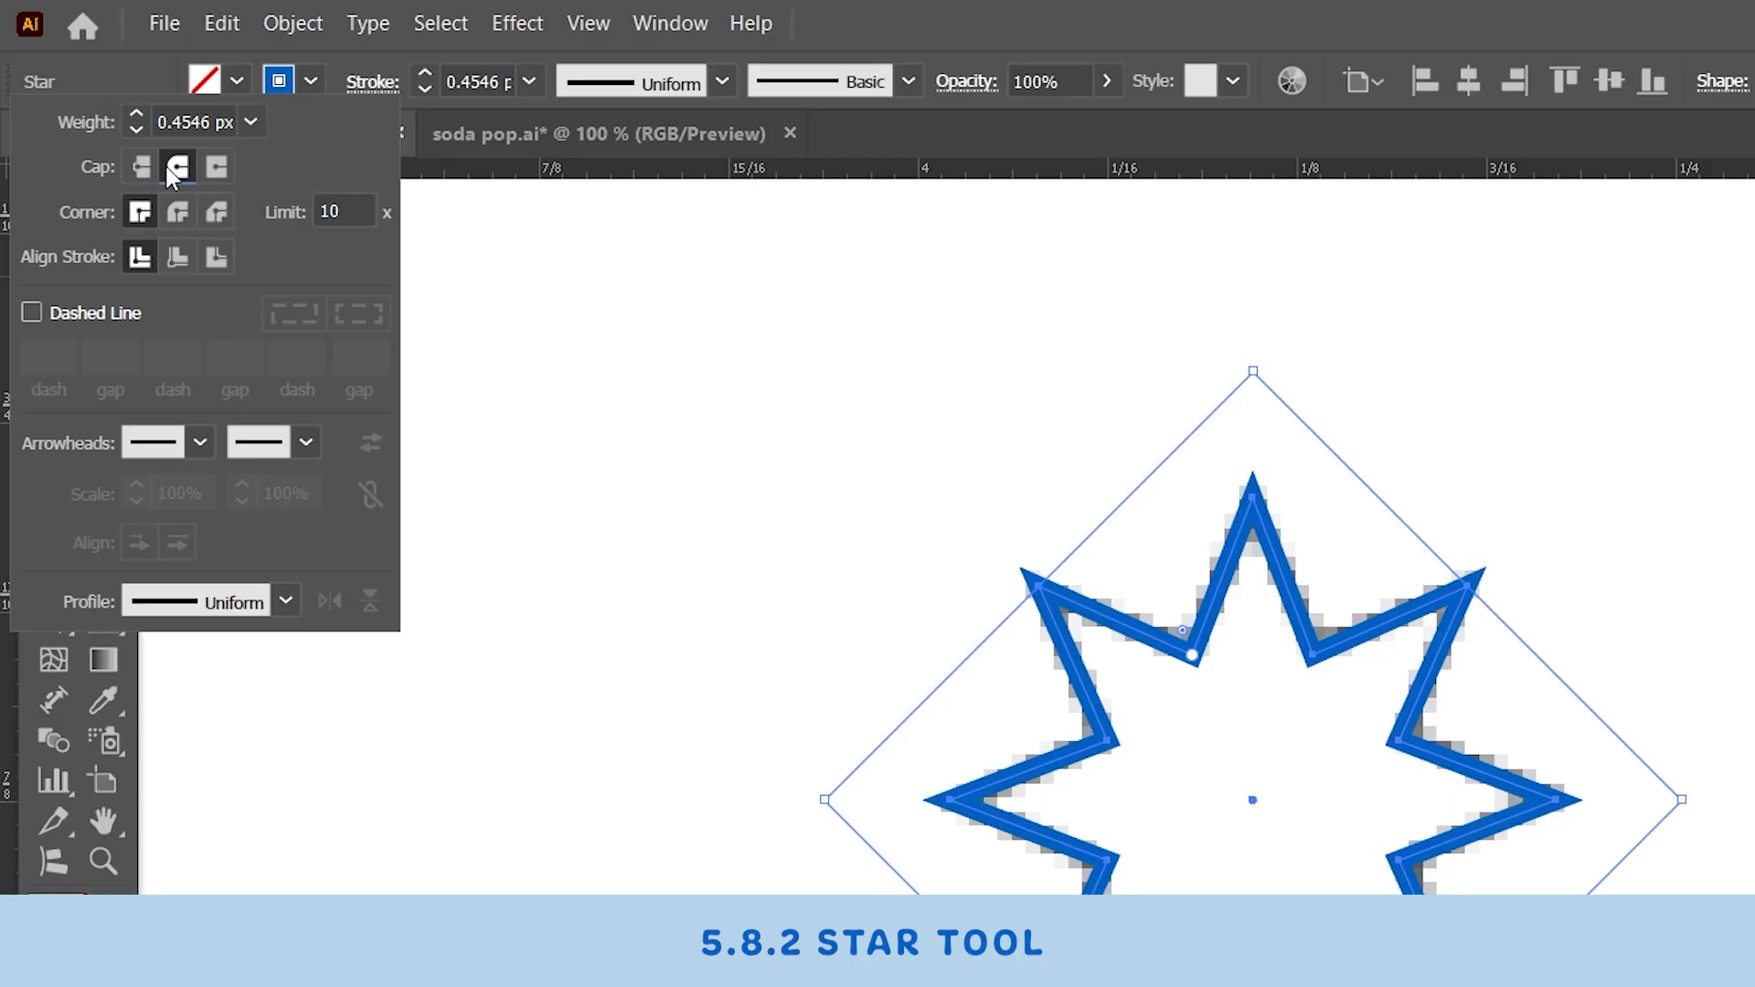
pyautogui.click(173, 214)
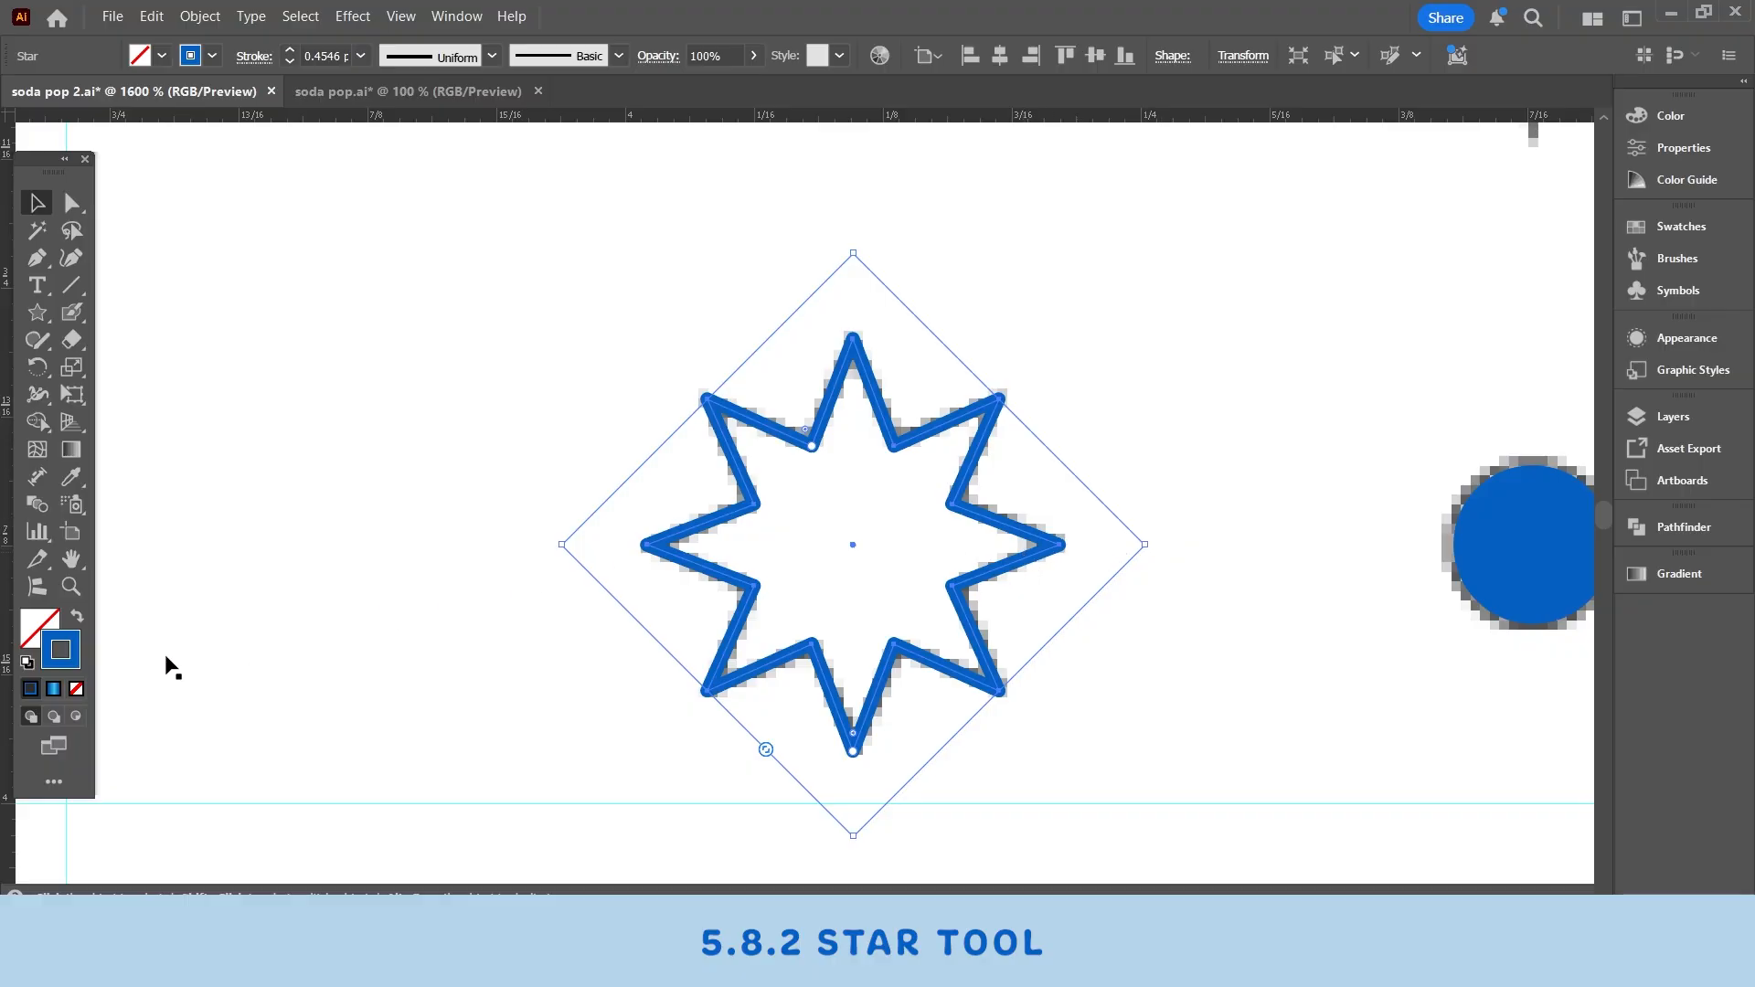
# - Swap the star's fill and stroke so it becomes solid blue with no stroke
pyautogui.scroll(-1, 820, 566)
pyautogui.moveTo(994, 508)
pyautogui.mouseDown()
pyautogui.moveTo(709, 560)
pyautogui.moveTo(846, 580)
pyautogui.moveTo(824, 556)
pyautogui.mouseUp()
pyautogui.click(75, 619)
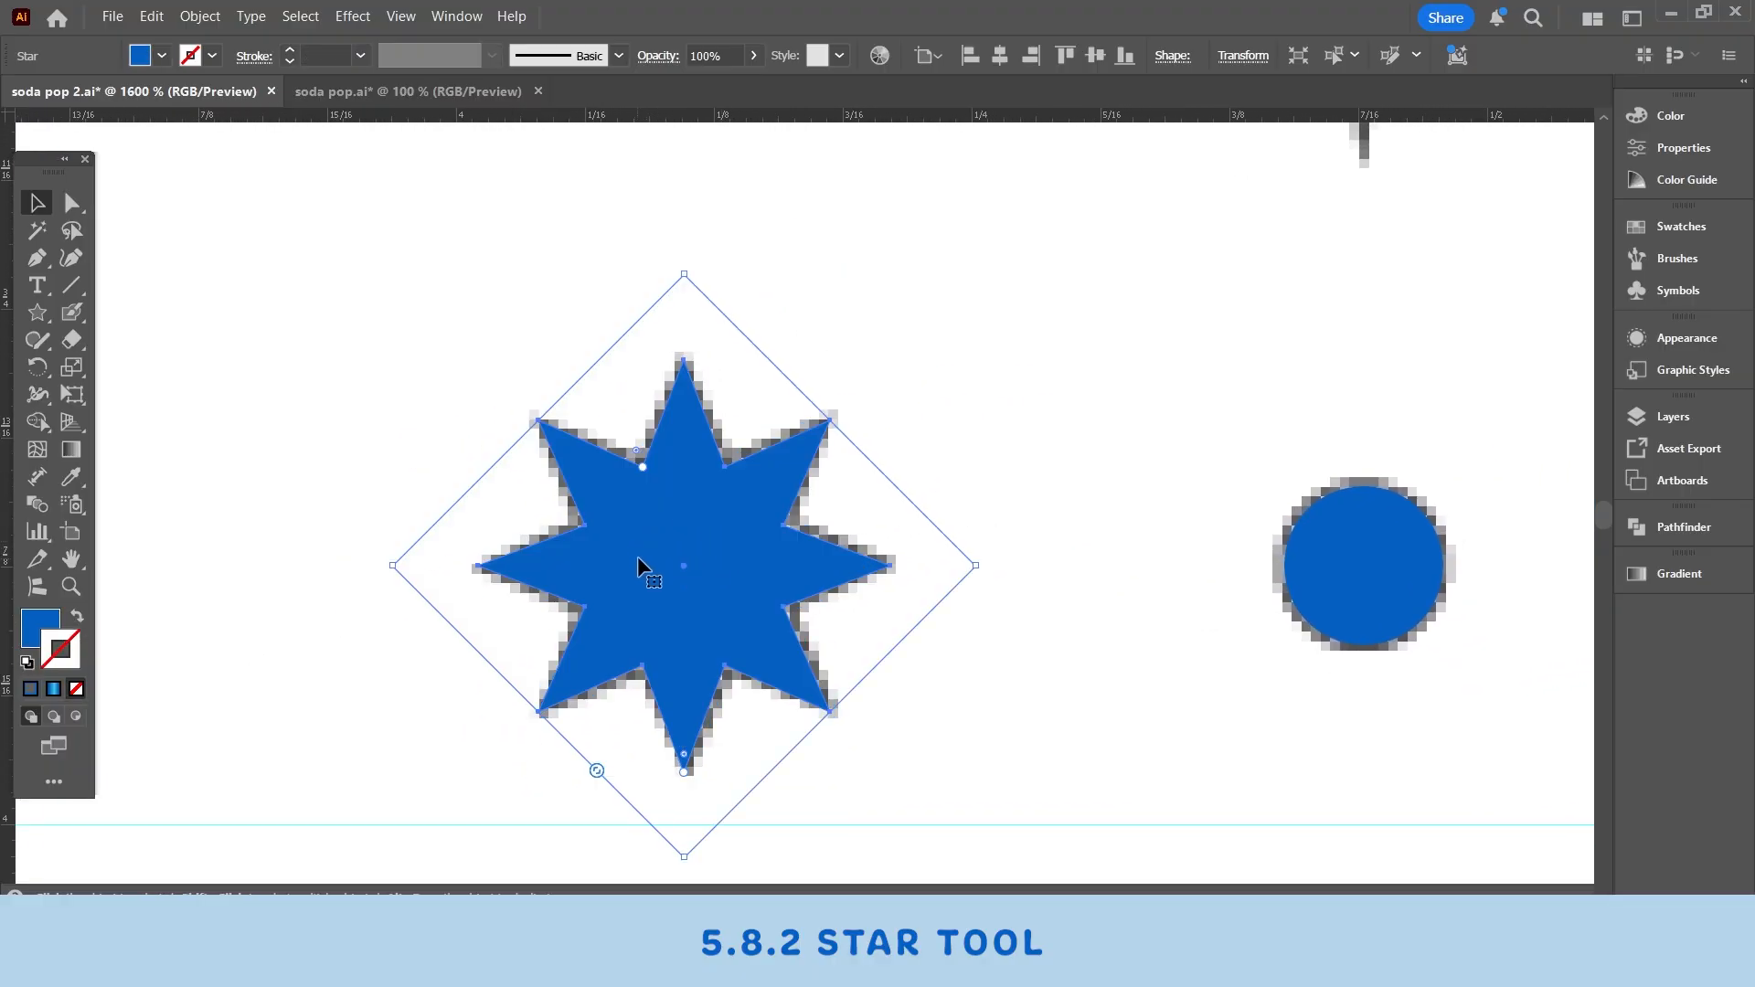
# - Duplicate the blue star and place the copy over the flower outline
pyautogui.moveTo(645, 549); pyautogui.dragTo(1110, 386)
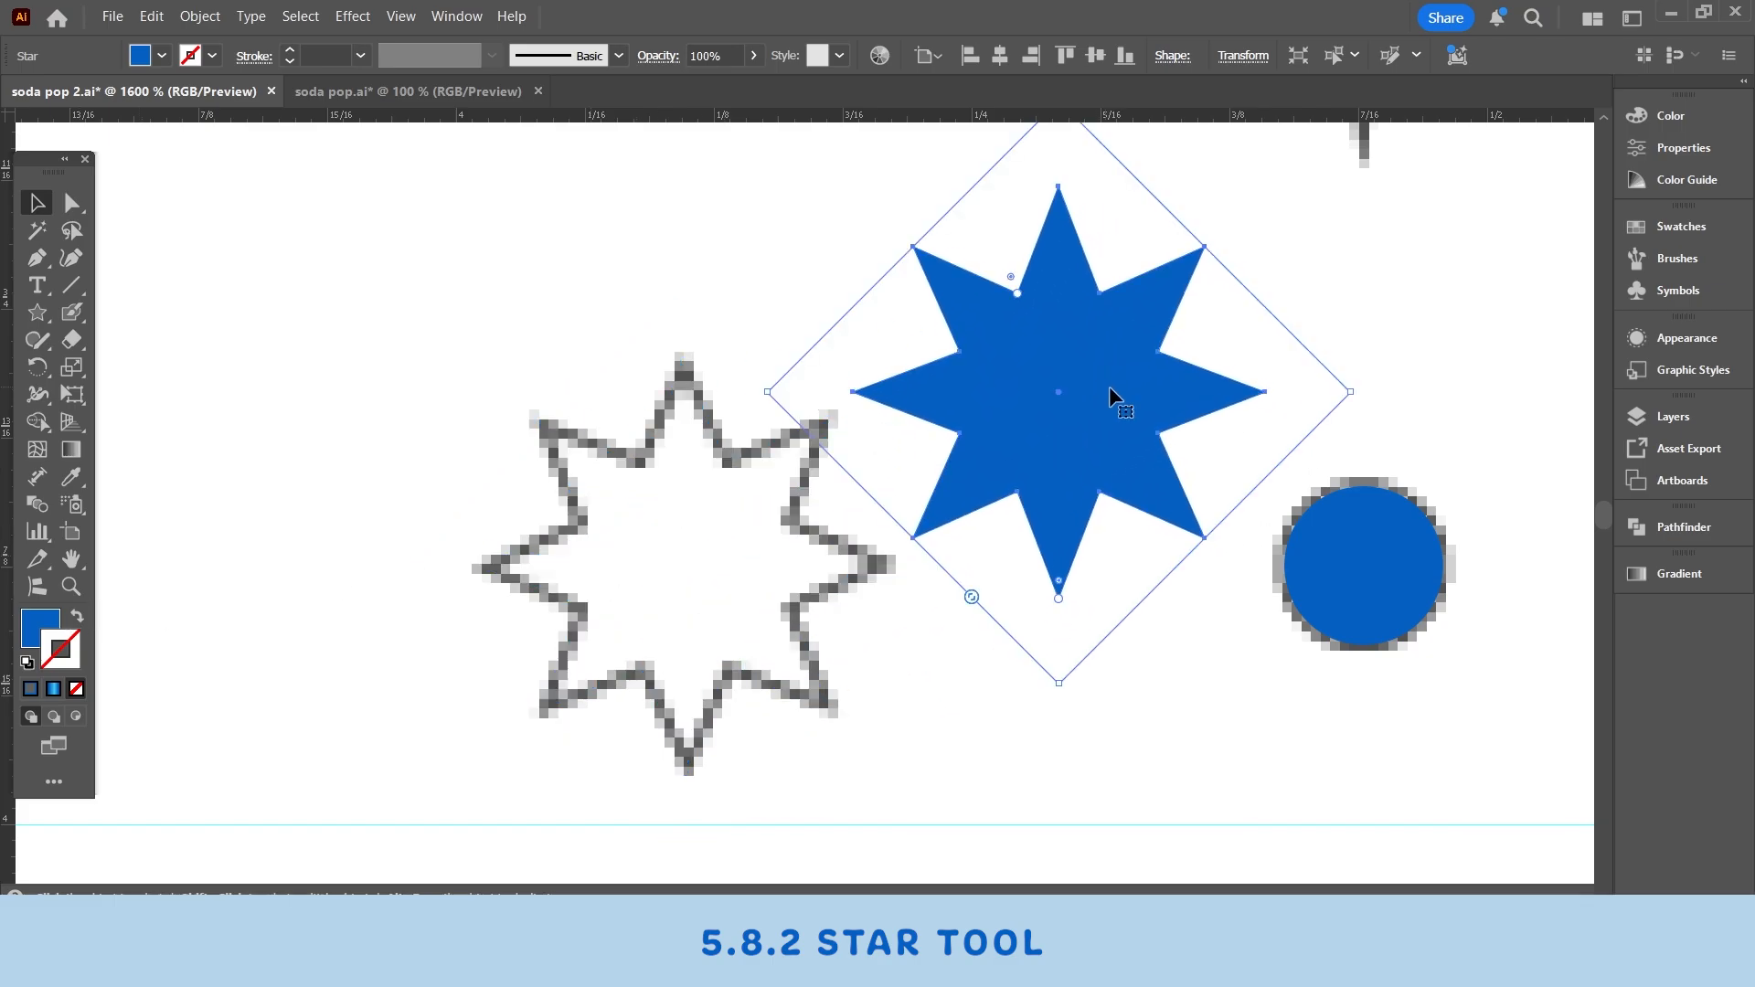
pyautogui.hotkey('ctrl', 'z')
pyautogui.scroll(2, 1042, 480)
pyautogui.scroll(-2, 933, 438)
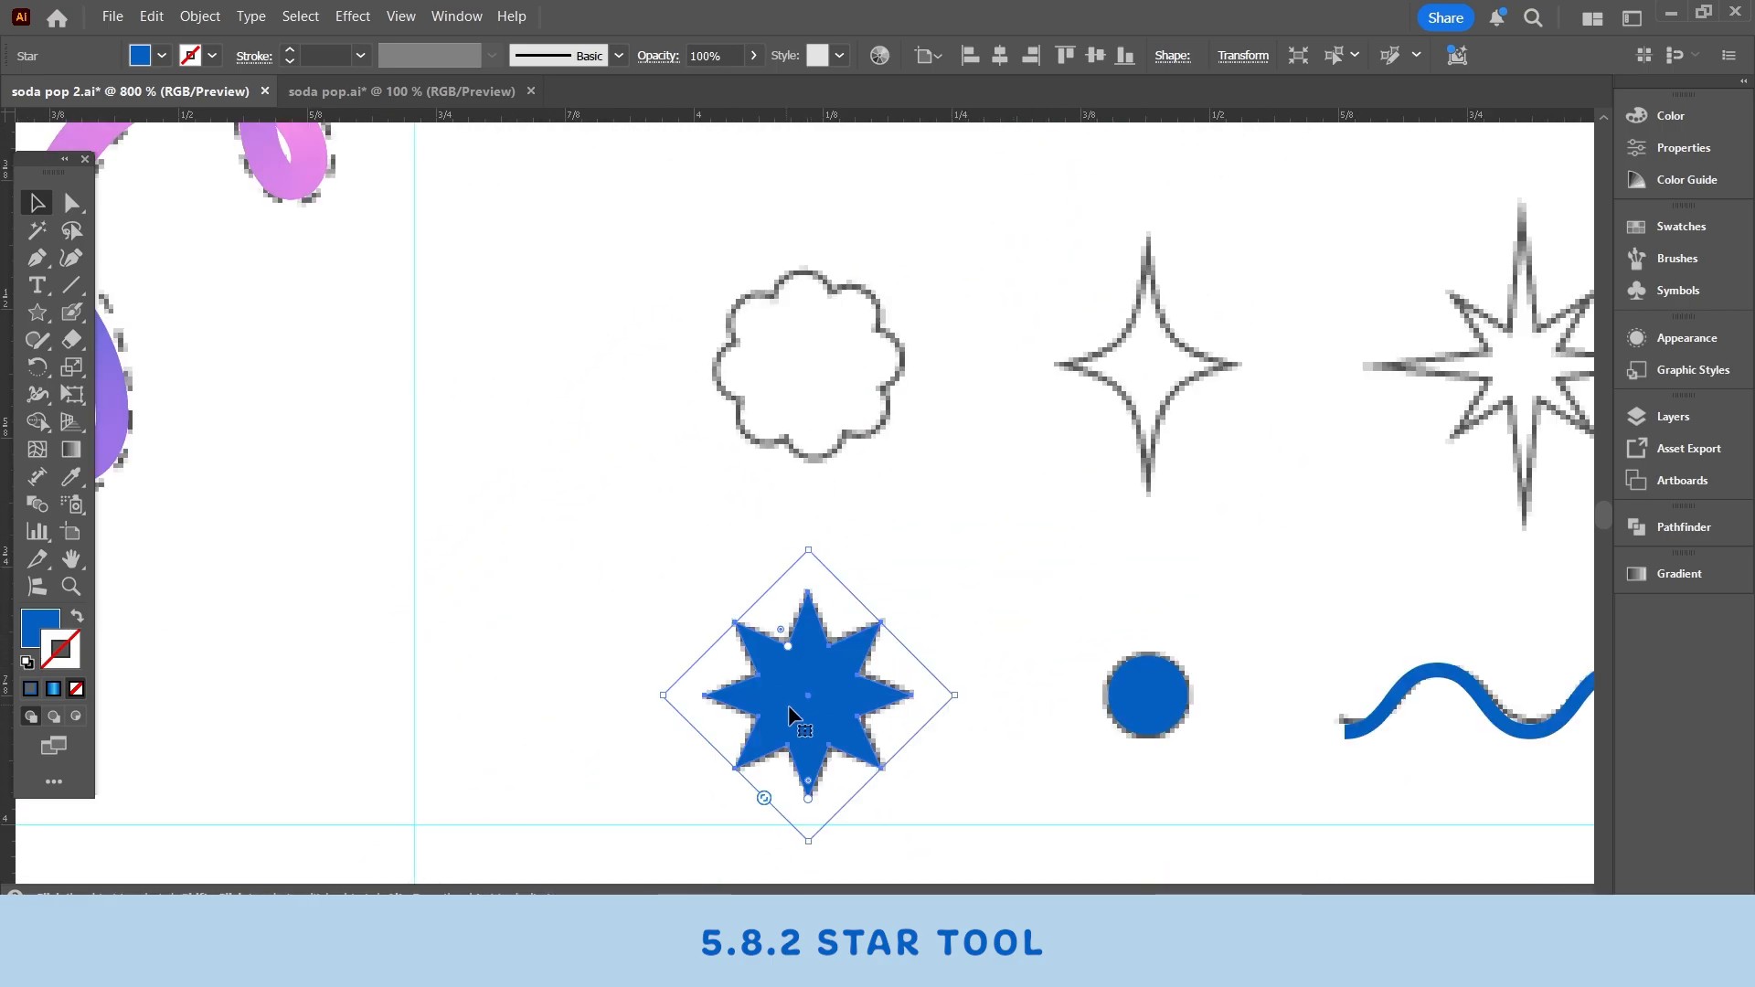
pyautogui.moveTo(796, 725); pyautogui.dragTo(798, 393)
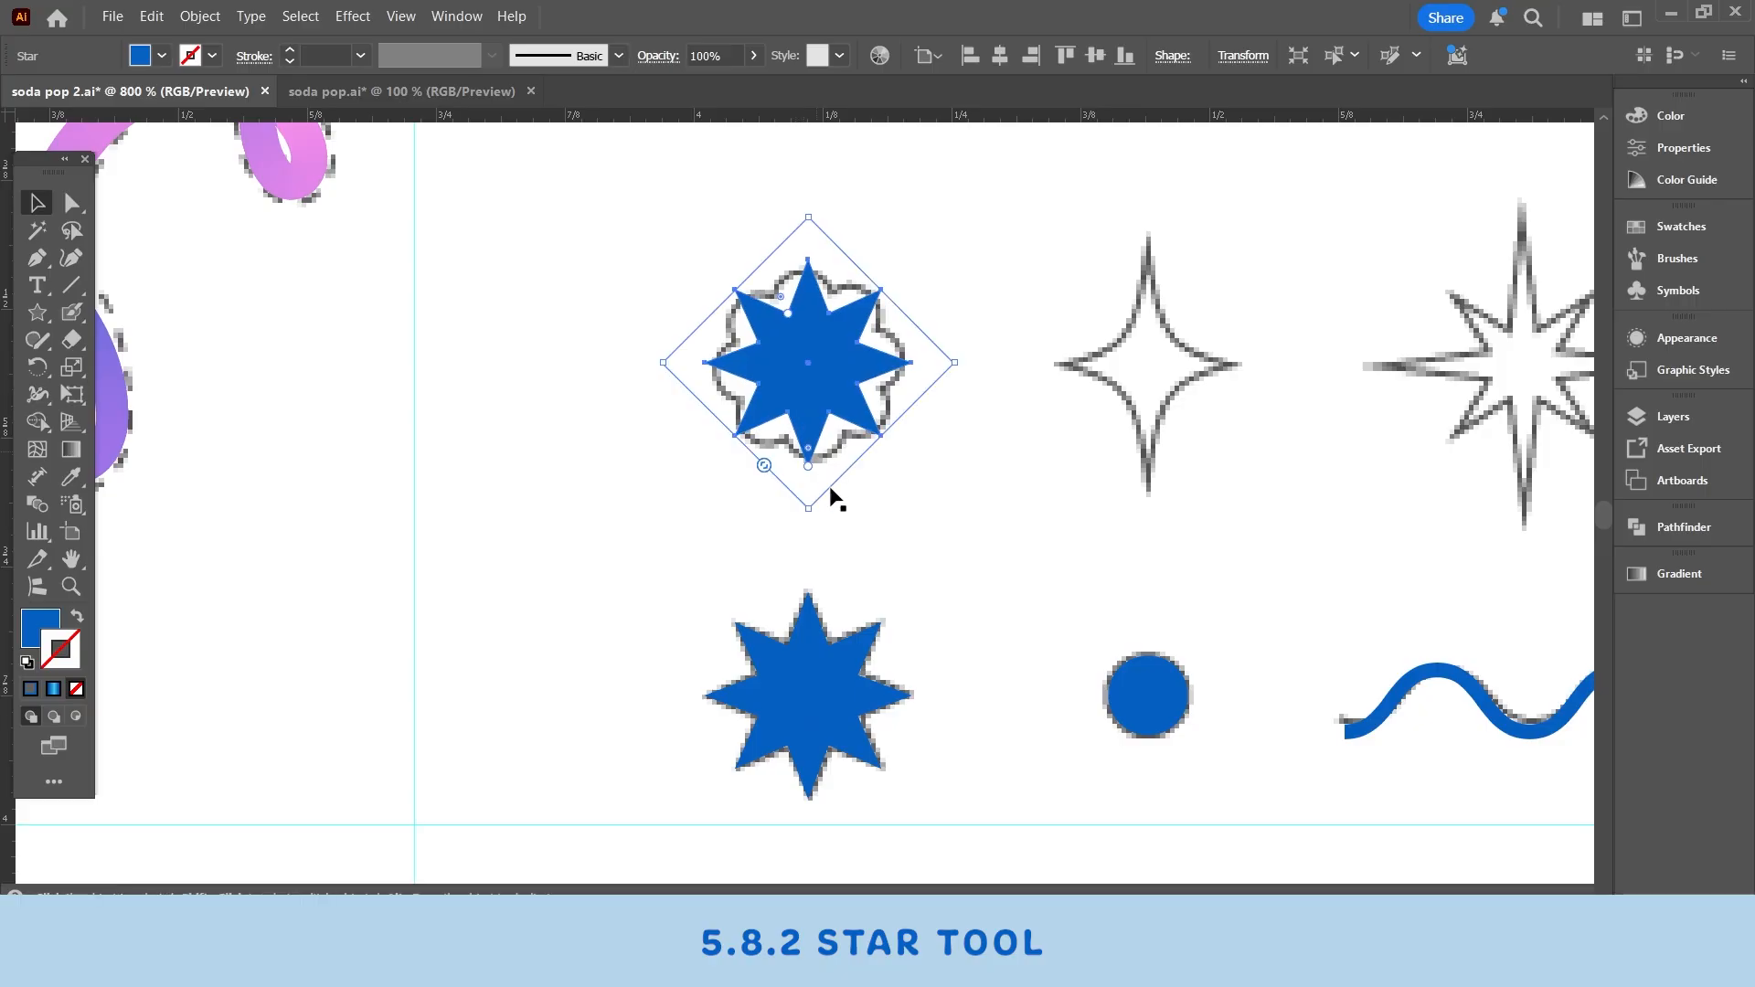
pyautogui.click(830, 497)
pyautogui.click(801, 675)
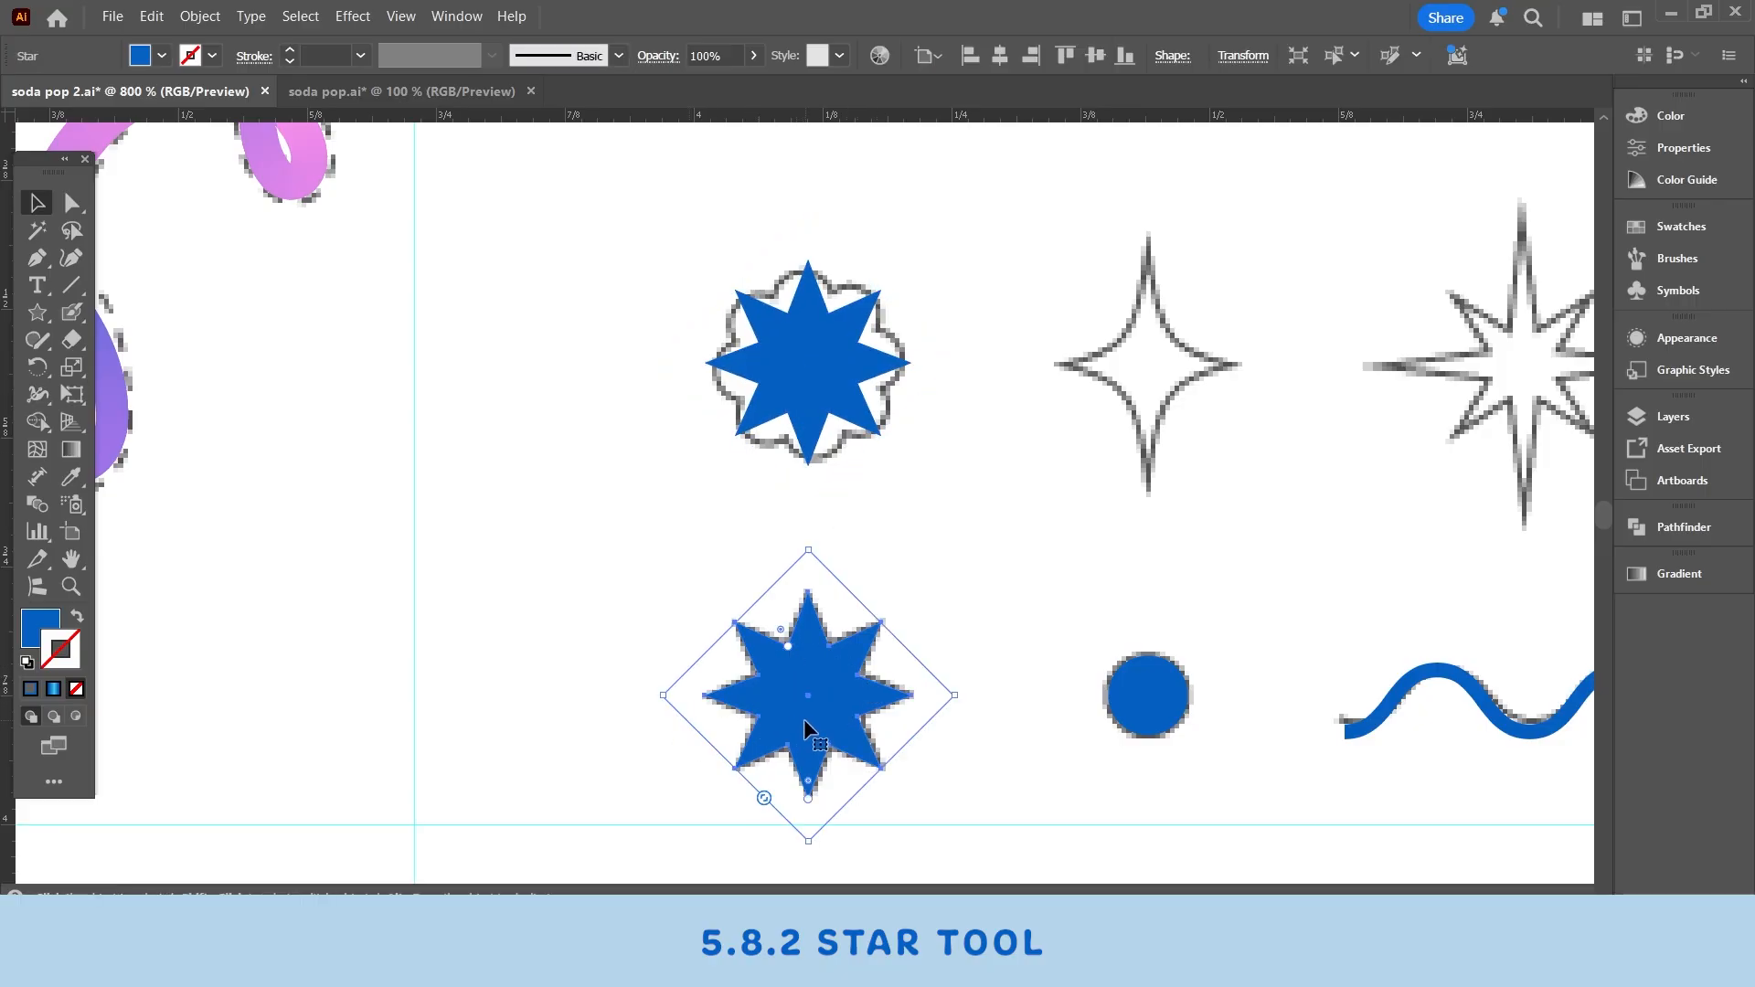
pyautogui.hotkey('ctrl', 'shift', 'a')
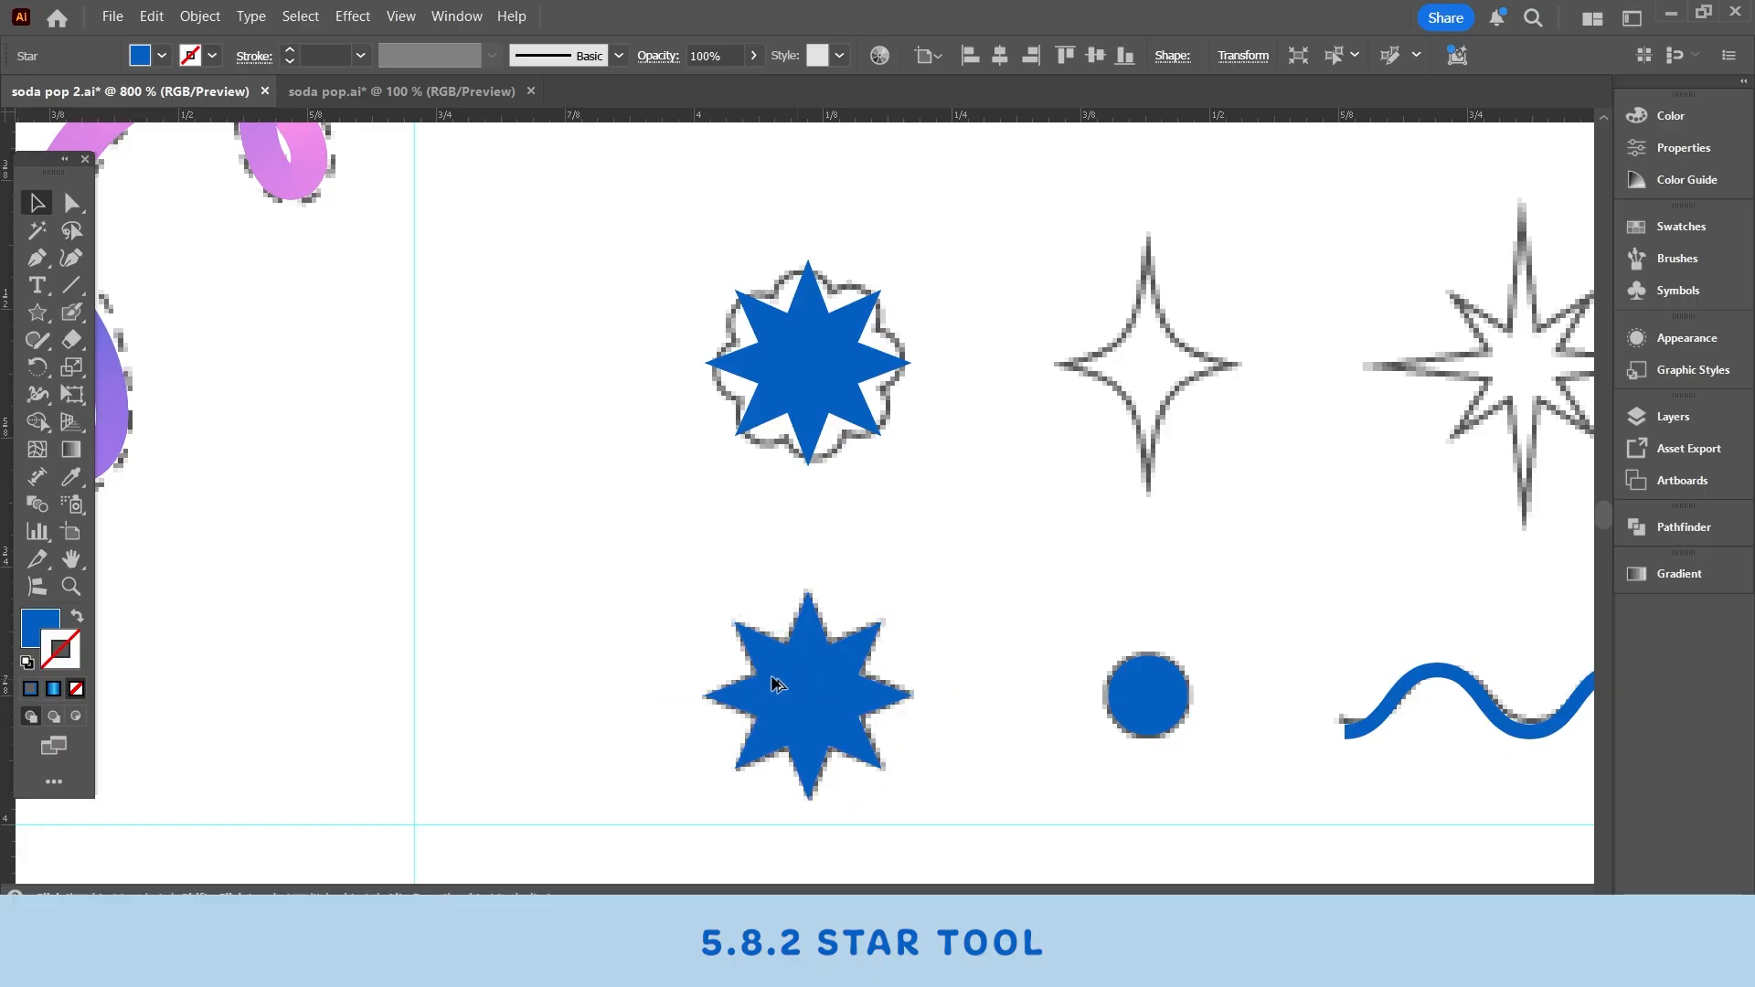
pyautogui.moveTo(776, 683); pyautogui.dragTo(452, 672)
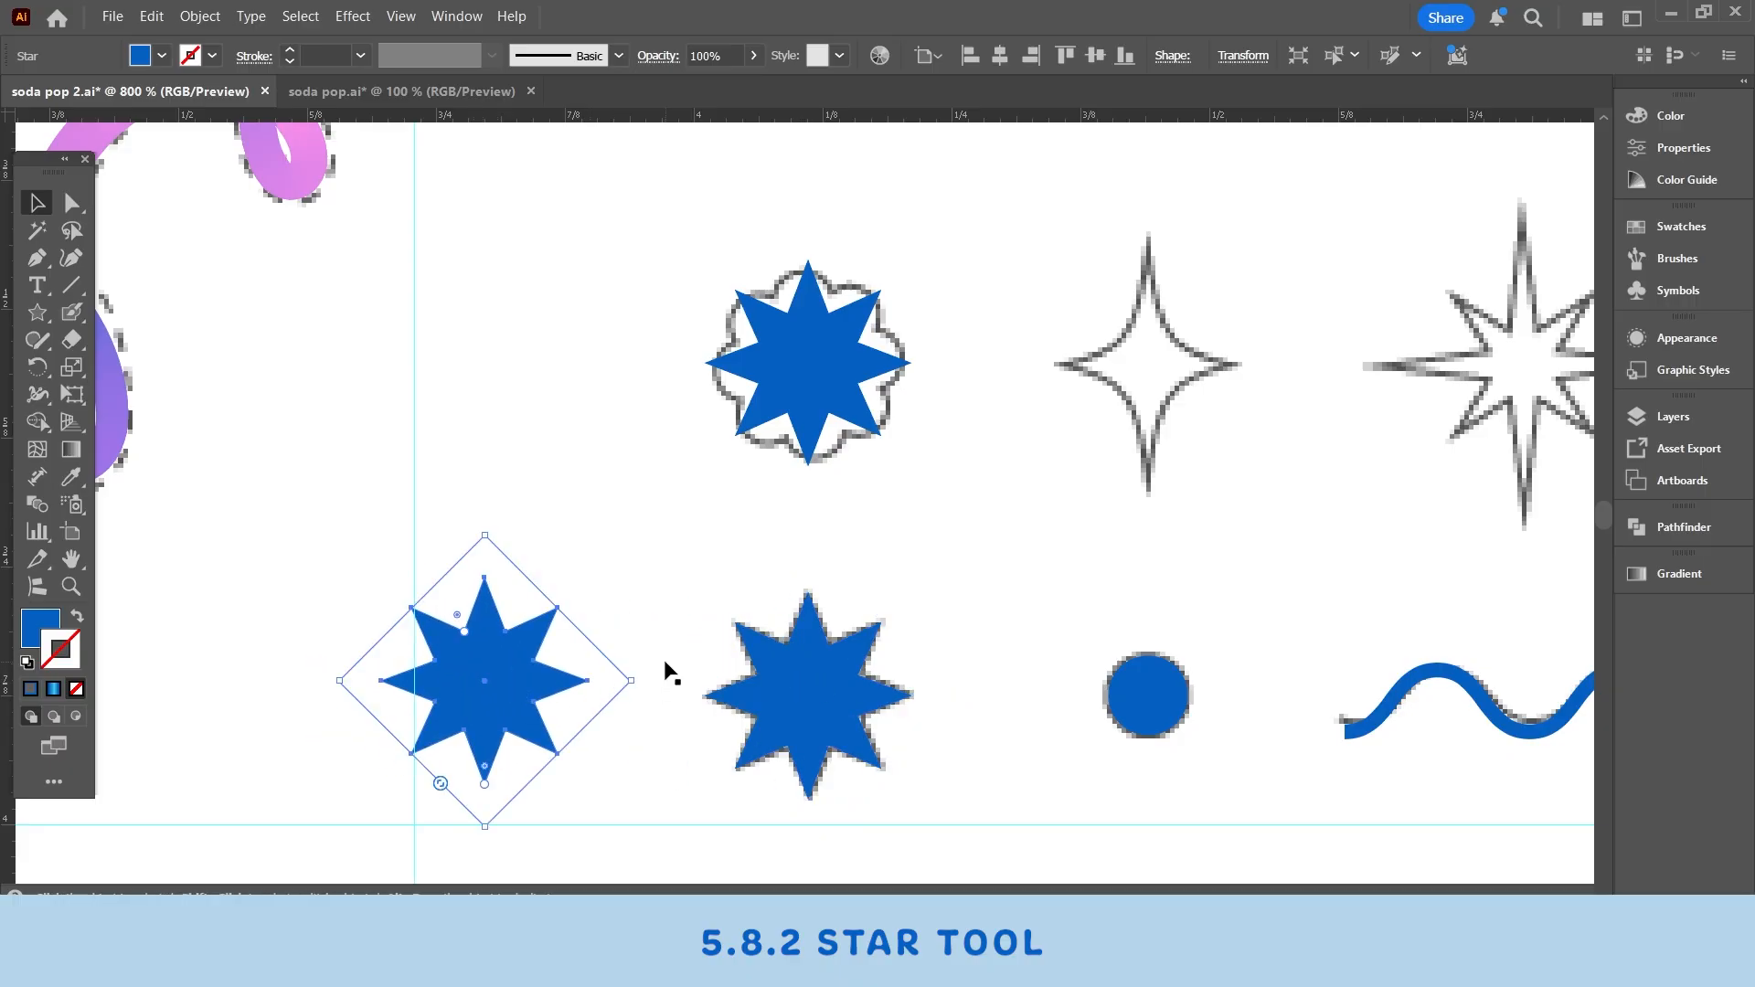
pyautogui.press('Delete')
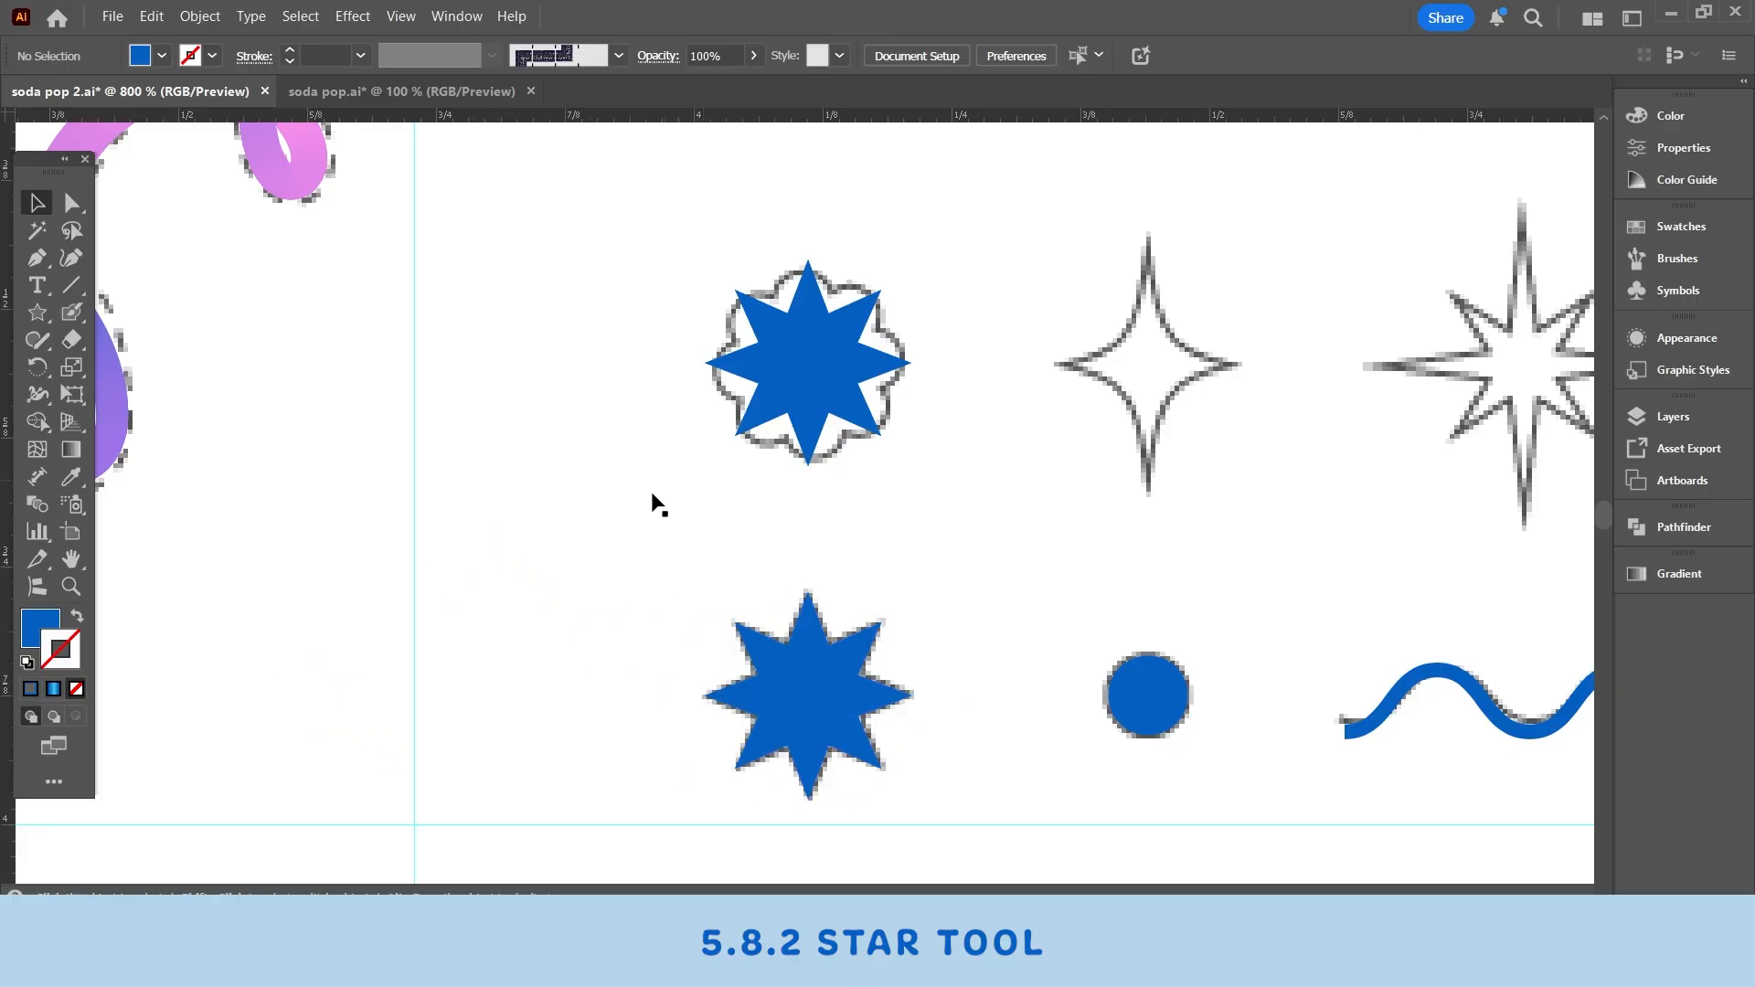
# - Center the star copy over the flower outline
pyautogui.click(69, 596)
pyautogui.doubleClick(818, 375)
pyautogui.press('v')
pyautogui.moveTo(856, 546)
pyautogui.mouseDown()
pyautogui.moveTo(1161, 576)
pyautogui.moveTo(848, 573)
pyautogui.mouseUp()
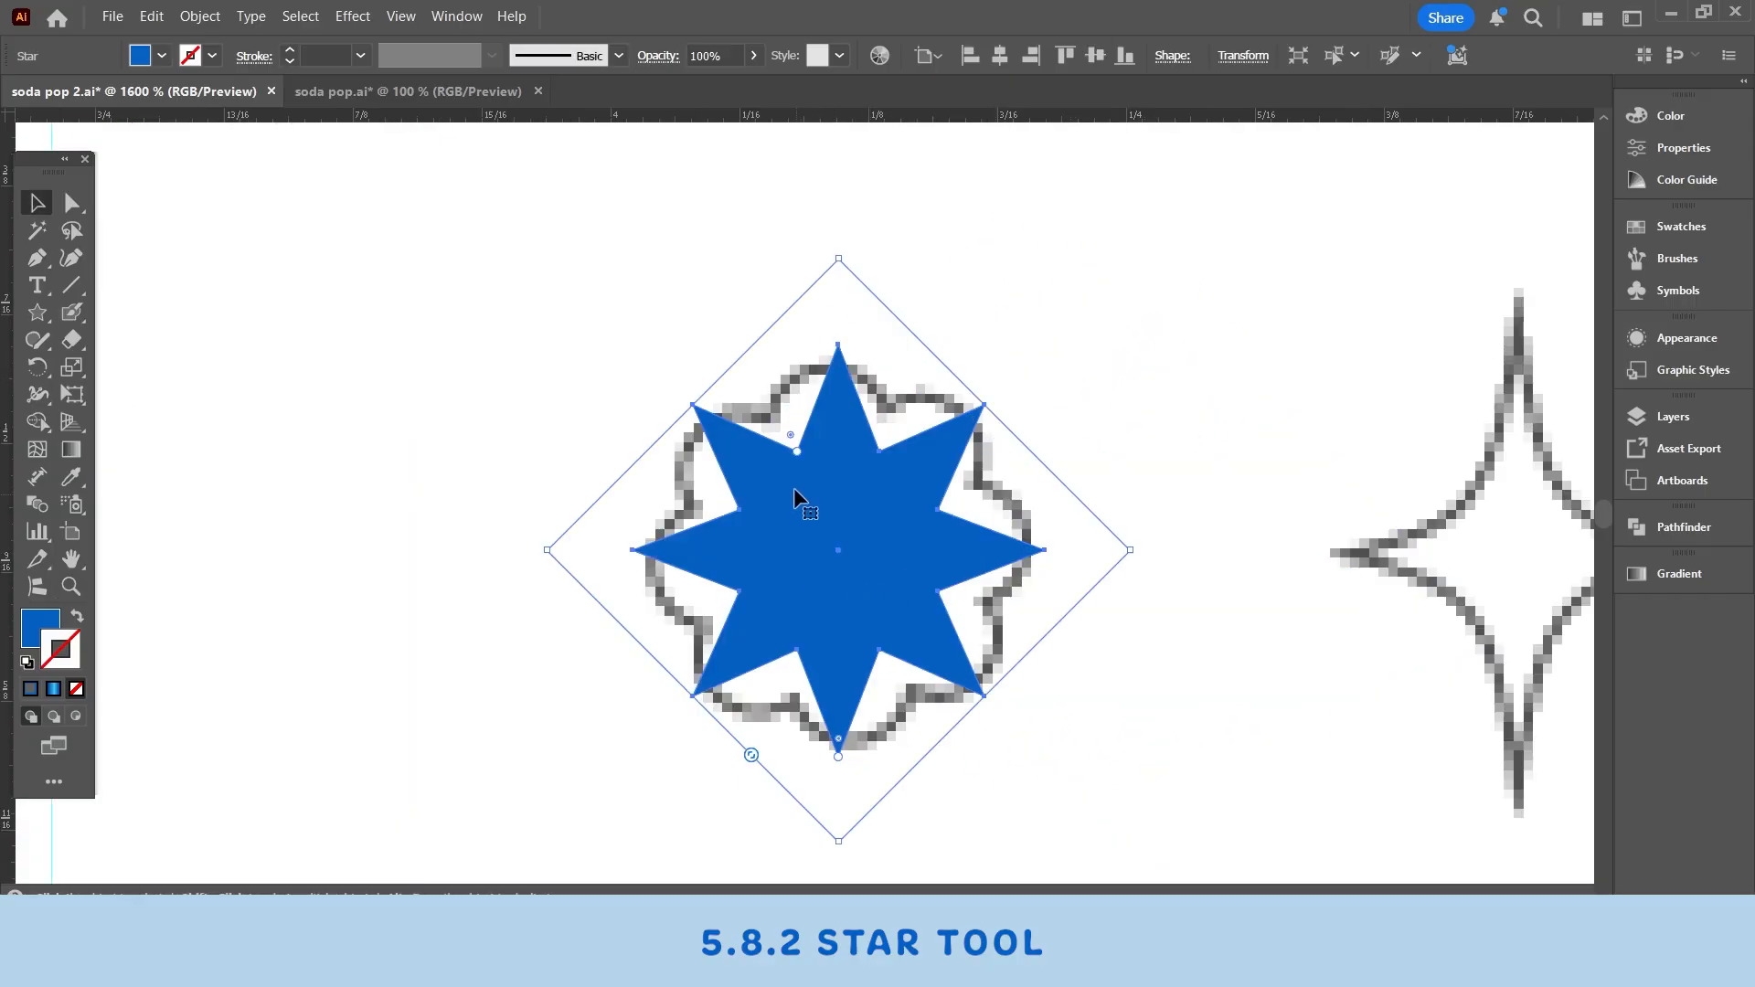
# - Round the star copy's corners to about 0.0213 in to form a flower shape
pyautogui.click(71, 202)
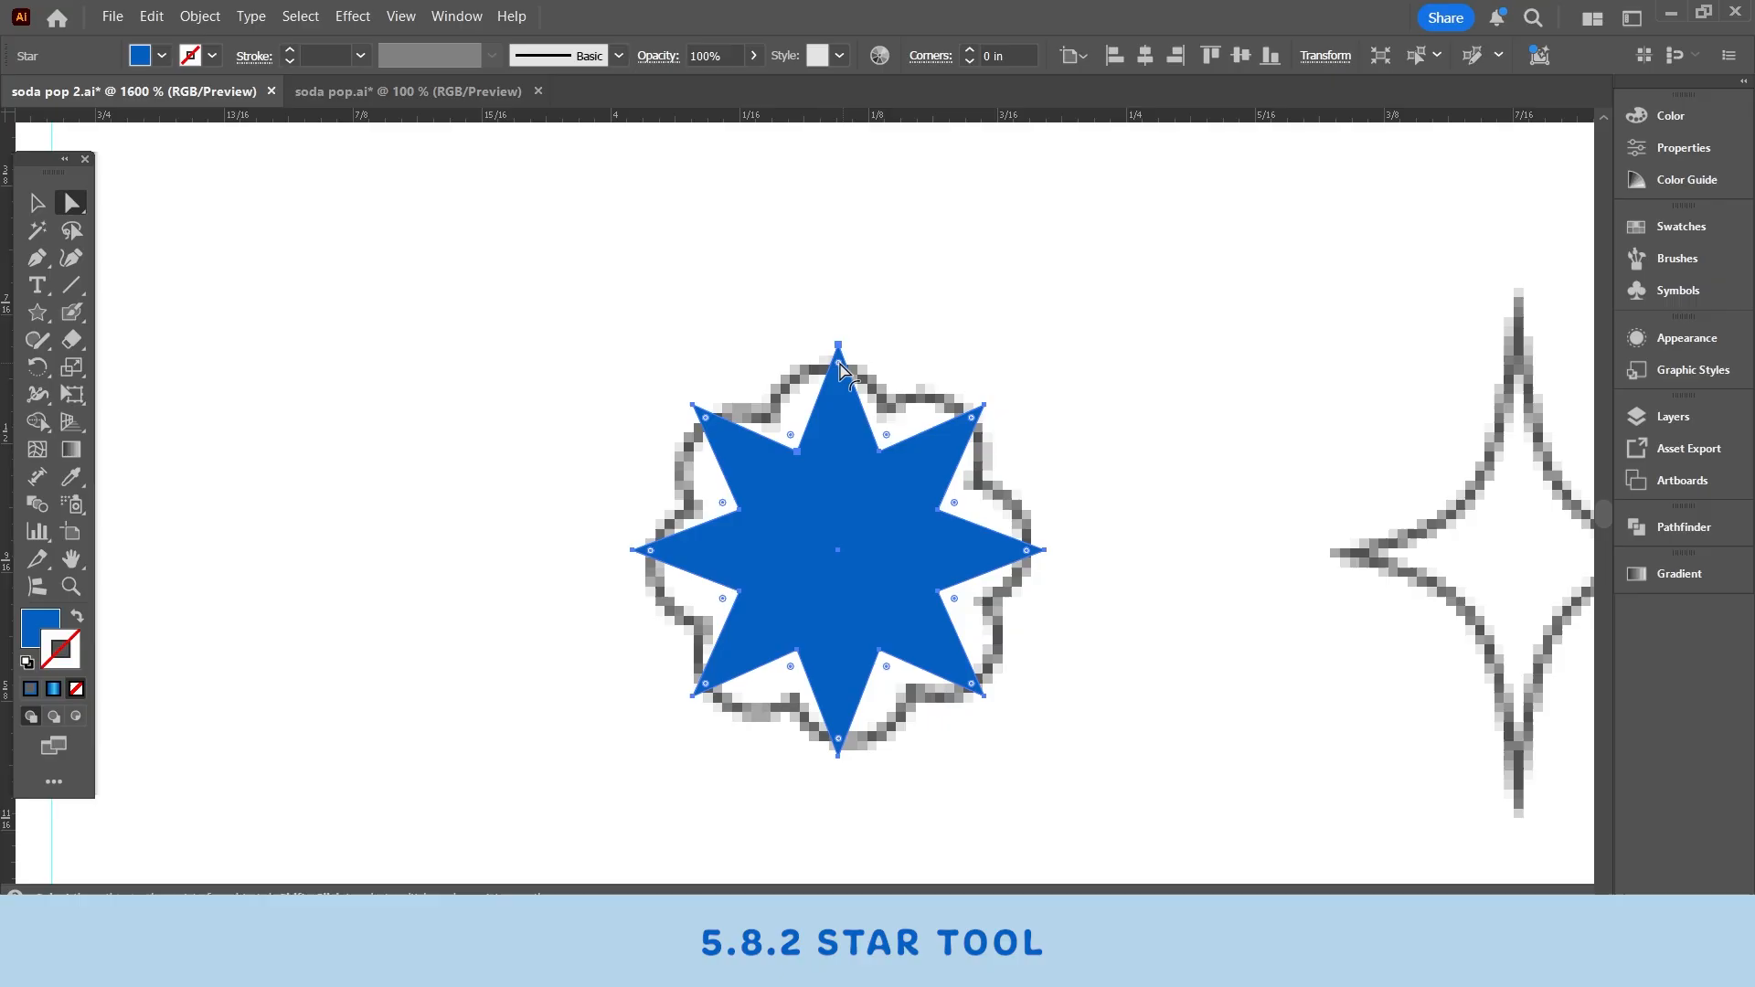
pyautogui.moveTo(843, 370); pyautogui.dragTo(851, 504)
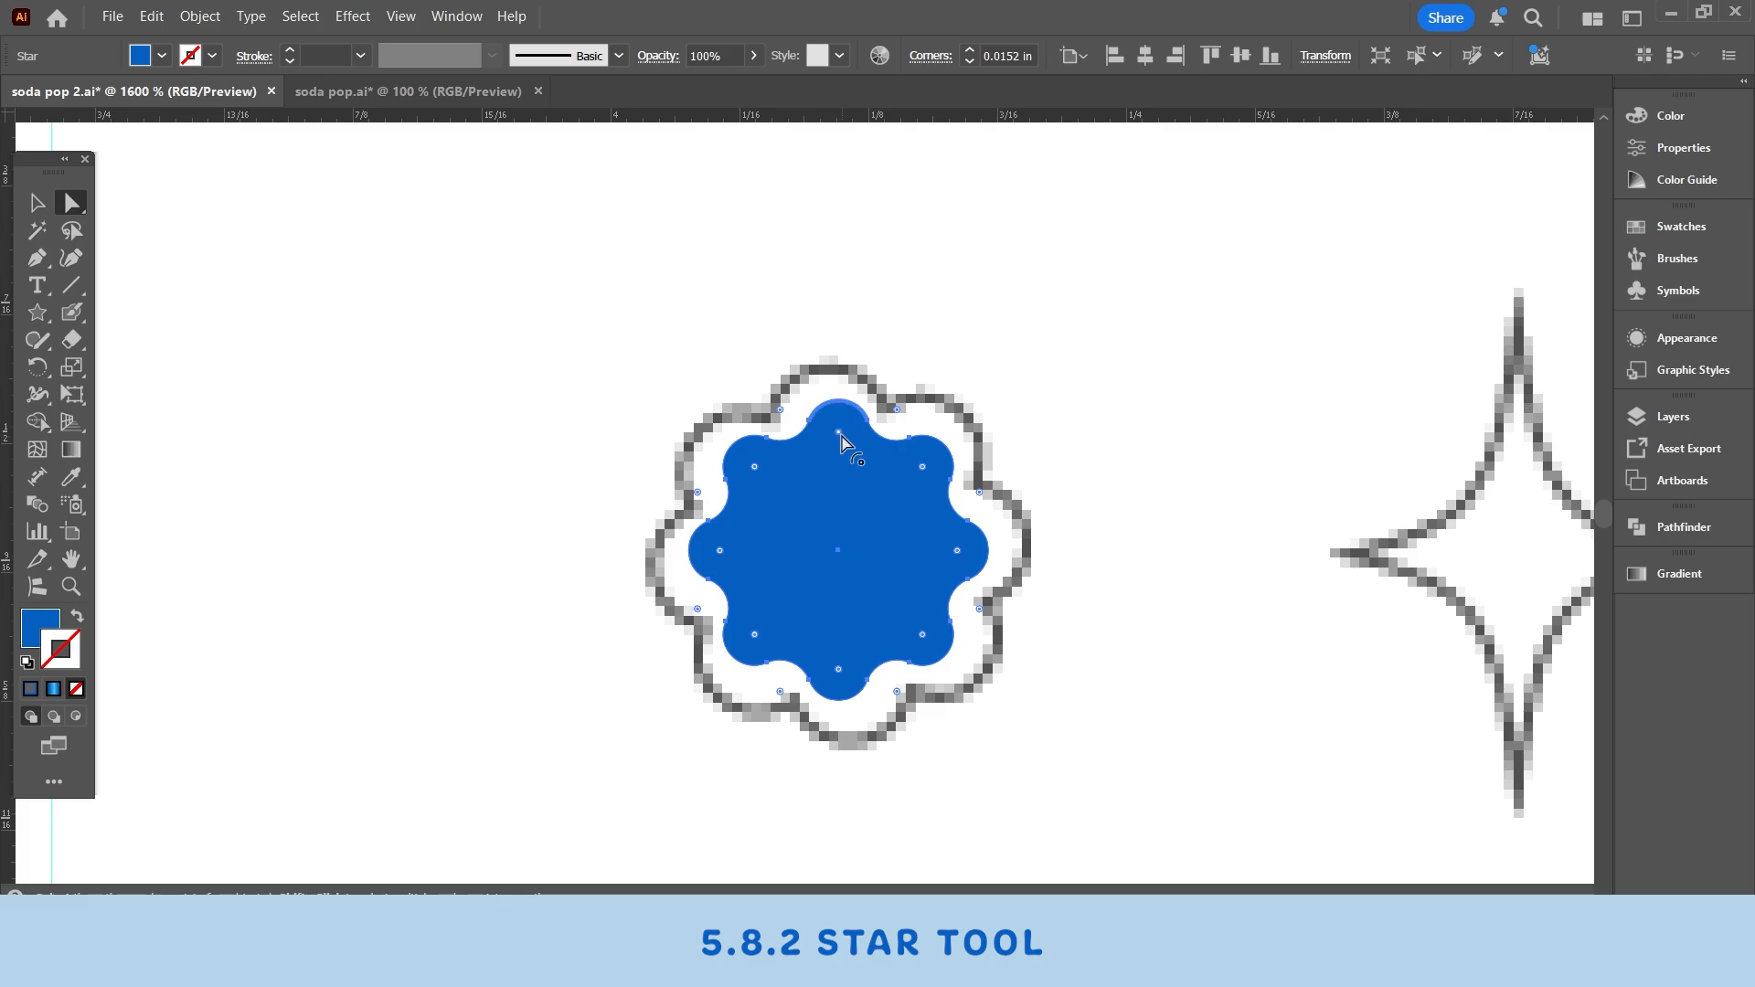
pyautogui.moveTo(841, 442); pyautogui.dragTo(978, 413)
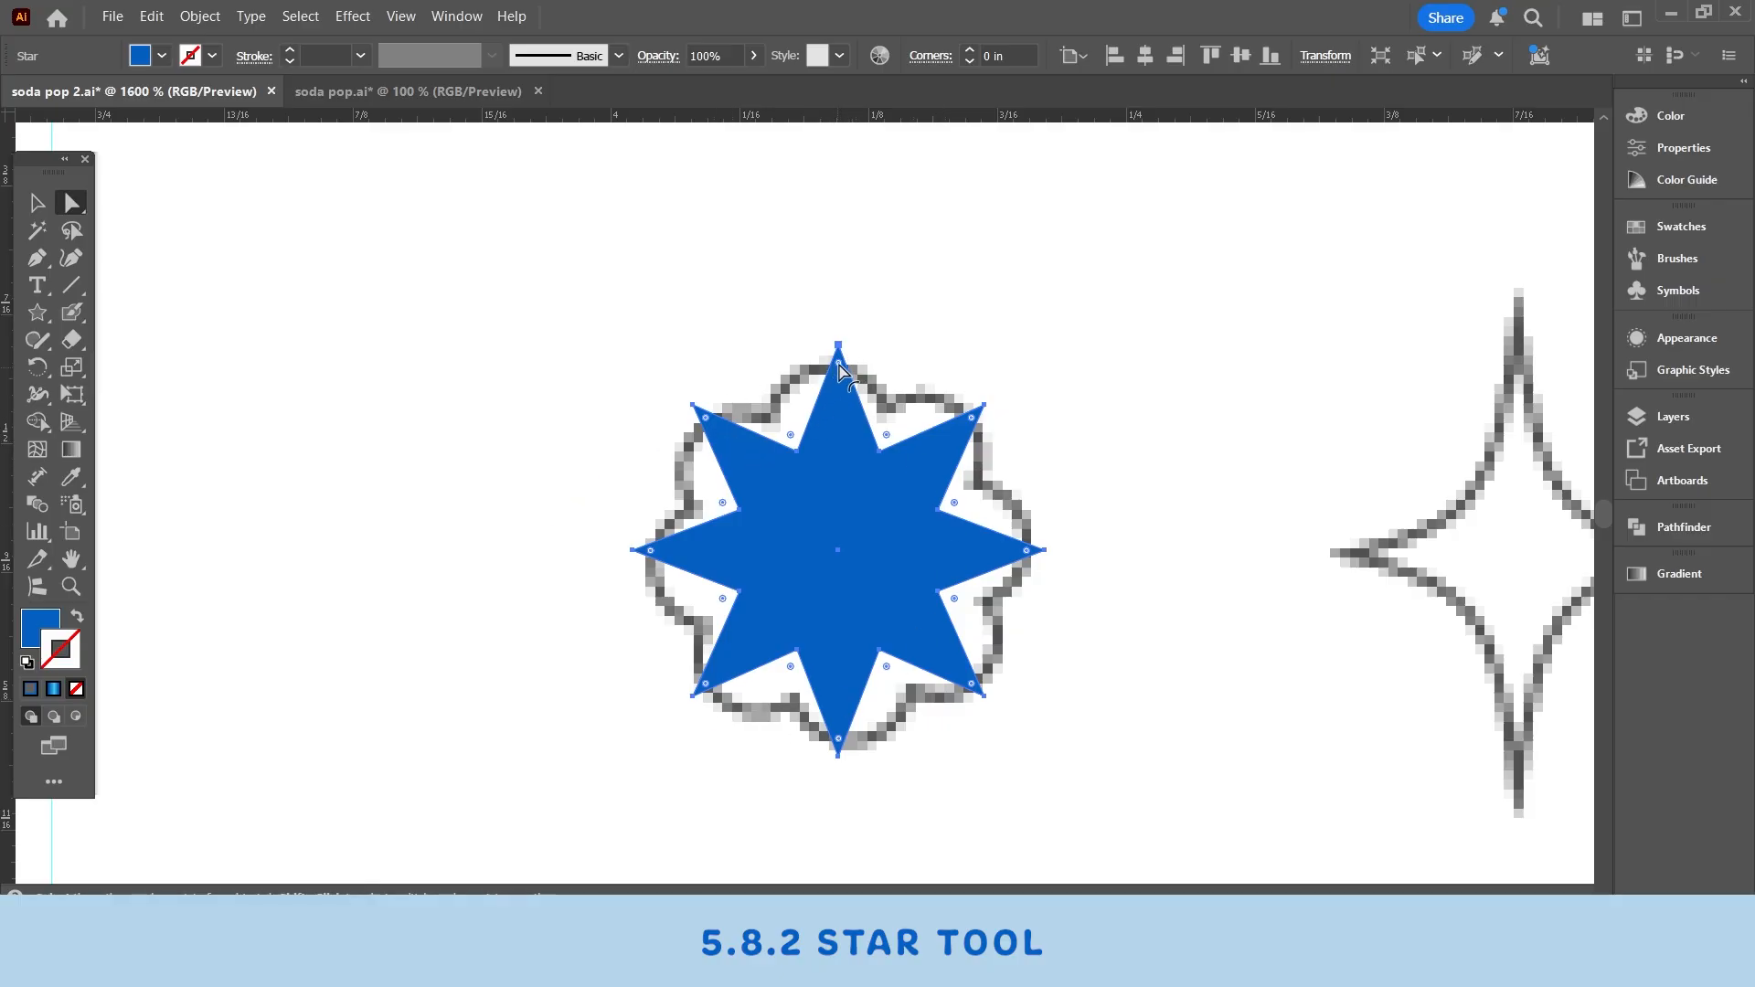
pyautogui.moveTo(839, 366)
pyautogui.mouseDown()
pyautogui.moveTo(846, 537)
pyautogui.moveTo(843, 366)
pyautogui.moveTo(862, 430)
pyautogui.moveTo(790, 448)
pyautogui.moveTo(909, 403)
pyautogui.moveTo(843, 366)
pyautogui.mouseUp()
pyautogui.moveTo(705, 424); pyautogui.dragTo(836, 503)
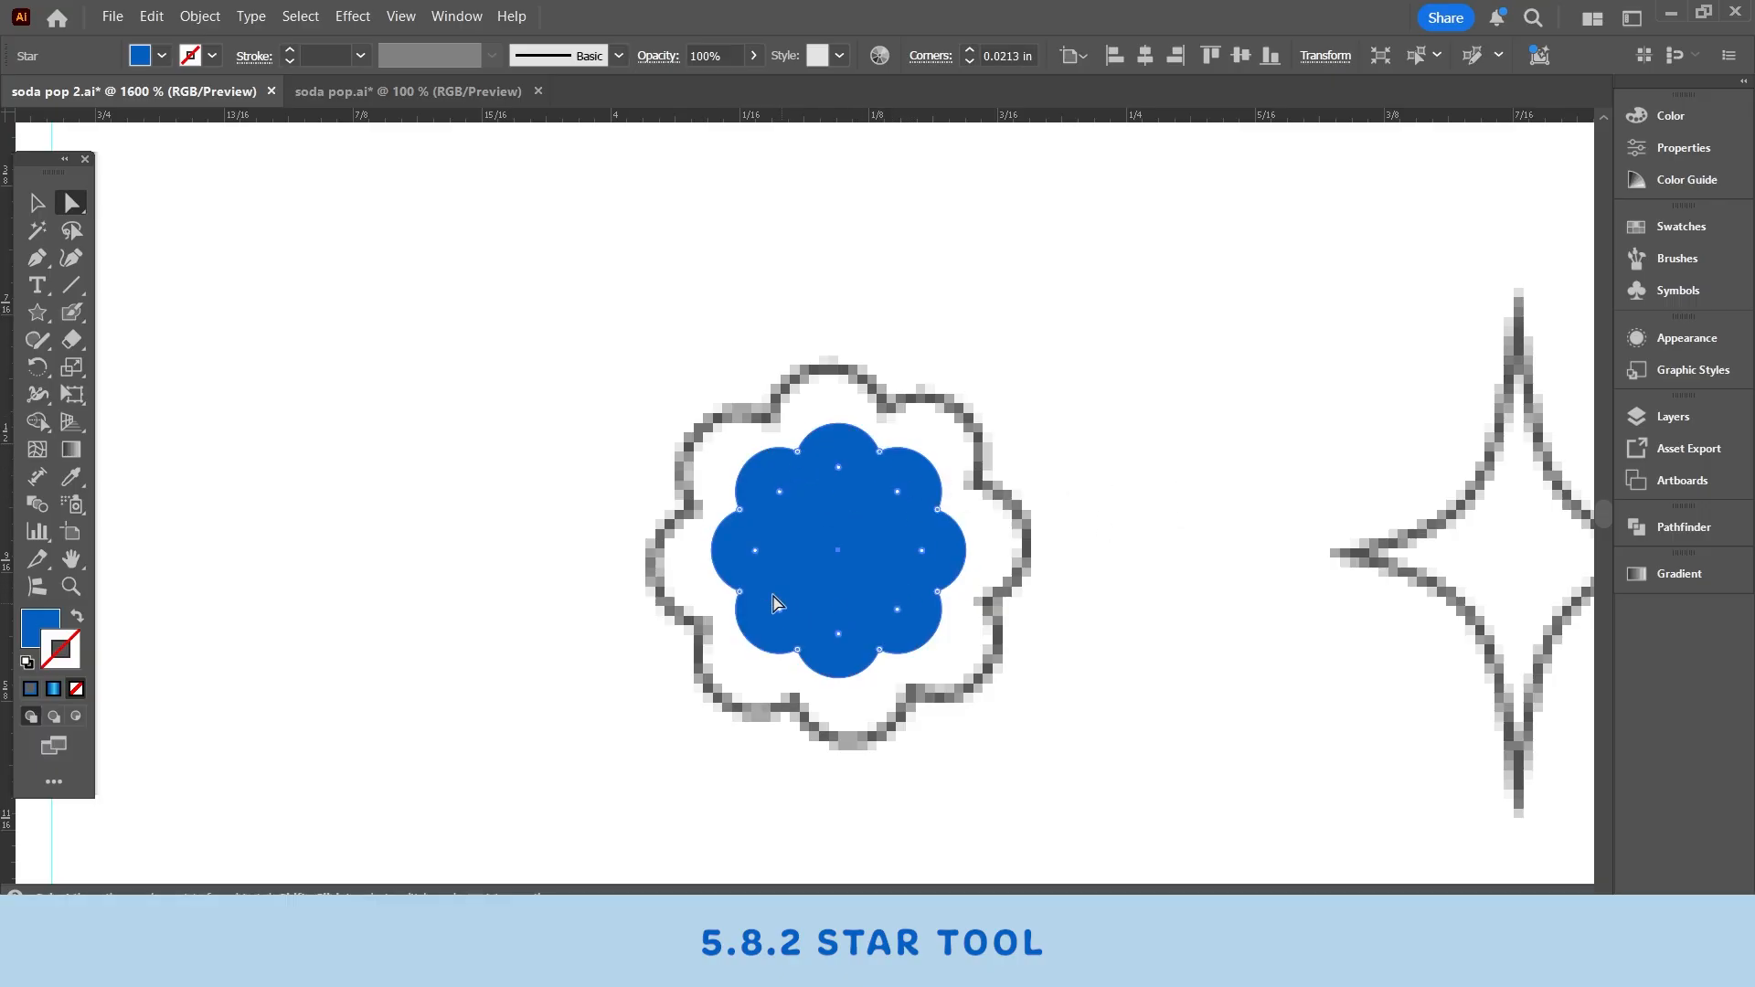
# - Scale the flower shape up so it fills the flower outline
pyautogui.click(37, 202)
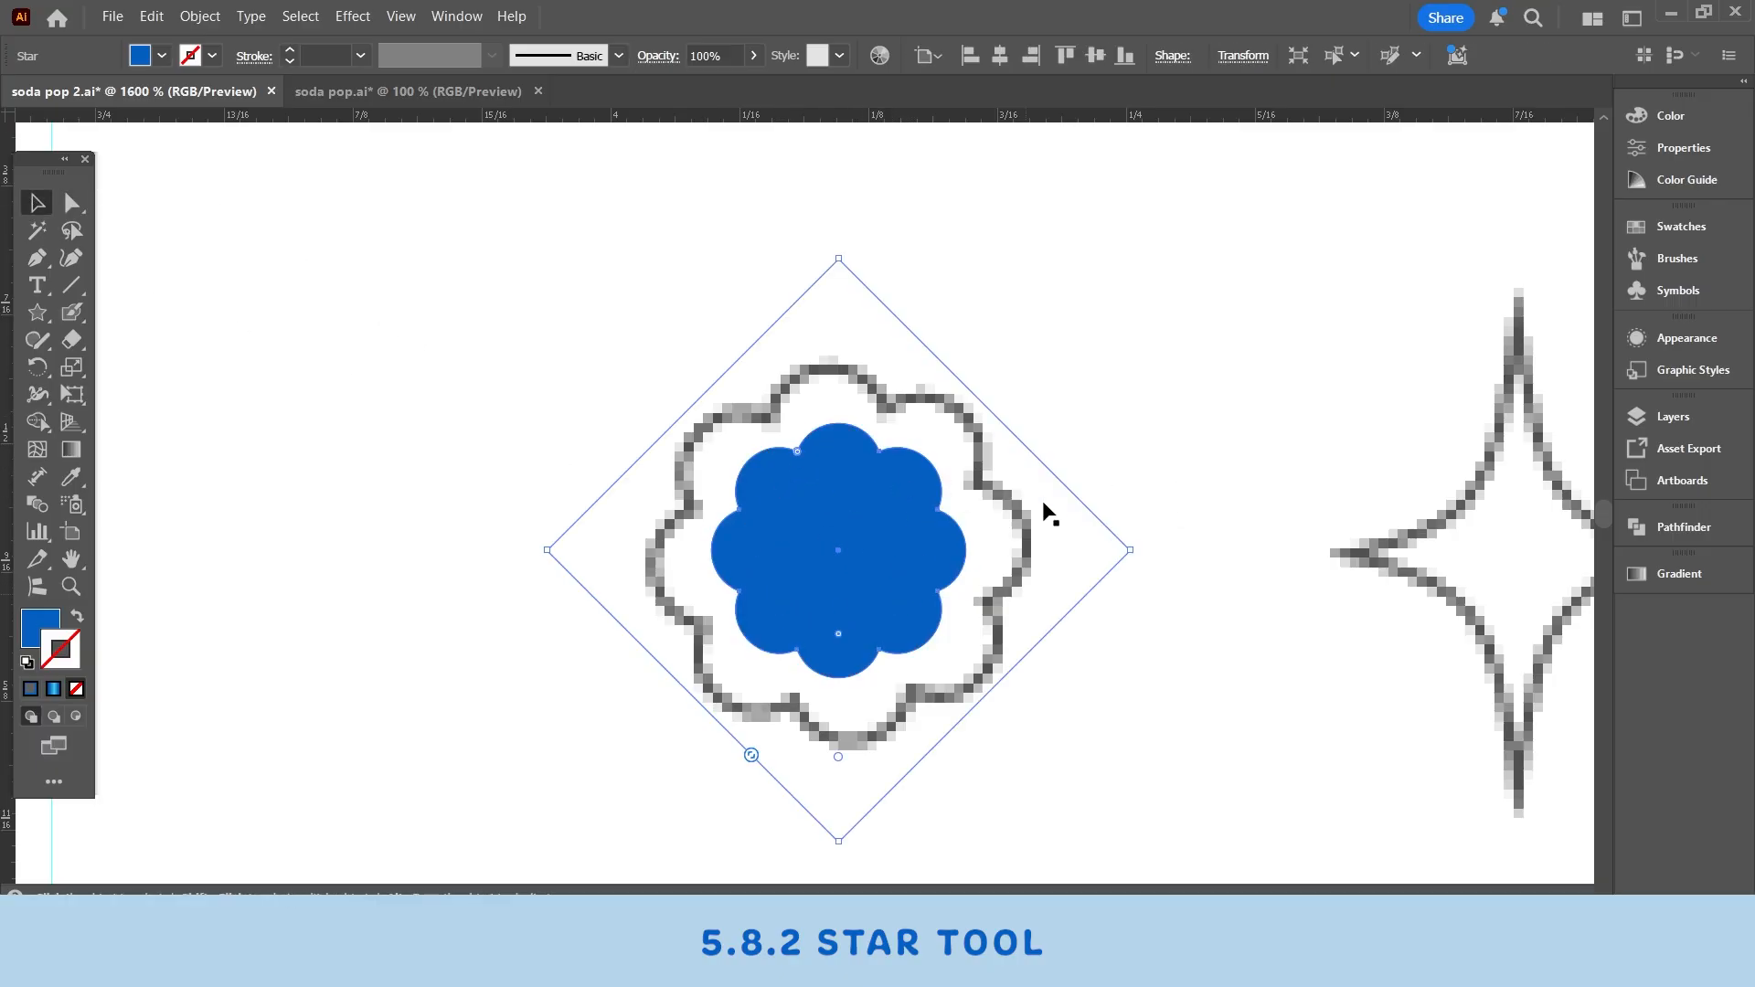
pyautogui.scroll(-1, 815, 537)
pyautogui.moveTo(1132, 517); pyautogui.dragTo(1356, 503)
pyautogui.moveTo(969, 550)
pyautogui.mouseDown()
pyautogui.moveTo(836, 564)
pyautogui.moveTo(854, 561)
pyautogui.mouseUp()
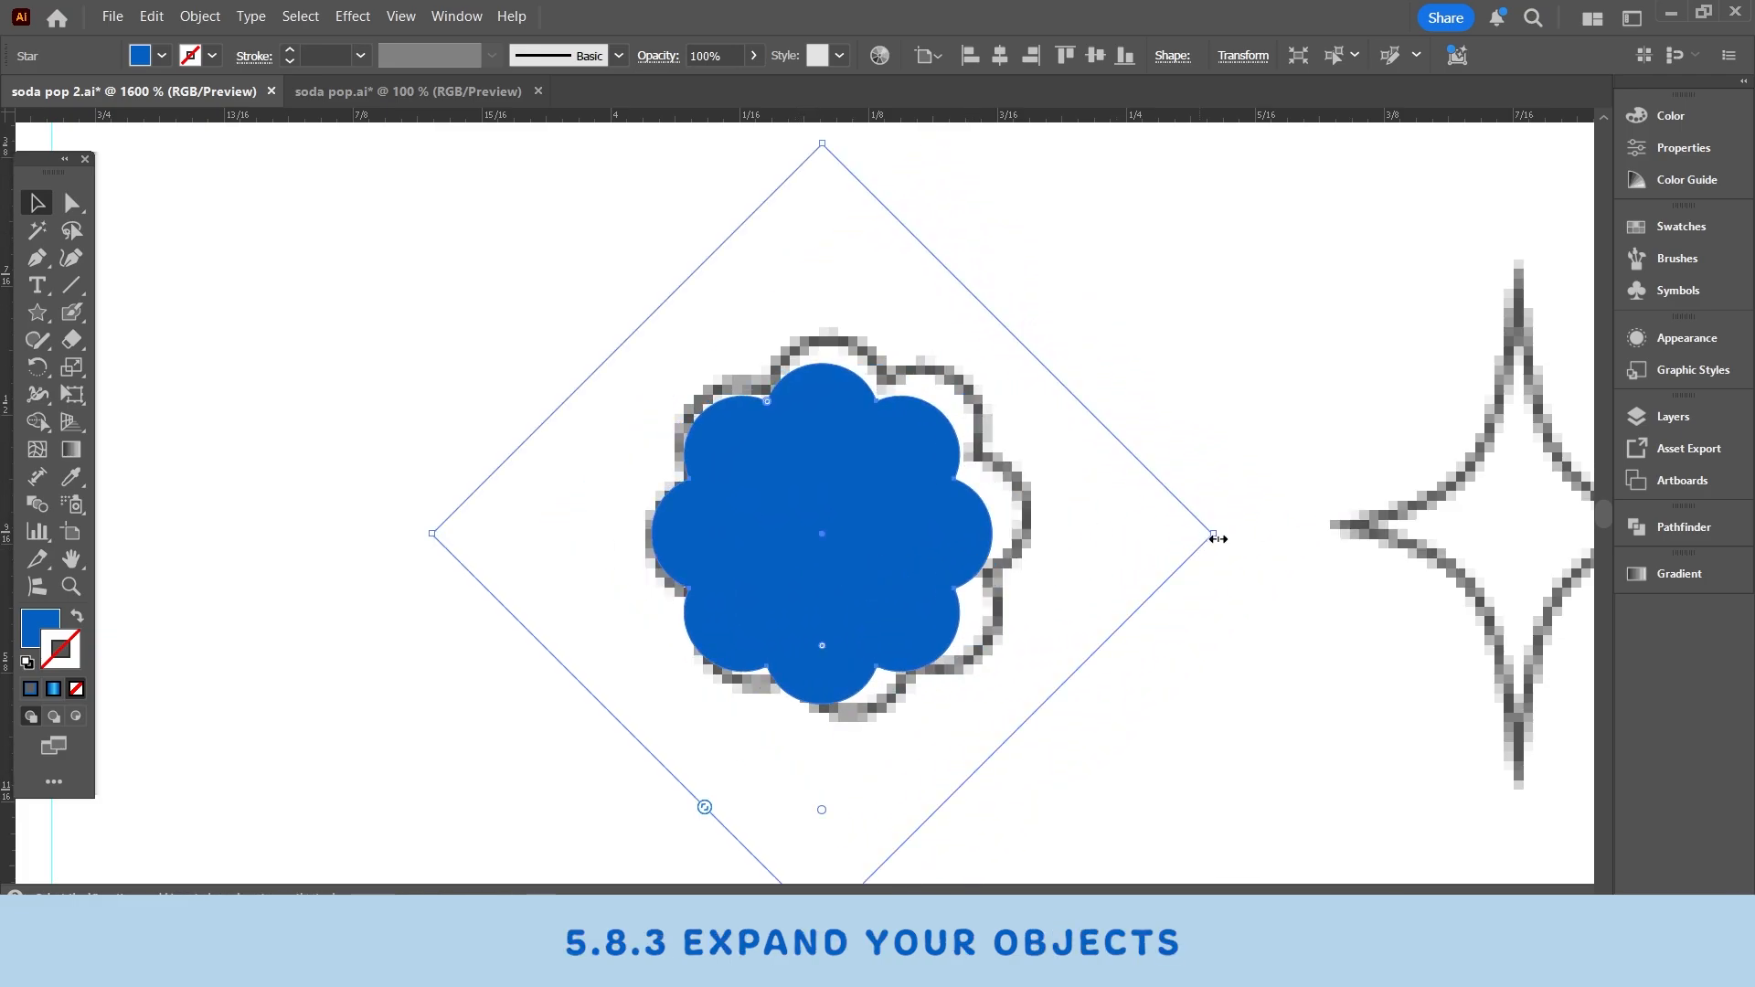
pyautogui.moveTo(1218, 539); pyautogui.dragTo(1281, 539)
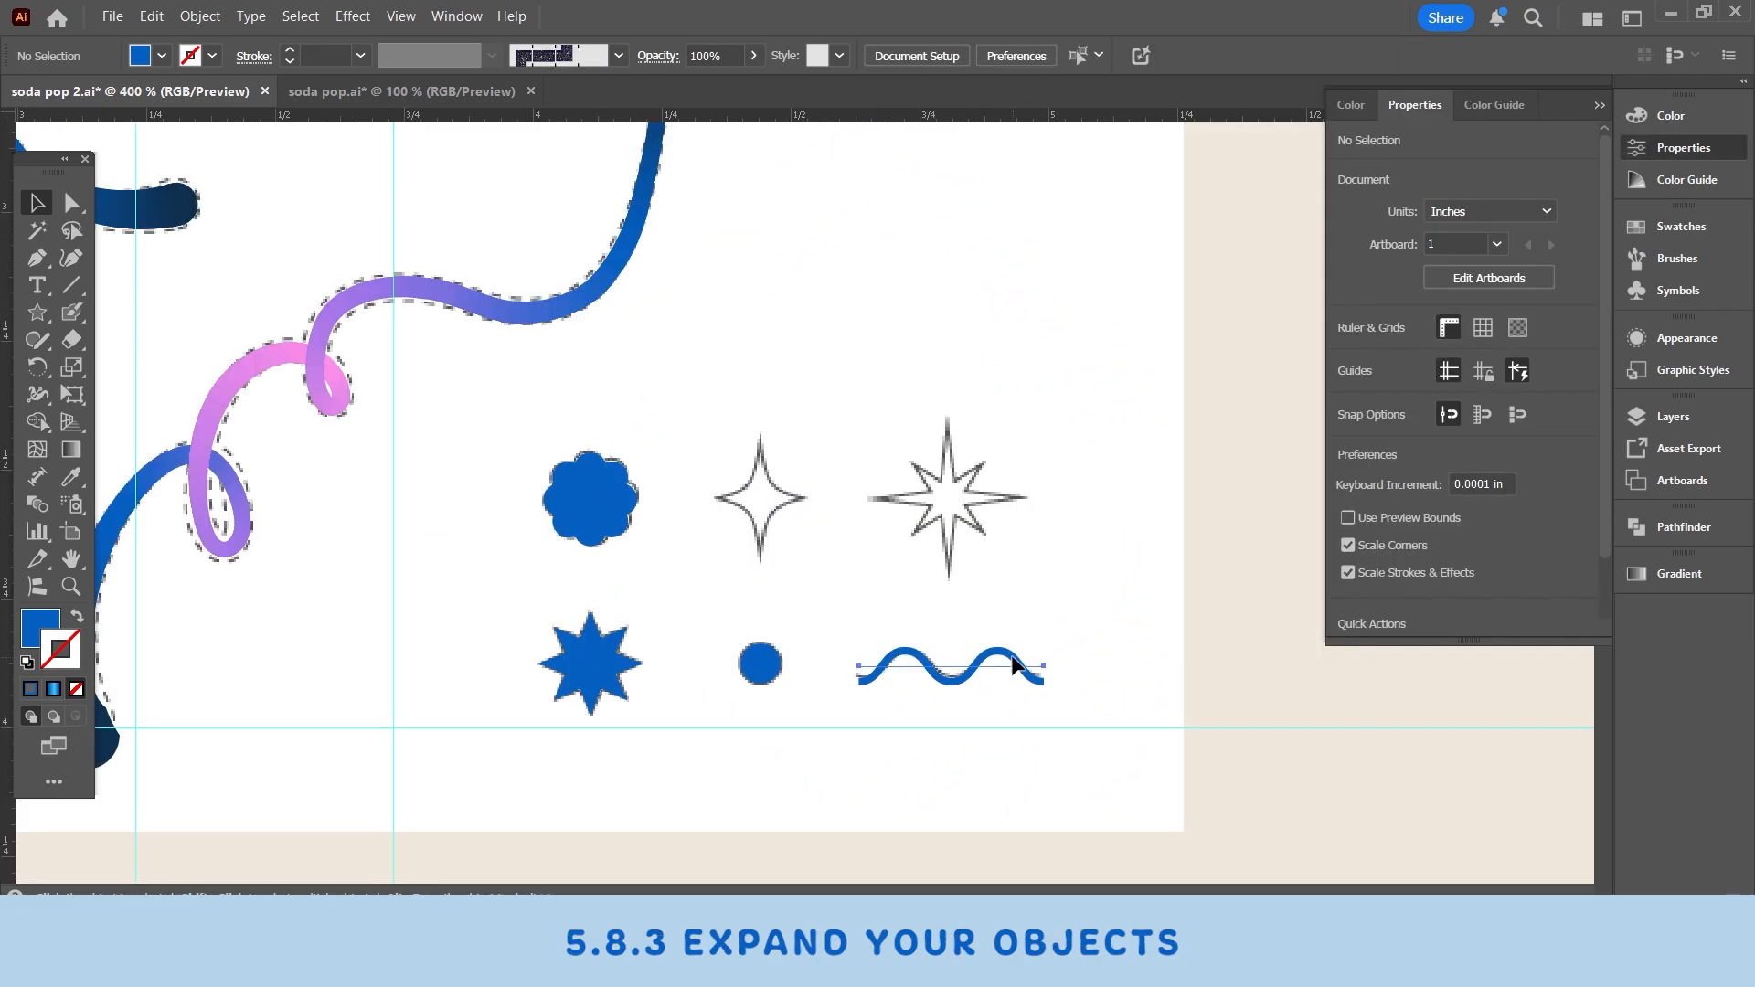
pyautogui.click(1000, 674)
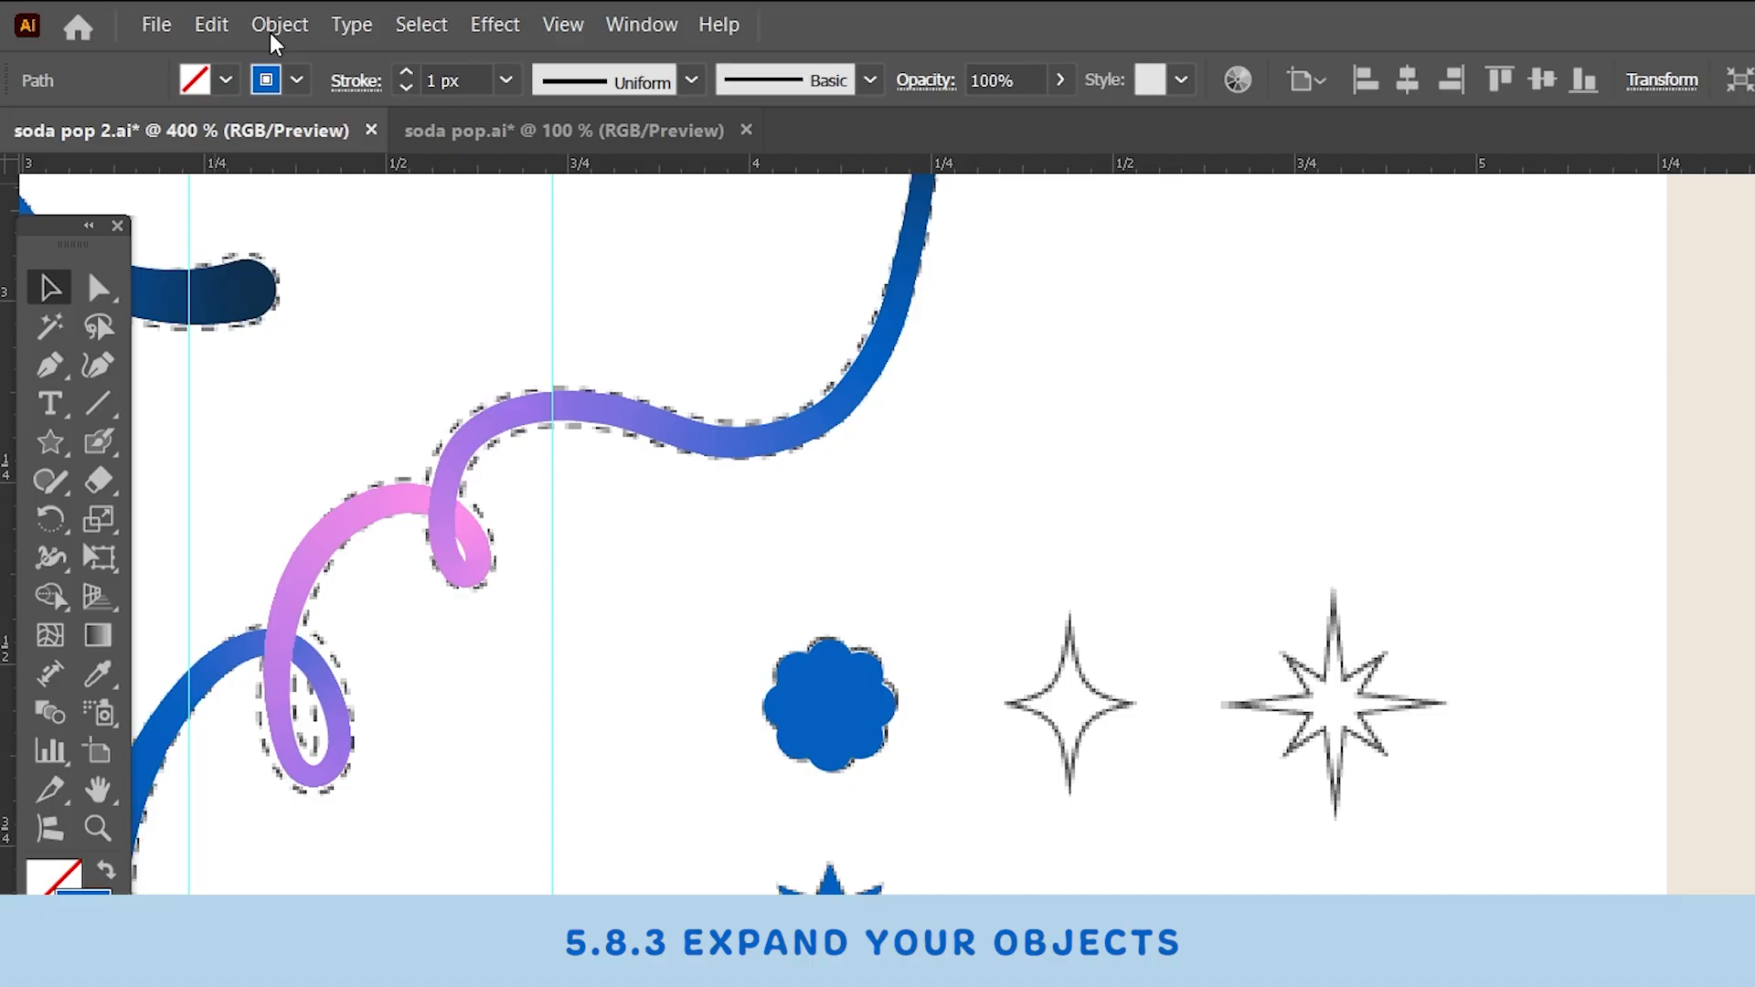
# - Expand the wavy line's appearance, then expand its fill and stroke into a filled shape
pyautogui.click(278, 24)
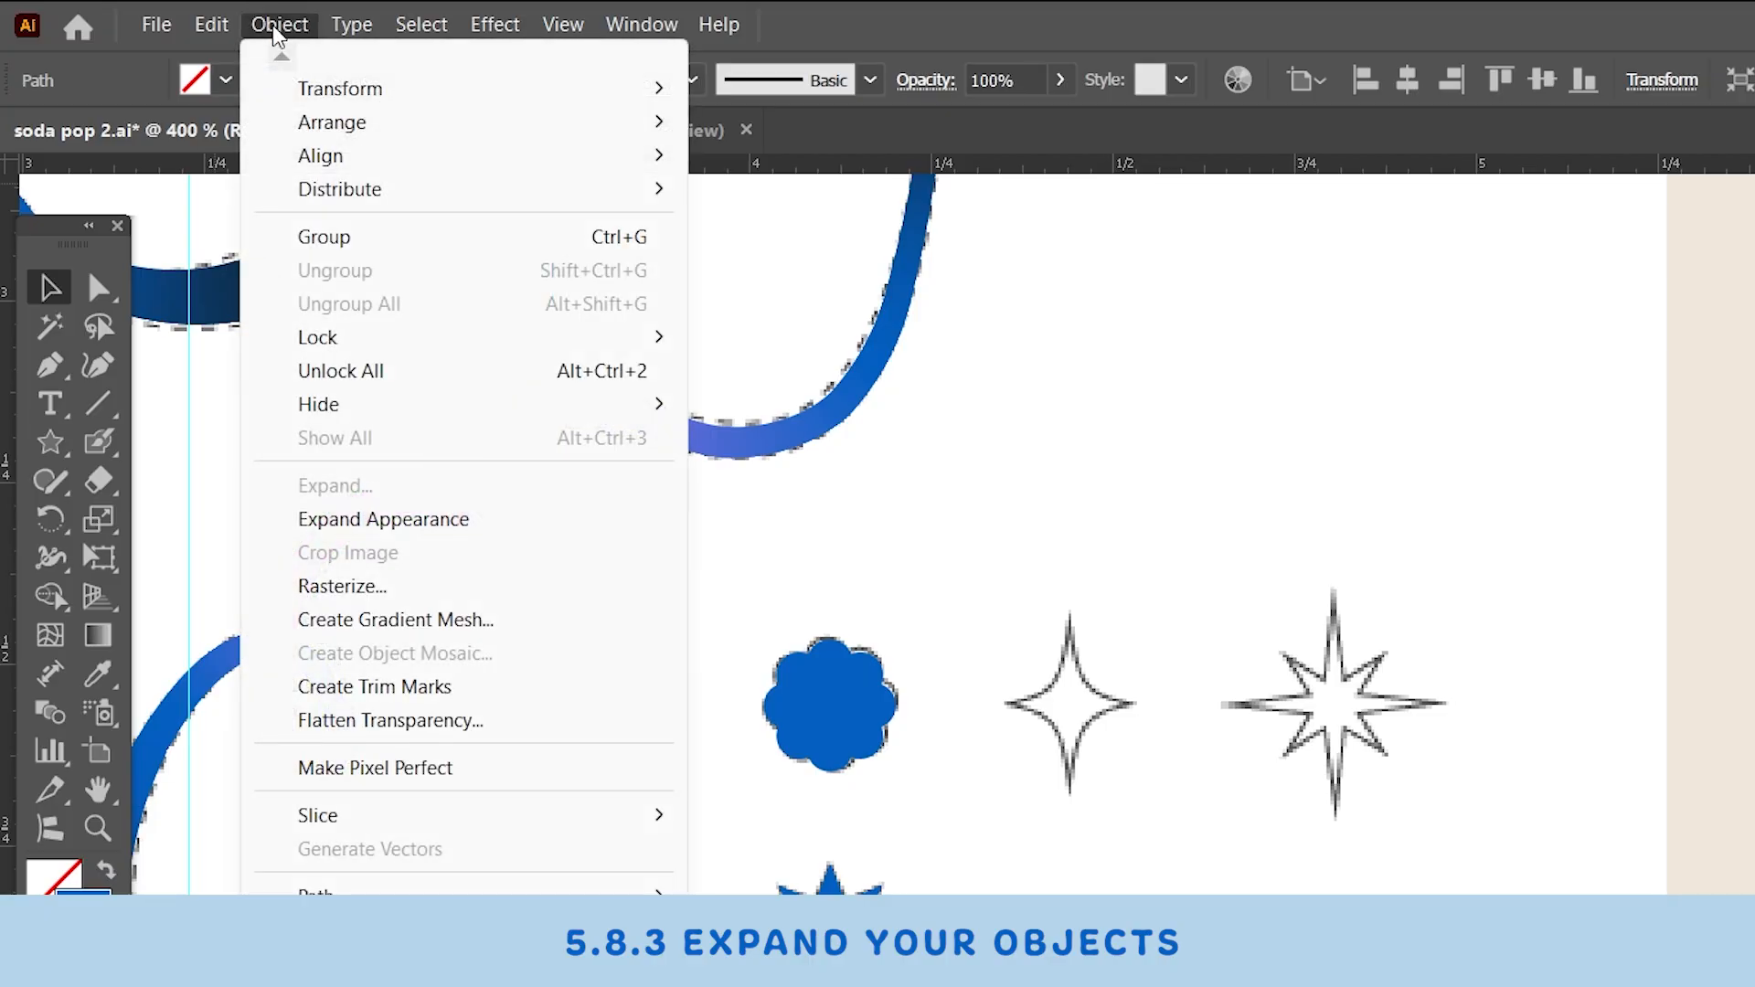
pyautogui.click(352, 528)
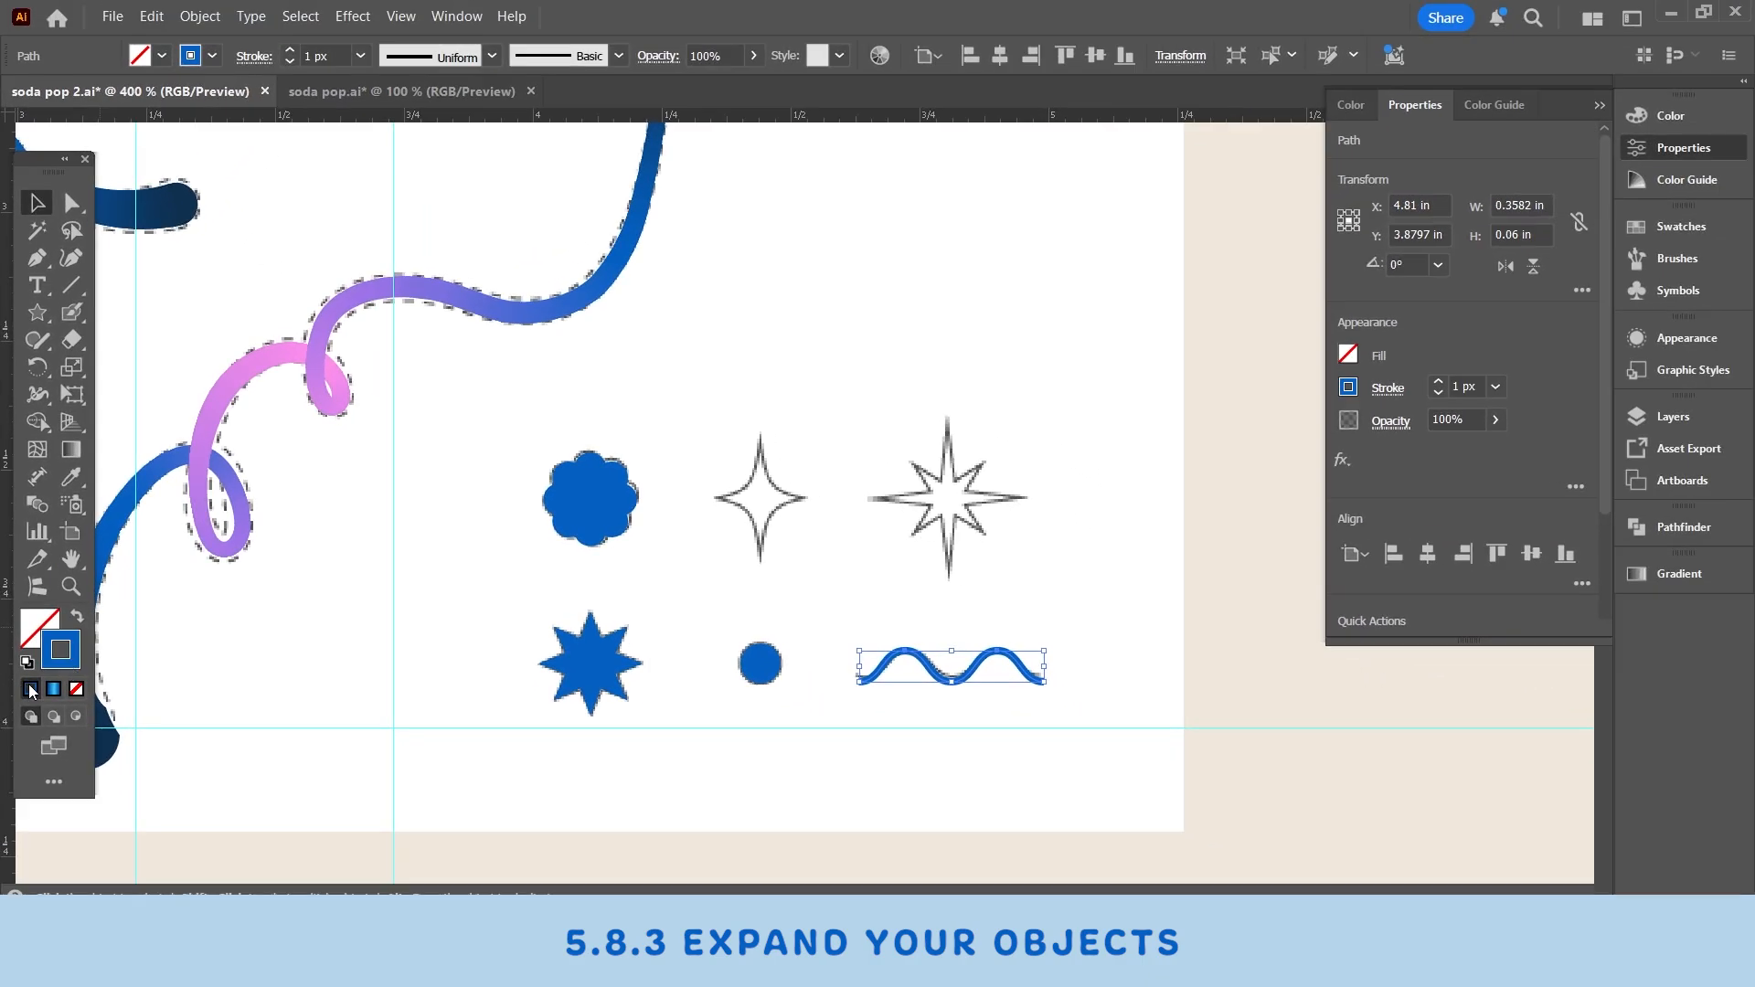
pyautogui.click(199, 16)
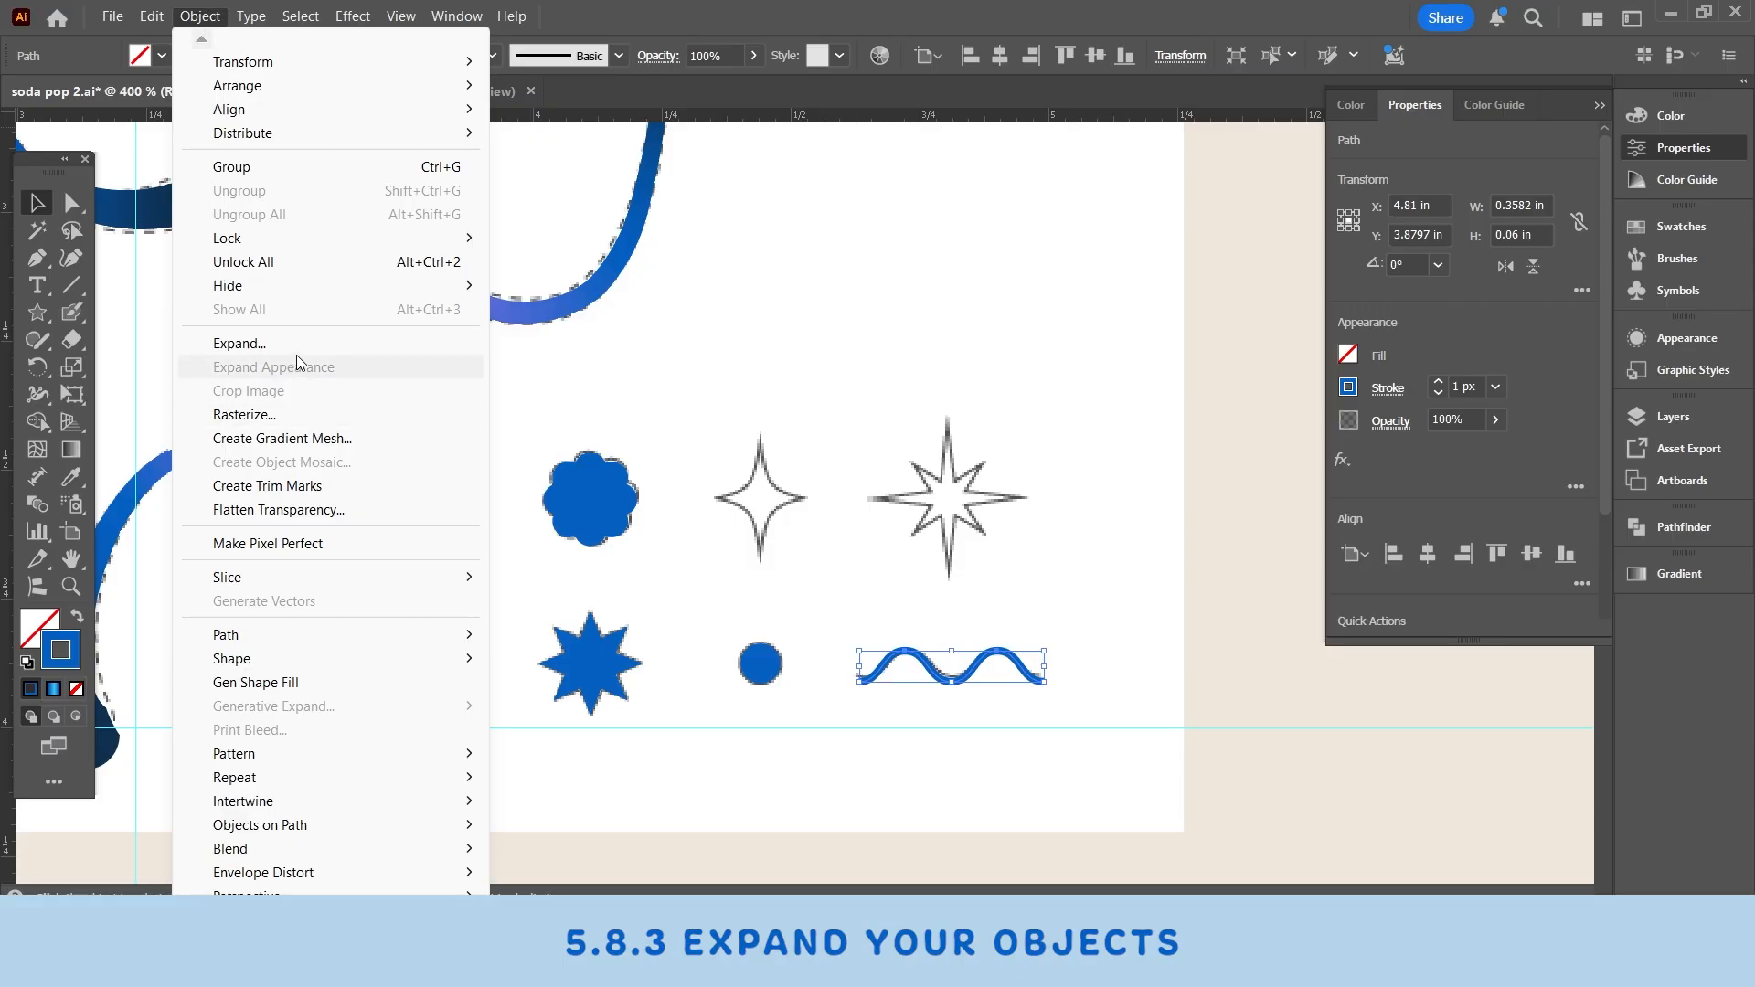
pyautogui.click(265, 343)
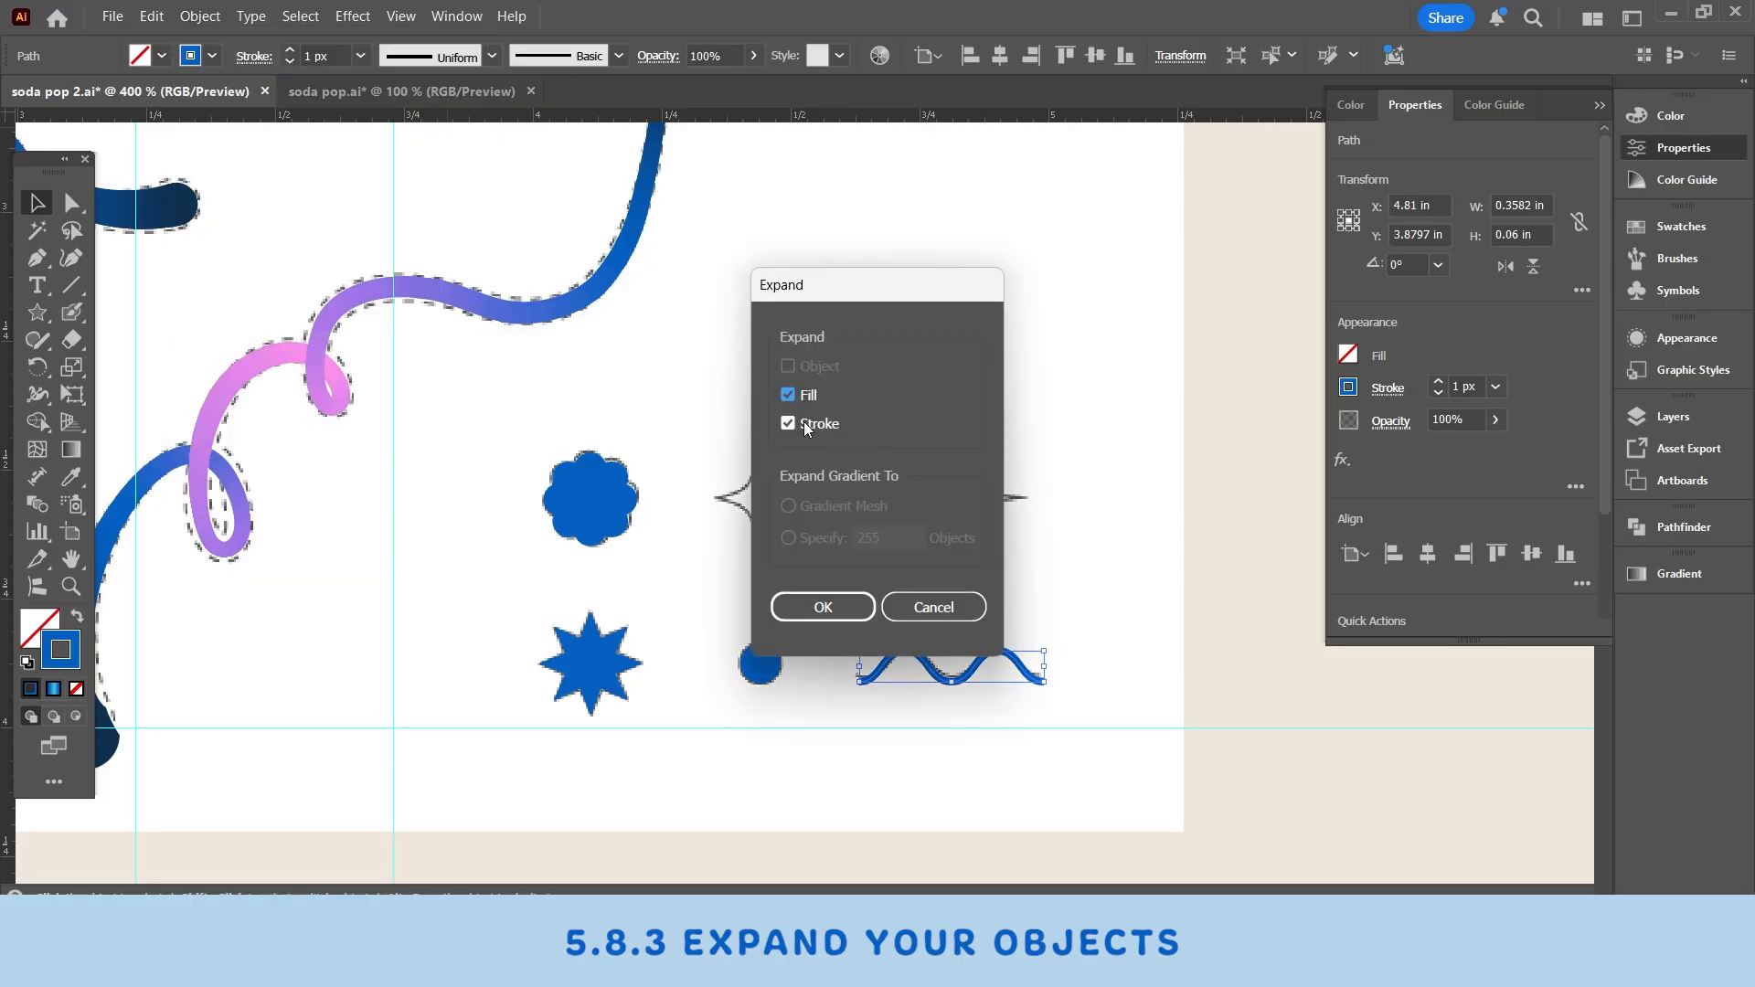
pyautogui.click(804, 596)
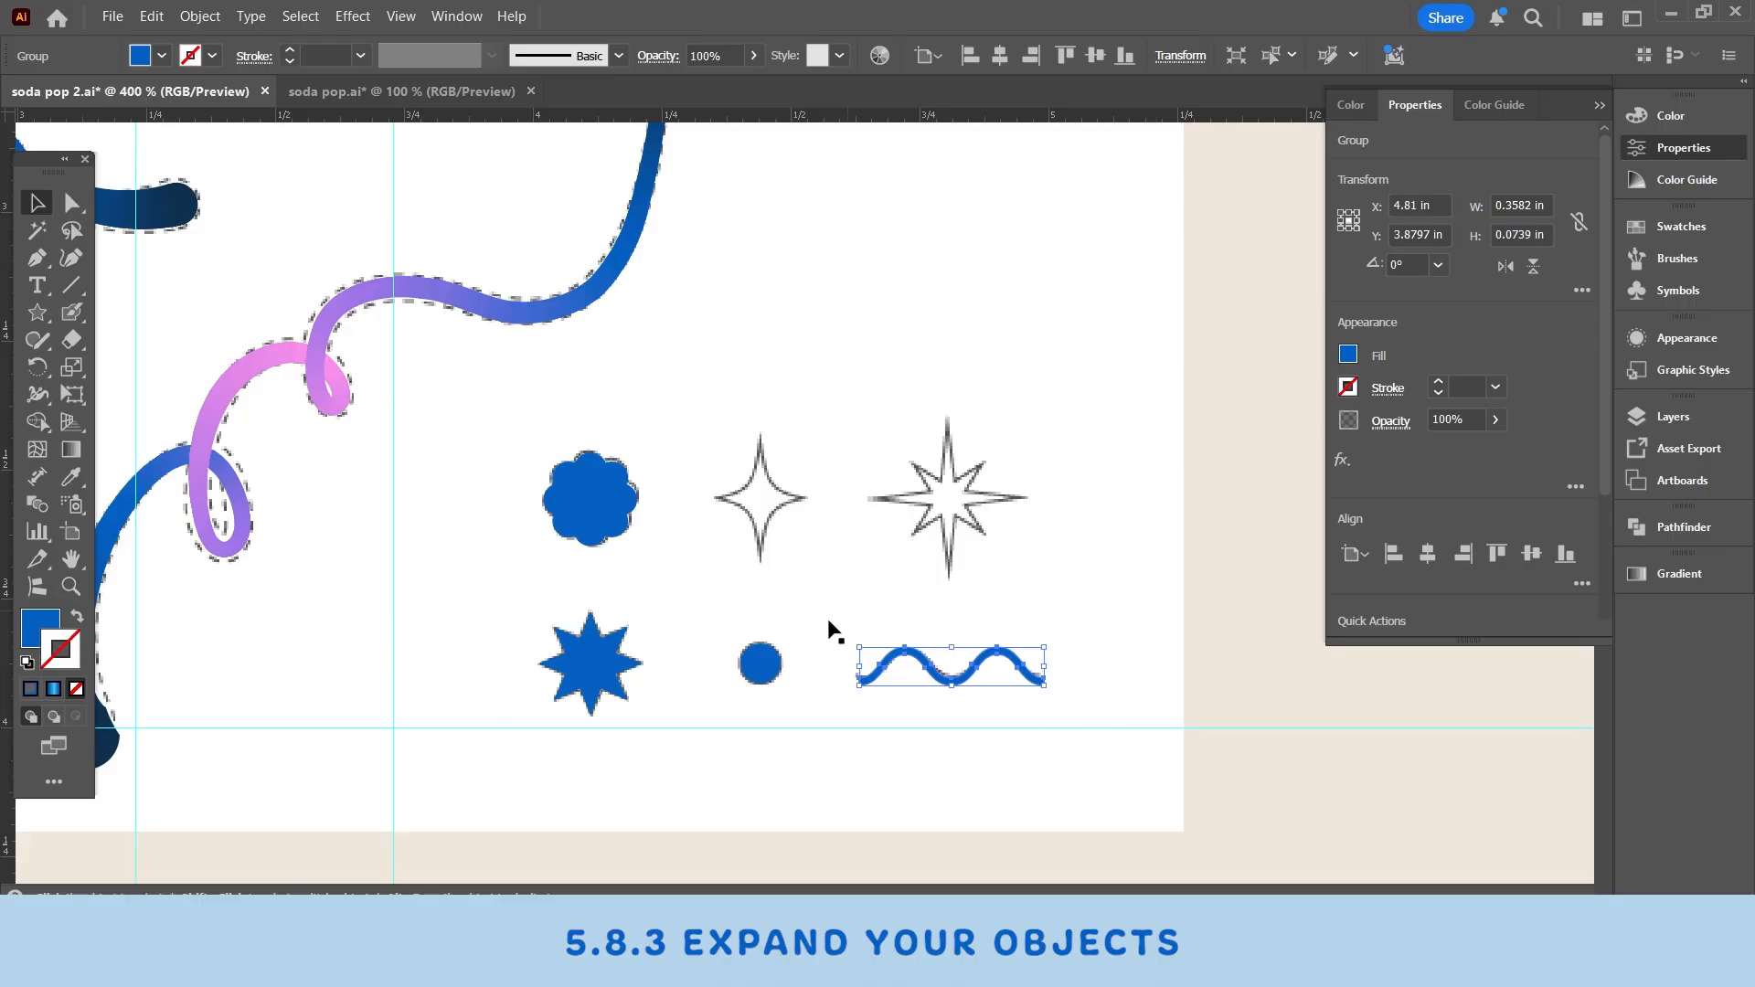
pyautogui.click(70, 586)
pyautogui.click(919, 671)
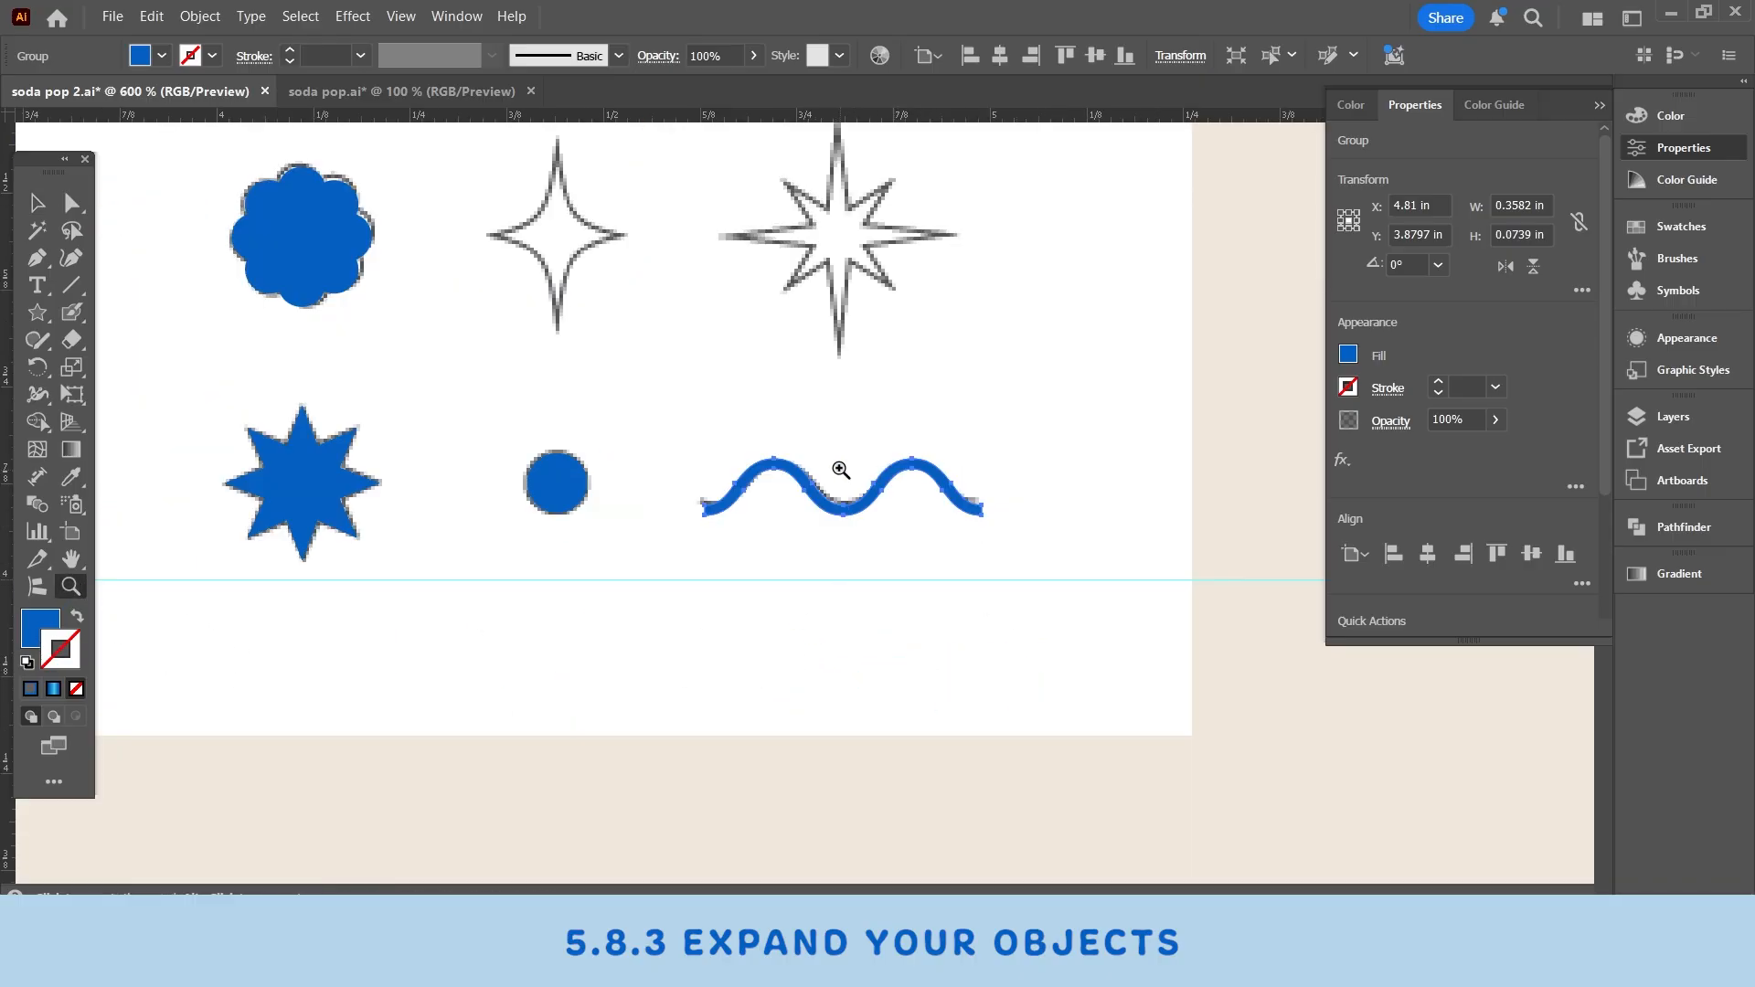
# - Duplicate the blue circle and place the copy over the four-pointed star outline
pyautogui.click(834, 466)
pyautogui.click(613, 502)
pyautogui.press('v')
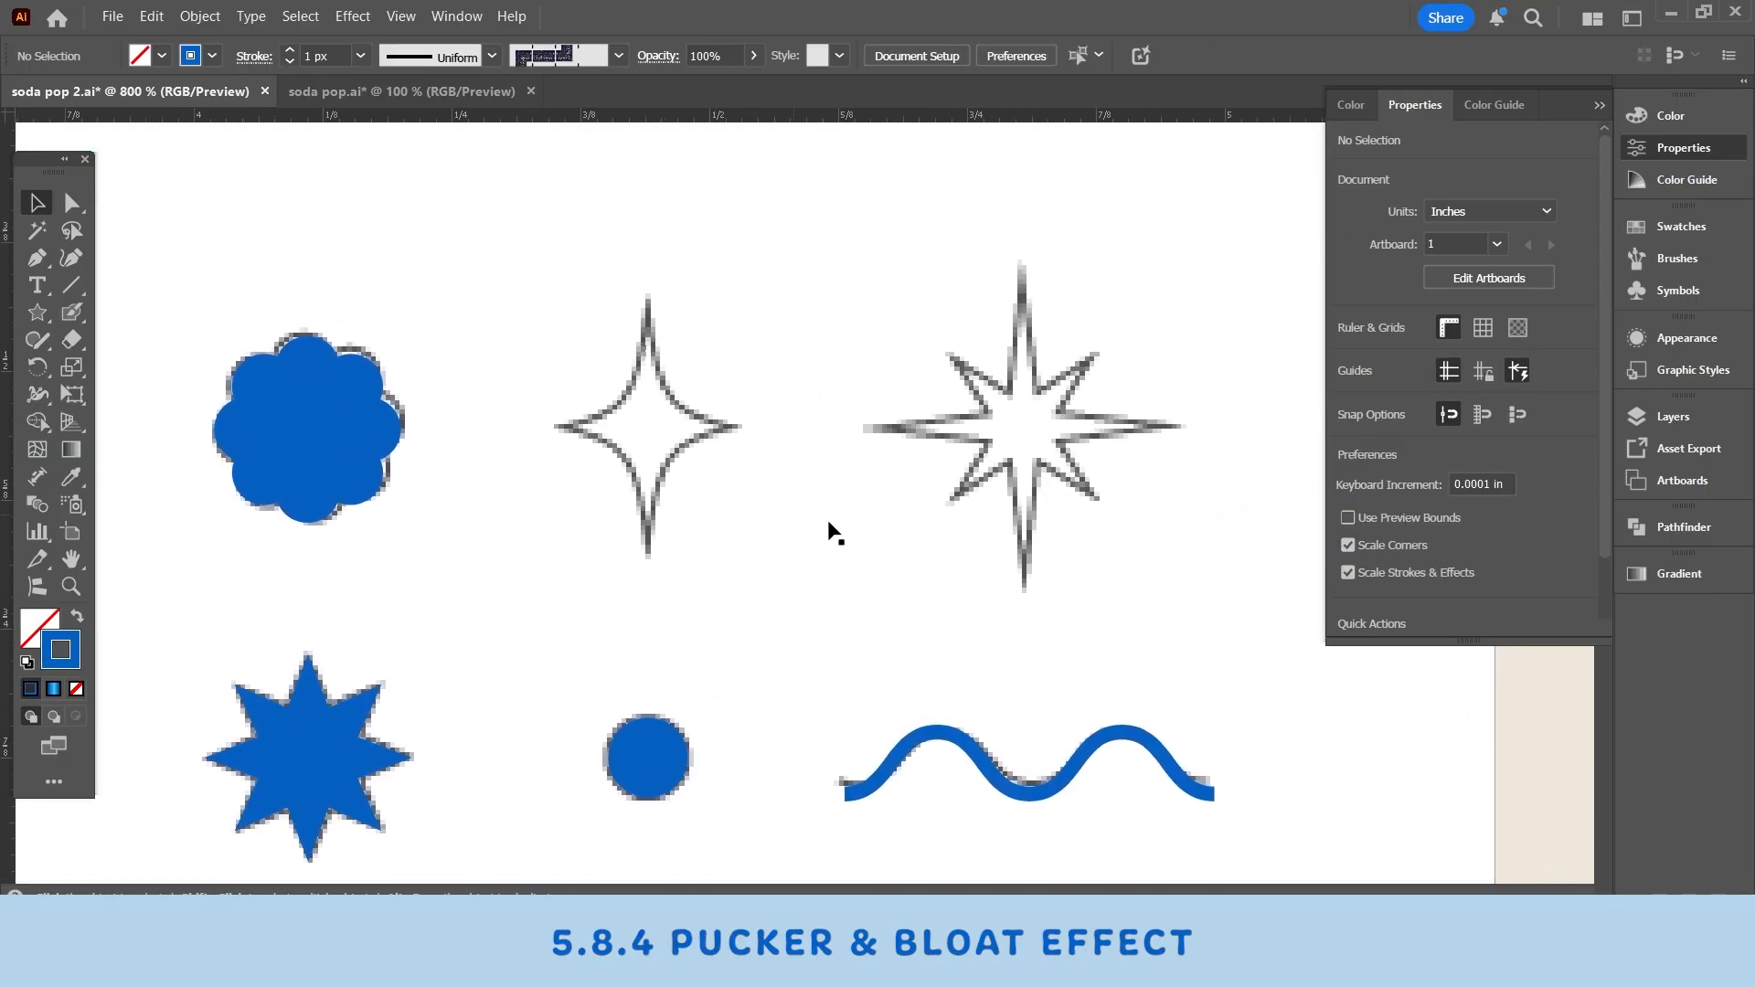
pyautogui.click(674, 761)
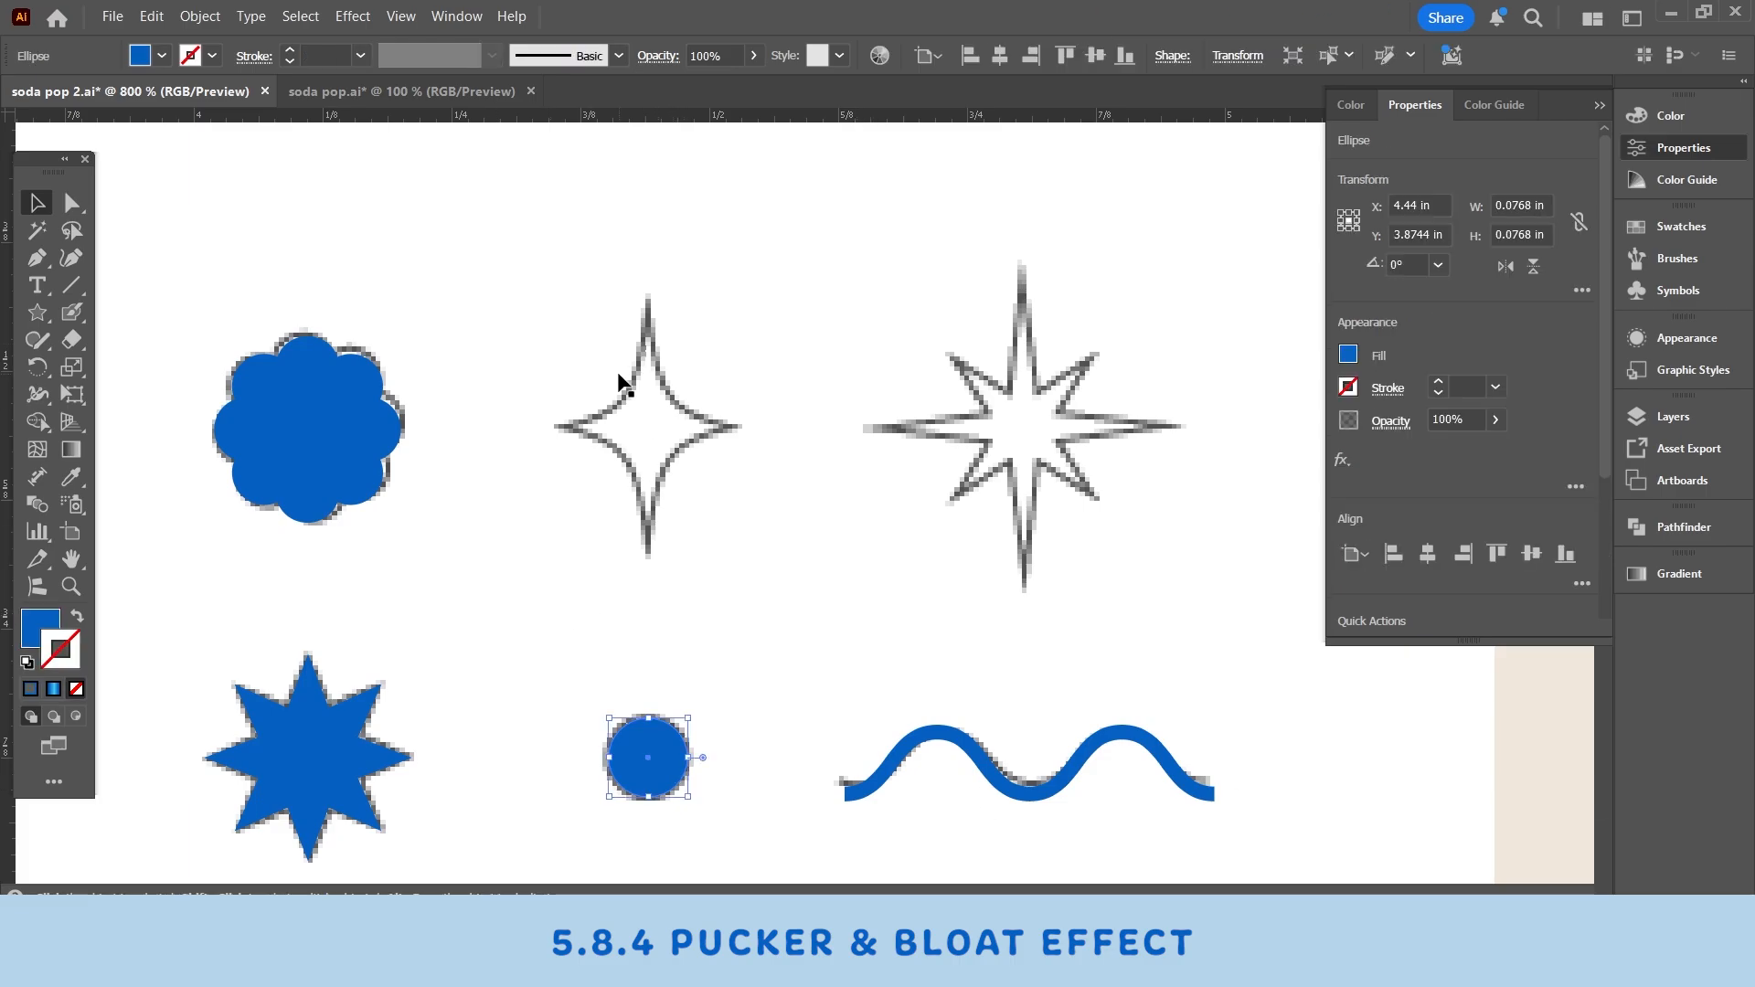
pyautogui.click(28, 312)
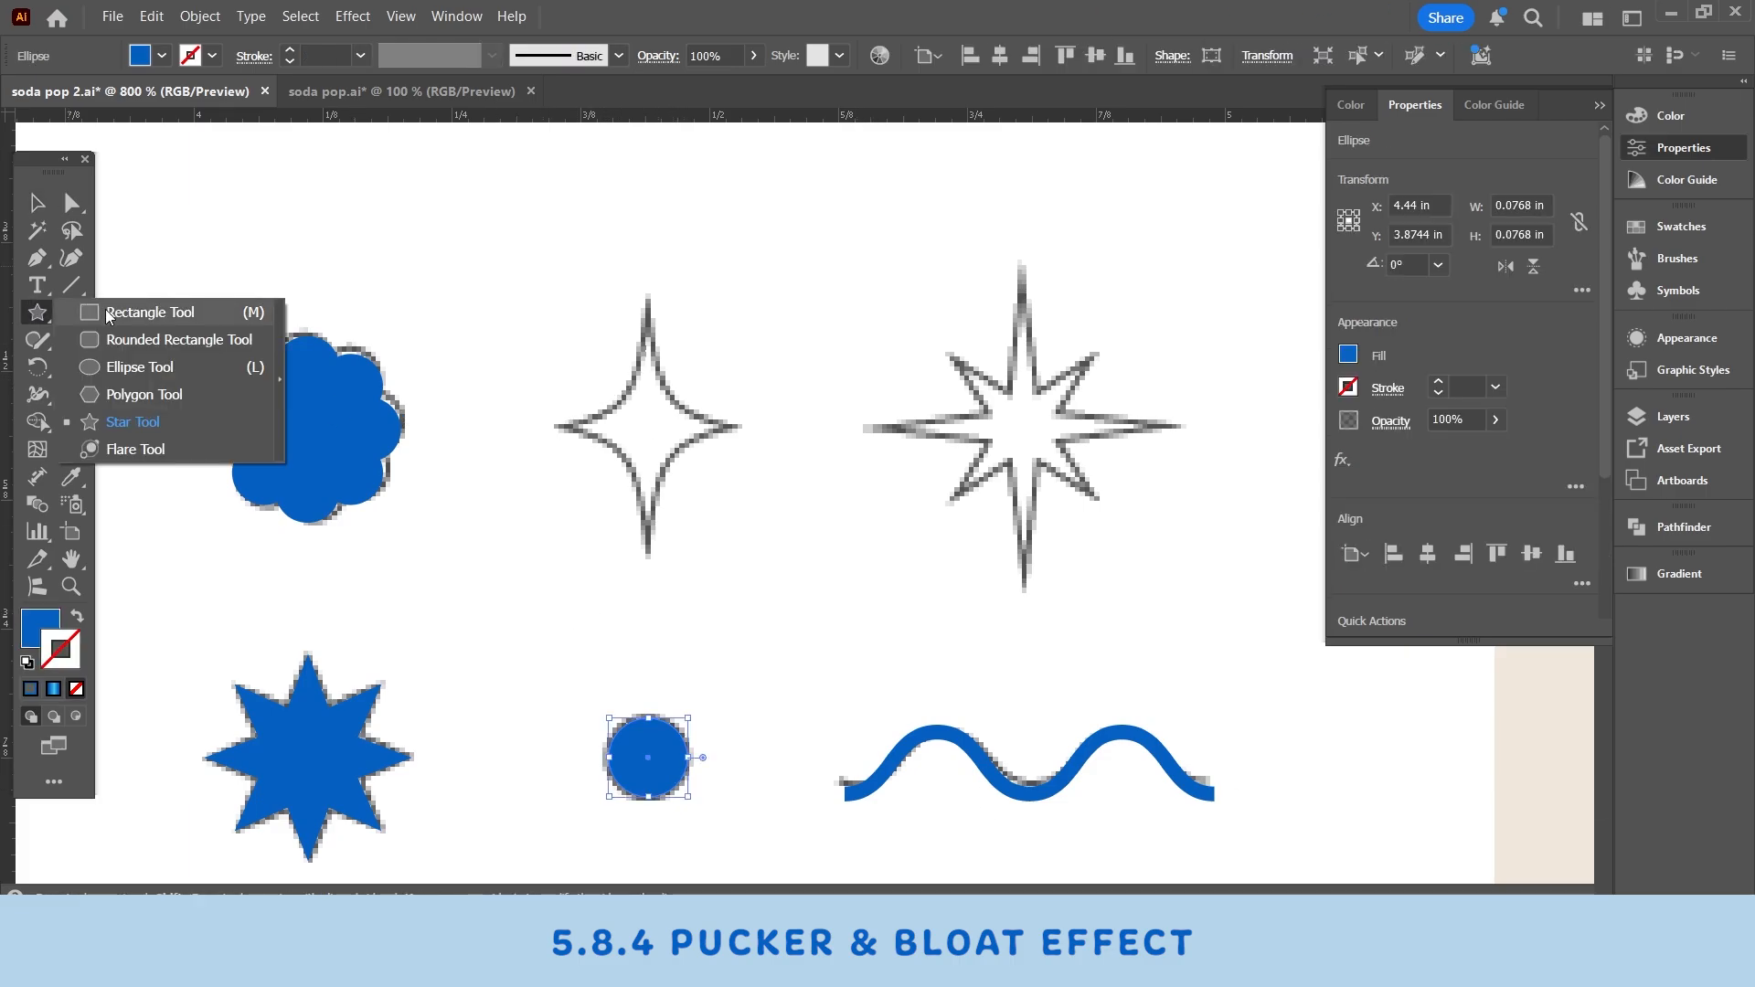
pyautogui.press('v')
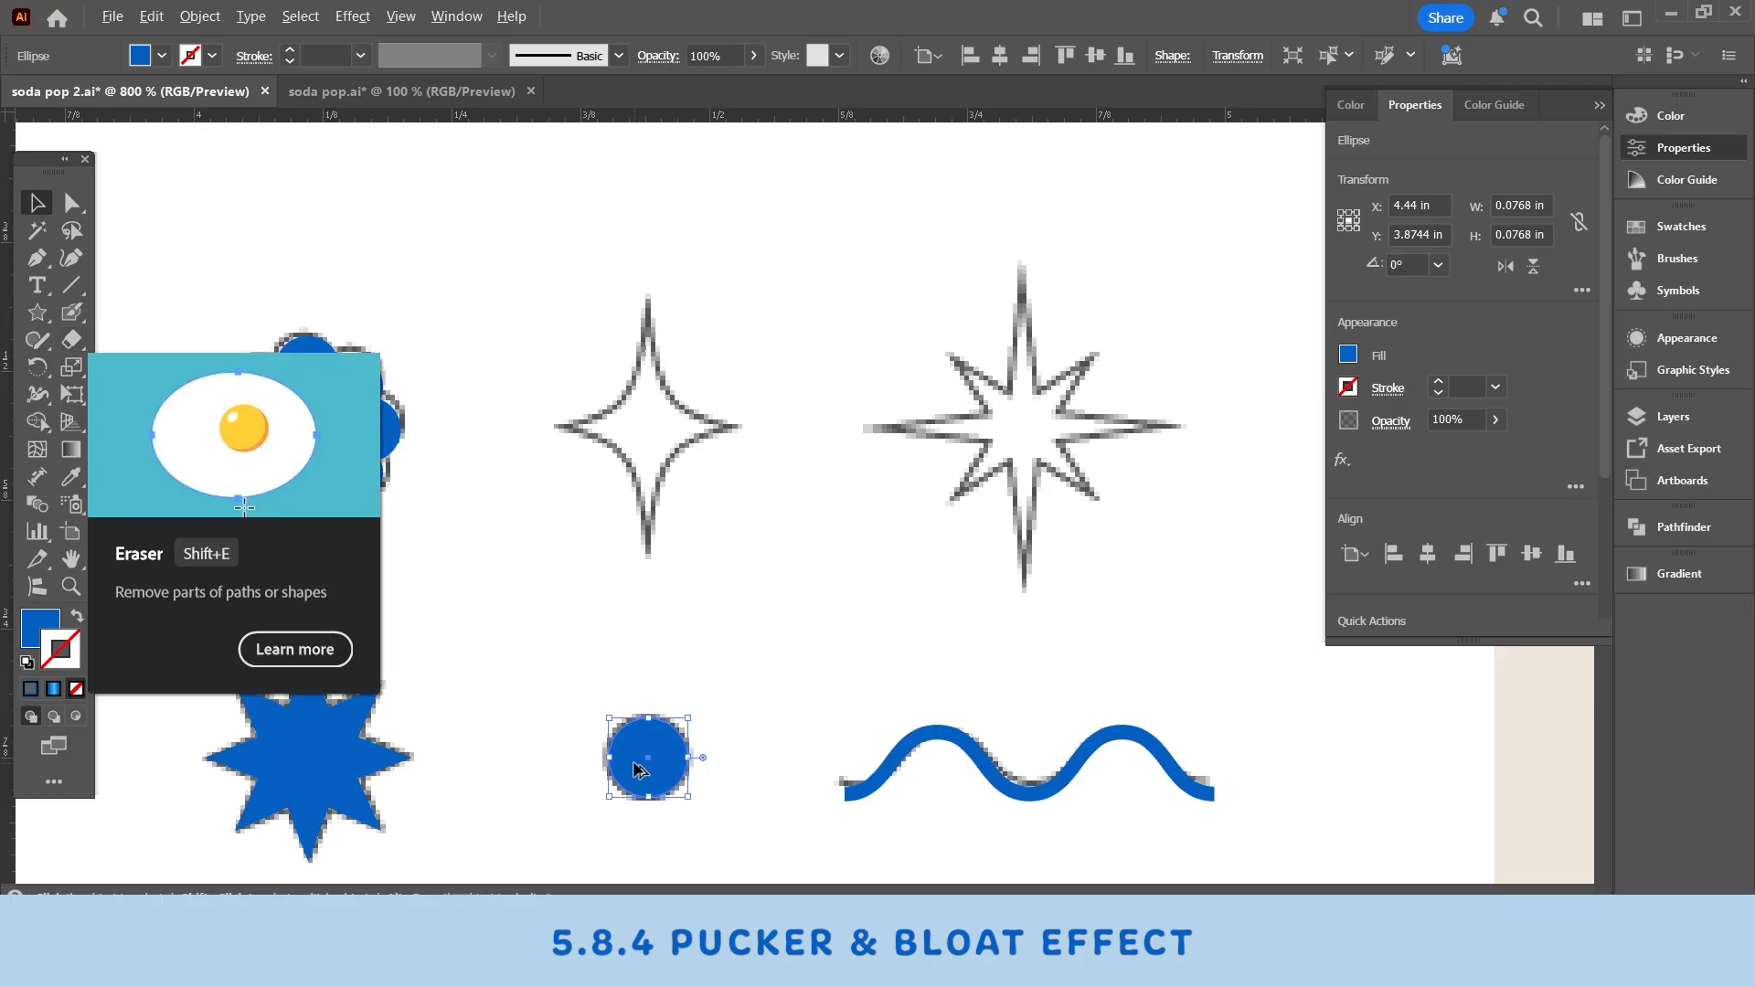
pyautogui.moveTo(638, 764); pyautogui.dragTo(633, 439)
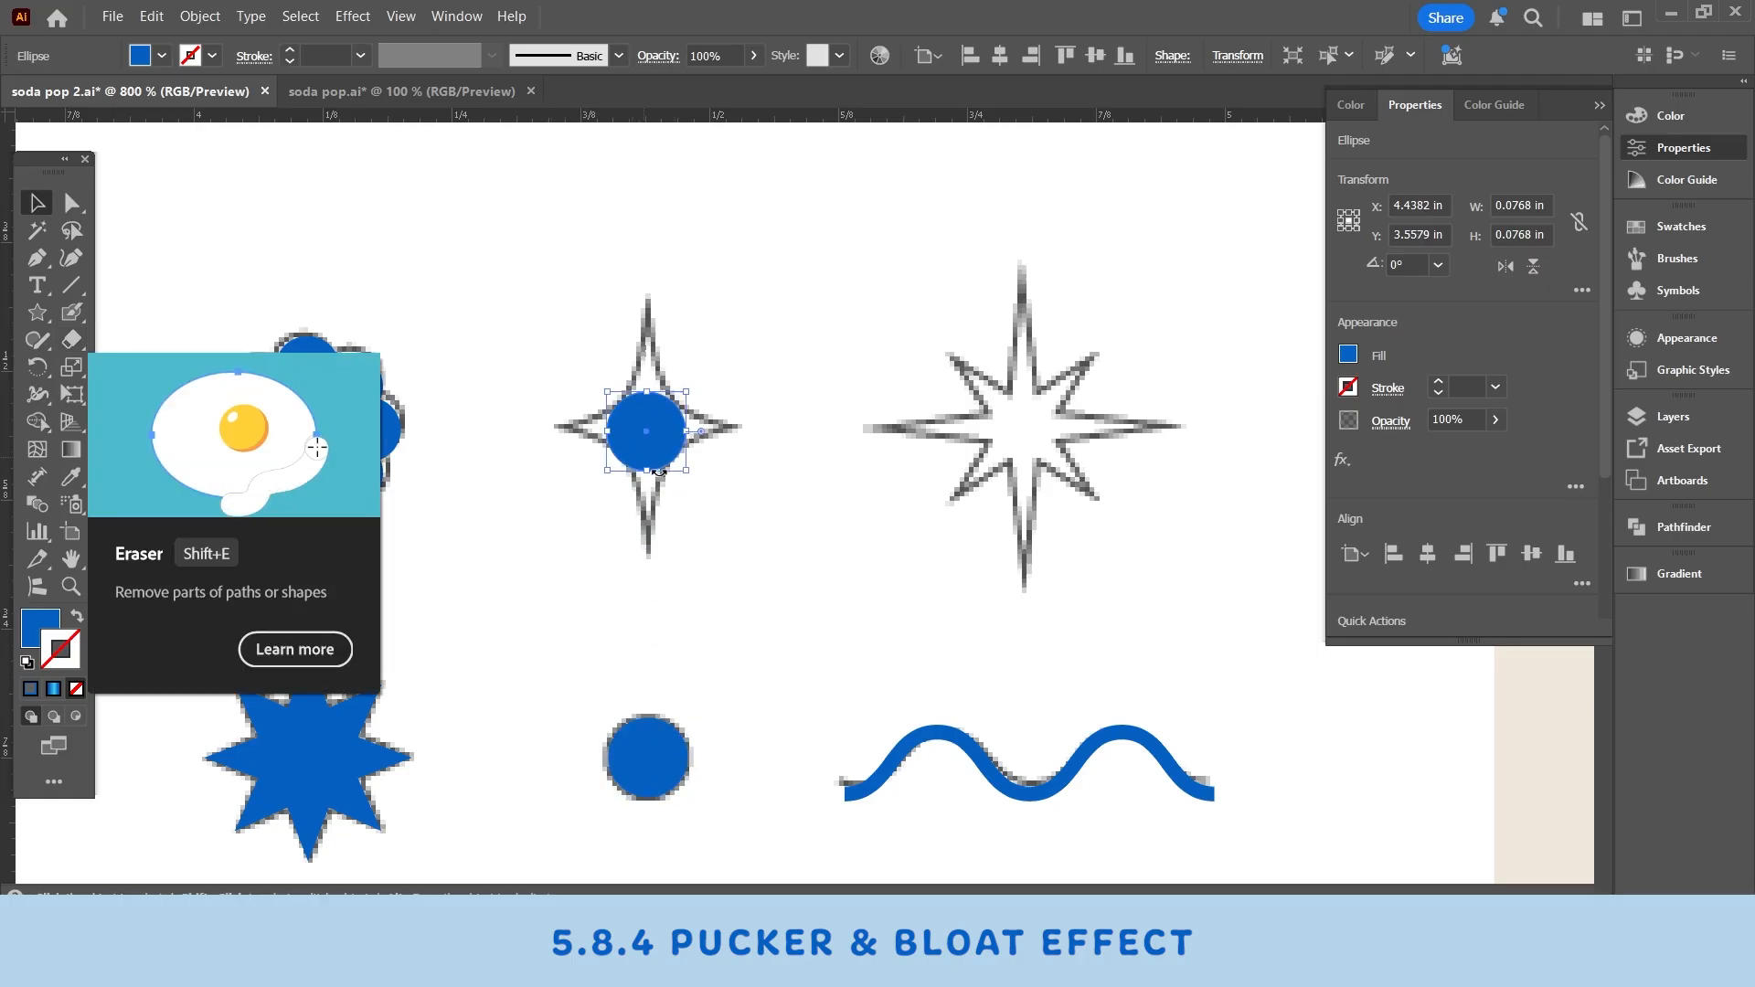
# - Scale the circle copy up to about 0.1 in wide over the star outline
pyautogui.moveTo(713, 523); pyautogui.dragTo(1071, 515)
pyautogui.click(1071, 515)
pyautogui.moveTo(766, 507); pyautogui.dragTo(529, 565)
pyautogui.click(768, 482)
# - Apply the Pucker & Bloat effect at -62% to the circle copy to form a four-pointed sparkle
pyautogui.click(352, 16)
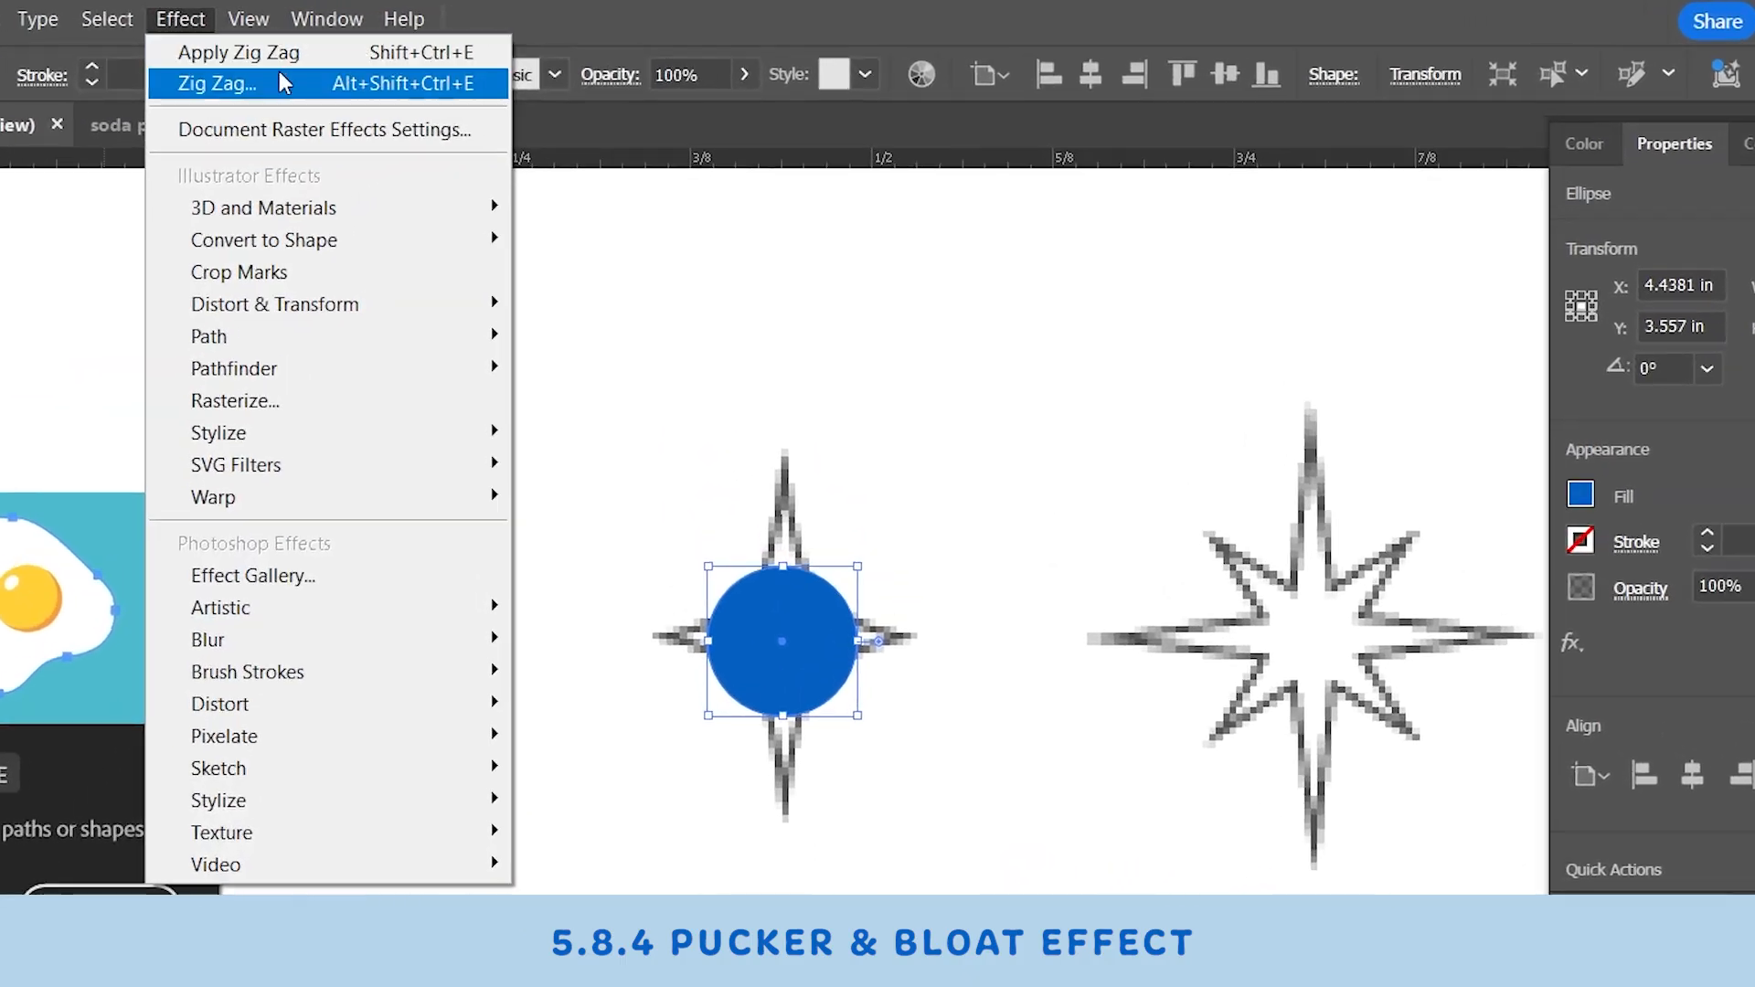
pyautogui.moveTo(302, 320)
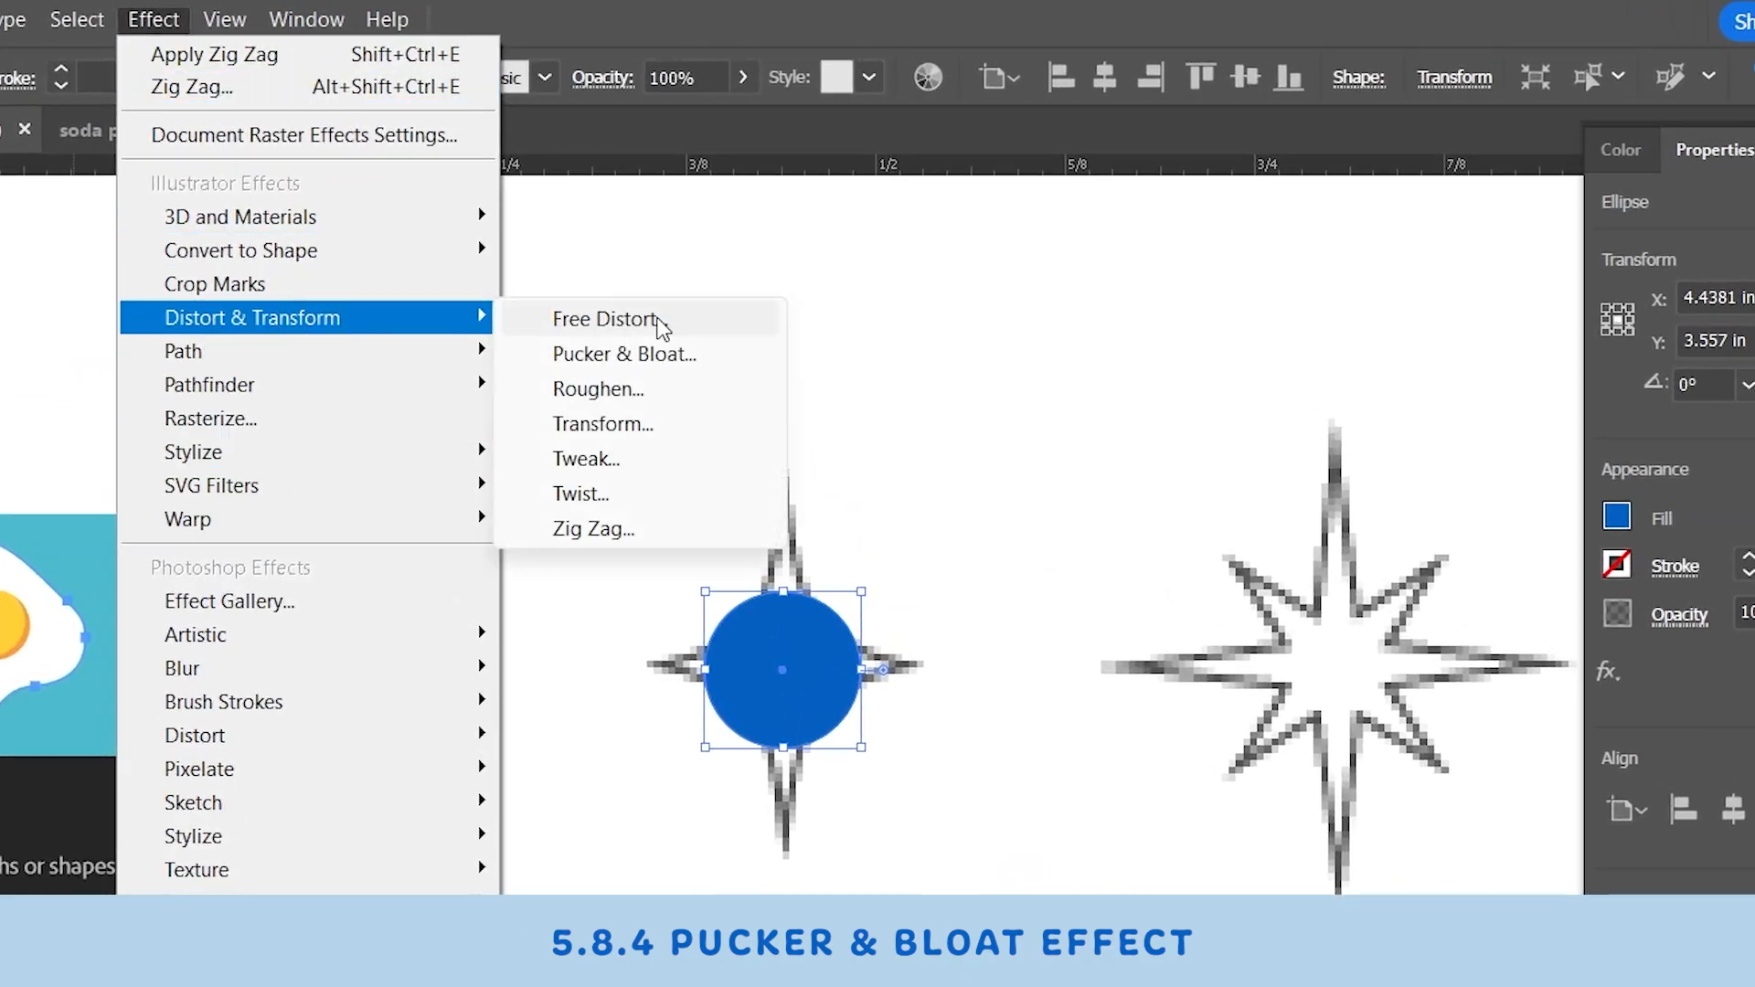
pyautogui.click(662, 359)
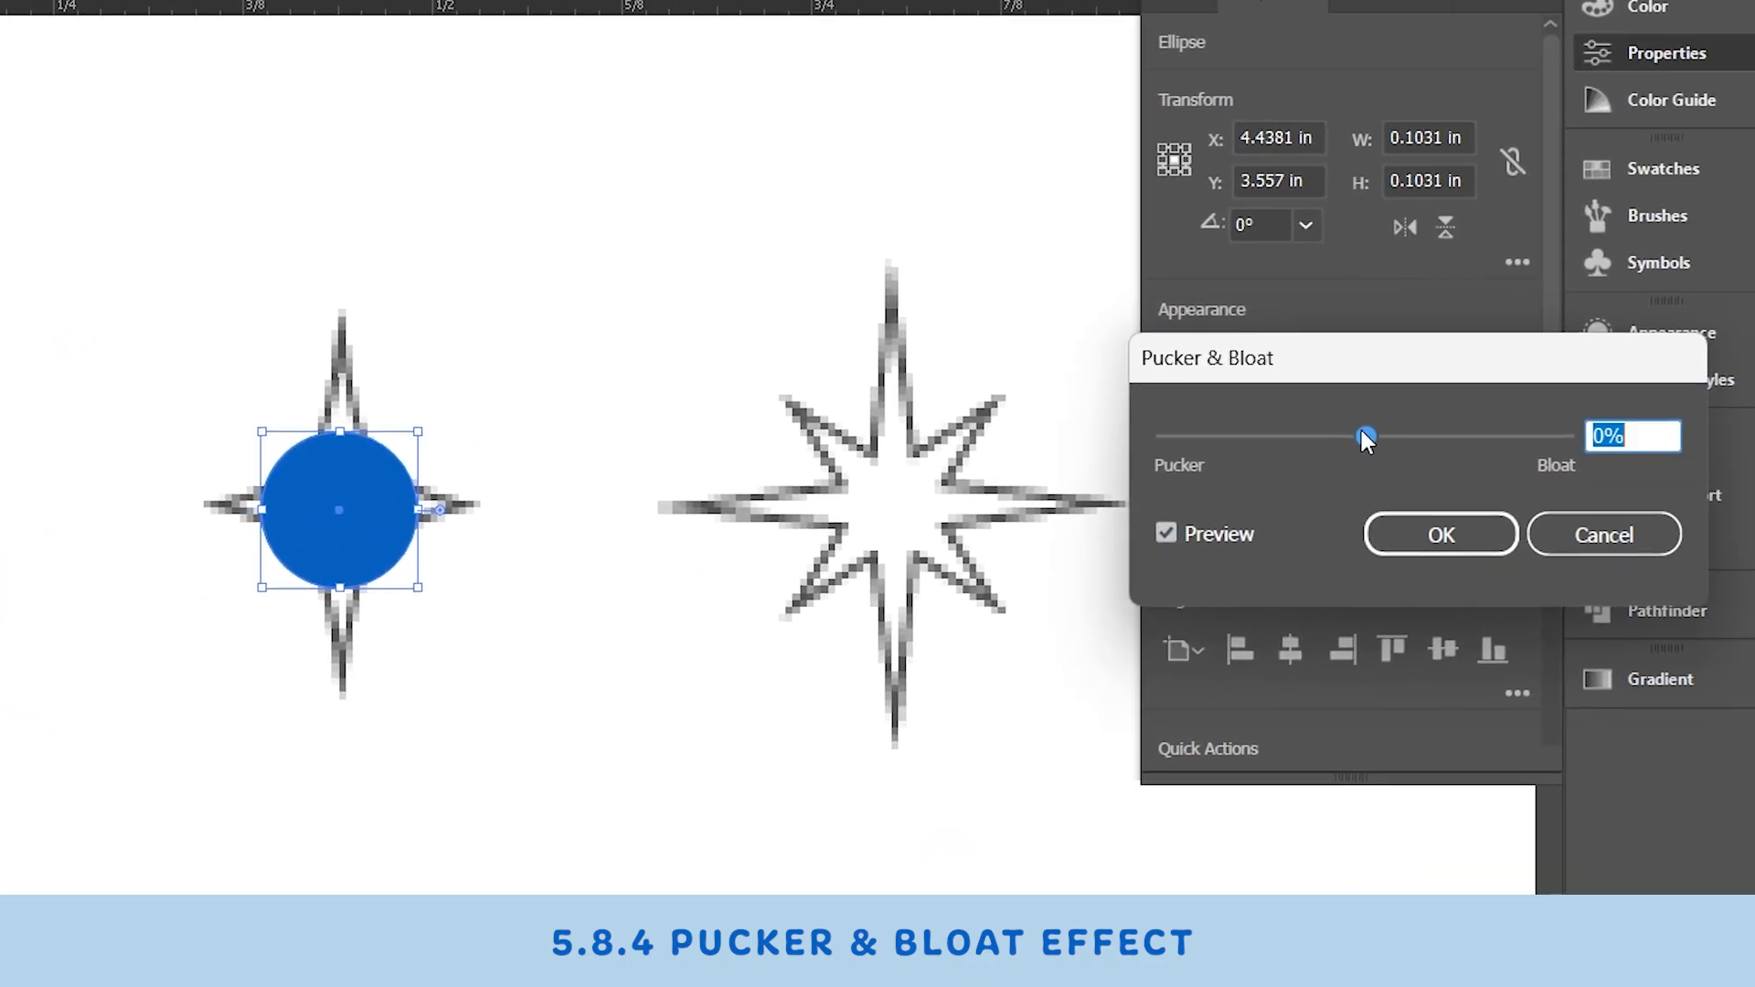
pyautogui.moveTo(1754, 586); pyautogui.dragTo(1754, 596)
pyautogui.moveTo(1342, 435); pyautogui.dragTo(1296, 440)
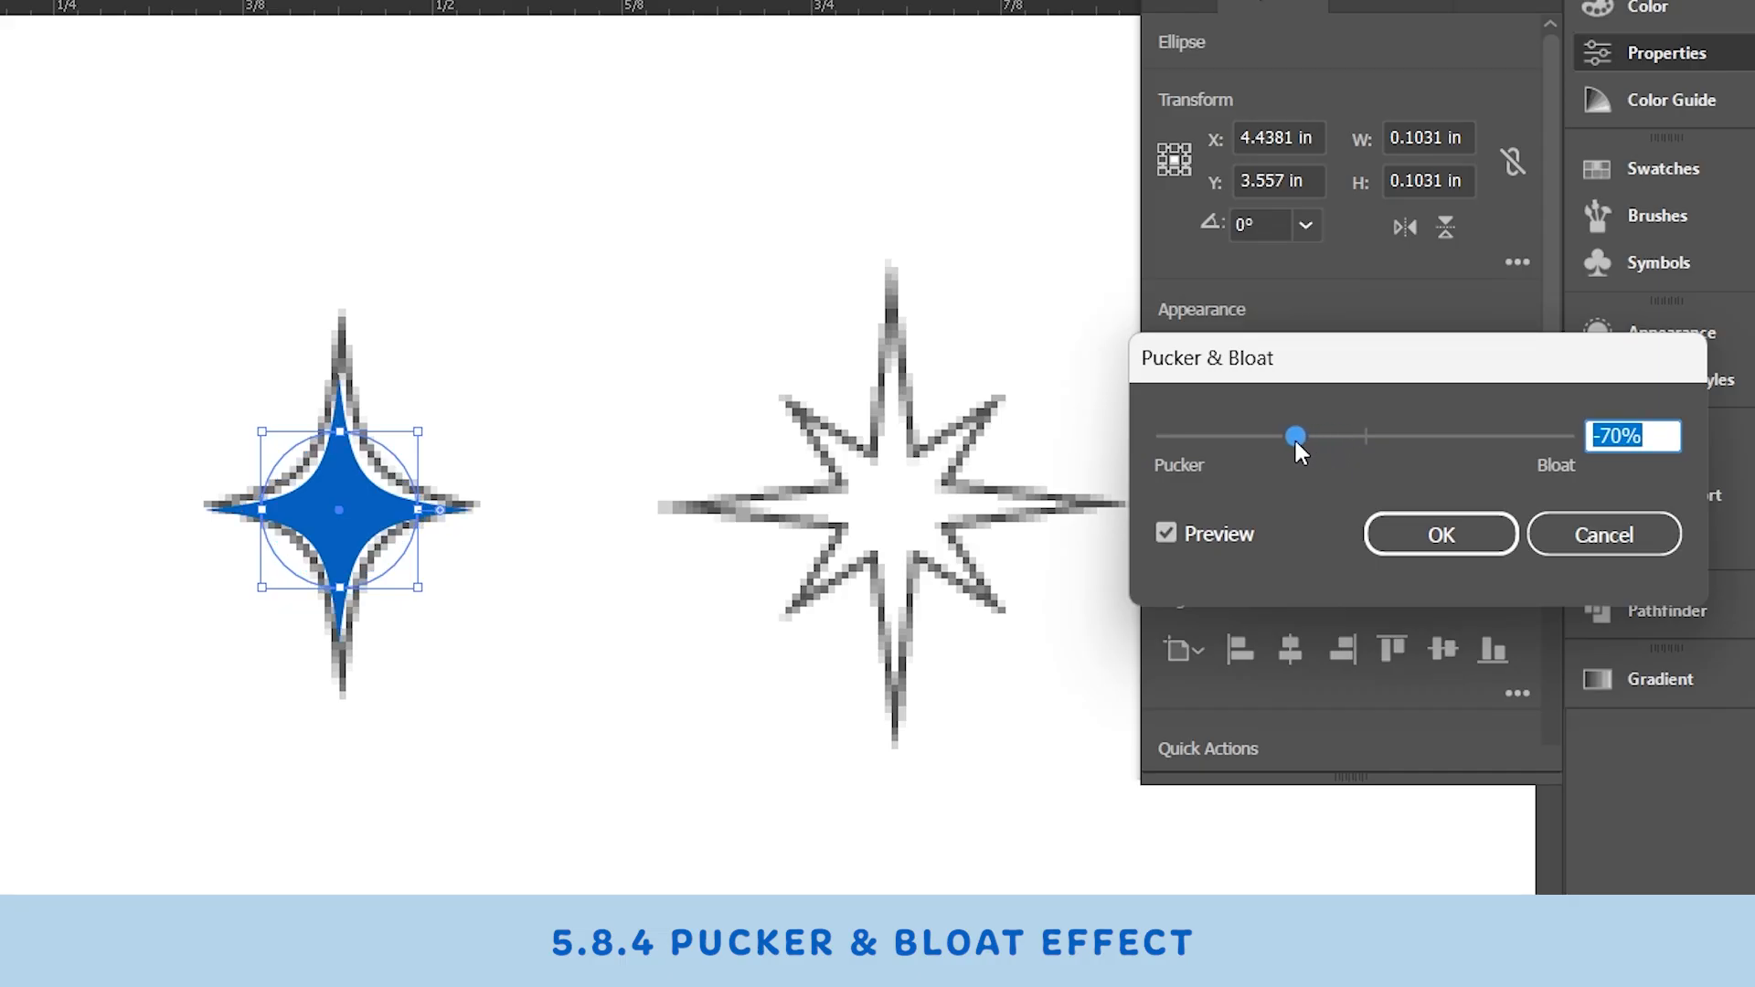
pyautogui.moveTo(1374, 373); pyautogui.dragTo(906, 415)
pyautogui.moveTo(1050, 414); pyautogui.dragTo(1121, 414)
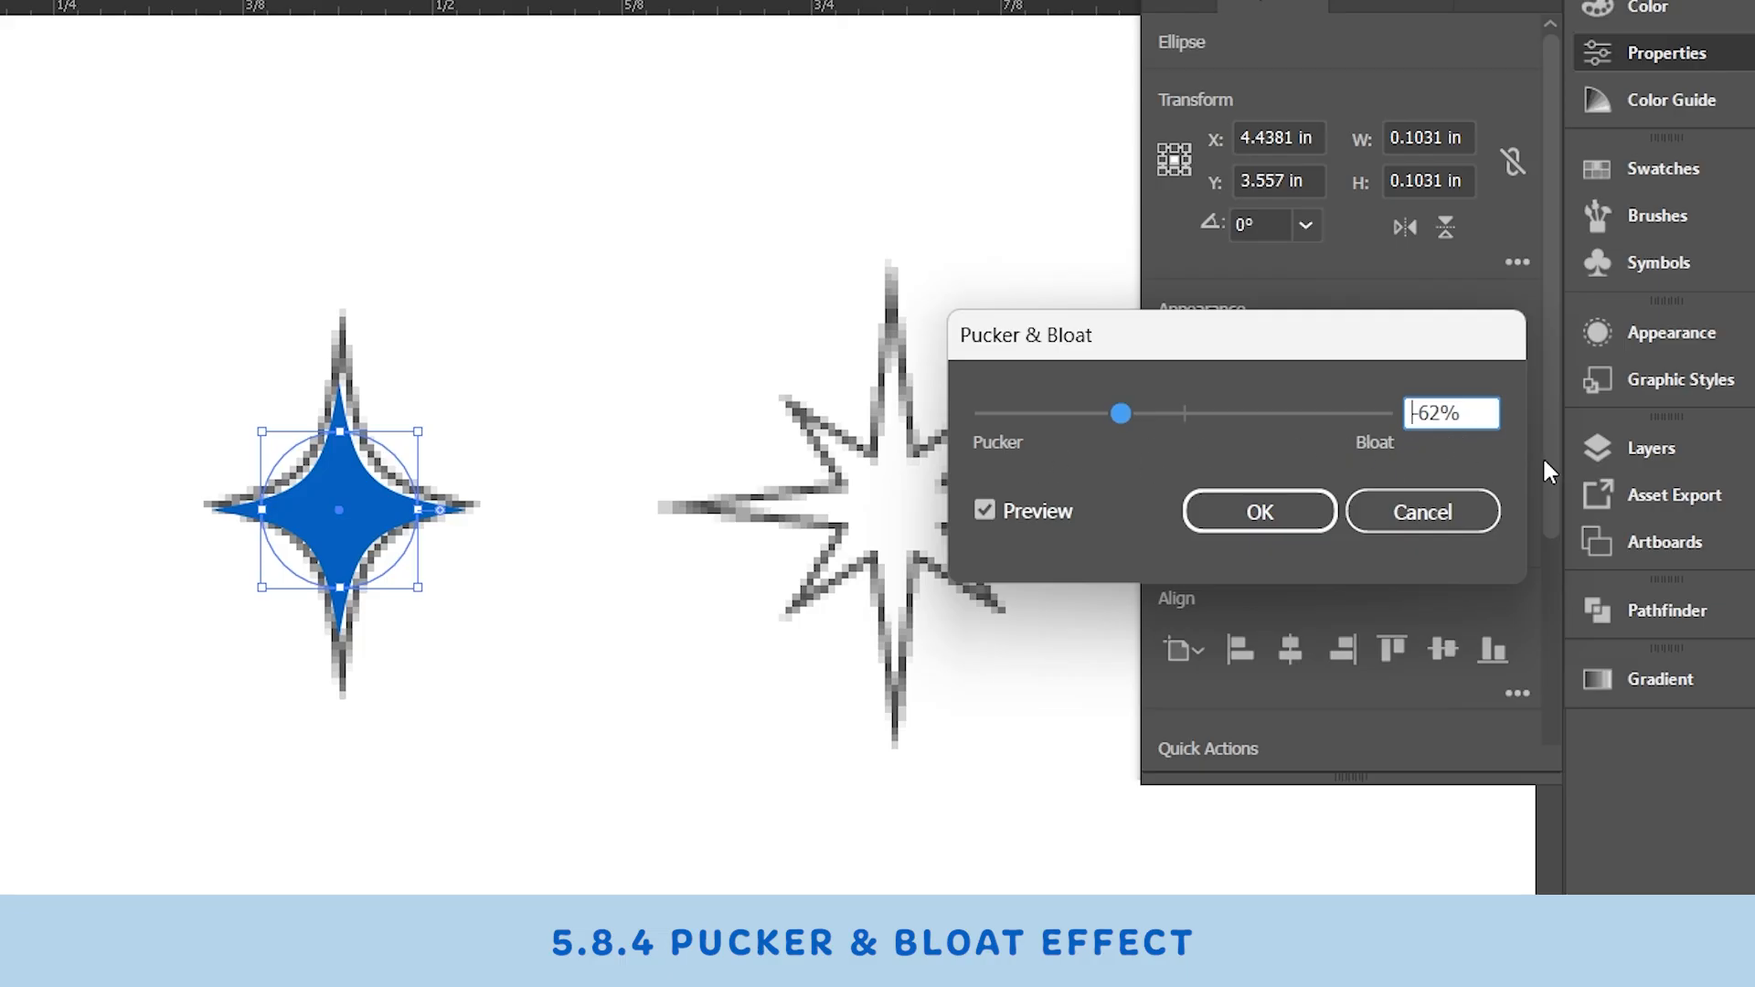
pyautogui.click(1417, 417)
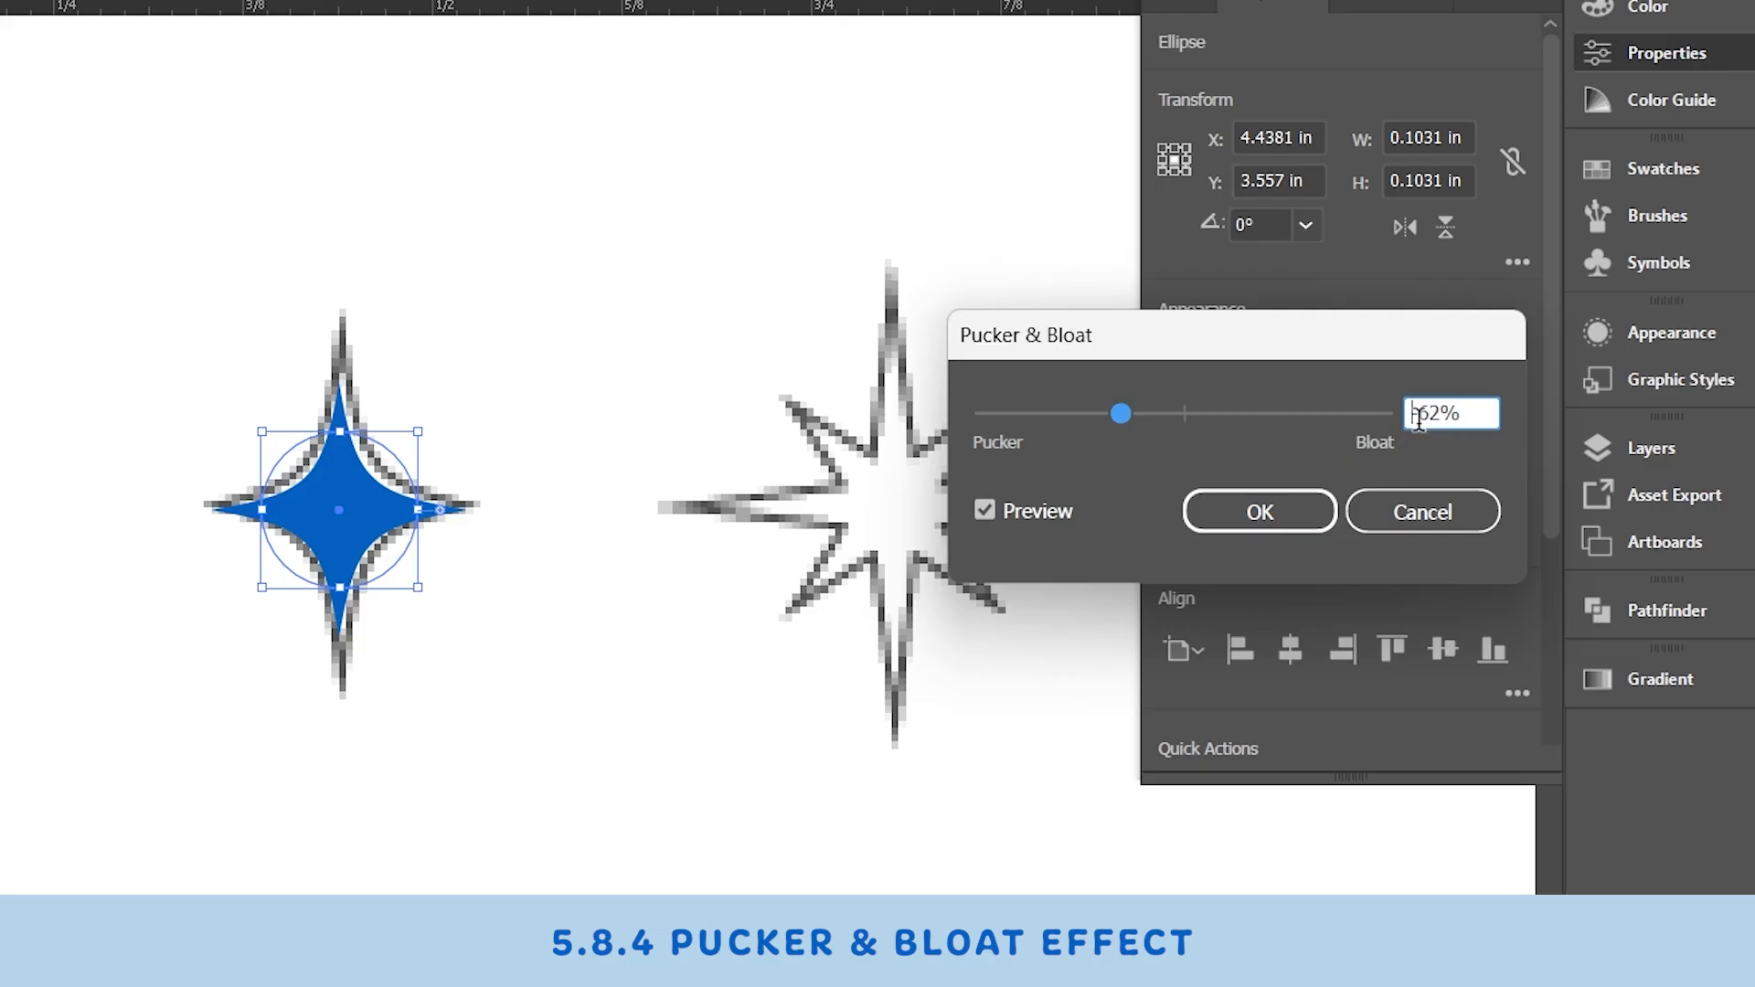
pyautogui.click(1248, 513)
# - Stretch the sparkle vertically to about 0.14 in tall and center it on the outline
pyautogui.moveTo(324, 580); pyautogui.dragTo(353, 644)
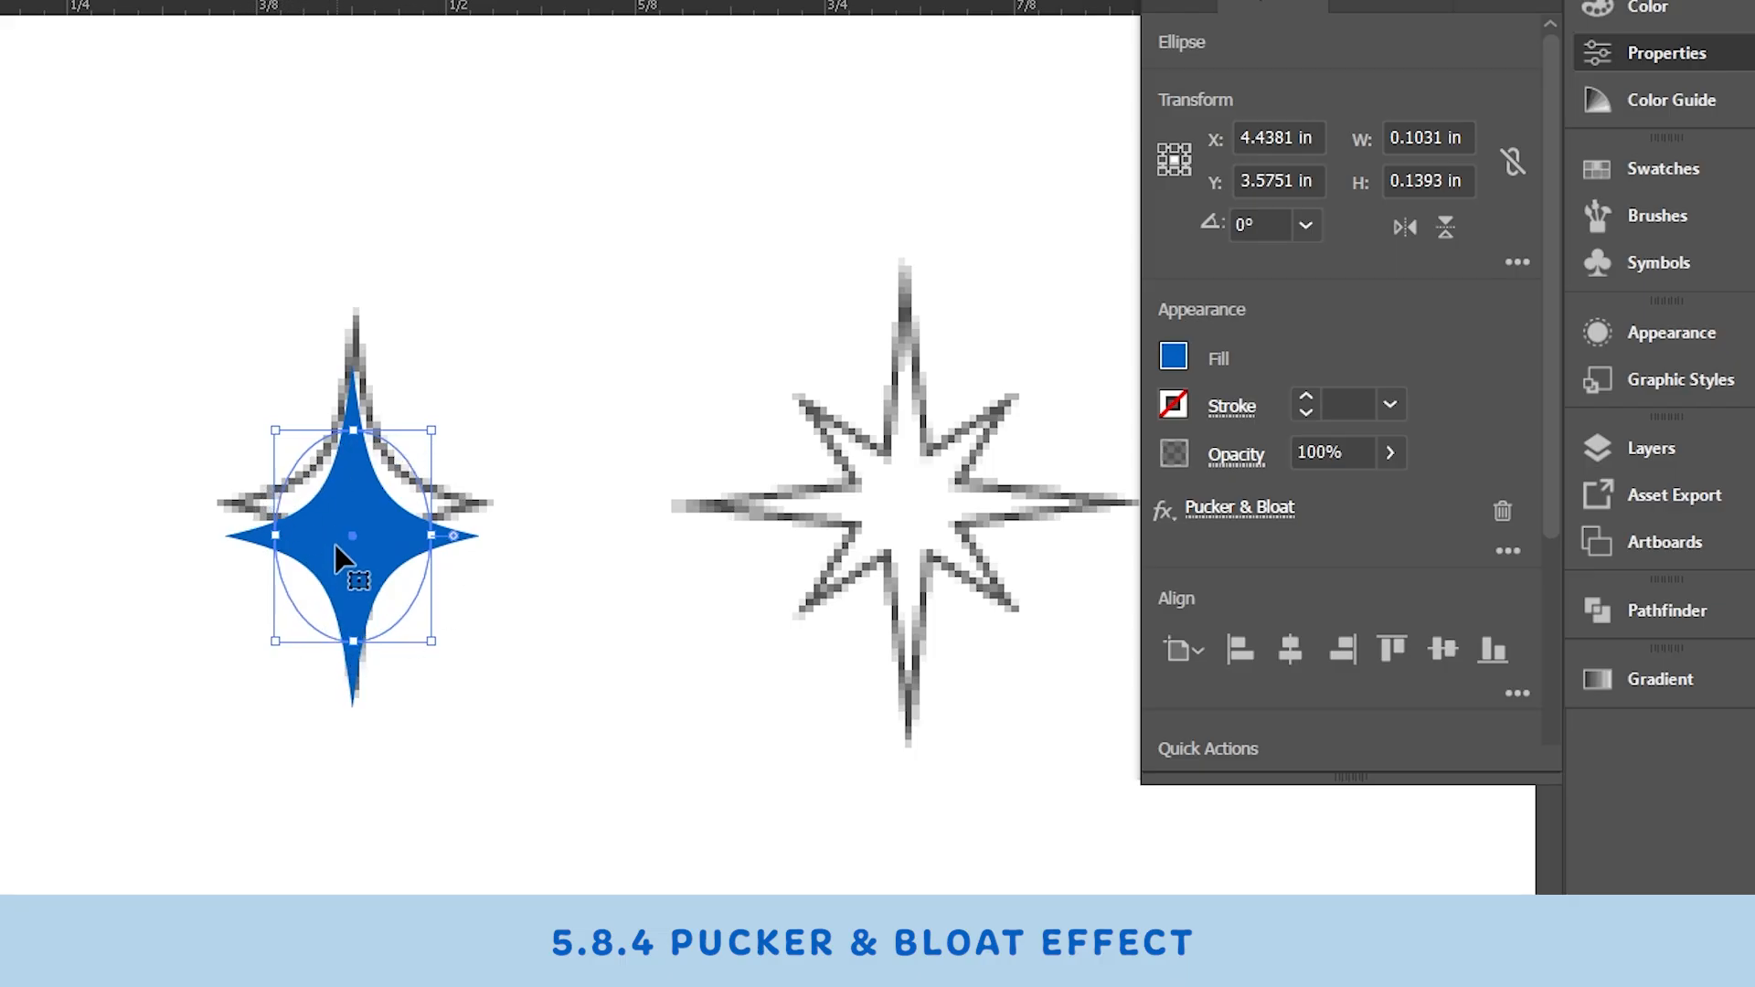
pyautogui.moveTo(340, 565); pyautogui.dragTo(341, 527)
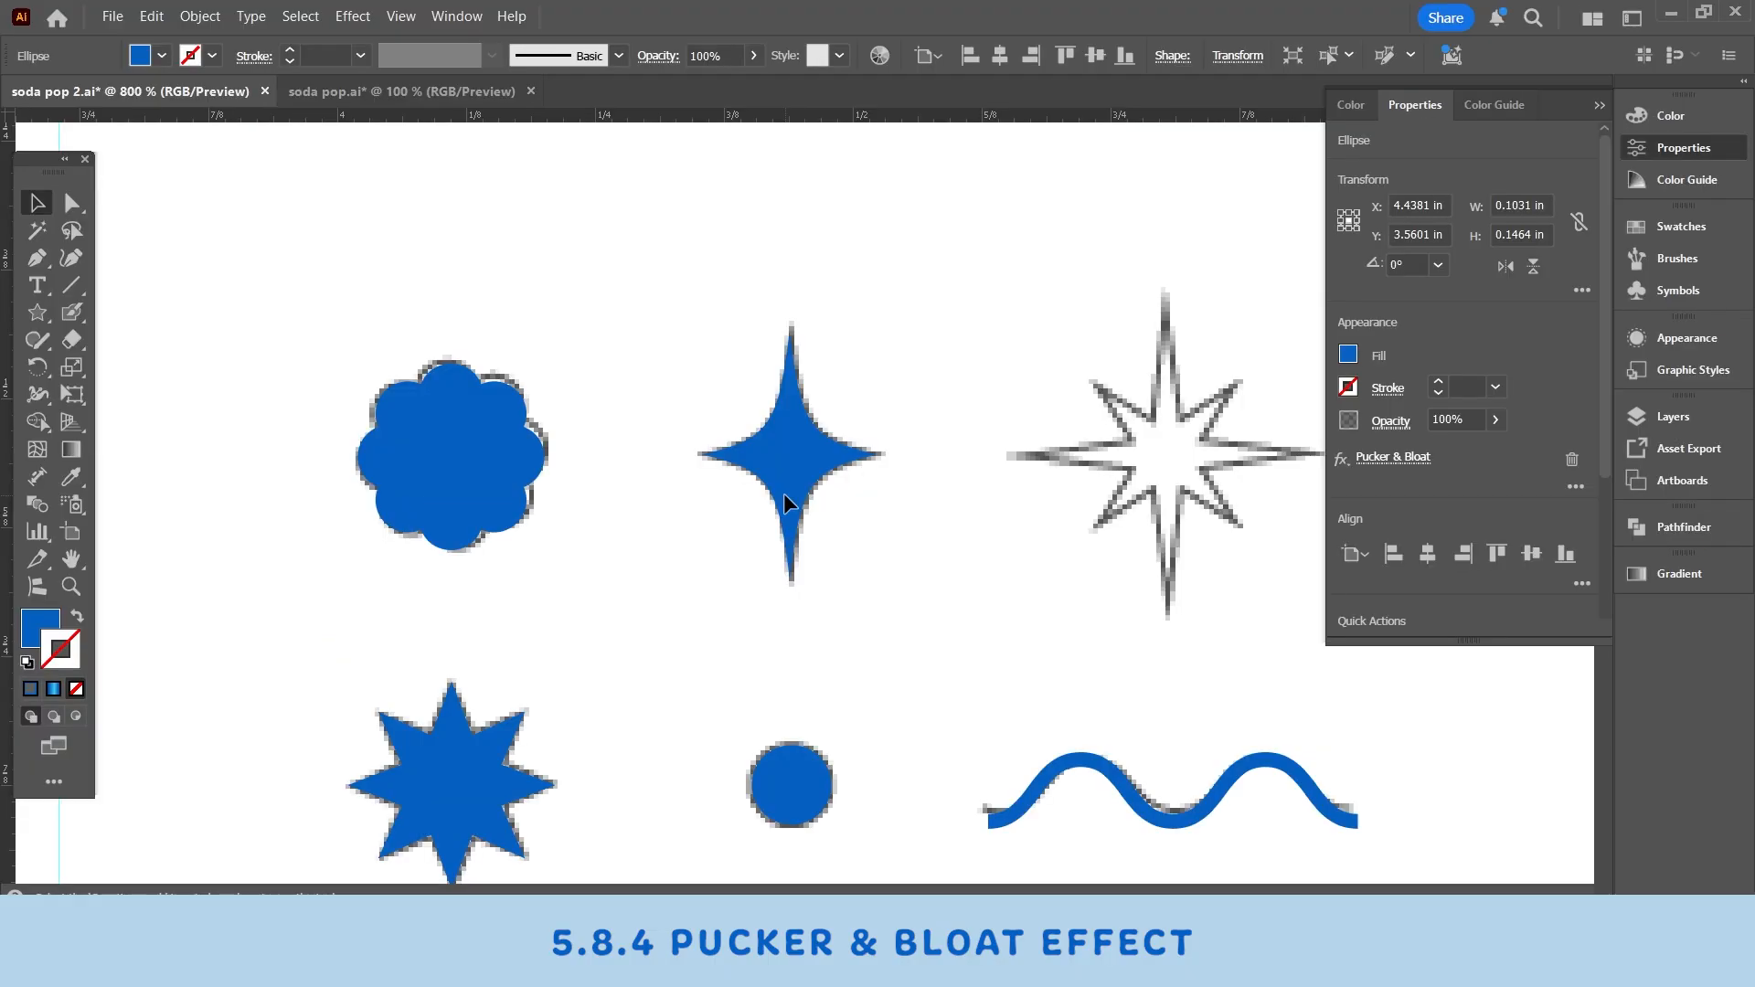
pyautogui.click(981, 514)
pyautogui.moveTo(1001, 469); pyautogui.dragTo(692, 510)
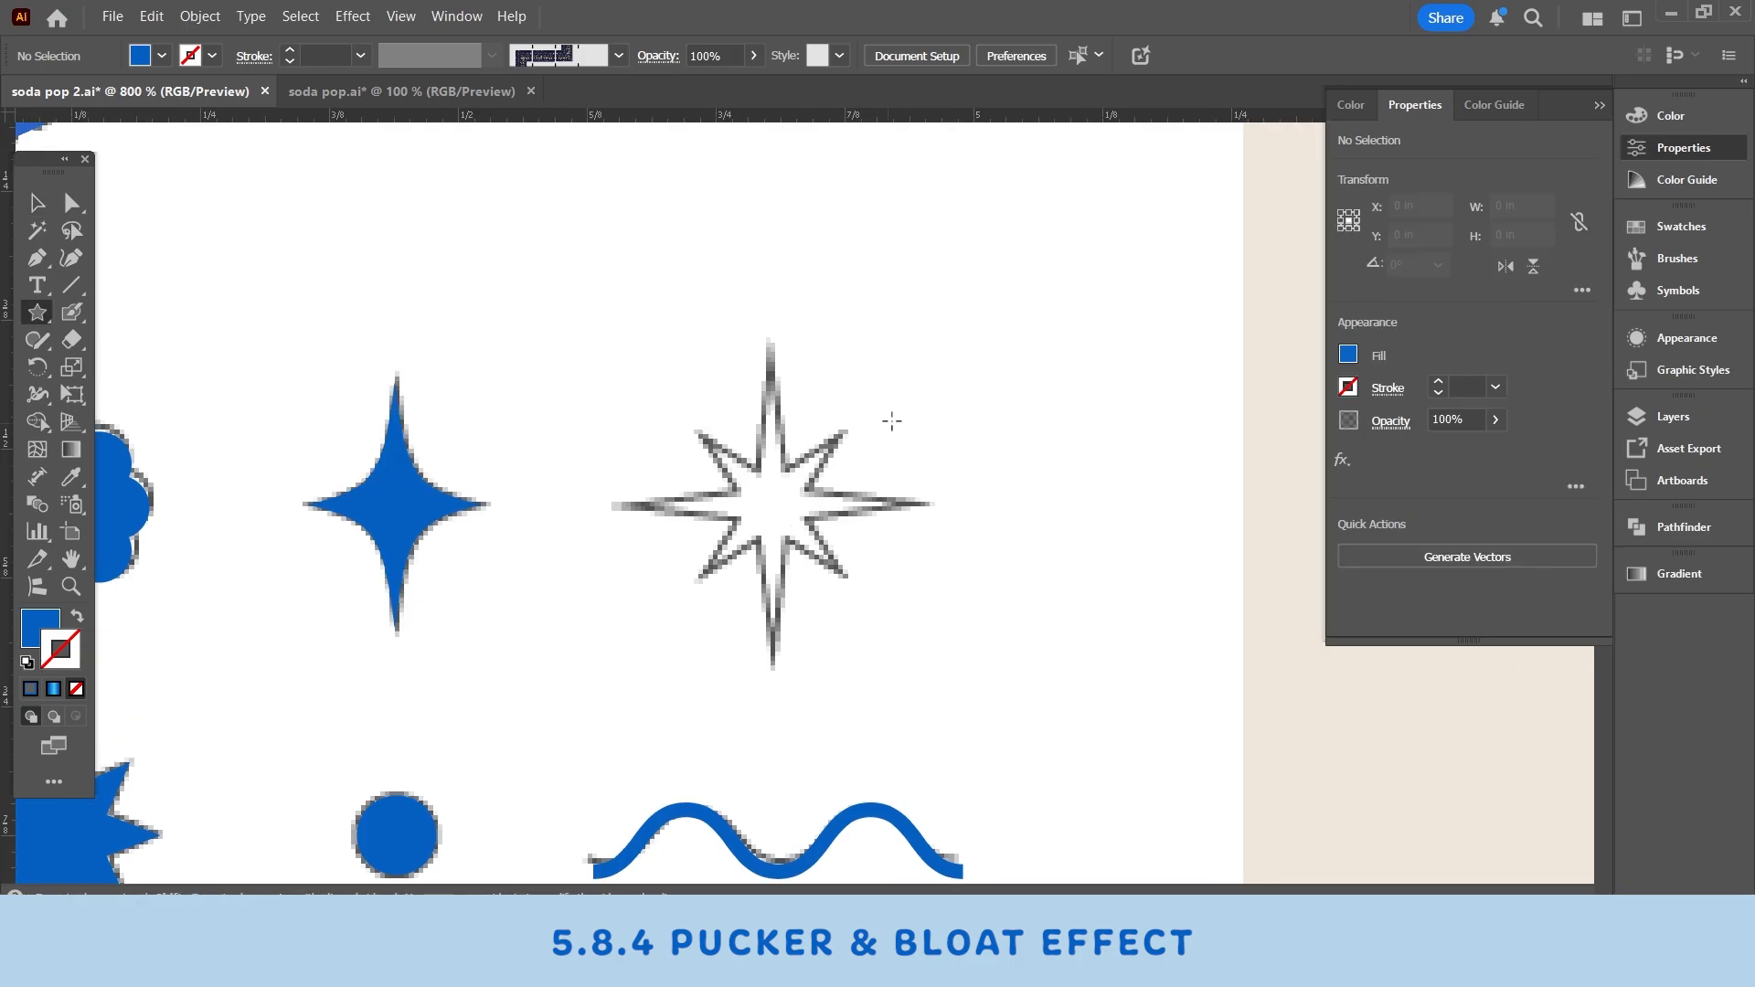
# - Draw a four-pointed star about 0.27 in across with the Star tool
pyautogui.moveTo(982, 438)
pyautogui.mouseDown()
pyautogui.moveTo(1030, 536)
pyautogui.moveTo(973, 578)
pyautogui.moveTo(1018, 561)
pyautogui.moveTo(1045, 517)
pyautogui.moveTo(1033, 553)
pyautogui.moveTo(1051, 538)
pyautogui.moveTo(1028, 551)
pyautogui.moveTo(1058, 532)
pyautogui.mouseUp()
pyautogui.press('Up')
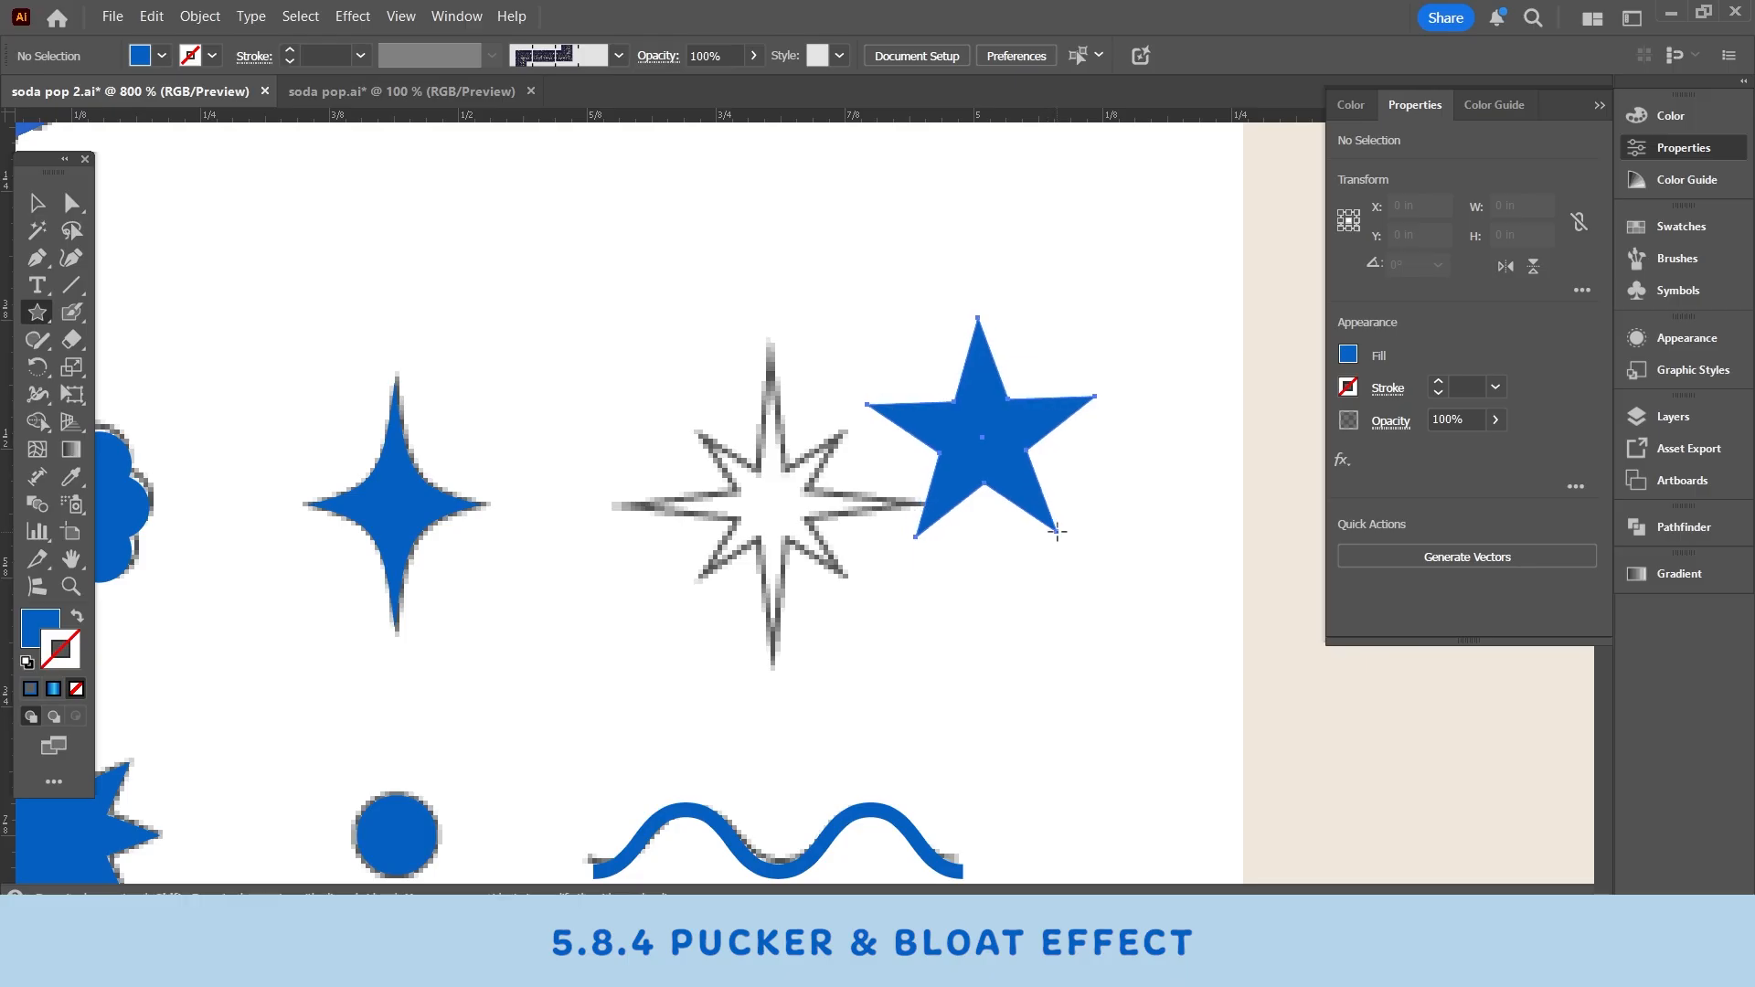
pyautogui.scroll(-1, 1058, 531)
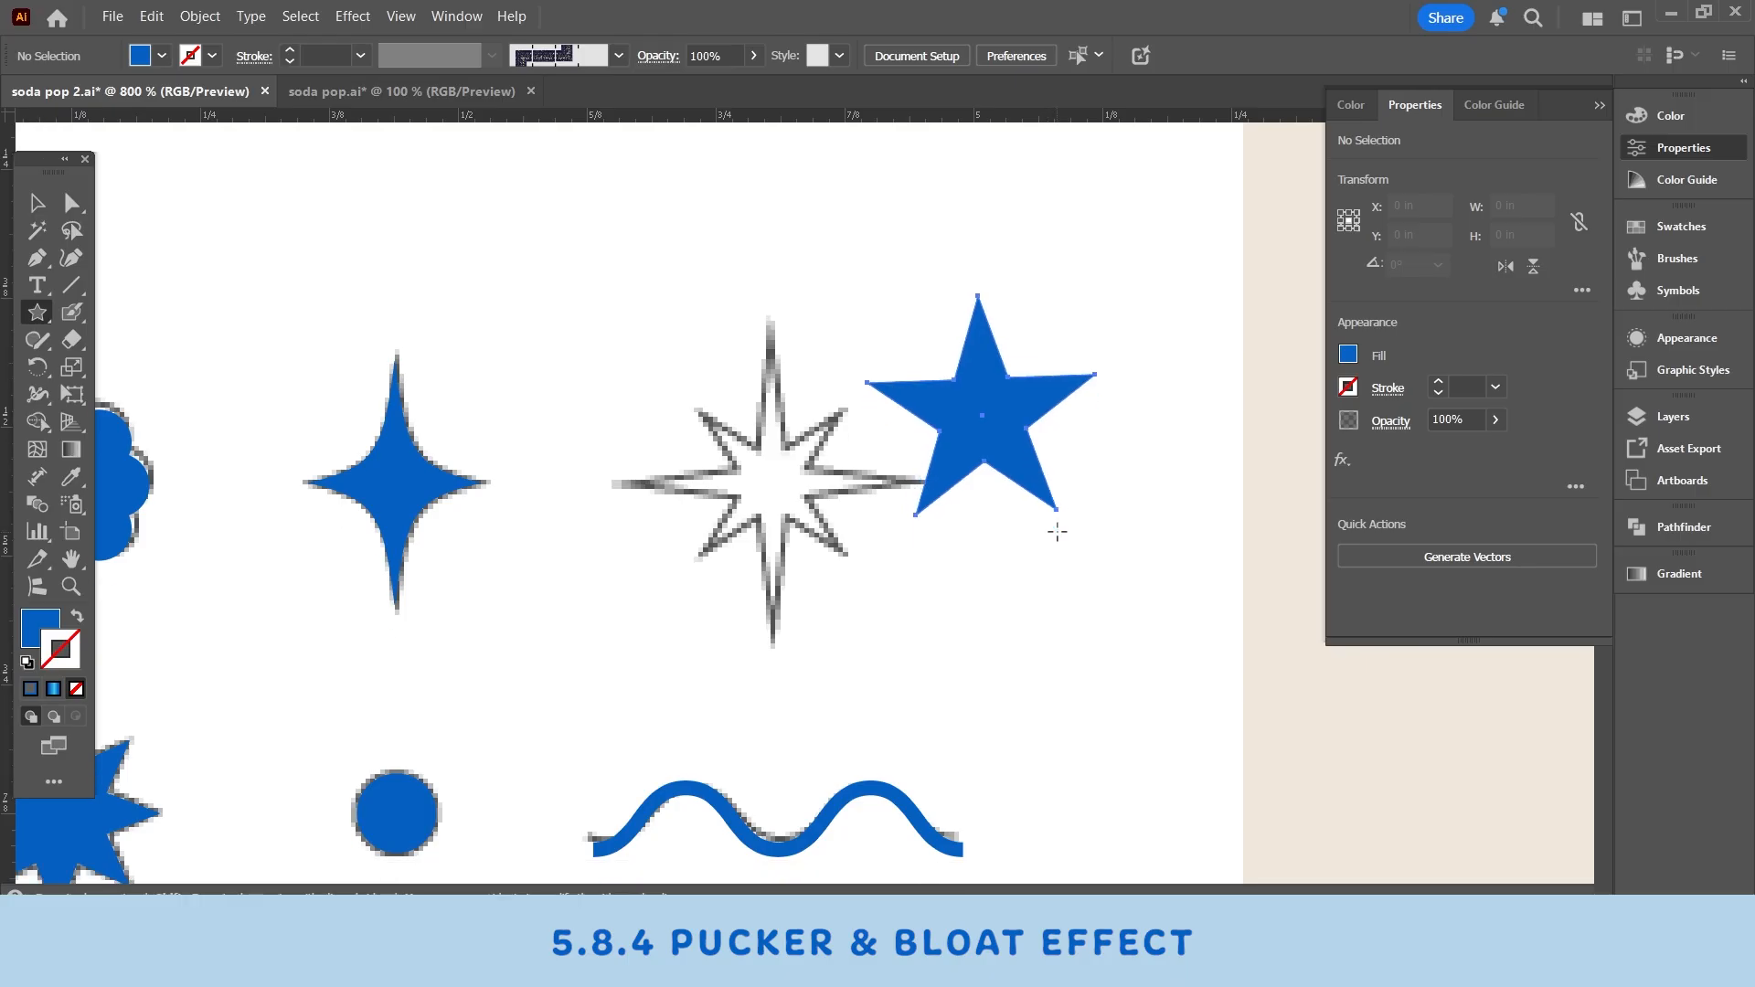
pyautogui.press('Down')
pyautogui.moveTo(1059, 488)
pyautogui.mouseDown()
pyautogui.moveTo(1056, 509)
pyautogui.moveTo(1053, 494)
pyautogui.mouseUp()
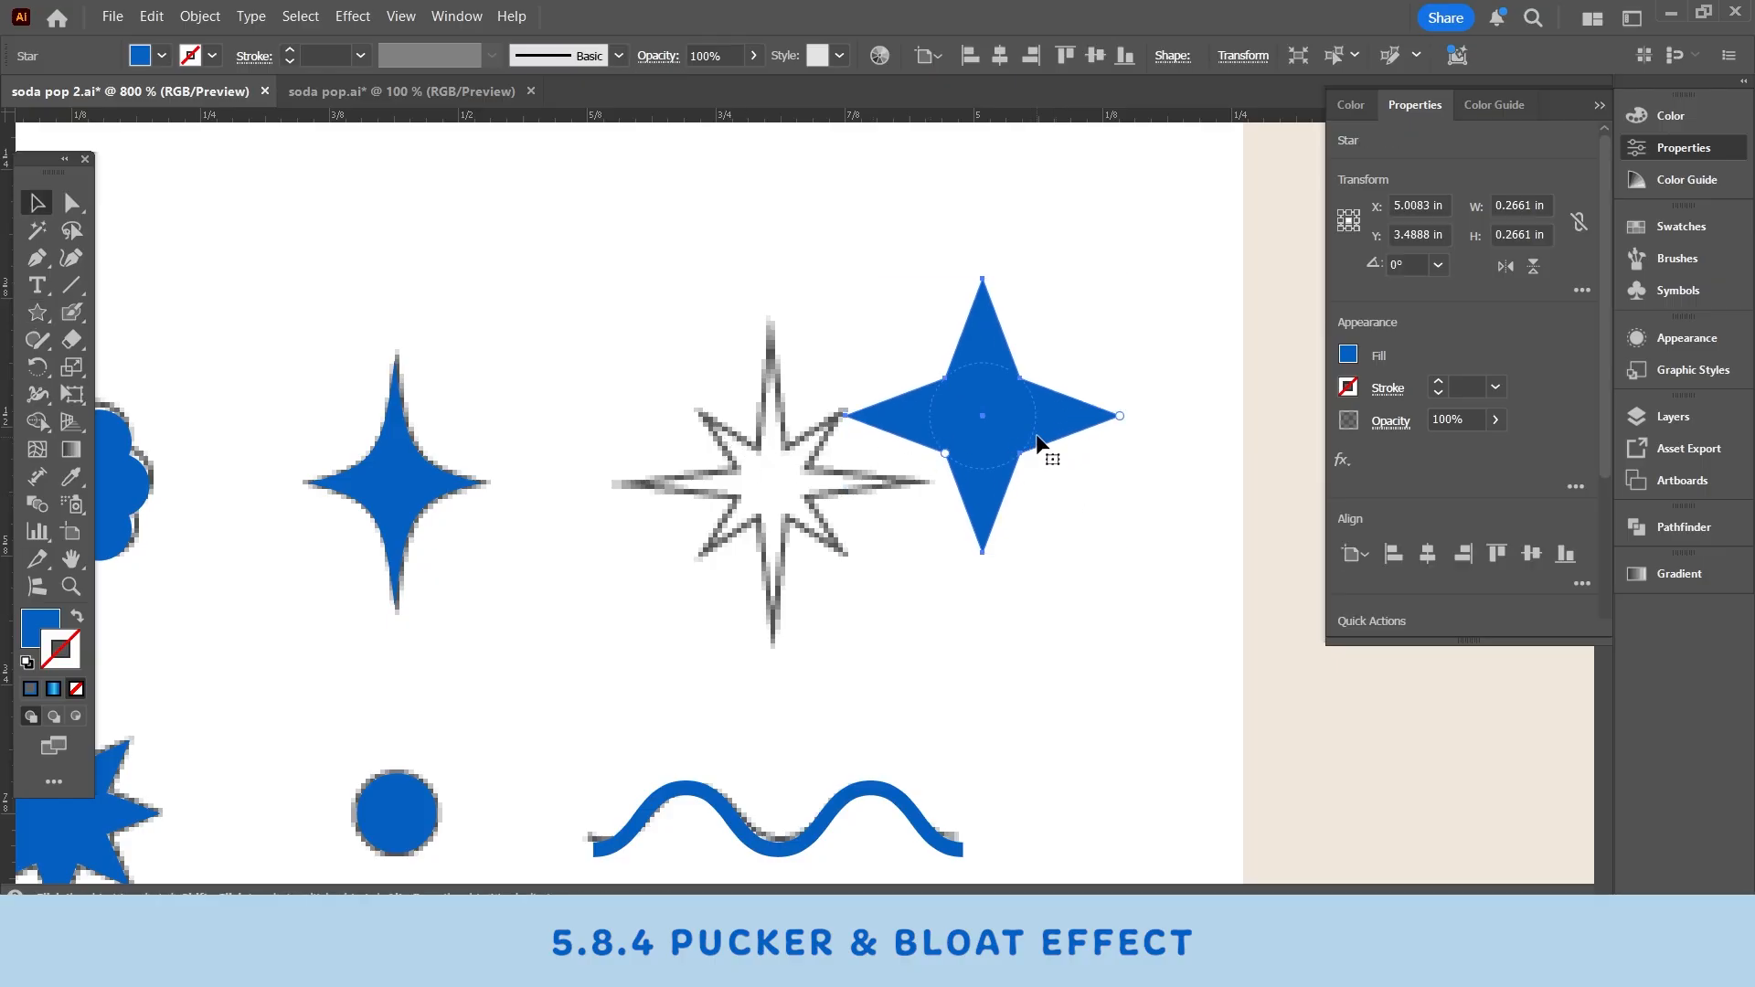
# - Move the four-pointed star onto the eight-pointed outline and pull its inner radius in to thin the points
pyautogui.press('v')
pyautogui.moveTo(992, 423)
pyautogui.mouseDown()
pyautogui.moveTo(781, 524)
pyautogui.moveTo(786, 489)
pyautogui.moveTo(933, 509)
pyautogui.moveTo(782, 491)
pyautogui.mouseUp()
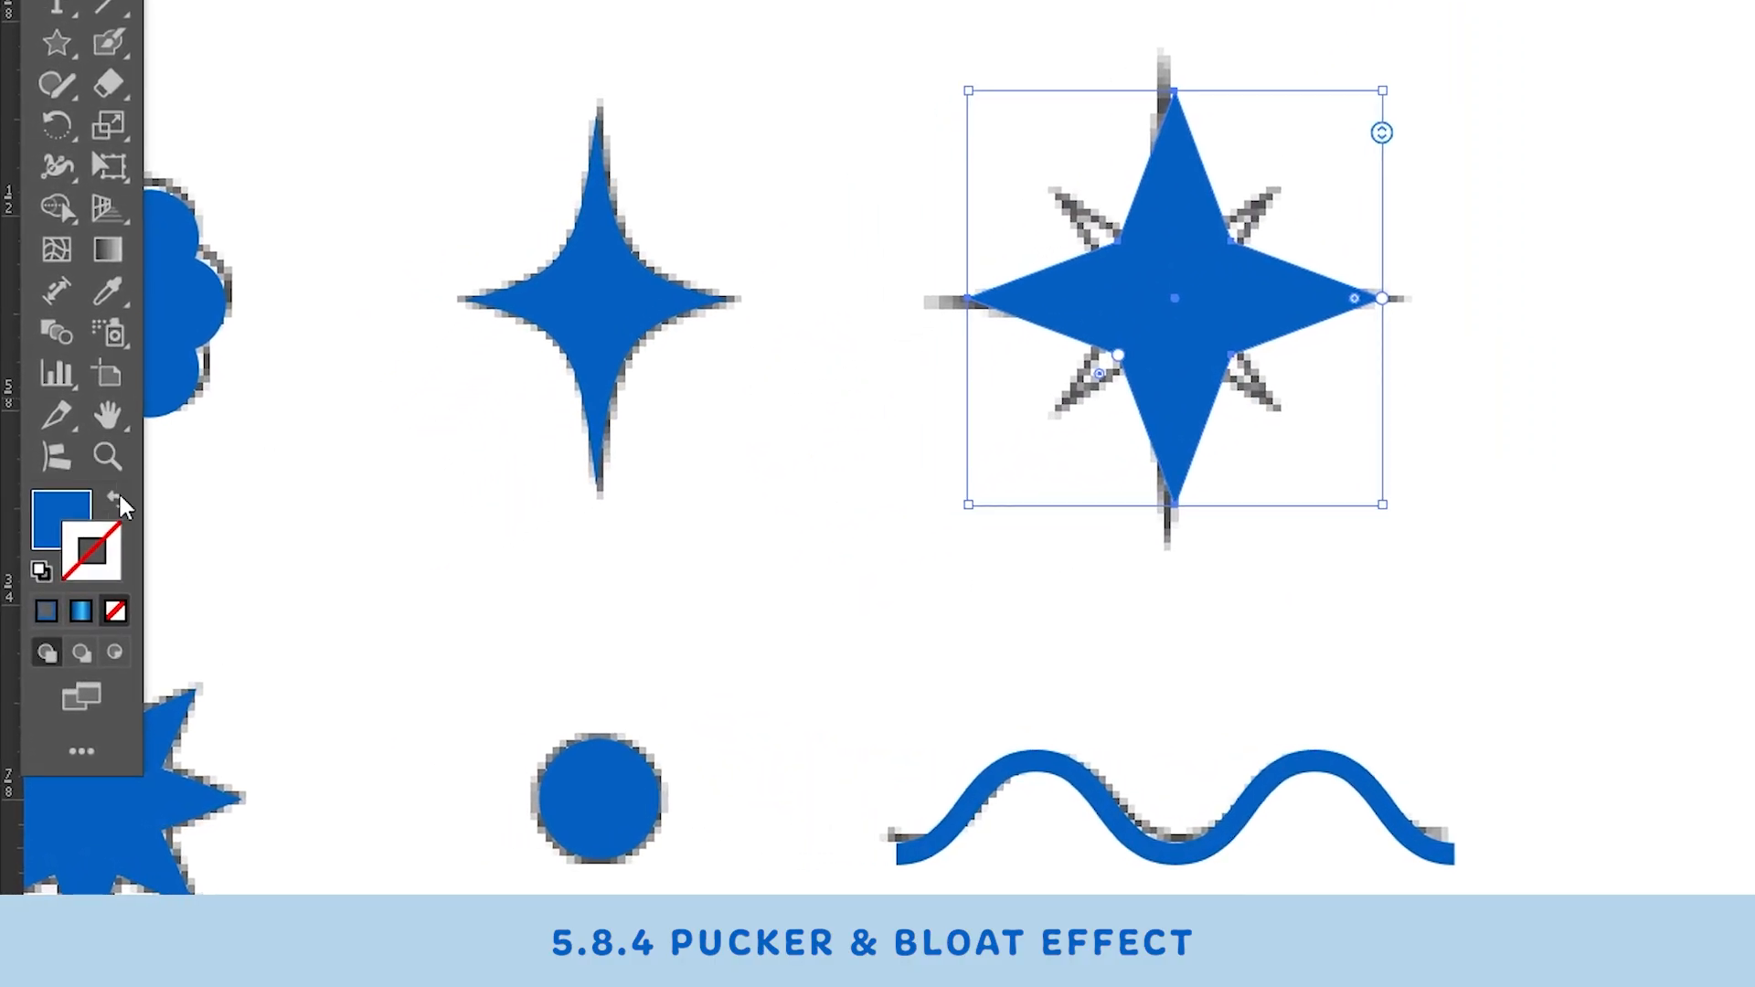
pyautogui.click(113, 510)
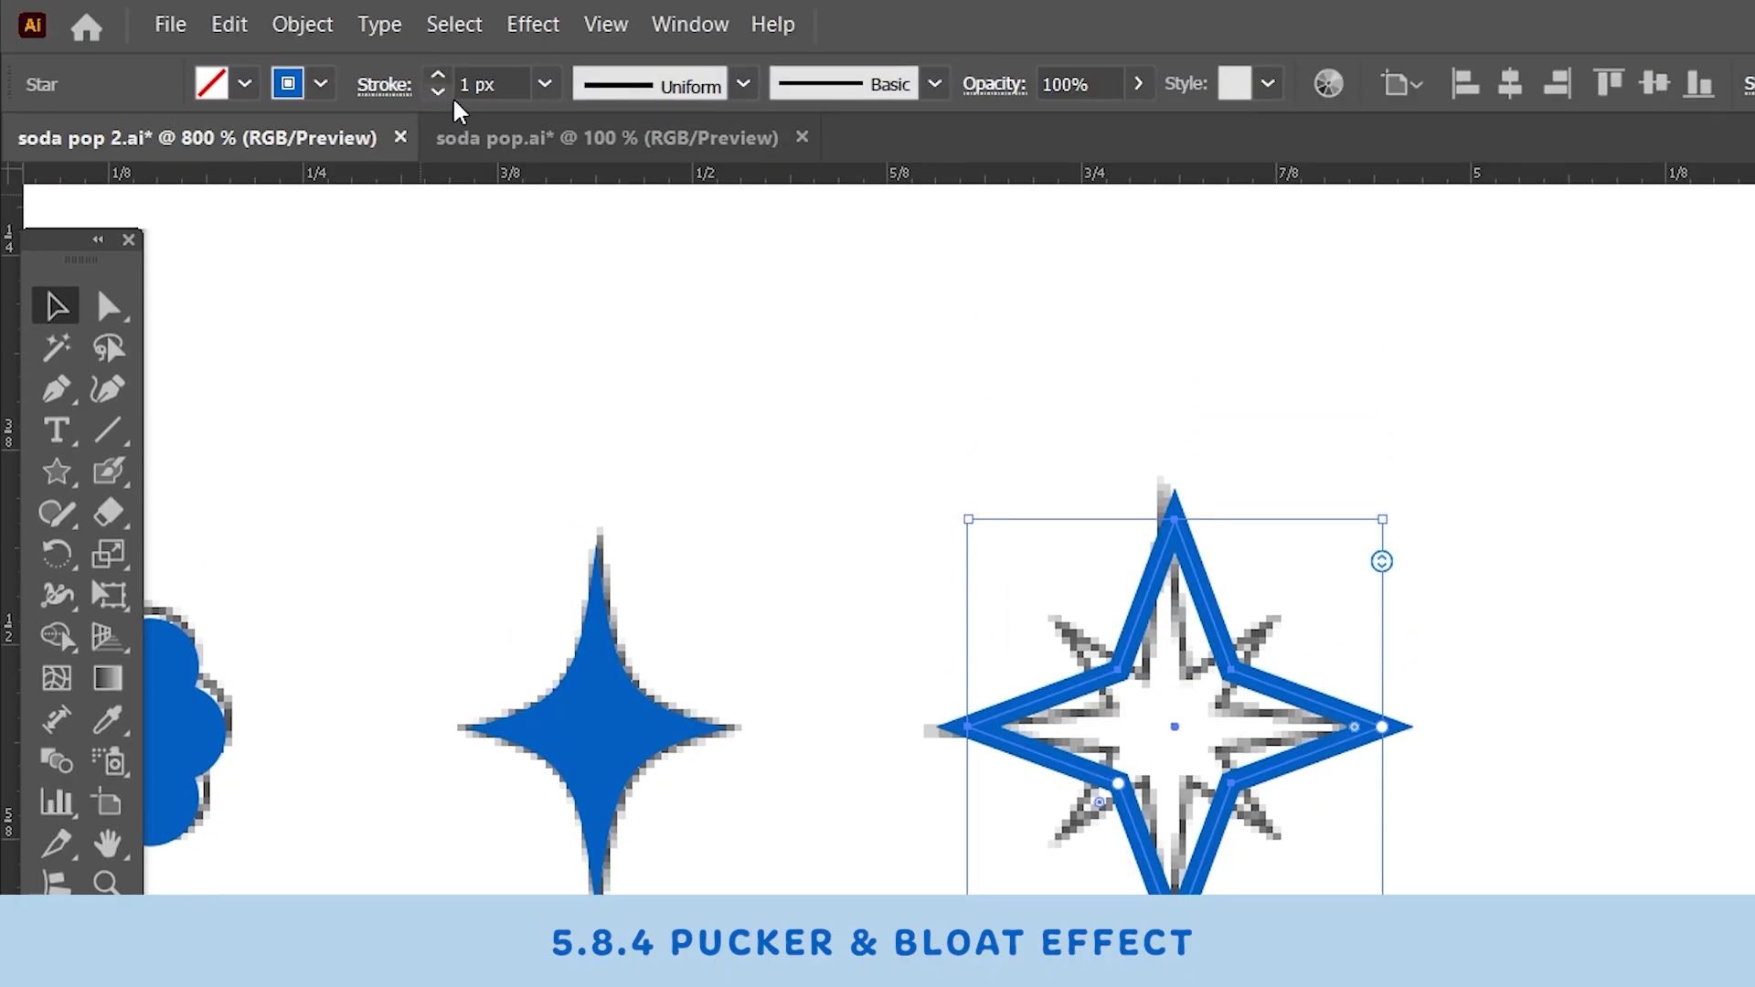
pyautogui.click(439, 93)
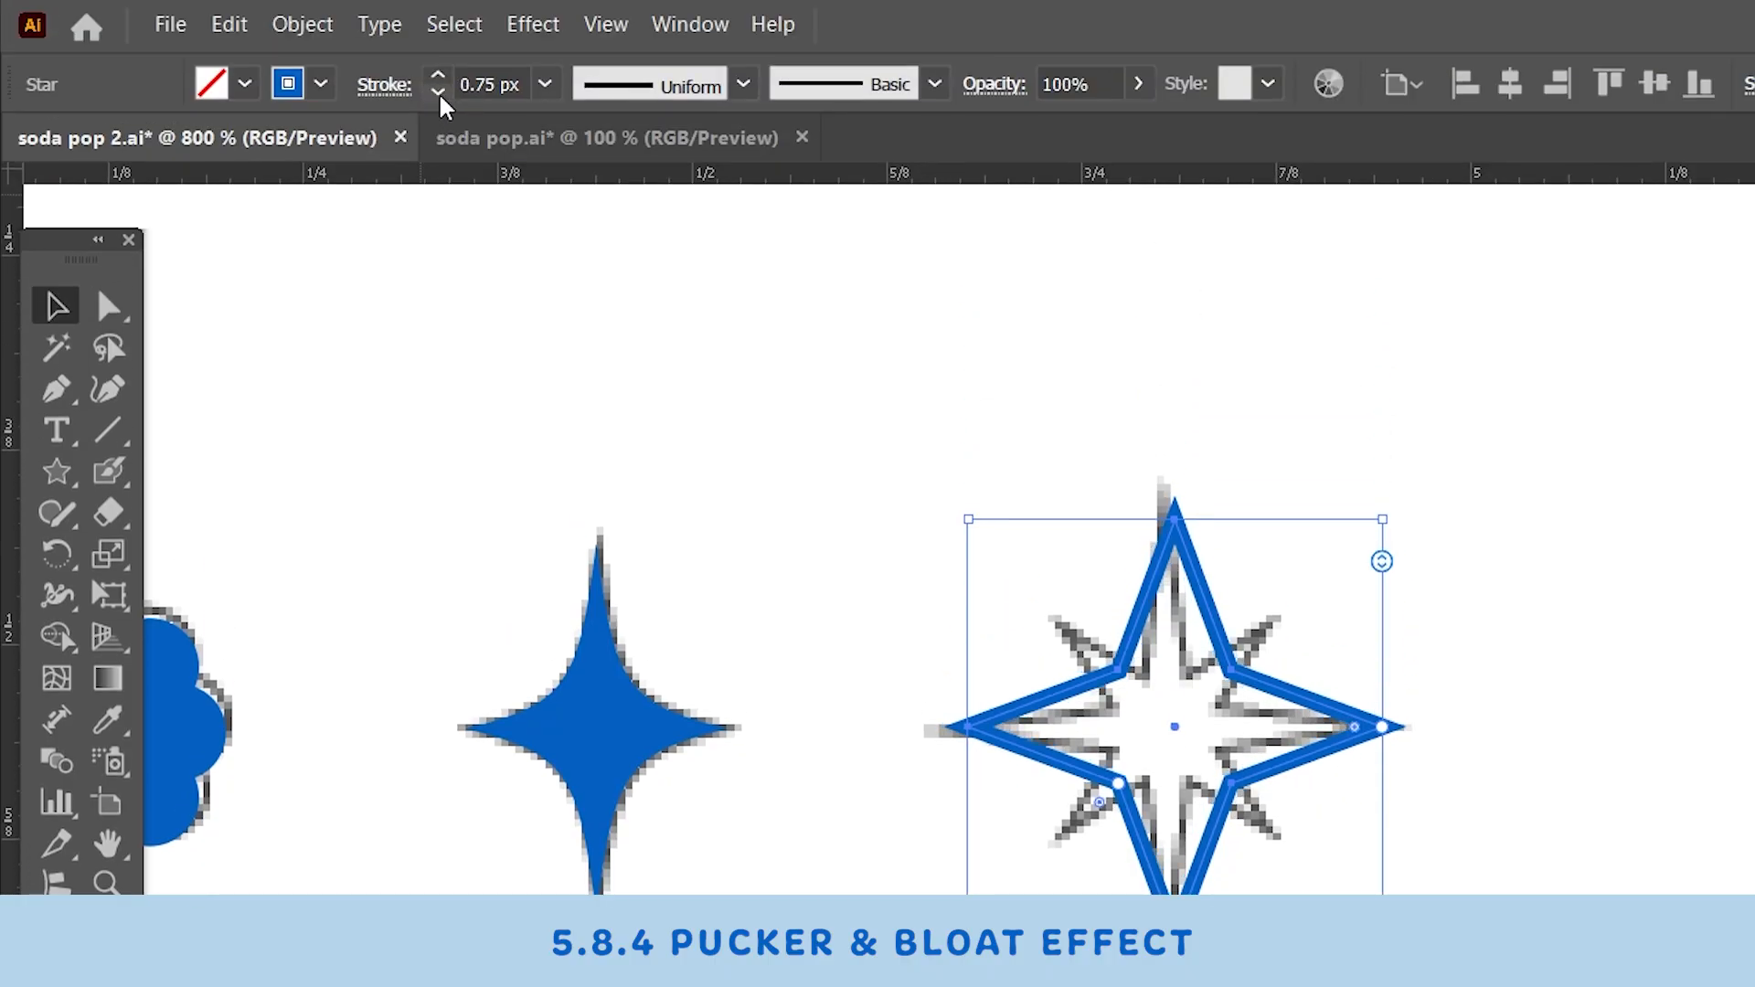
pyautogui.click(438, 92)
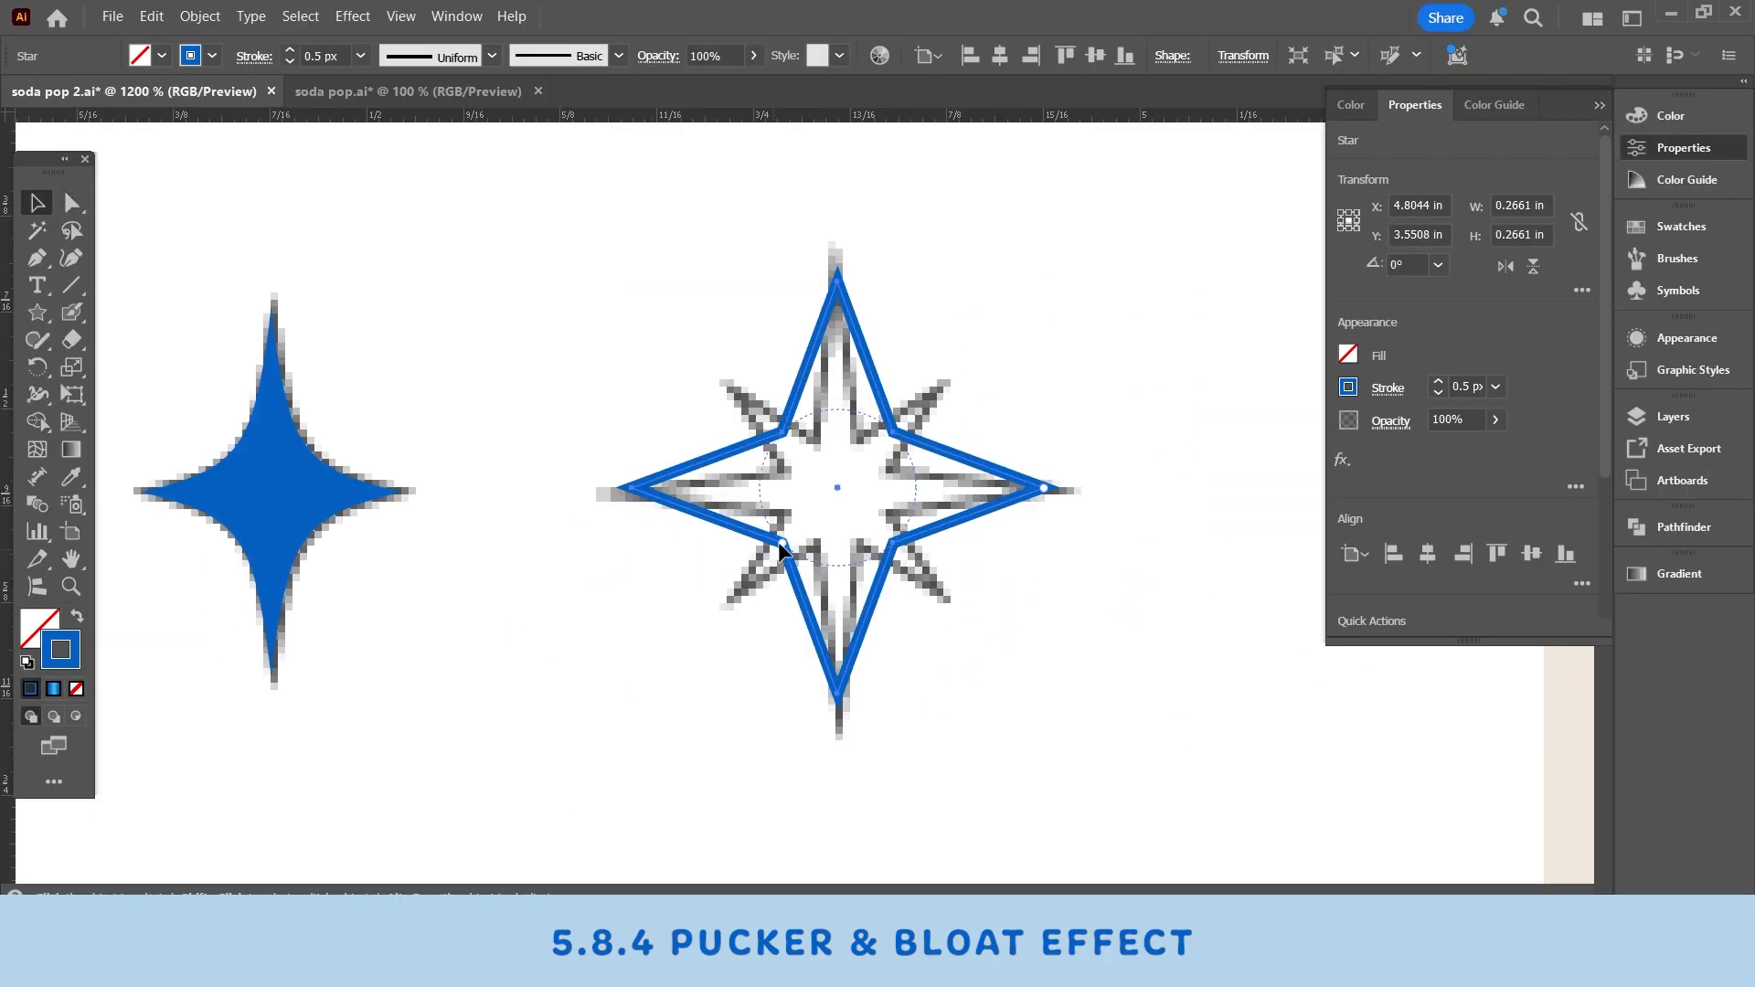
pyautogui.moveTo(779, 541); pyautogui.dragTo(798, 503)
pyautogui.click(76, 618)
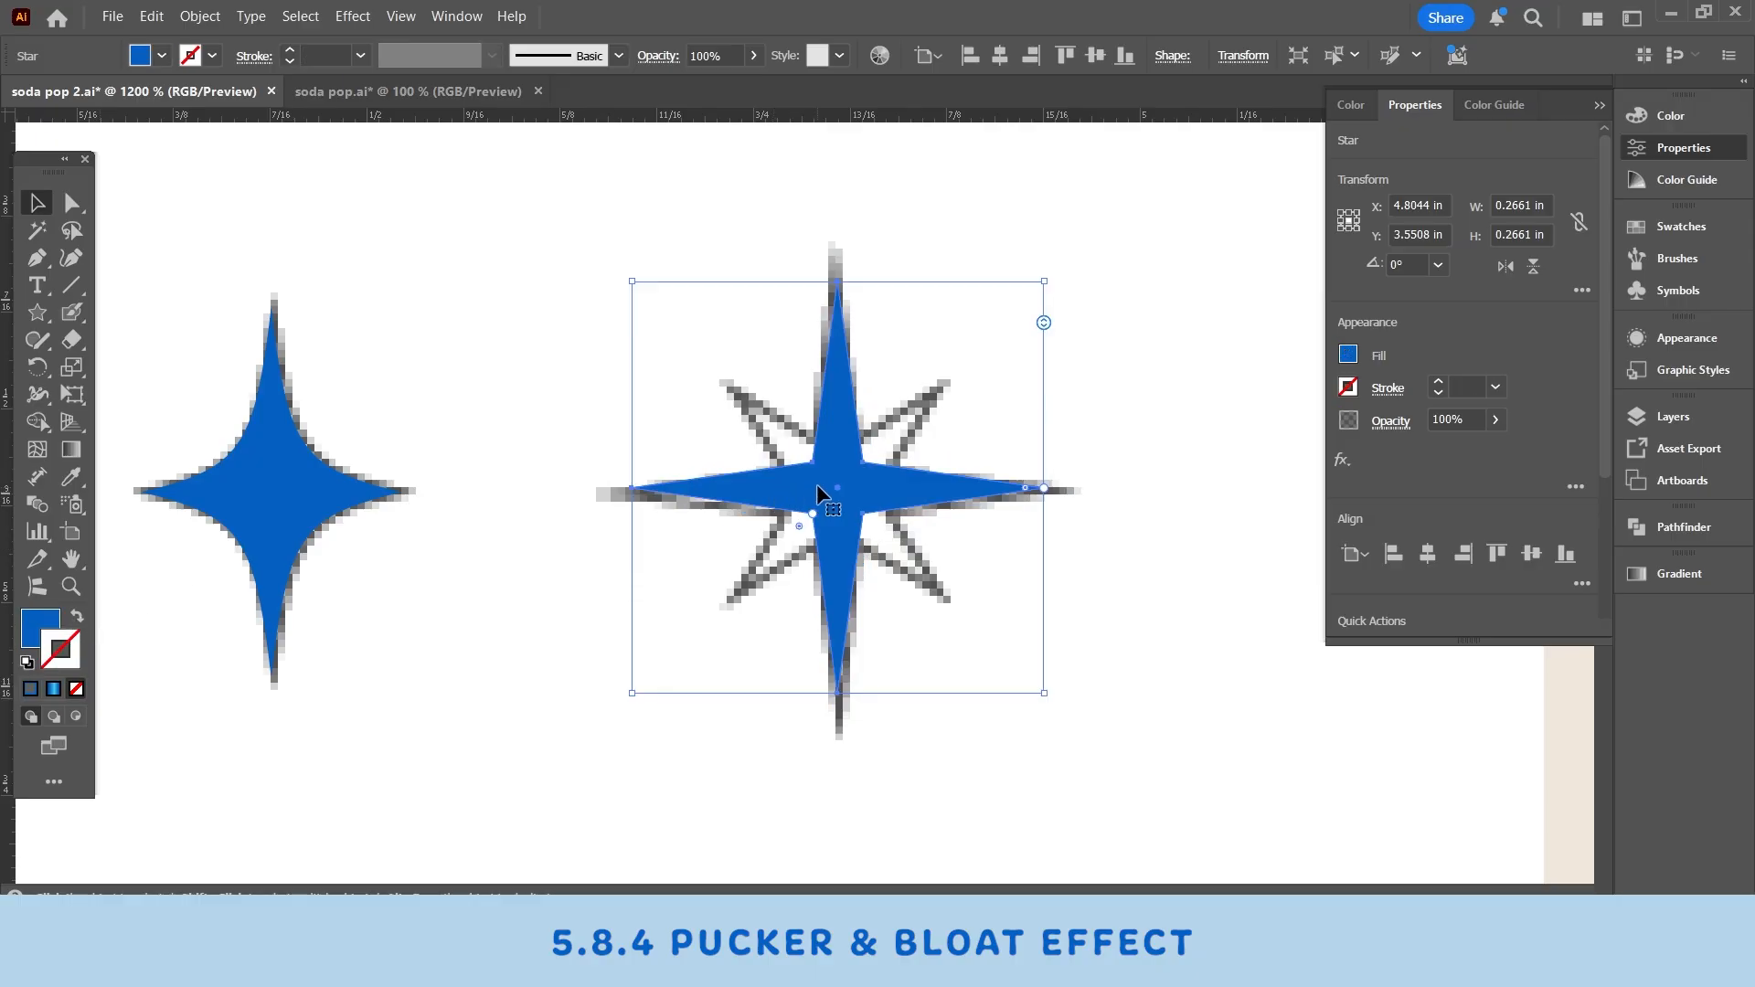
# - Duplicate the four-pointed star, rotate the copy 45°, and scale it to about 0.15 in over the original's center
pyautogui.moveTo(815, 484); pyautogui.dragTo(1067, 510)
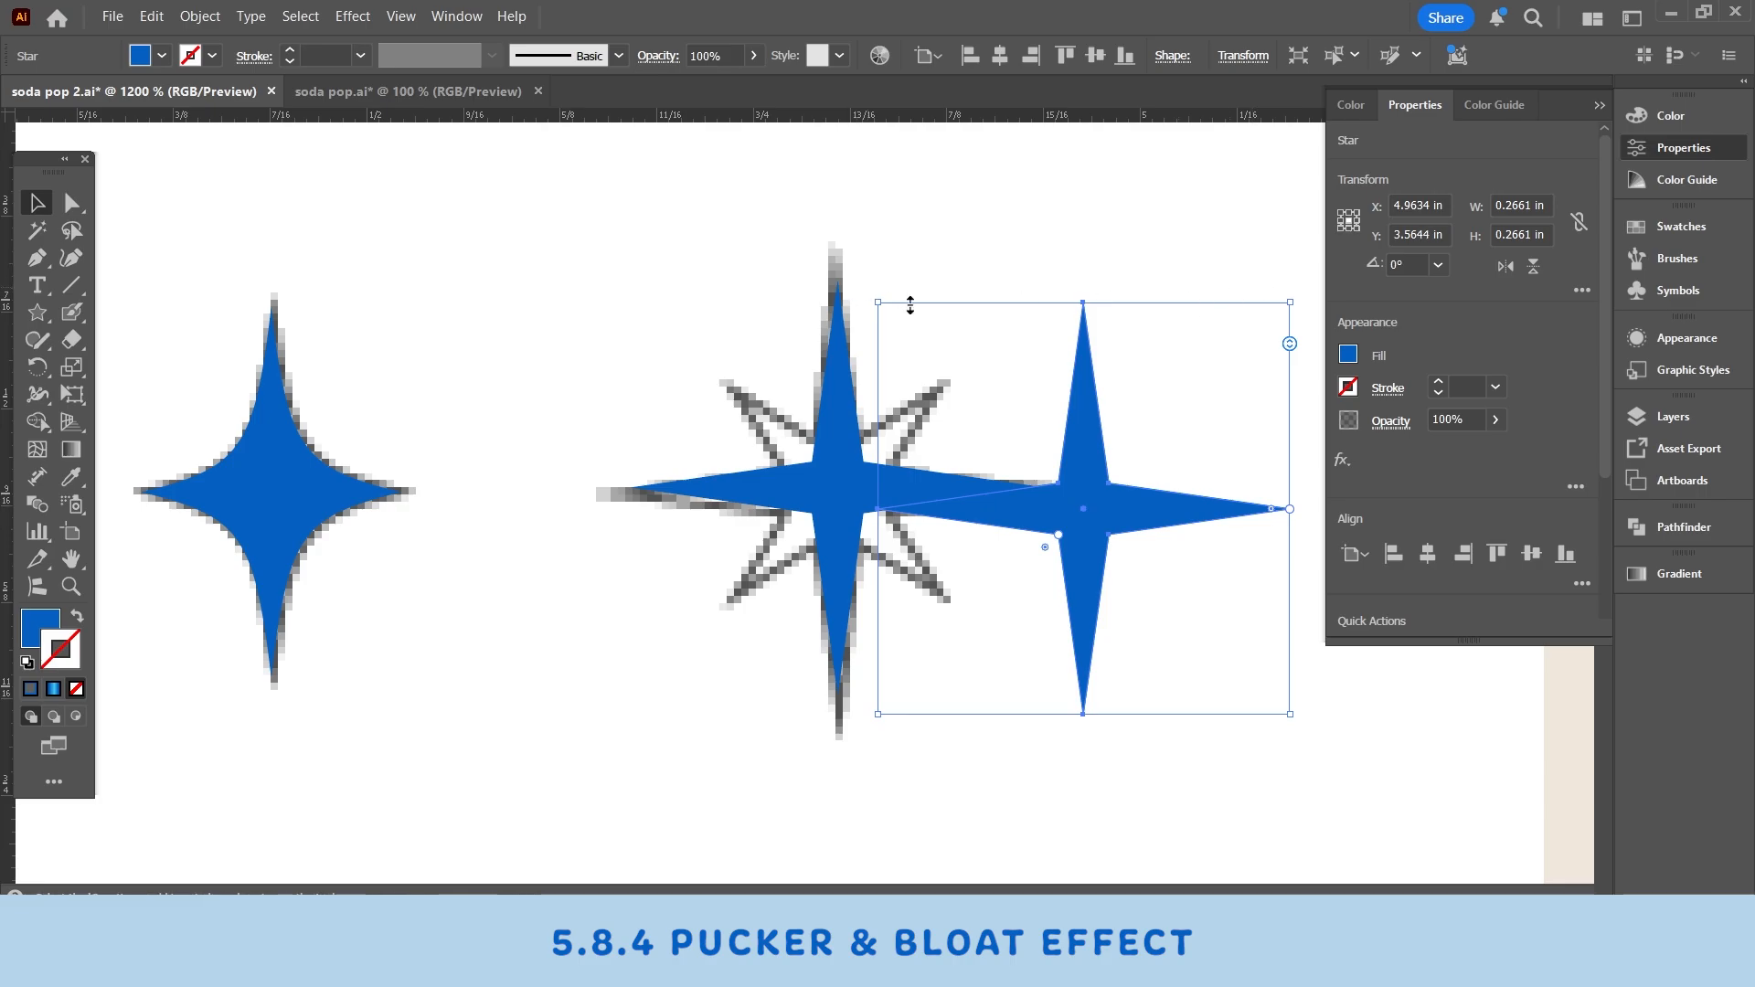
pyautogui.moveTo(875, 295); pyautogui.dragTo(1039, 215)
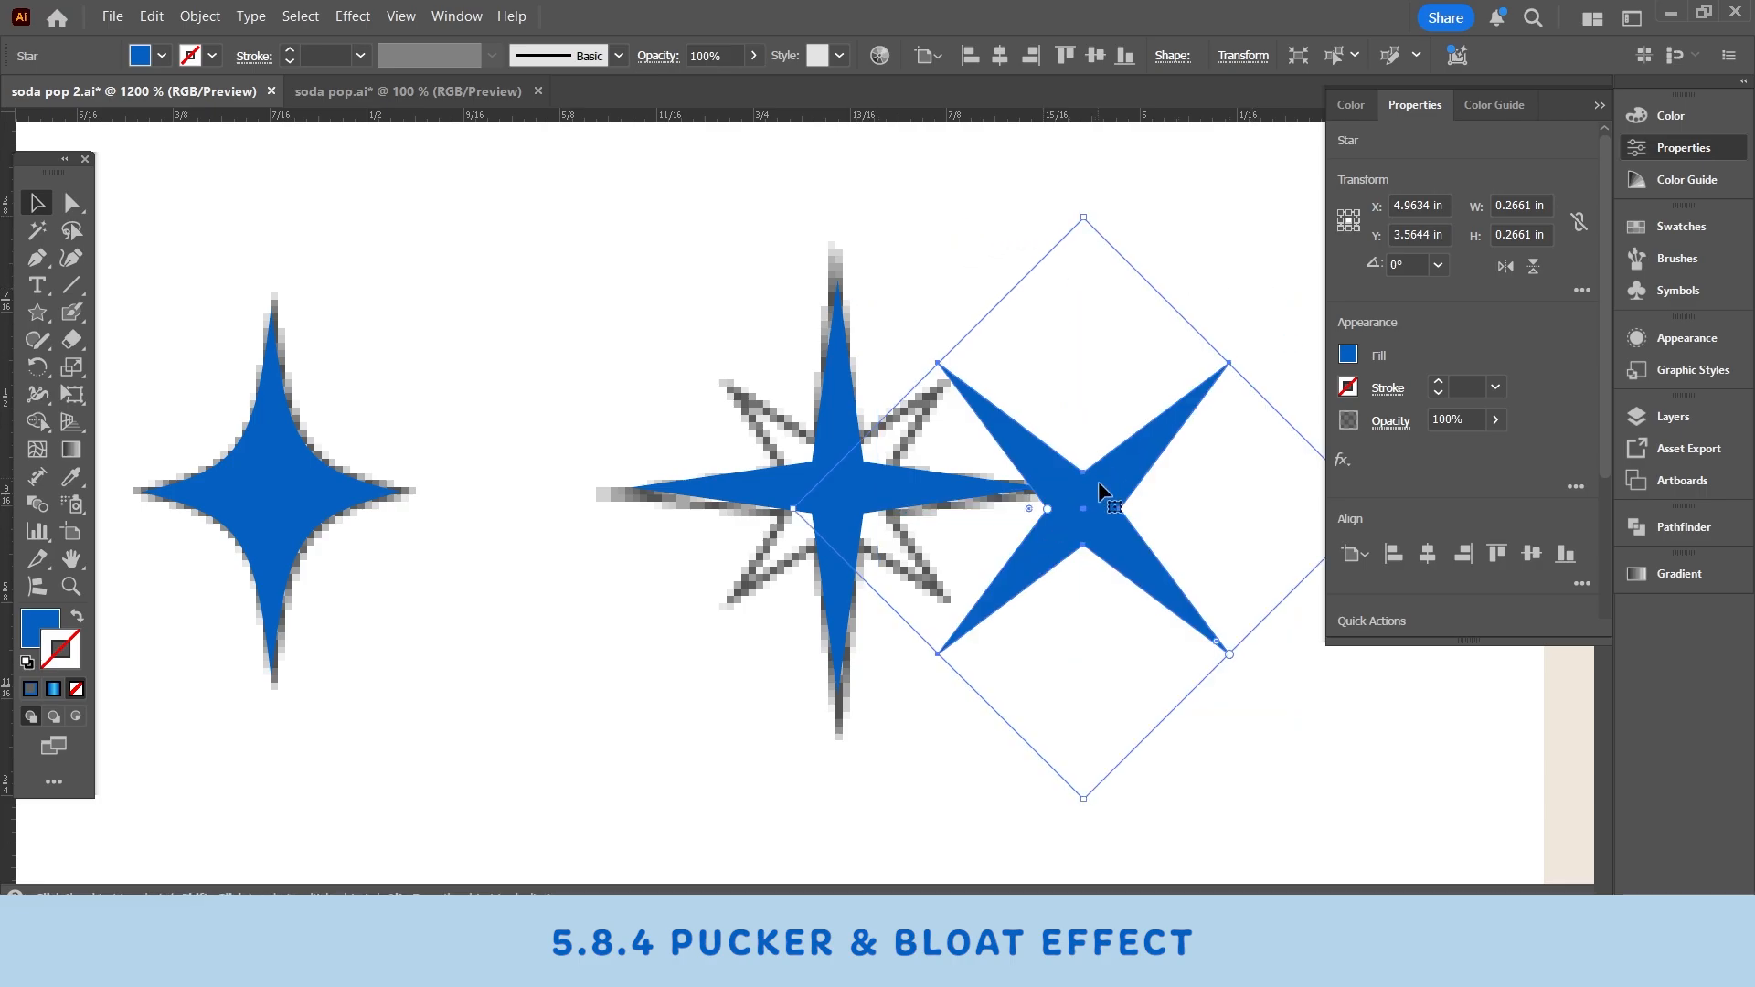
pyautogui.moveTo(1104, 491); pyautogui.dragTo(854, 477)
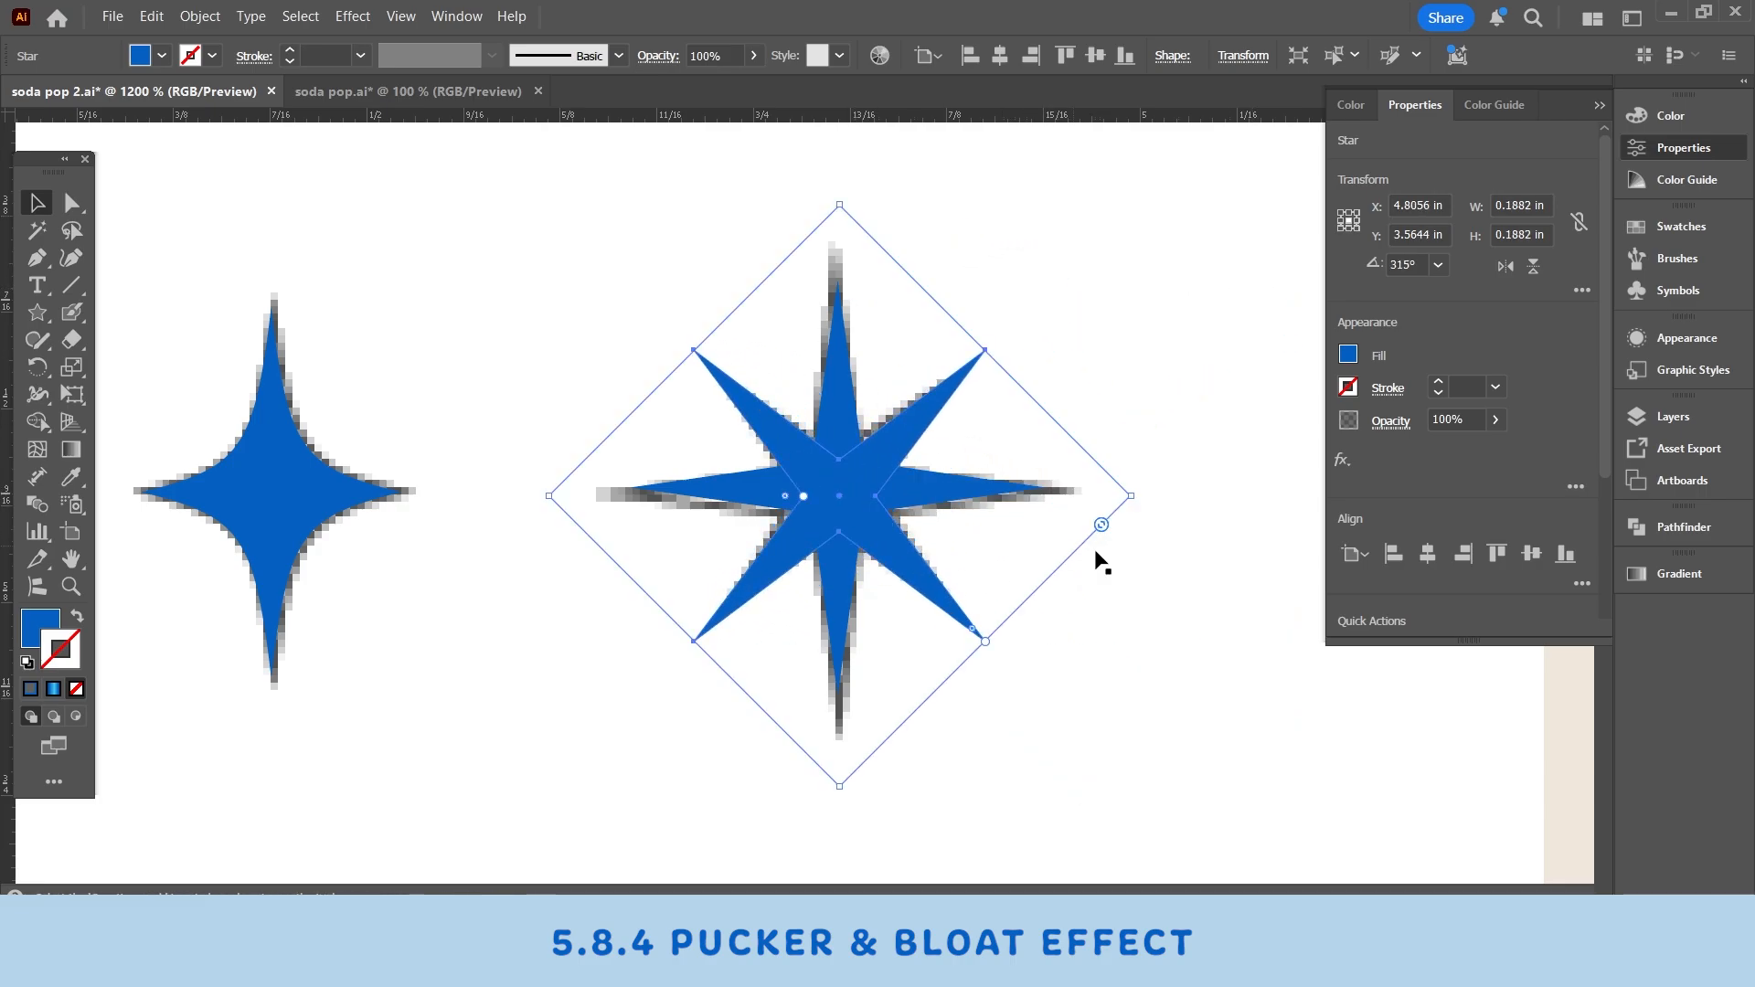
pyautogui.moveTo(1134, 499); pyautogui.dragTo(1072, 499)
pyautogui.moveTo(787, 496); pyautogui.dragTo(779, 497)
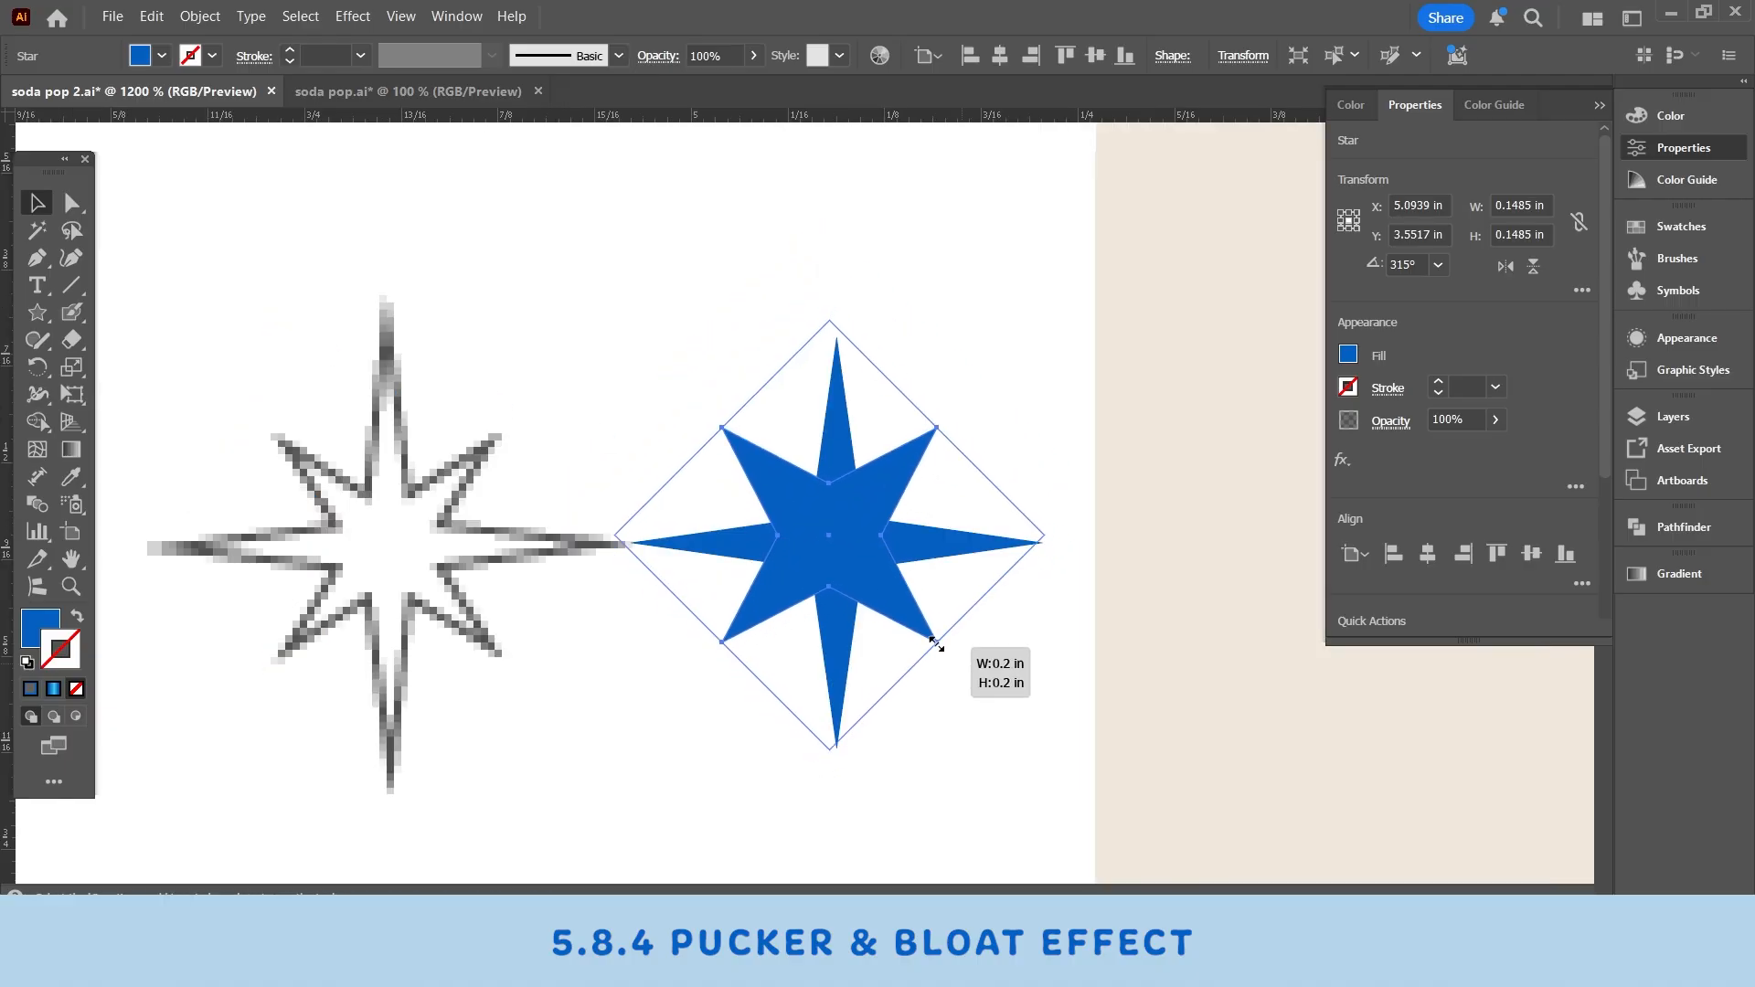
# - Select both four-pointed stars and align their horizontal and vertical centers
pyautogui.moveTo(936, 644); pyautogui.dragTo(923, 629)
pyautogui.keyDown('shift'); pyautogui.click(925, 549); pyautogui.keyUp('shift')
pyautogui.click(922, 552)
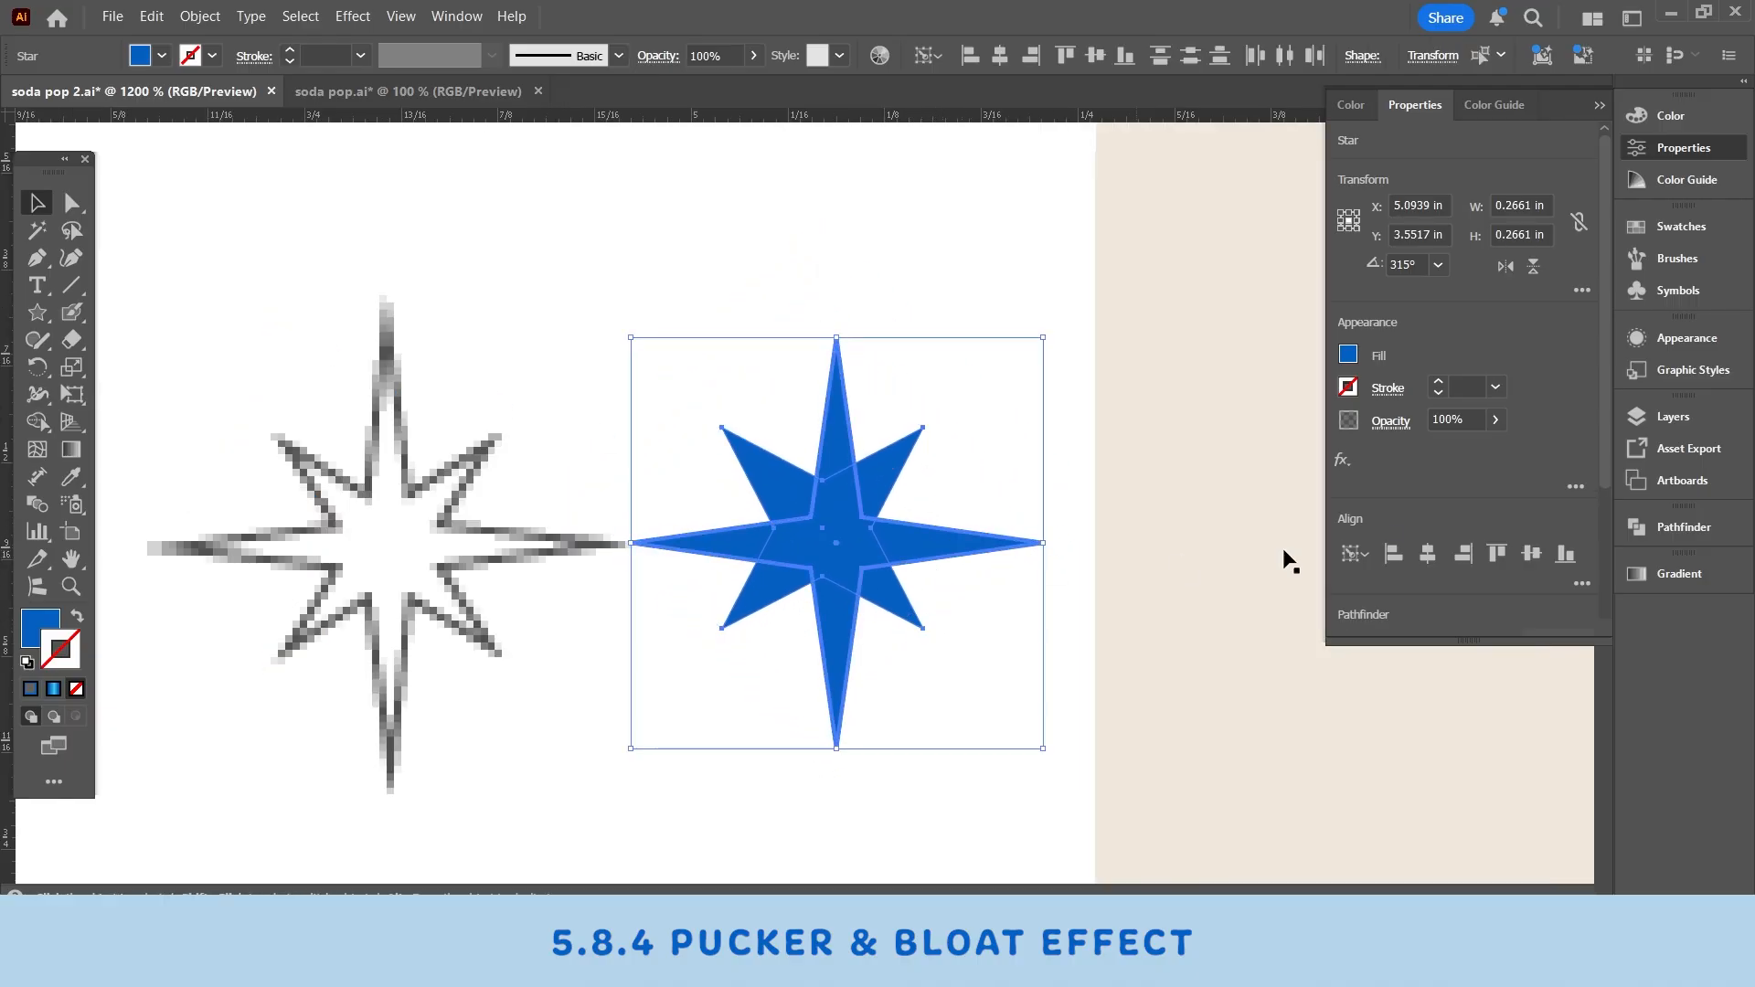
pyautogui.click(1434, 558)
pyautogui.click(1531, 555)
pyautogui.click(1409, 681)
# - Unite the two stars into a single eight-pointed shape with Pathfinder
pyautogui.moveTo(965, 516); pyautogui.dragTo(1124, 539)
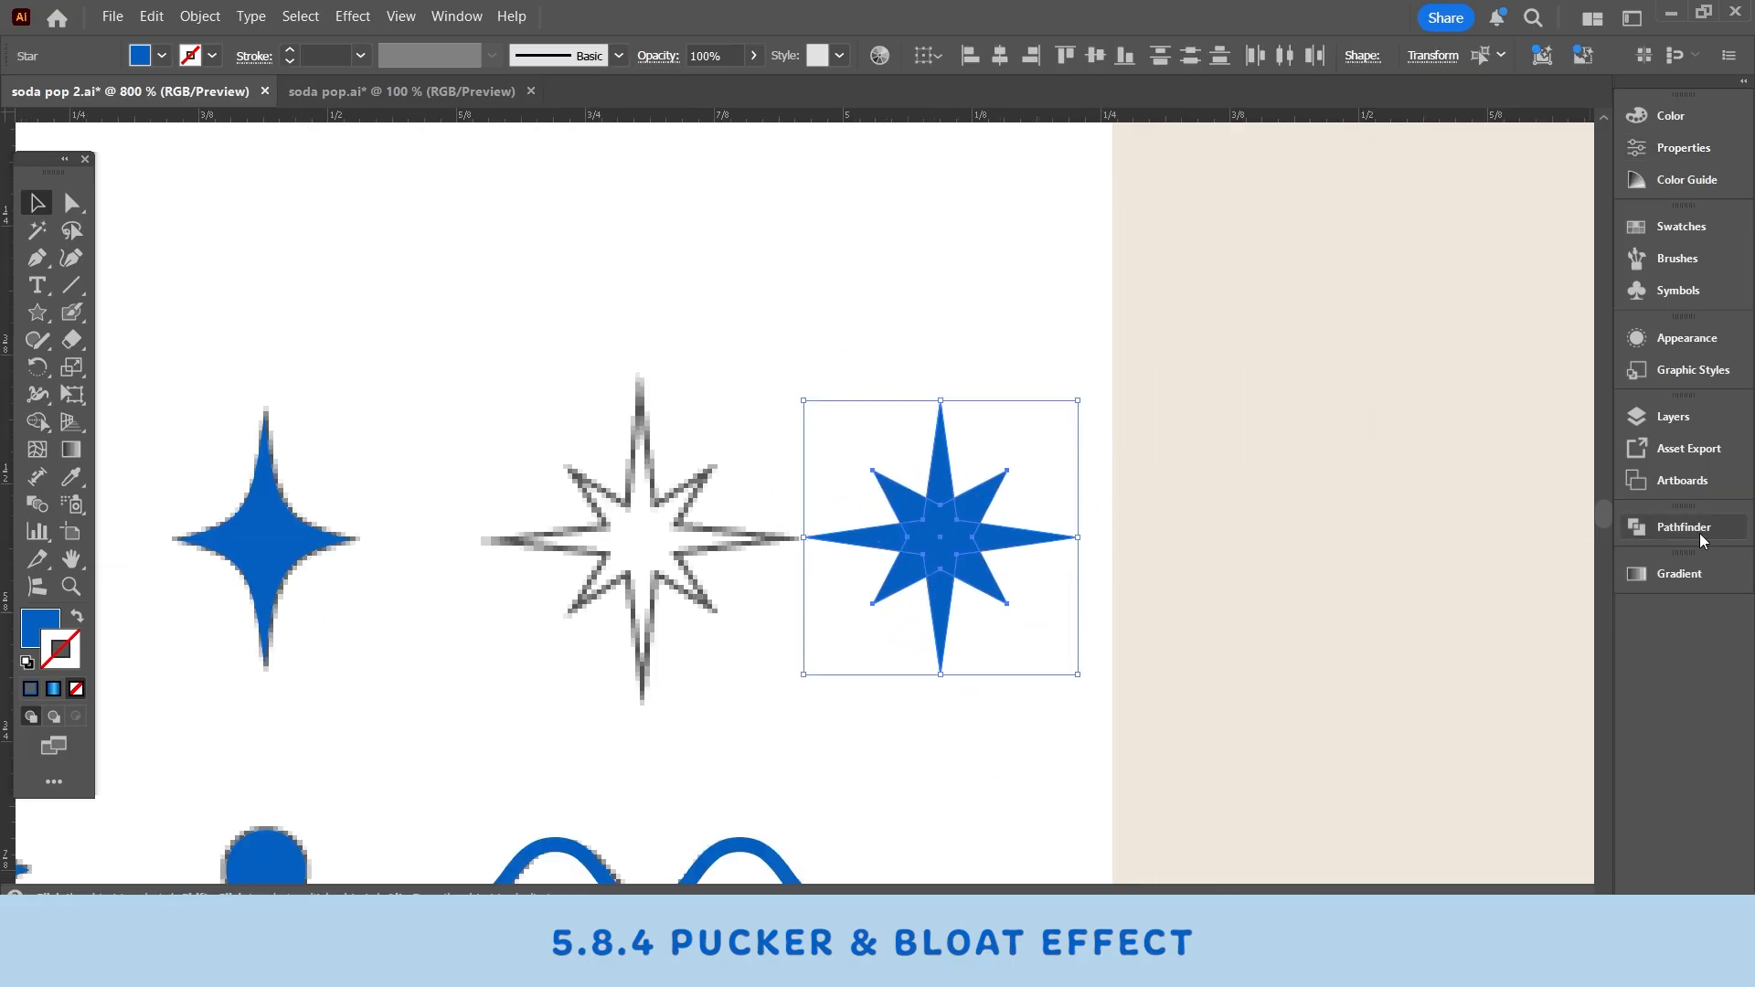
pyautogui.click(1684, 528)
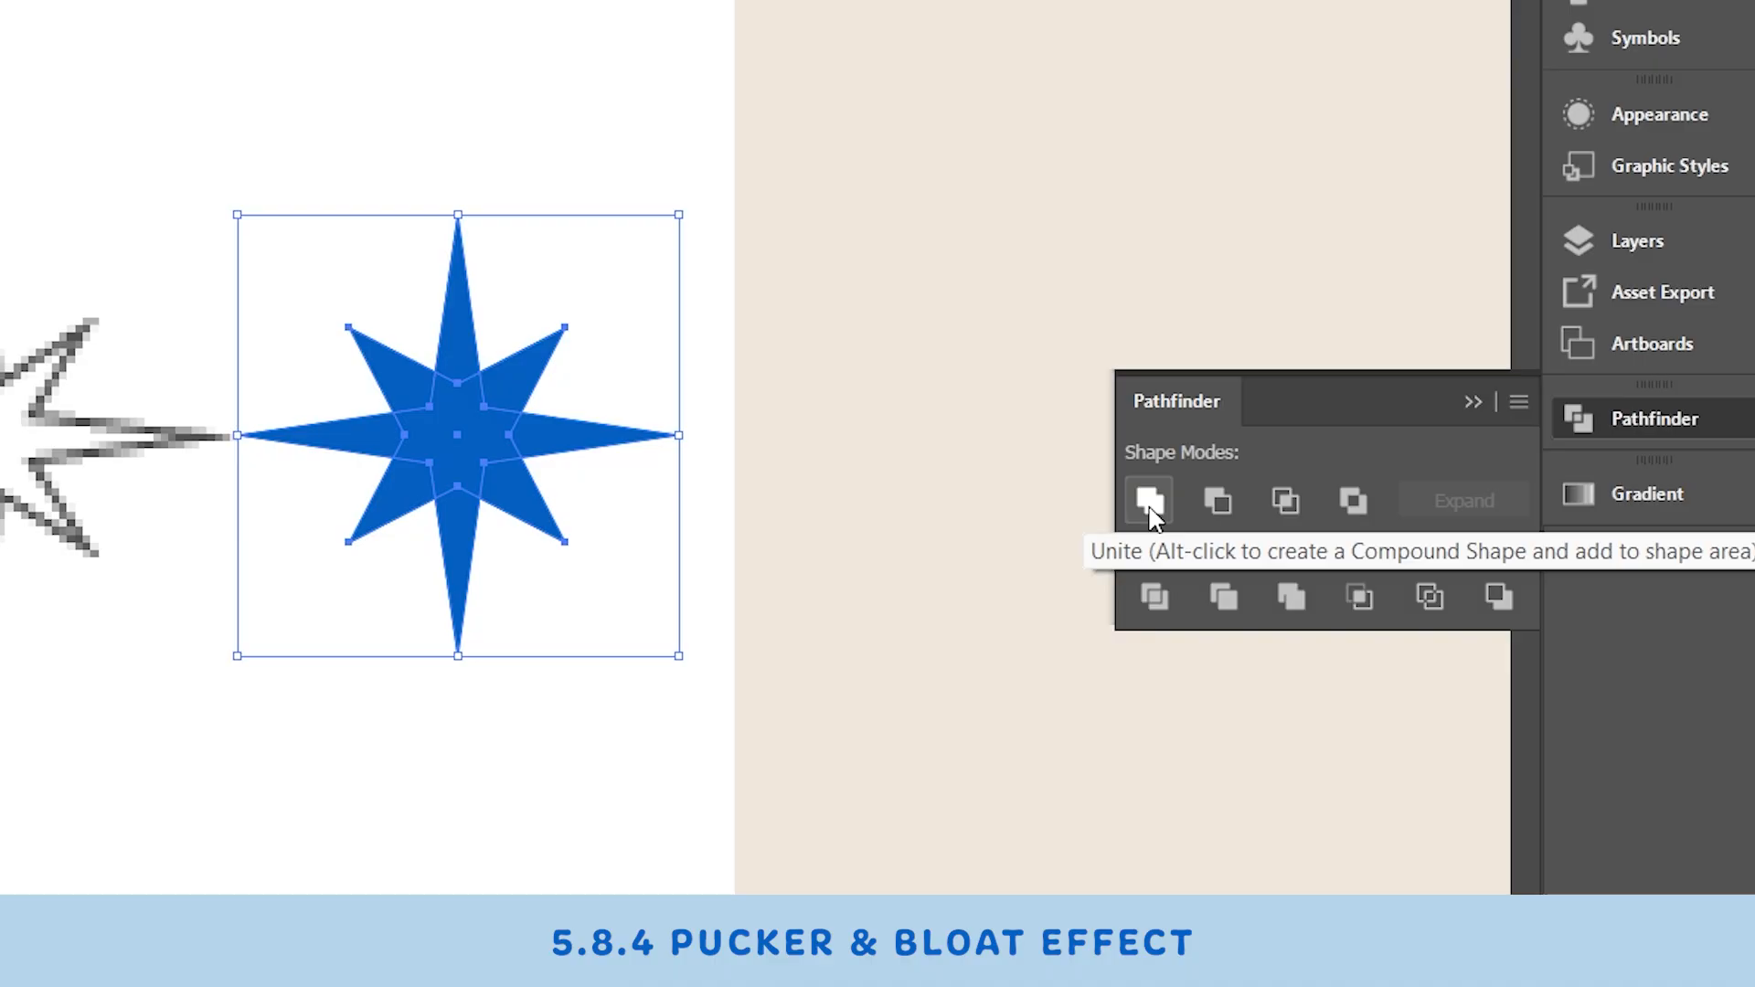
pyautogui.click(1370, 579)
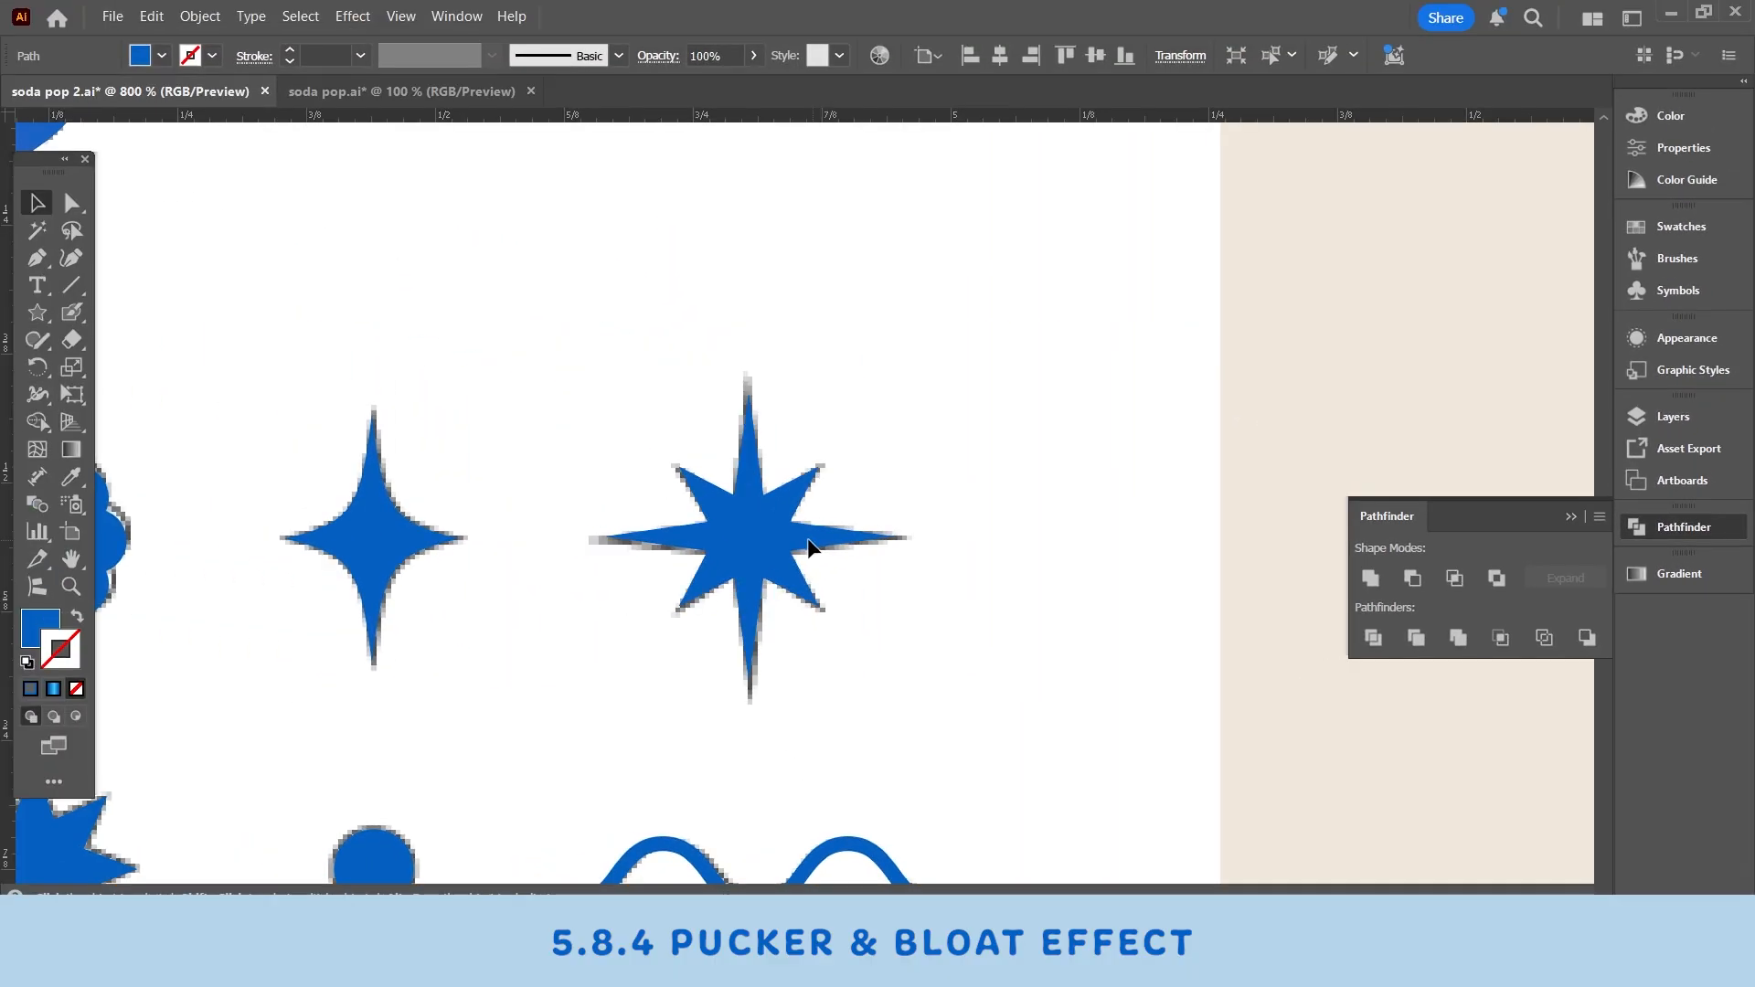
# - Compare the finished shapes with the blueberry artwork in the soda pop reference document
pyautogui.click(1013, 575)
pyautogui.scroll(-5, 1013, 575)
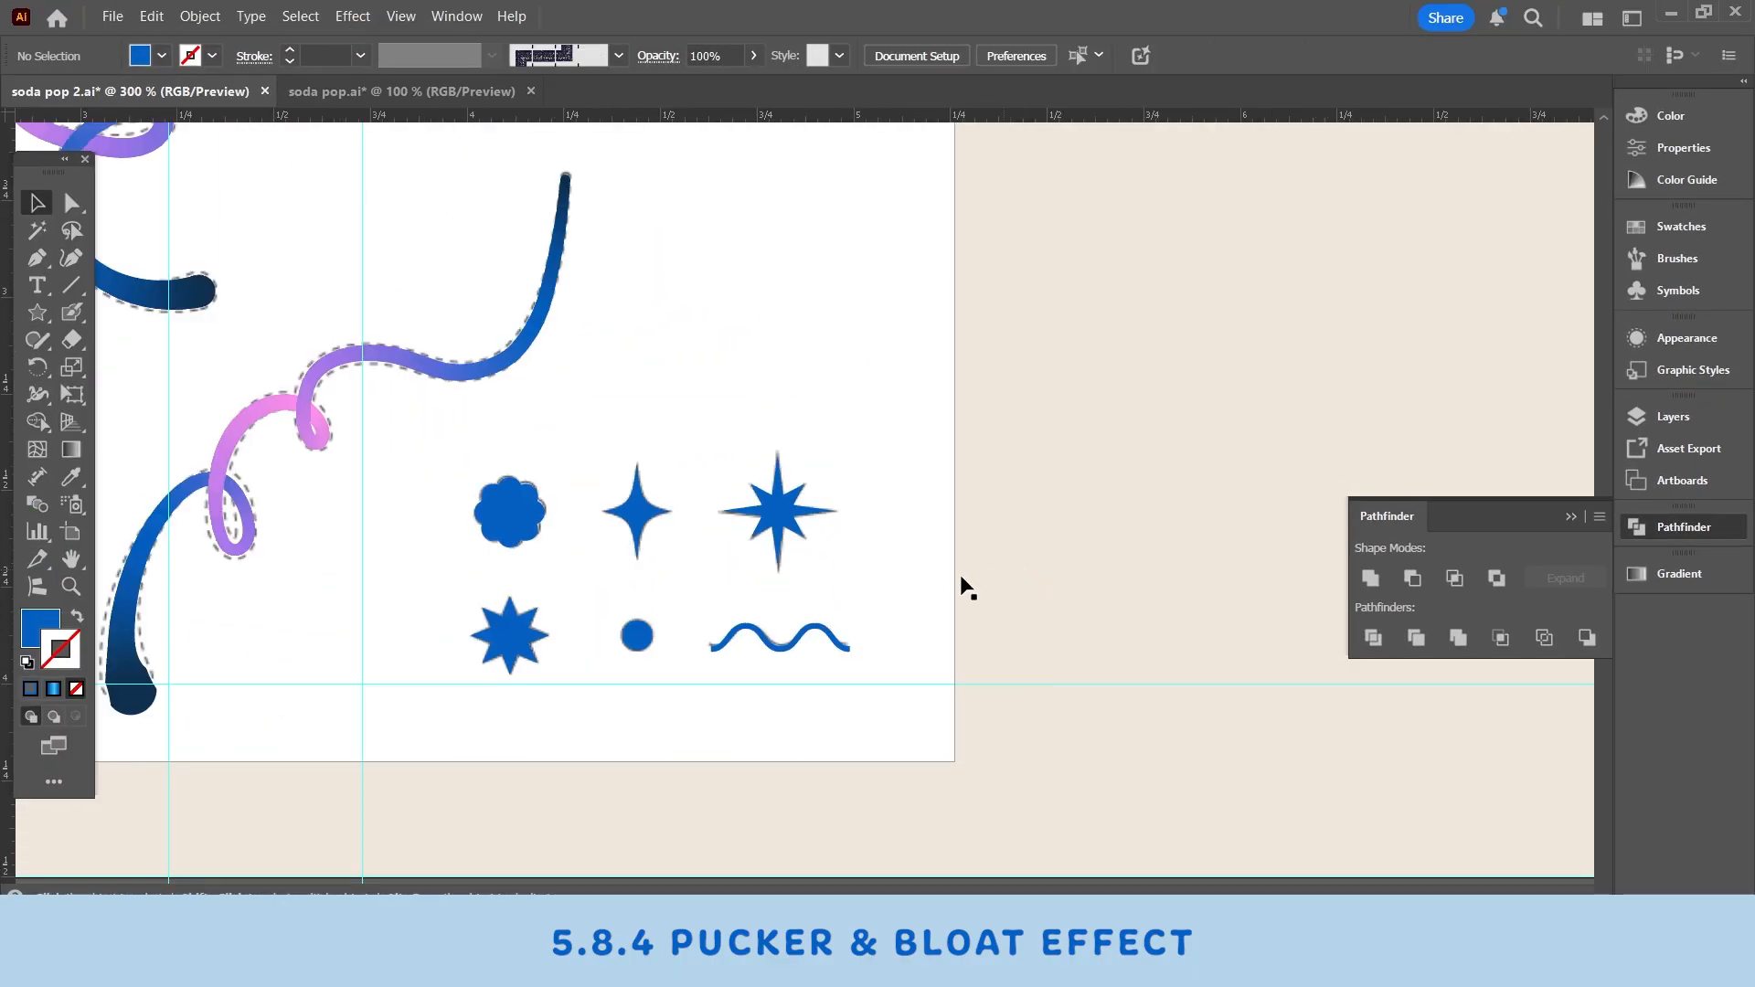
pyautogui.hscroll(-3, 1247, 540)
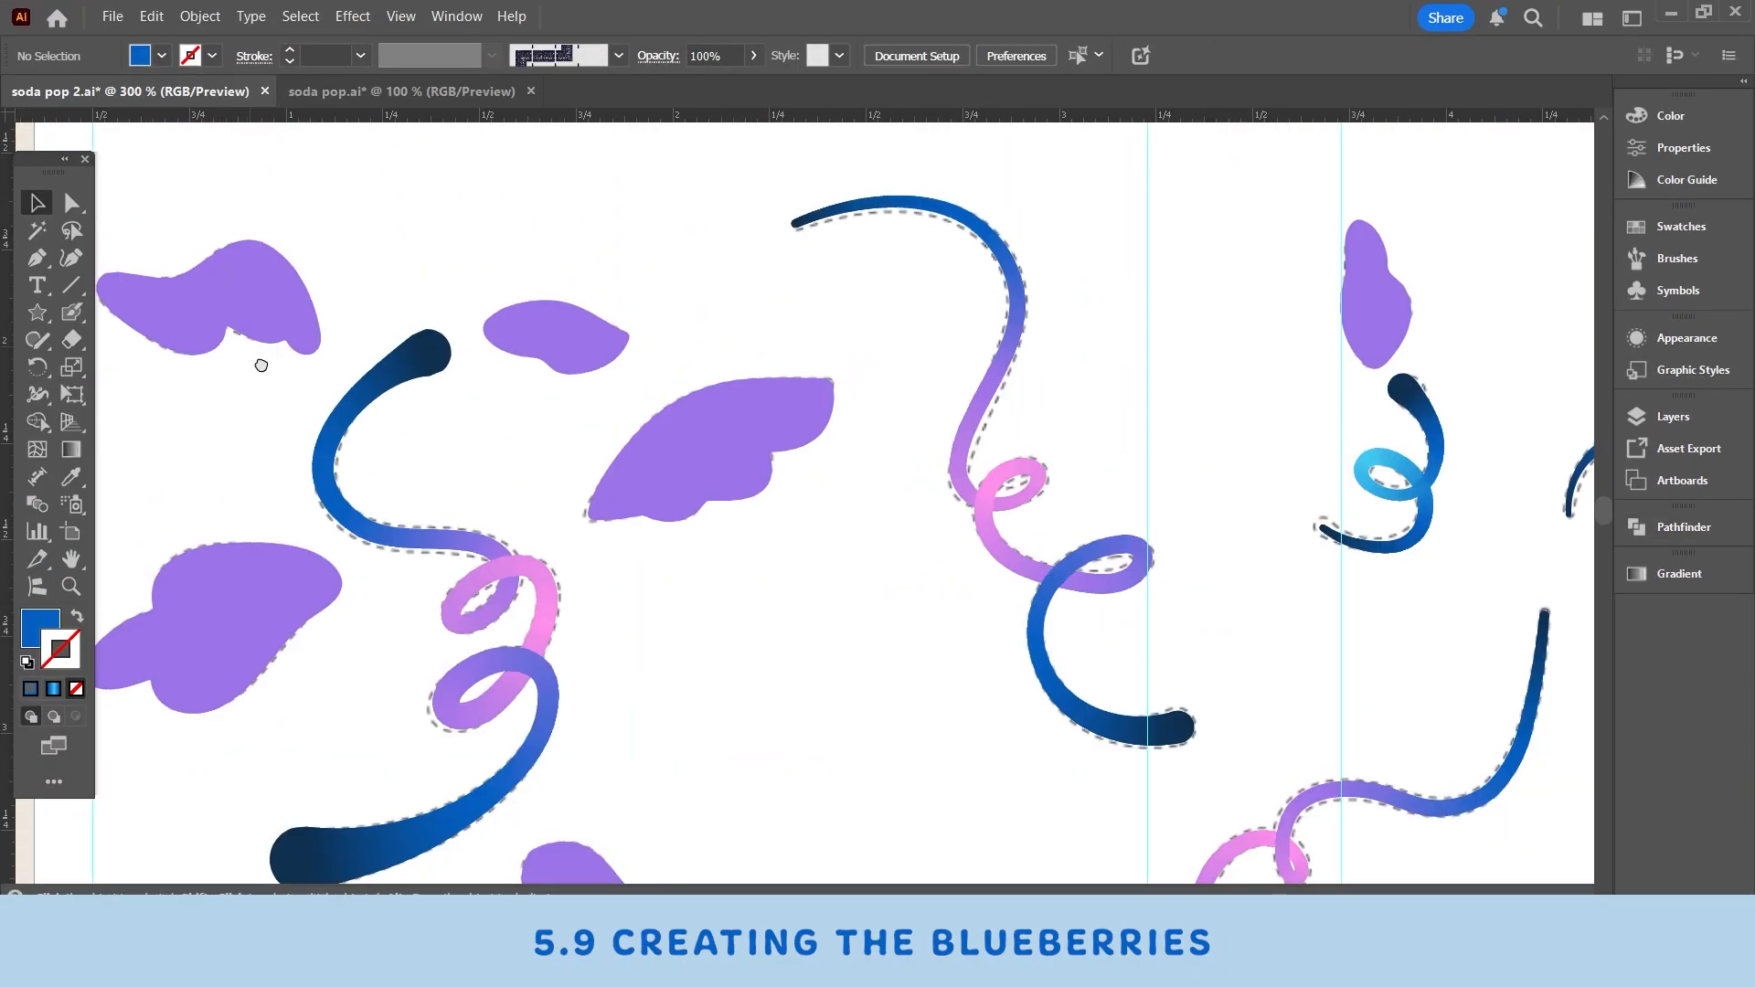
pyautogui.moveTo(261, 366); pyautogui.dragTo(393, 430)
pyautogui.click(441, 95)
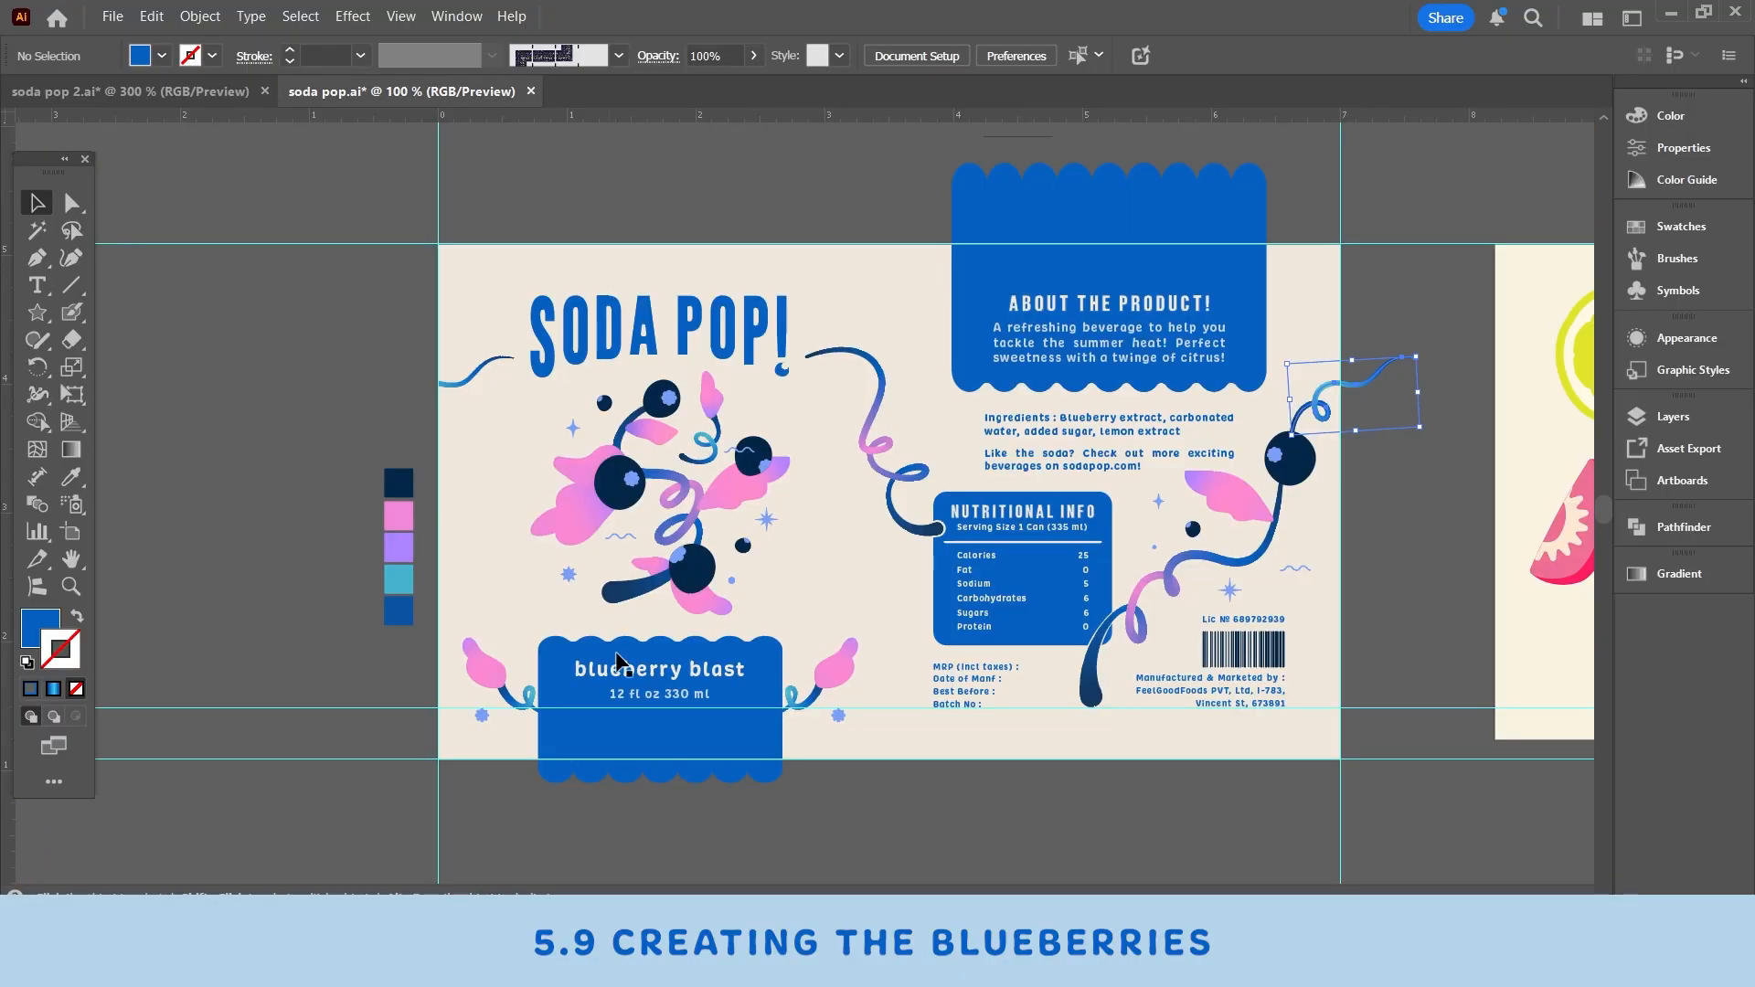
pyautogui.click(71, 587)
pyautogui.click(687, 583)
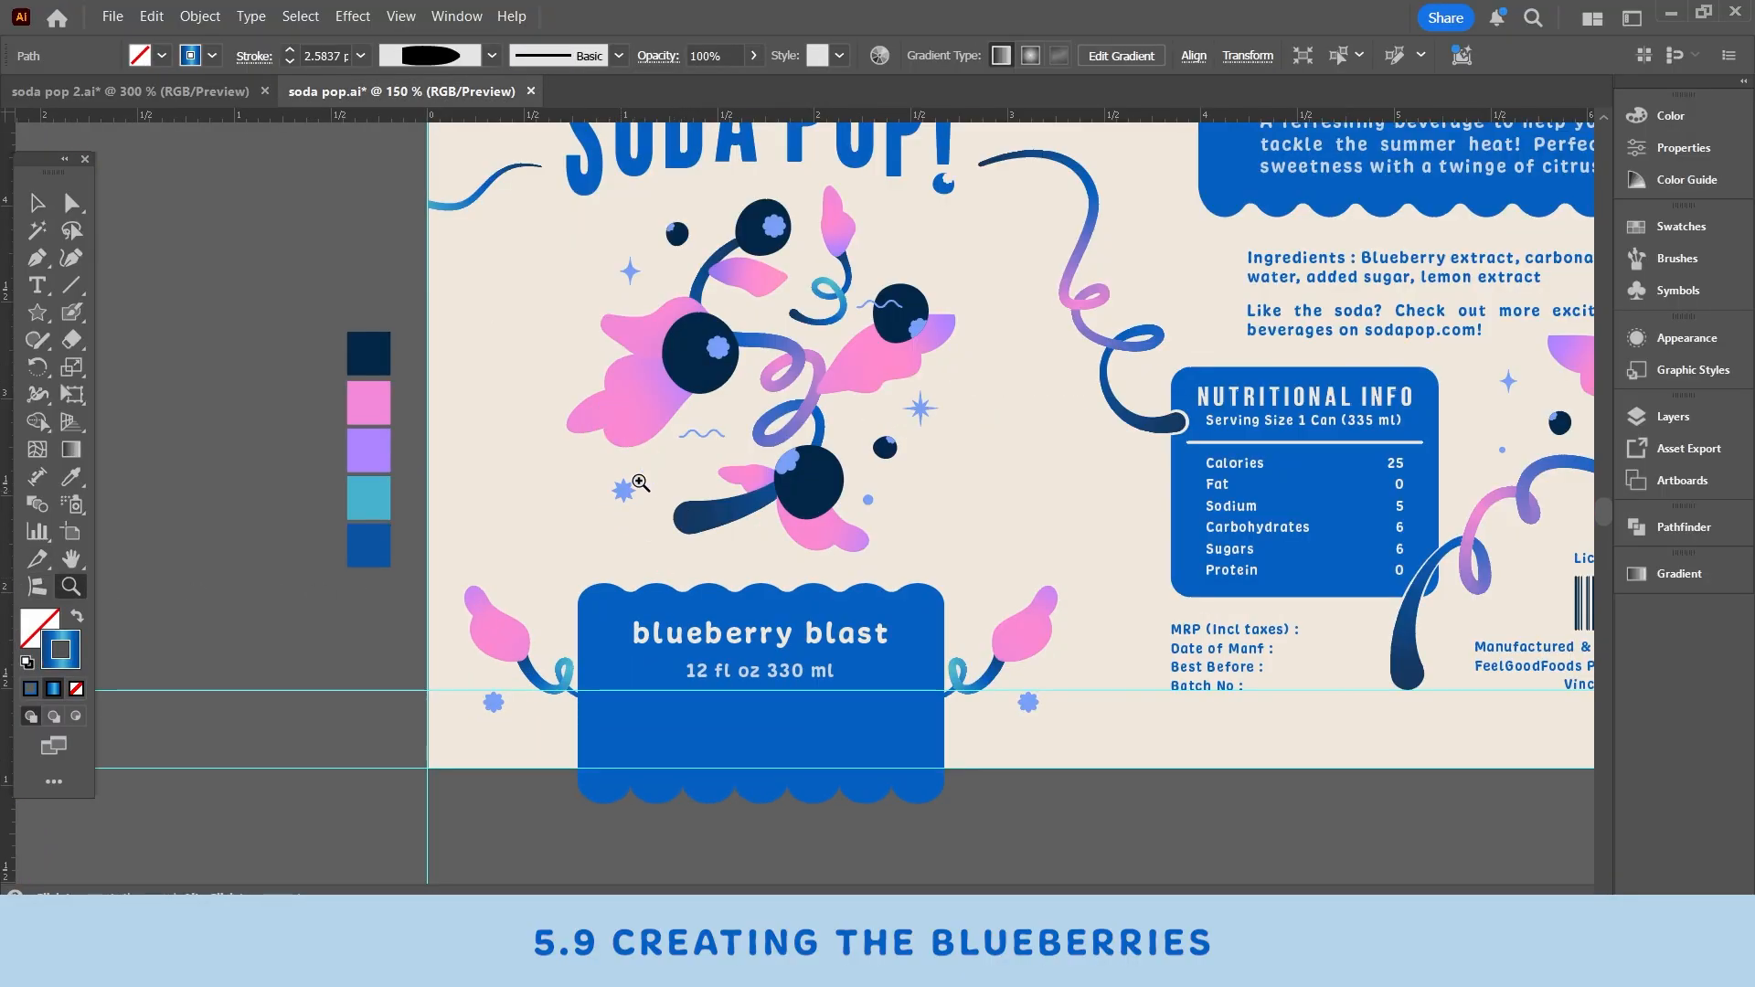
pyautogui.click(790, 423)
pyautogui.click(685, 468)
pyautogui.click(36, 202)
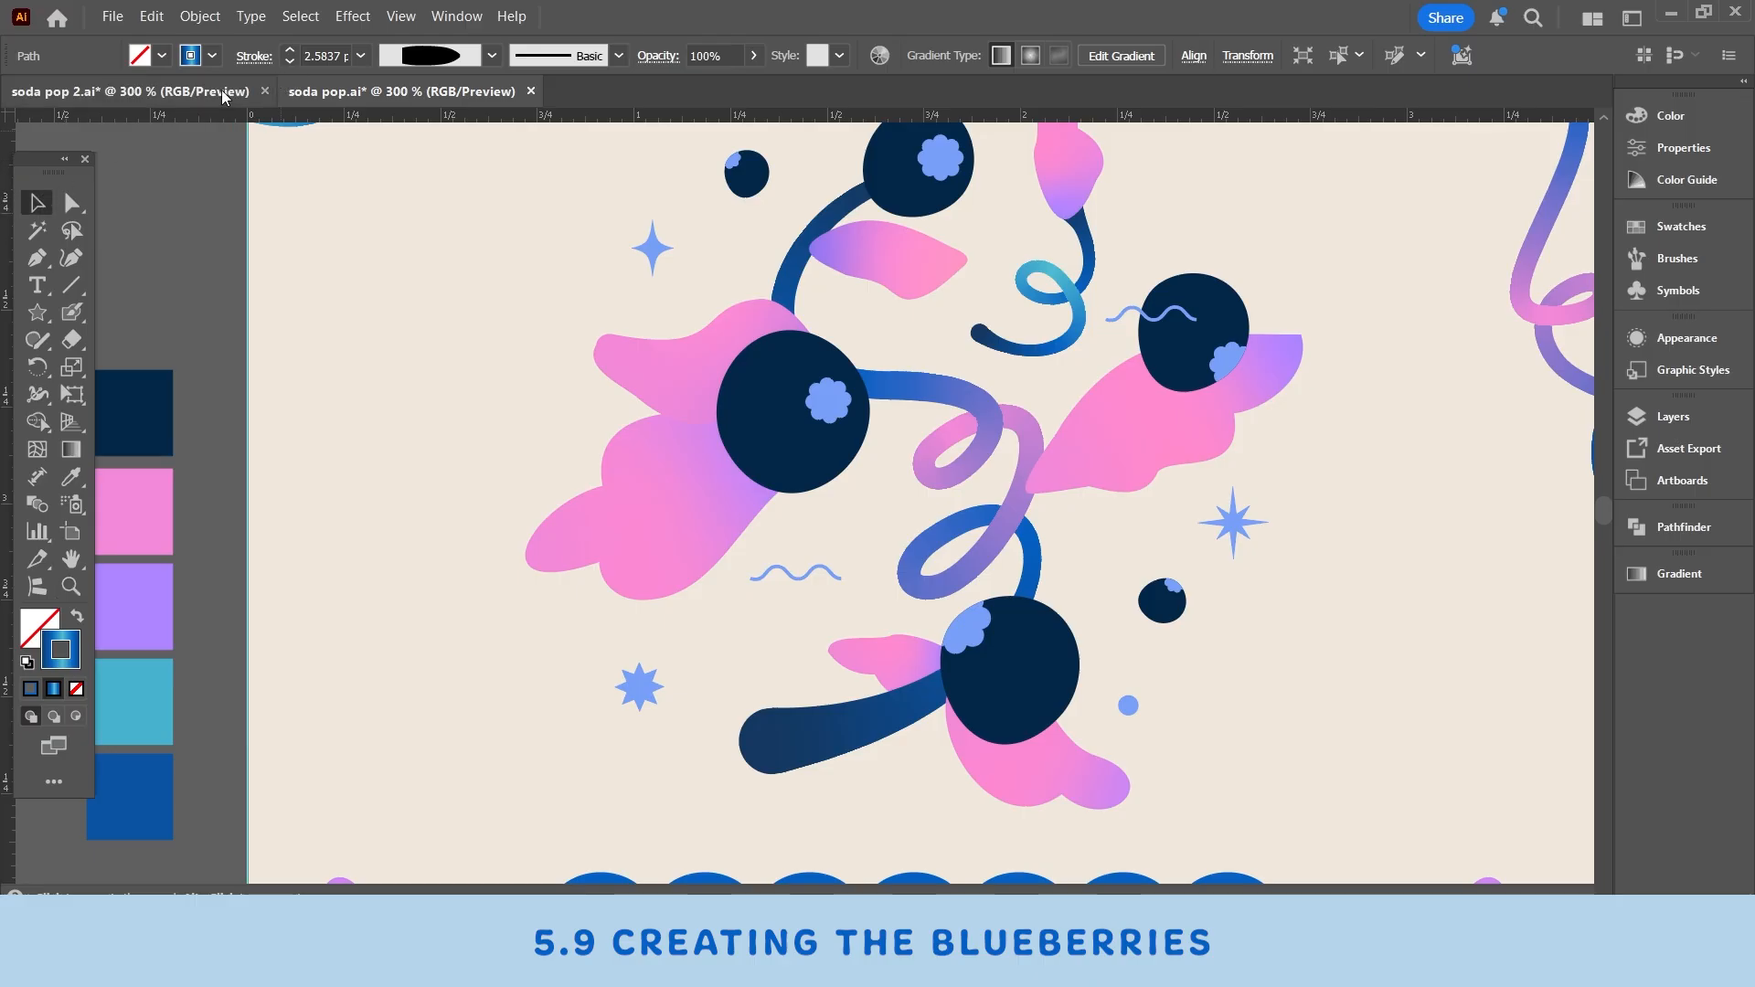
pyautogui.click(128, 91)
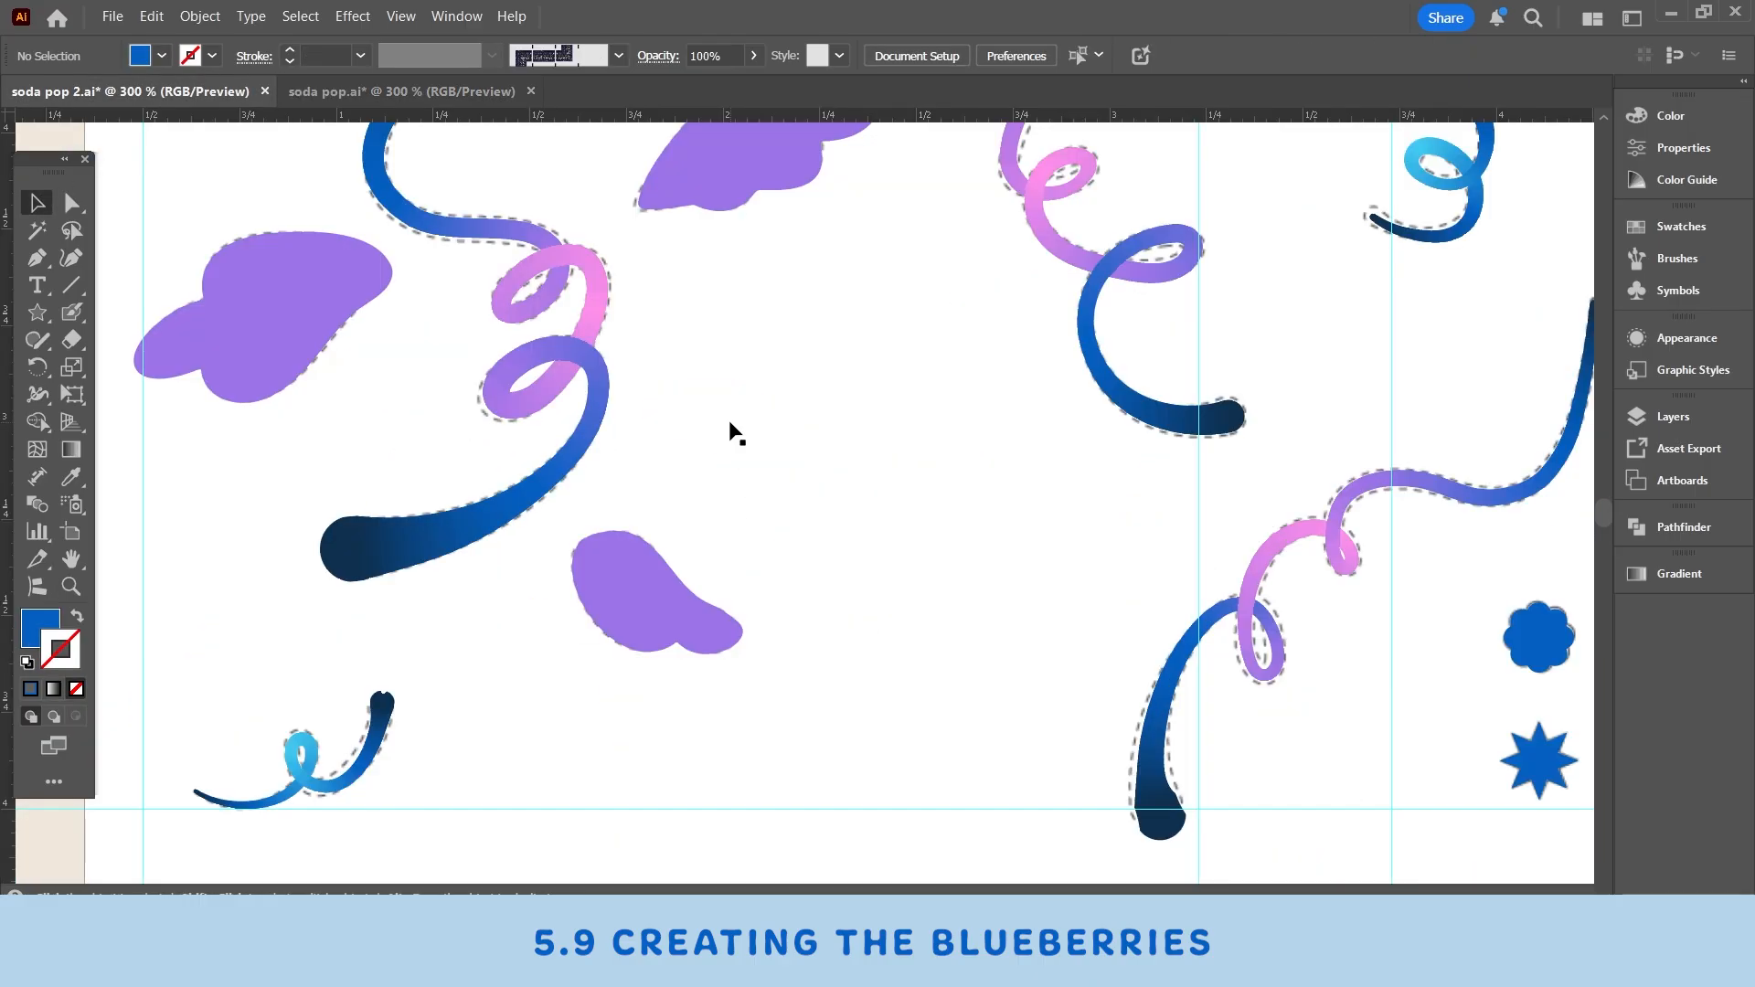
pyautogui.click(394, 93)
pyautogui.click(188, 99)
# - Draw a circle with the Ellipse tool in the empty area near the canvas center
pyautogui.click(50, 313)
pyautogui.click(132, 421)
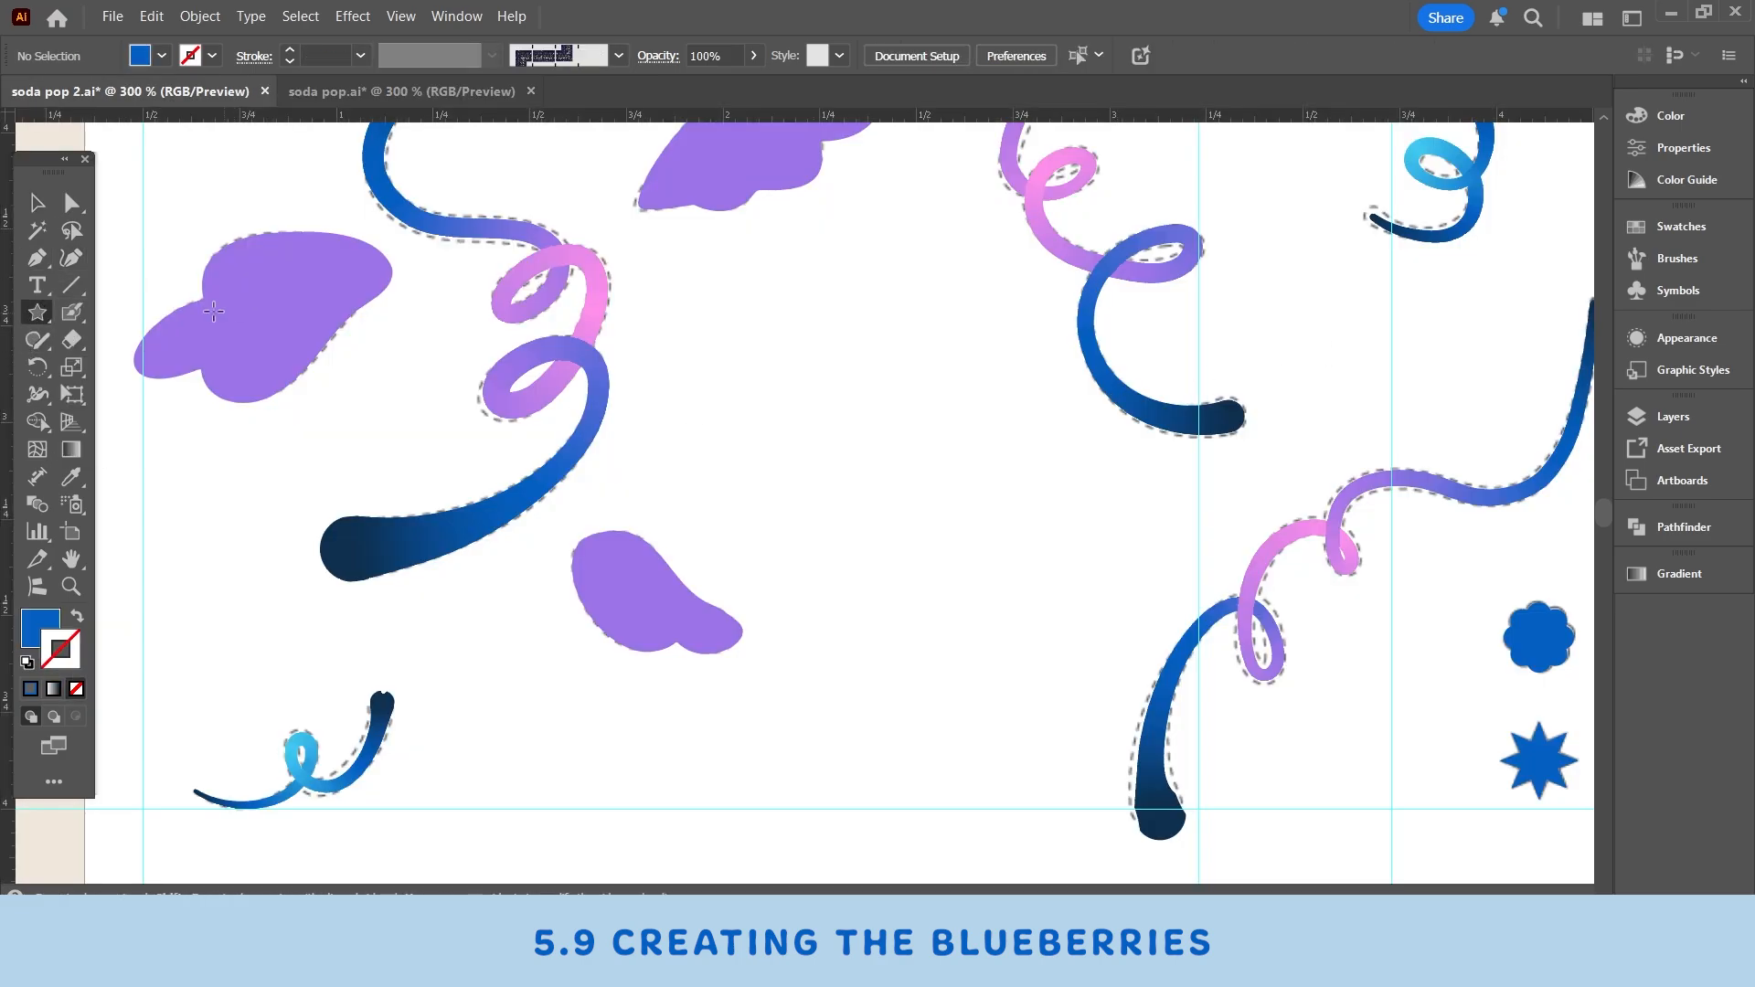
pyautogui.click(40, 311)
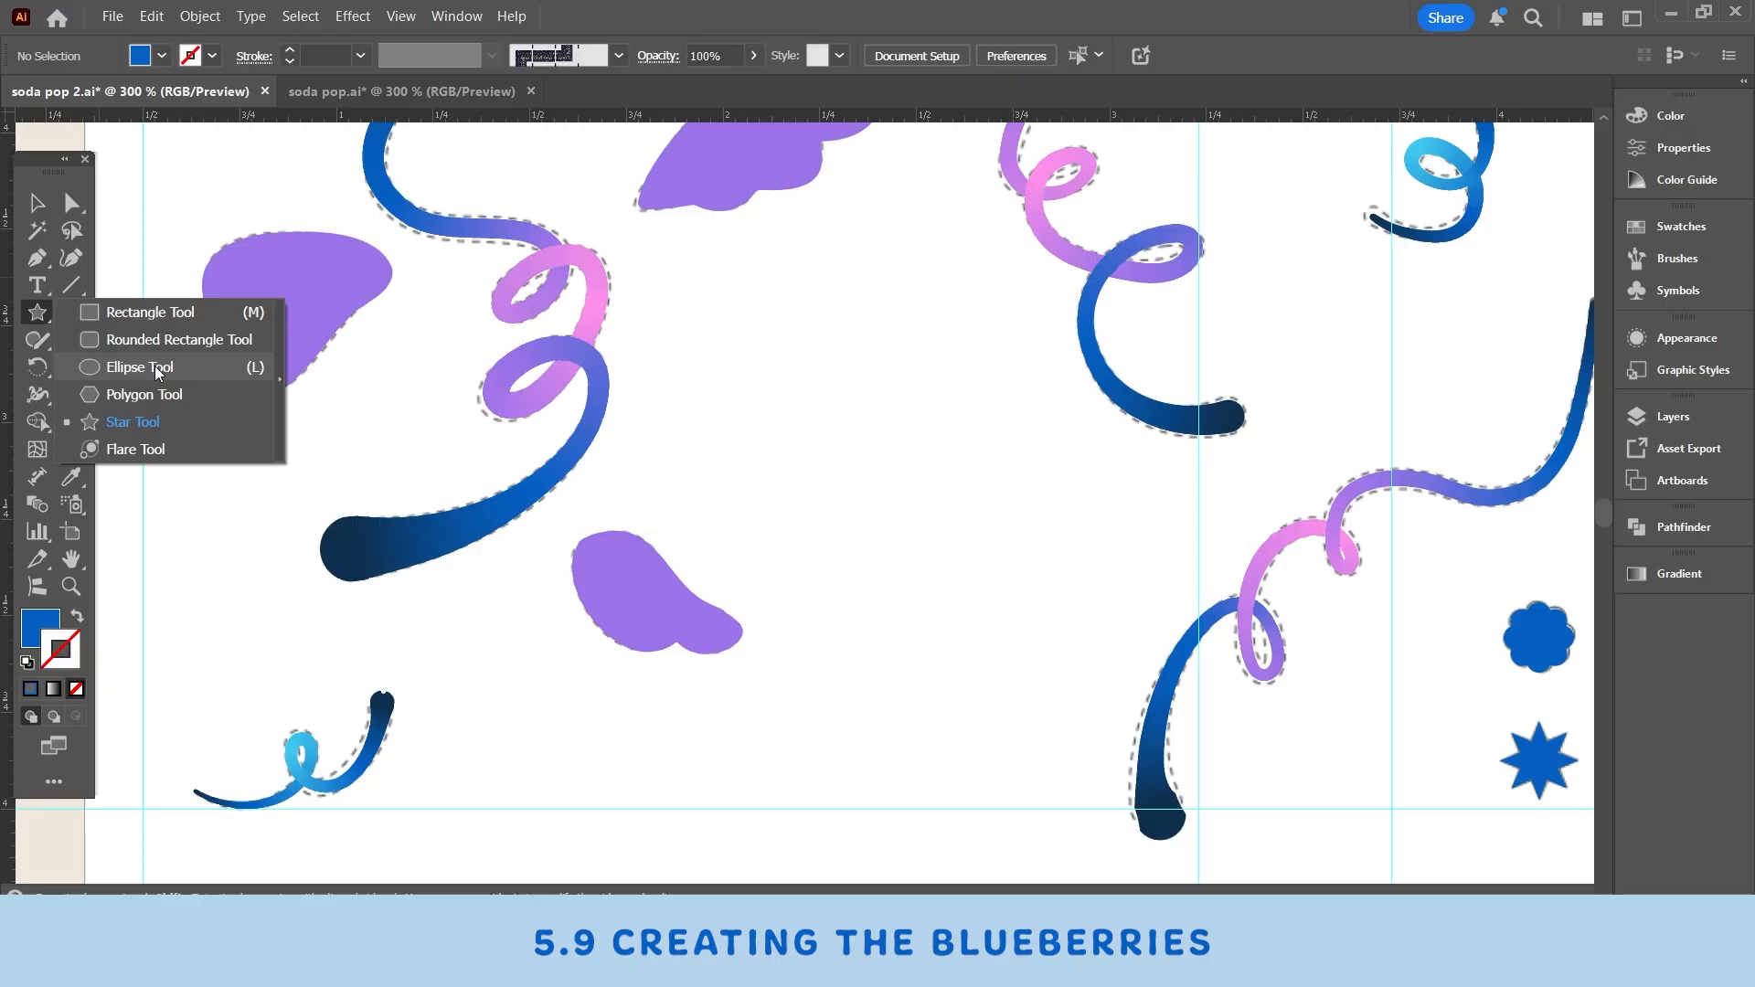
pyautogui.click(155, 366)
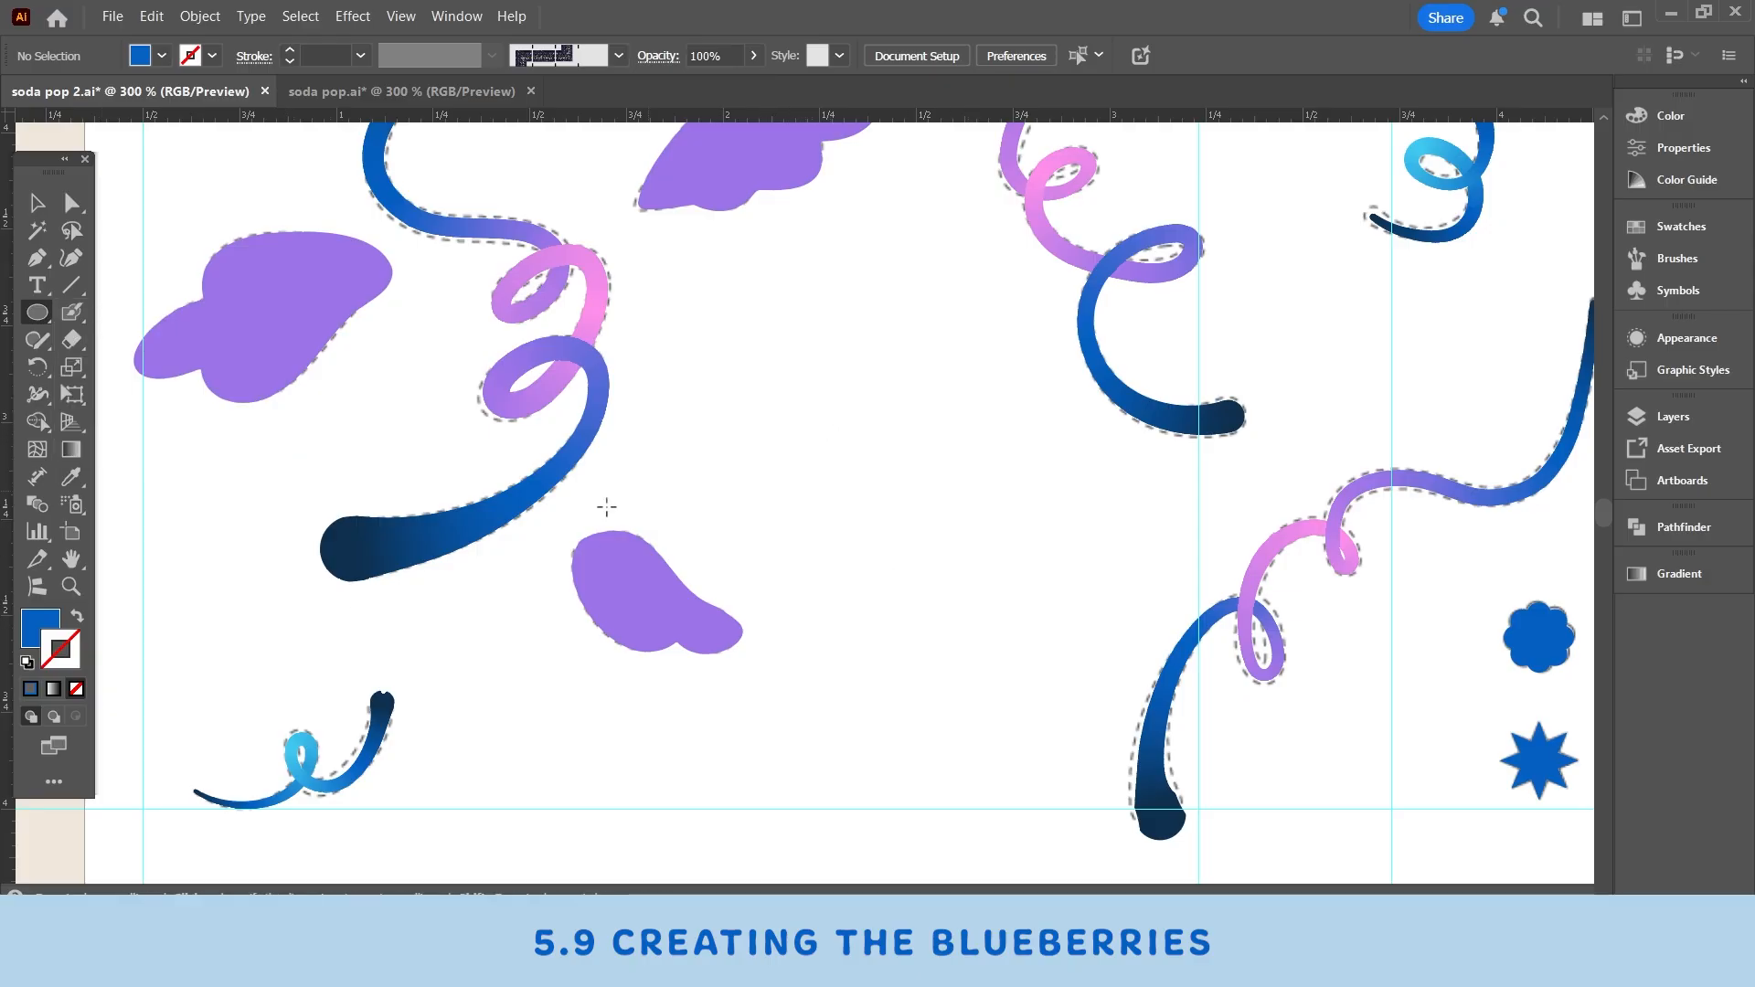
pyautogui.click(32, 631)
pyautogui.moveTo(882, 353); pyautogui.dragTo(1038, 508)
pyautogui.press('v')
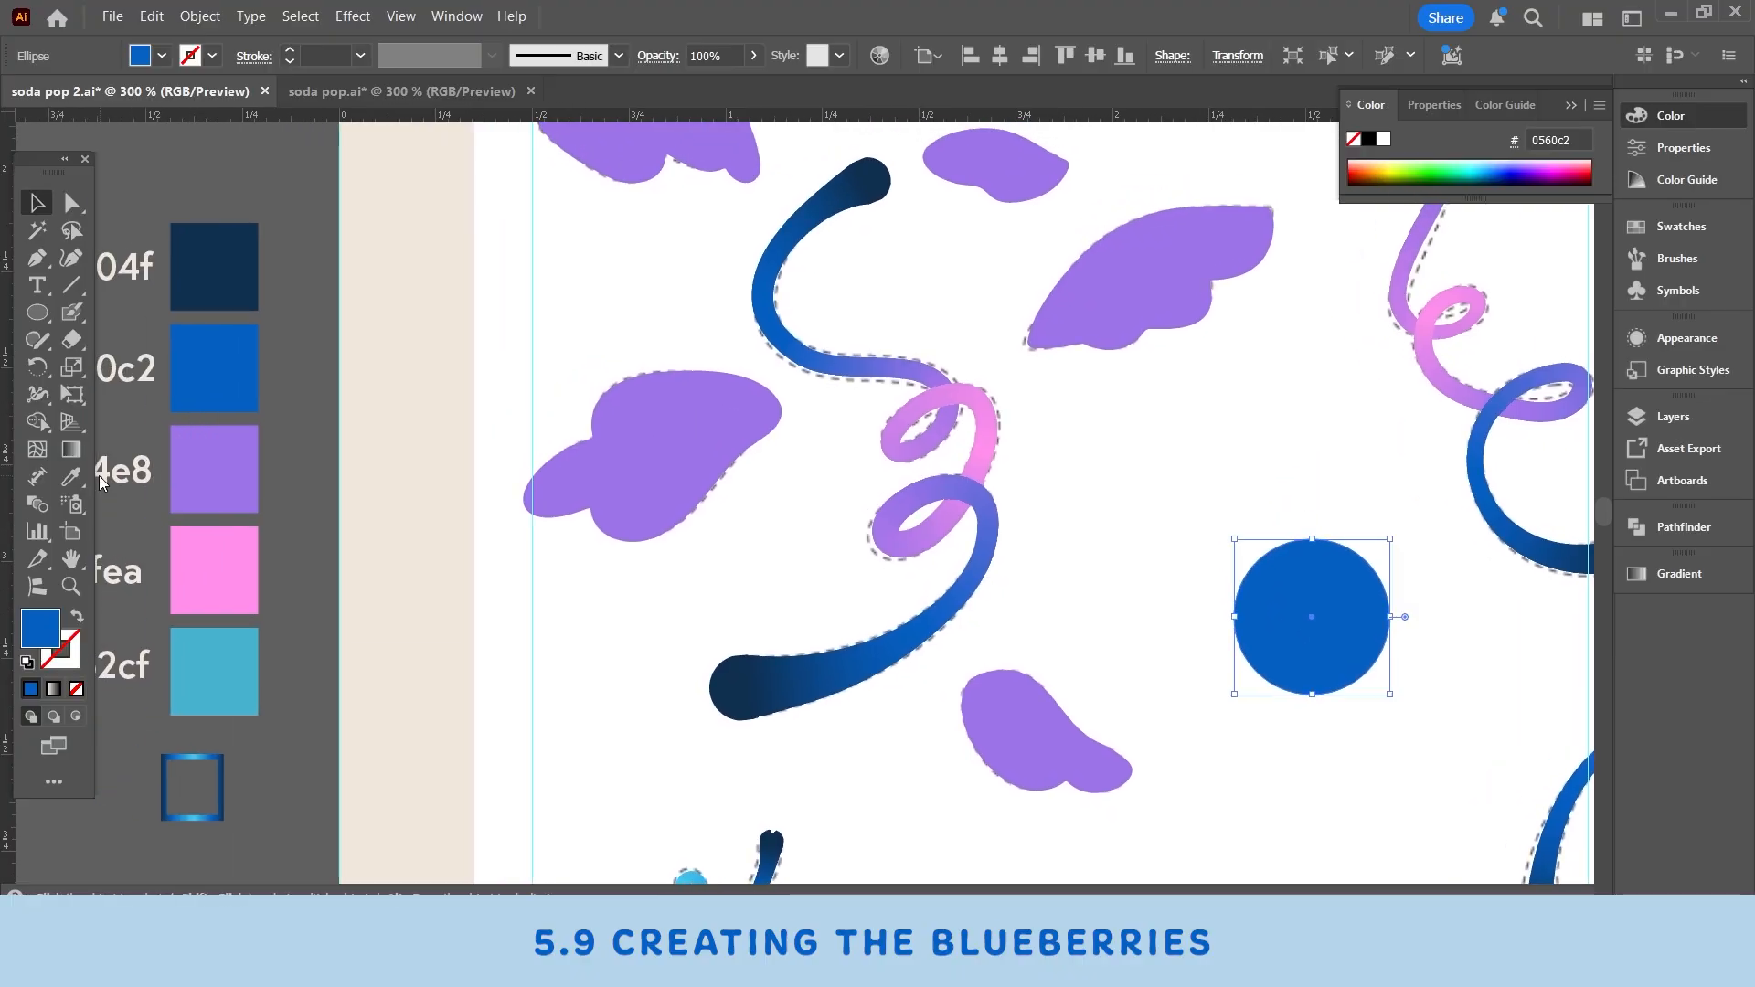
# - Fill the circle with the dark navy 0e304f color sampled from the swatch with the Eyedropper
pyautogui.click(71, 476)
pyautogui.click(217, 251)
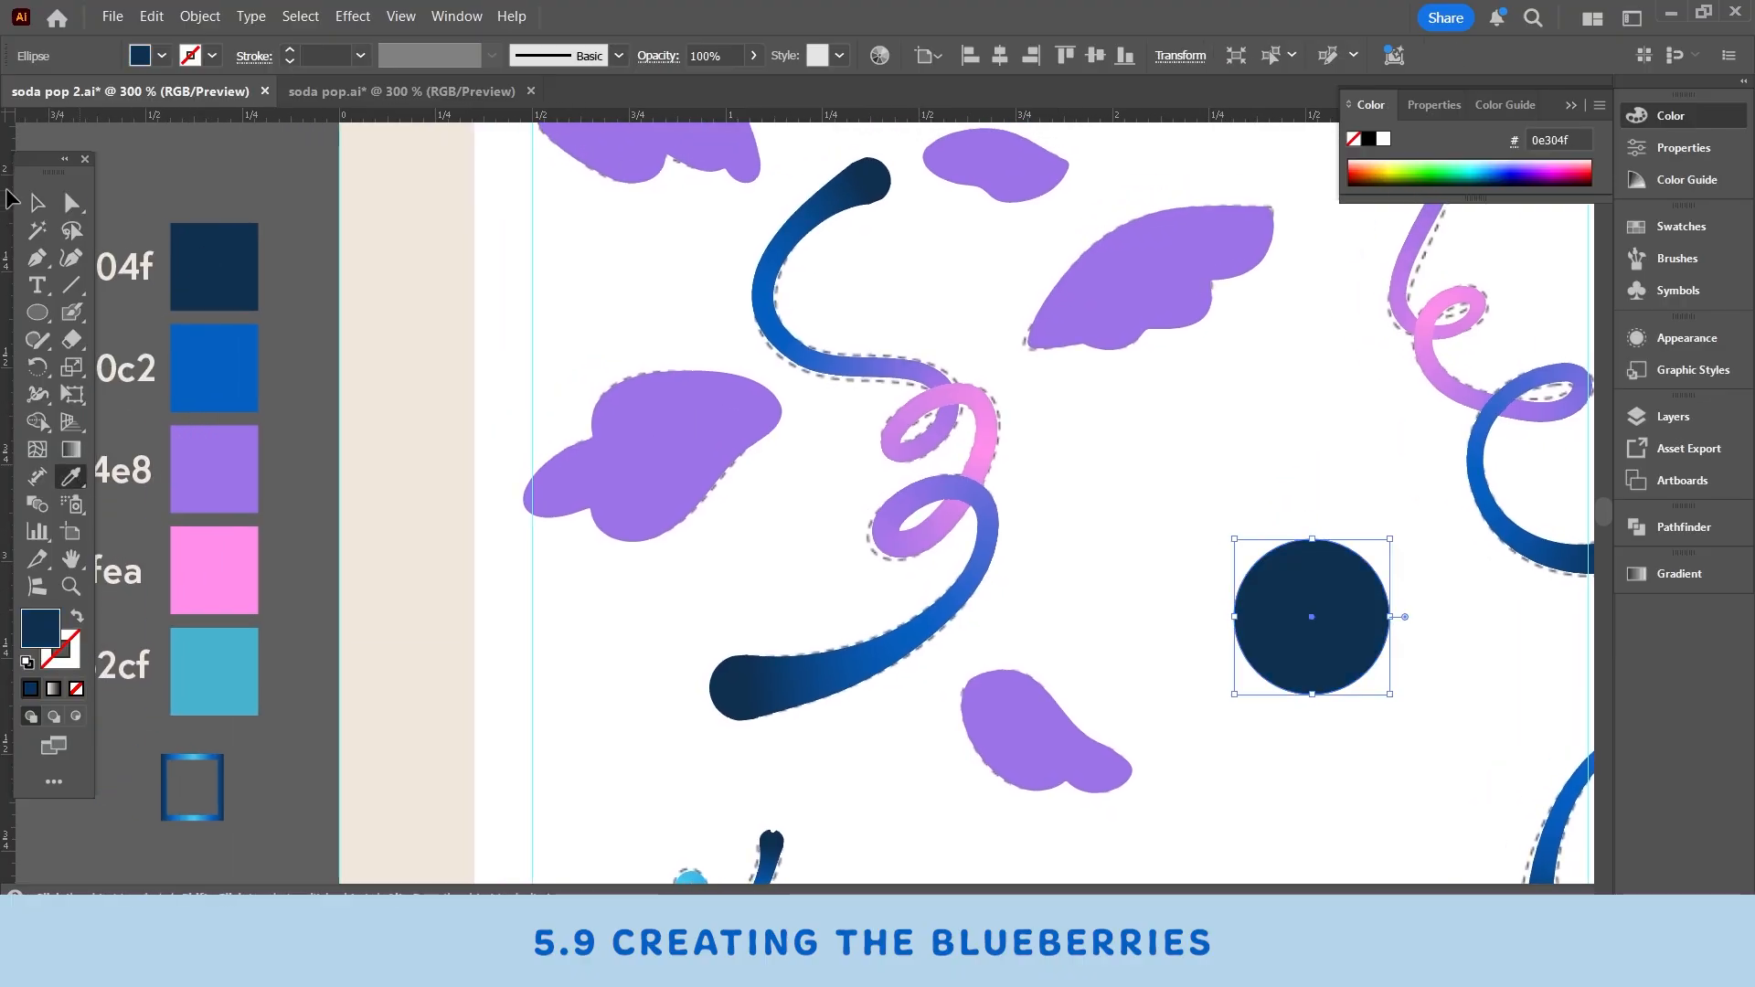
pyautogui.click(36, 203)
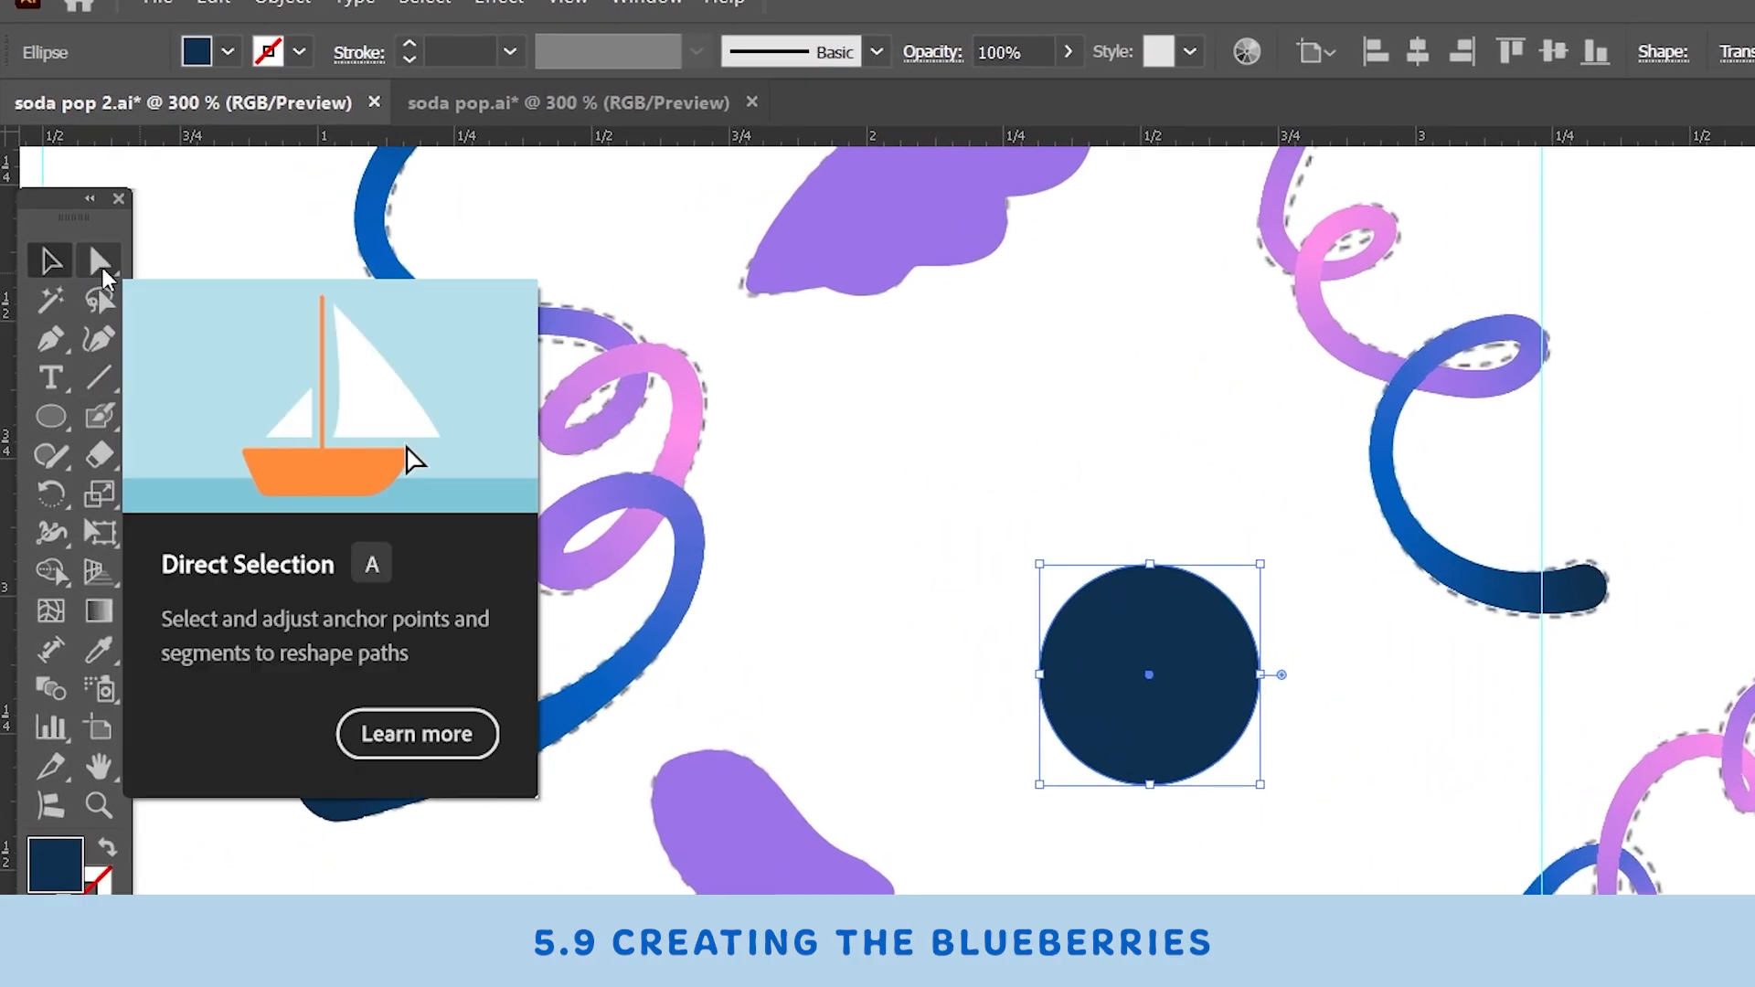
# - Reshape the circle into an irregular berry by moving its top anchor and tilting its bottom anchor's handles
pyautogui.click(101, 255)
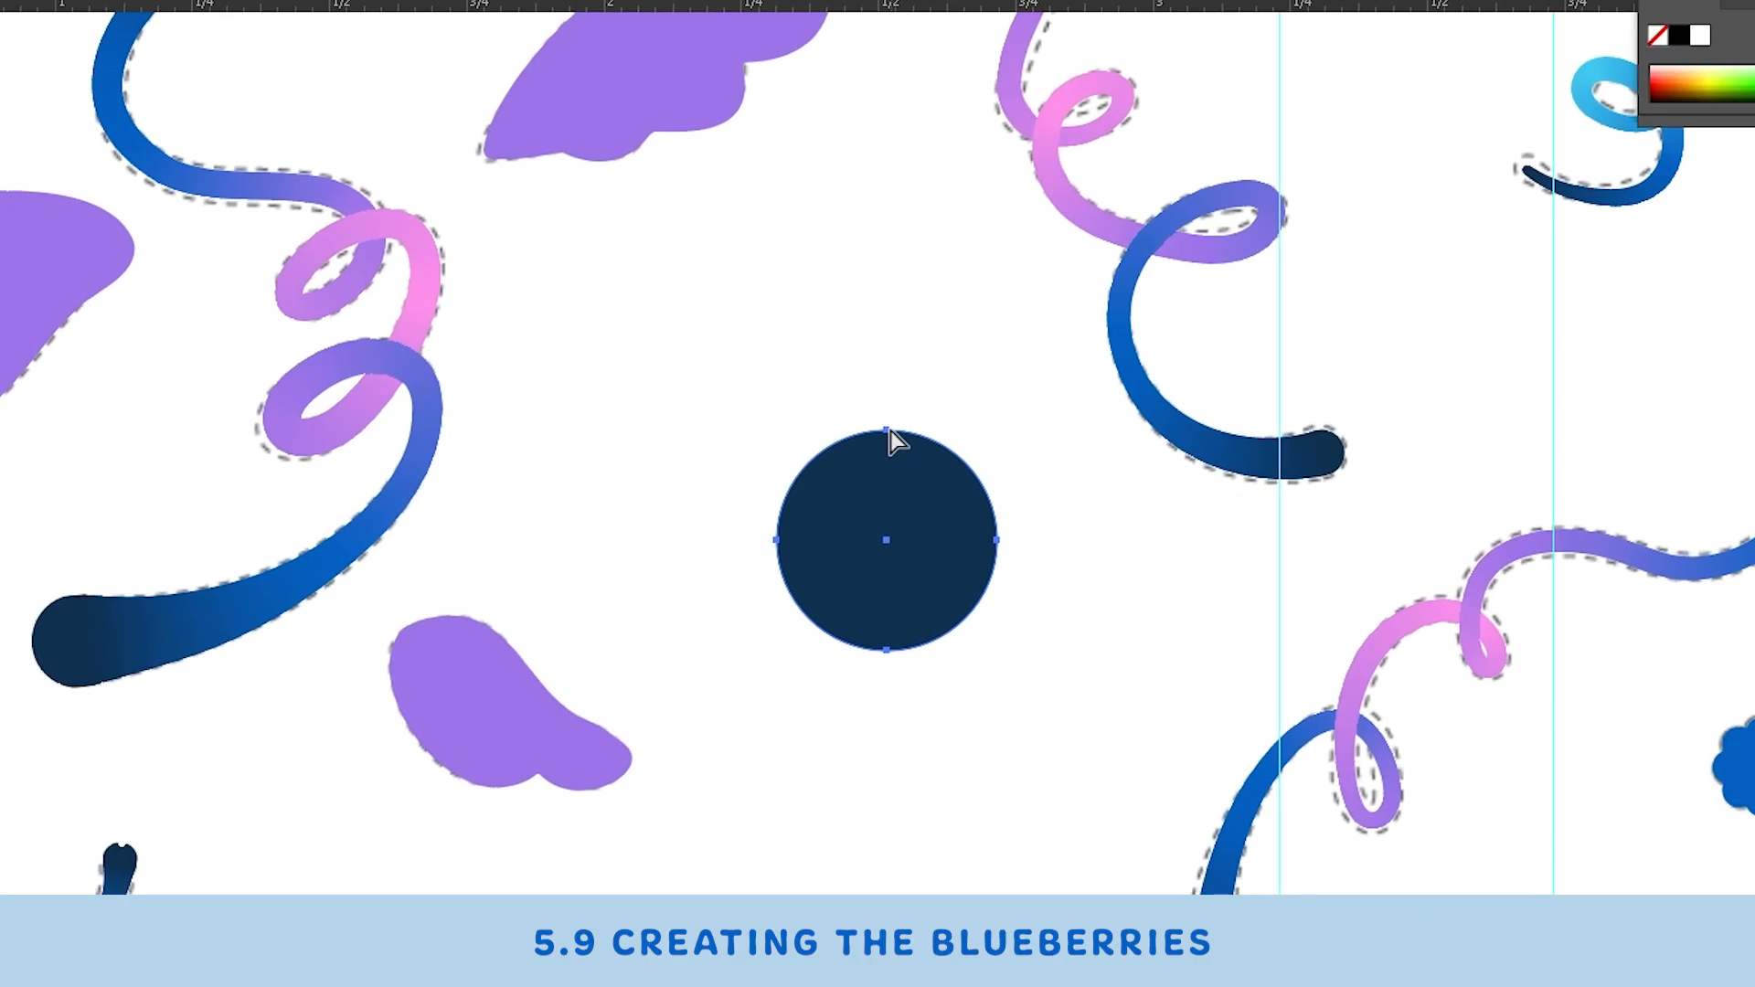
pyautogui.click(887, 430)
pyautogui.moveTo(887, 429); pyautogui.dragTo(884, 414)
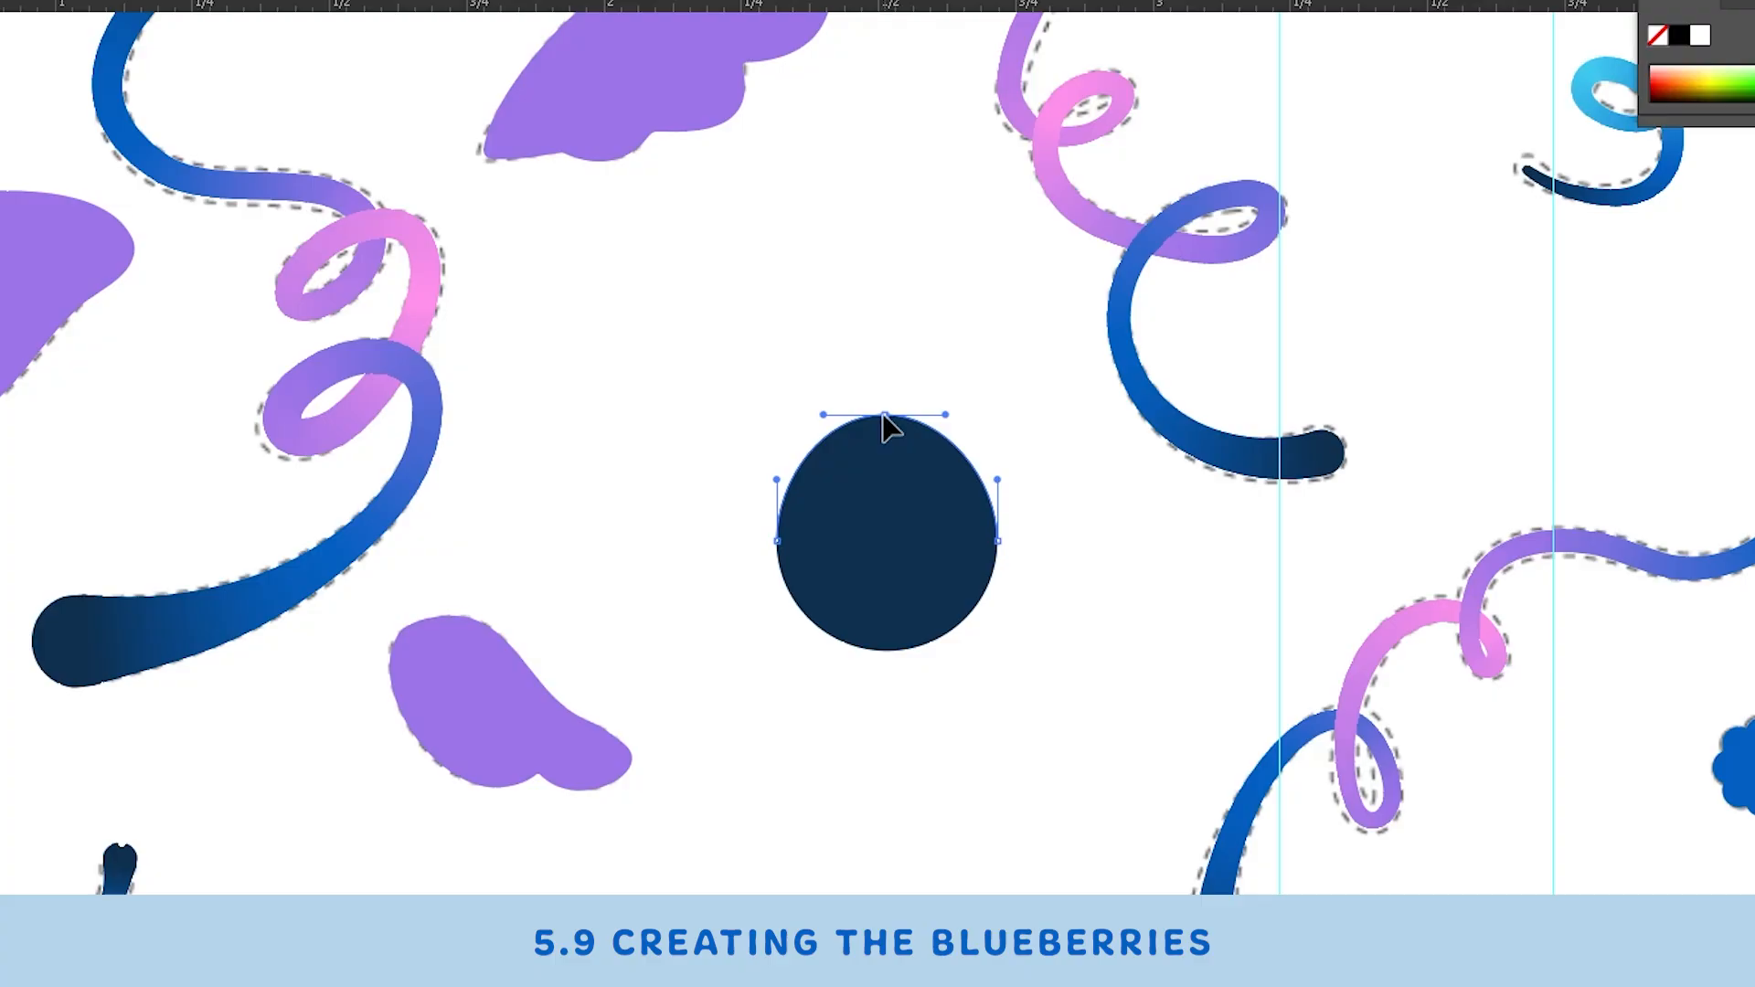
pyautogui.click(887, 652)
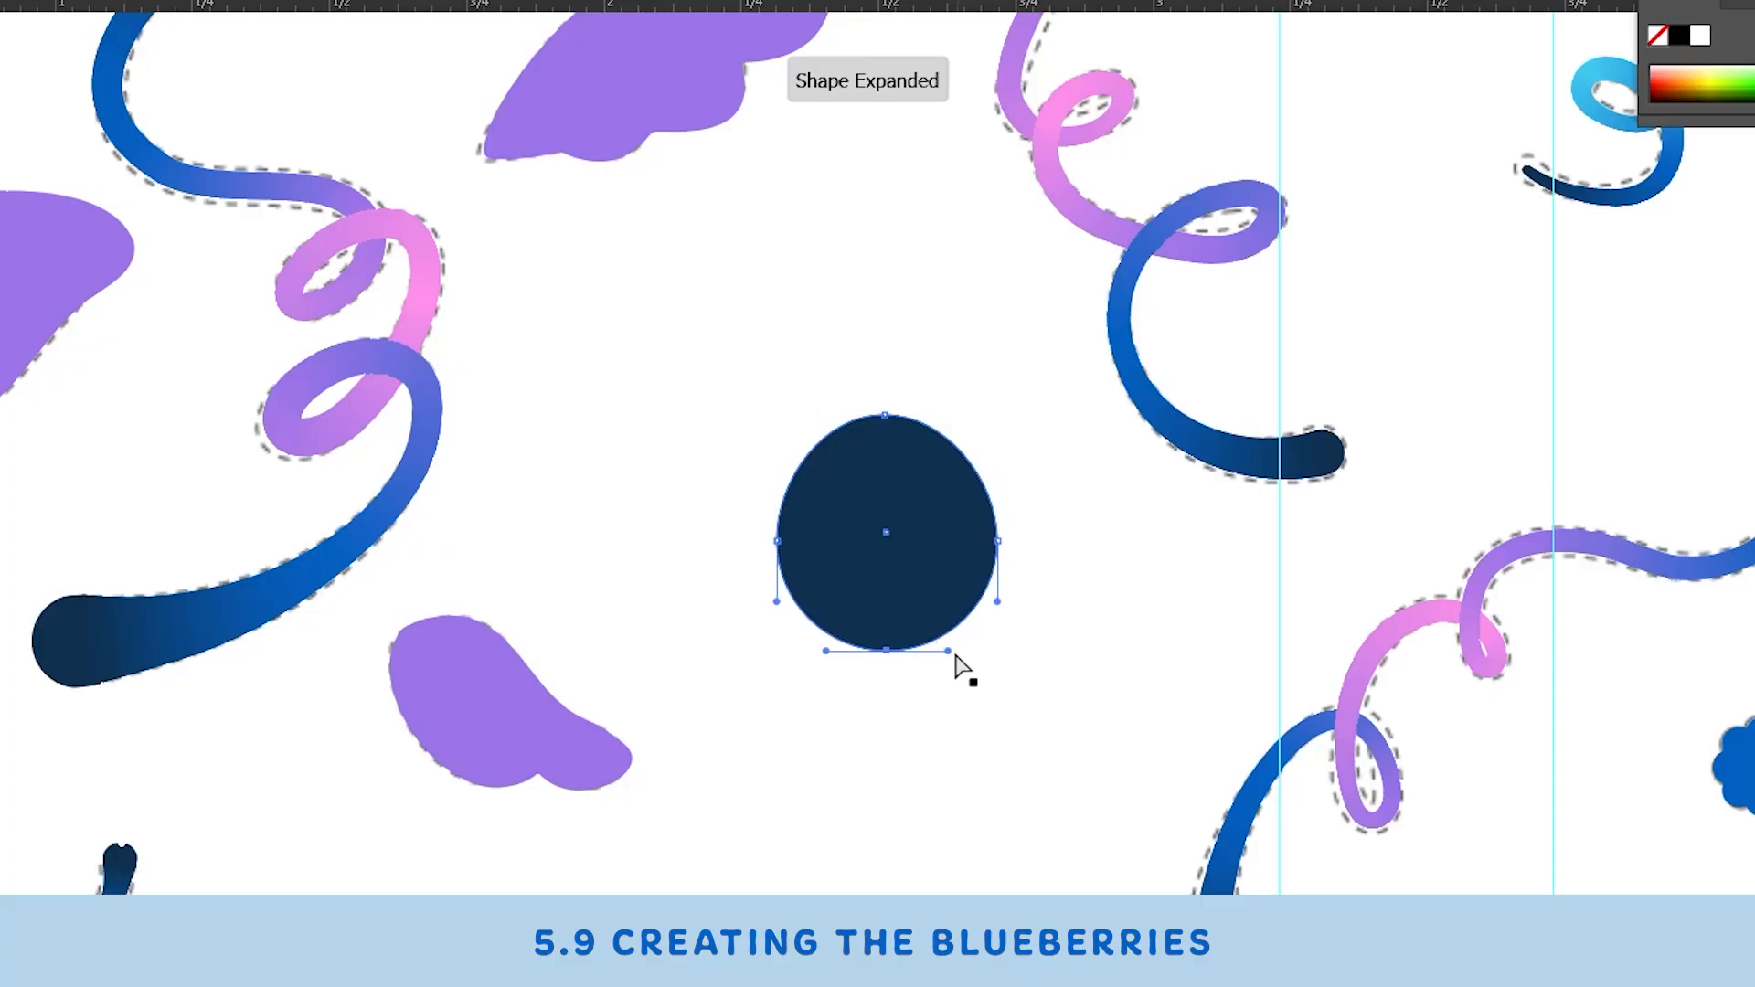
pyautogui.moveTo(945, 651); pyautogui.dragTo(956, 631)
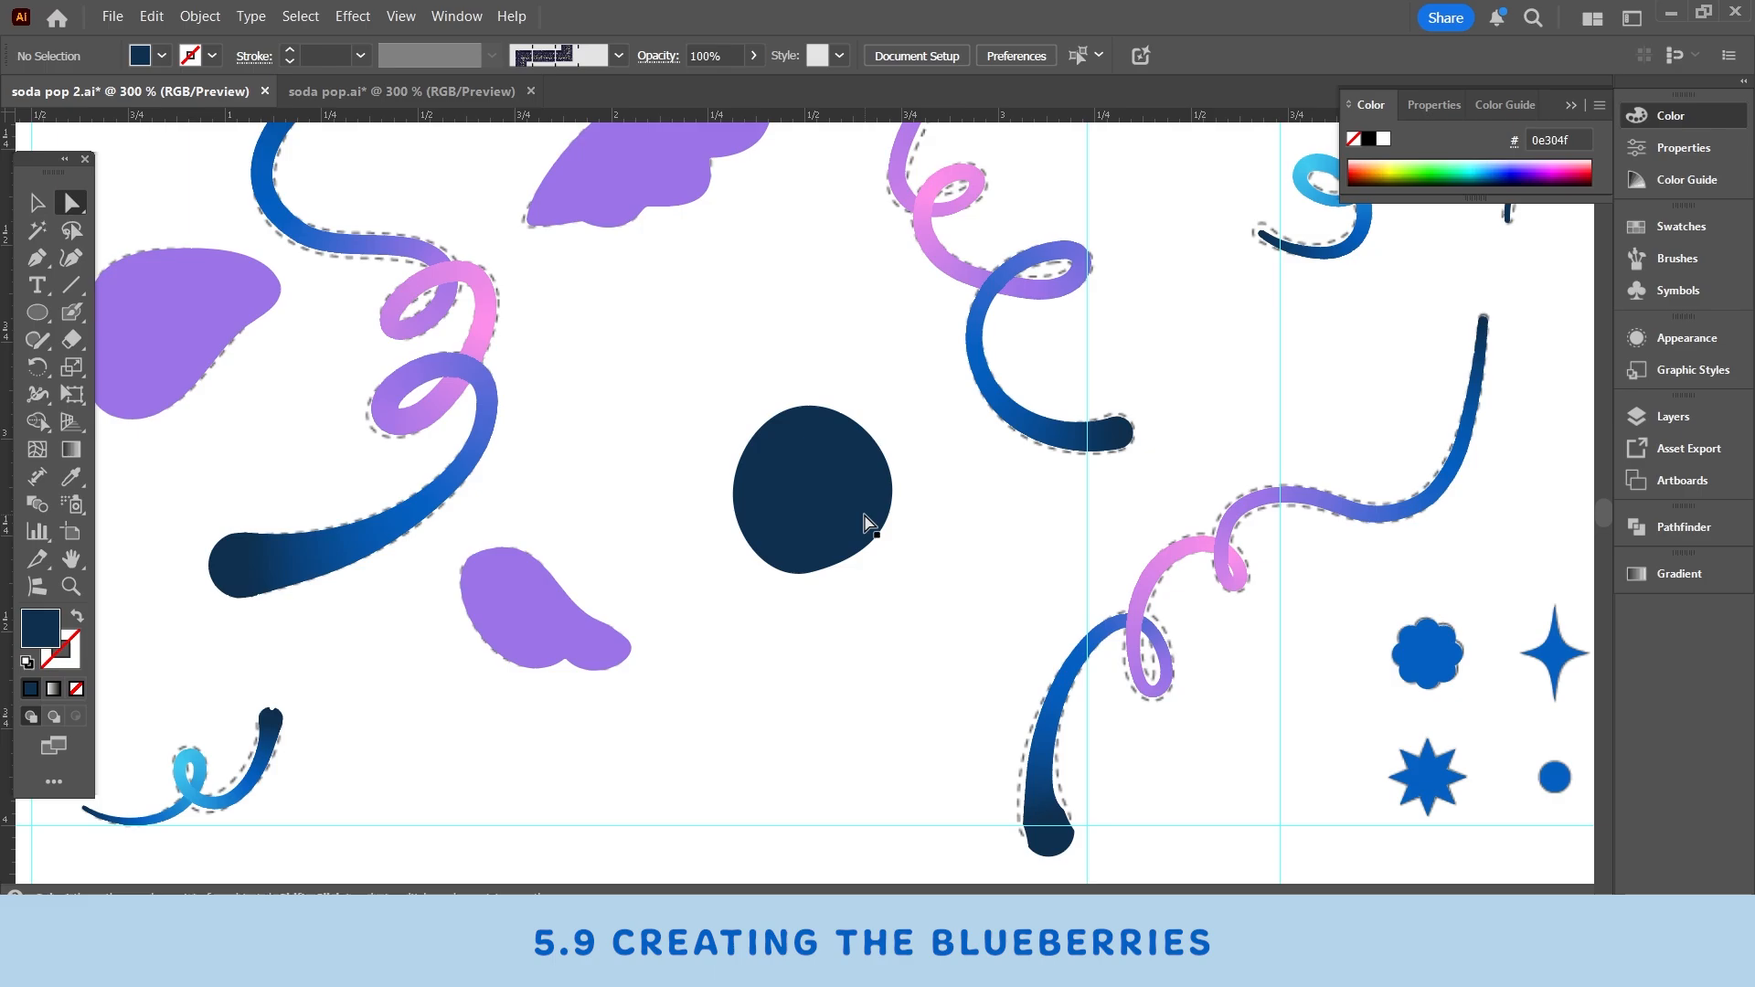
pyautogui.click(864, 514)
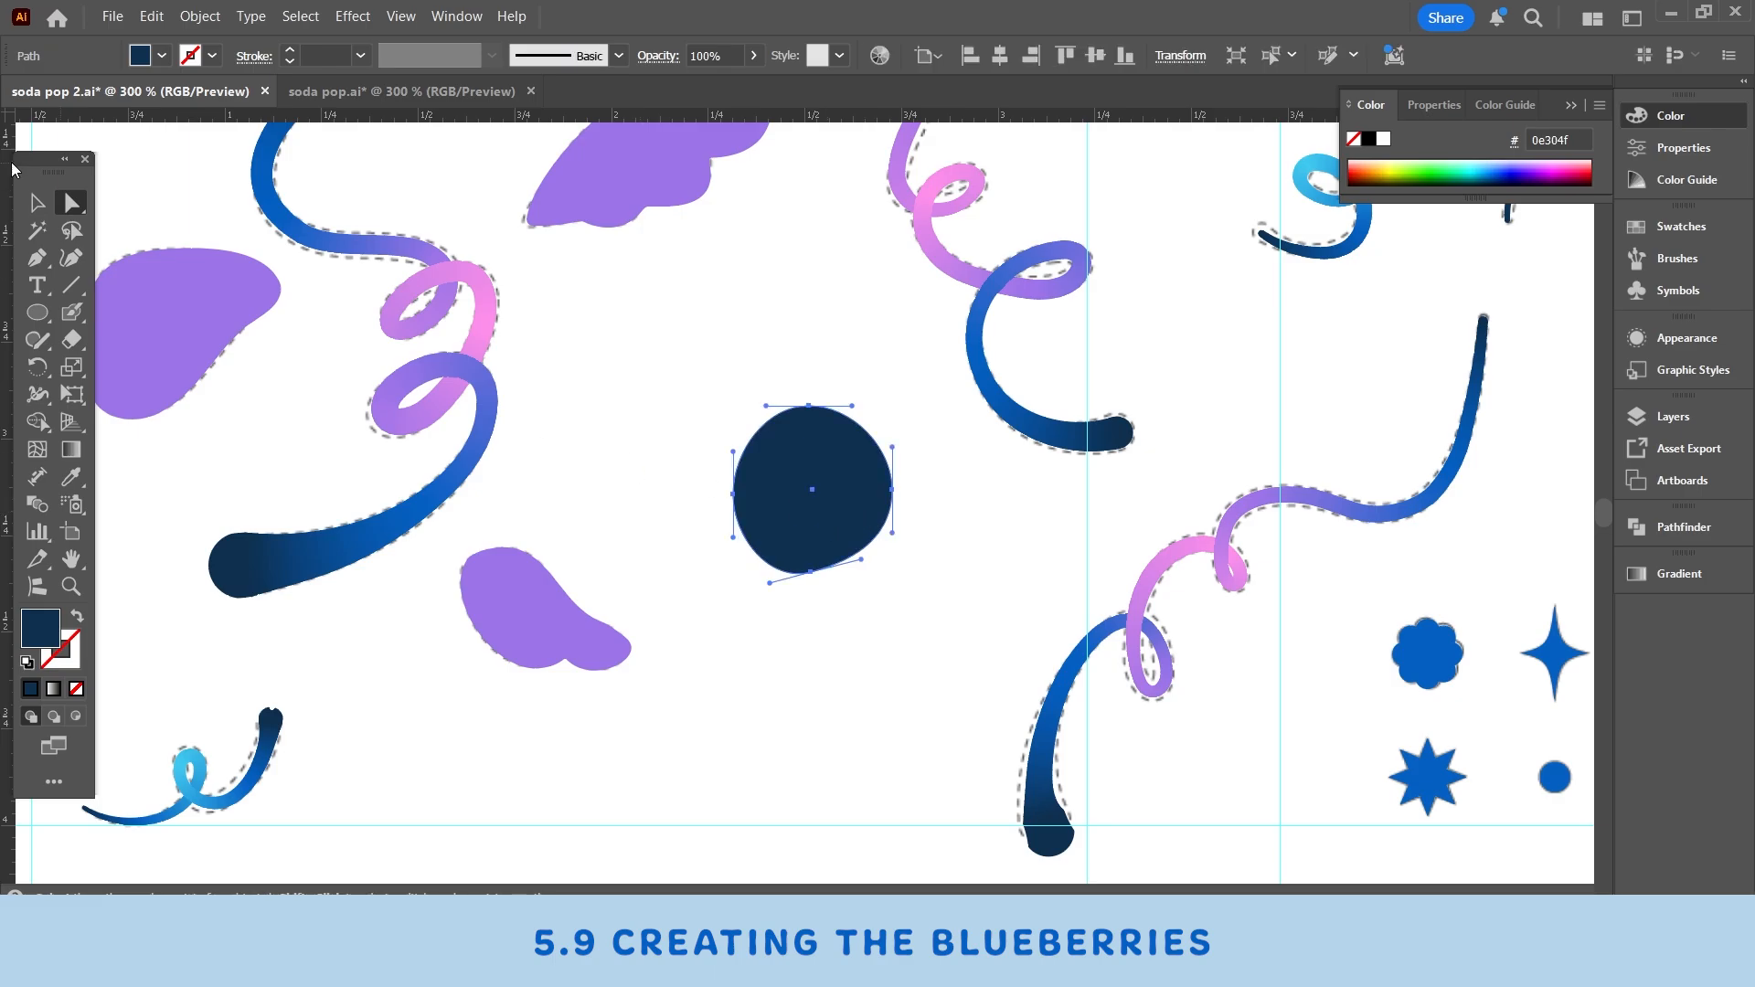
# - Reposition the navy berry shape on the canvas and deselect it
pyautogui.click(37, 203)
pyautogui.moveTo(1063, 641); pyautogui.dragTo(1124, 625)
pyautogui.click(1092, 611)
pyautogui.scroll(-1, 1090, 609)
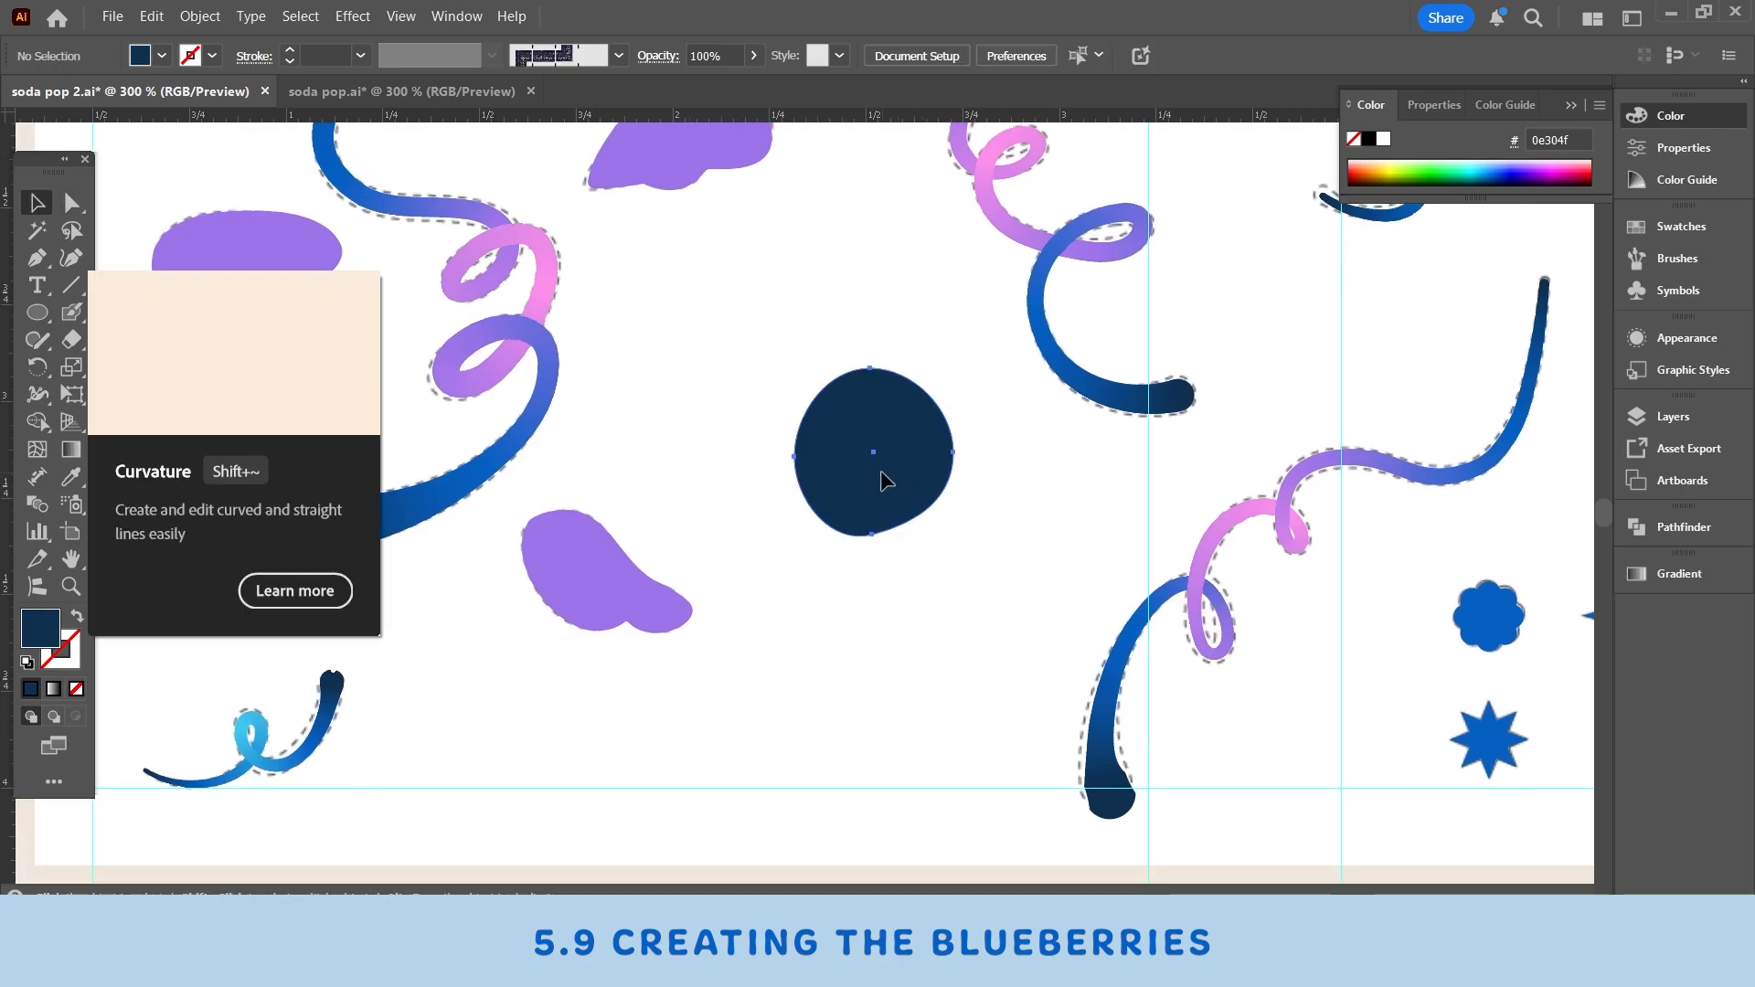
pyautogui.moveTo(880, 472); pyautogui.dragTo(841, 352)
pyautogui.click(981, 460)
pyautogui.moveTo(990, 473); pyautogui.dragTo(1139, 520)
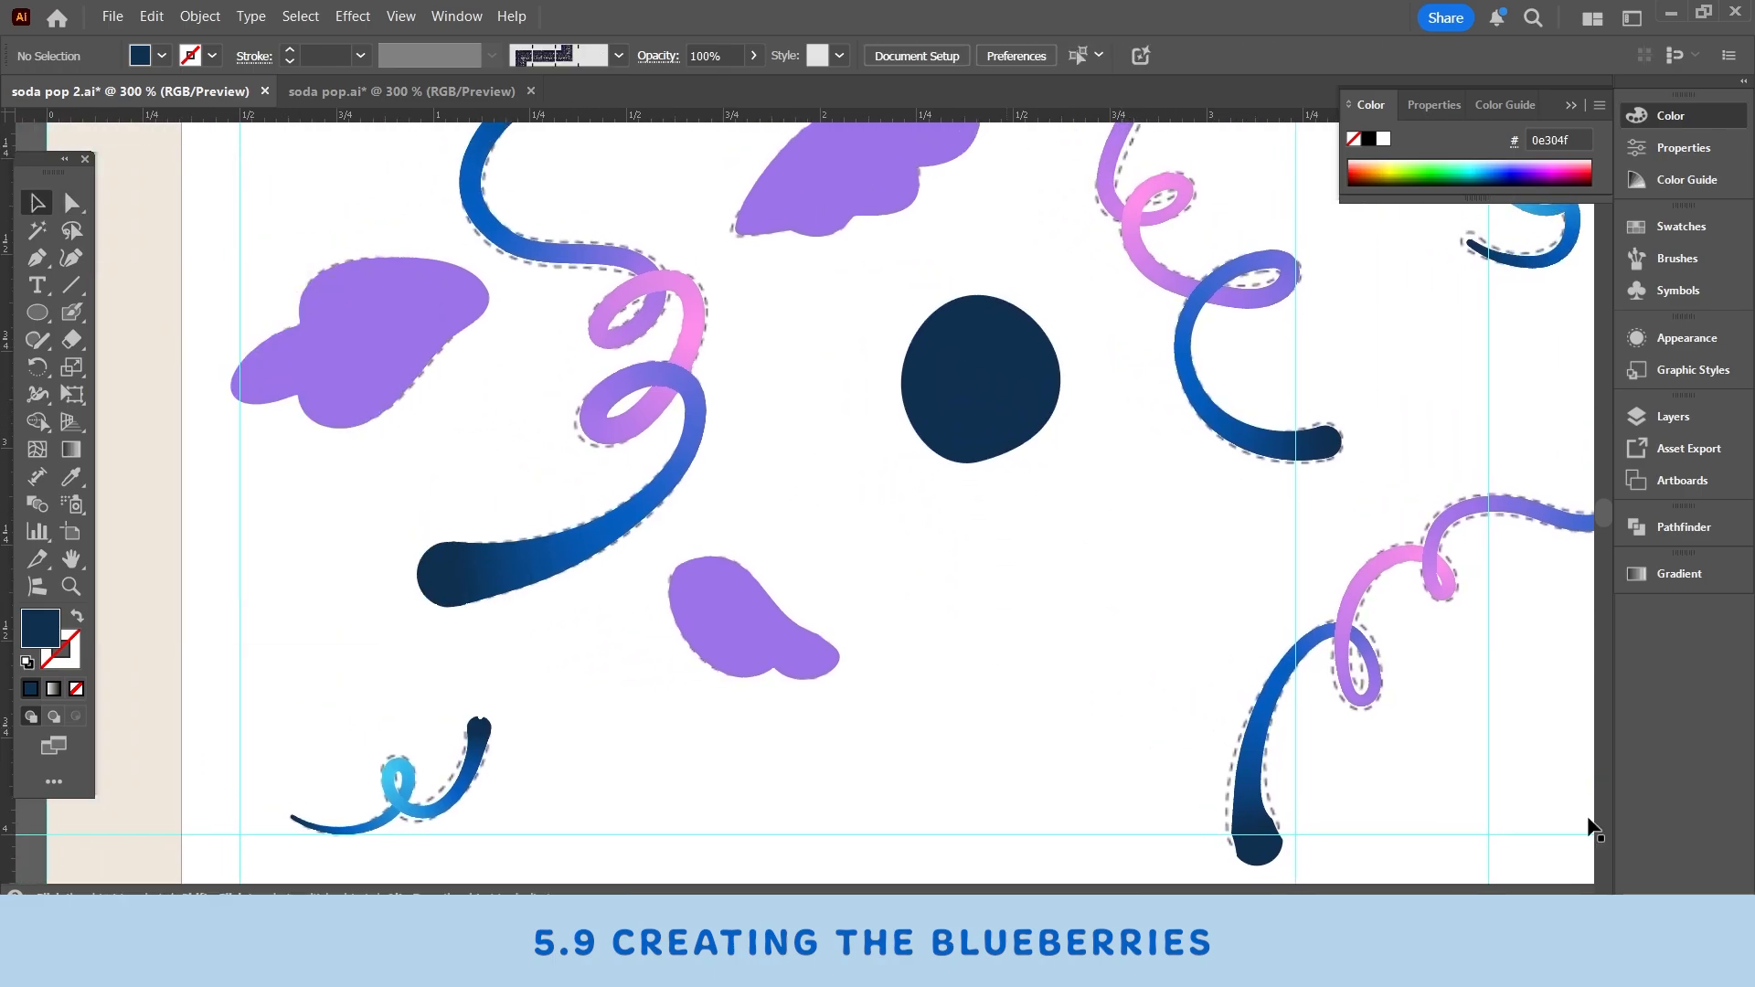
# - Paint a second navy berry below the first with an enlarged Blob Brush
pyautogui.click(73, 316)
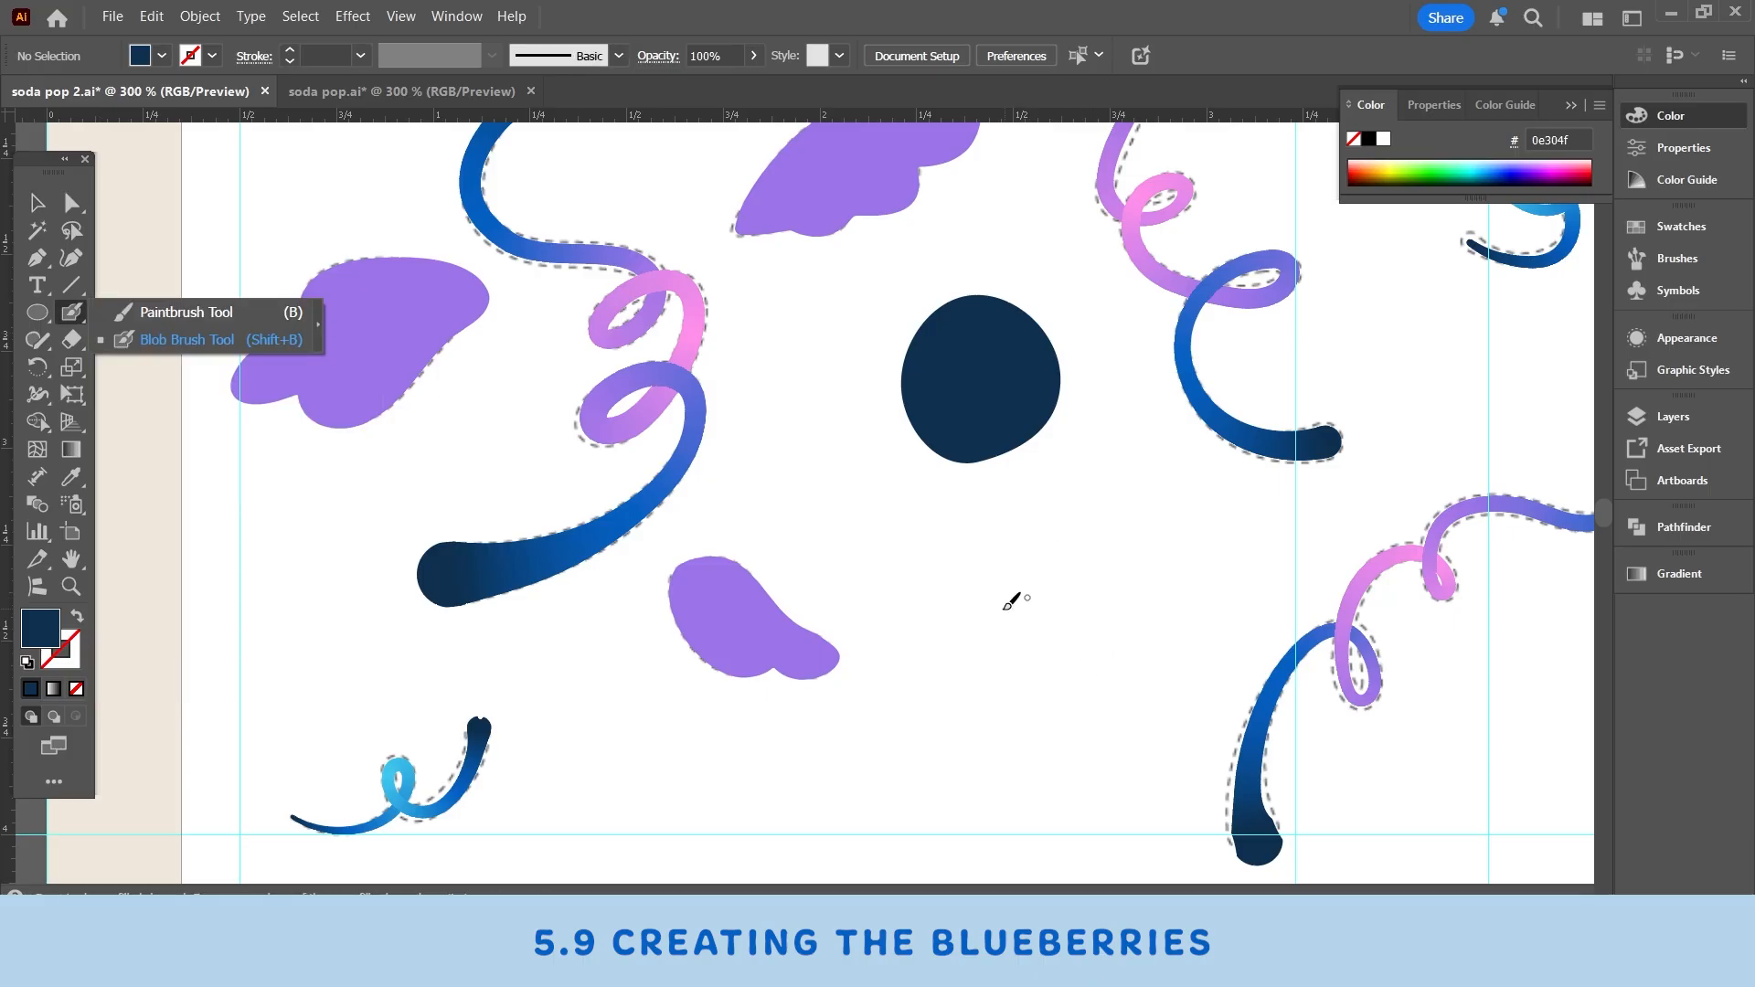
pyautogui.click(124, 337)
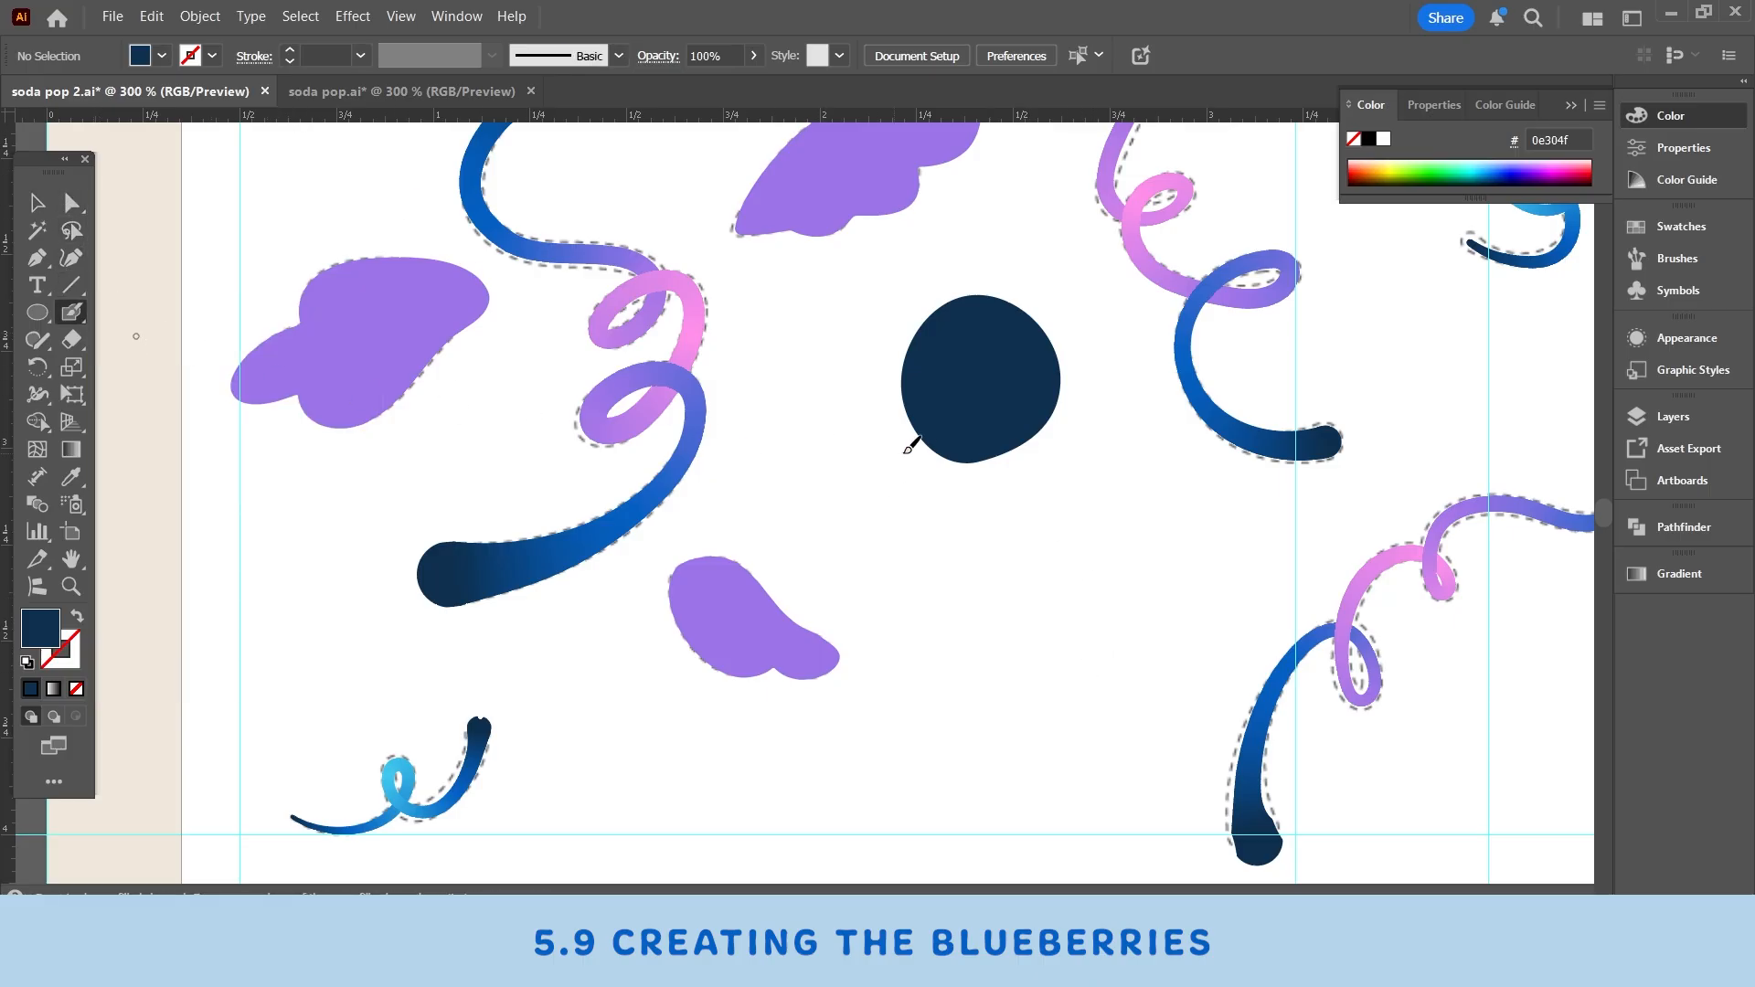
pyautogui.press(']')
pyautogui.press(']')
pyautogui.press(']')
pyautogui.press(']')
pyautogui.press(']')
pyautogui.press(']')
pyautogui.moveTo(1024, 604)
pyautogui.mouseDown()
pyautogui.moveTo(1065, 594)
pyautogui.moveTo(1025, 591)
pyautogui.moveTo(1025, 641)
pyautogui.moveTo(1068, 606)
pyautogui.mouseUp()
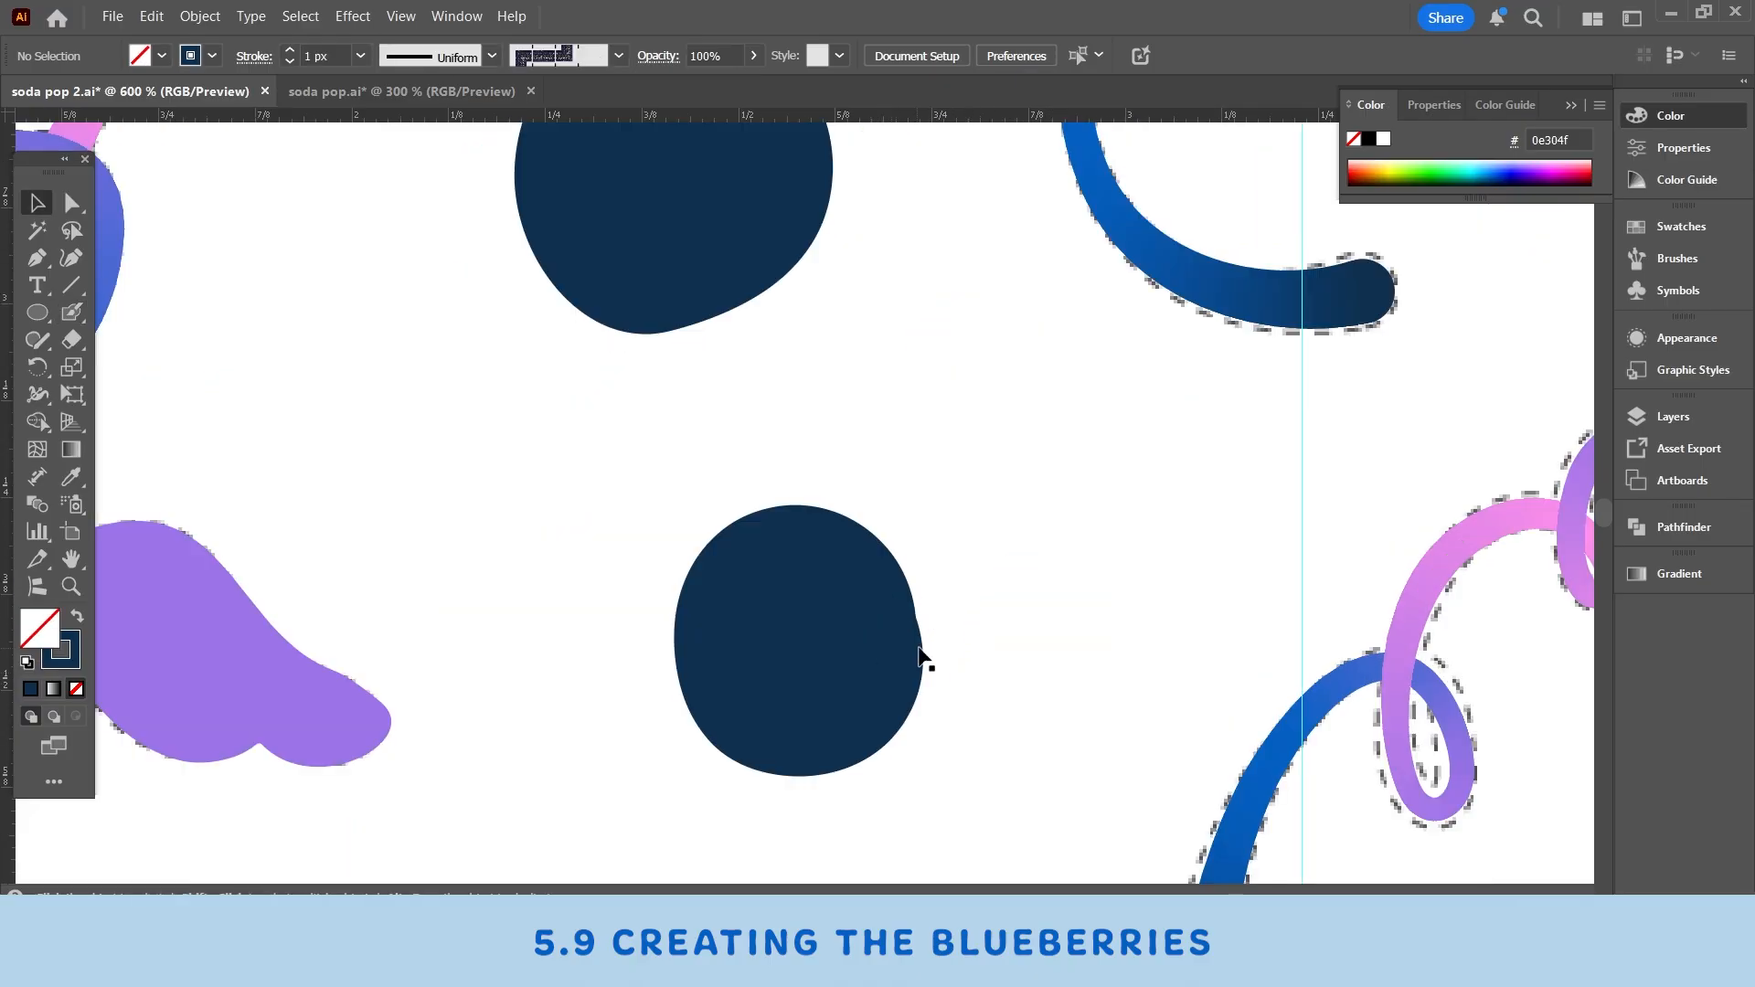
# - Smooth the path of the blob-brush berry
pyautogui.click(873, 660)
pyautogui.rightClick(873, 660)
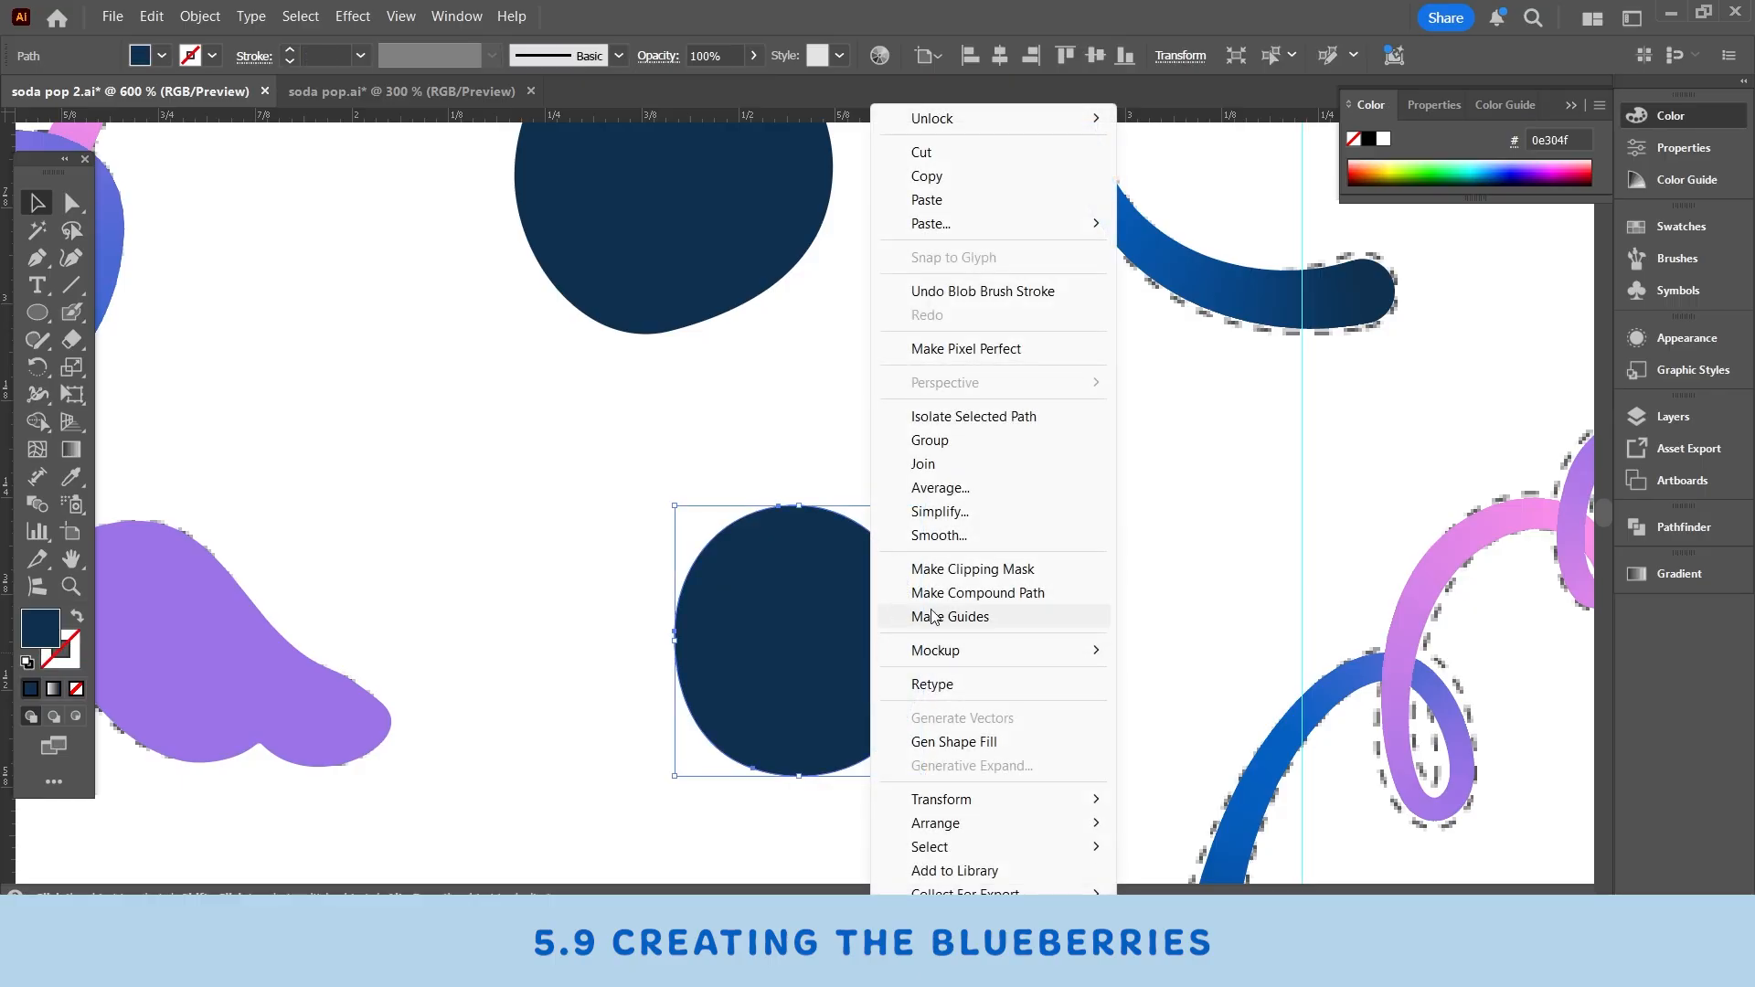
pyautogui.click(940, 537)
pyautogui.moveTo(770, 835); pyautogui.dragTo(803, 835)
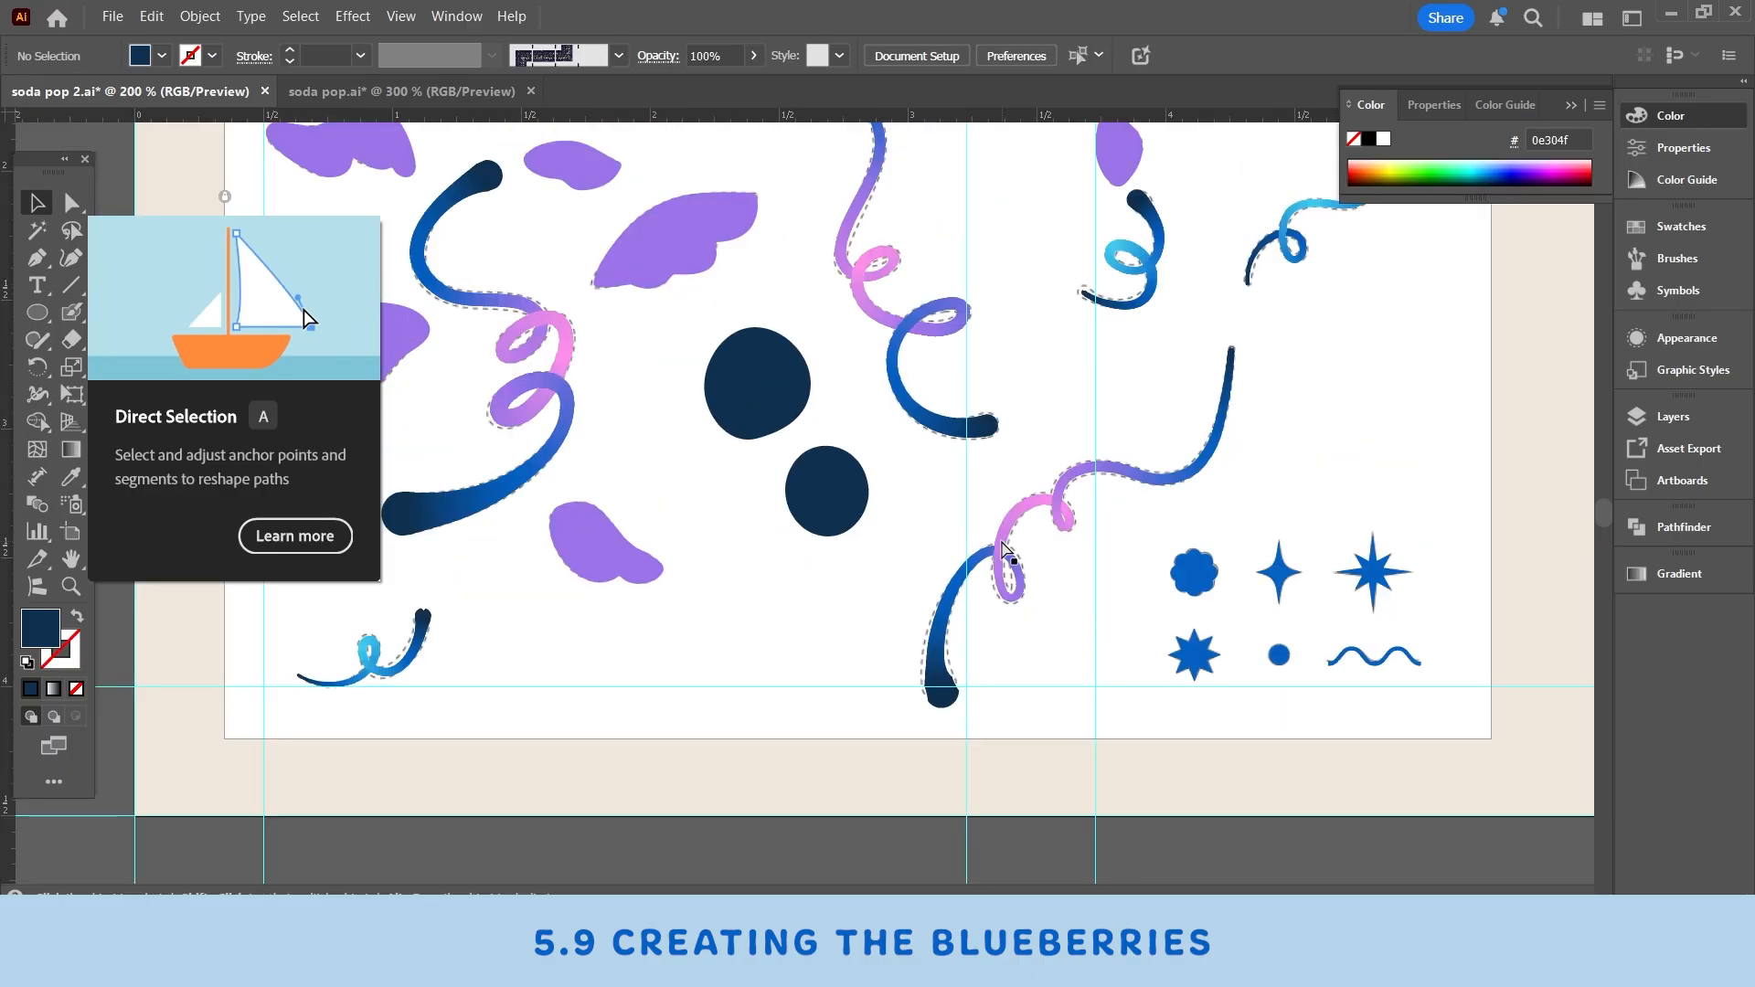
# - Compare the two berries with the blueberries in the soda pop reference document
pyautogui.hotkey('ctrl', '-')
pyautogui.click(820, 501)
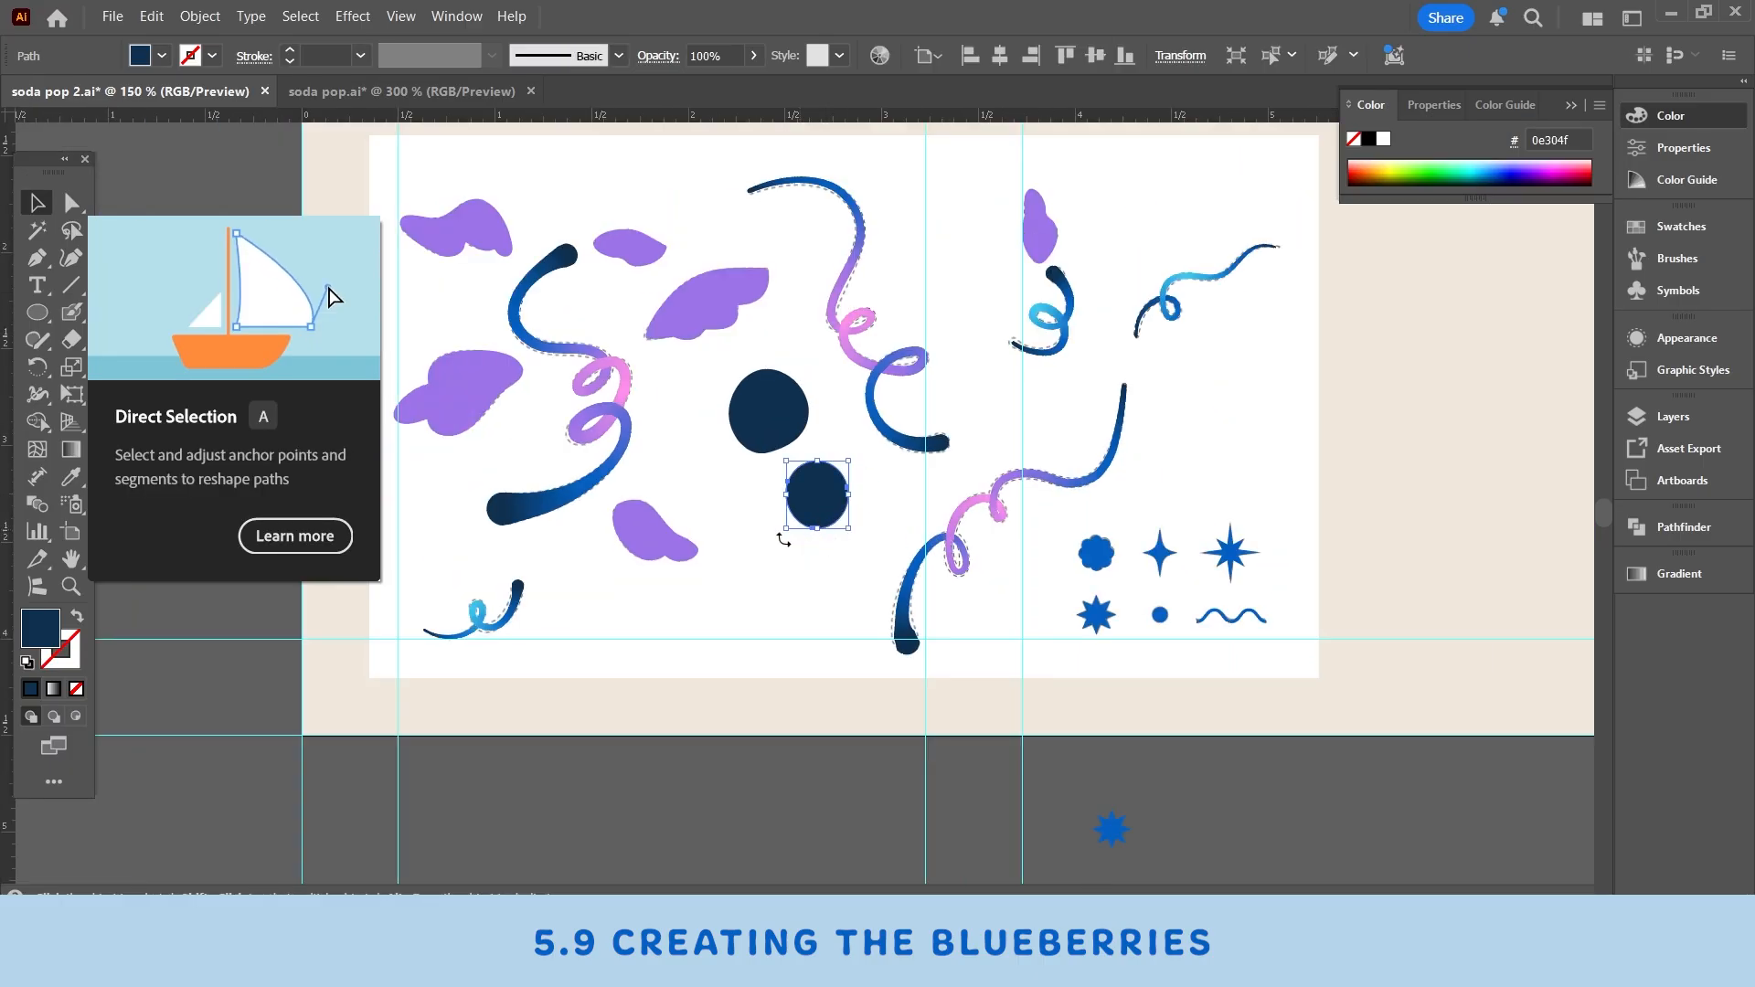
pyautogui.click(380, 91)
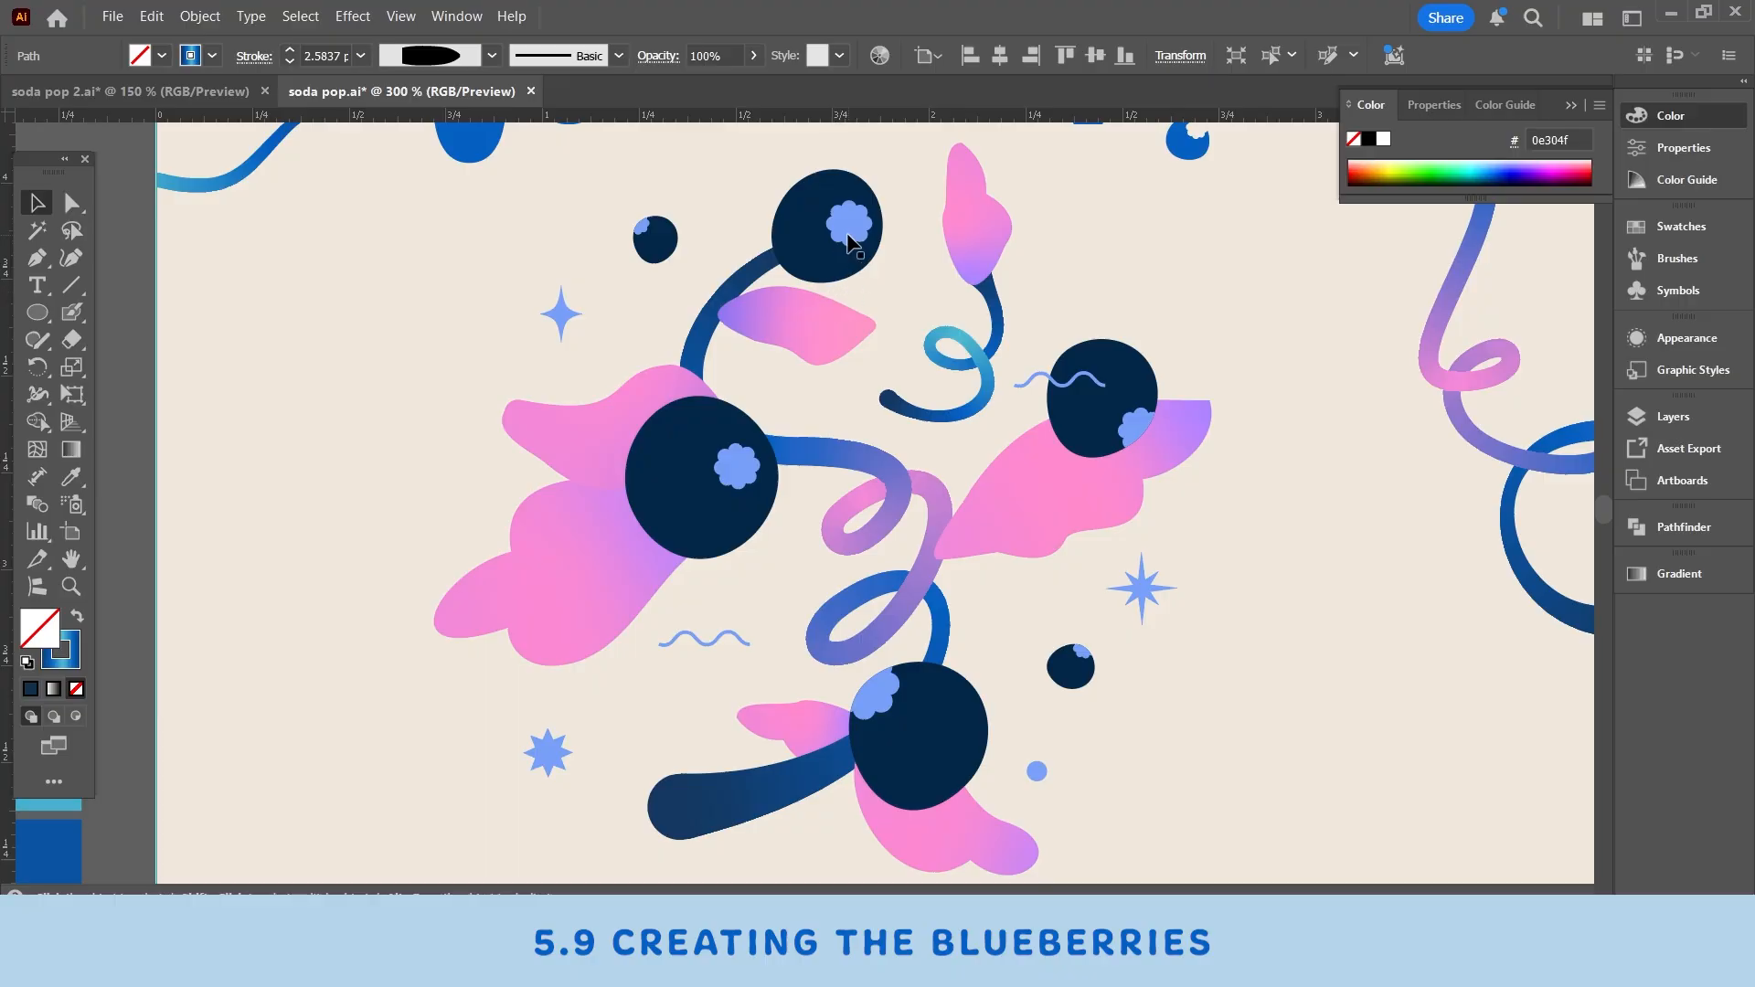
pyautogui.hotkey('ctrl', 'Tab')
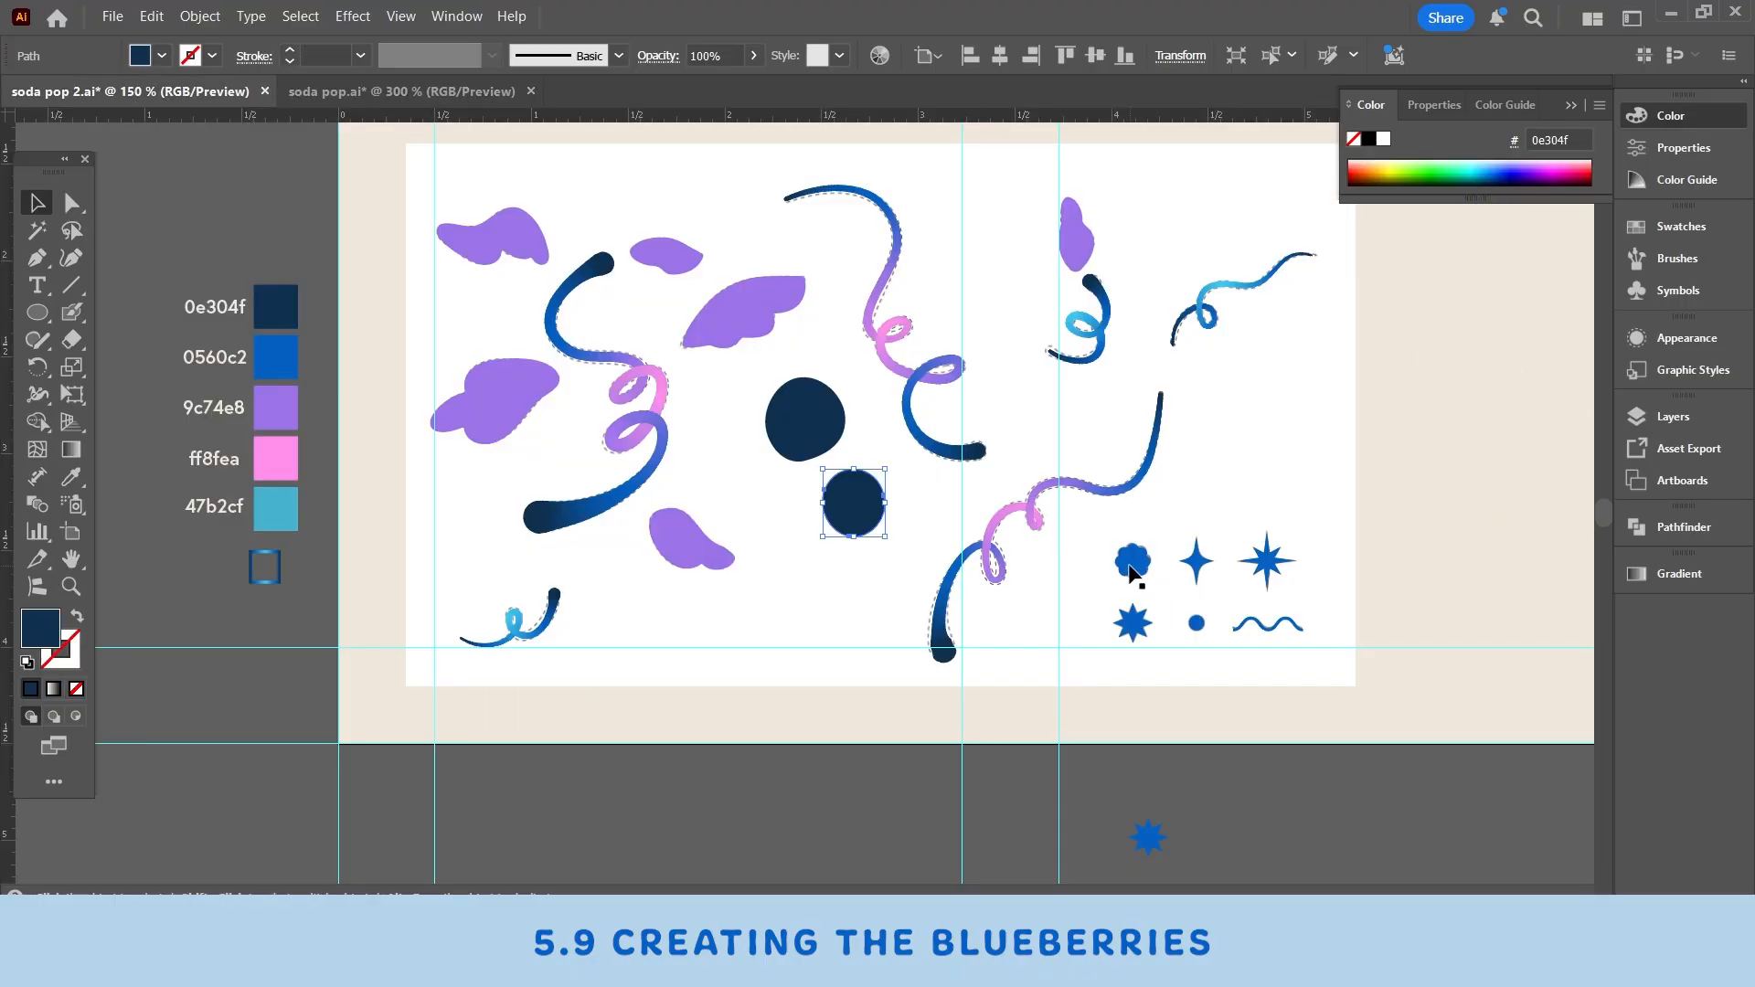
# - Move the scalloped flower shape onto the upper berry and bring it to the front
pyautogui.click(1125, 569)
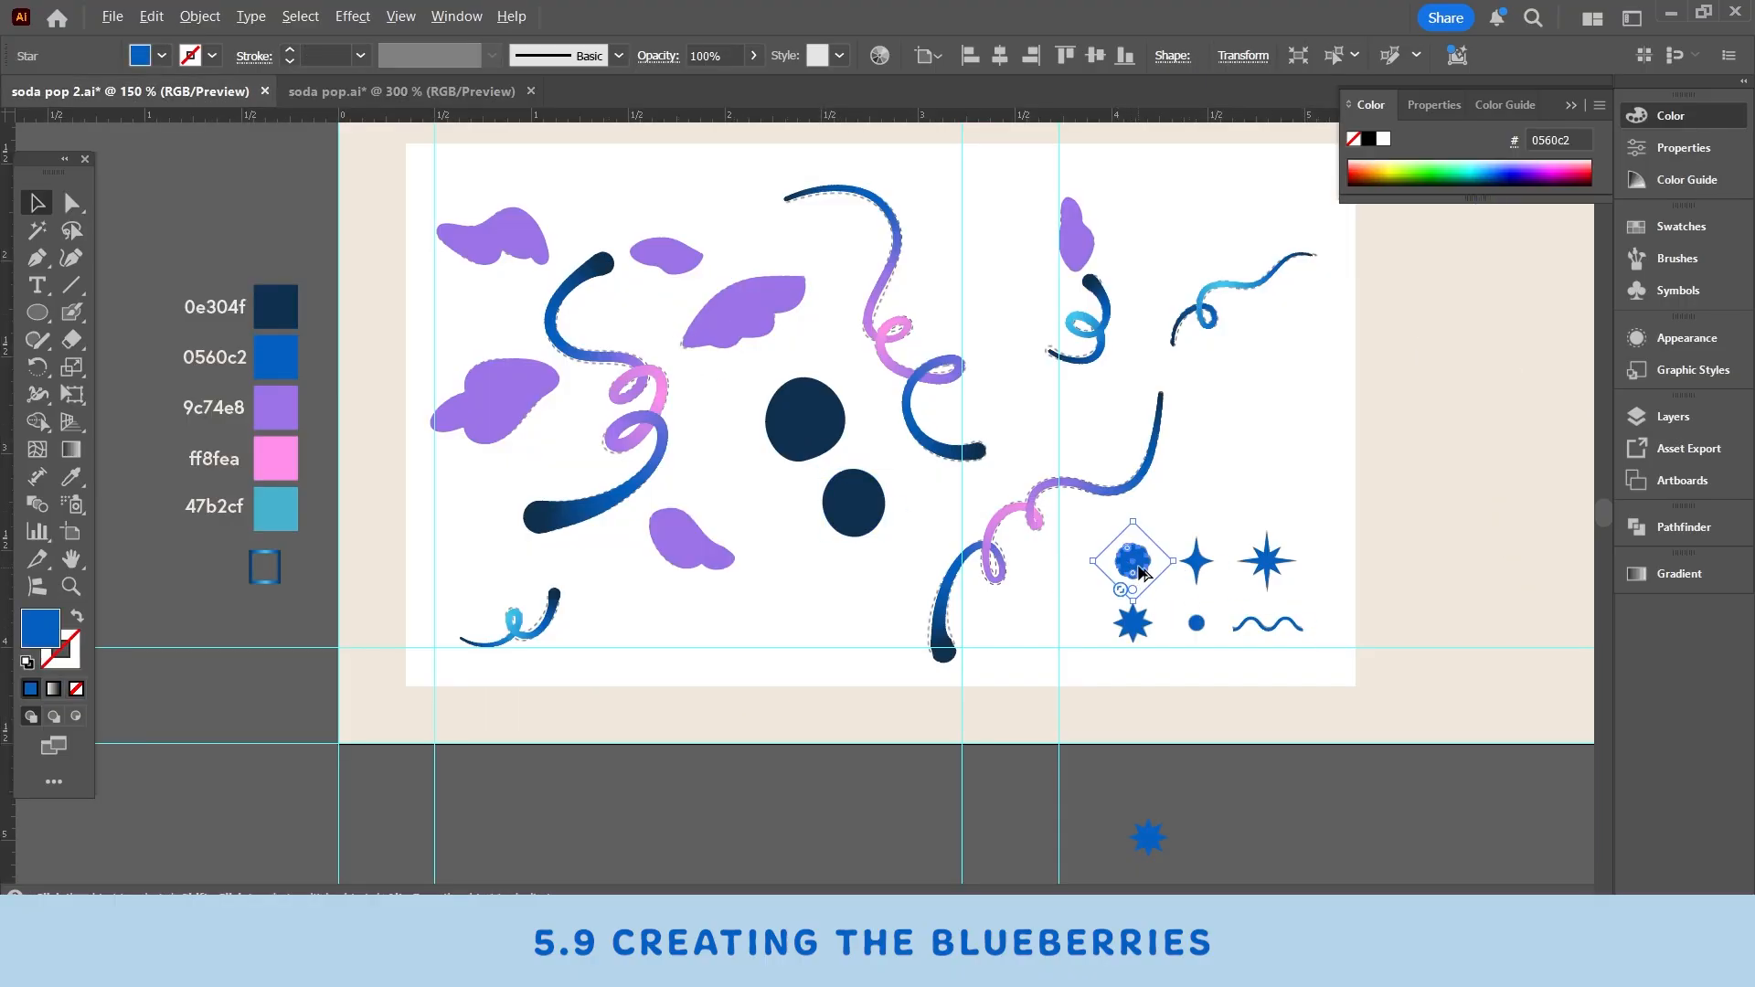
pyautogui.moveTo(1134, 568); pyautogui.dragTo(819, 444)
pyautogui.hotkey('ctrl', '+')
pyautogui.hotkey('ctrl', '+')
pyautogui.hotkey('ctrl', '+')
pyautogui.hotkey('ctrl', '+')
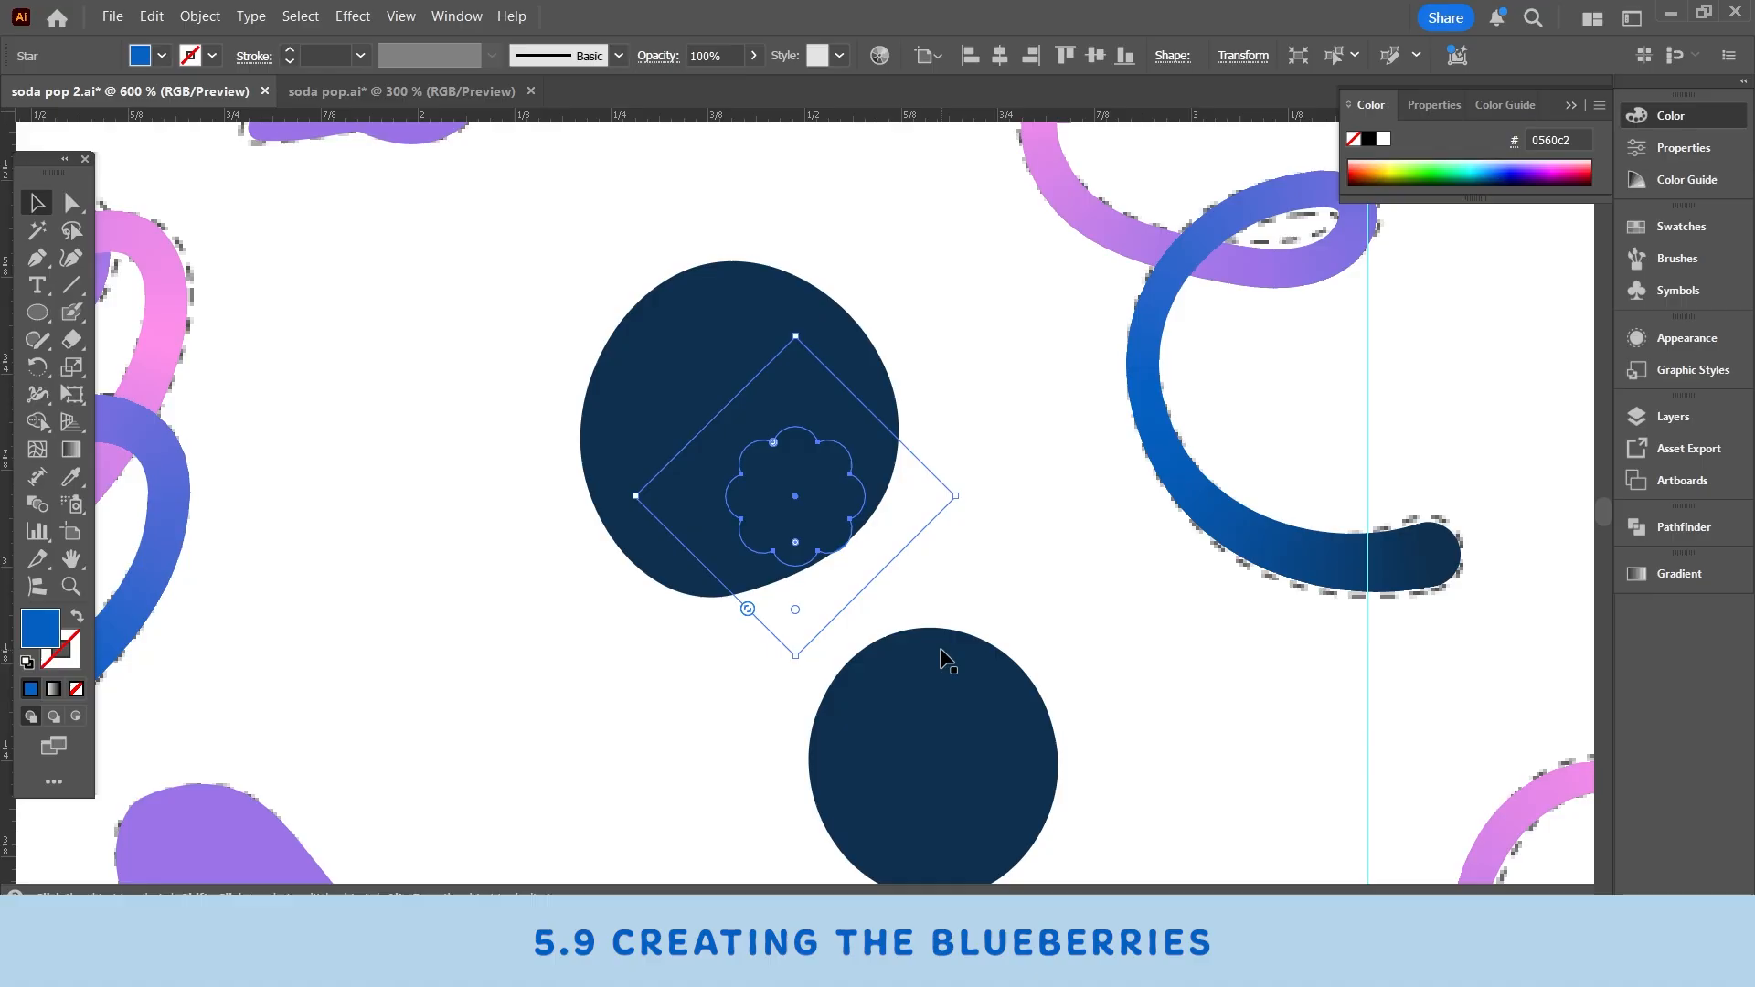
pyautogui.hotkey('ctrl', 'shift', 'b')
pyautogui.hotkey('ctrl', 'shift', ']')
pyautogui.hotkey('ctrl', 'shift', 'b')
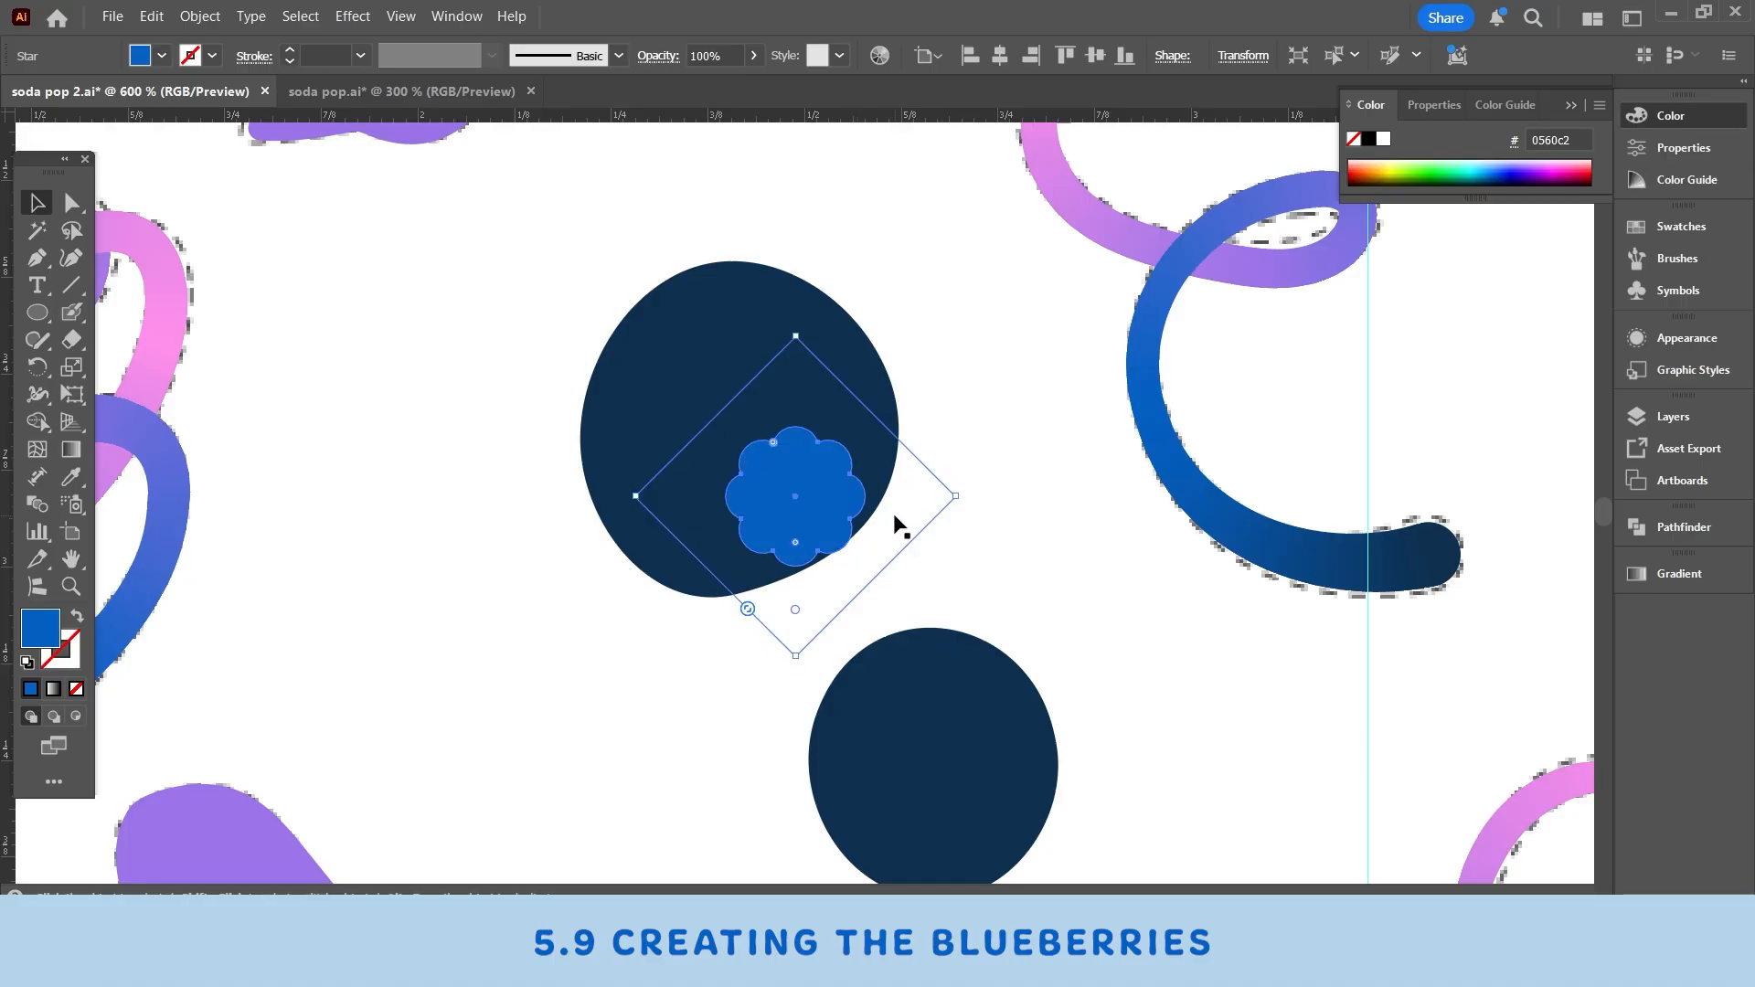
# - Drag the flower shape's layer to the top of the layer stack and undo the move
pyautogui.click(1673, 416)
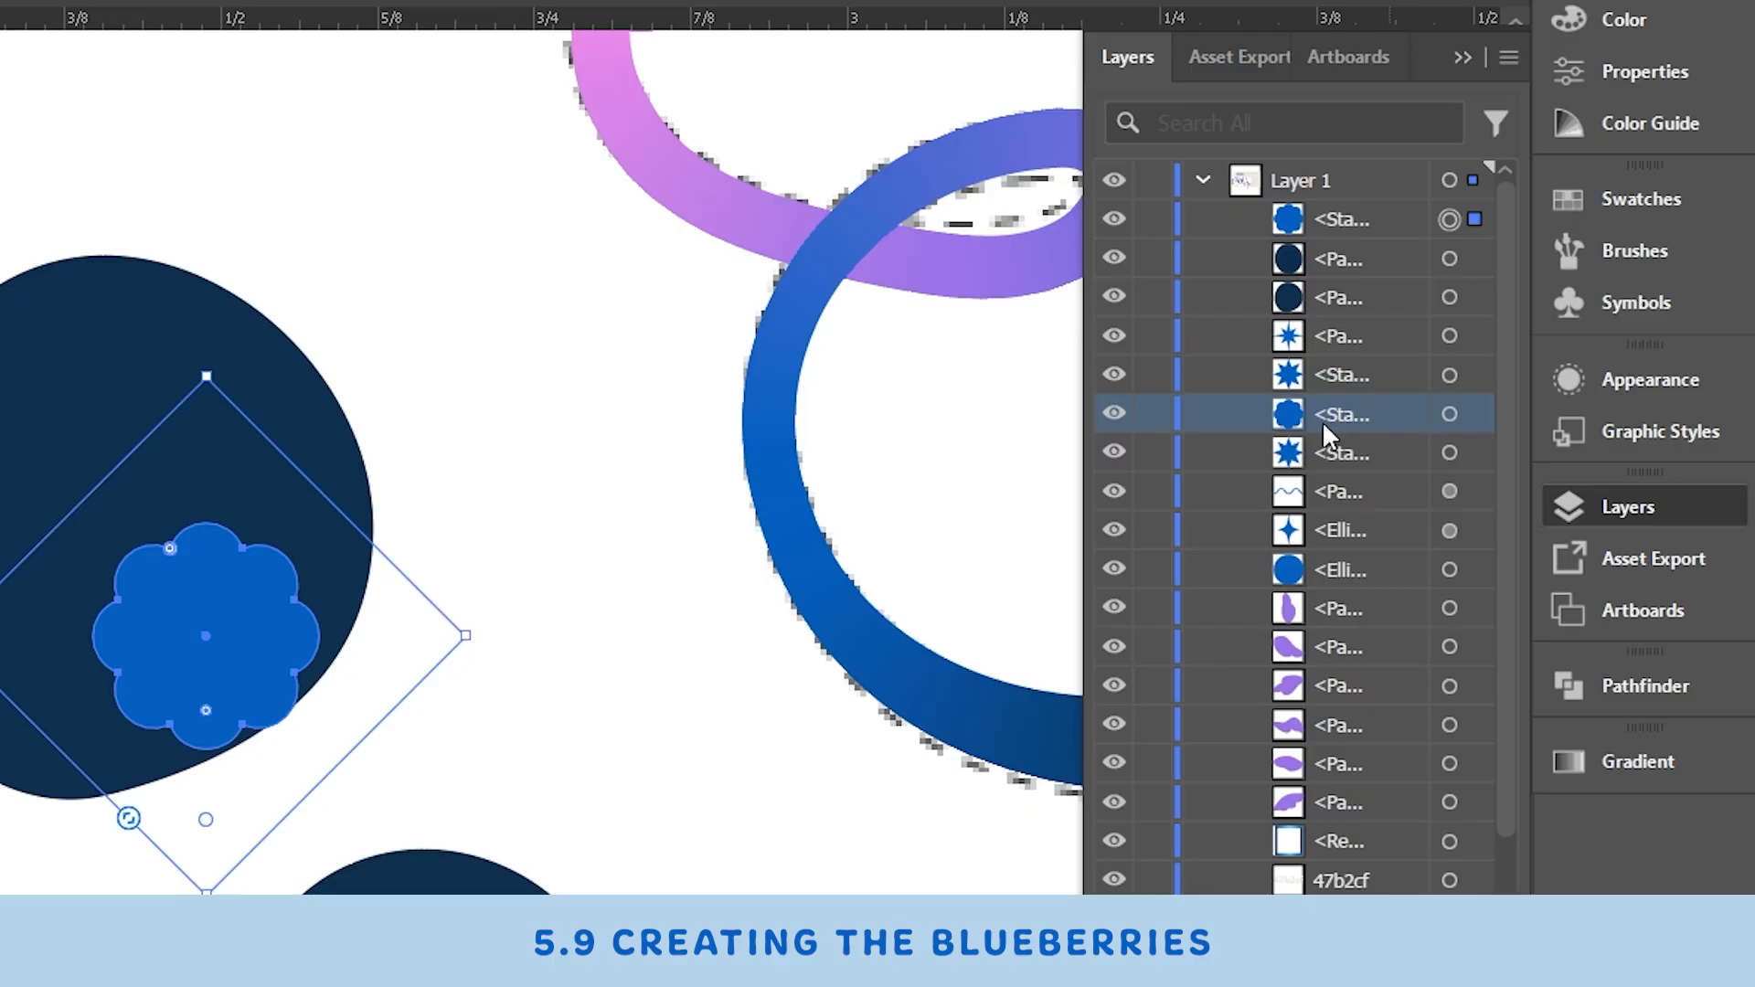
pyautogui.moveTo(1316, 413); pyautogui.dragTo(1327, 212)
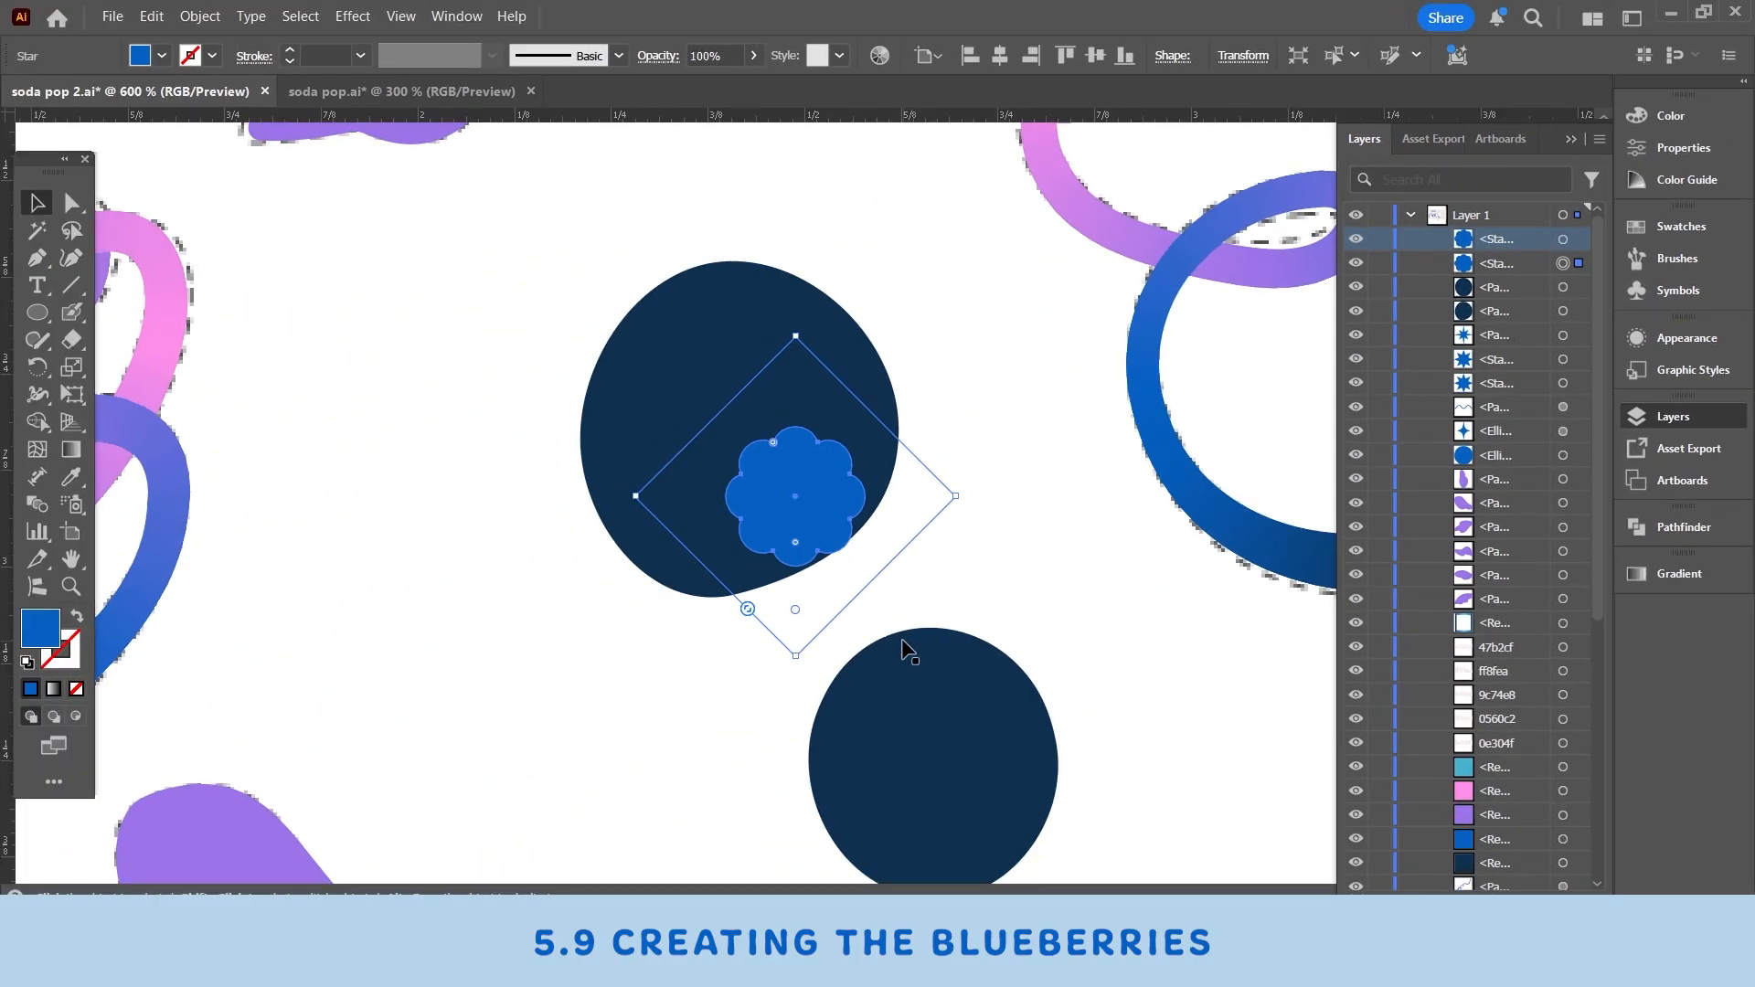
pyautogui.hotkey('ctrl', 'z')
pyautogui.click(1571, 139)
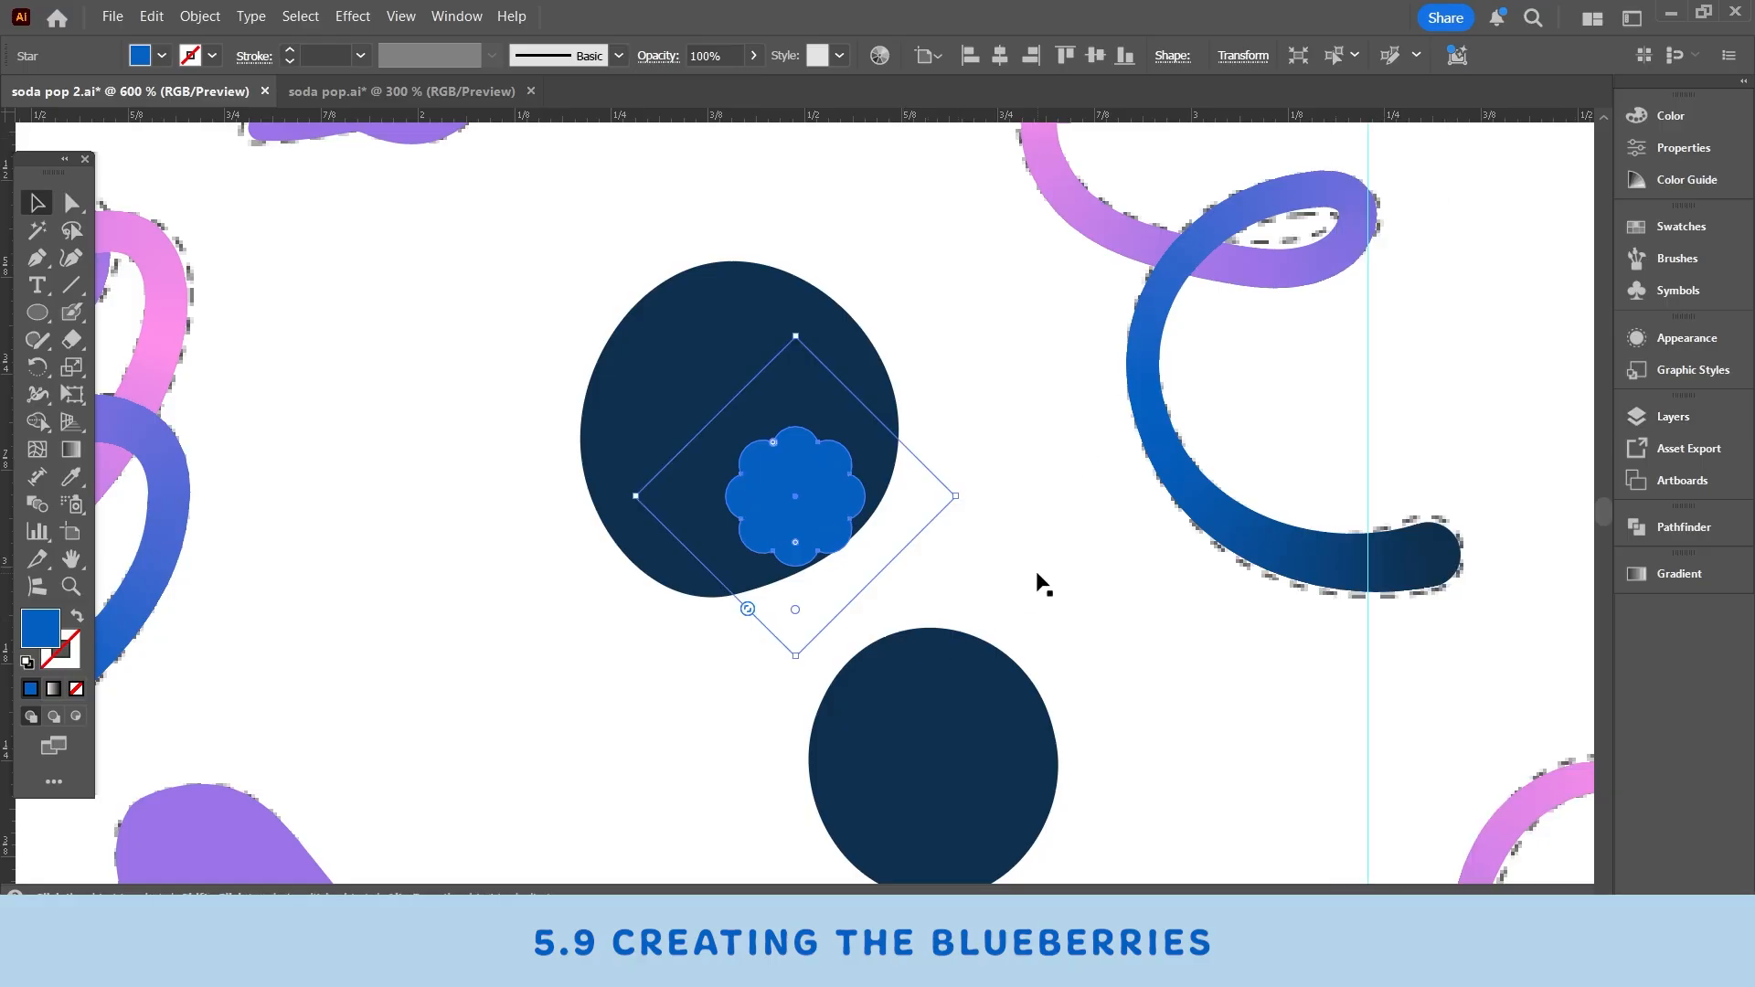
# - Position the flower shape on the right side of the upper berry
pyautogui.moveTo(1041, 577); pyautogui.dragTo(1043, 539)
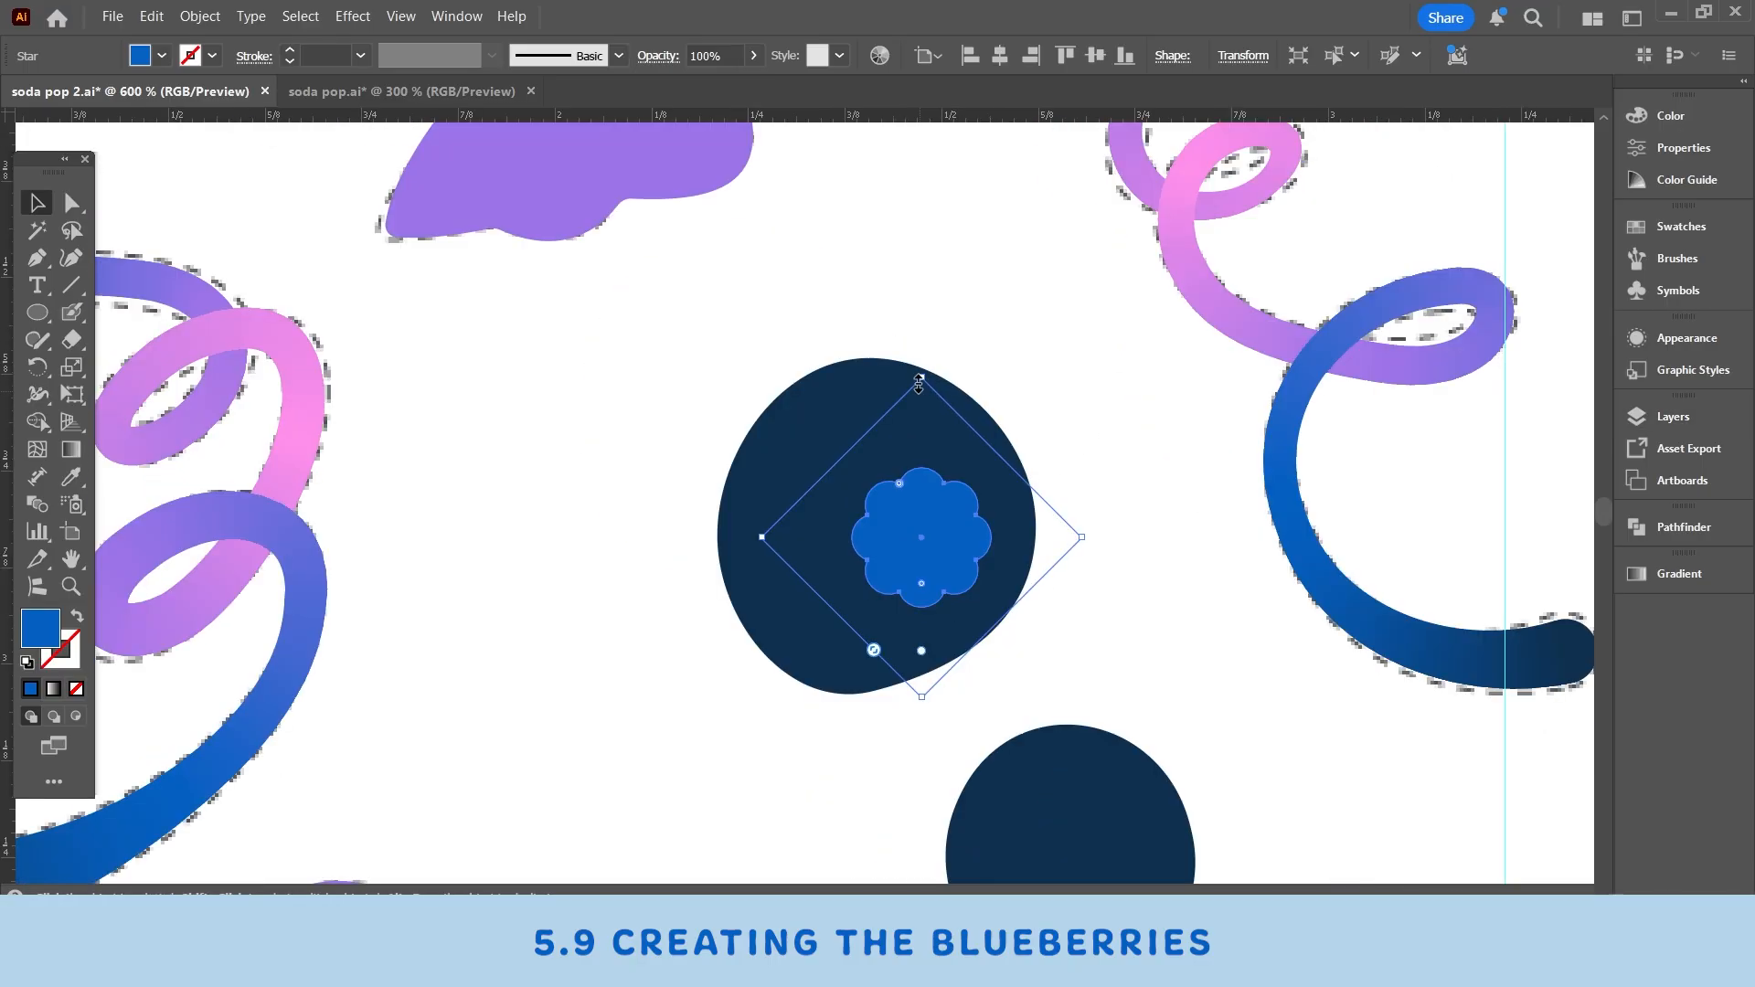
pyautogui.moveTo(920, 380); pyautogui.dragTo(926, 483)
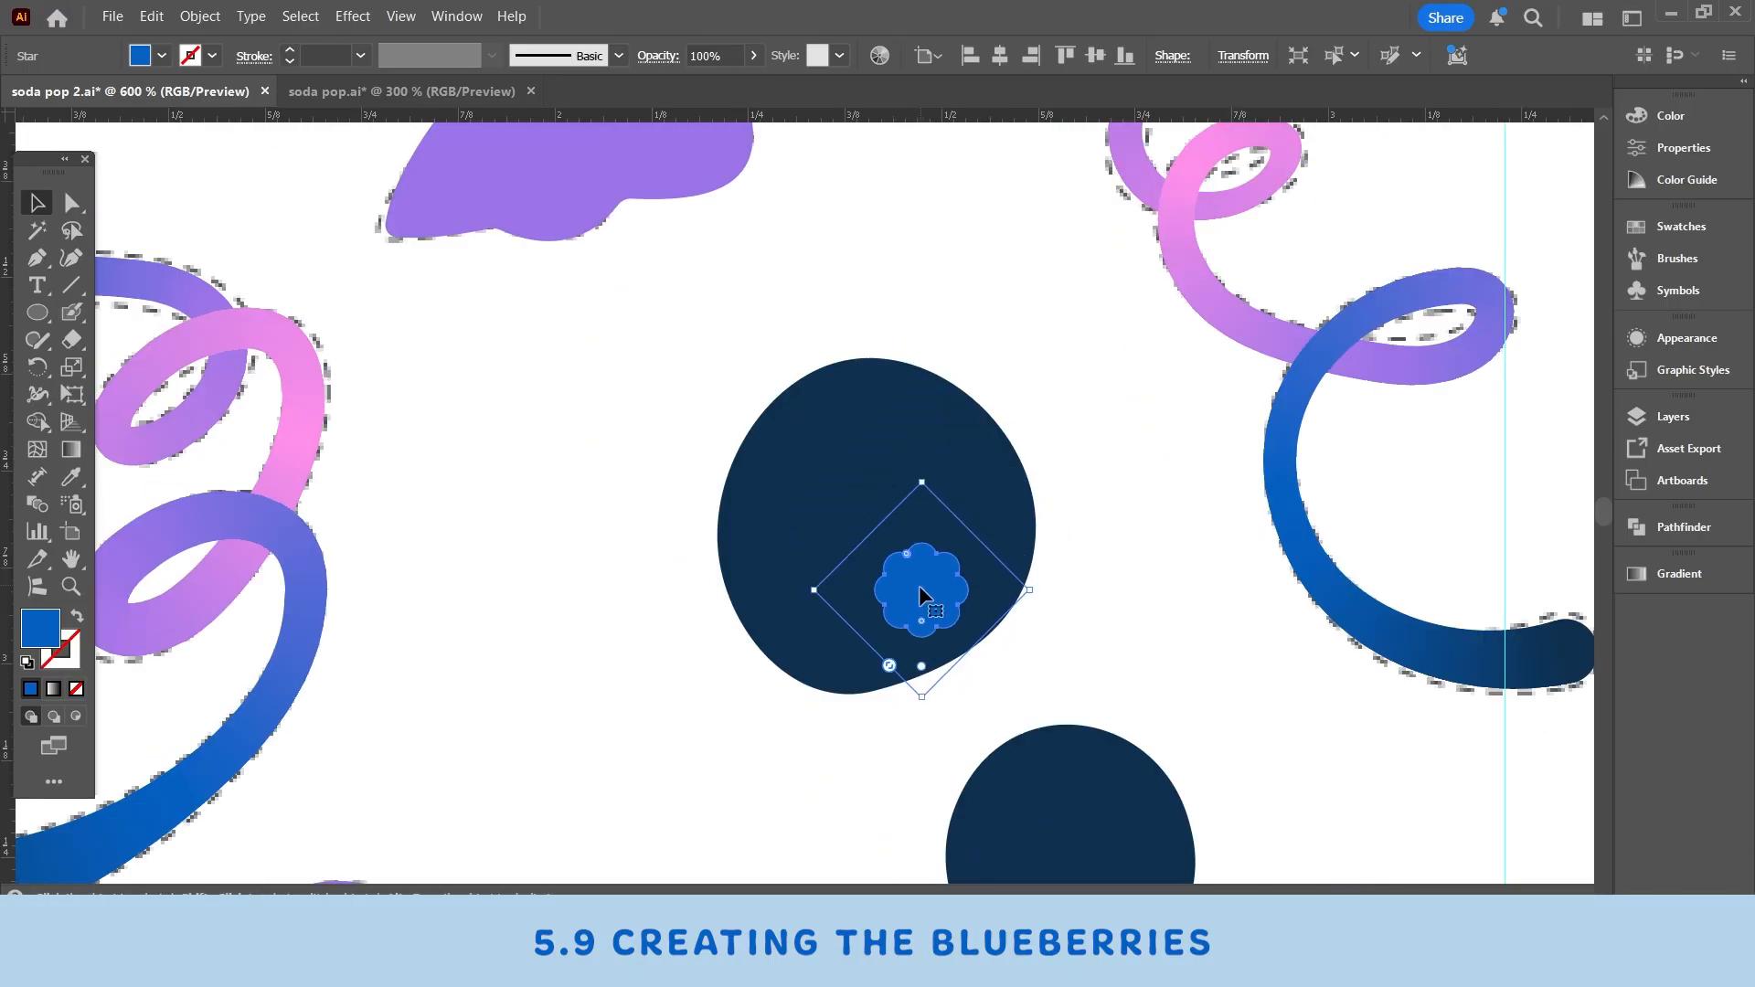
pyautogui.moveTo(918, 587); pyautogui.dragTo(950, 556)
pyautogui.click(1056, 668)
pyautogui.moveTo(1055, 671); pyautogui.dragTo(1031, 518)
pyautogui.click(936, 413)
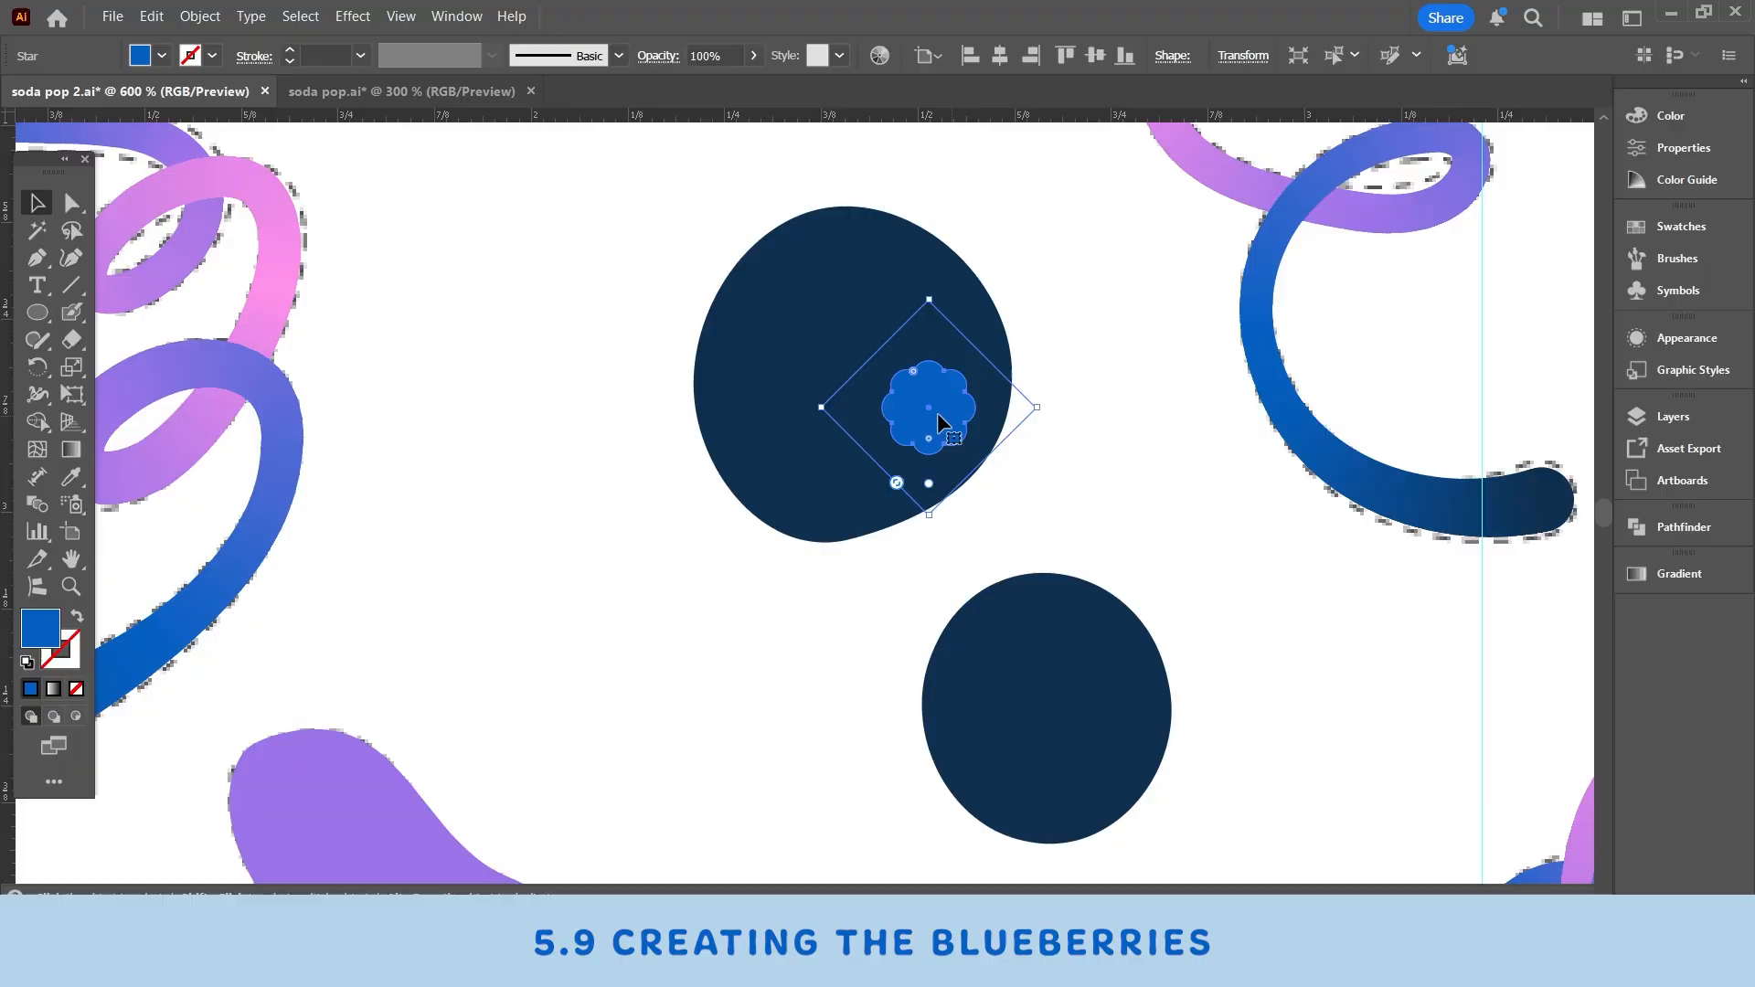
# - Duplicate the flower shape onto the left edge of the lower berry
pyautogui.moveTo(936, 413); pyautogui.dragTo(931, 676)
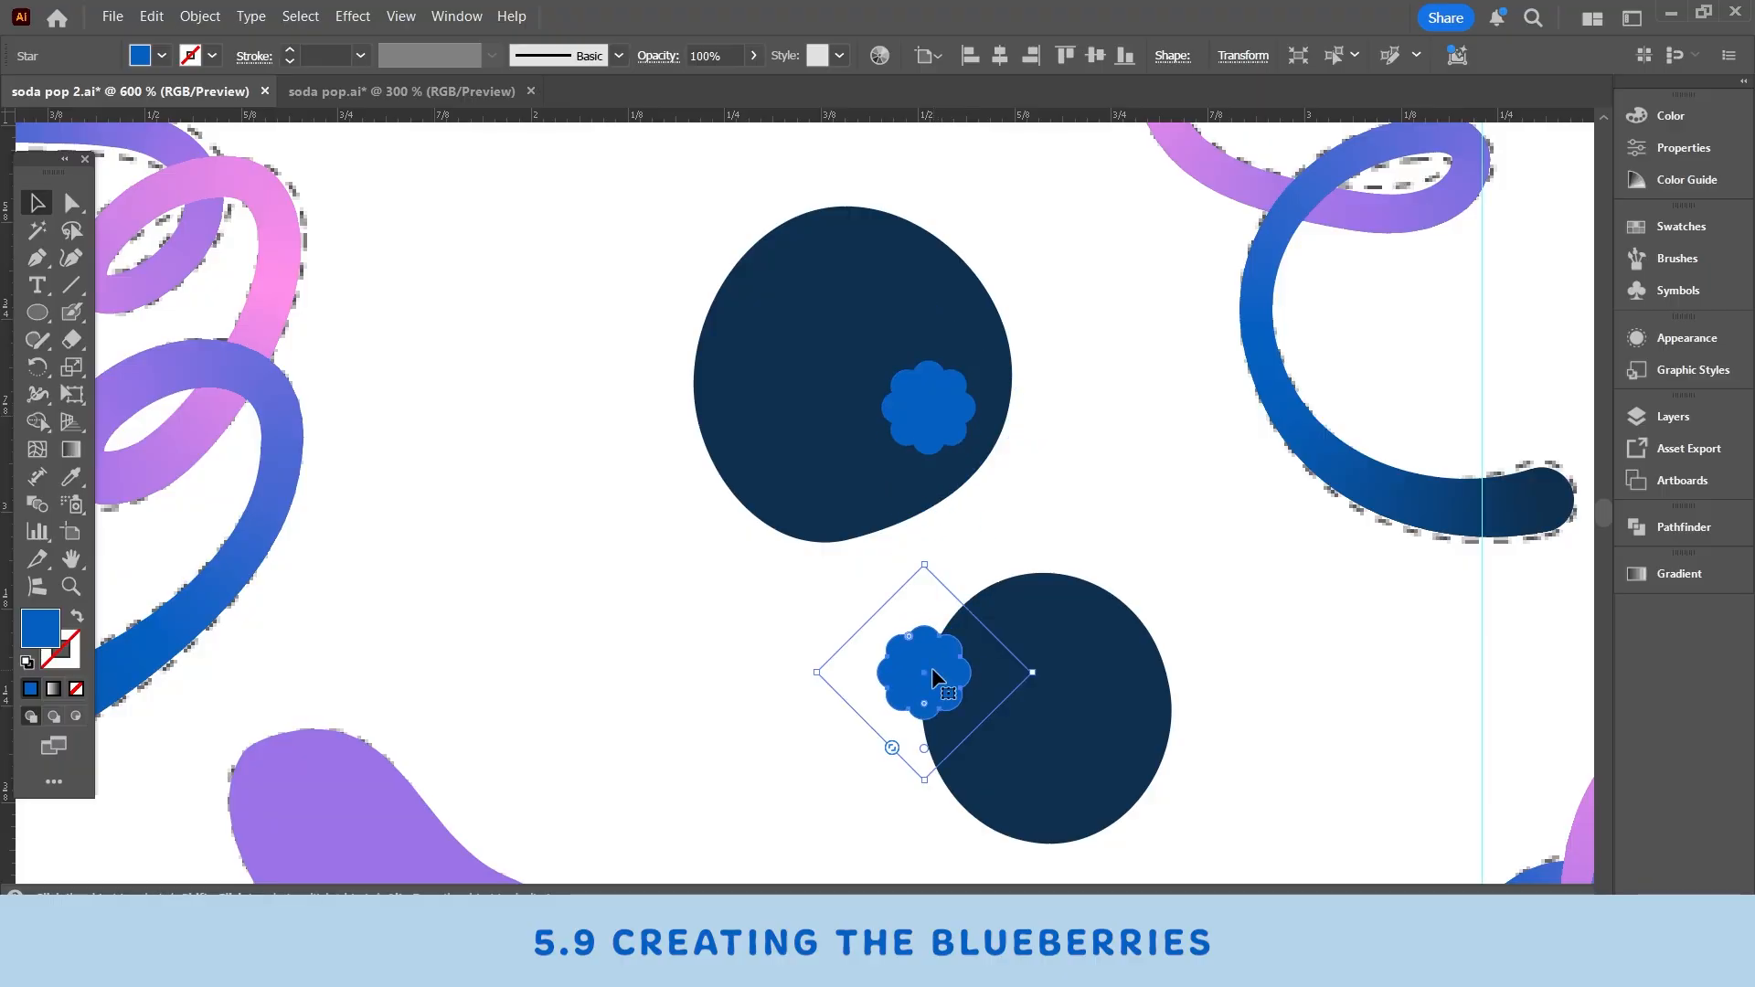
pyautogui.keyDown('shift'); pyautogui.click(1043, 639); pyautogui.keyUp('shift')
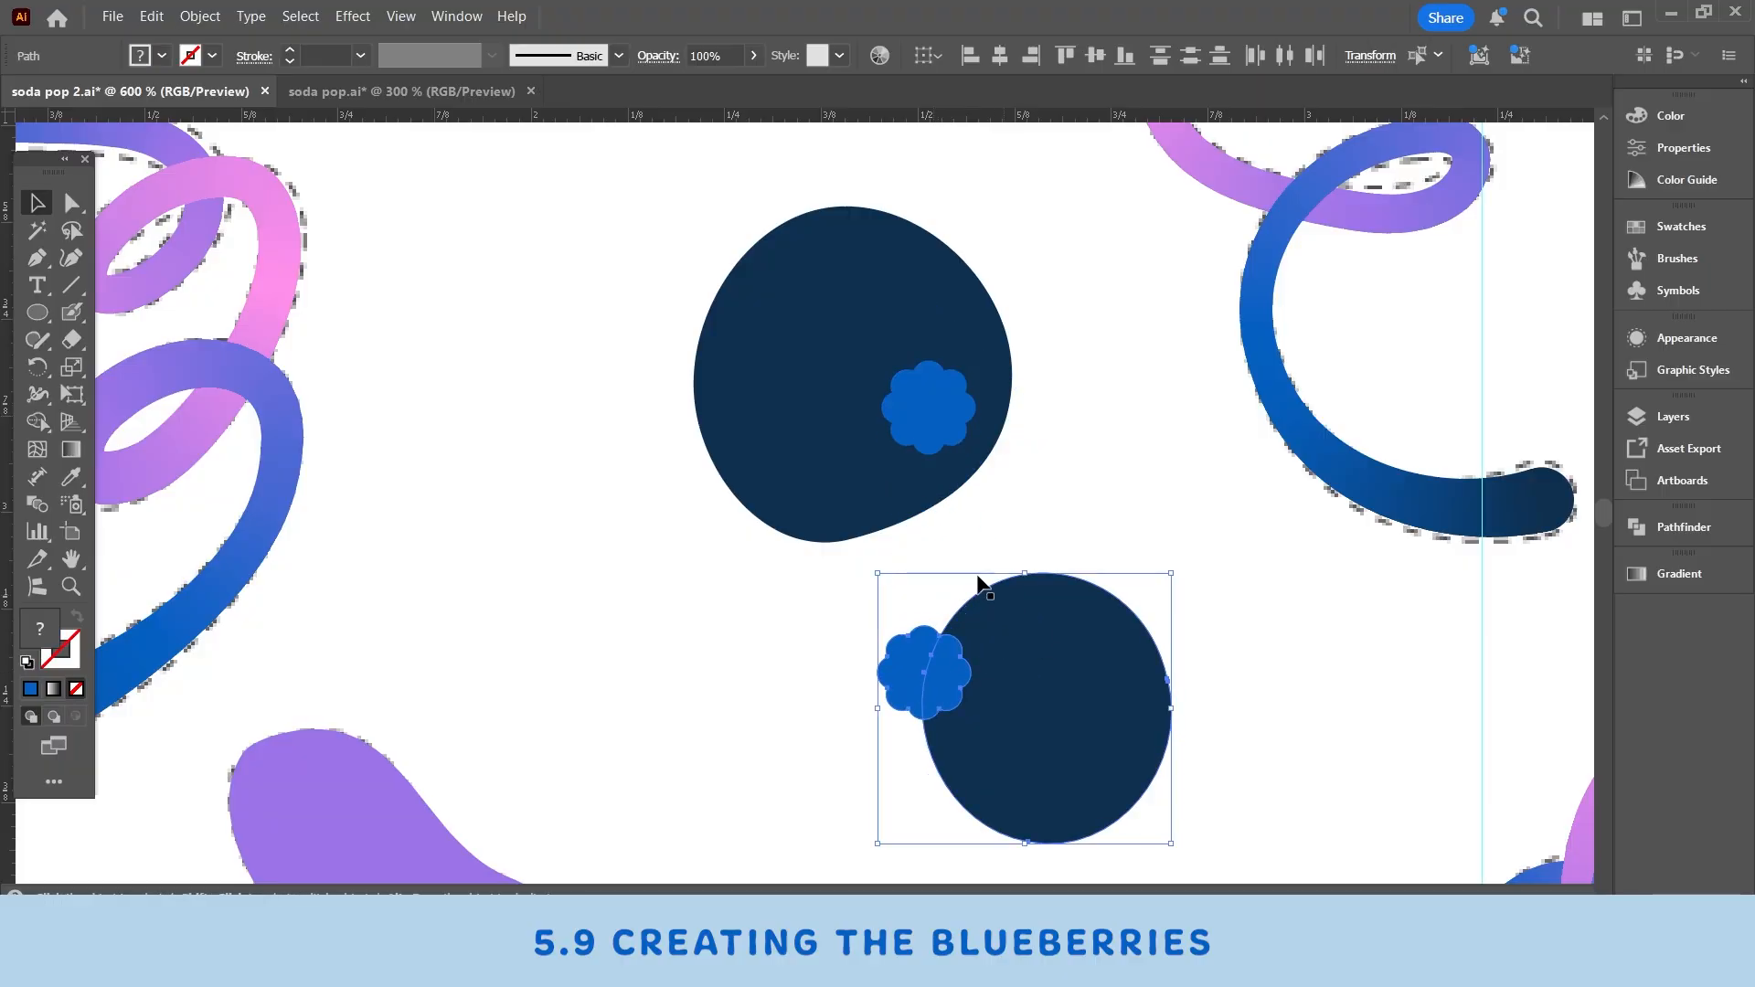
pyautogui.moveTo(826, 490); pyautogui.dragTo(795, 463)
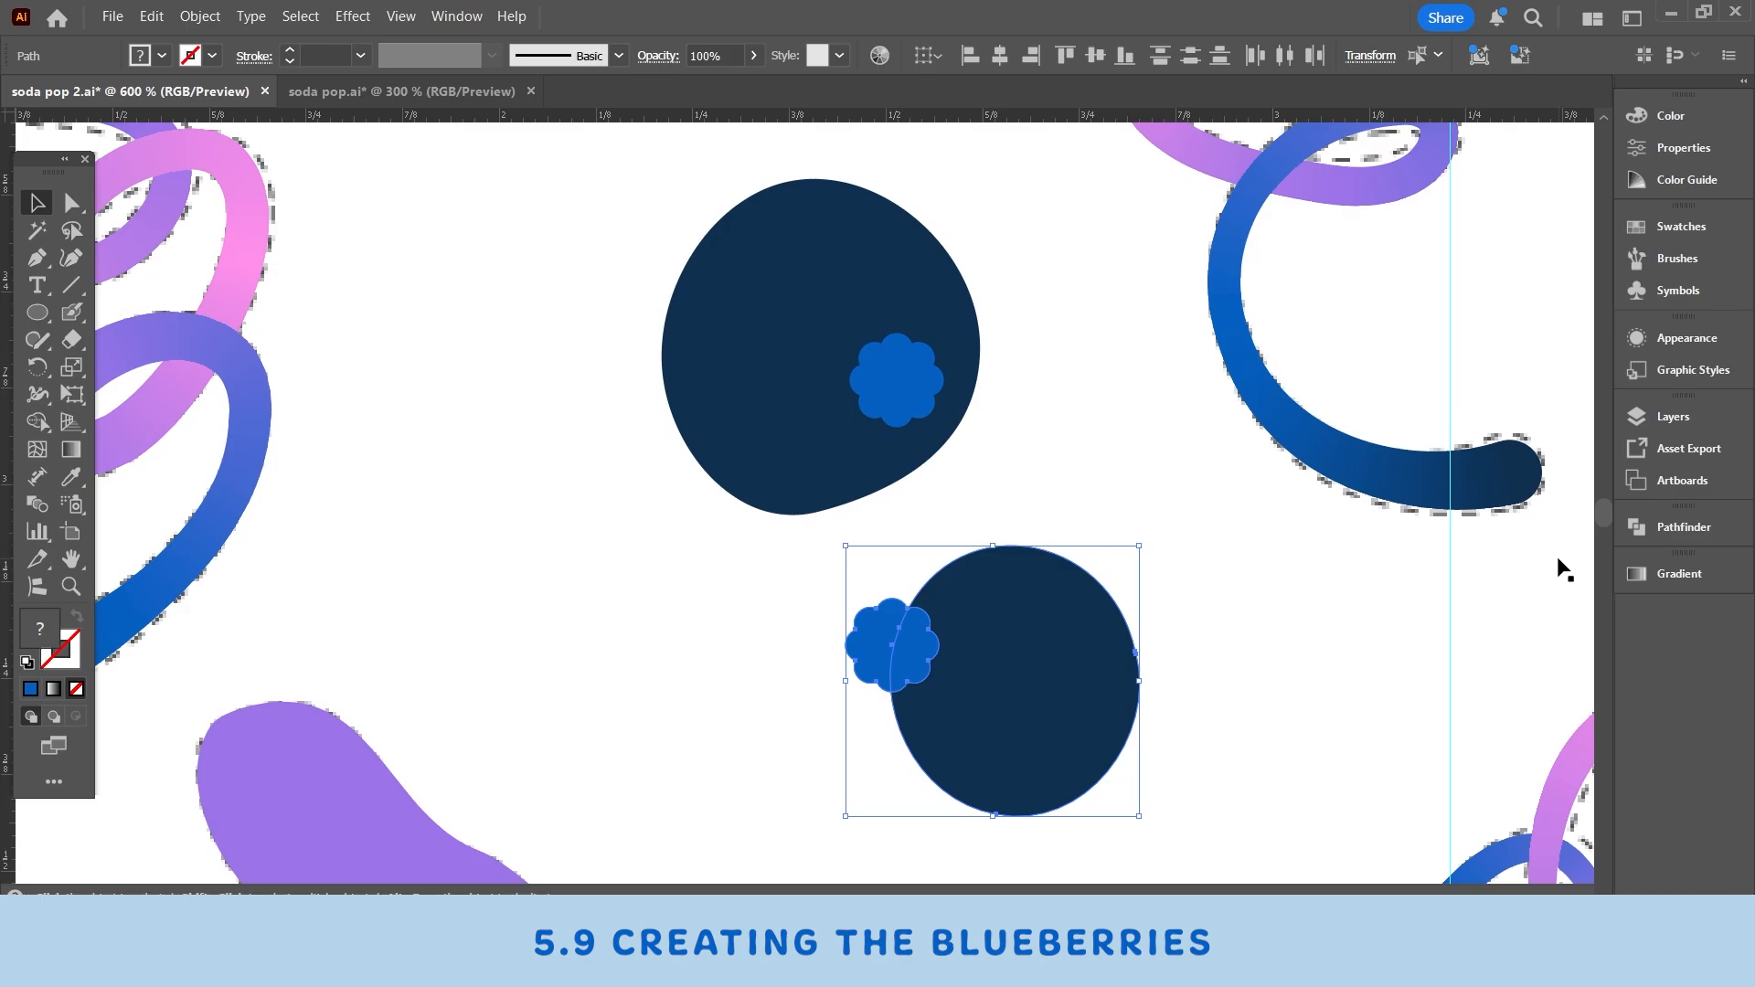
pyautogui.click(1235, 545)
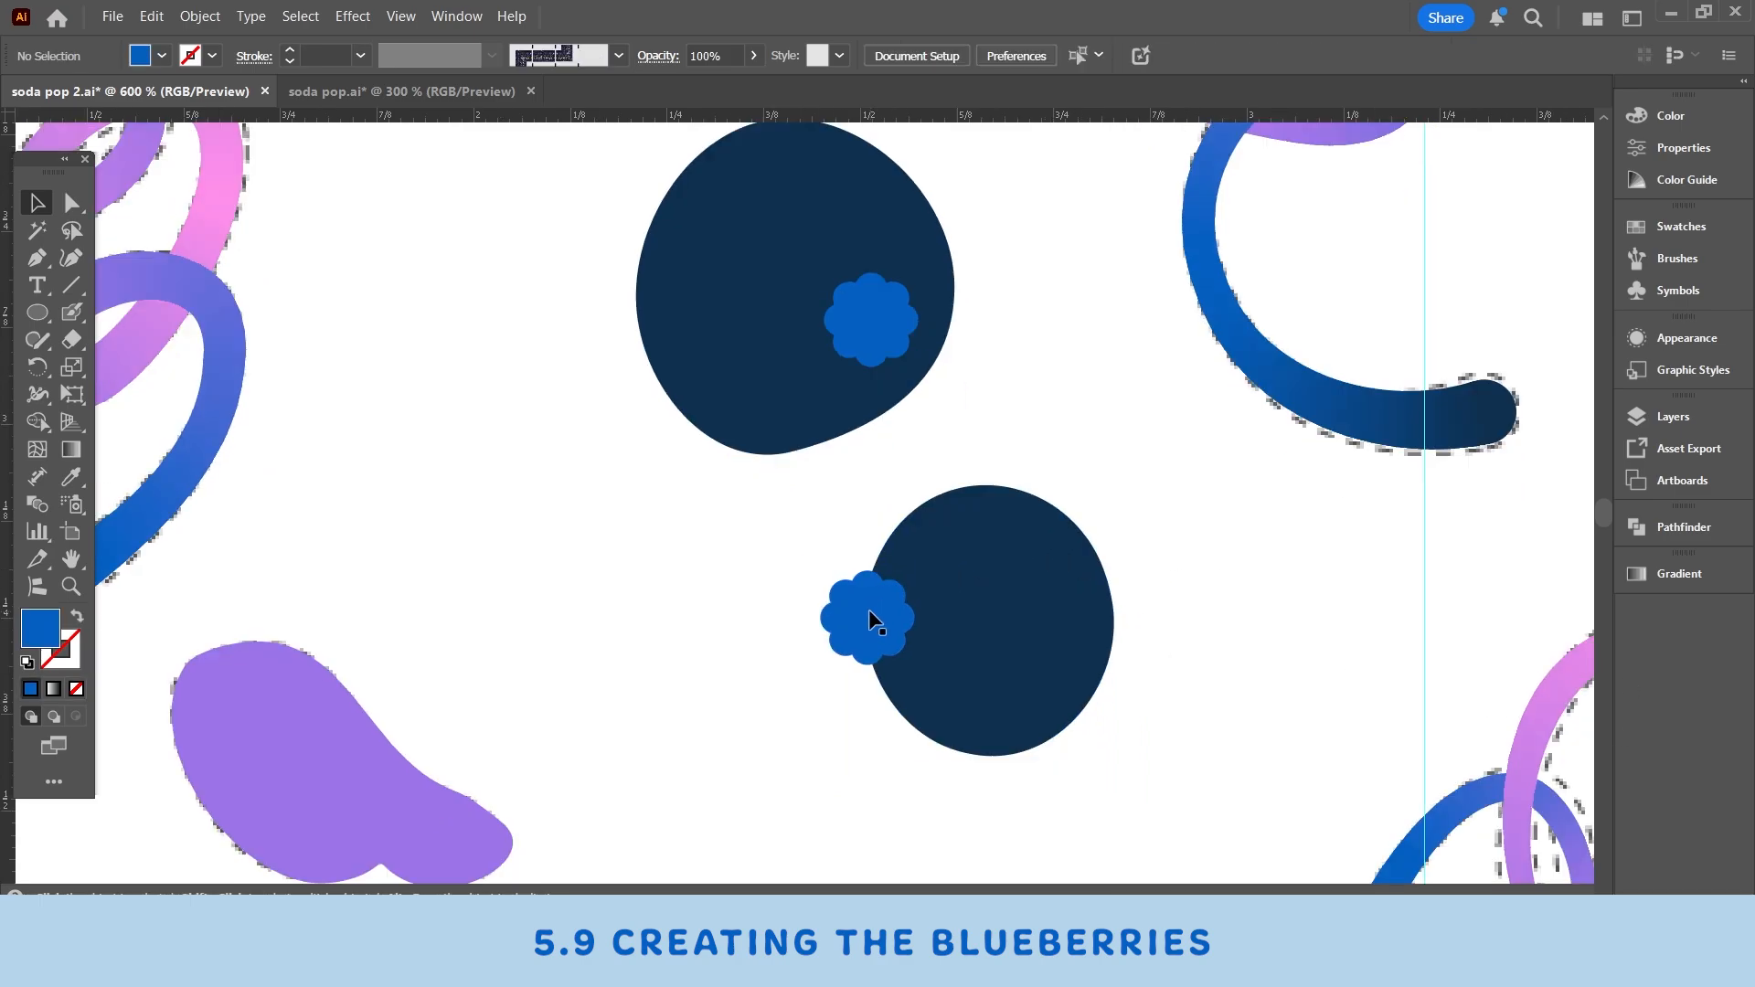
pyautogui.click(869, 608)
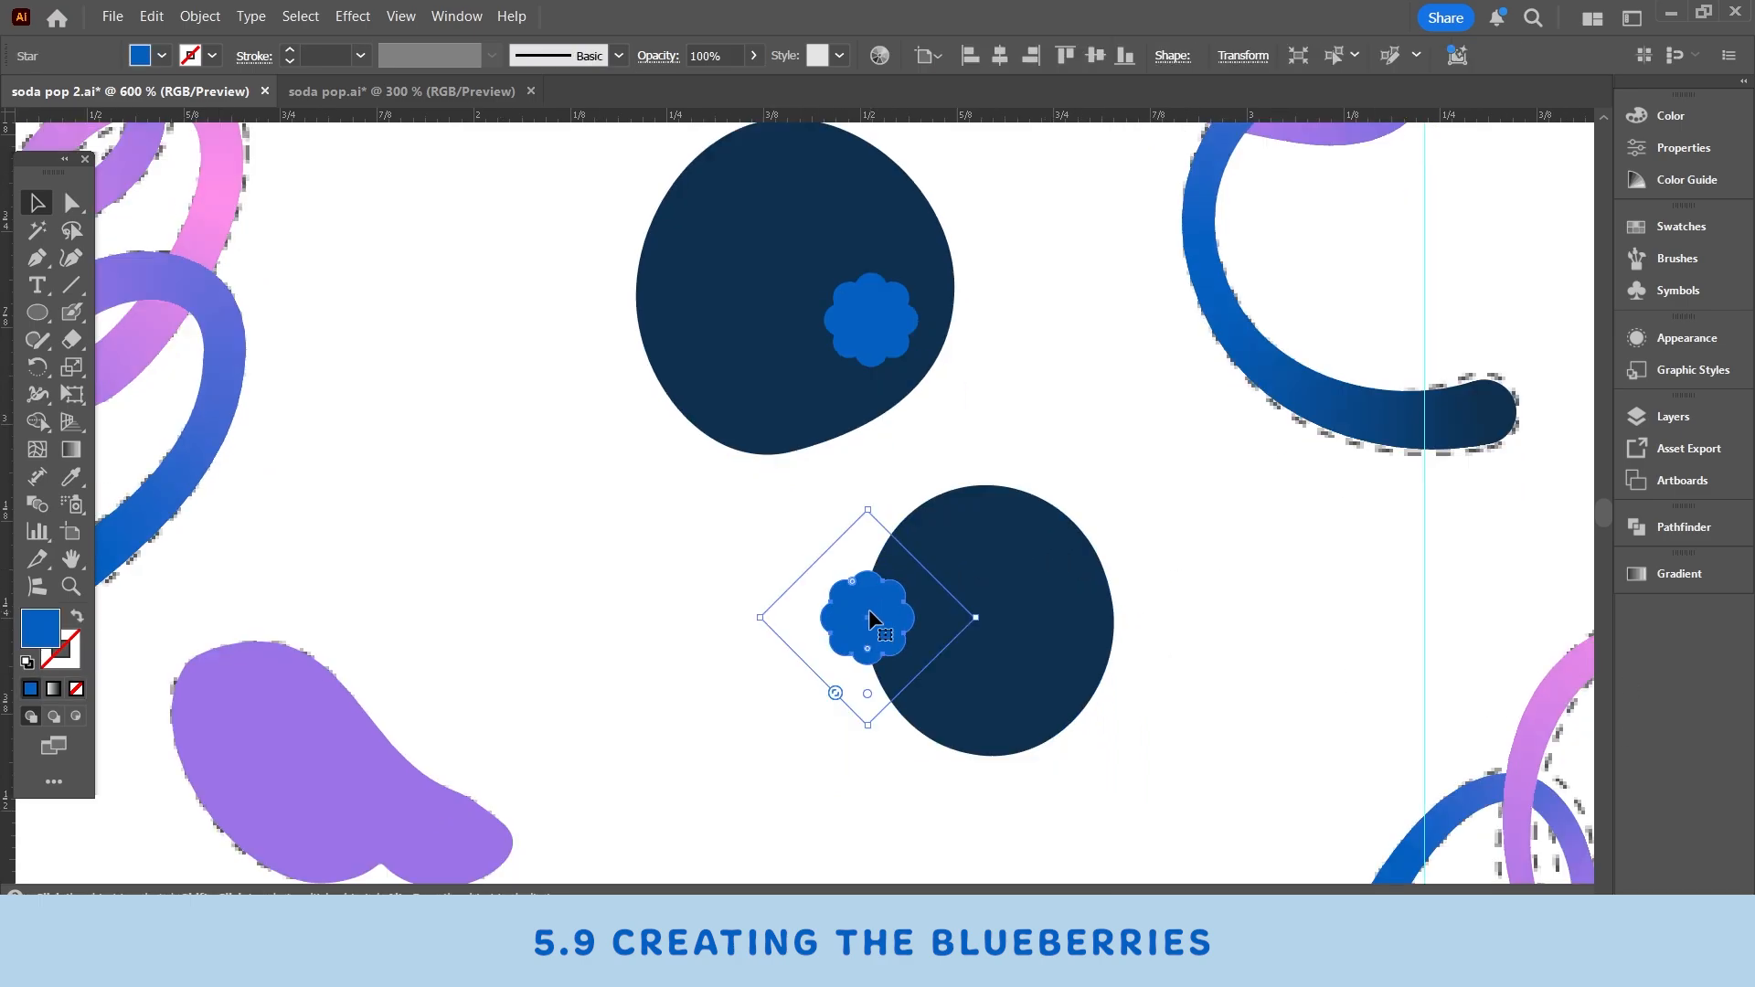
# - Trim away the part of the lower berry's flower cap that extends outside the berry with Shape Builder
pyautogui.keyDown('shift'); pyautogui.click(1027, 554); pyautogui.keyUp('shift')
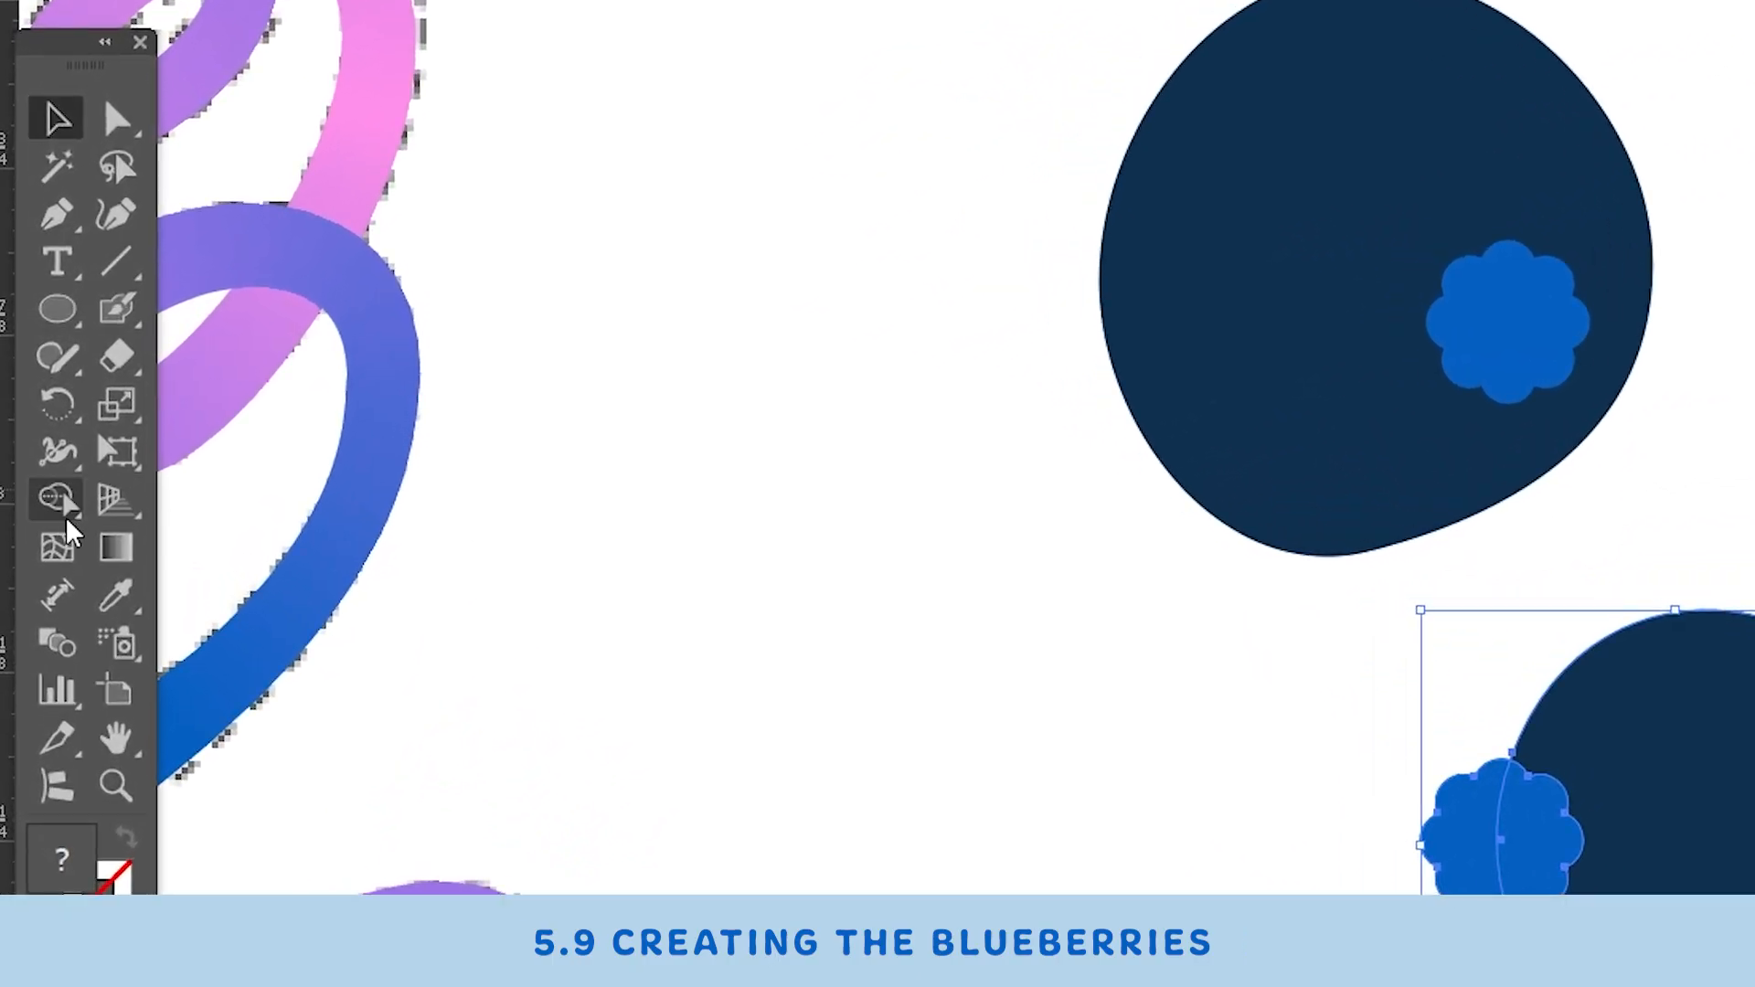
pyautogui.click(37, 422)
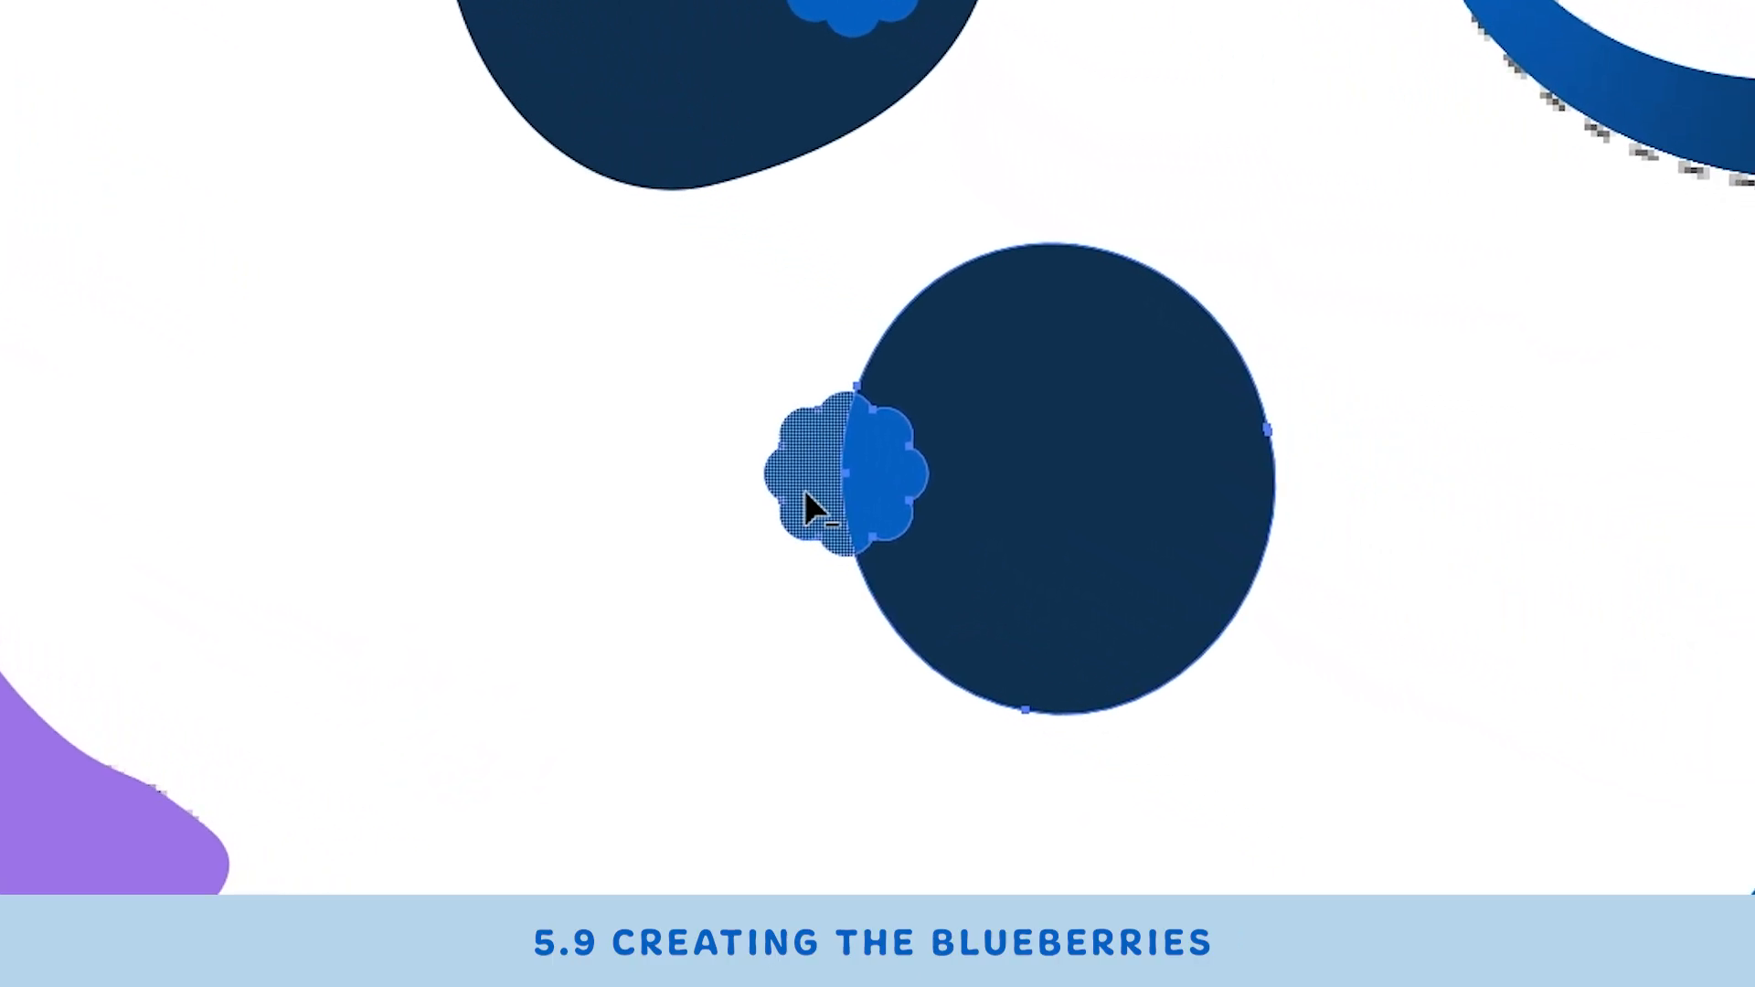
pyautogui.keyDown('alt'); pyautogui.click(1254, 759); pyautogui.keyUp('alt')
pyautogui.click(38, 203)
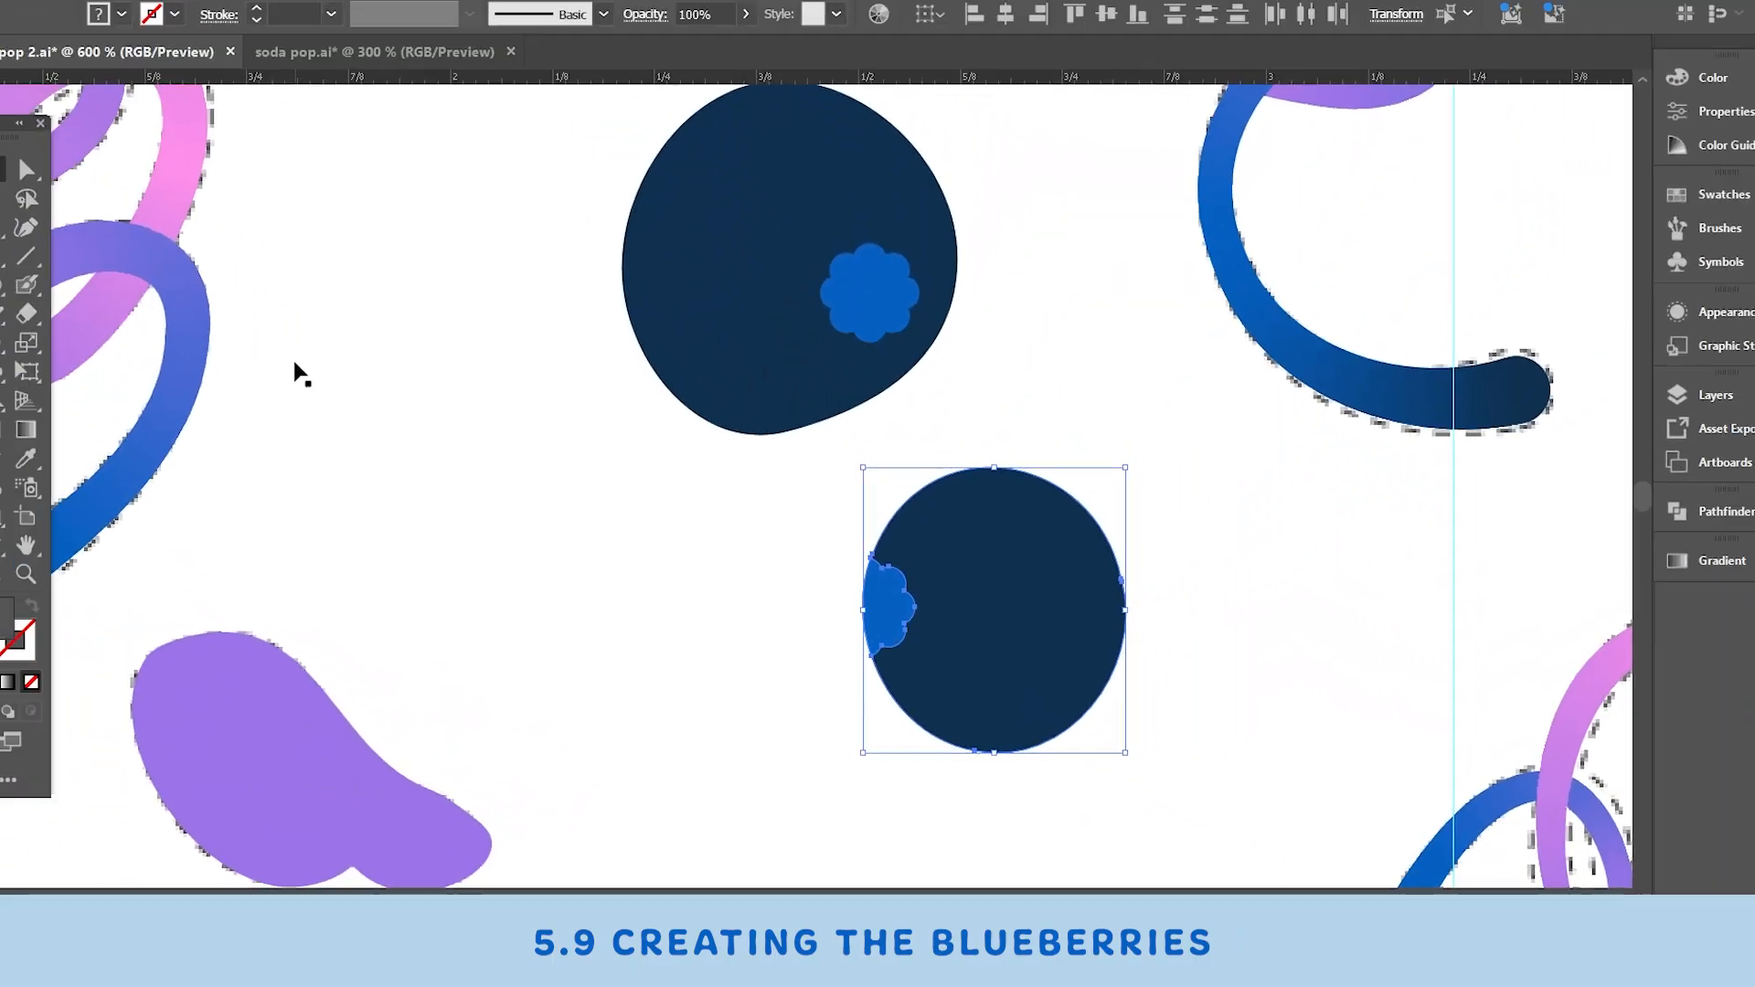
# - Adjust the fill colour of the flower caps in the Color Picker
pyautogui.moveTo(1275, 479); pyautogui.dragTo(1313, 479)
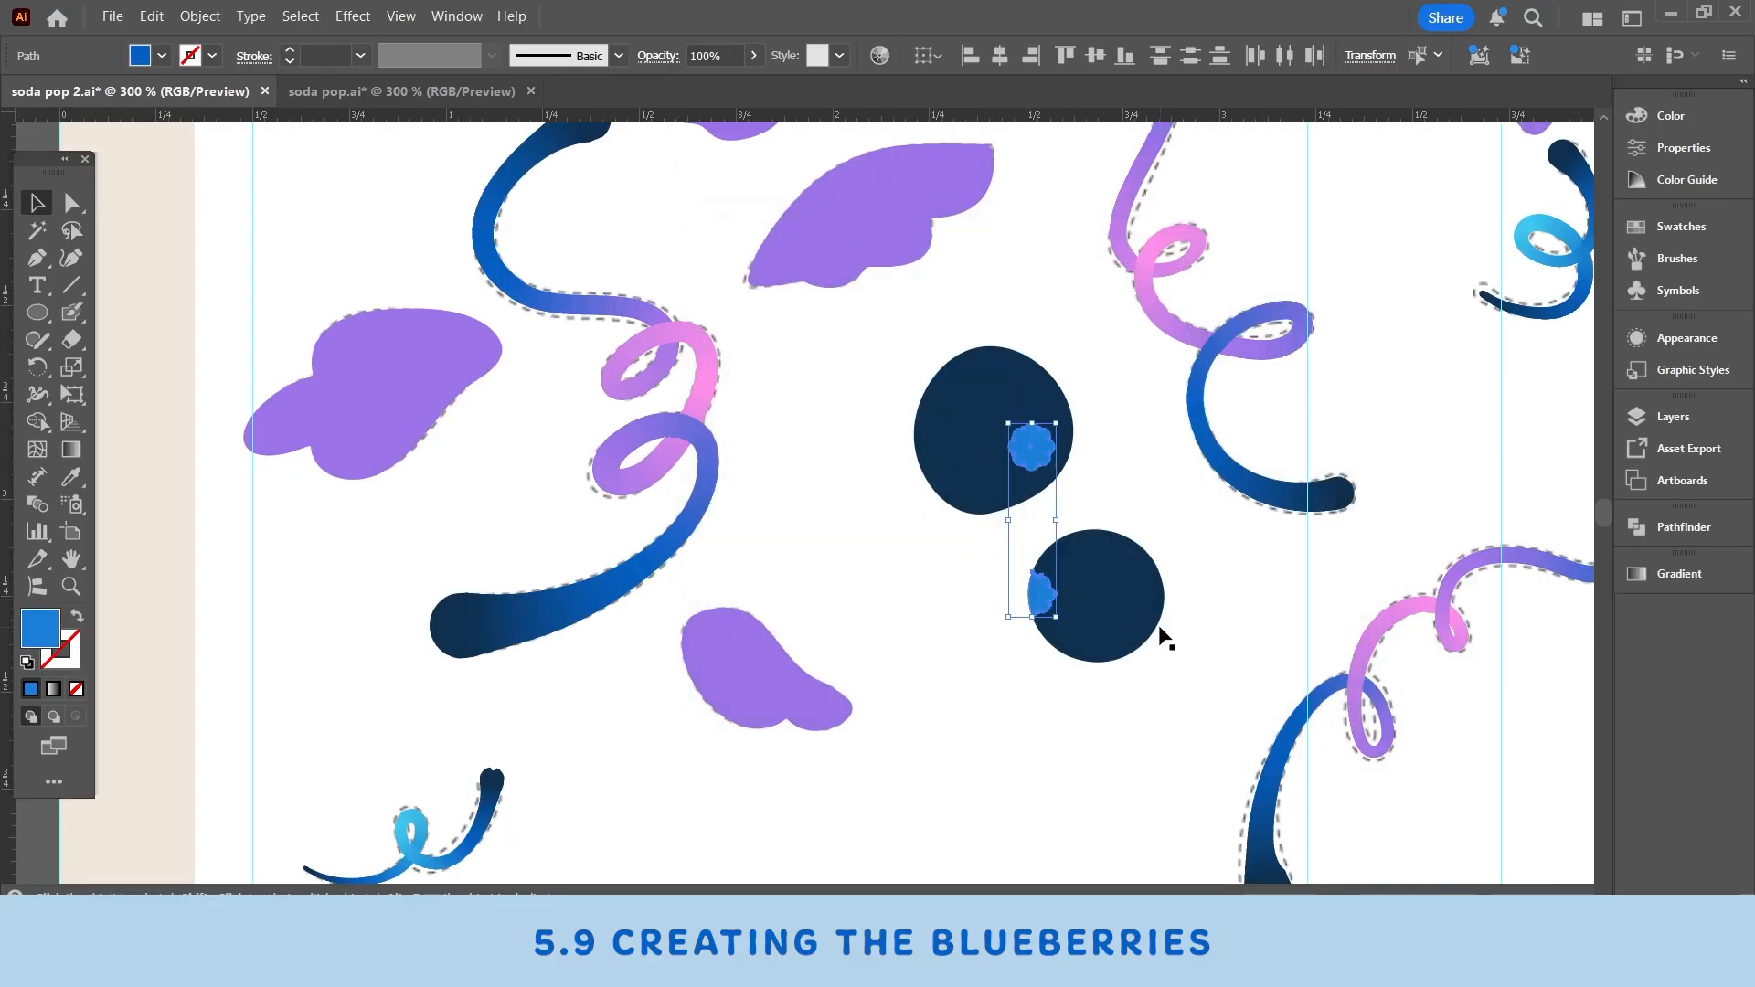
pyautogui.click(1184, 654)
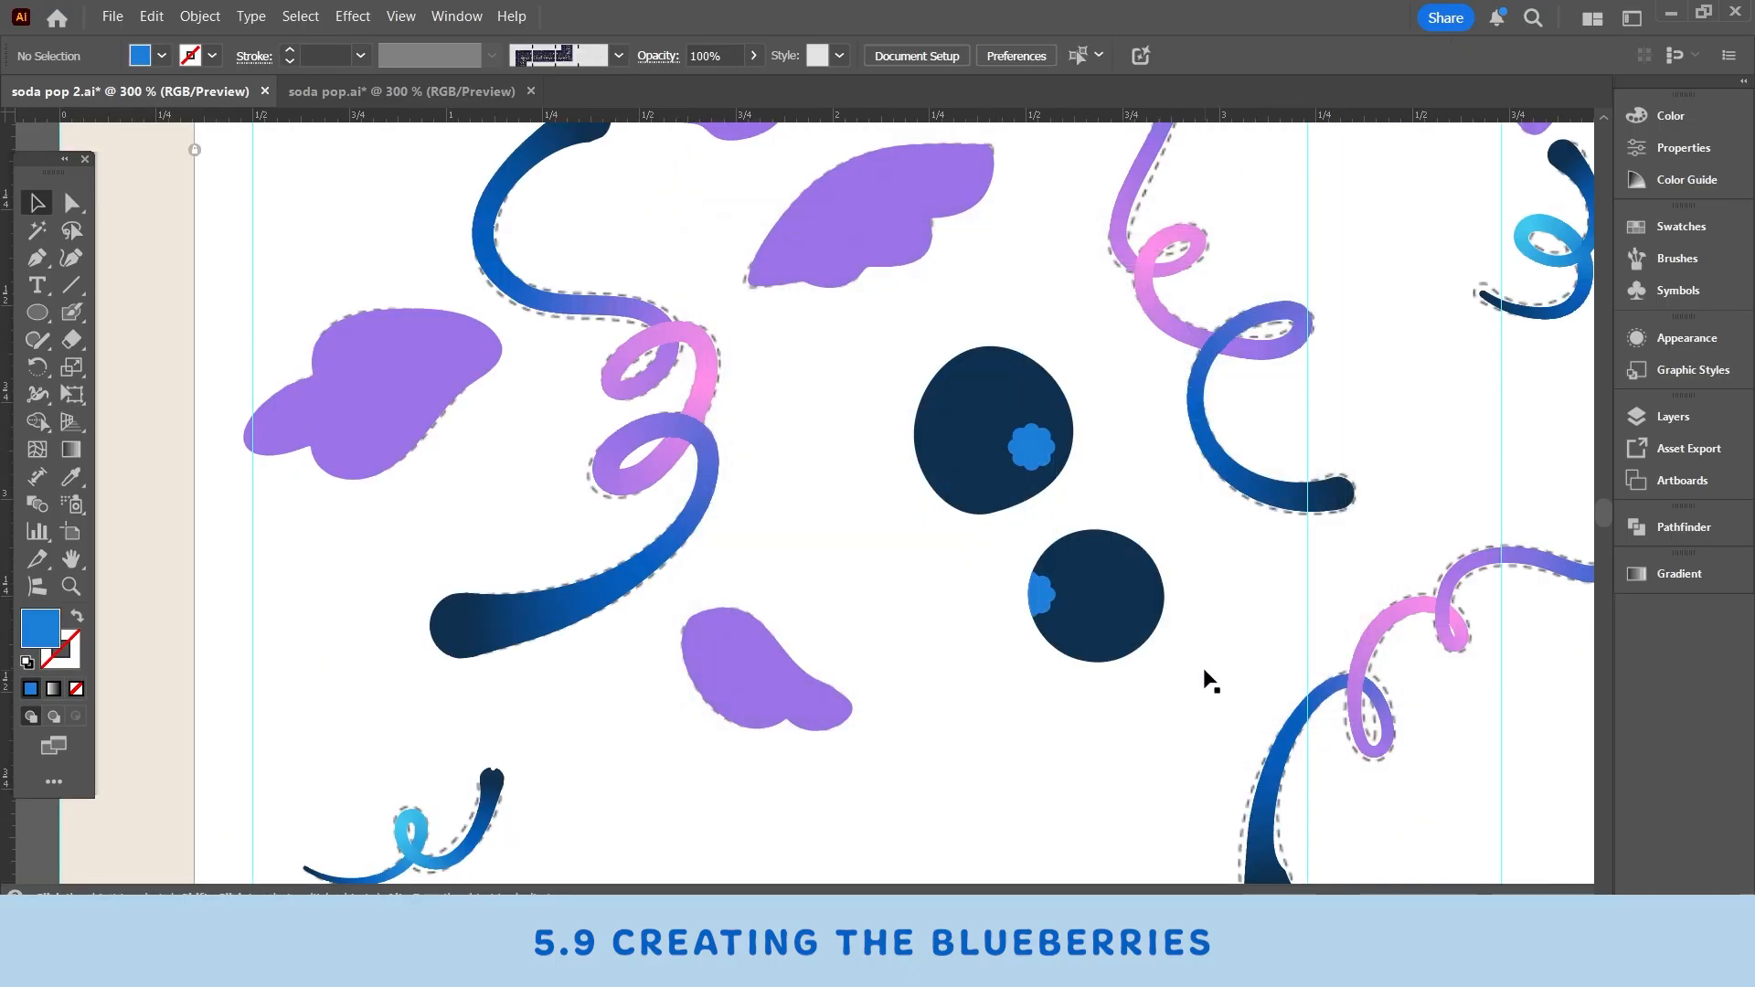
# - Compare the berries with the finished illustration in the soda pop.ai document
pyautogui.moveTo(1207, 677); pyautogui.dragTo(1109, 681)
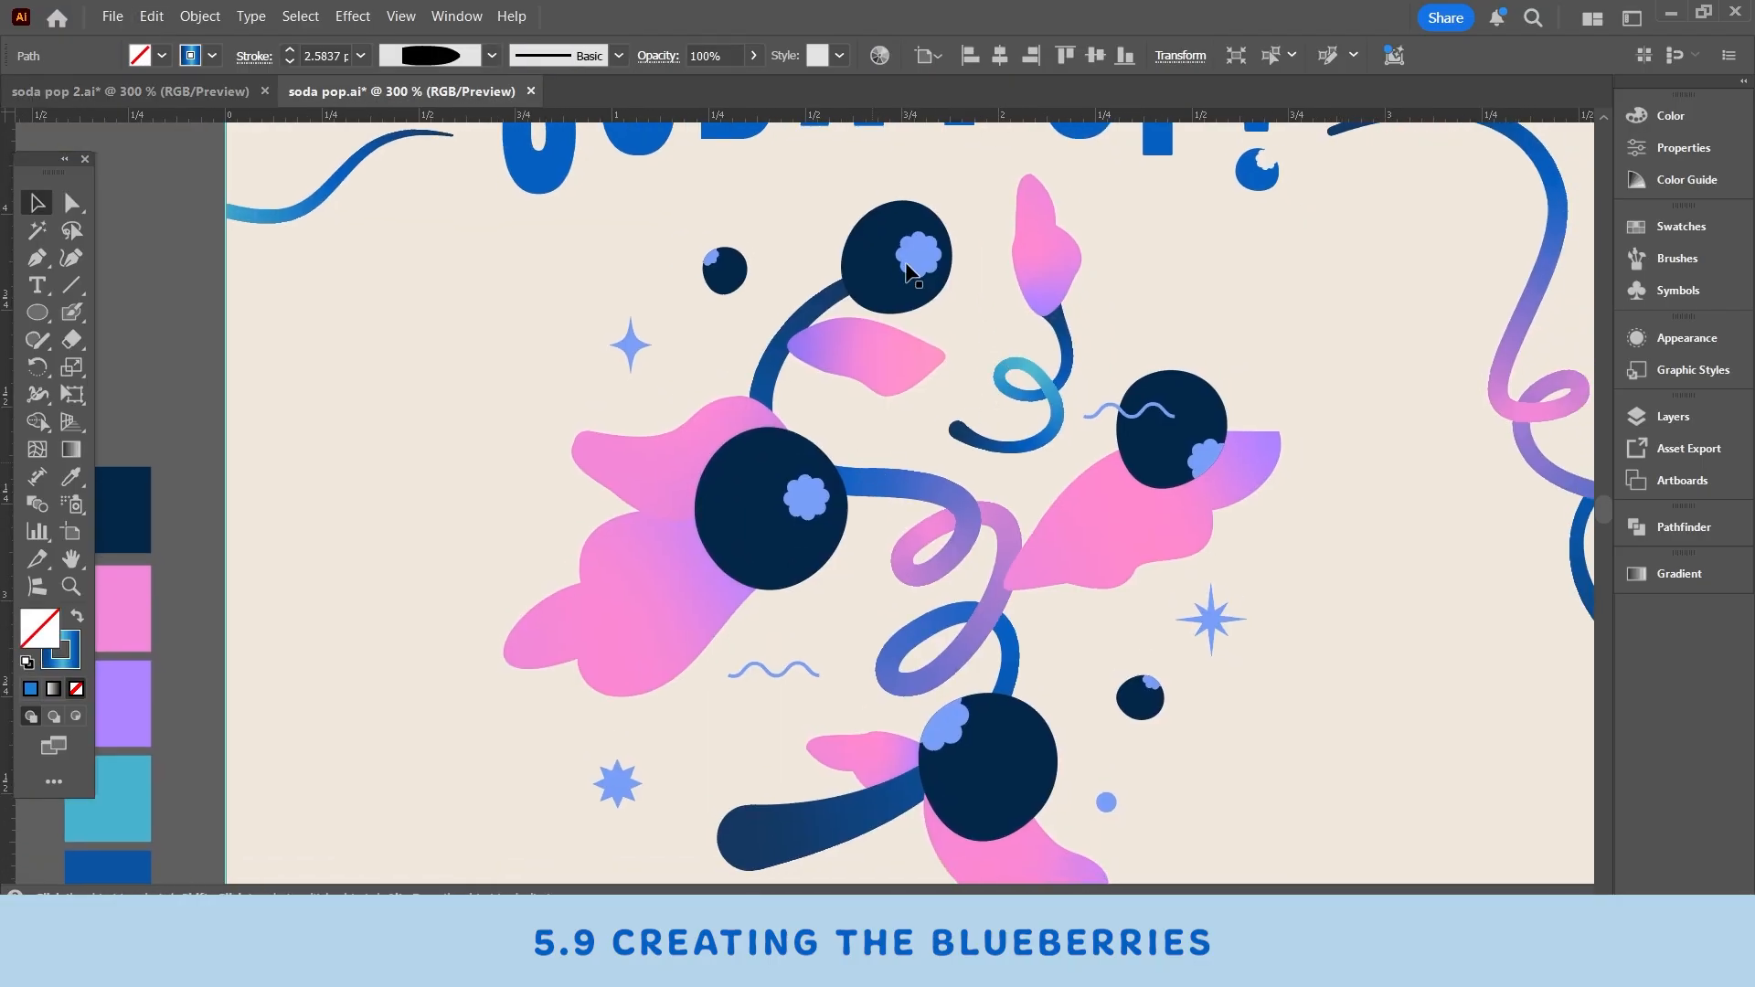
pyautogui.scroll(-2, 997, 452)
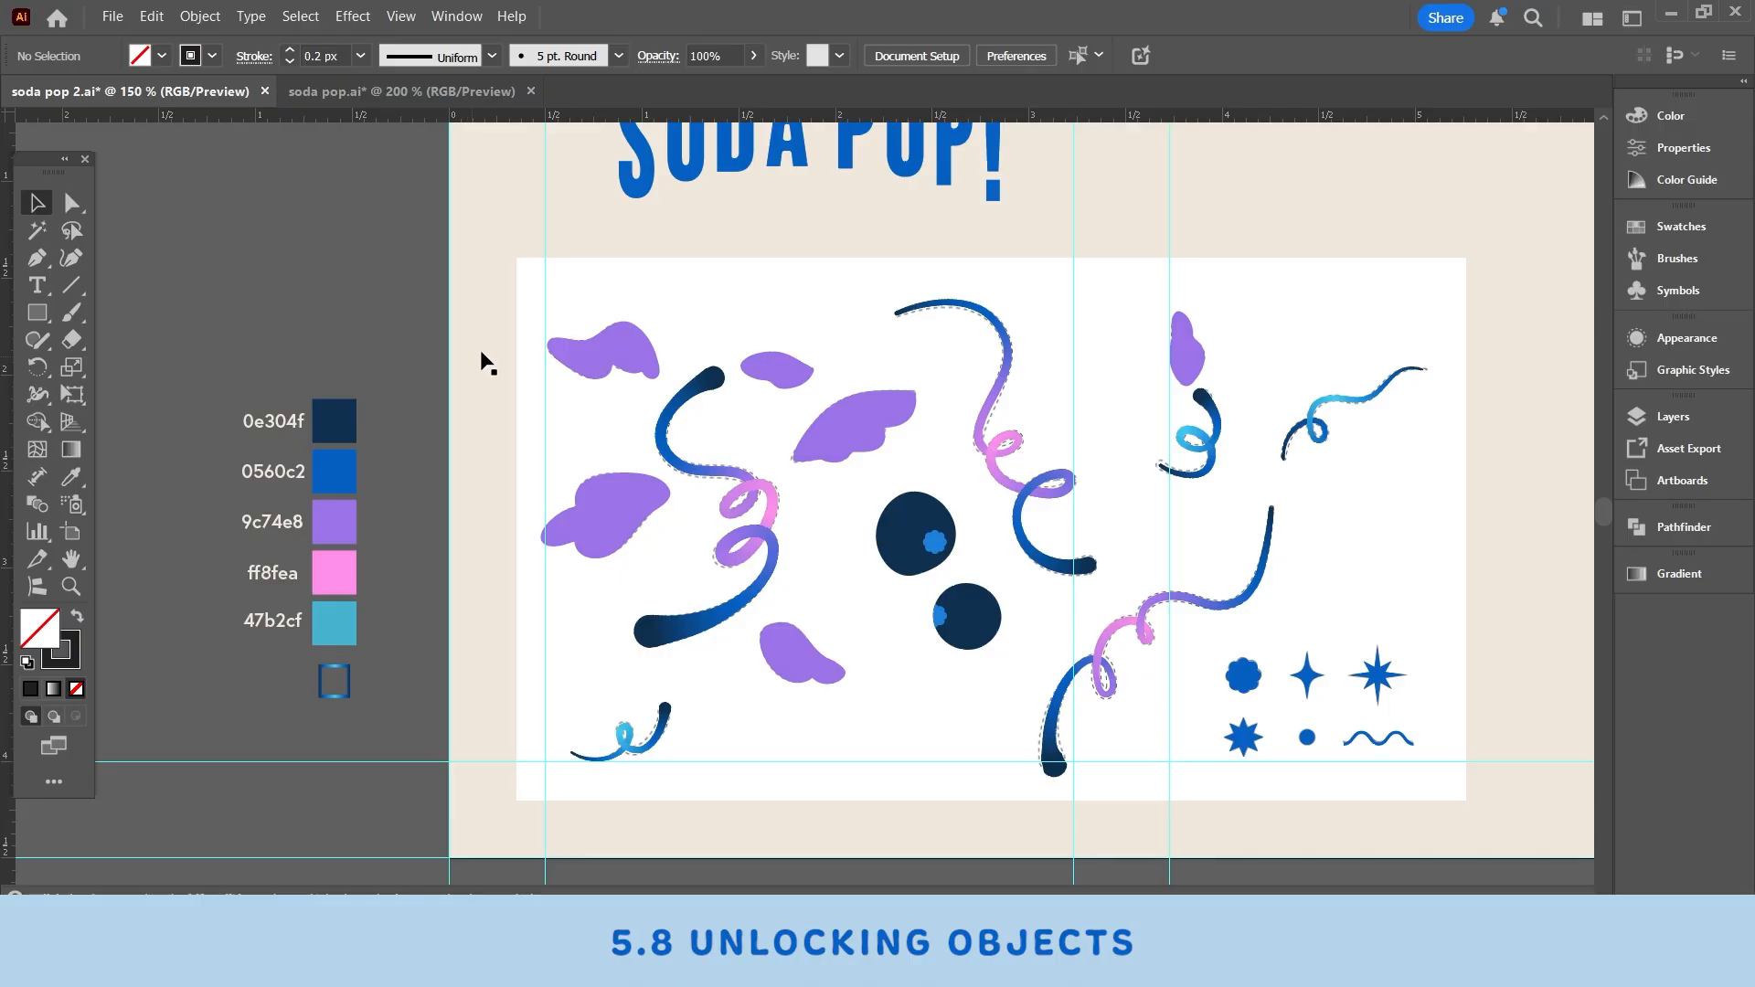
# - Select the reference image, undo its accidental move, and lock it
pyautogui.click(527, 336)
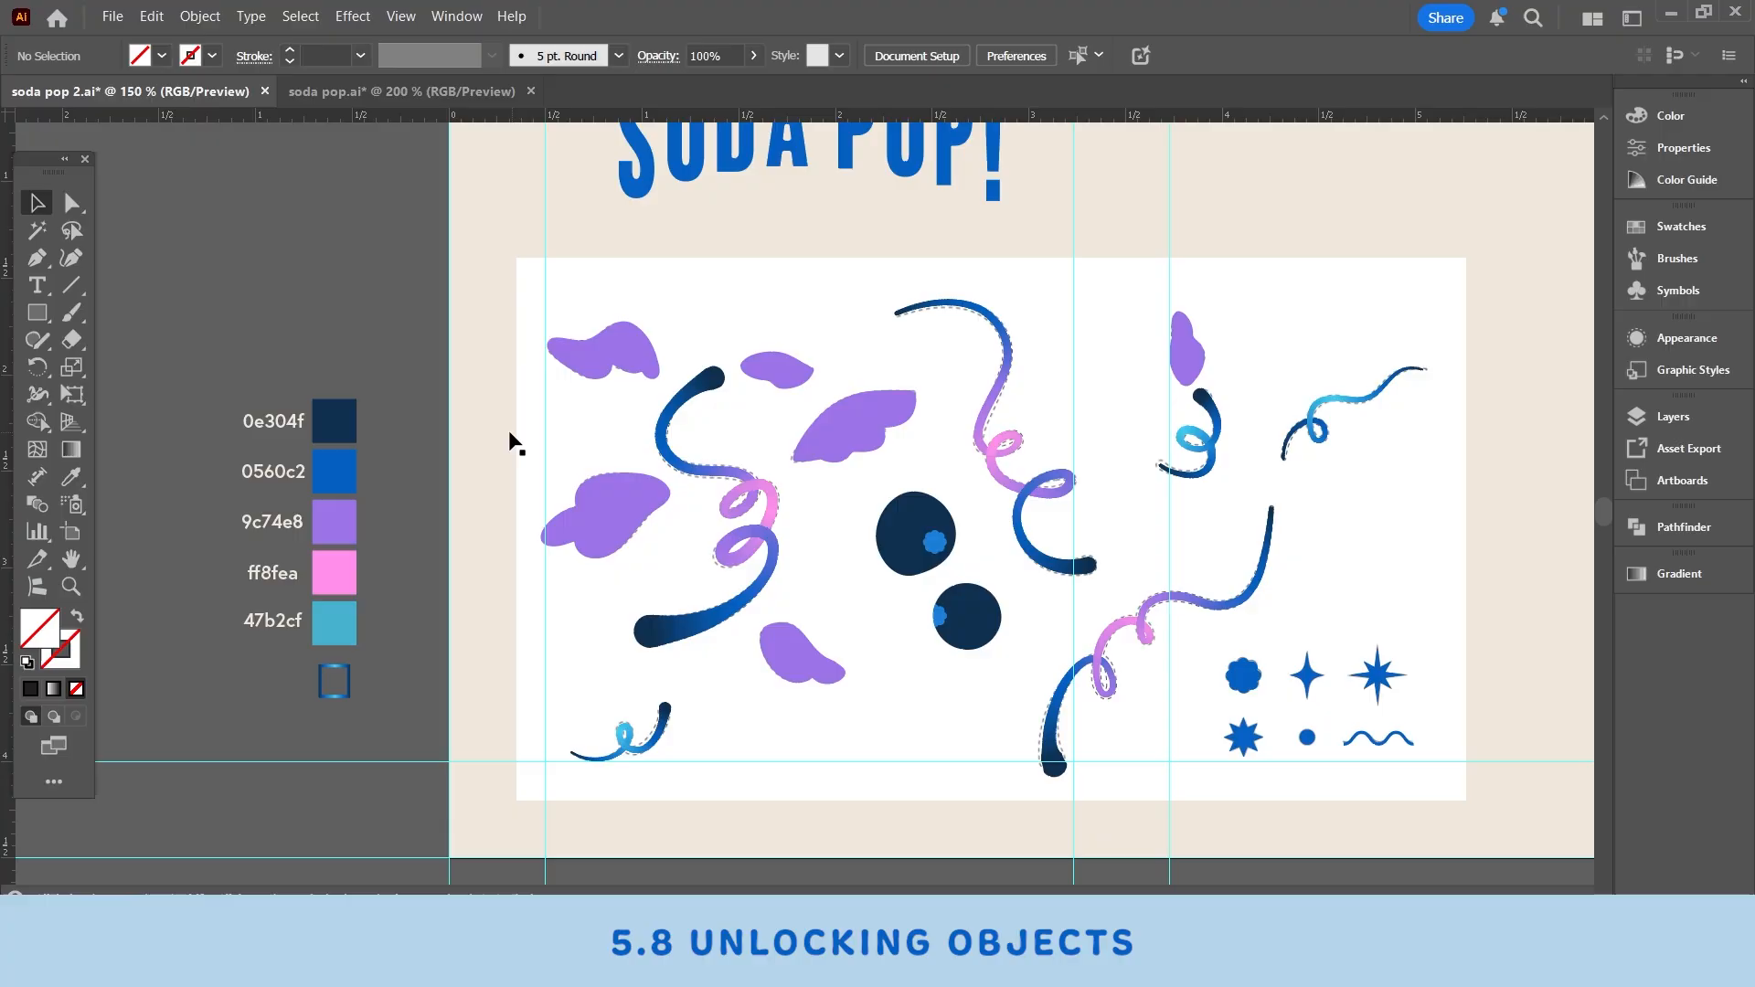
pyautogui.moveTo(547, 404); pyautogui.dragTo(608, 422)
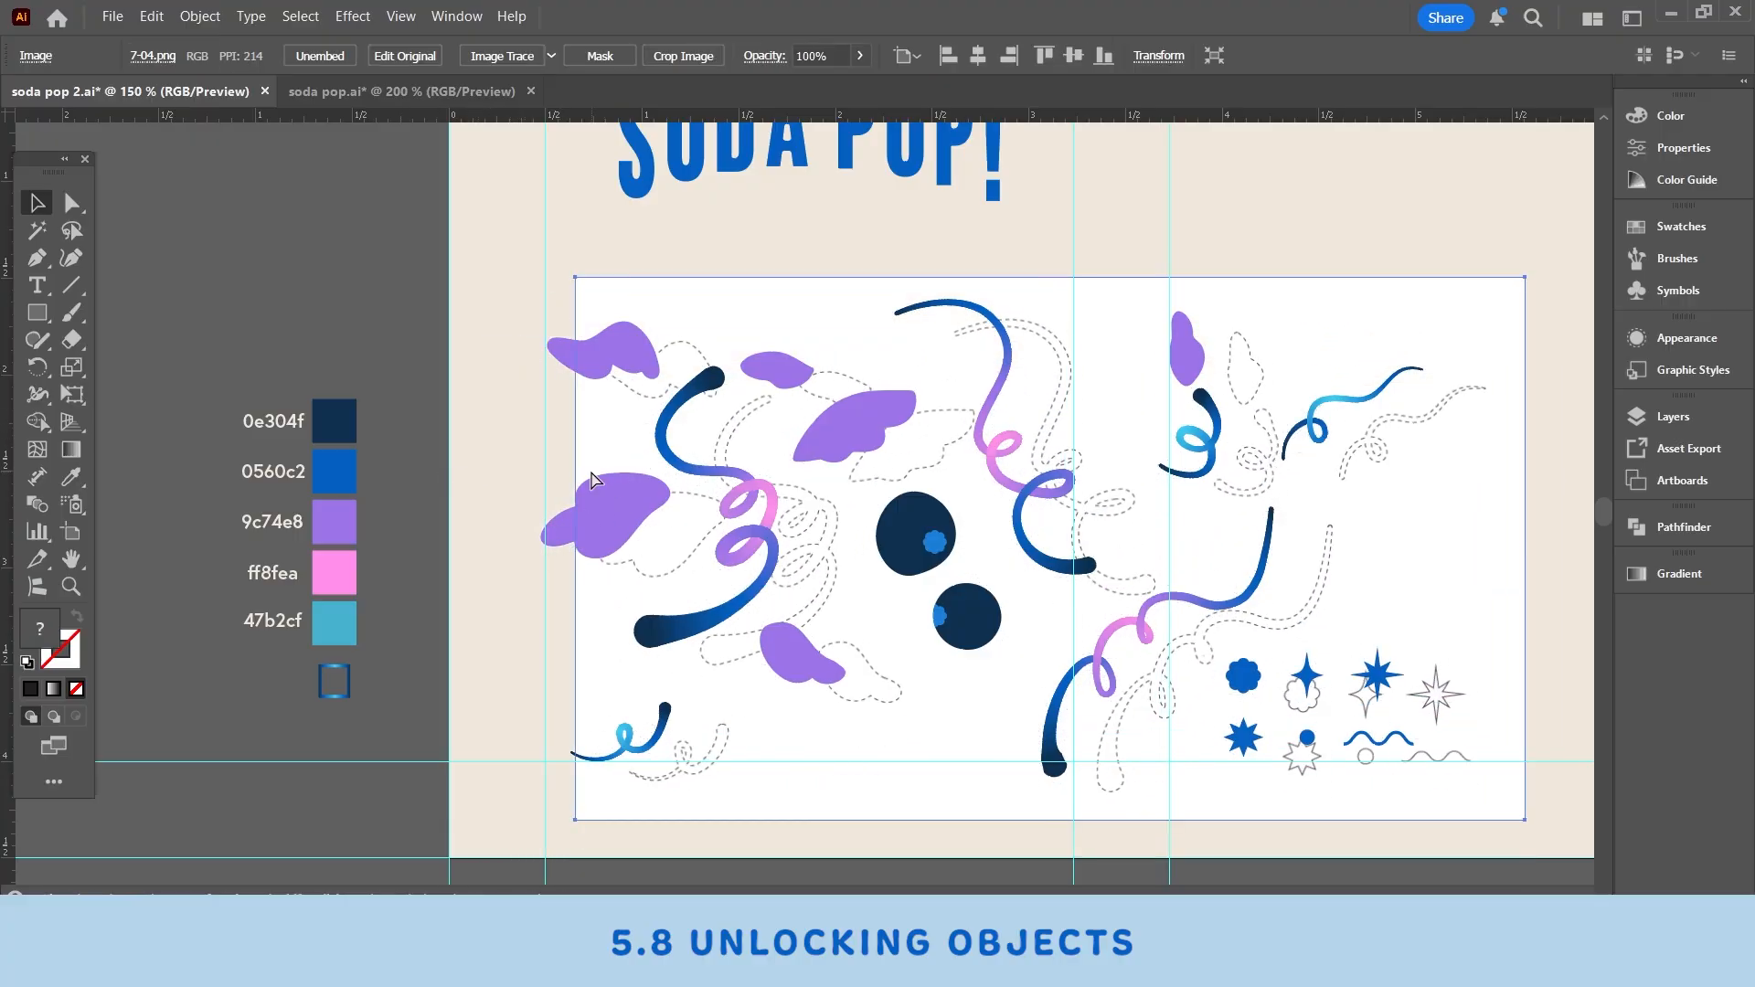
pyautogui.hotkey('ctrl', 'z')
pyautogui.hotkey('ctrl', '2')
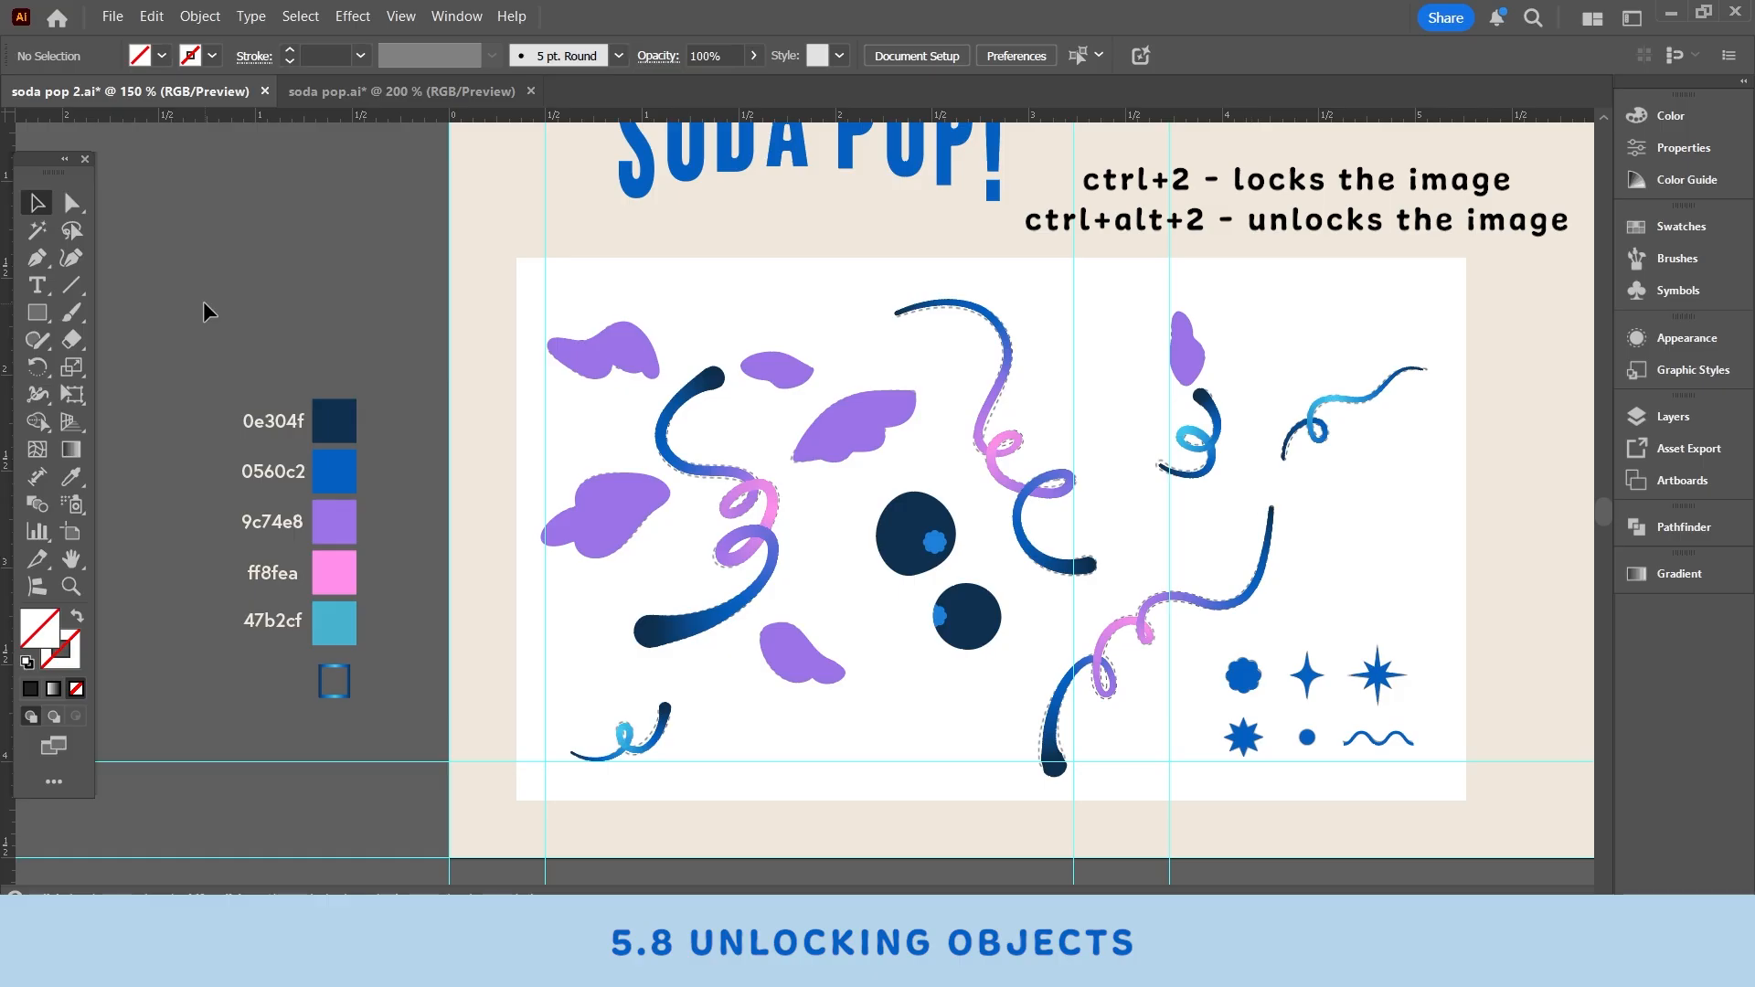
# - Unlock the reference image in the Layers panel and delete it
pyautogui.click(1673, 416)
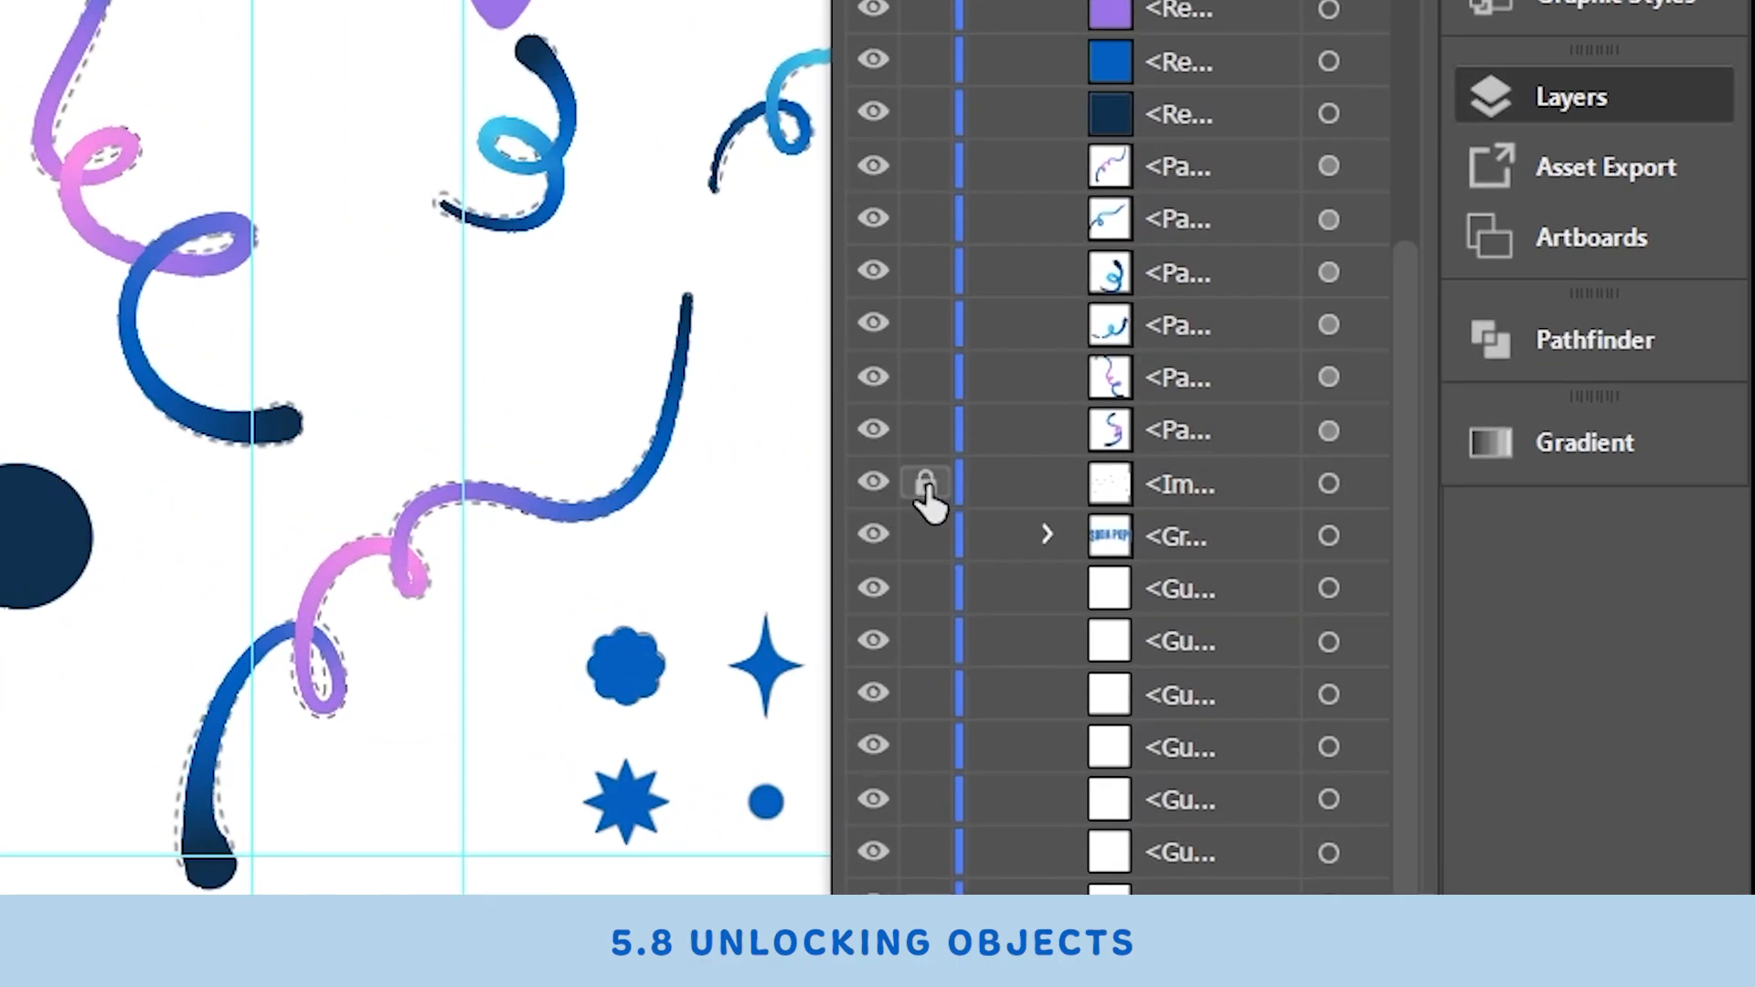
pyautogui.click(925, 489)
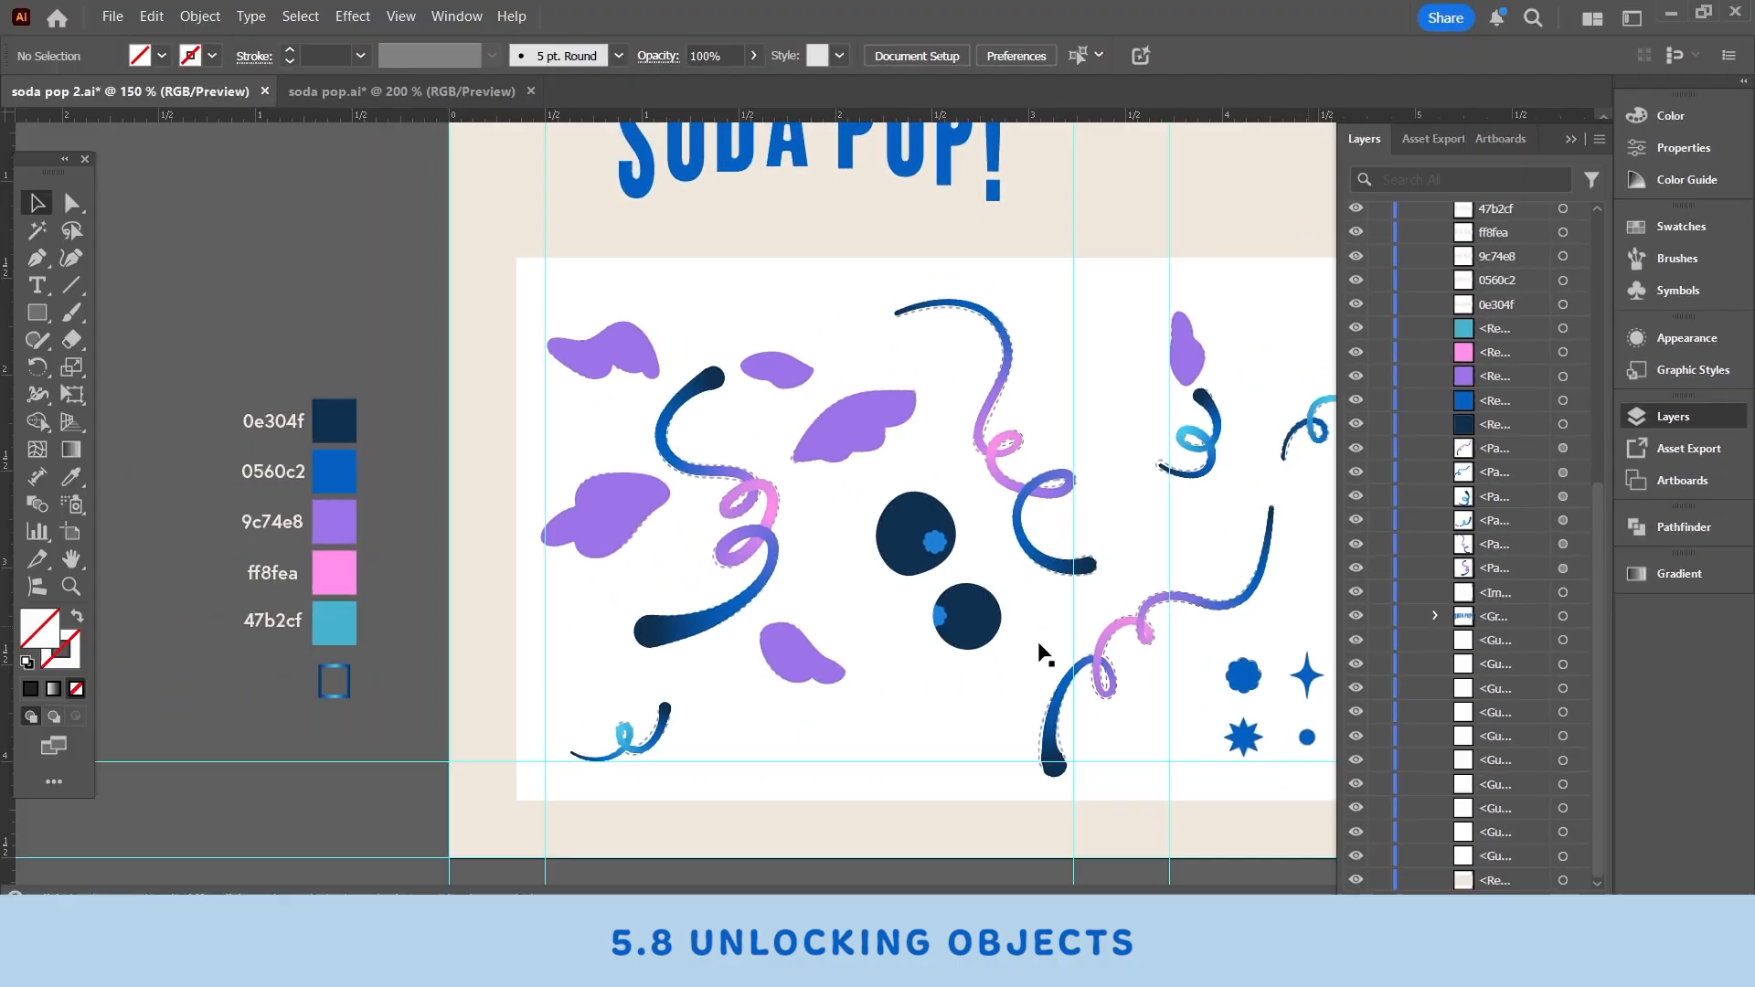
pyautogui.click(766, 282)
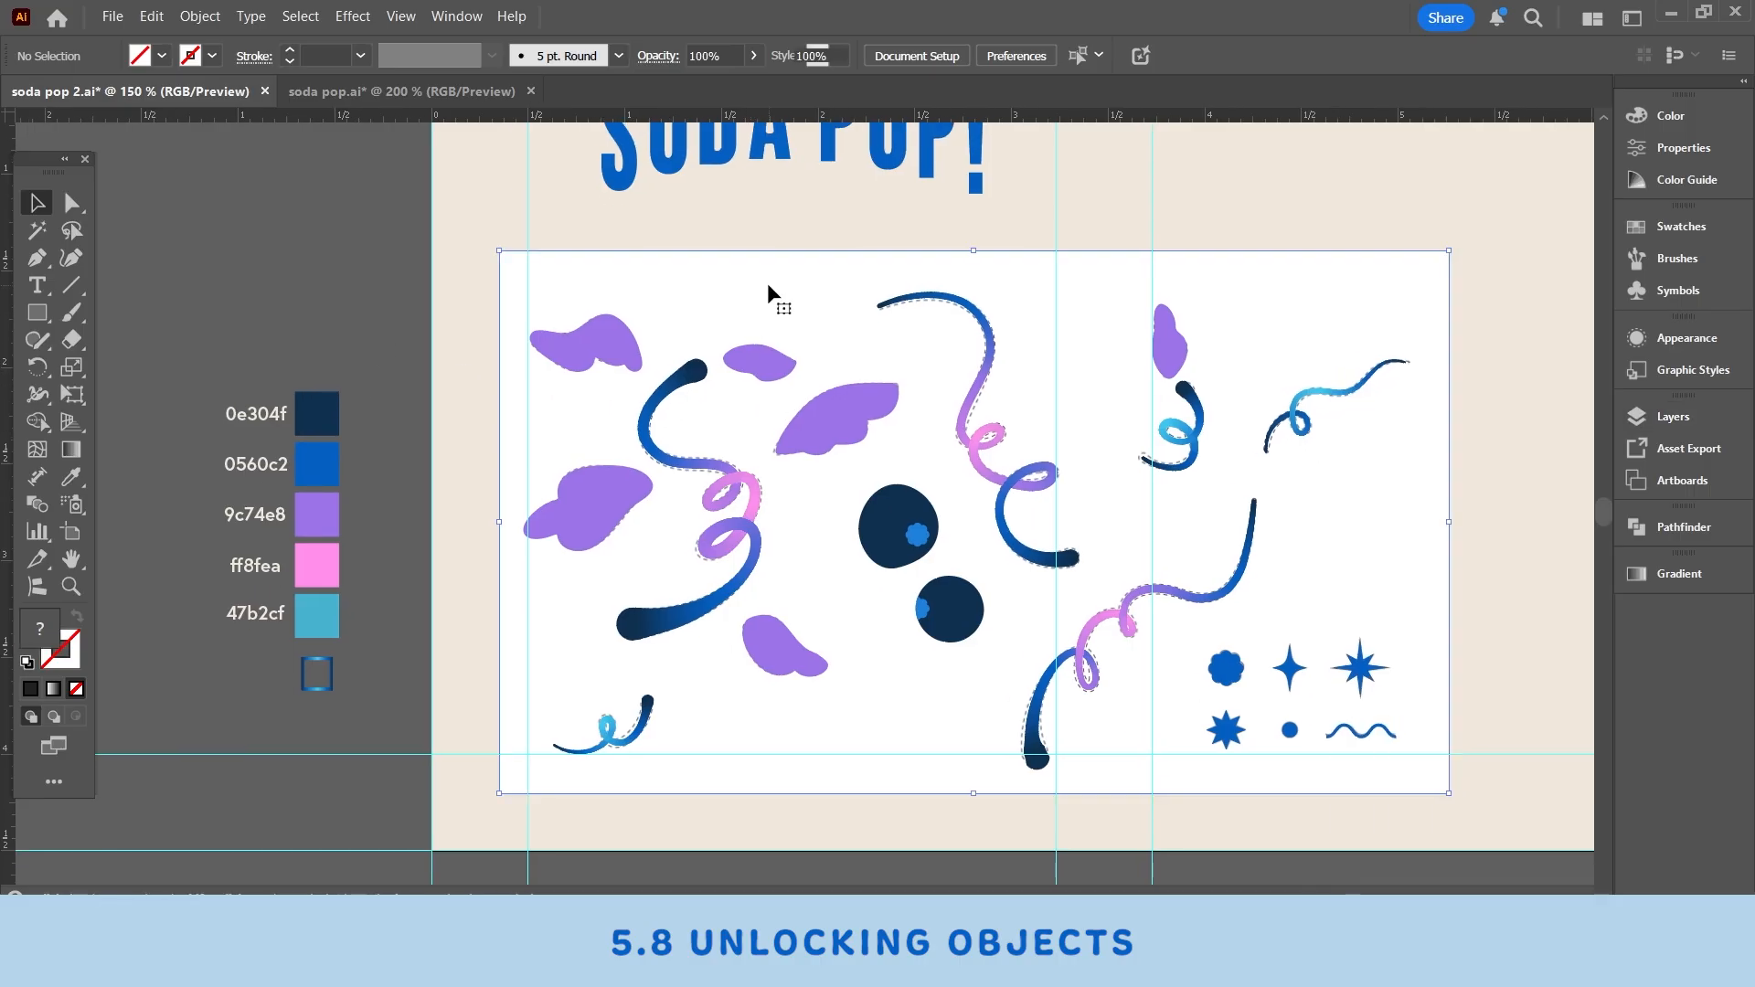
pyautogui.press('Delete')
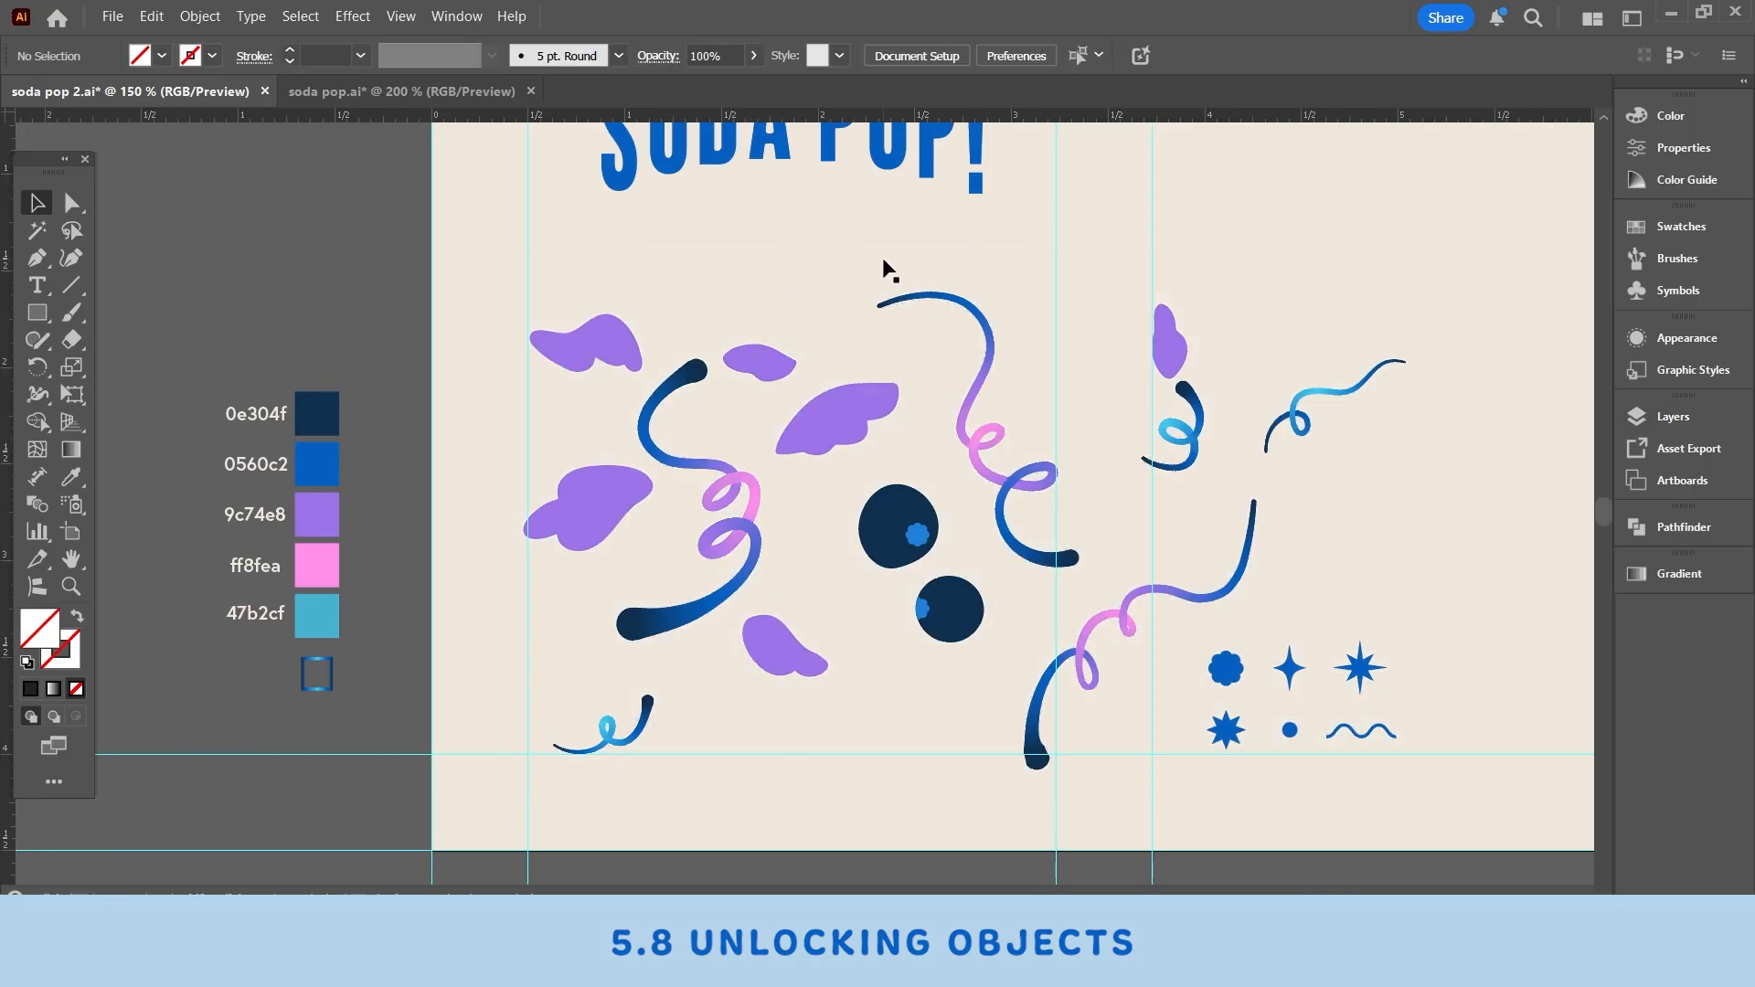
# - Select the beige background rectangle, undo an accidental drag, and lock it
pyautogui.moveTo(741, 357); pyautogui.dragTo(773, 385)
pyautogui.moveTo(831, 489); pyautogui.dragTo(757, 427)
pyautogui.click(658, 793)
pyautogui.moveTo(657, 793); pyautogui.dragTo(744, 812)
pyautogui.hotkey('ctrl', 'z')
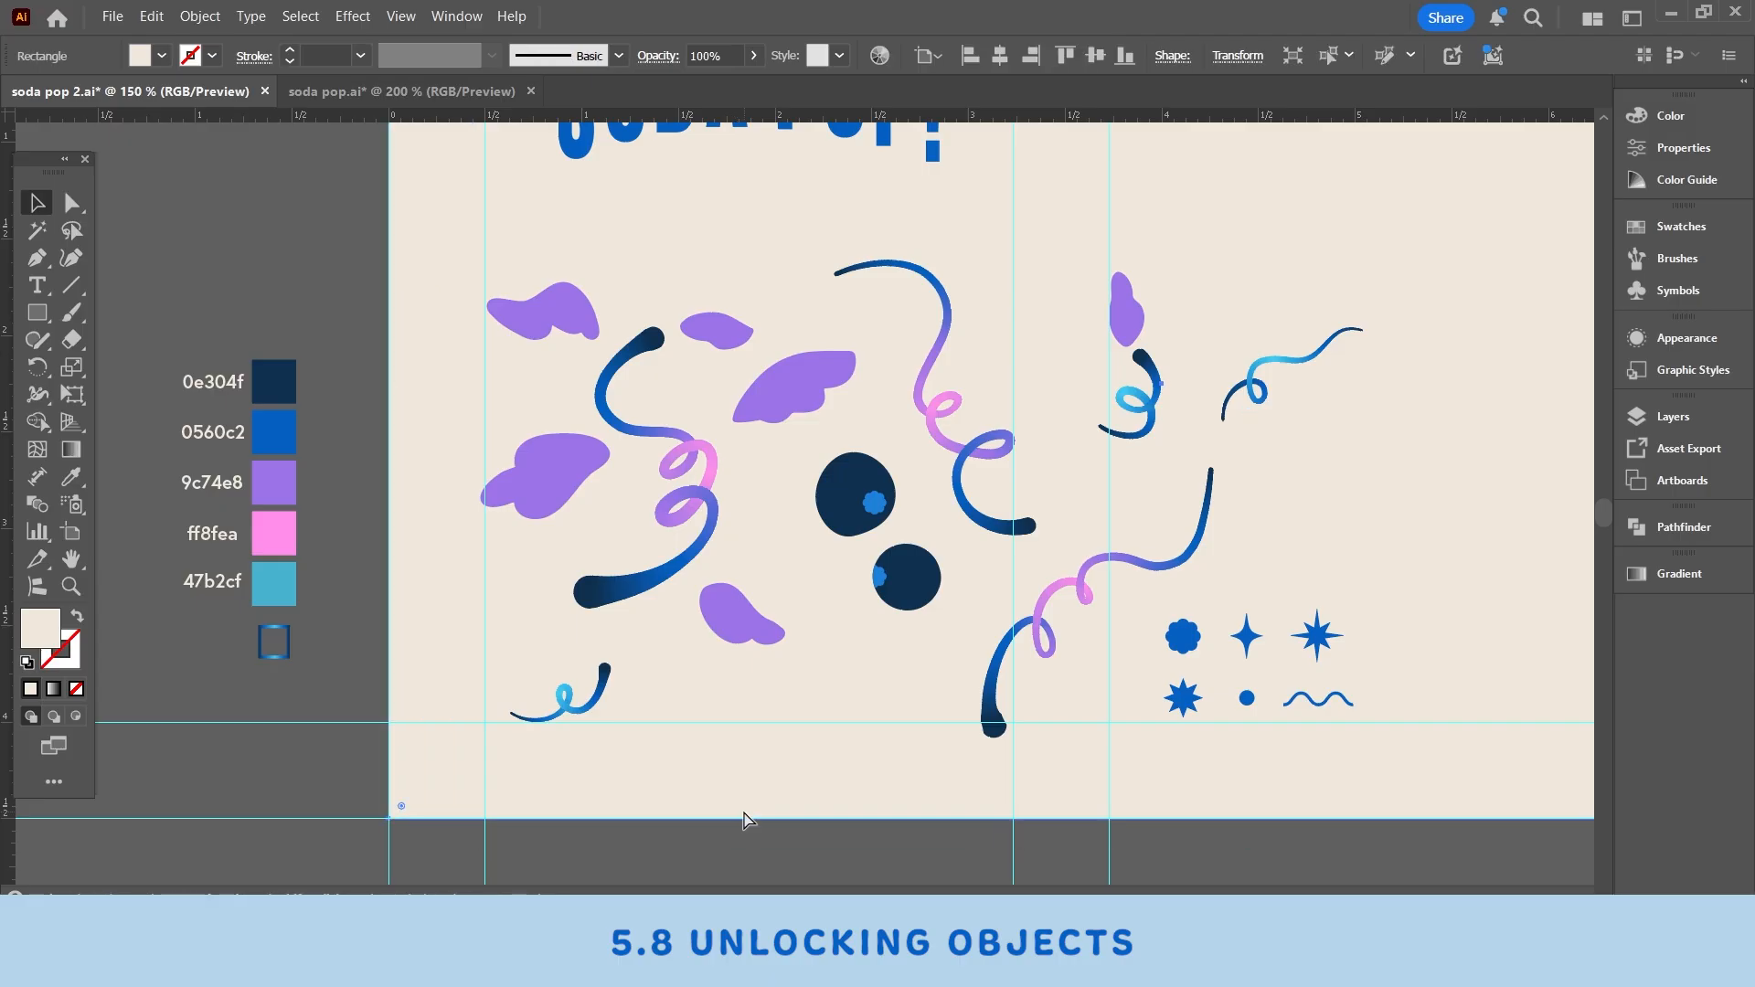
pyautogui.hotkey('ctrl', '2')
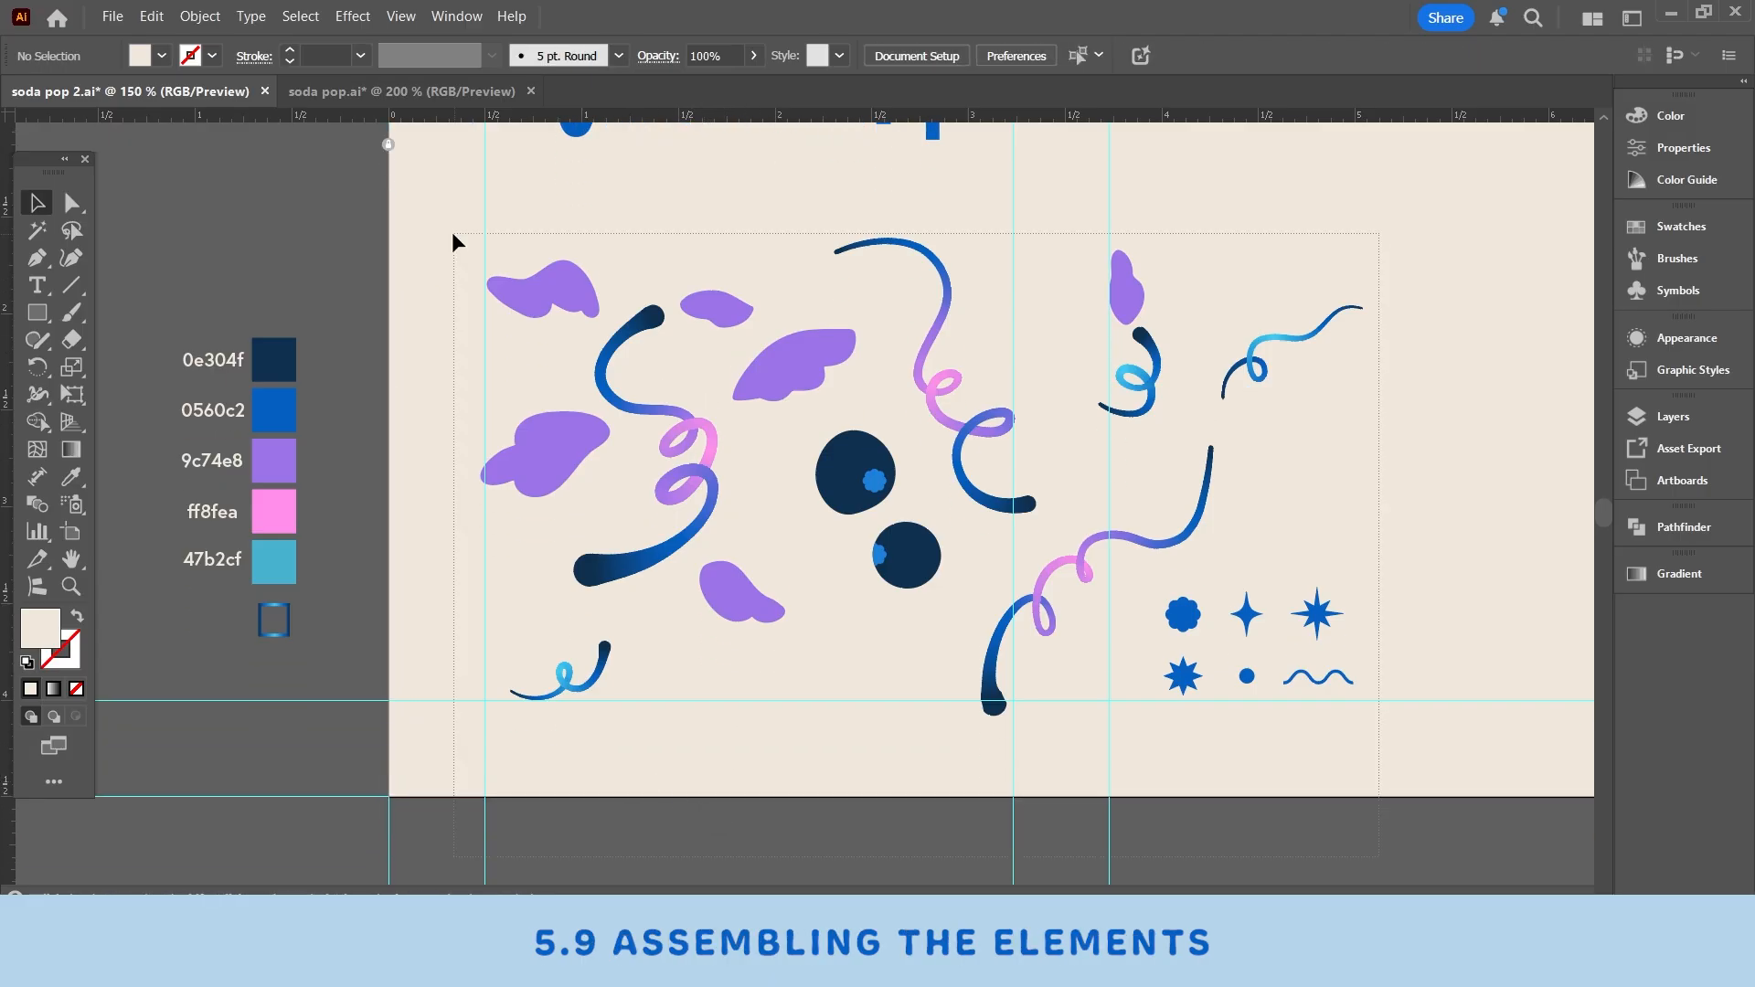
# - Select all the drawn elements and move them down below the artboard
pyautogui.hotkey('ctrl', 'a')
pyautogui.scroll(1, 875, 425)
pyautogui.scroll(-3, 536, 737)
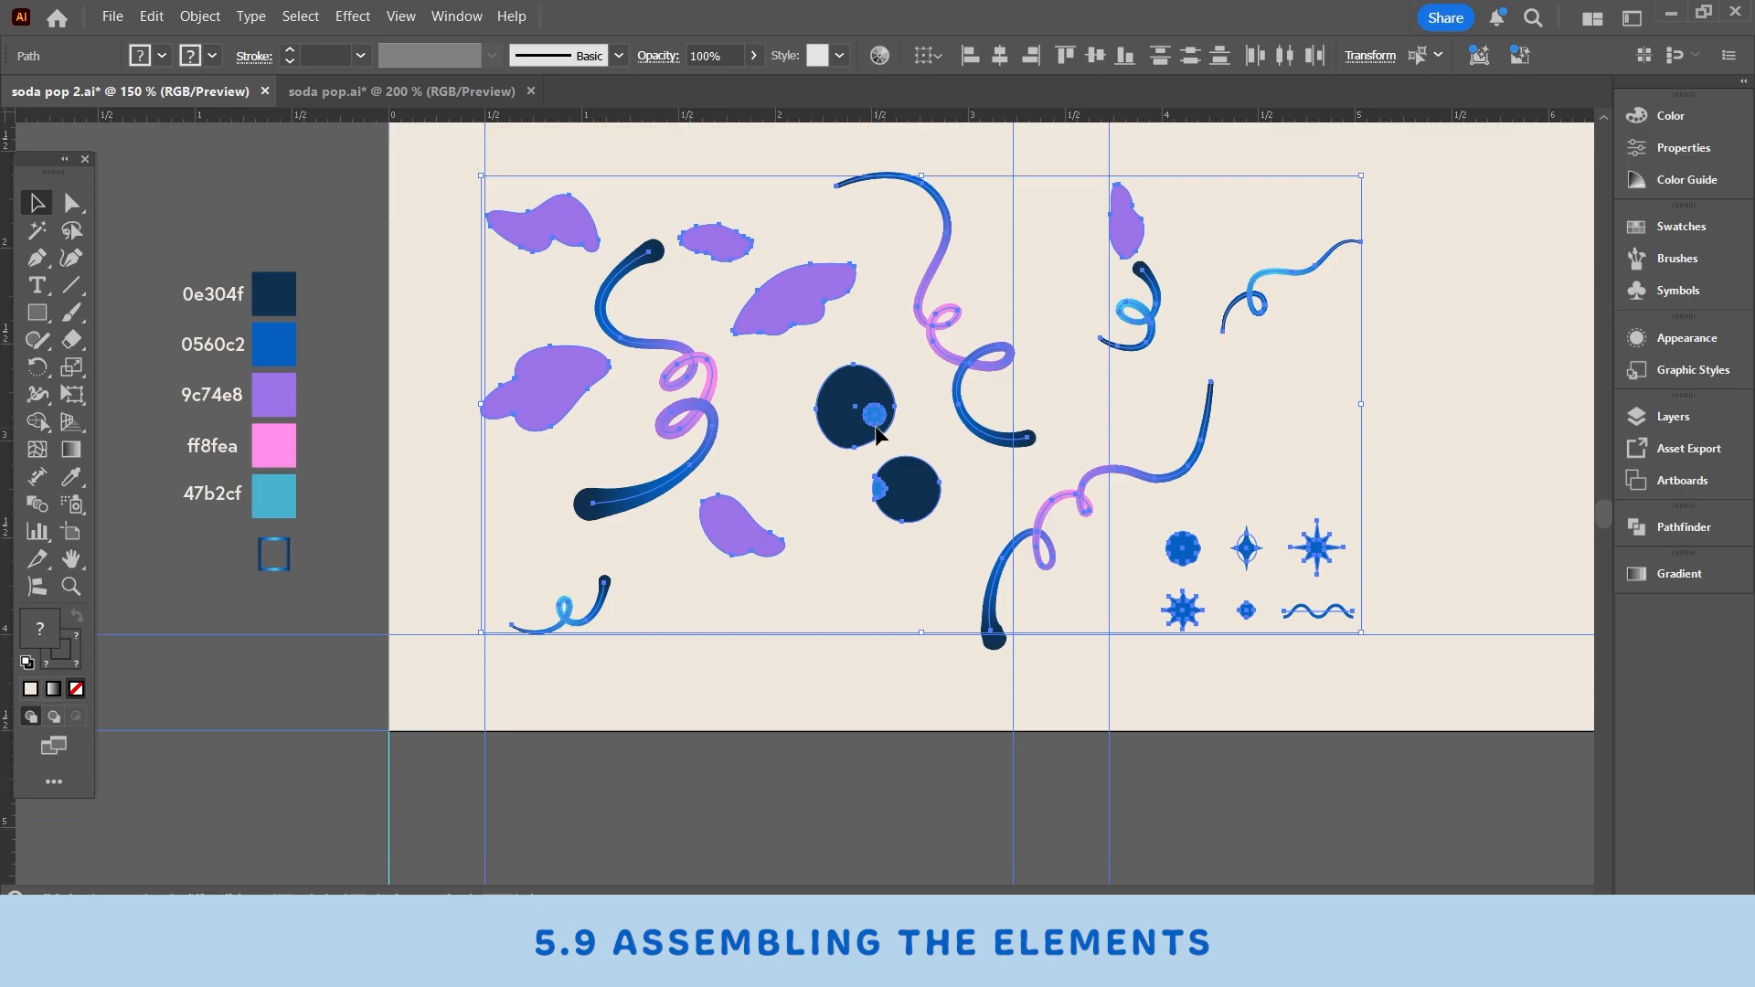
pyautogui.scroll(2, 622, 672)
pyautogui.click(1289, 802)
pyautogui.scroll(1, 1302, 799)
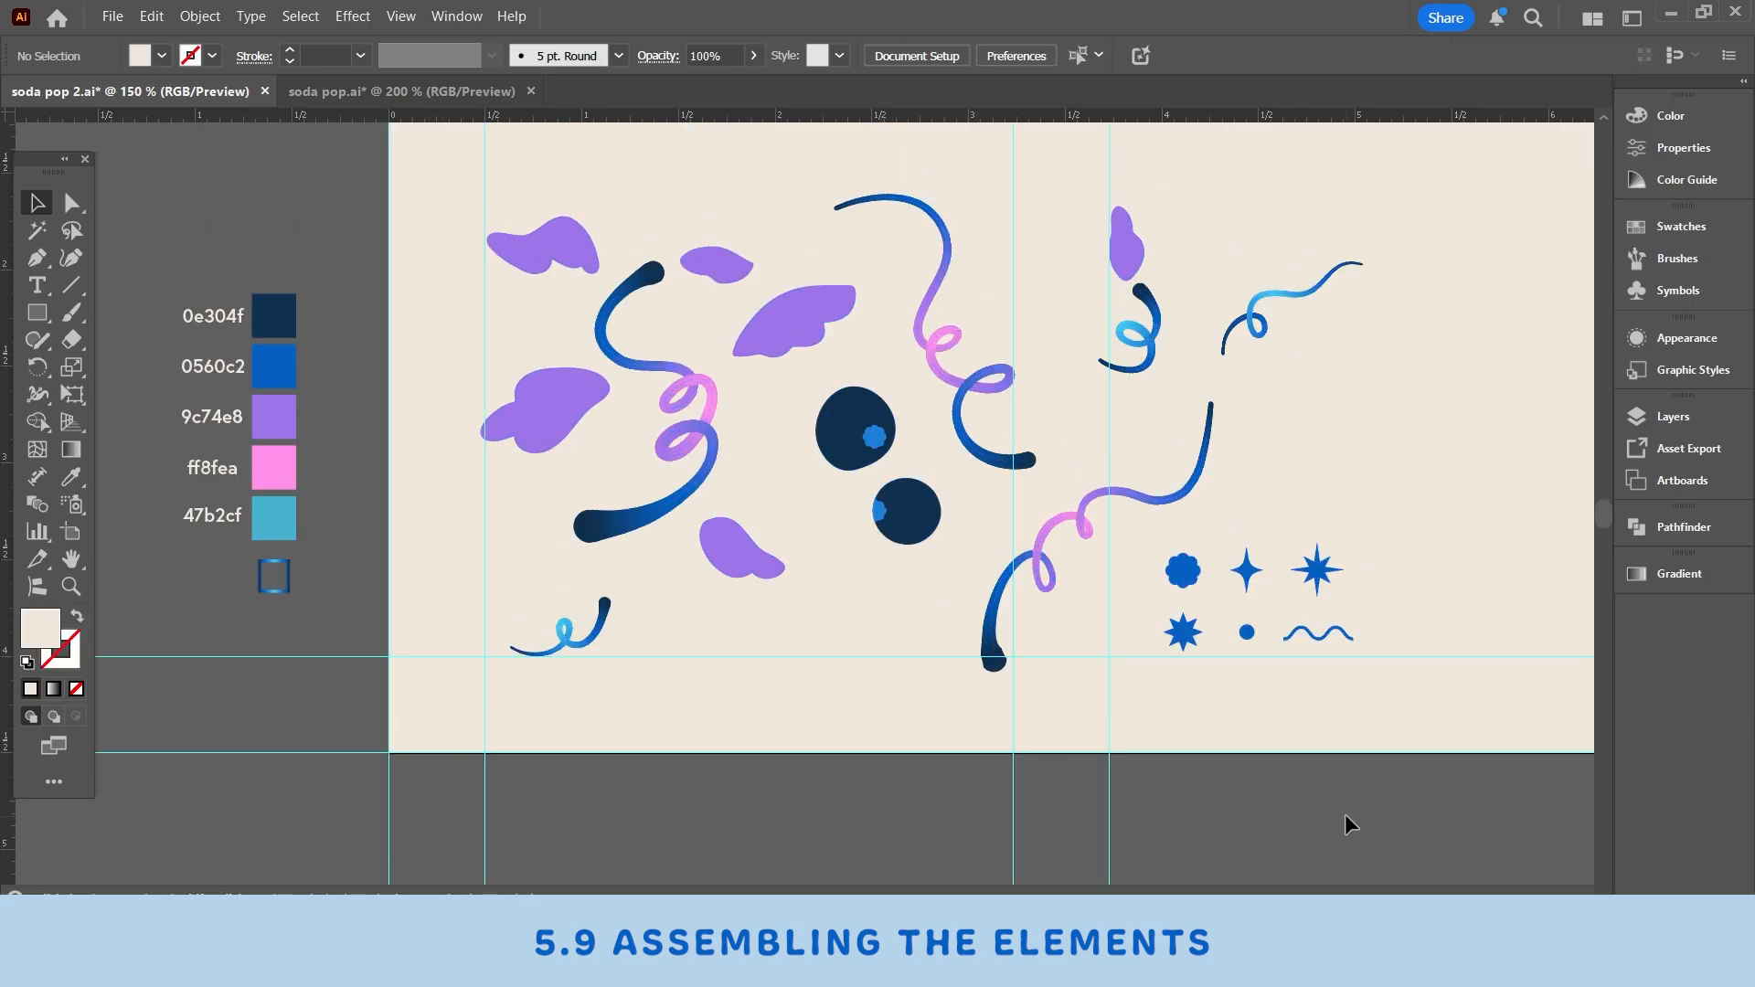
pyautogui.moveTo(1345, 813); pyautogui.dragTo(464, 168)
pyautogui.scroll(-2, 1105, 608)
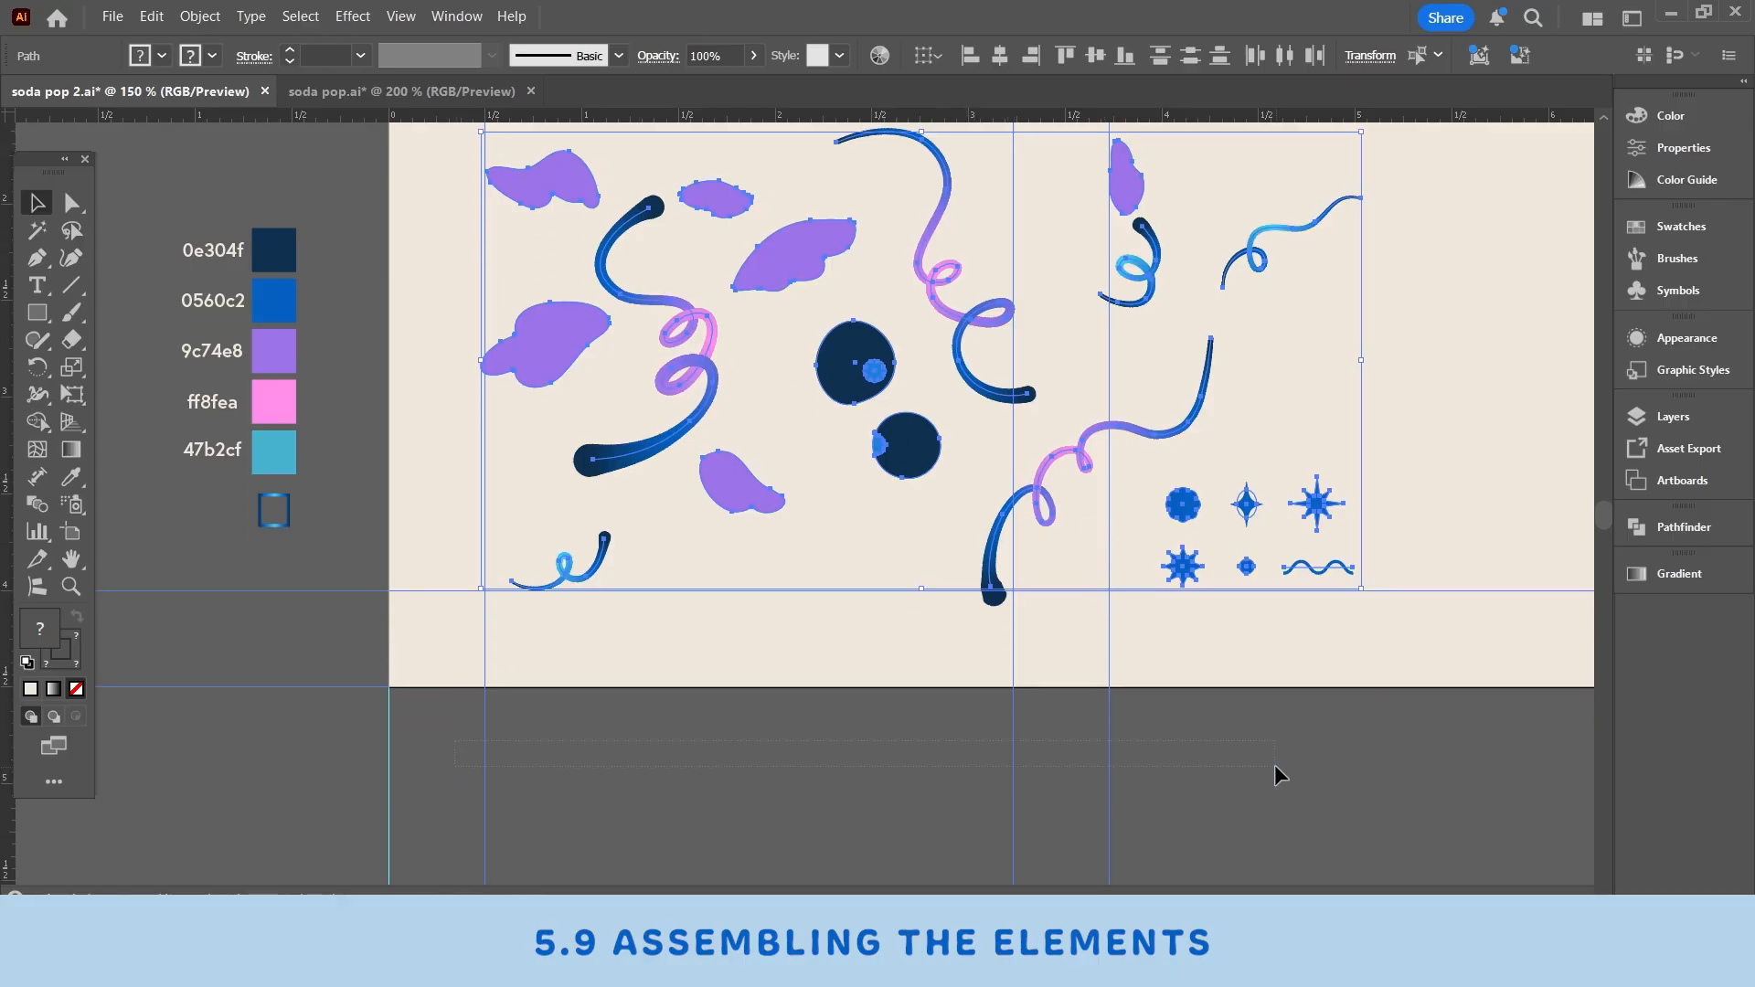
pyautogui.hscroll(-5, 765, 759)
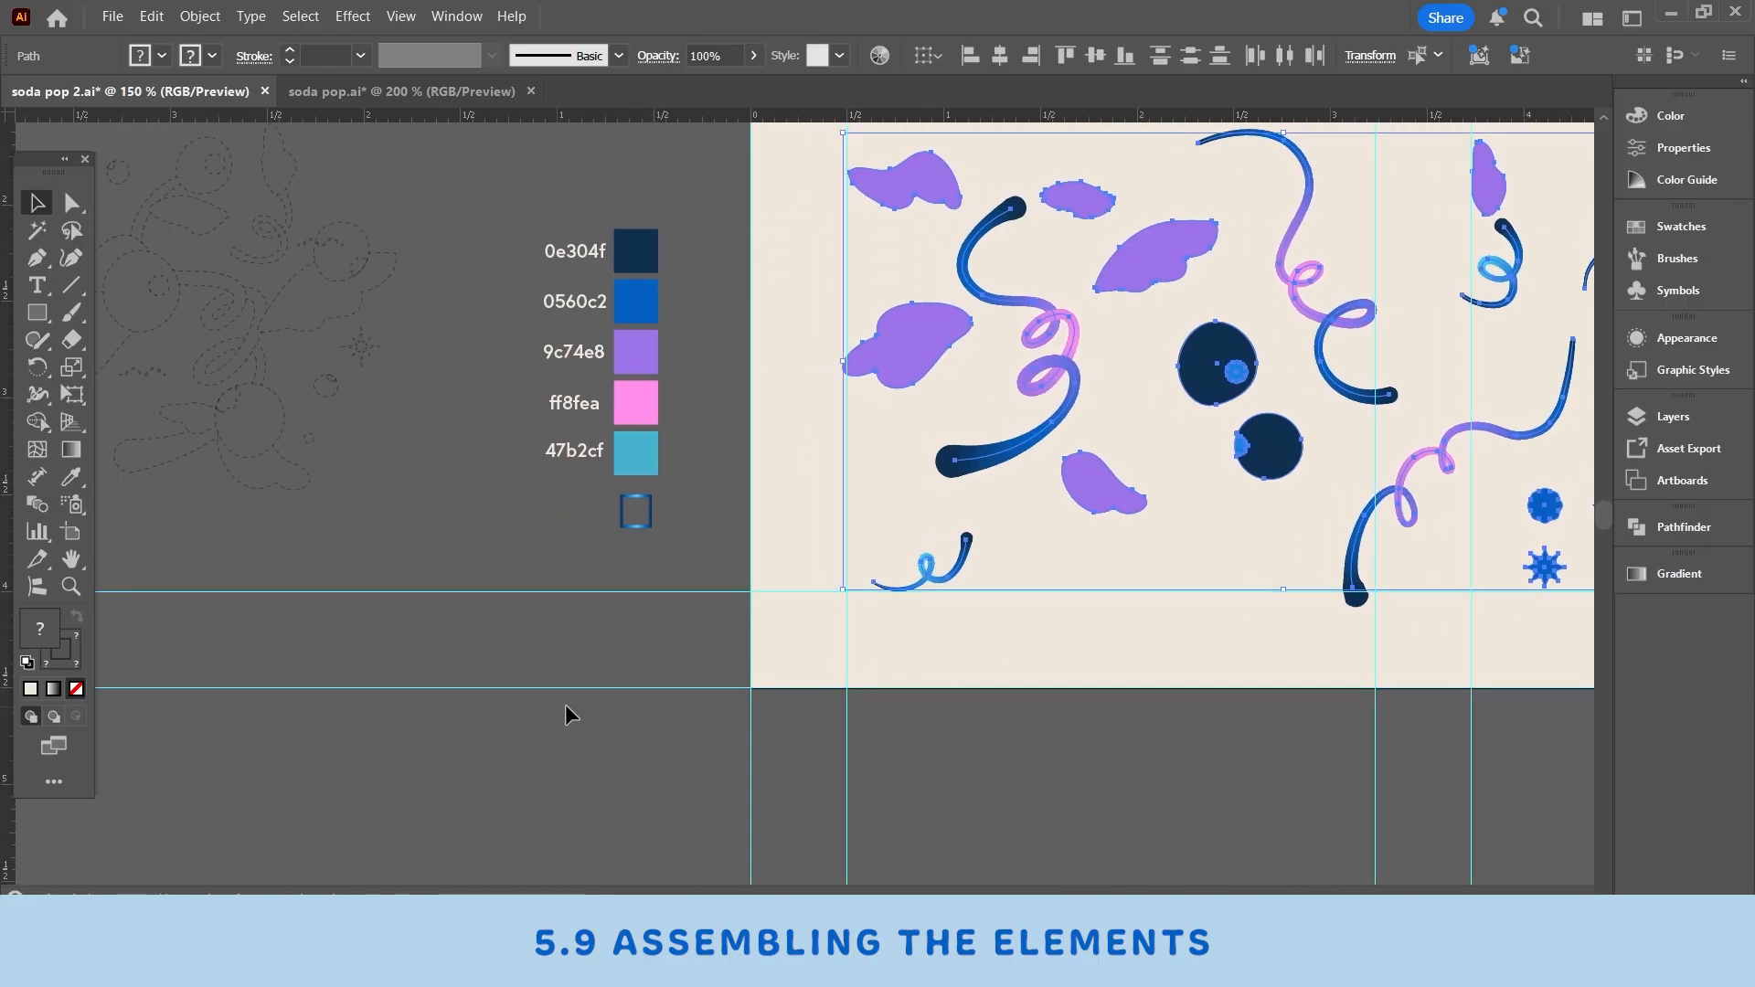
pyautogui.hscroll(6, 1024, 645)
pyautogui.scroll(2, 724, 684)
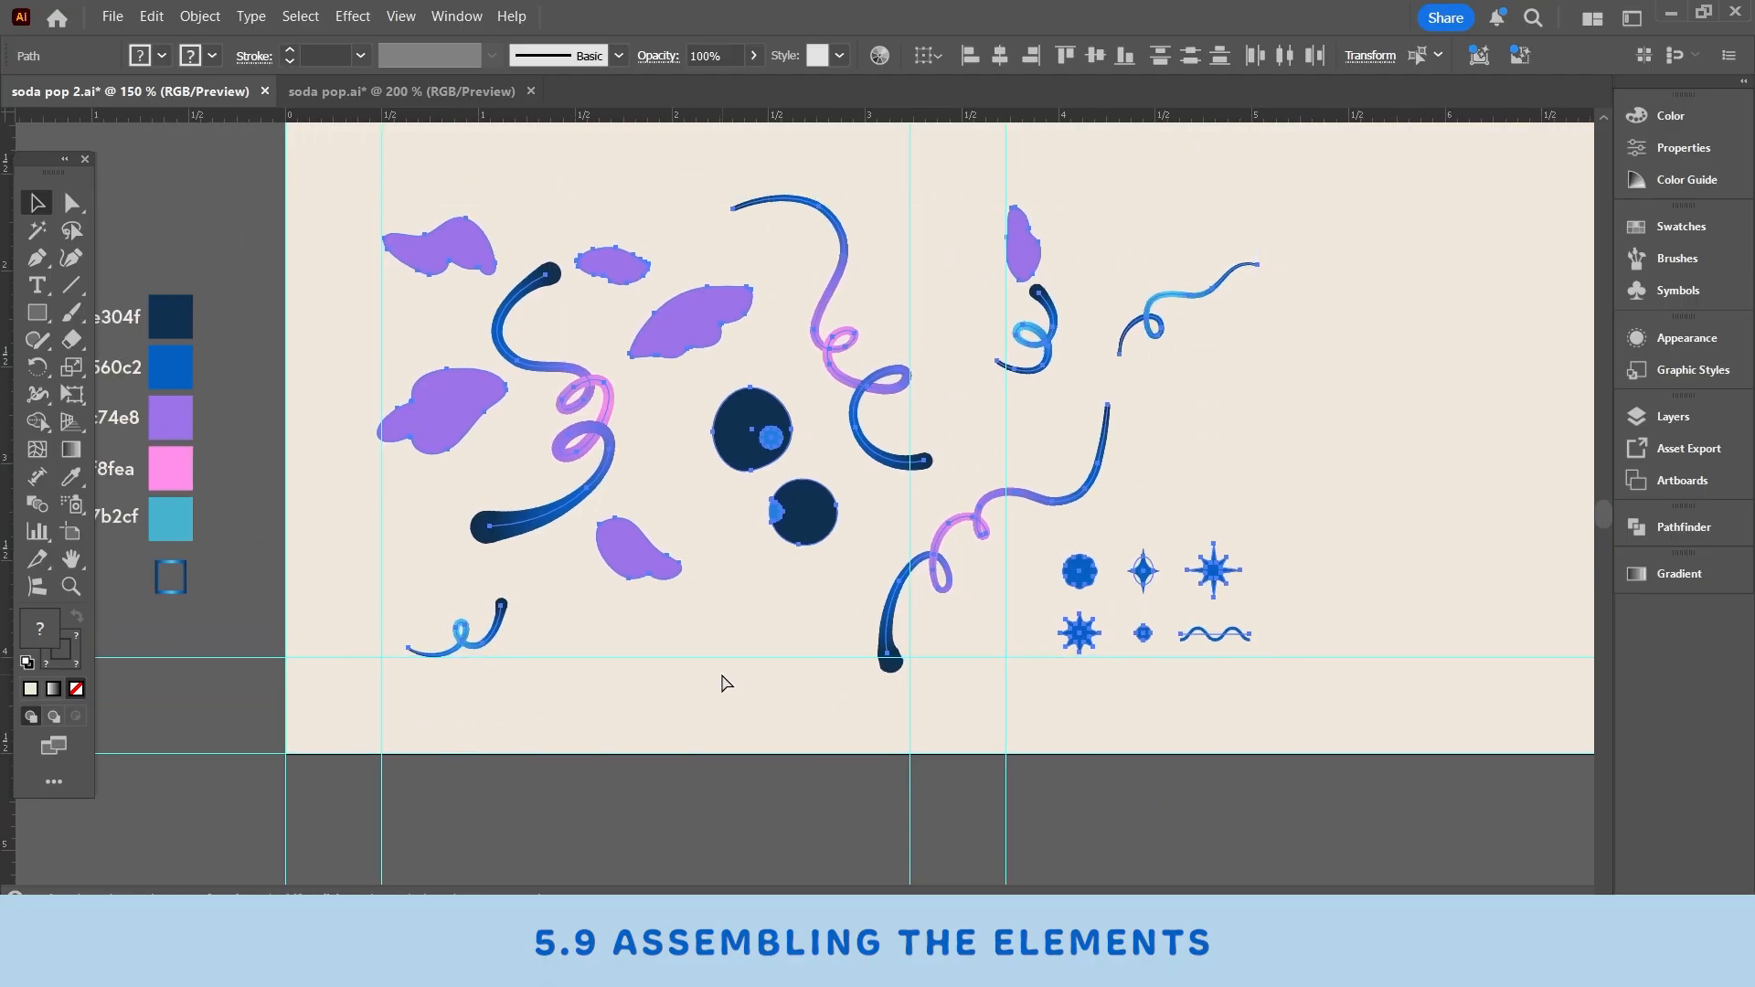
pyautogui.scroll(-1, 757, 637)
pyautogui.scroll(-1, 869, 604)
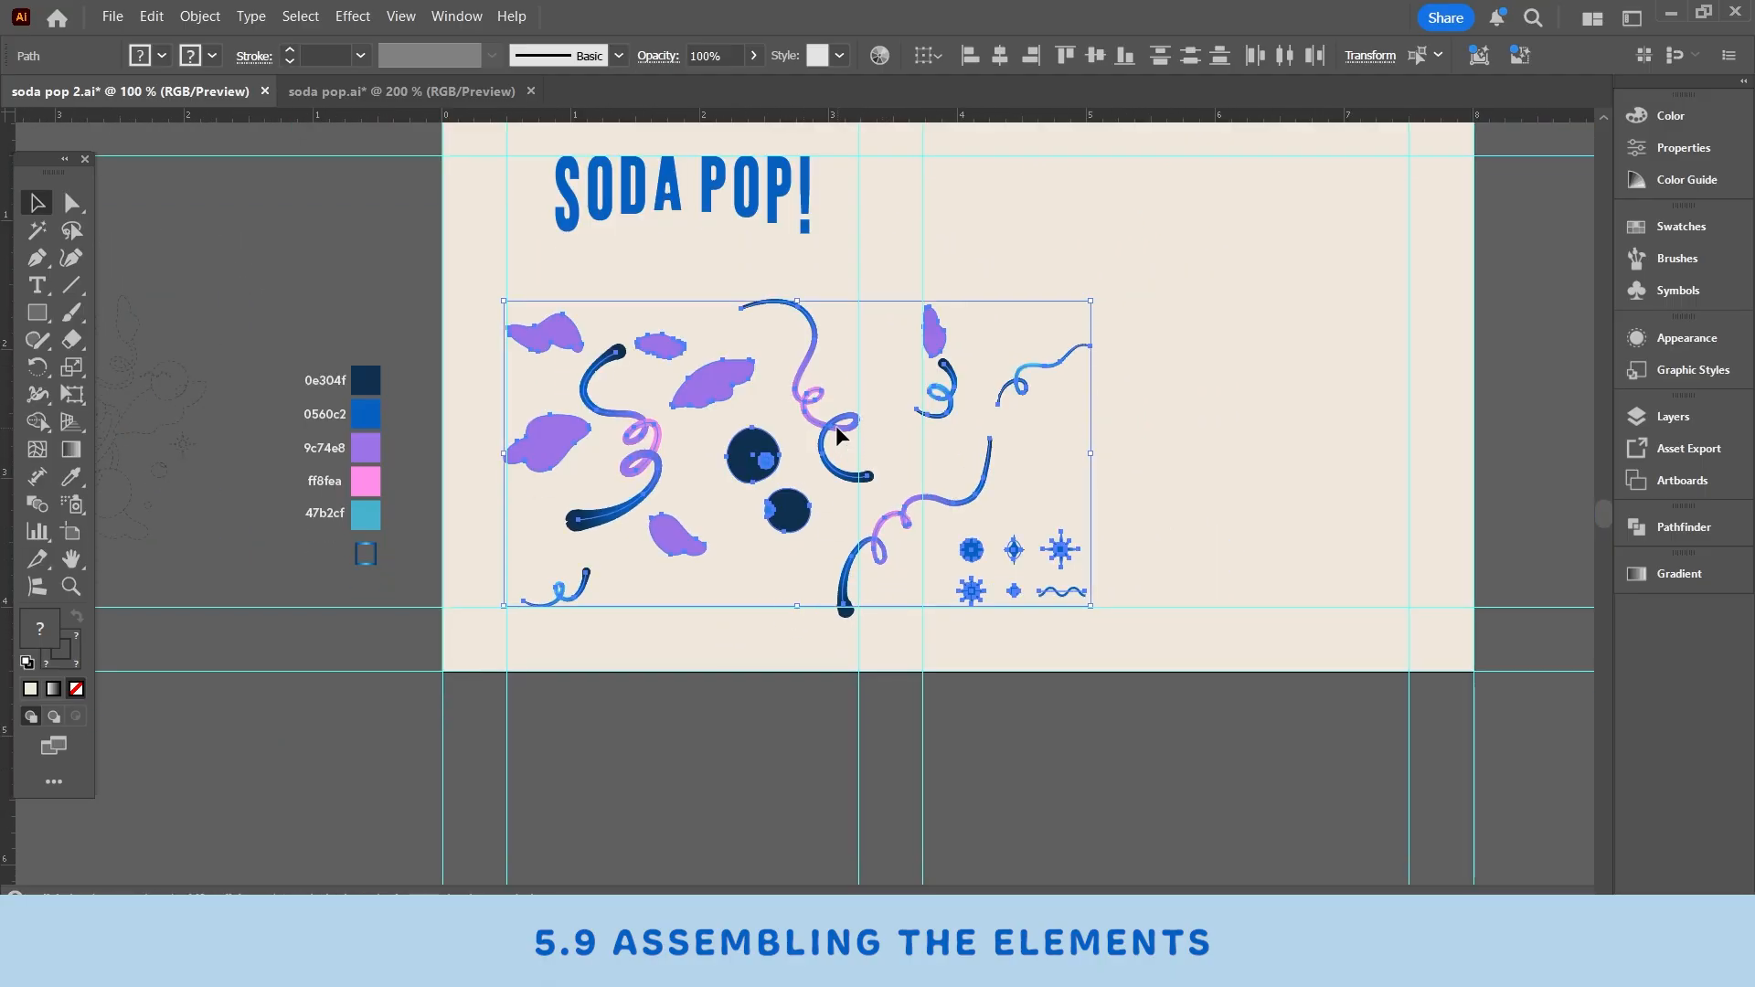
pyautogui.moveTo(835, 425); pyautogui.dragTo(836, 832)
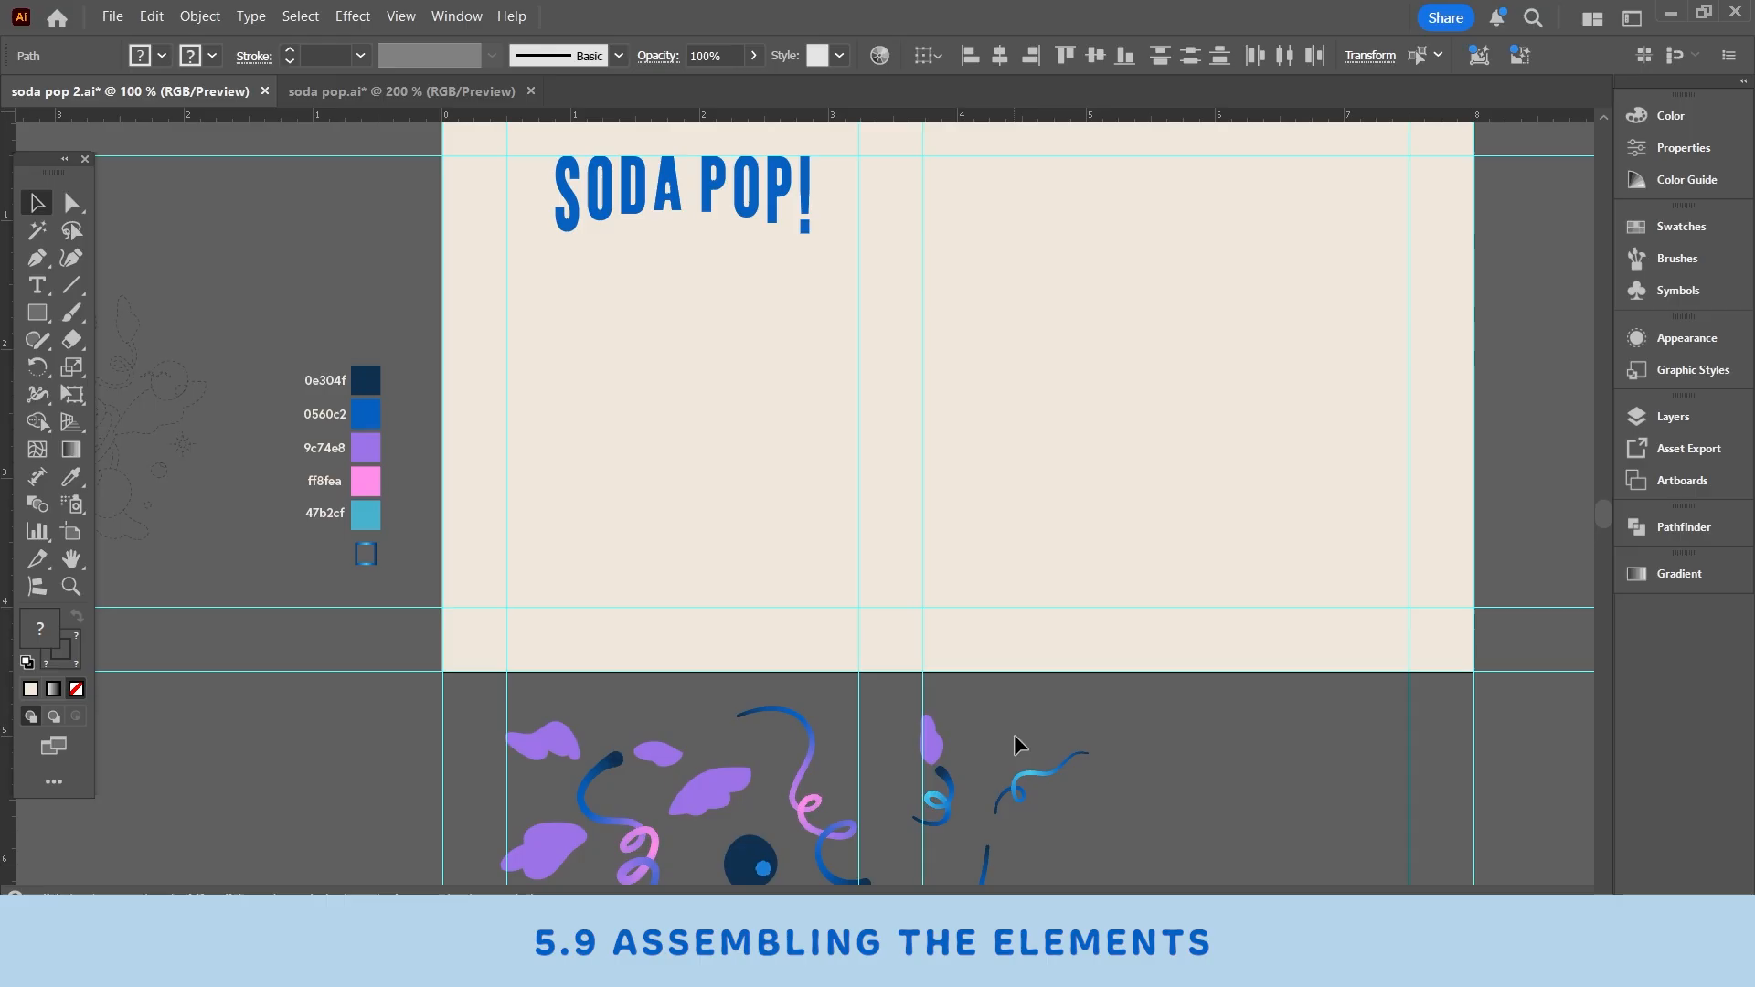
# - Move the navy-to-pink swirl and a small blueberry back onto the artboard below the title
pyautogui.moveTo(1179, 728); pyautogui.dragTo(1333, 684)
pyautogui.click(1333, 684)
pyautogui.moveTo(803, 799); pyautogui.dragTo(894, 354)
pyautogui.click(846, 827)
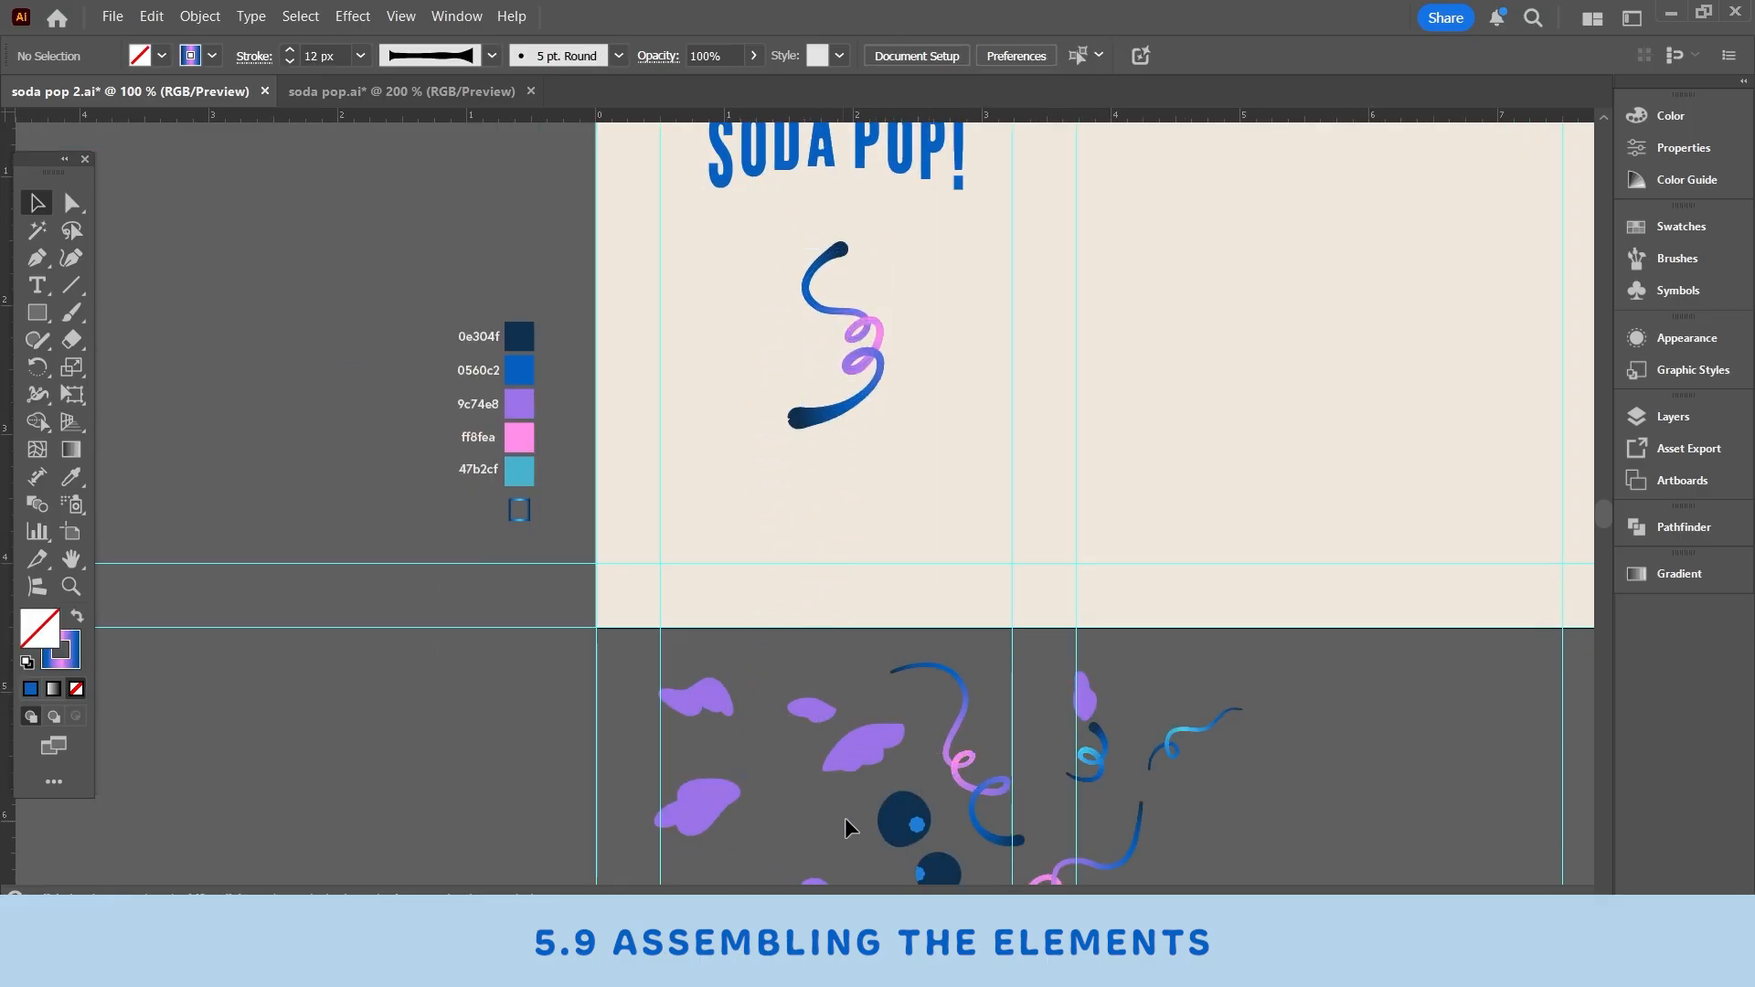
pyautogui.moveTo(880, 831); pyautogui.dragTo(900, 463)
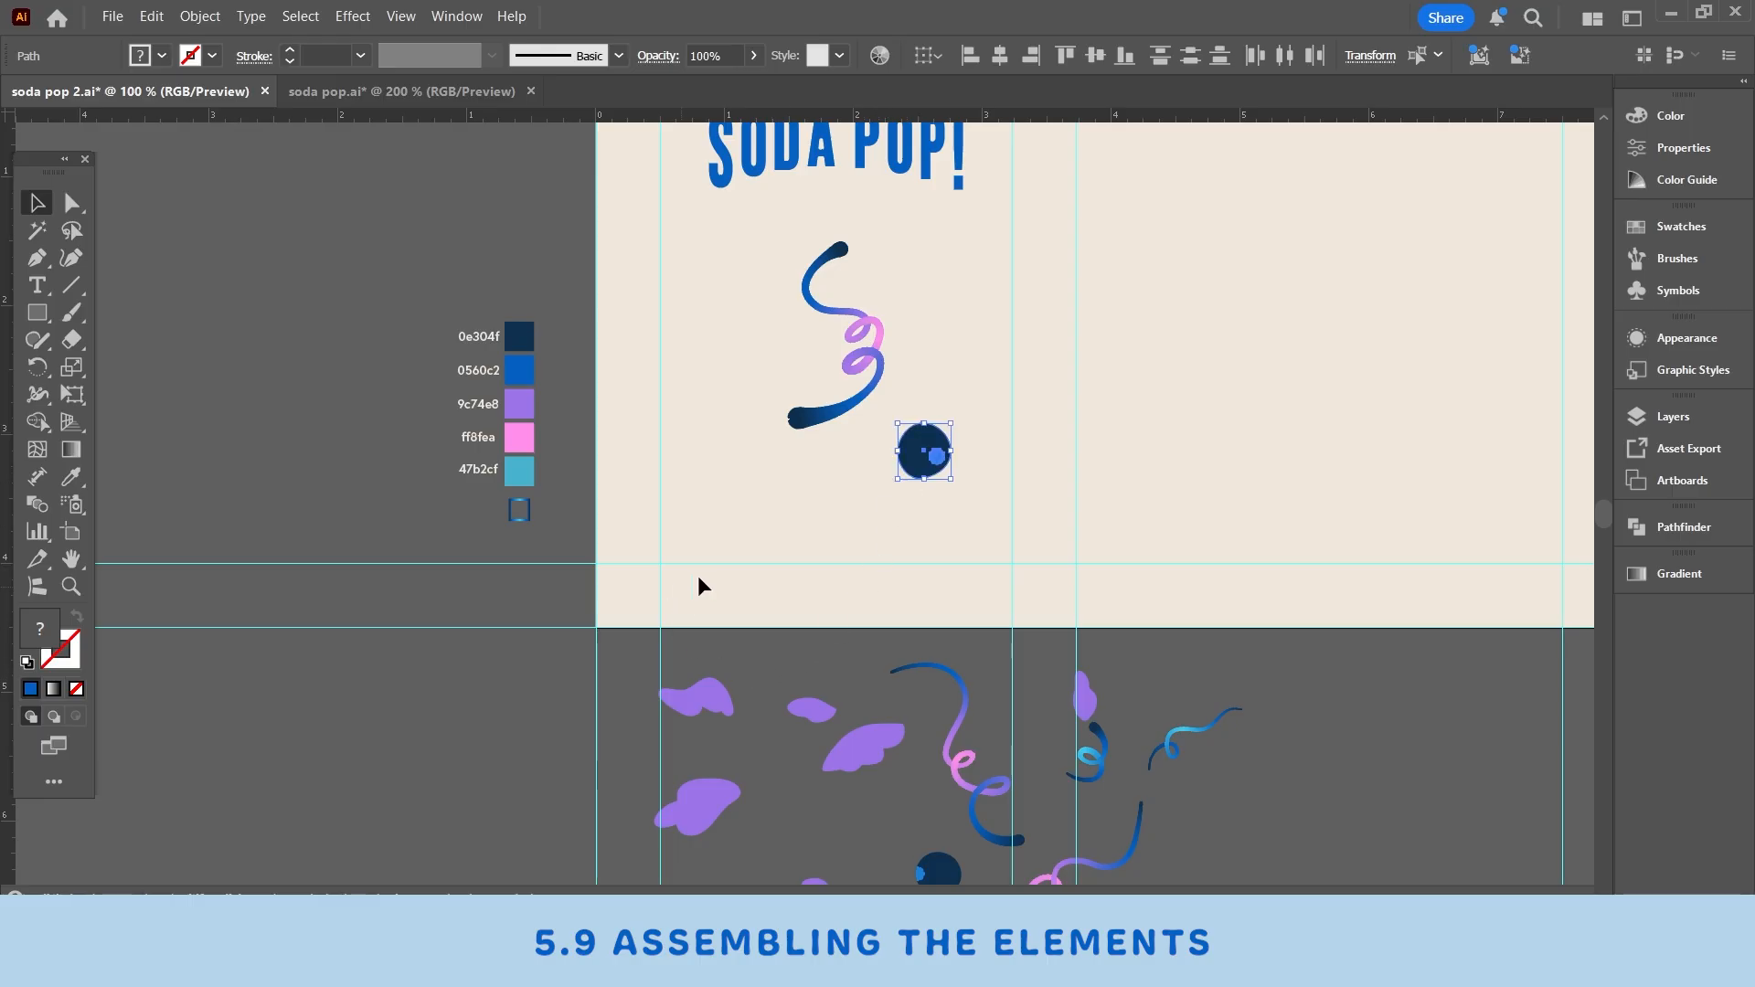
# - Group the small berry with its flower cap and place it at the top end of the swirl
pyautogui.click(897, 640)
pyautogui.click(932, 454)
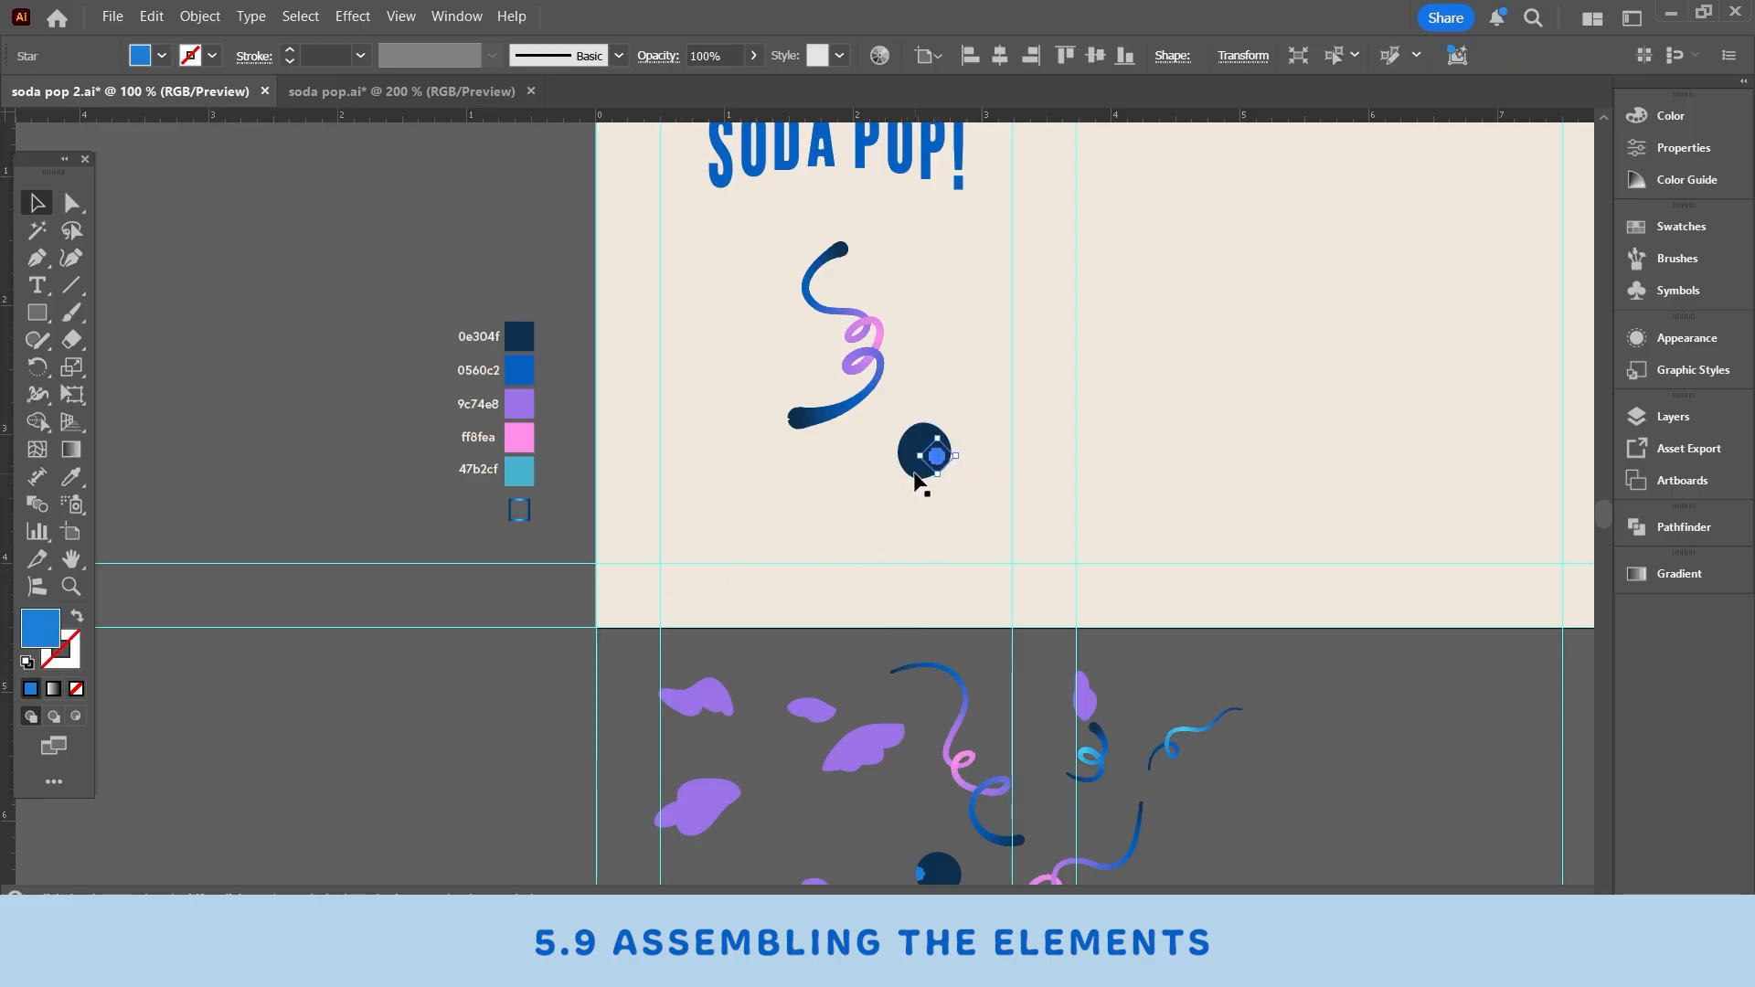
pyautogui.click(919, 466)
pyautogui.click(956, 489)
pyautogui.moveTo(907, 468); pyautogui.dragTo(843, 255)
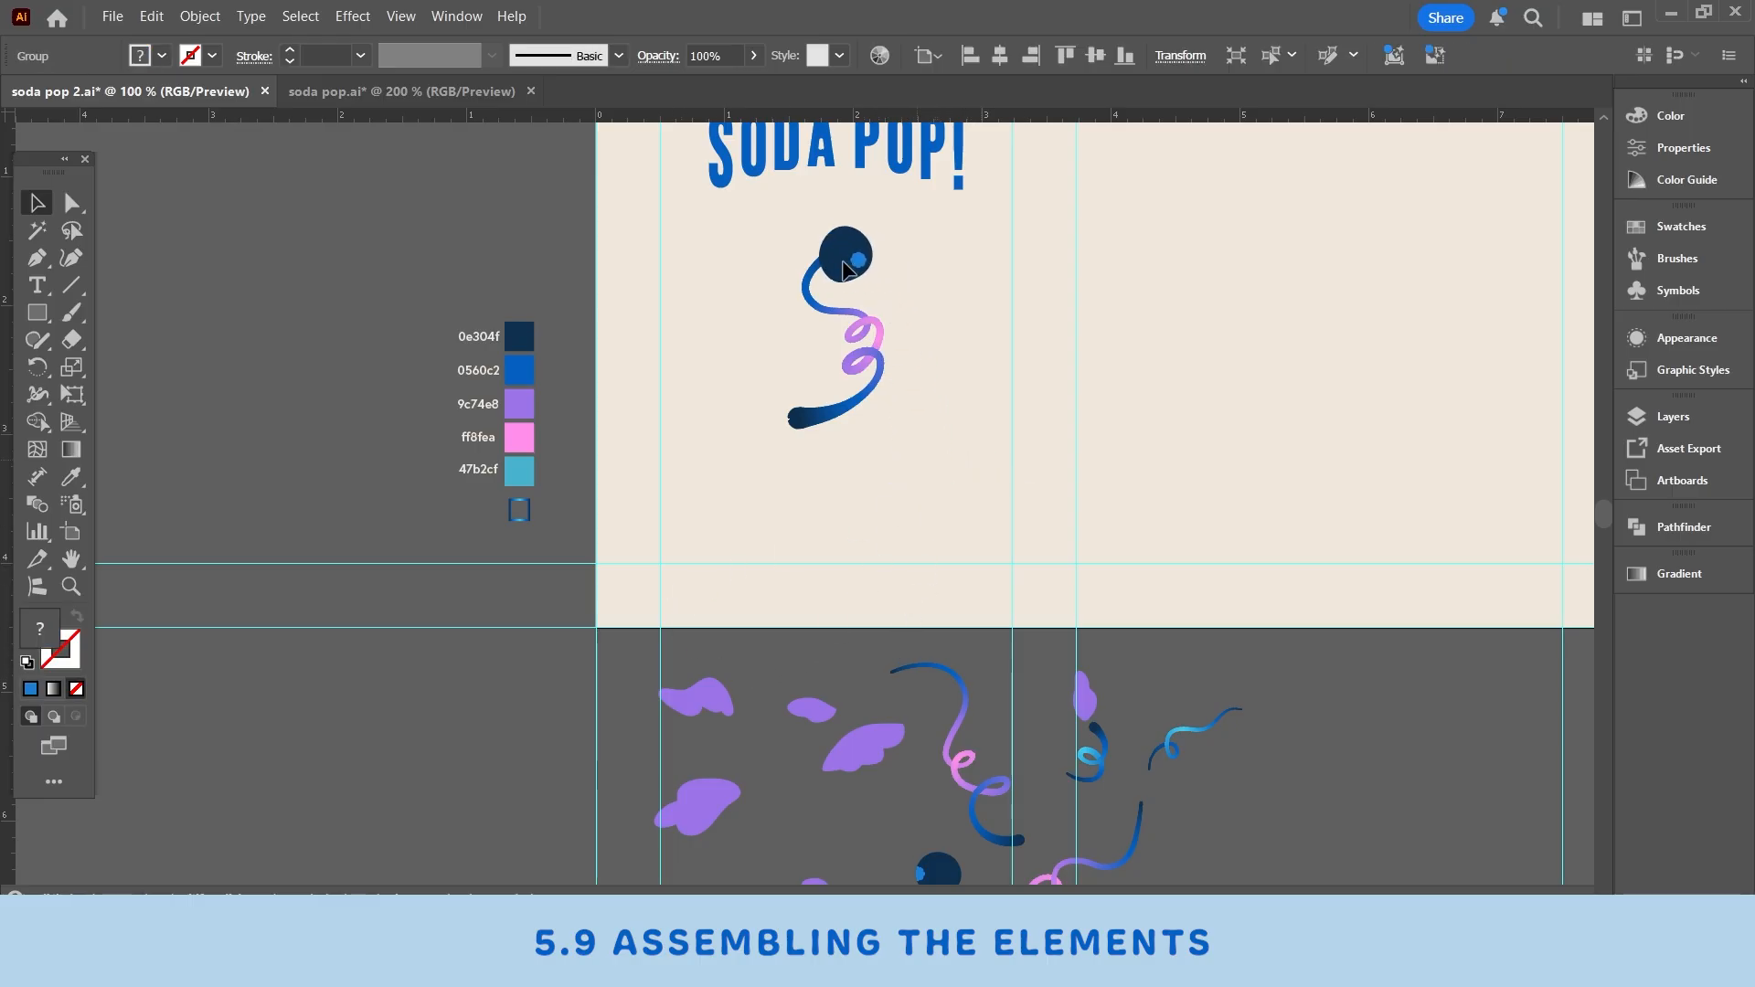
# - Place two purple leaf shapes on either side of the swirl's upper part
pyautogui.moveTo(704, 805); pyautogui.dragTo(810, 743)
pyautogui.moveTo(864, 768); pyautogui.dragTo(914, 682)
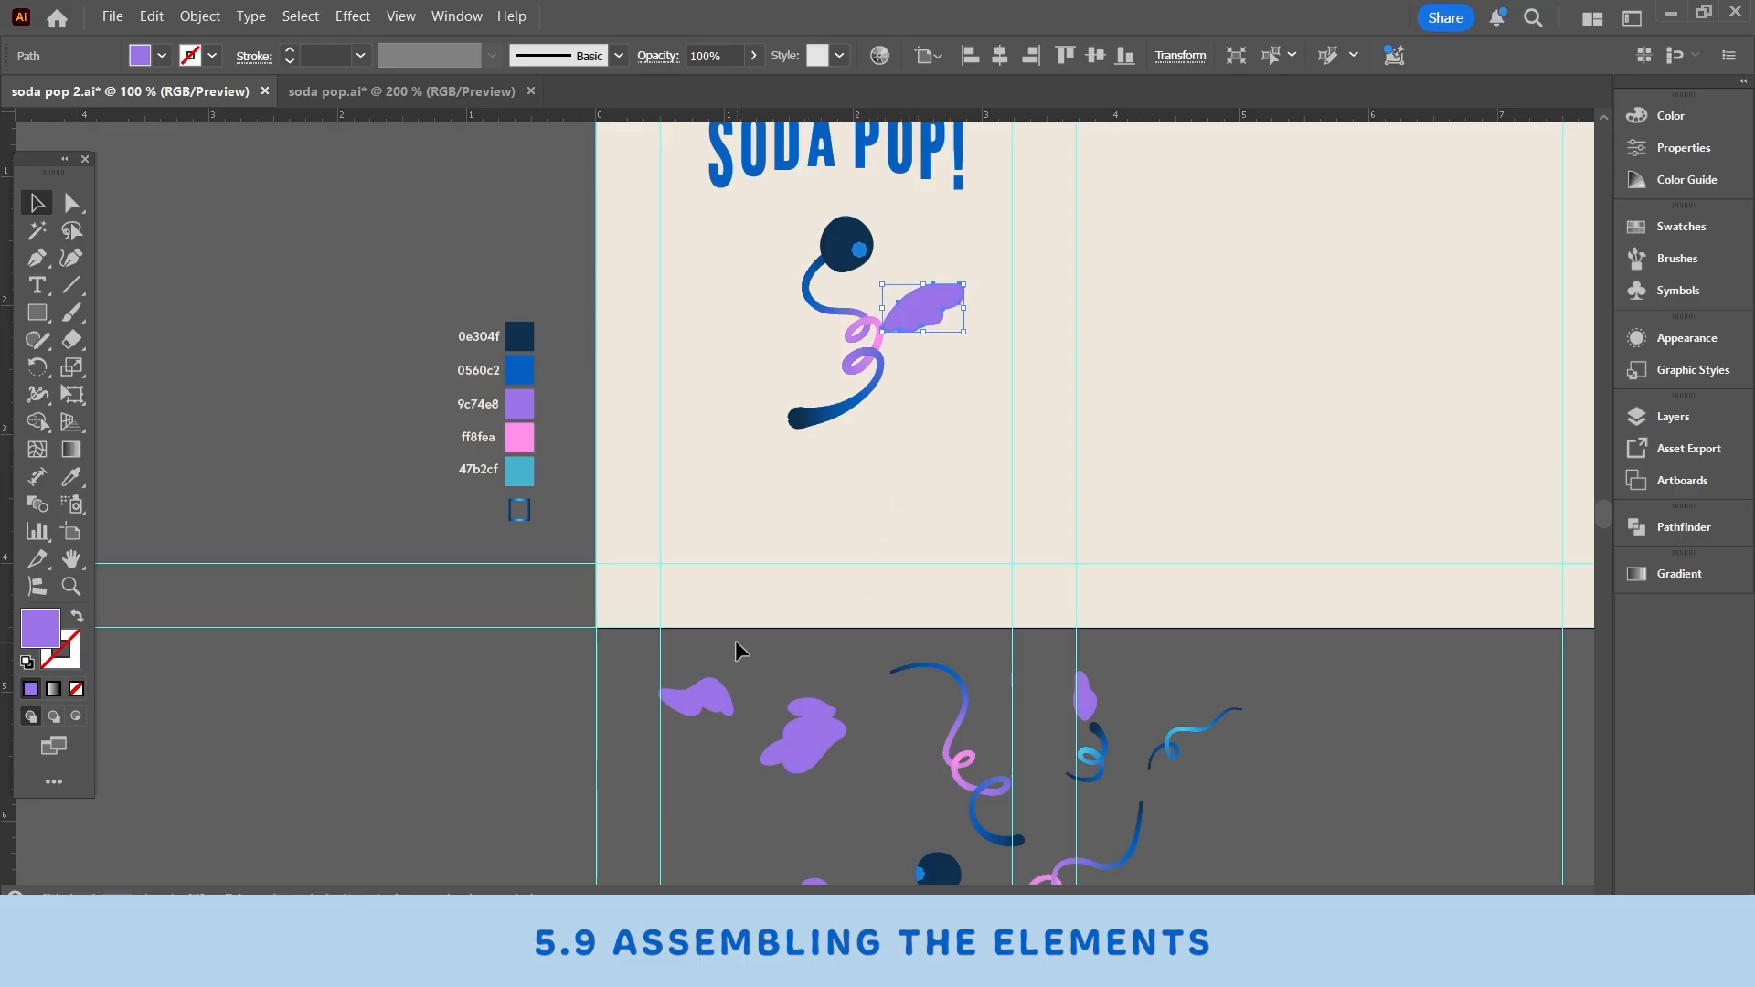
pyautogui.moveTo(709, 697); pyautogui.dragTo(786, 295)
pyautogui.scroll(-2, 1000, 789)
# - Move a blueberry to the lower end of the swirl
pyautogui.click(944, 801)
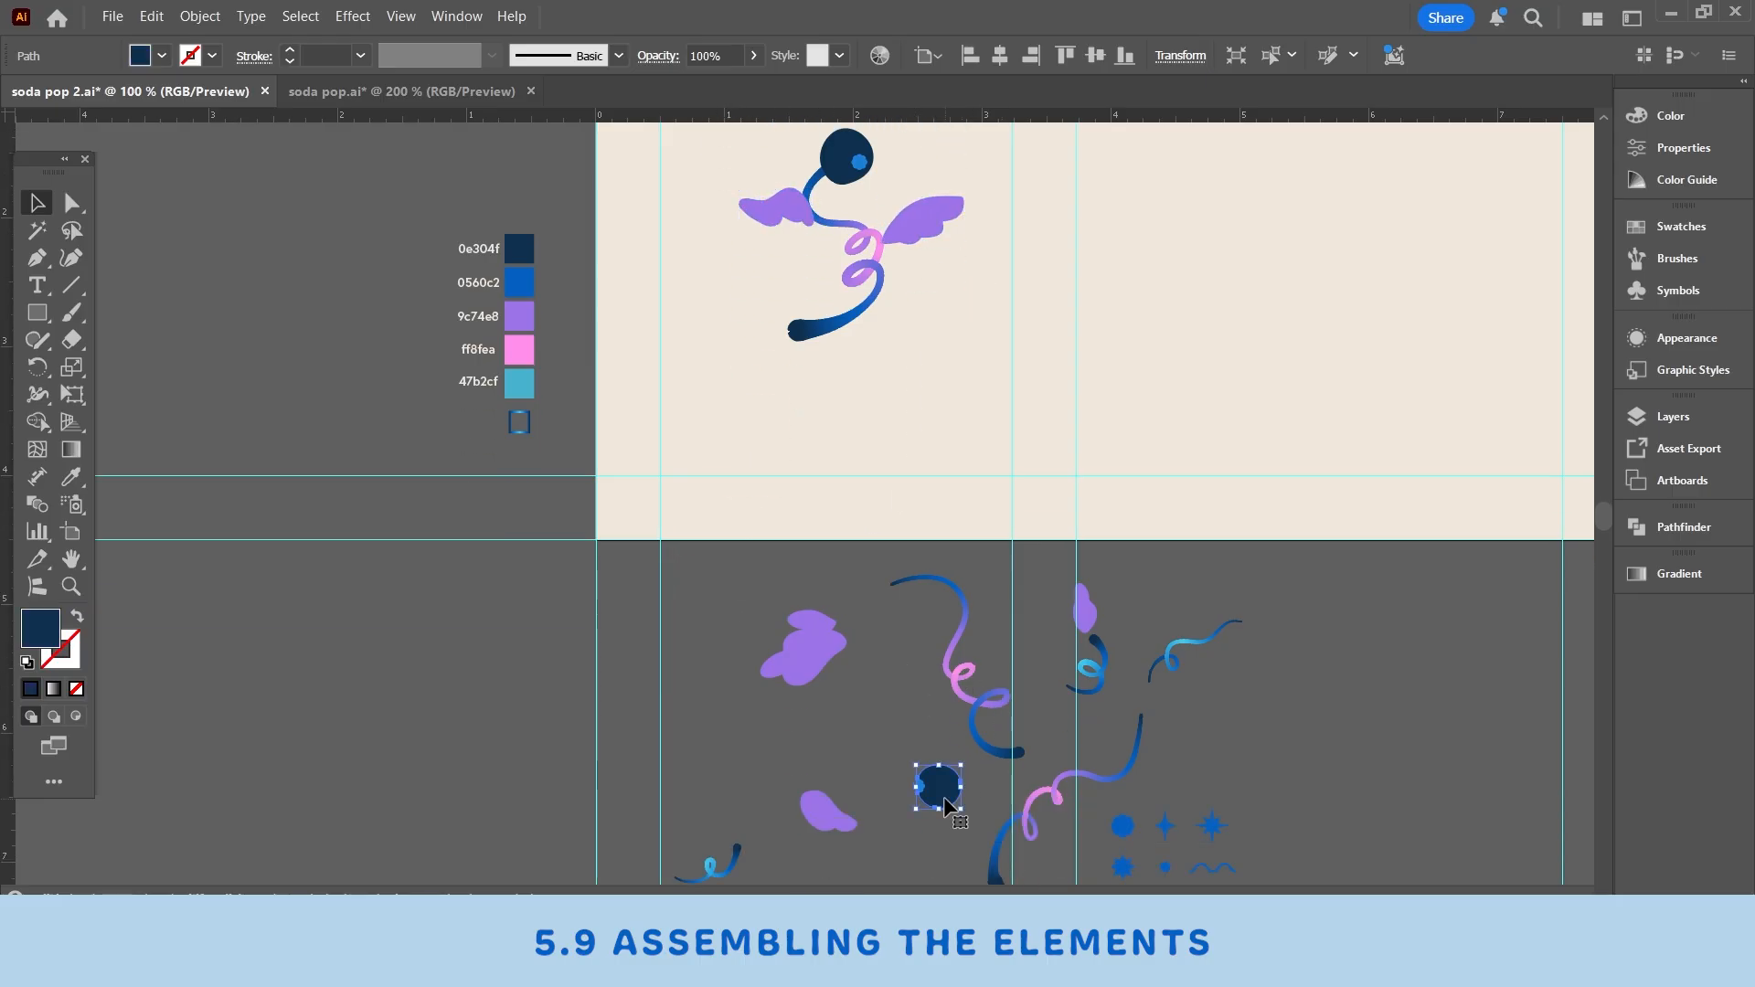
pyautogui.moveTo(946, 791); pyautogui.dragTo(909, 350)
pyautogui.click(881, 605)
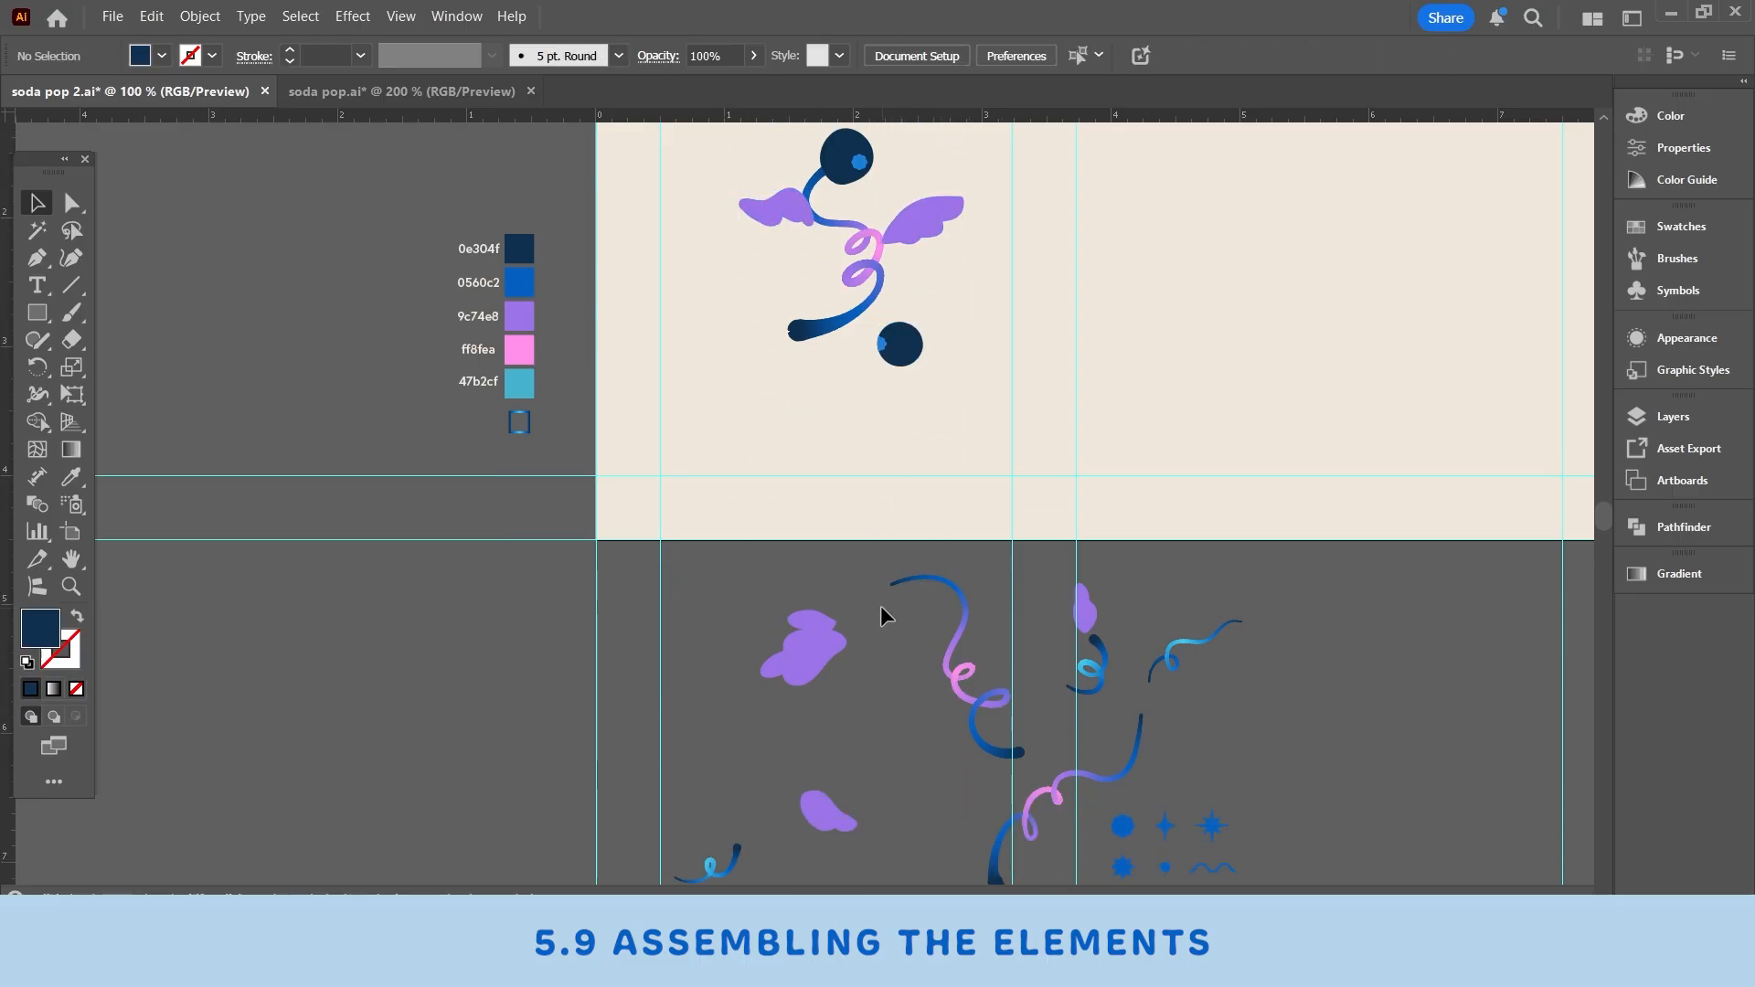
# - Arrange another blueberry and more purple leaves around the swirl
pyautogui.scroll(1, 880, 605)
pyautogui.scroll(5, 880, 608)
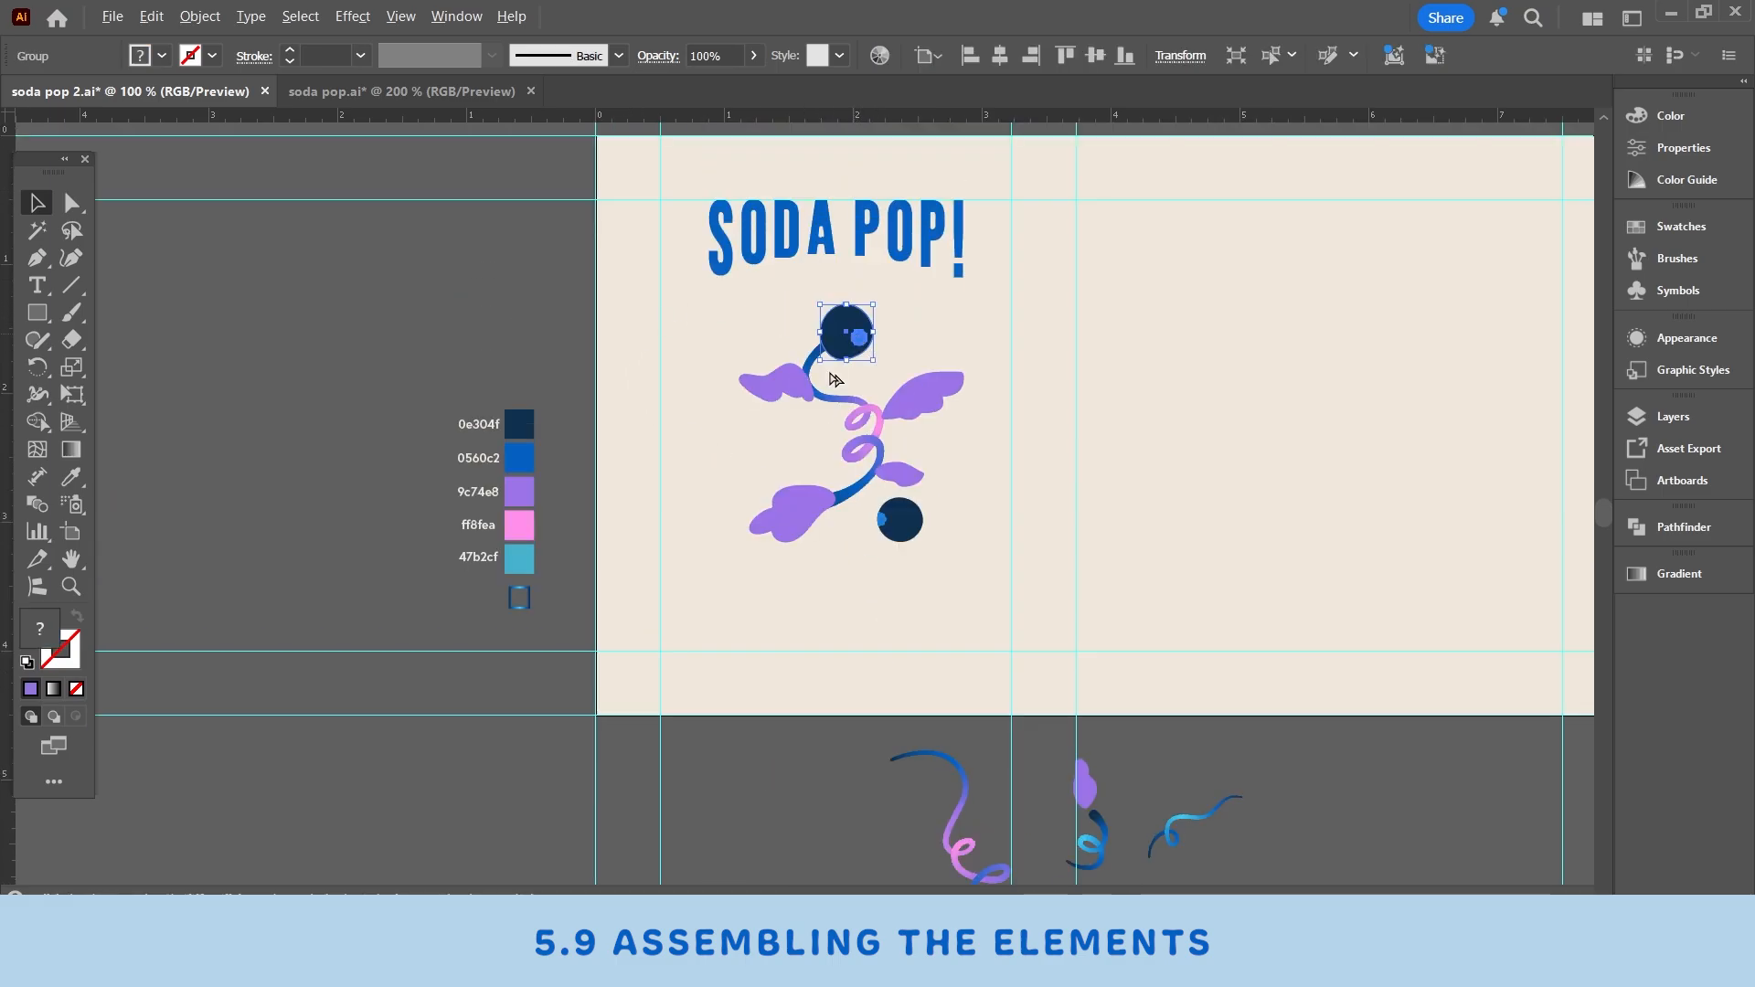
pyautogui.moveTo(864, 346); pyautogui.dragTo(758, 464)
pyautogui.click(801, 656)
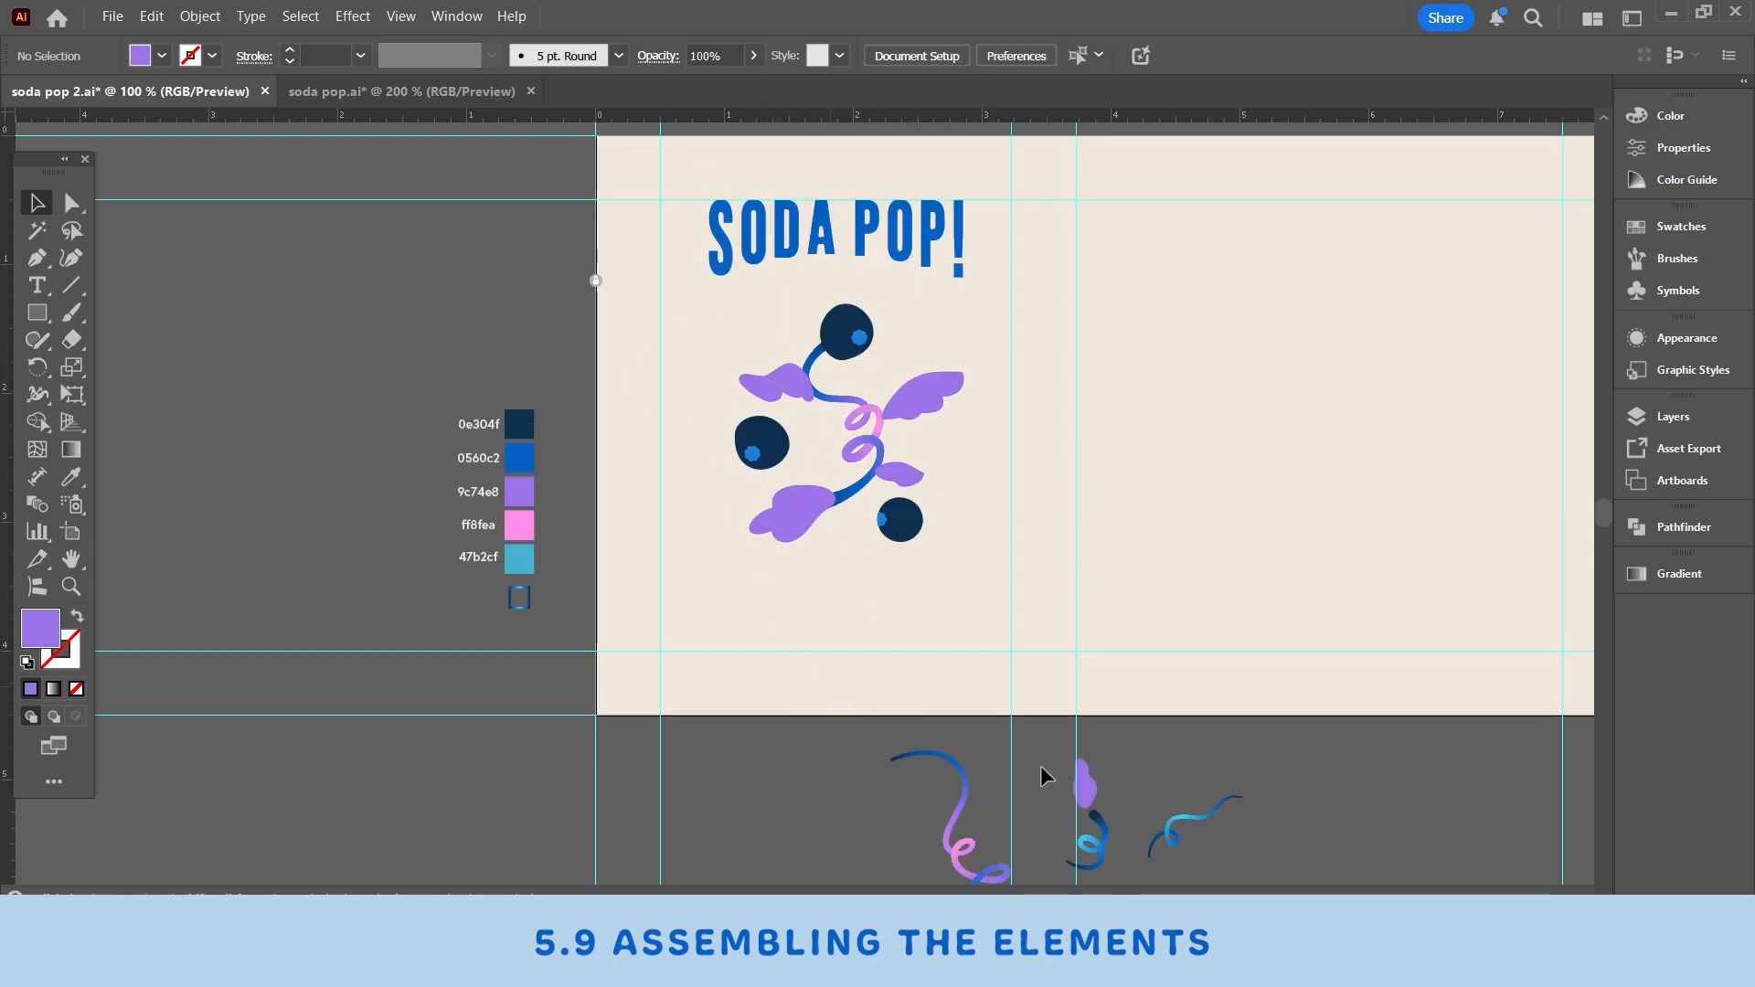
# - Copy the outlined reference sketch from soda pop.ai and paste it onto the label artboard
pyautogui.scroll(-5, 978, 693)
pyautogui.scroll(-10, 978, 693)
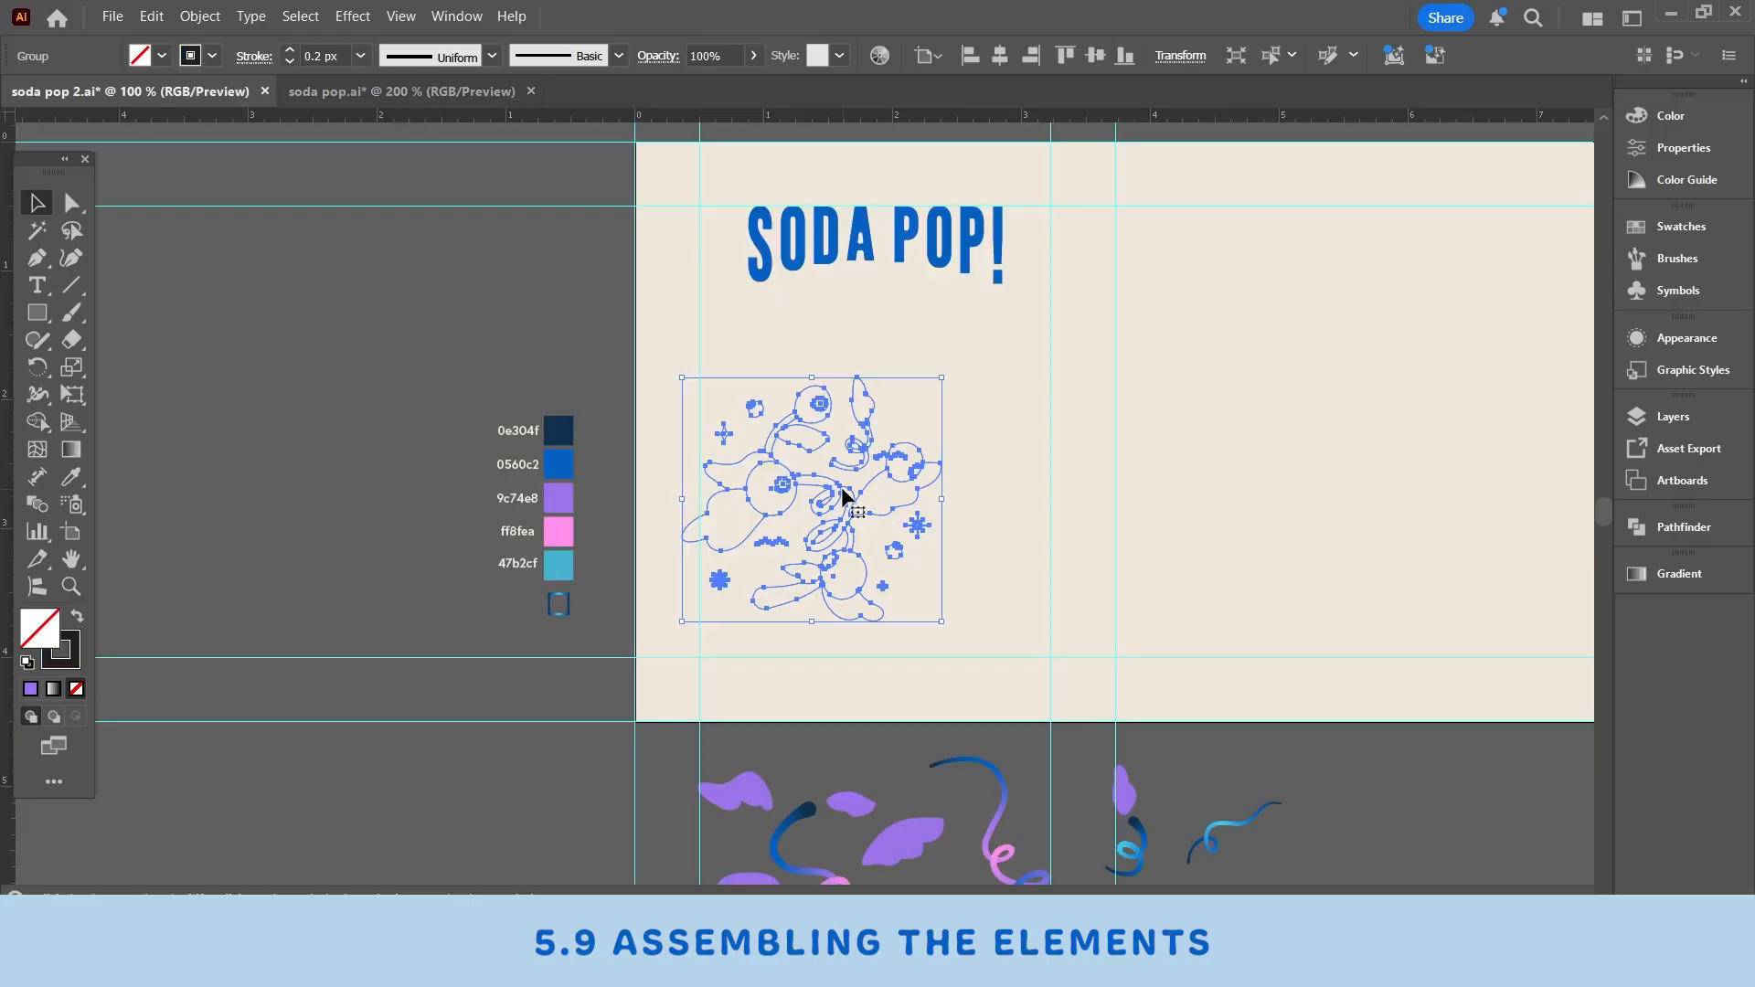
pyautogui.moveTo(843, 496); pyautogui.dragTo(901, 427)
pyautogui.moveTo(998, 557); pyautogui.dragTo(1029, 579)
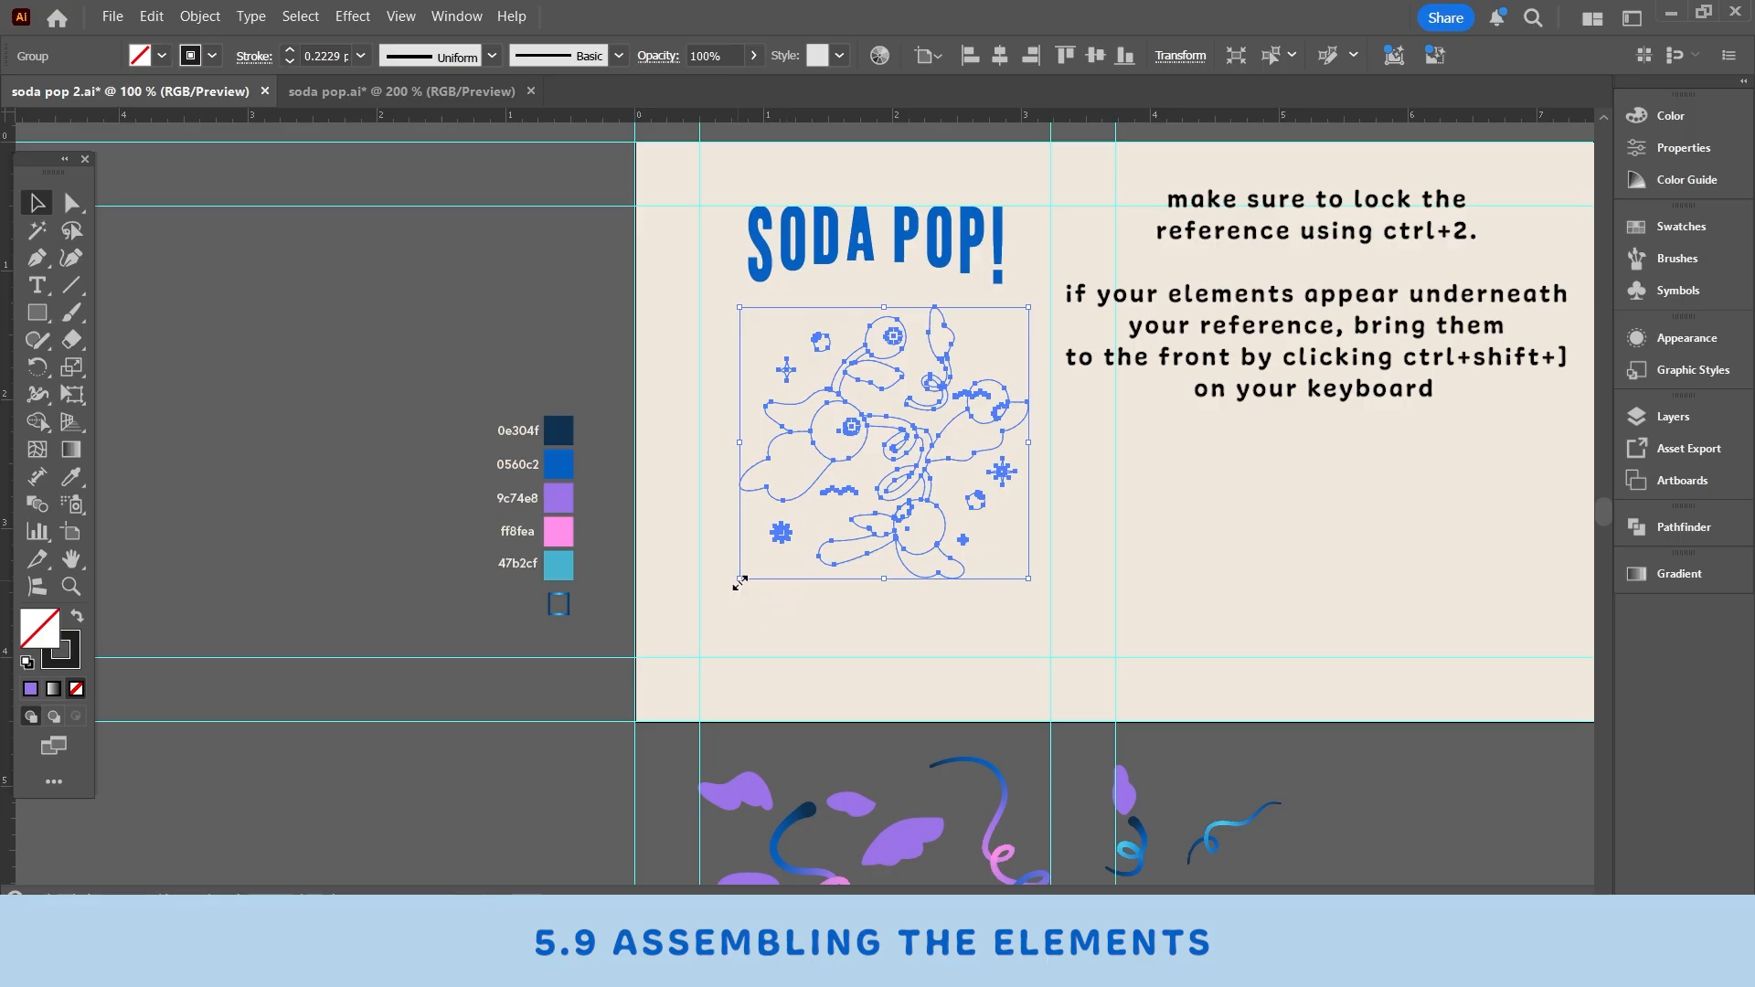
# - Resize the pasted reference sketch slightly and center it horizontally with the SODA POP! title
pyautogui.moveTo(740, 582); pyautogui.dragTo(732, 587)
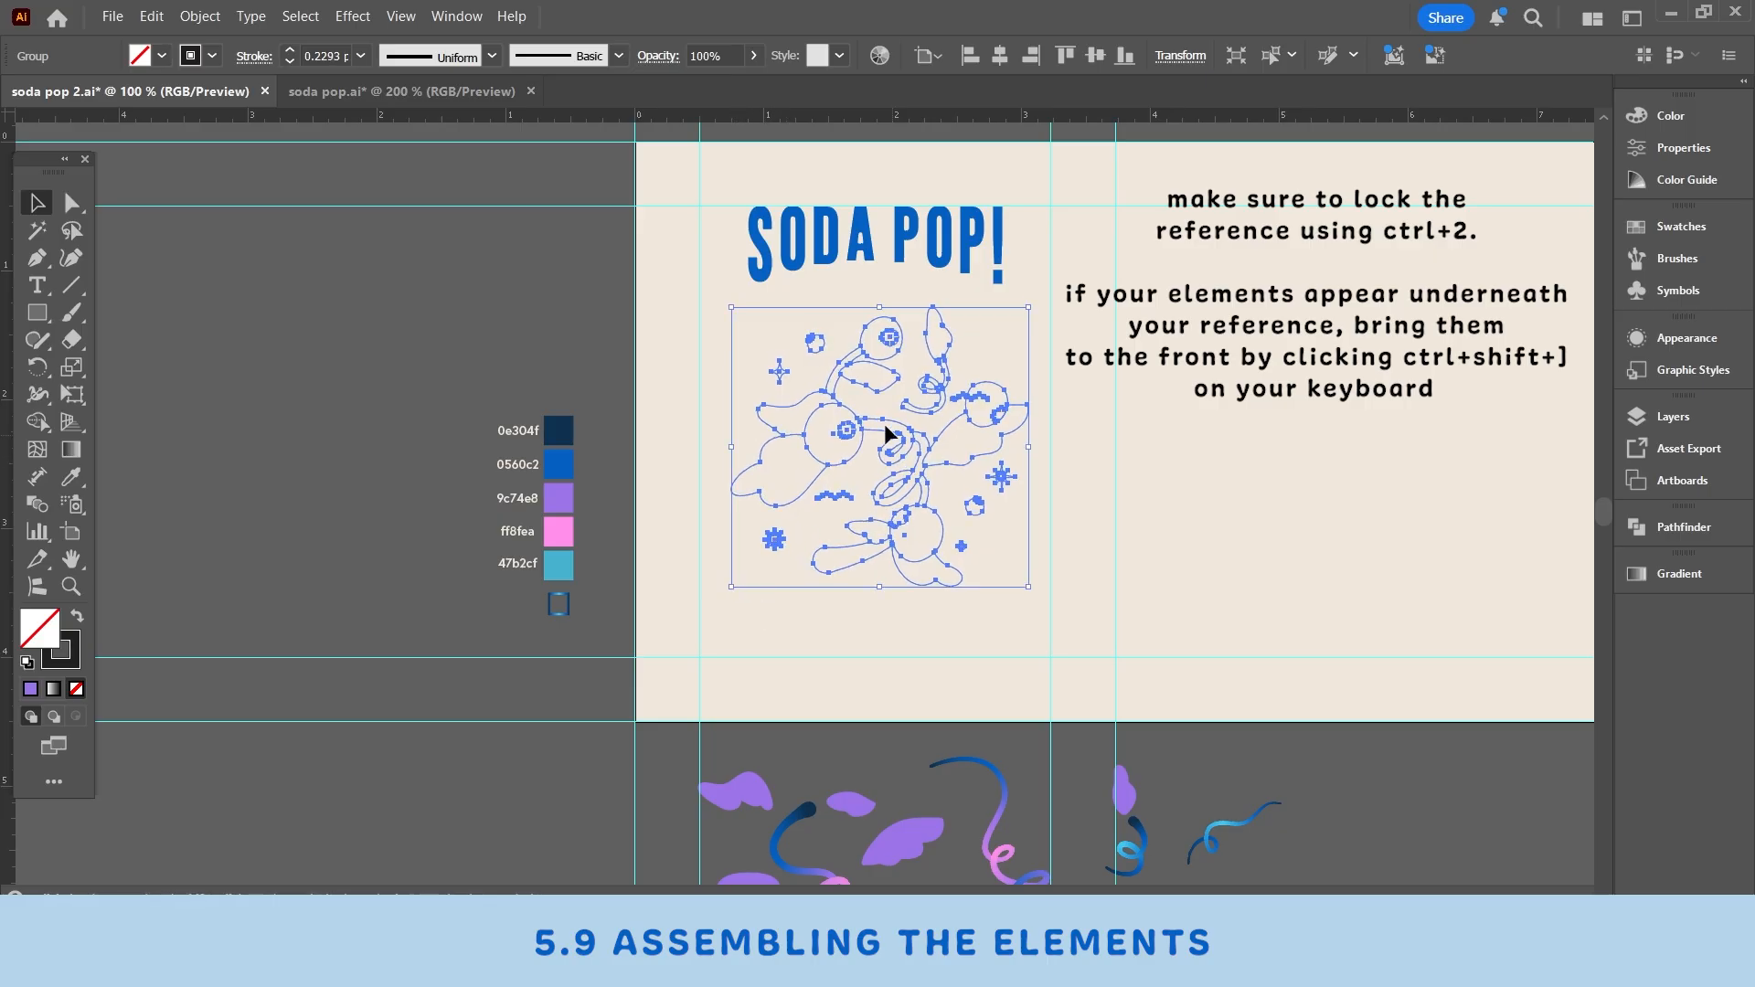
pyautogui.keyDown('shift'); pyautogui.click(904, 242); pyautogui.keyUp('shift')
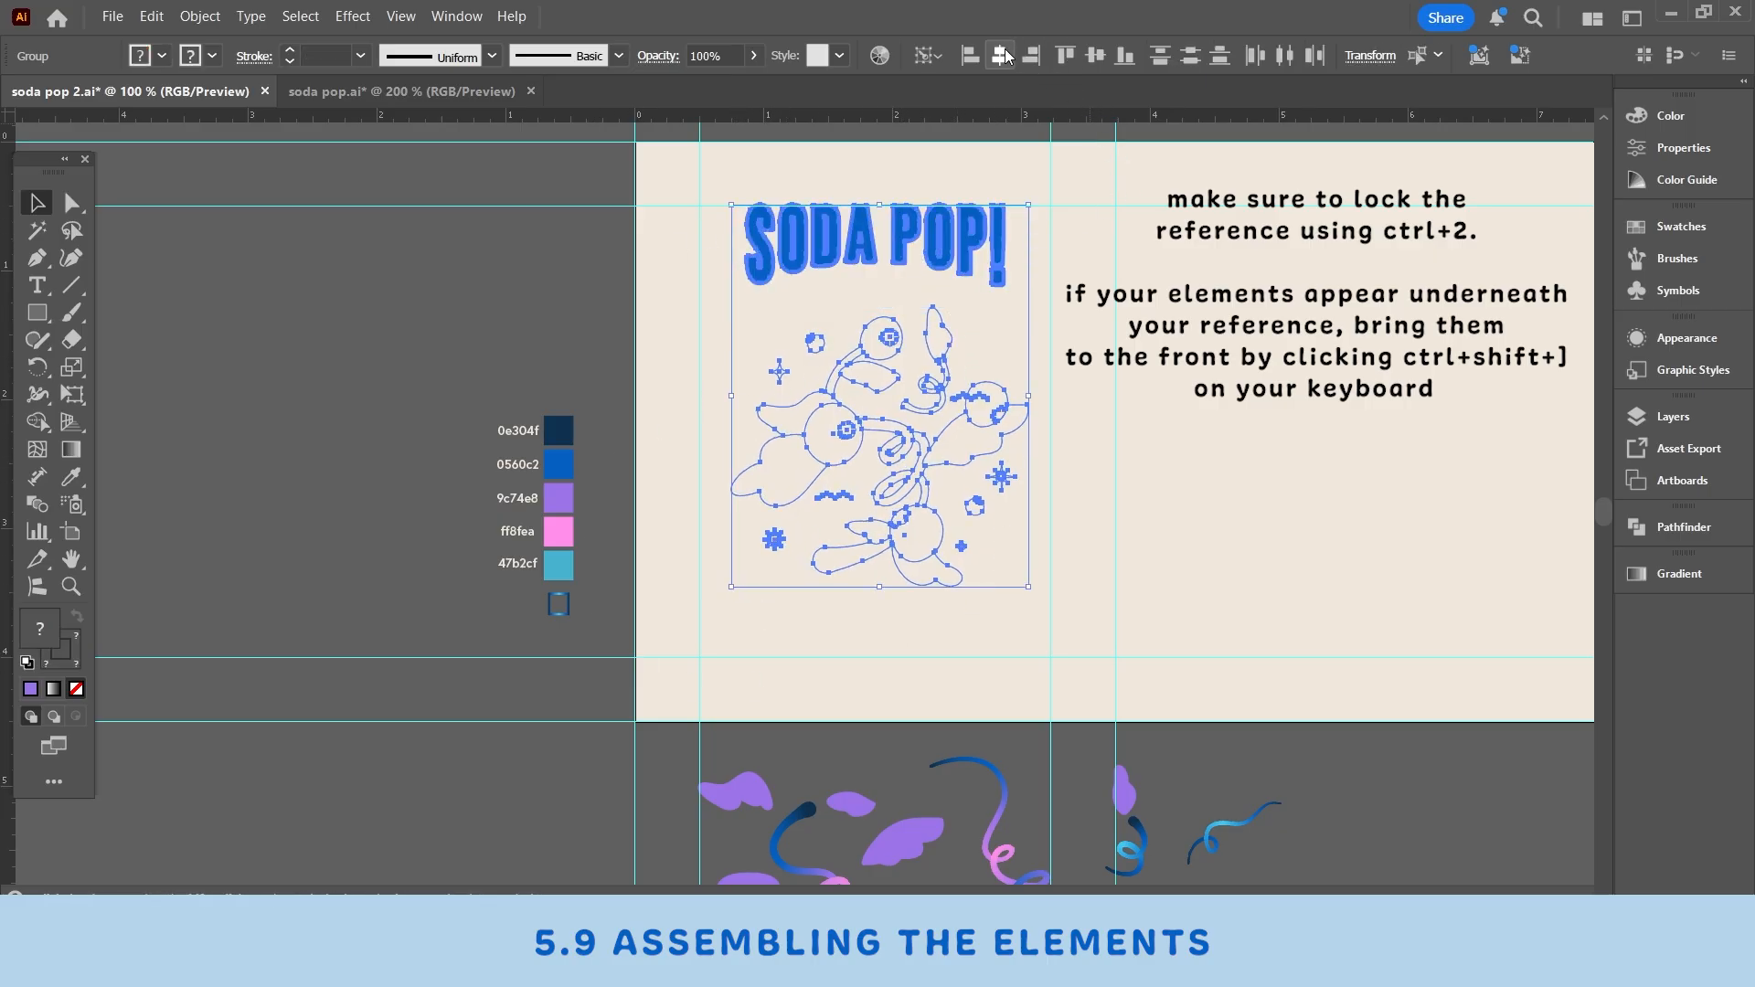
pyautogui.click(1006, 57)
# - Select the reference sketch and lock it
pyautogui.click(361, 288)
pyautogui.scroll(1, 713, 216)
pyautogui.click(959, 418)
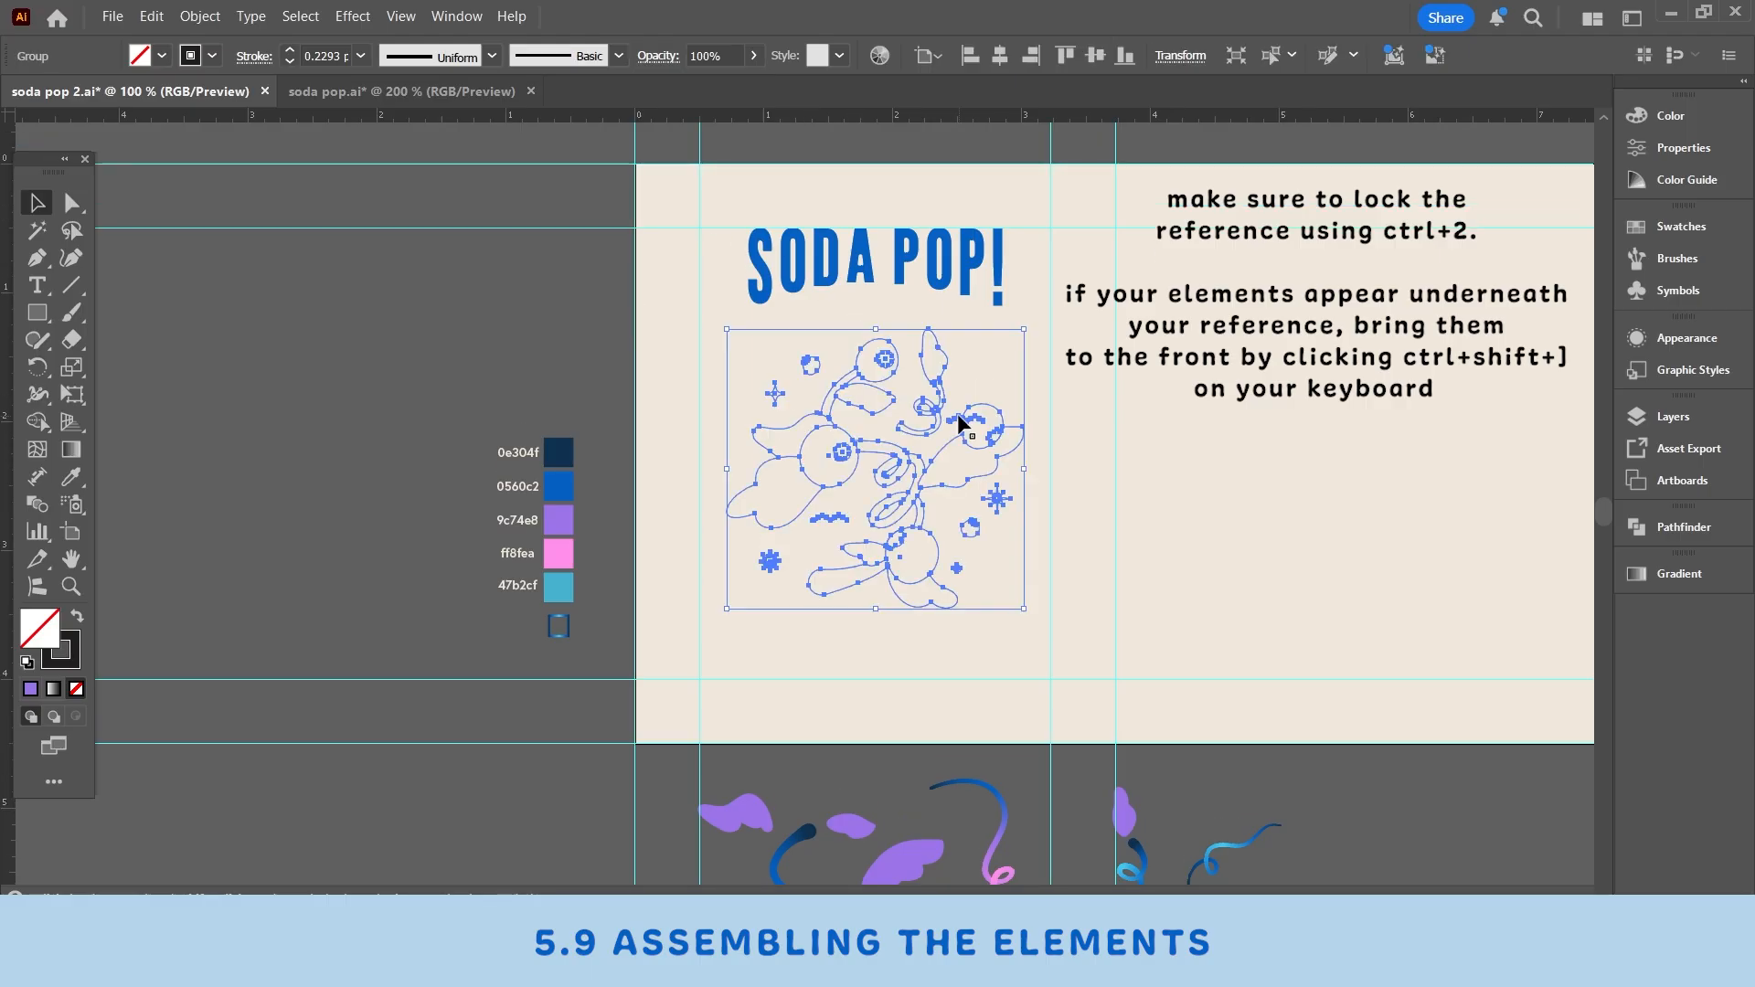
pyautogui.hotkey('ctrl', '2')
# - Move a blue-to-pink swirl onto the reference outline and scale it up slightly
pyautogui.scroll(-6, 536, 535)
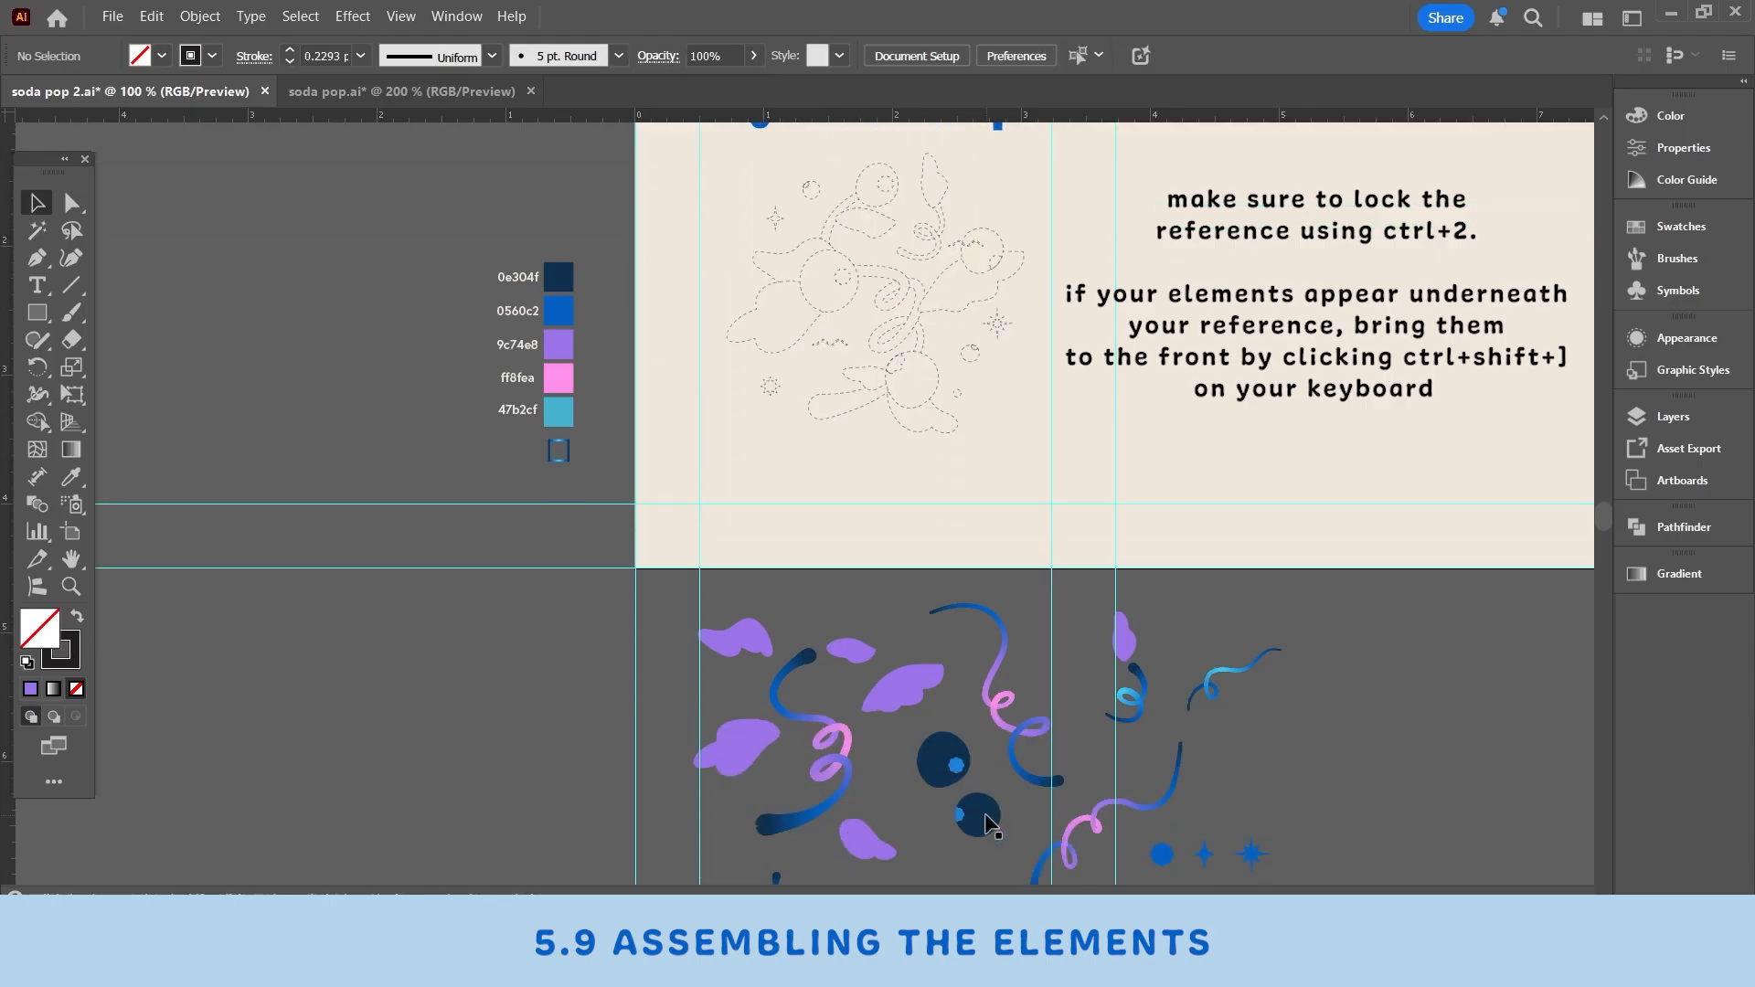
pyautogui.scroll(-6, 980, 805)
pyautogui.scroll(5, 959, 645)
pyautogui.moveTo(828, 779); pyautogui.dragTo(899, 340)
pyautogui.scroll(5, 905, 357)
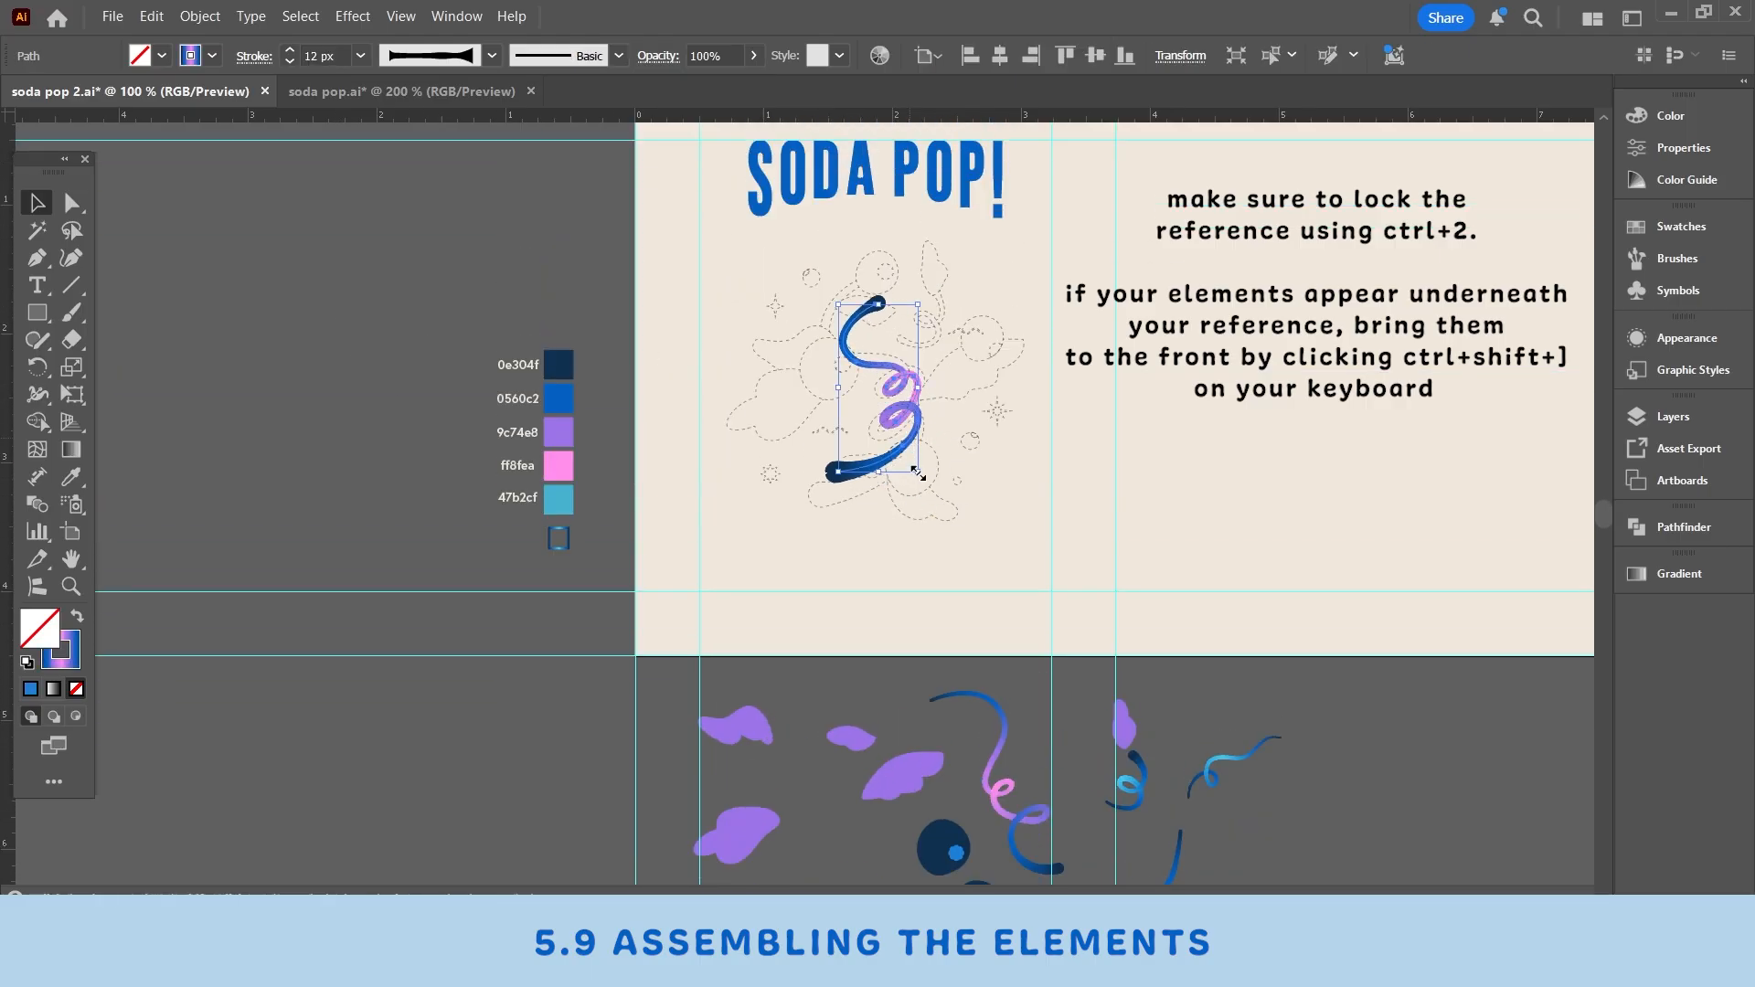
pyautogui.moveTo(919, 473); pyautogui.dragTo(936, 501)
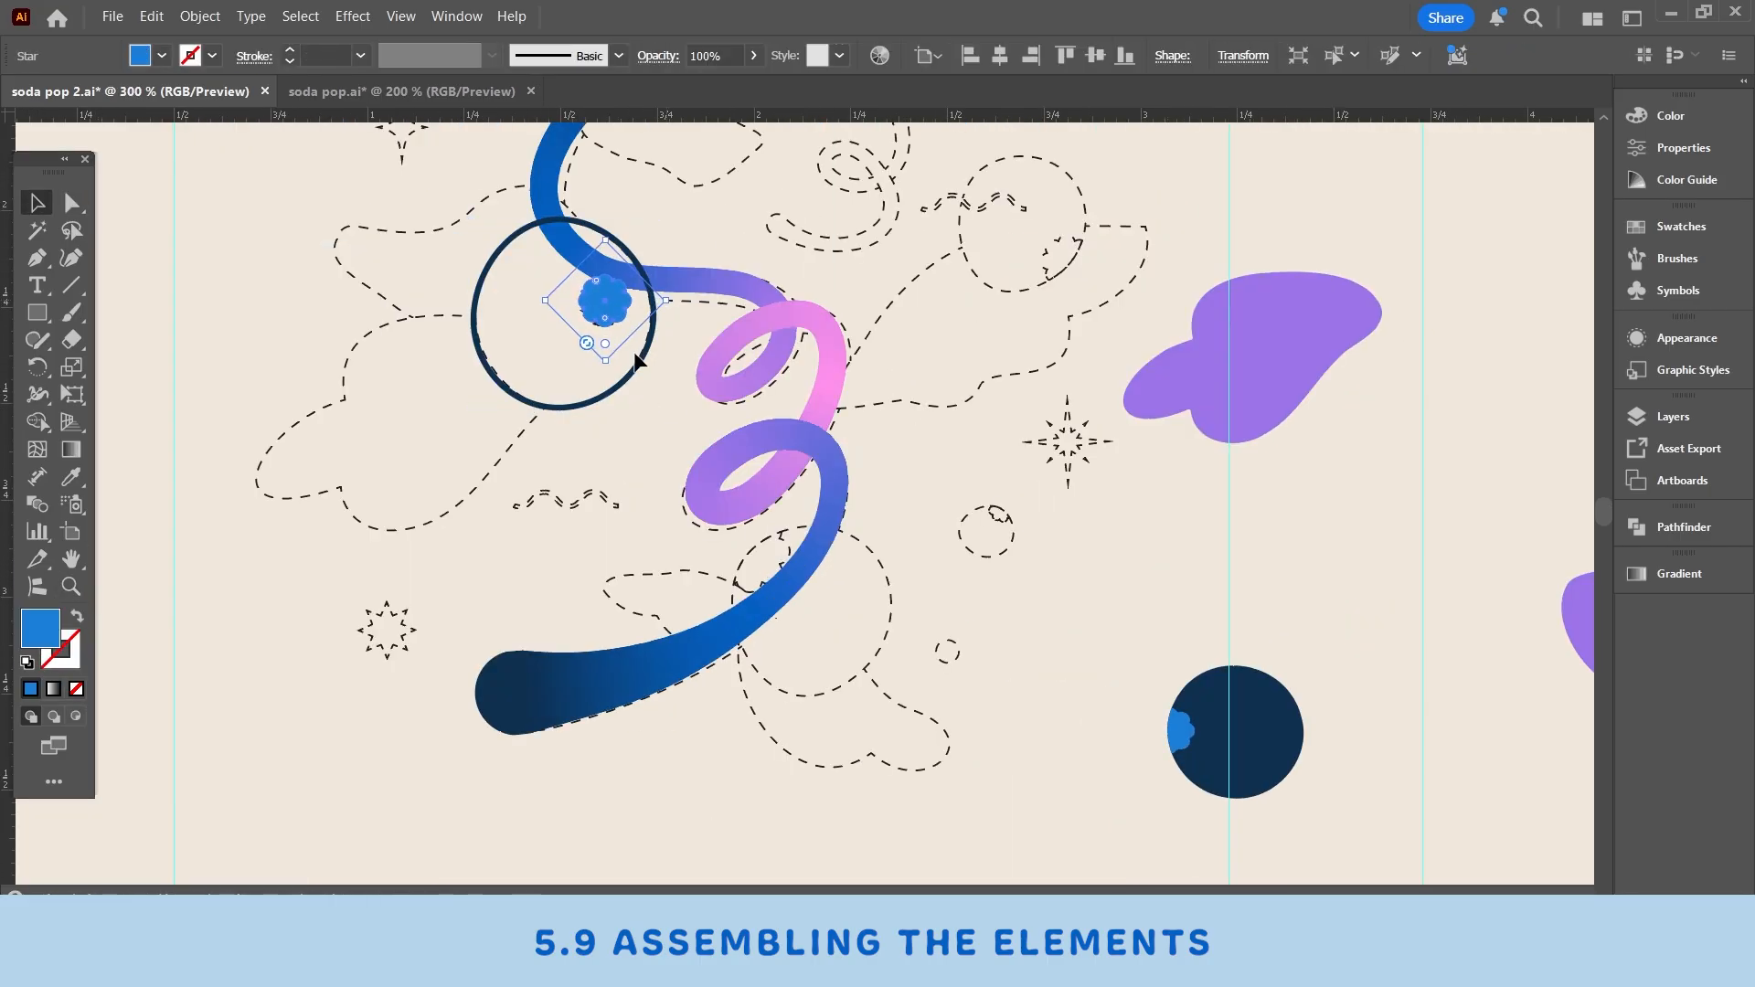
# - Position blueberries and a purple leaf along the reference outline around the swirl
pyautogui.scroll(2, 798, 494)
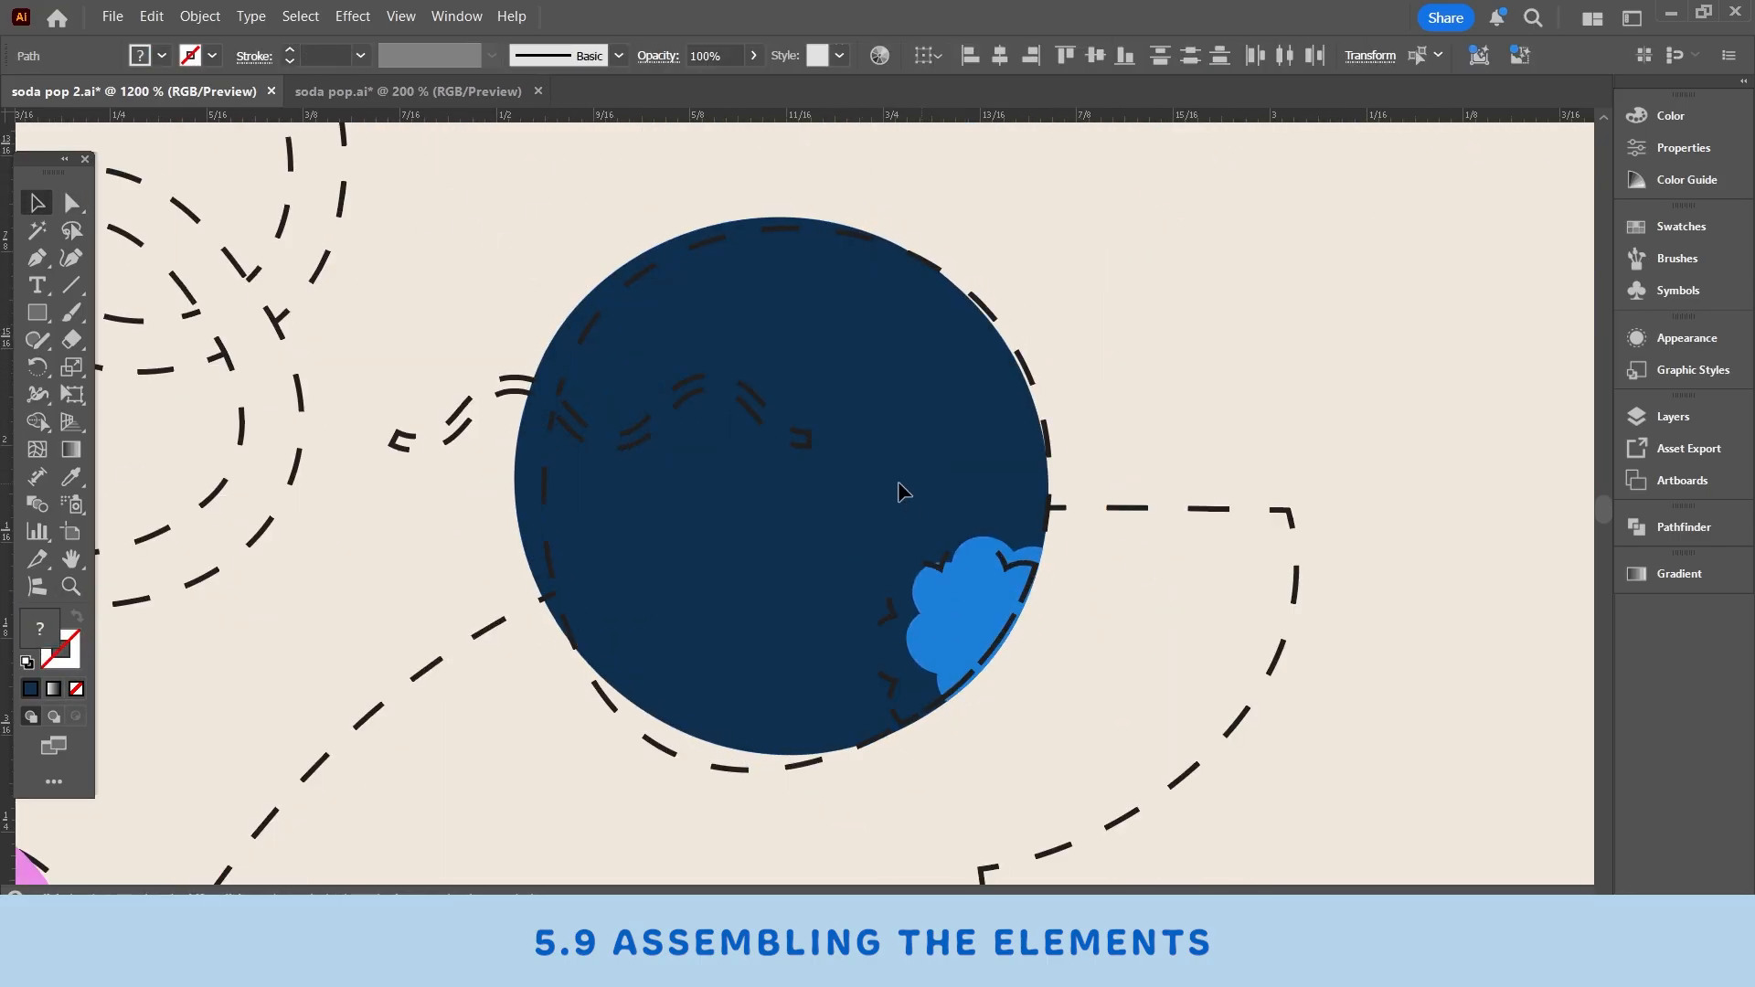
pyautogui.moveTo(899, 492); pyautogui.dragTo(904, 501)
pyautogui.moveTo(608, 549); pyautogui.dragTo(1012, 576)
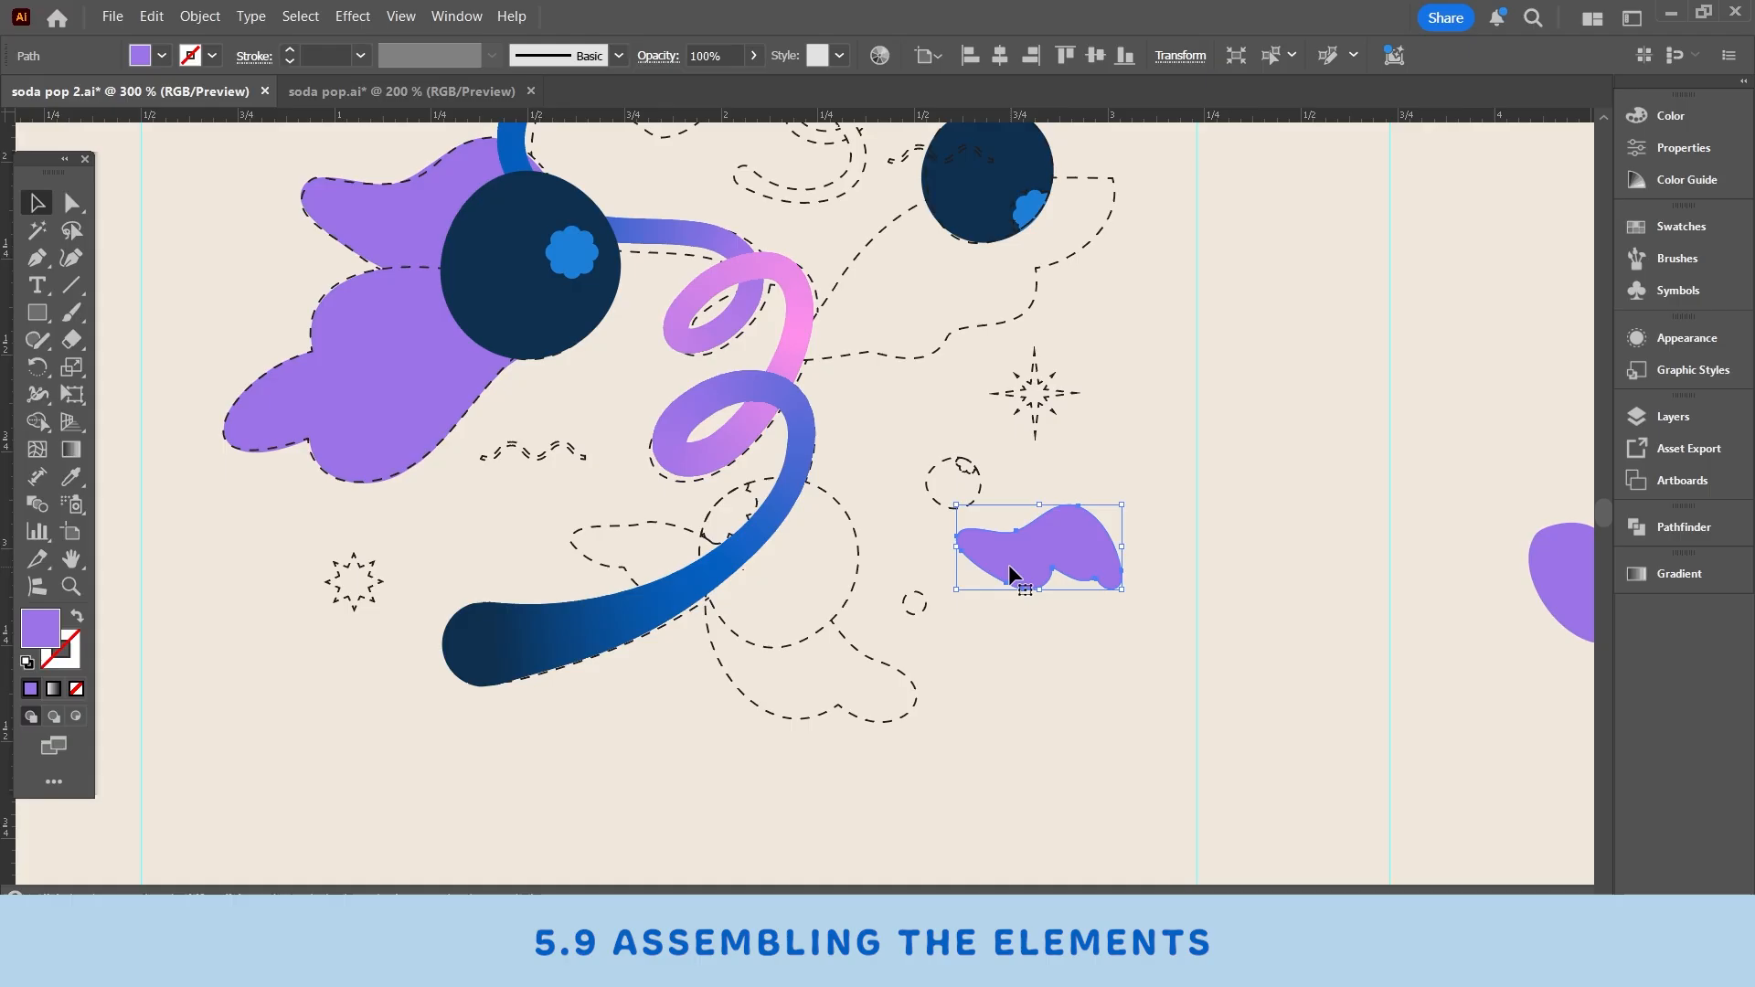
pyautogui.moveTo(786, 722); pyautogui.dragTo(549, 786)
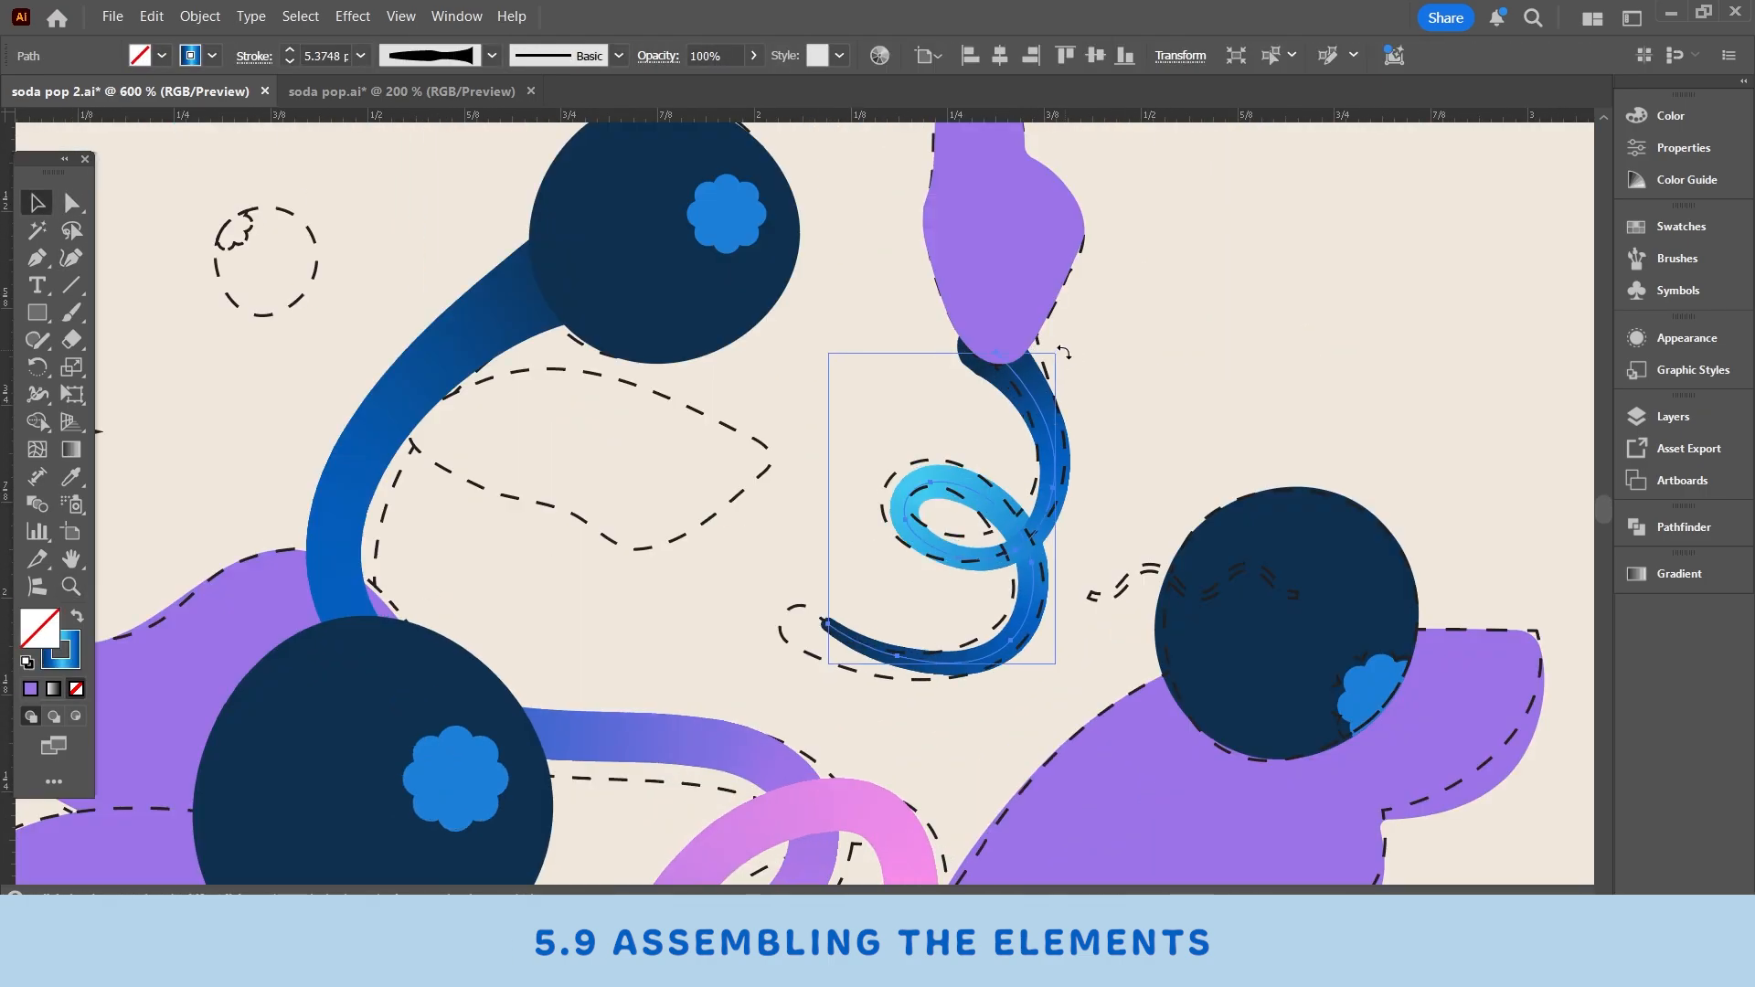
# - Reshape the small light-blue swirl's path with Direct Selection so its curve follows the reference outline
pyautogui.press('a')
pyautogui.scroll(2, 1294, 554)
pyautogui.click(532, 388)
pyautogui.moveTo(738, 598); pyautogui.dragTo(762, 607)
pyautogui.scroll(2, 643, 671)
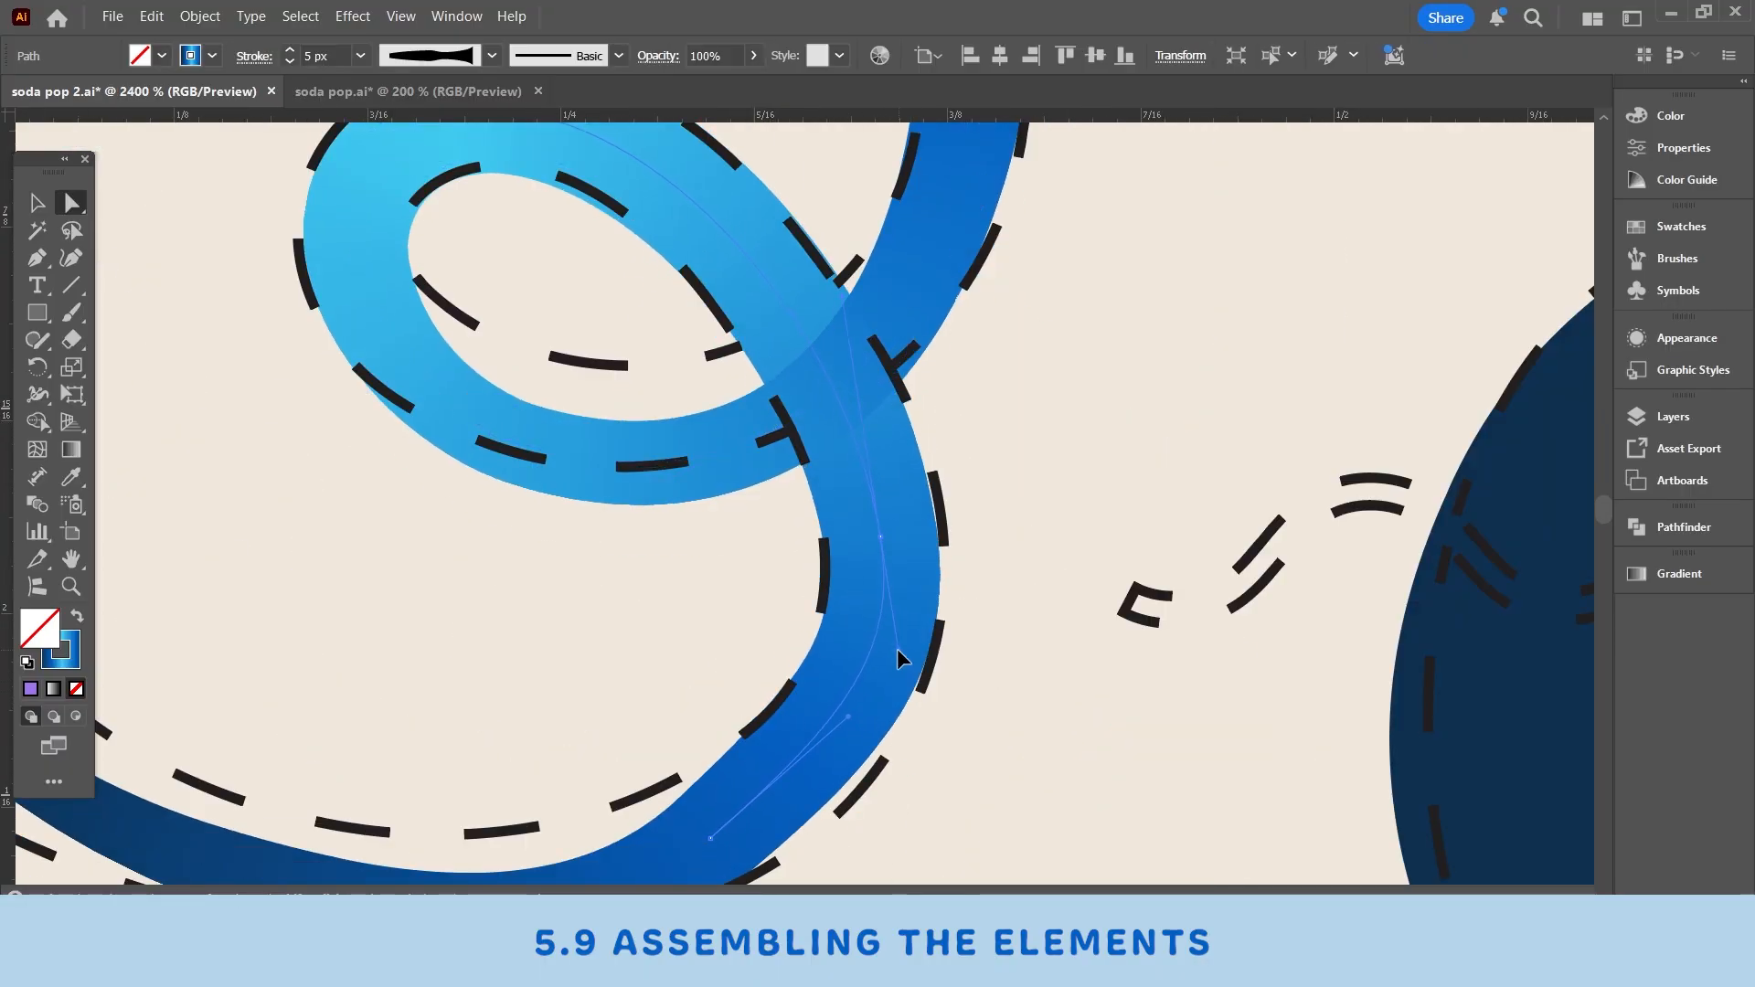
pyautogui.moveTo(897, 649); pyautogui.dragTo(1292, 319)
pyautogui.click(614, 529)
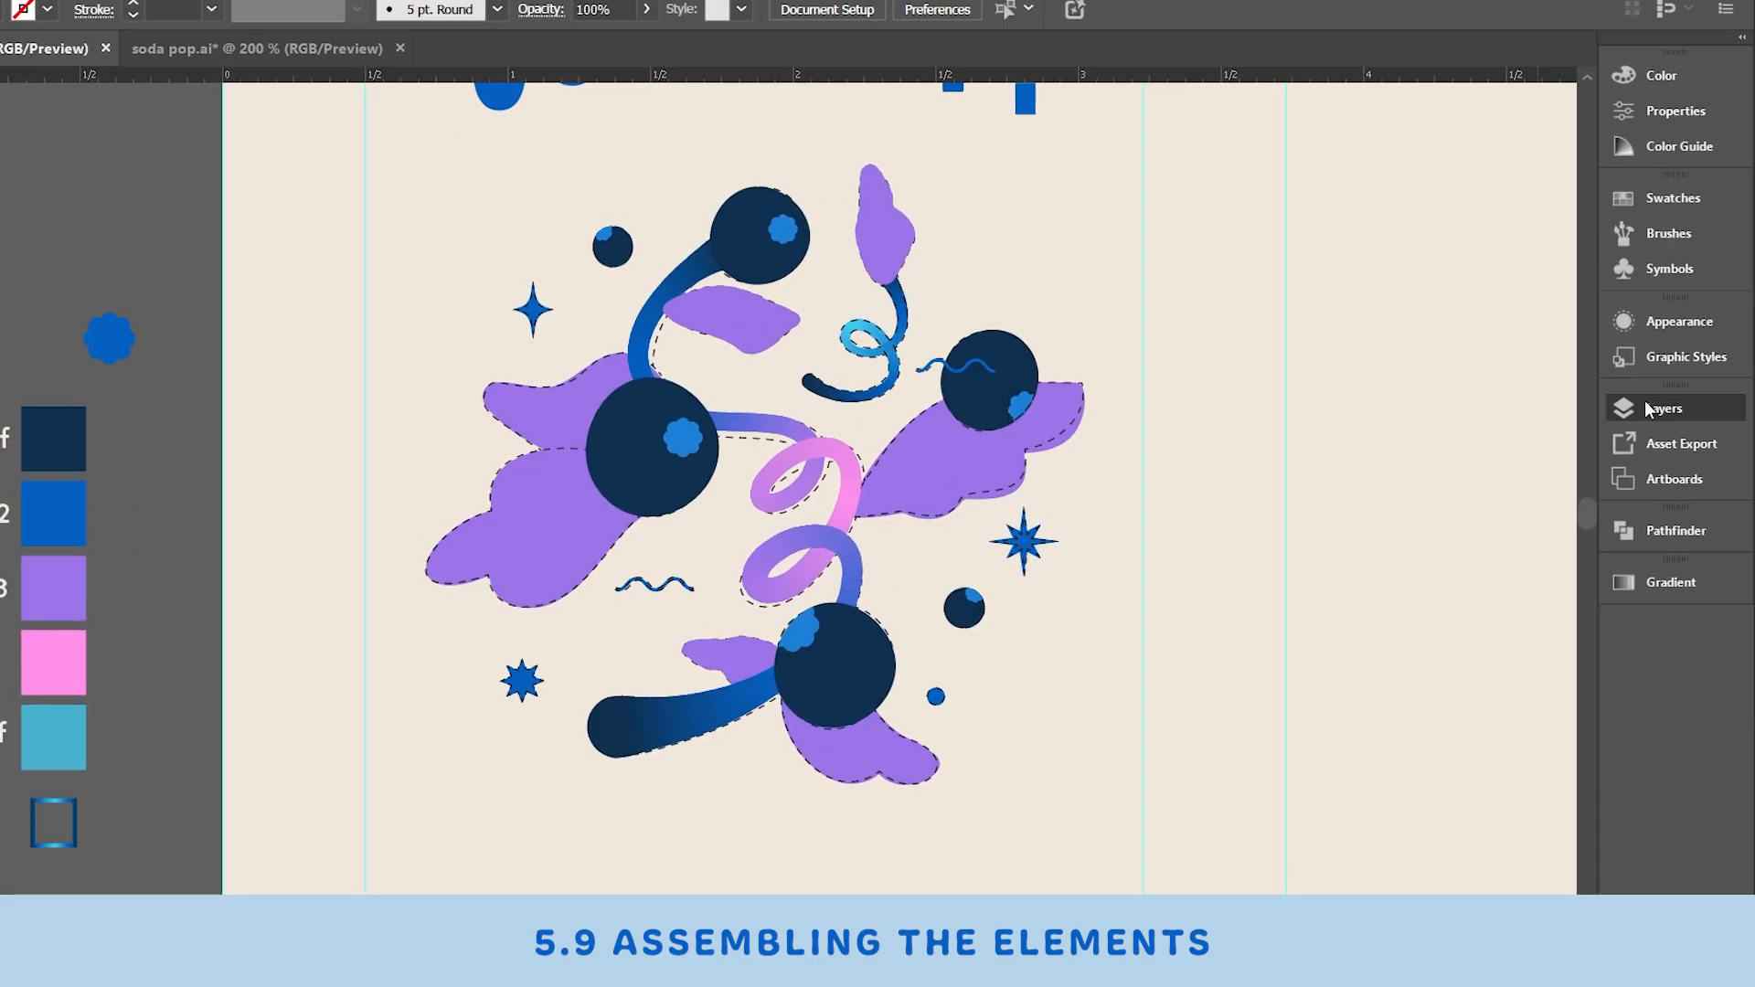
# - Open the Layers panel and hide the reference sketch group
pyautogui.click(1673, 416)
pyautogui.click(1137, 391)
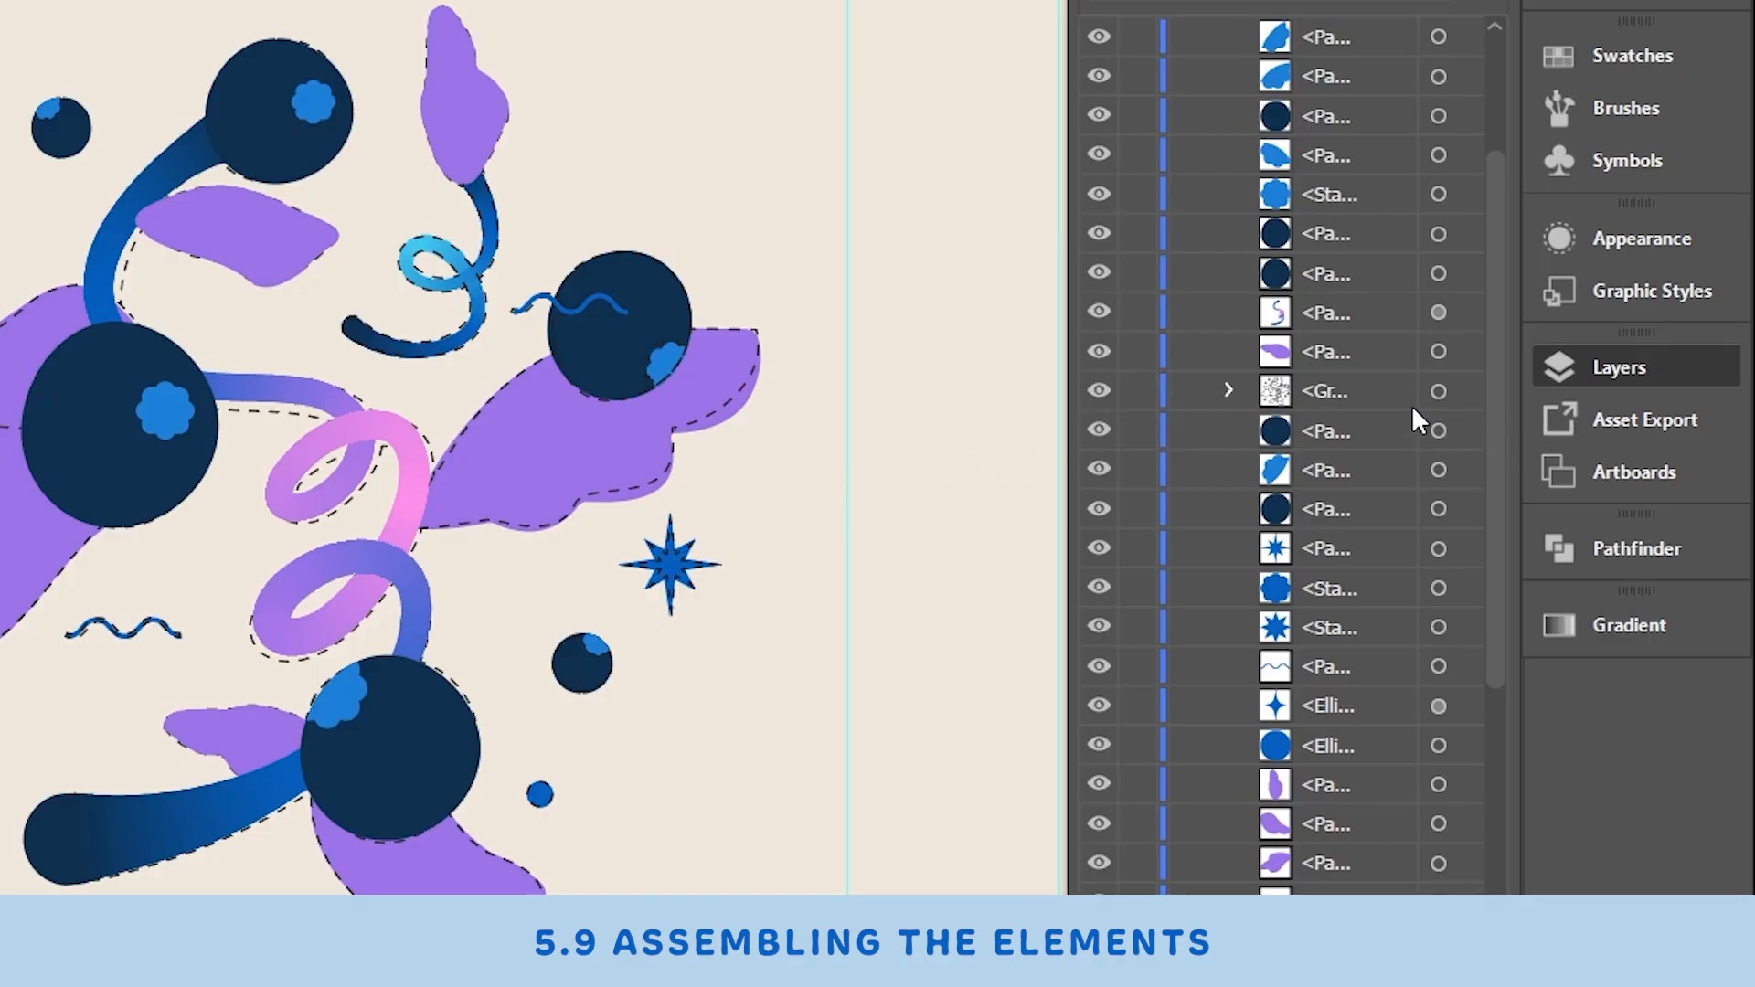
pyautogui.click(1441, 395)
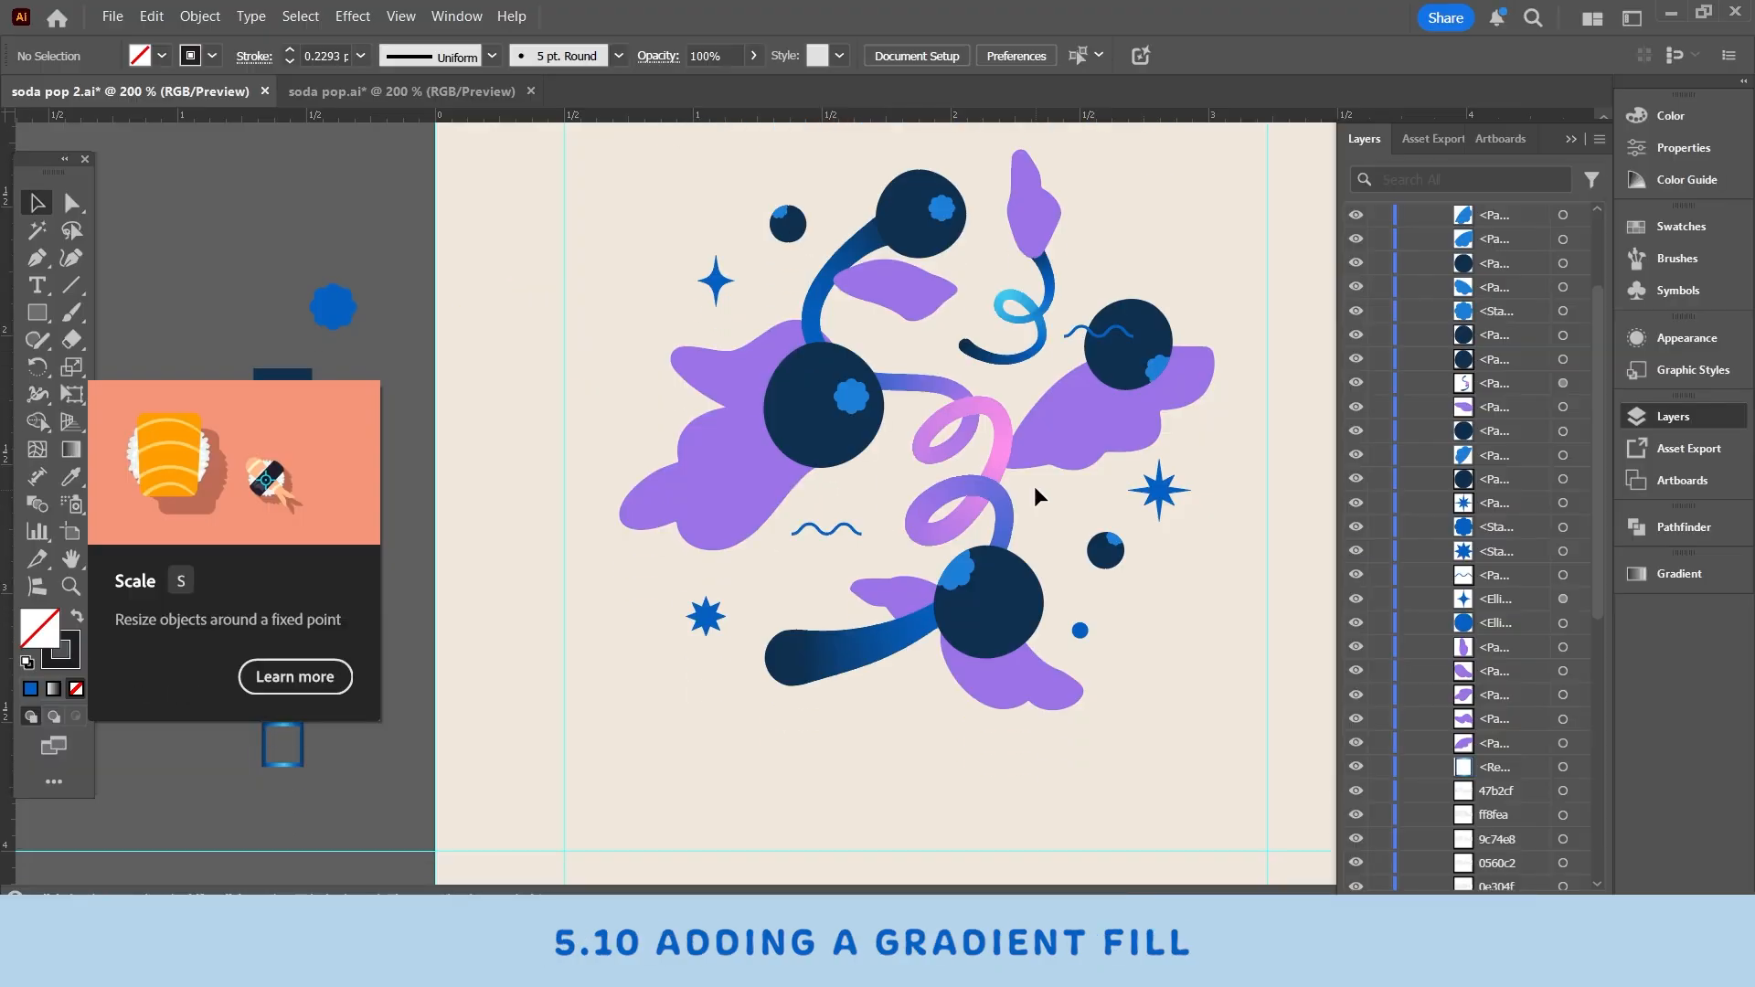
# - Select the large purple leaf beside the upper-left blueberry and apply the default gradient fill to it
pyautogui.click(1123, 363)
pyautogui.click(1098, 404)
pyautogui.click(892, 282)
pyautogui.click(748, 387)
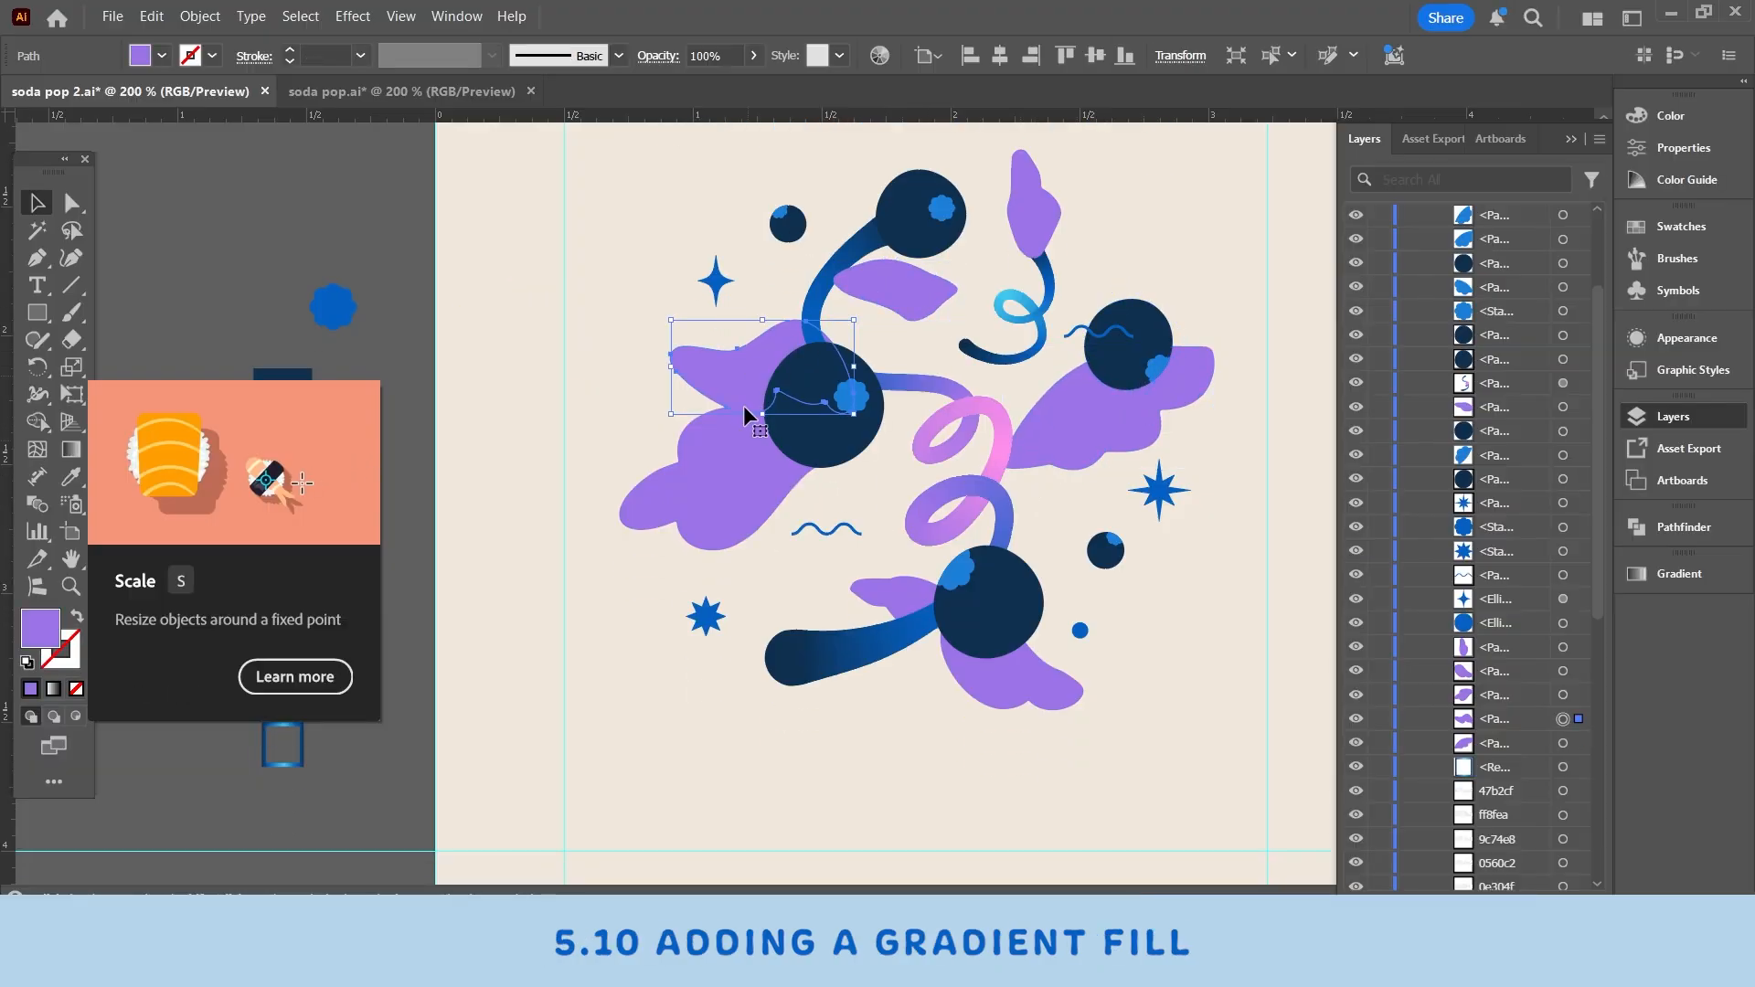
pyautogui.click(336, 310)
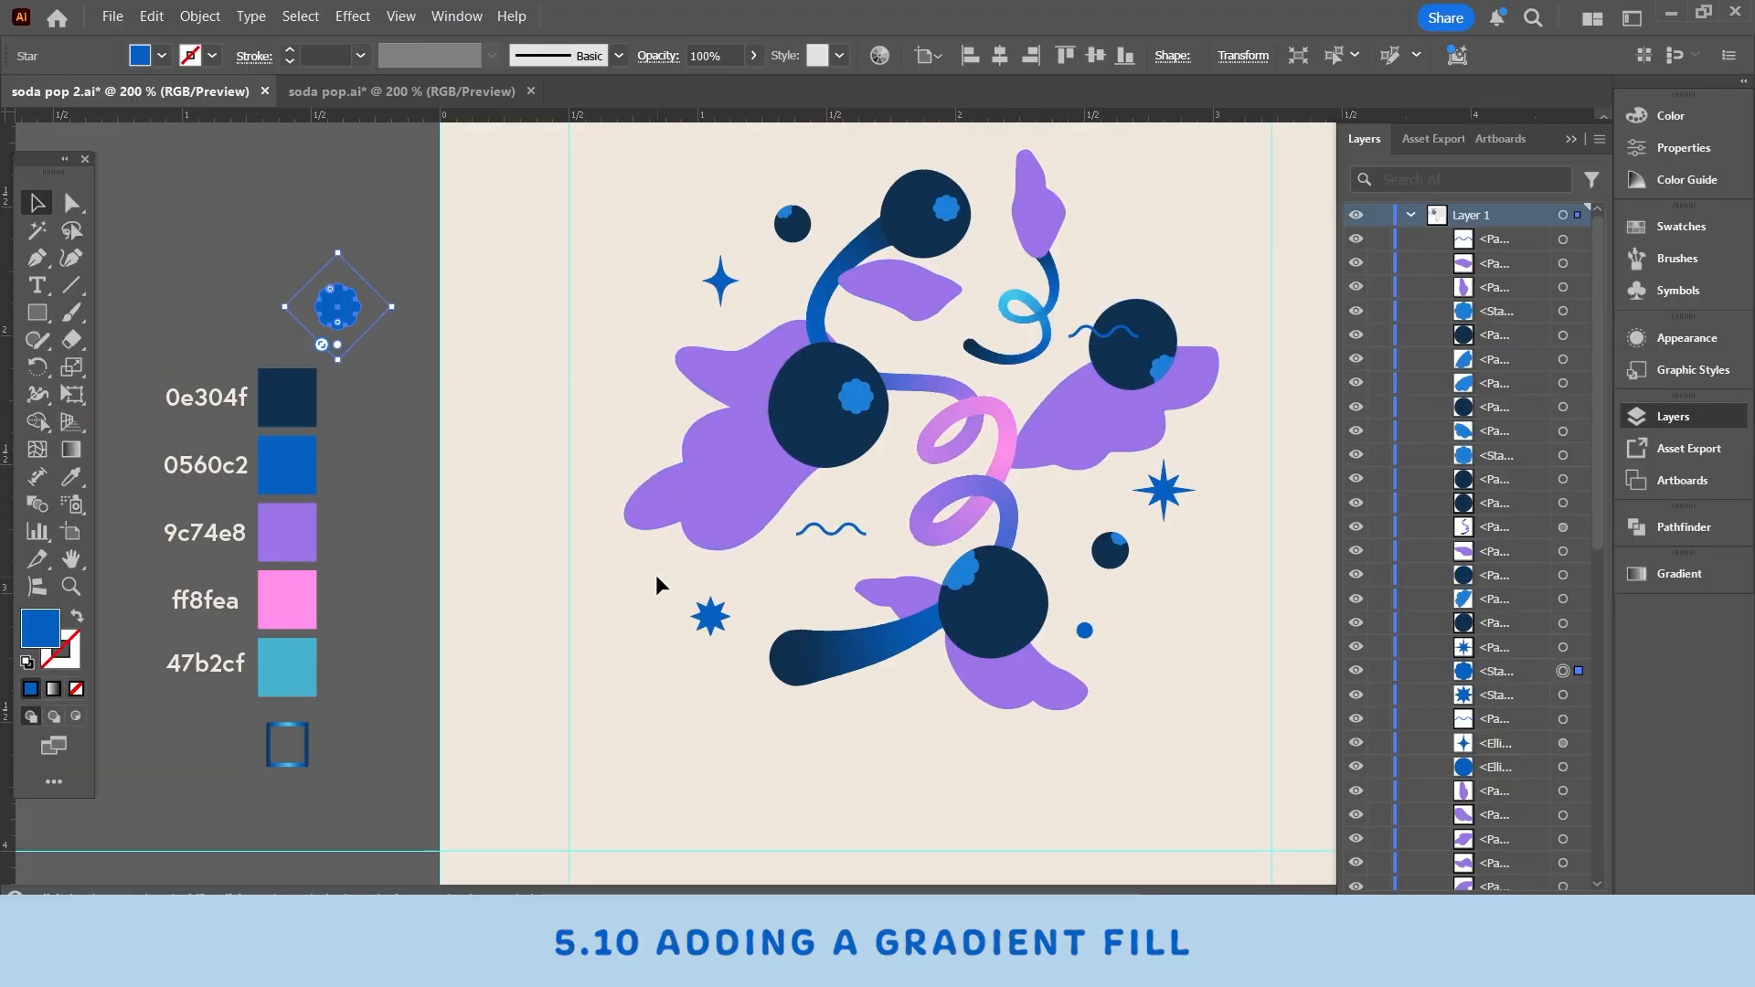
pyautogui.click(673, 486)
pyautogui.click(756, 363)
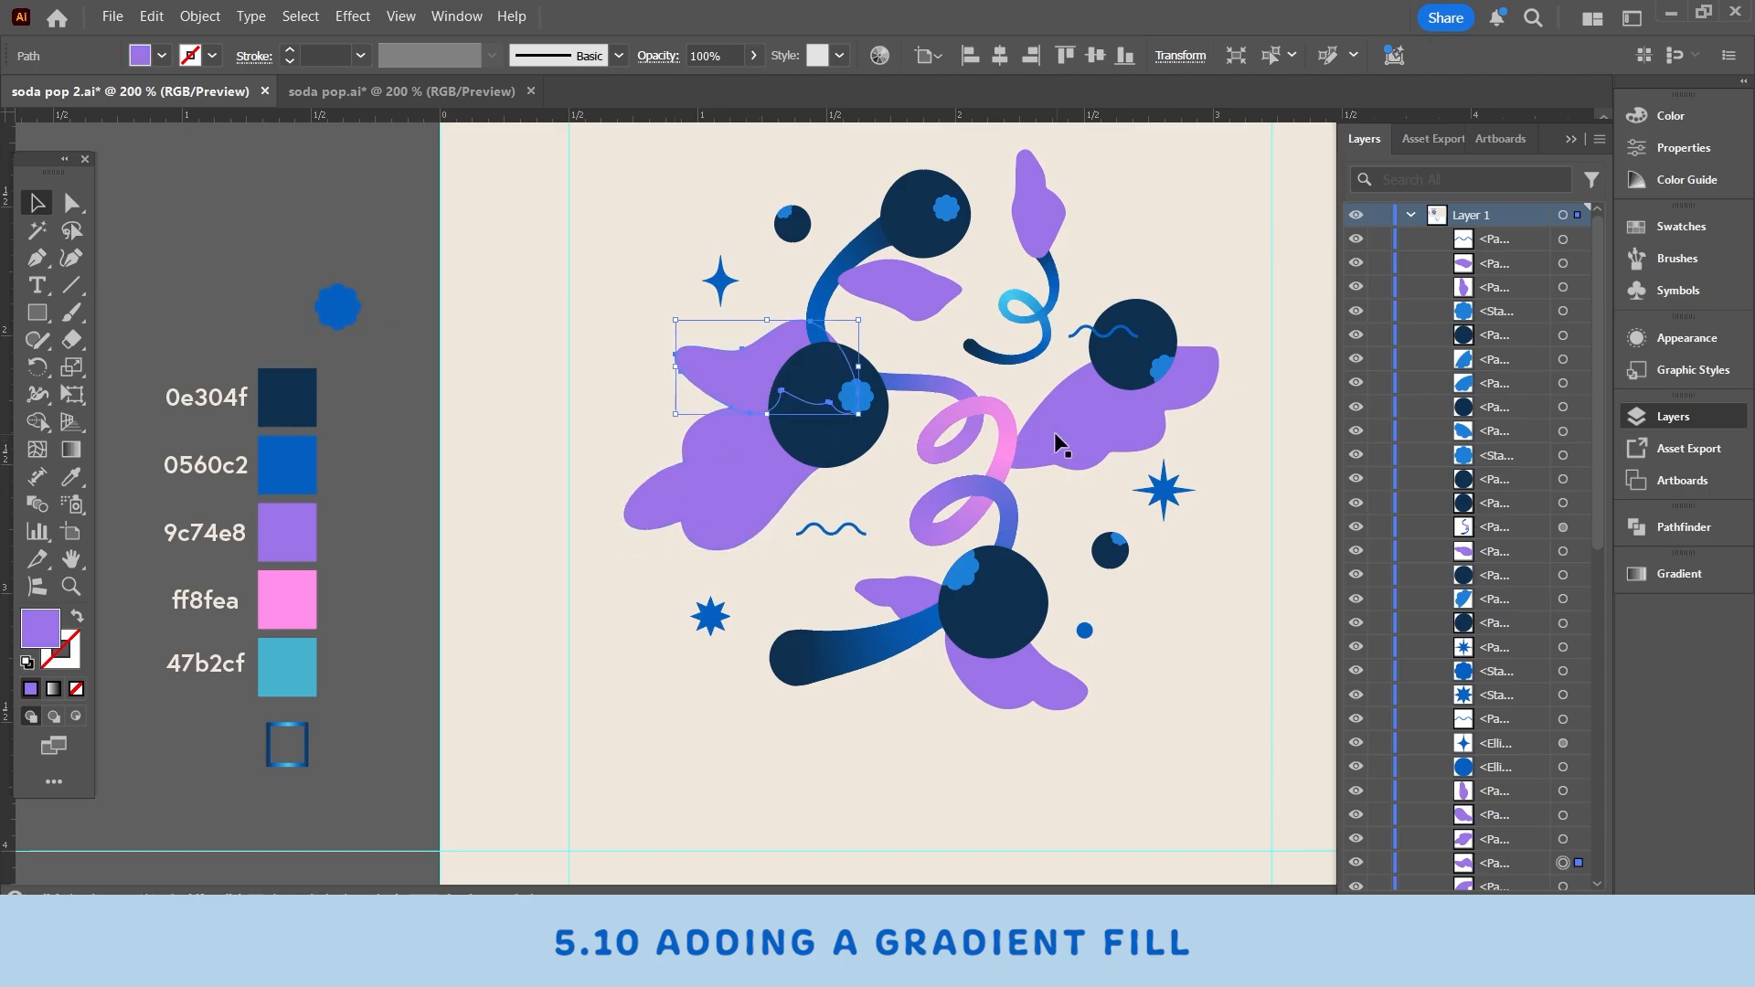
pyautogui.click(1055, 431)
pyautogui.click(1015, 665)
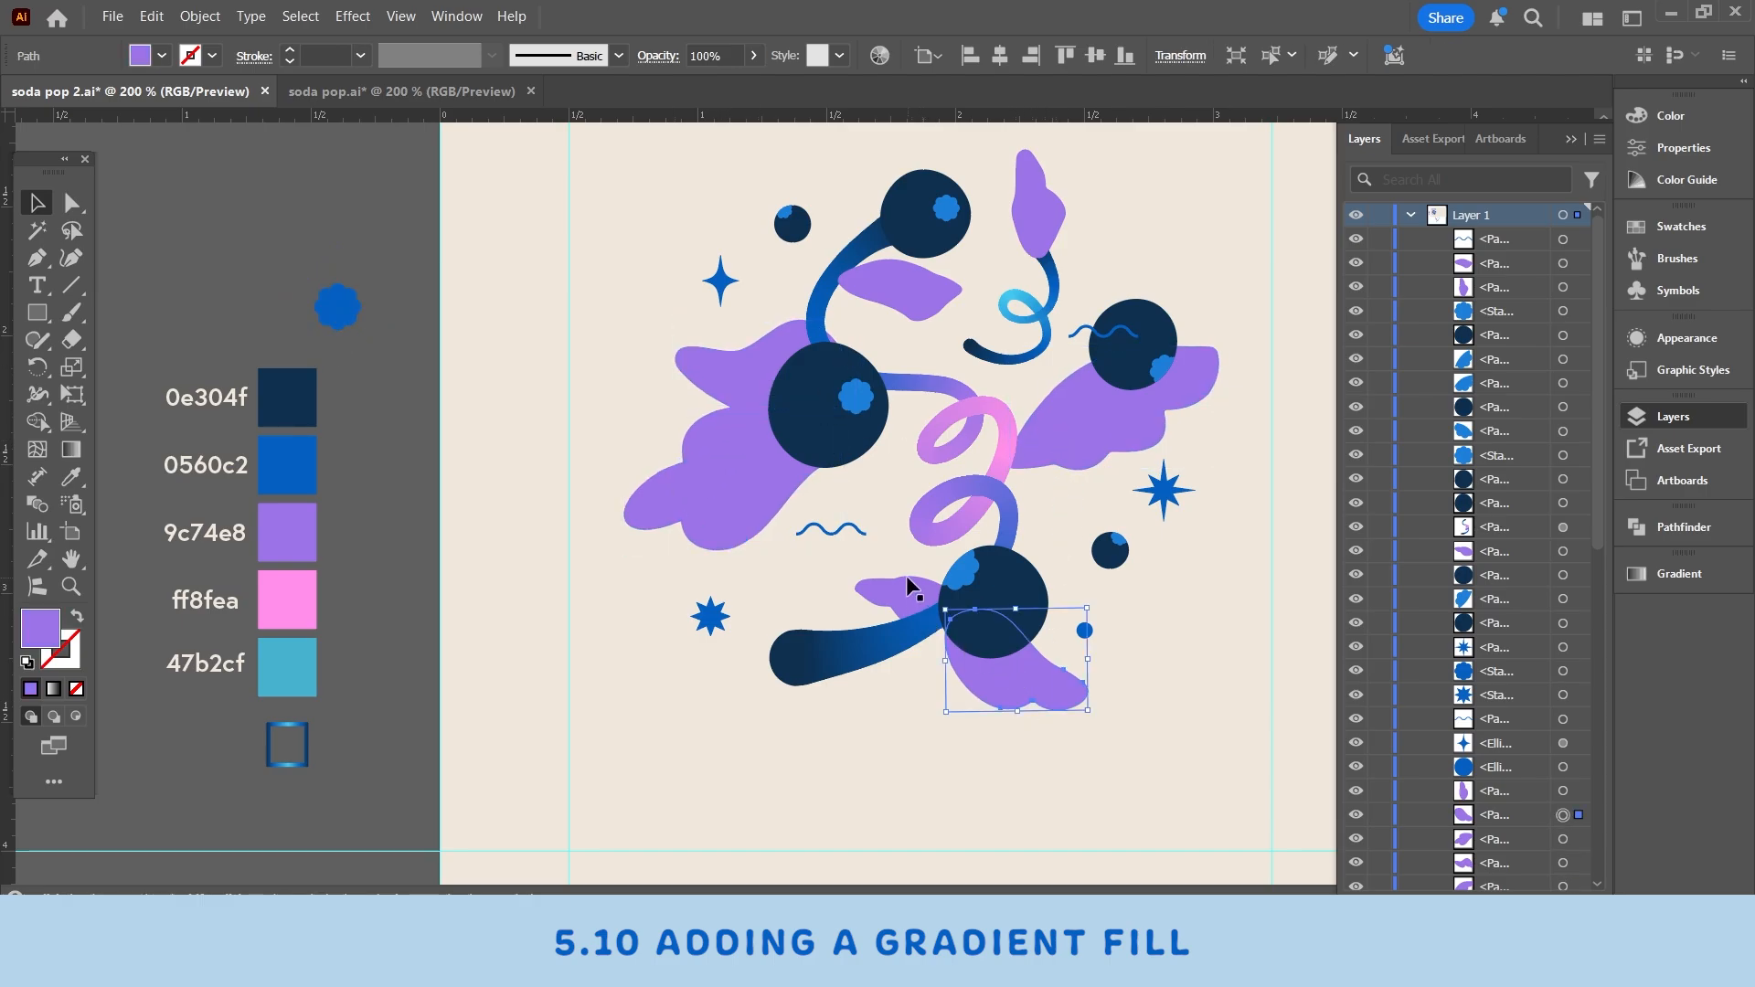
pyautogui.press('F7')
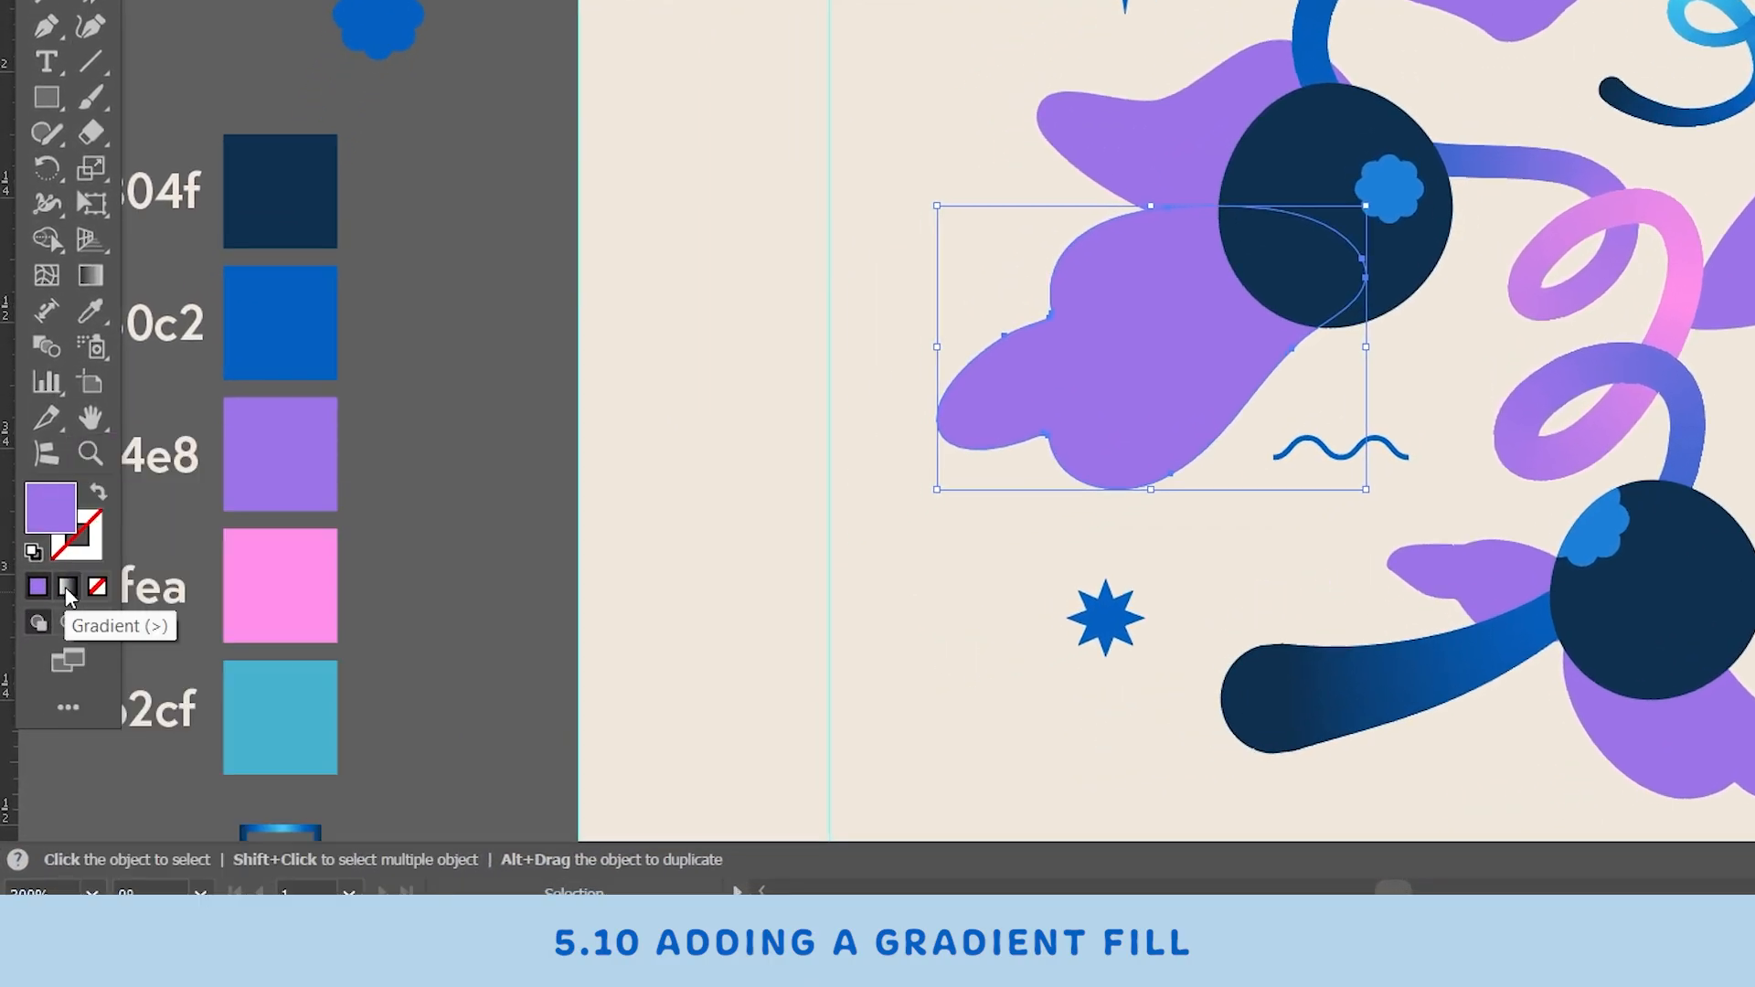
pyautogui.click(67, 589)
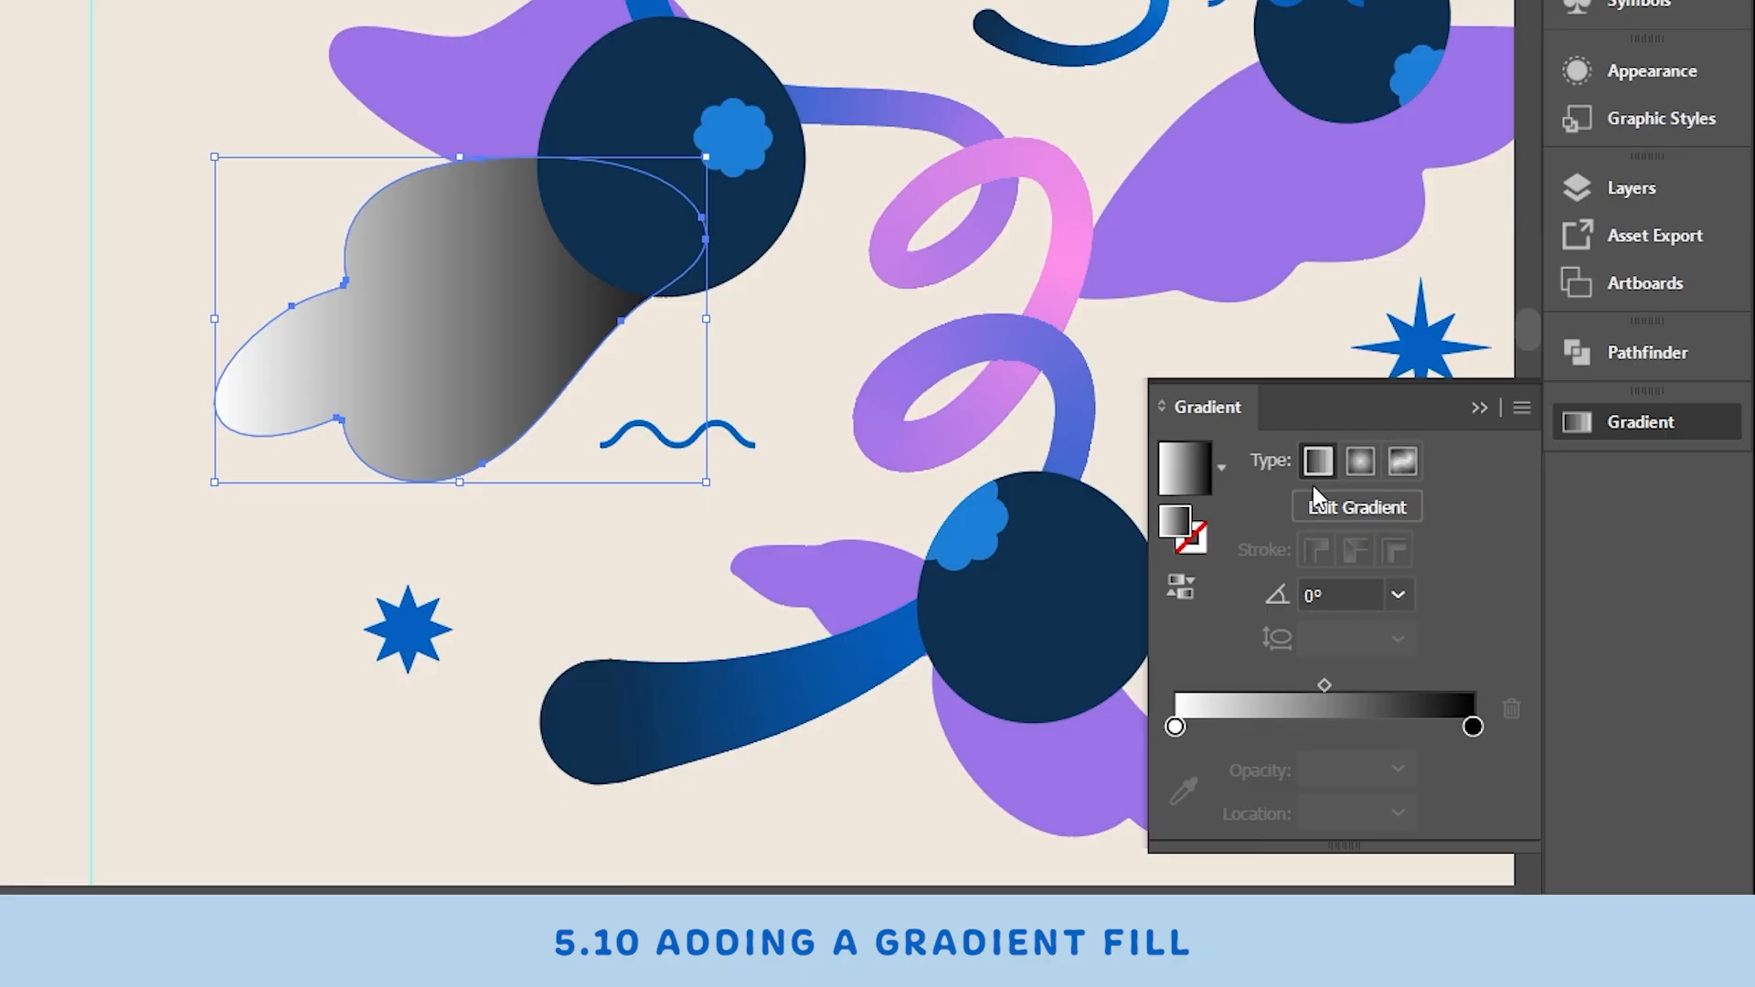
# - Move the gradient midpoint slightly right and switch the leaf's fill to a Radial gradient
pyautogui.moveTo(1325, 685); pyautogui.dragTo(1344, 686)
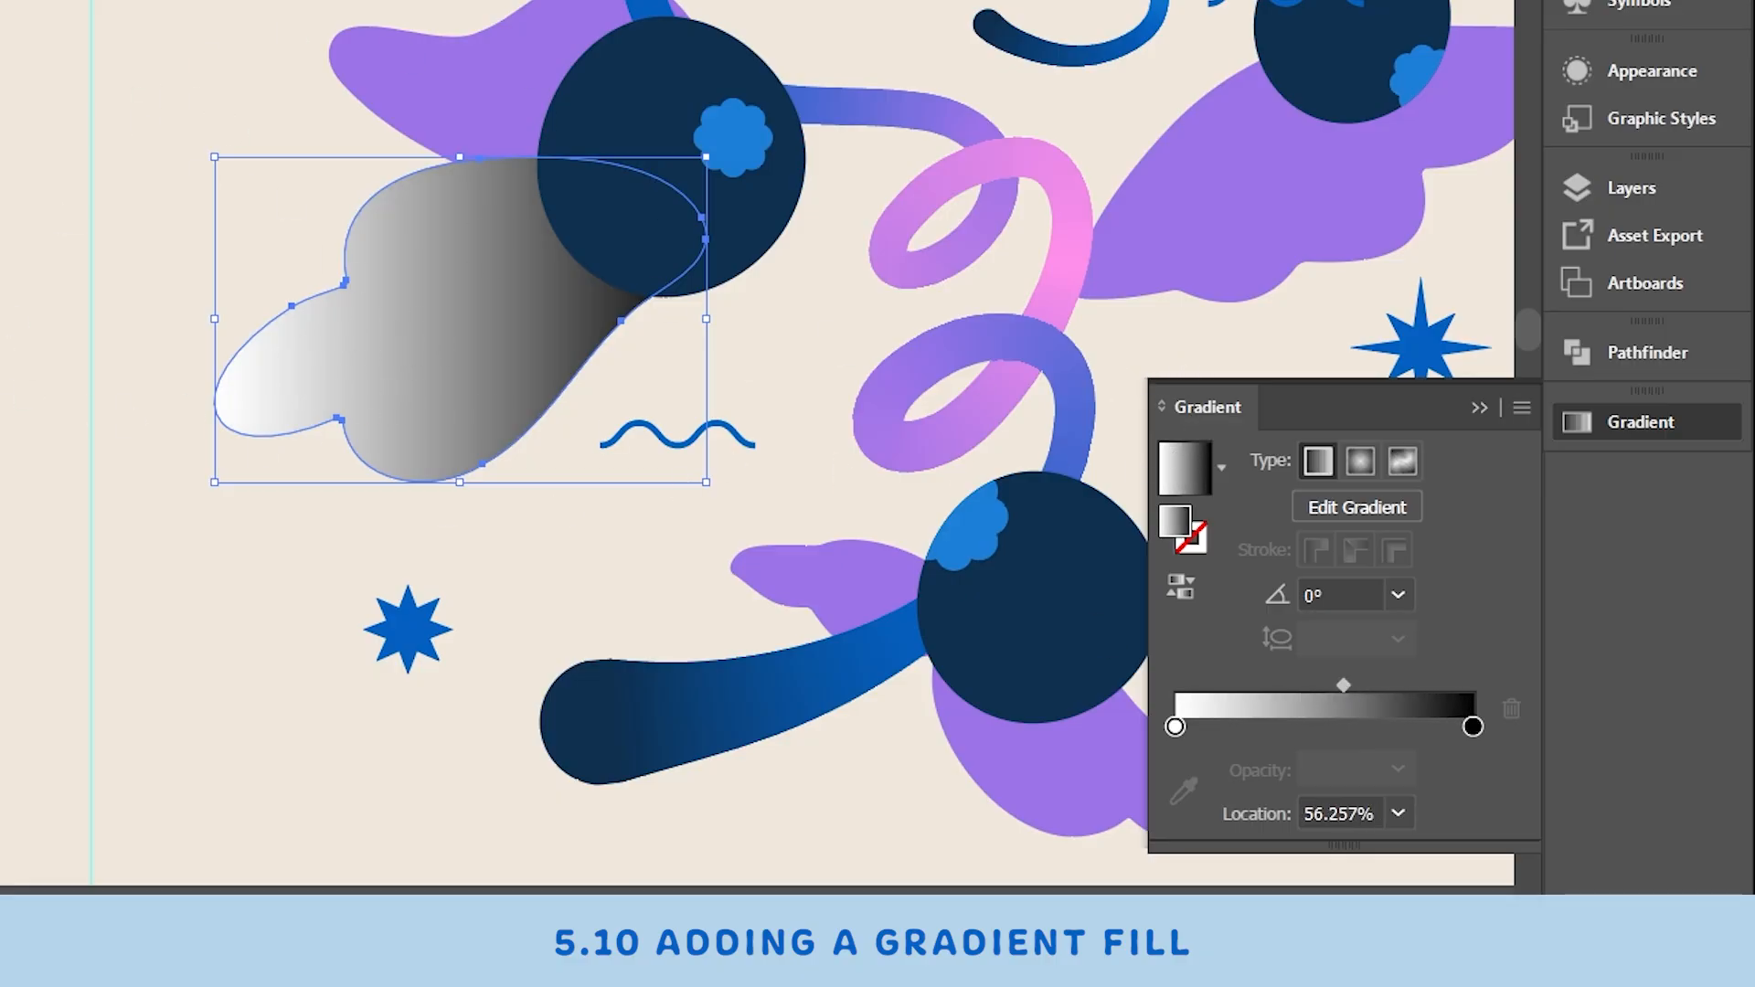
pyautogui.click(1363, 460)
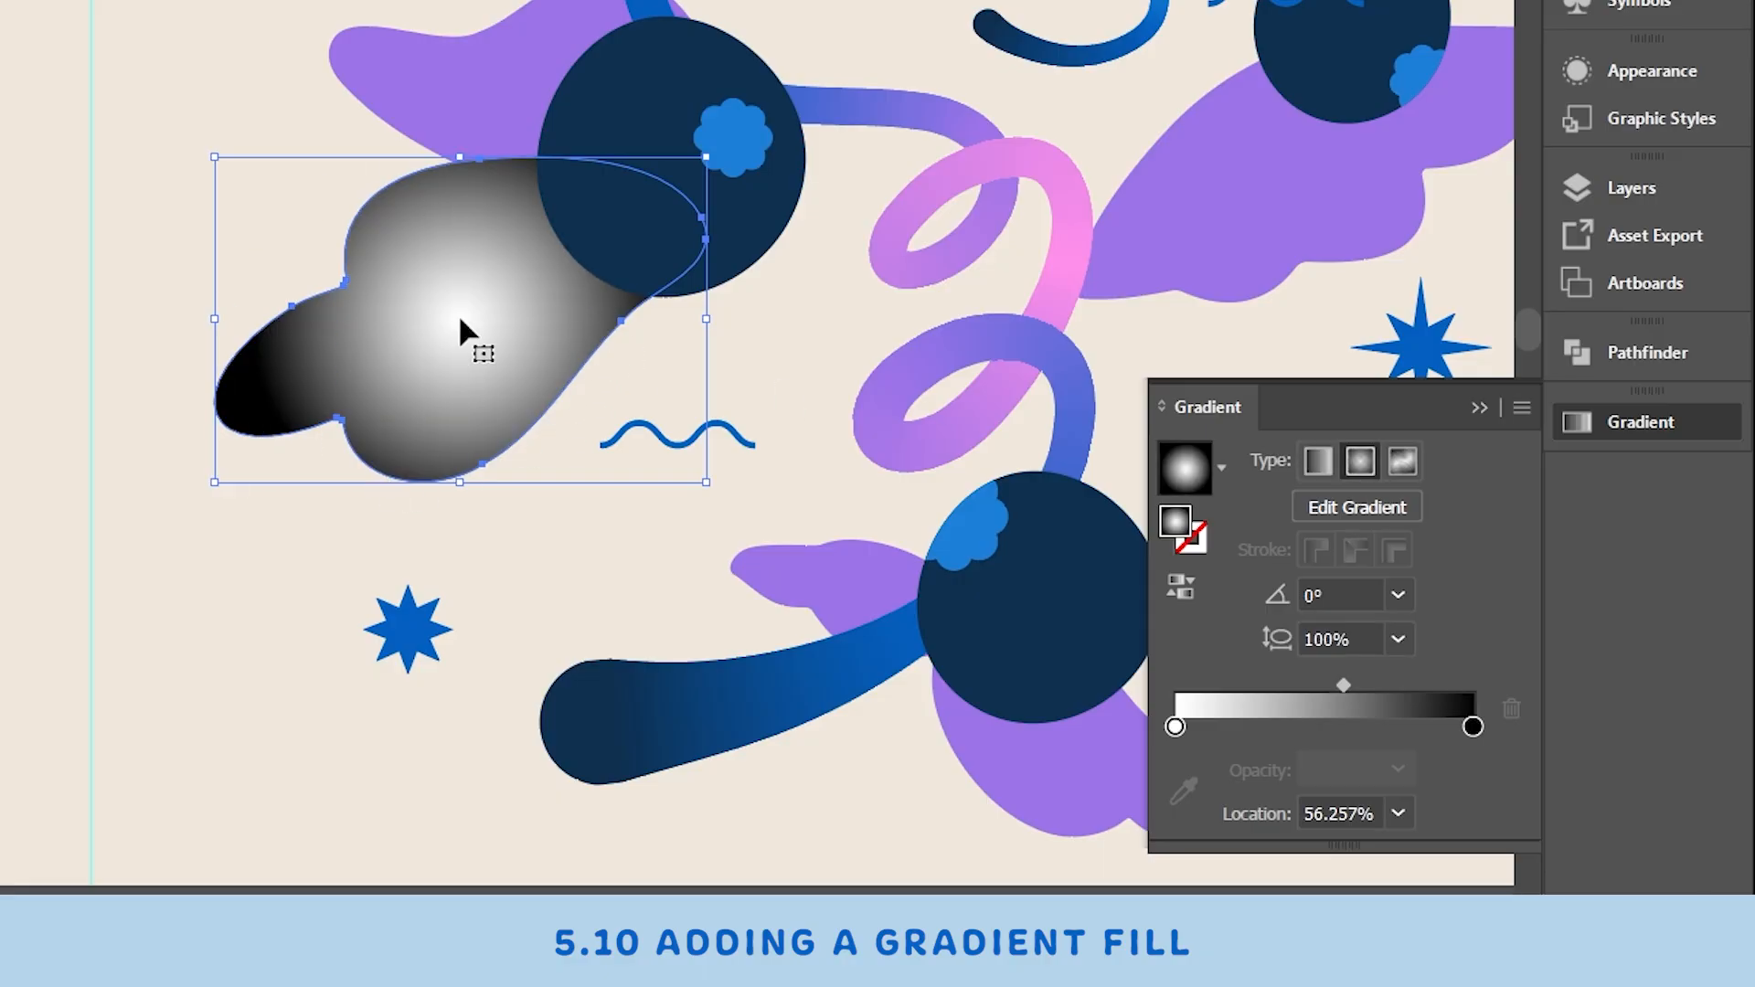
# - Switch to a Freeform Gradient and add and reposition color points across the leaf
pyautogui.click(1401, 462)
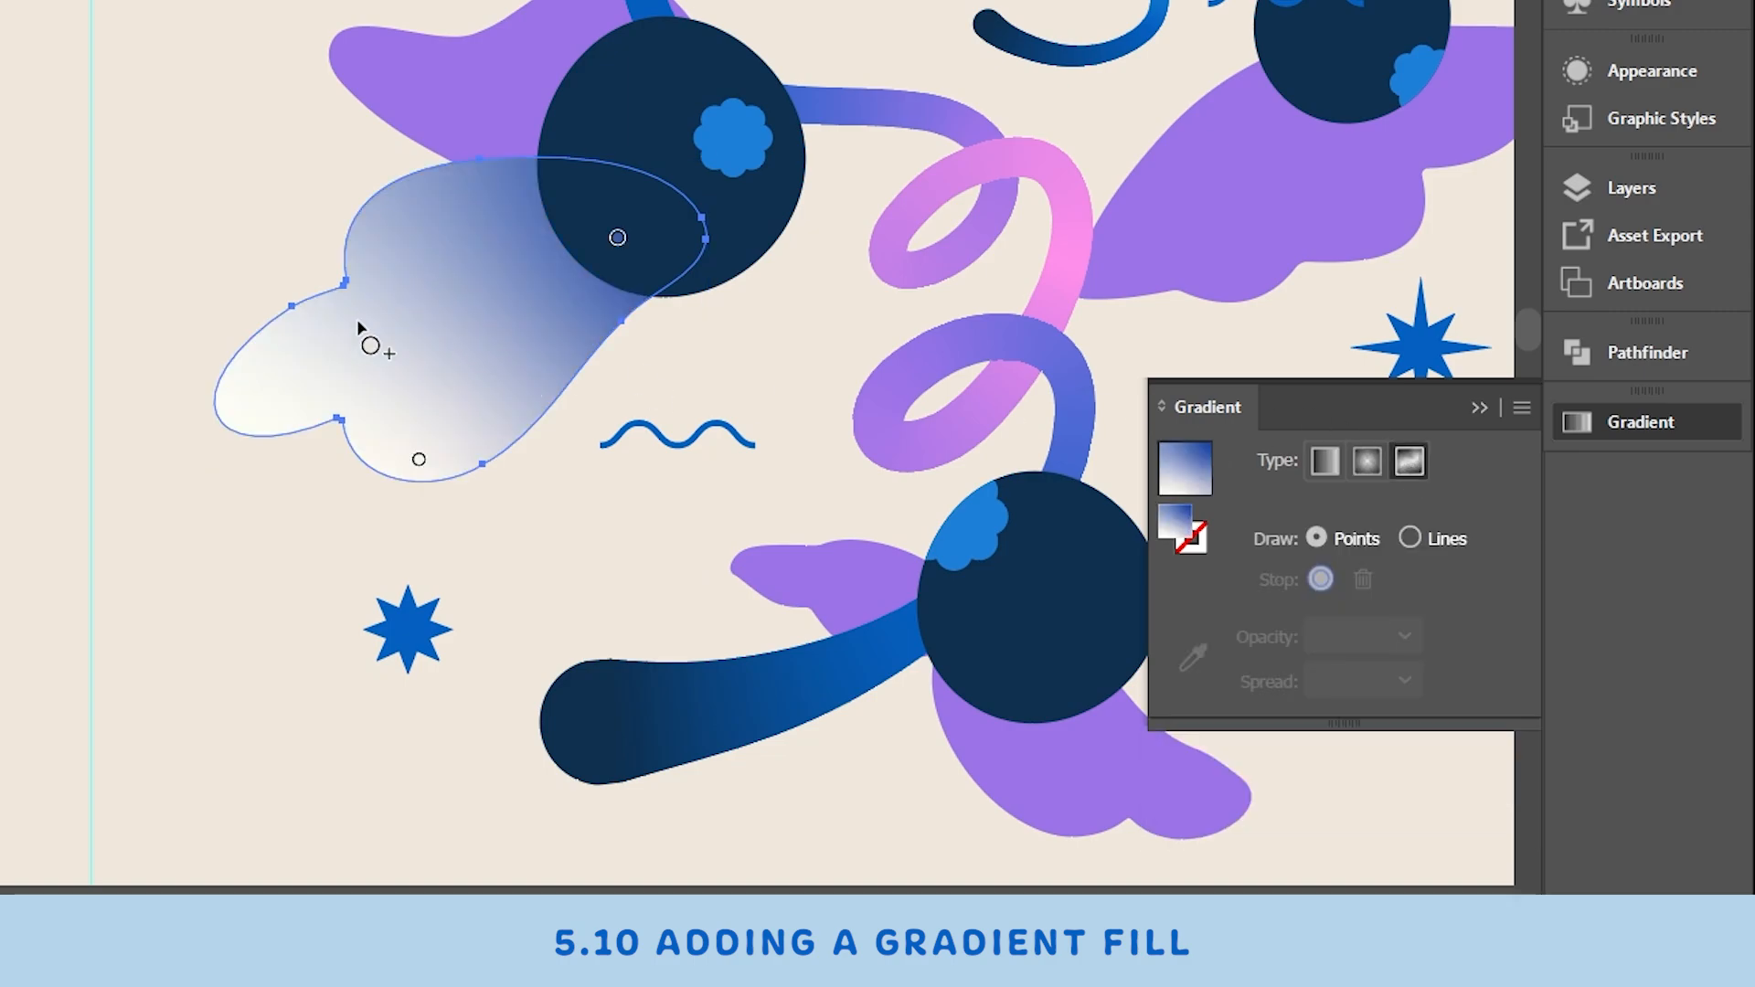
pyautogui.click(317, 329)
pyautogui.click(531, 326)
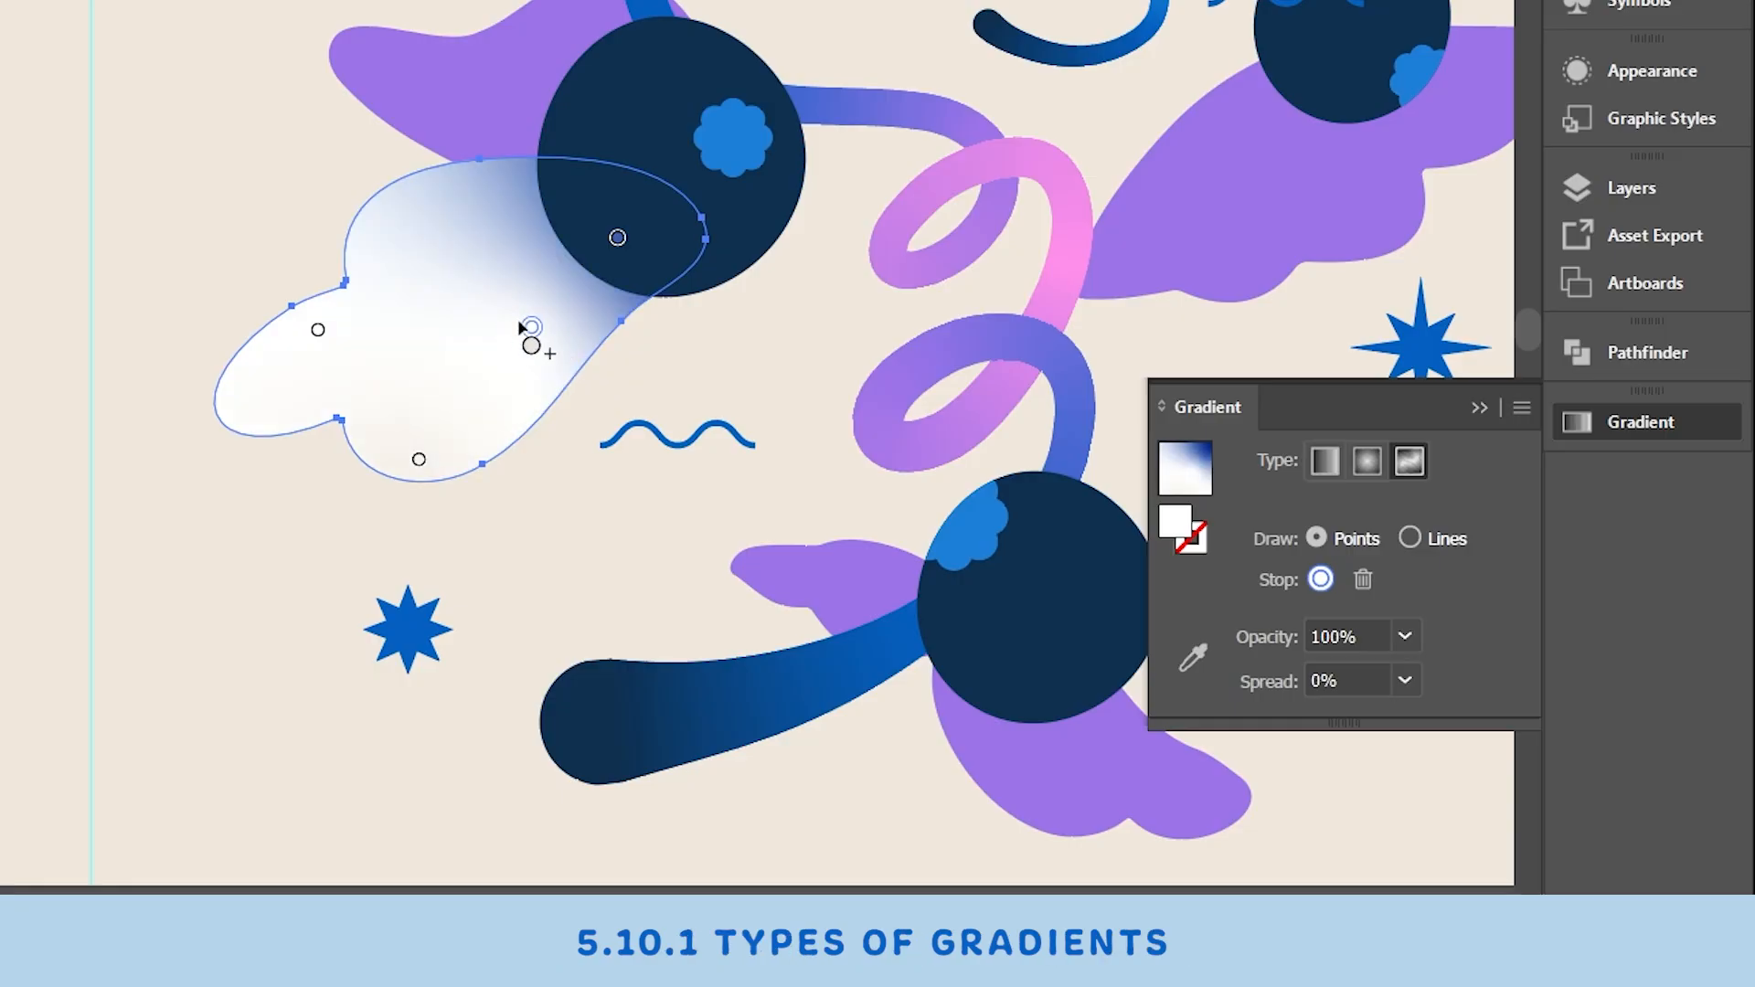
pyautogui.moveTo(520, 324); pyautogui.dragTo(472, 346)
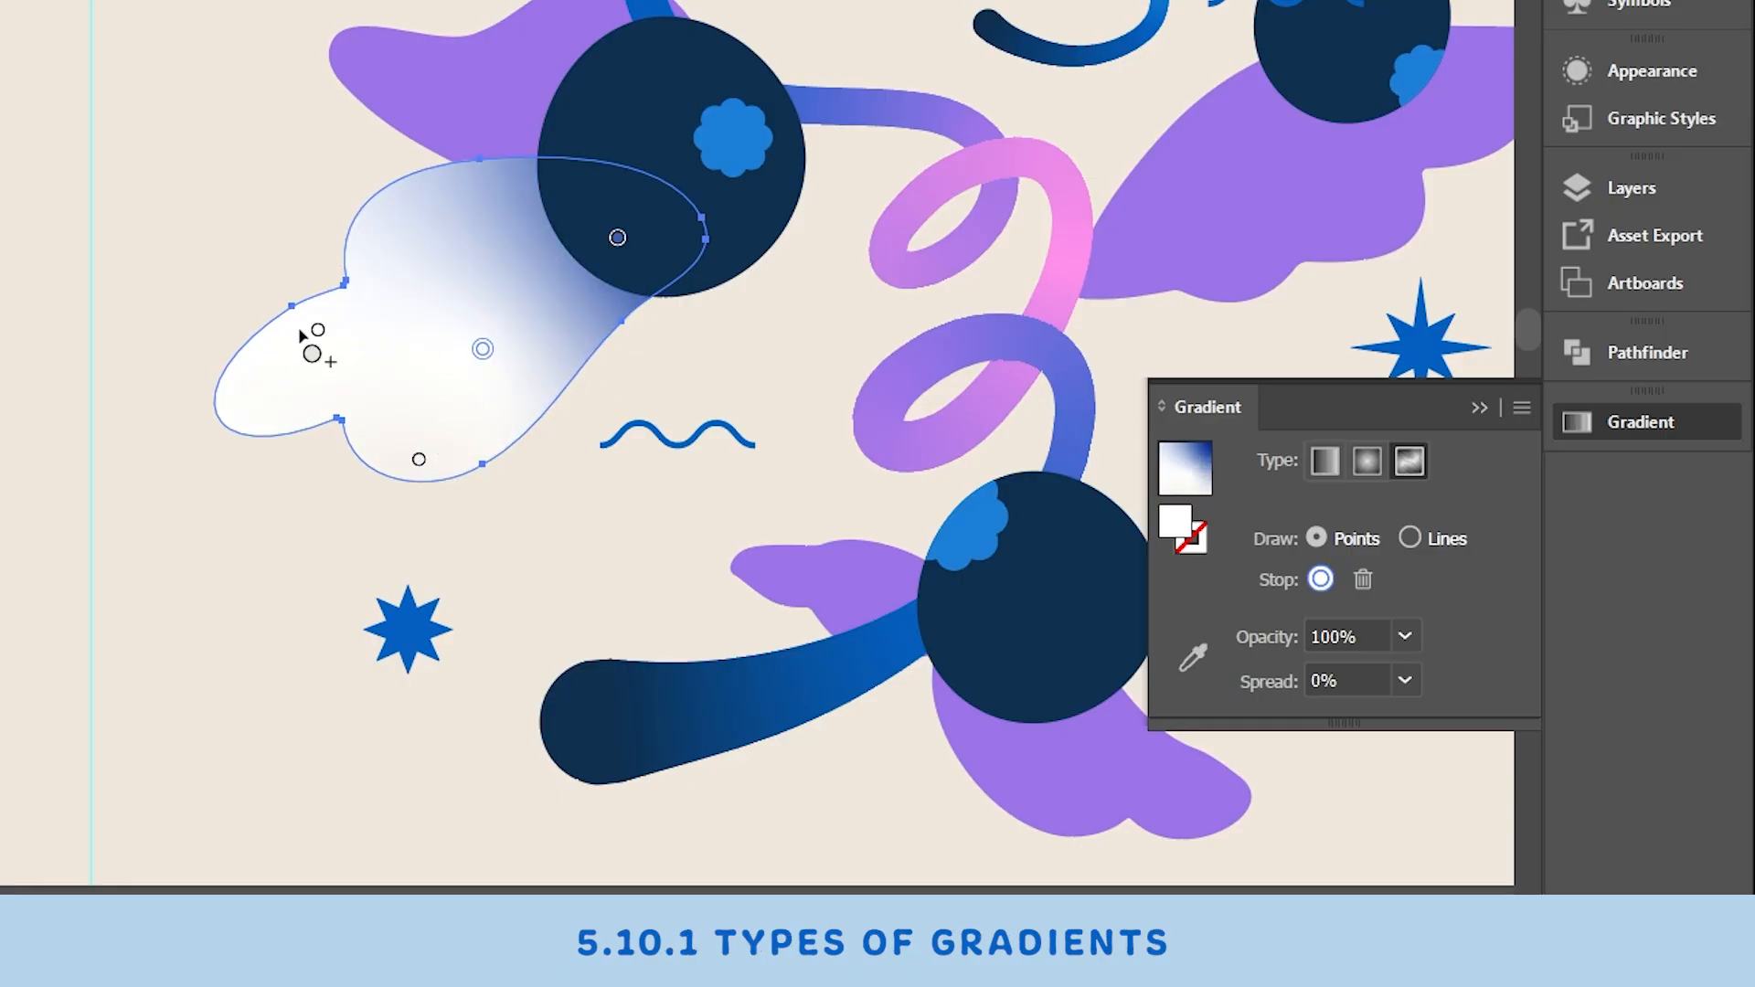
pyautogui.moveTo(317, 329); pyautogui.dragTo(281, 375)
pyautogui.moveTo(483, 348); pyautogui.dragTo(464, 300)
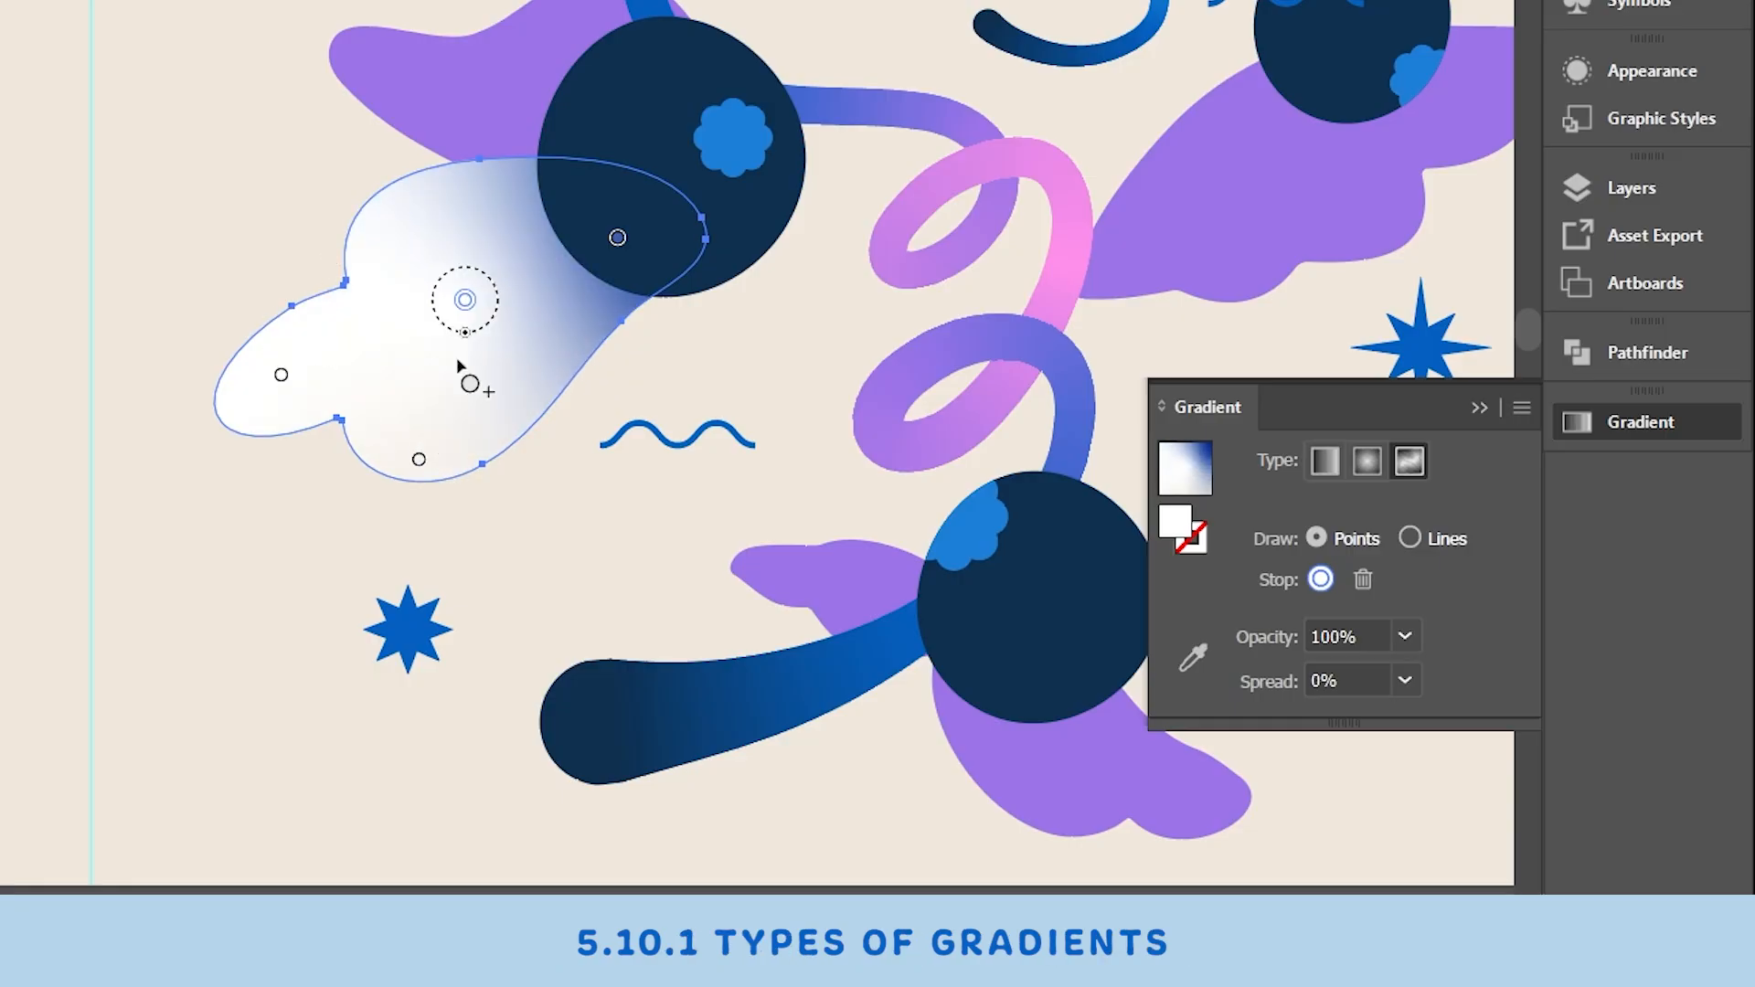
pyautogui.moveTo(419, 459); pyautogui.dragTo(425, 454)
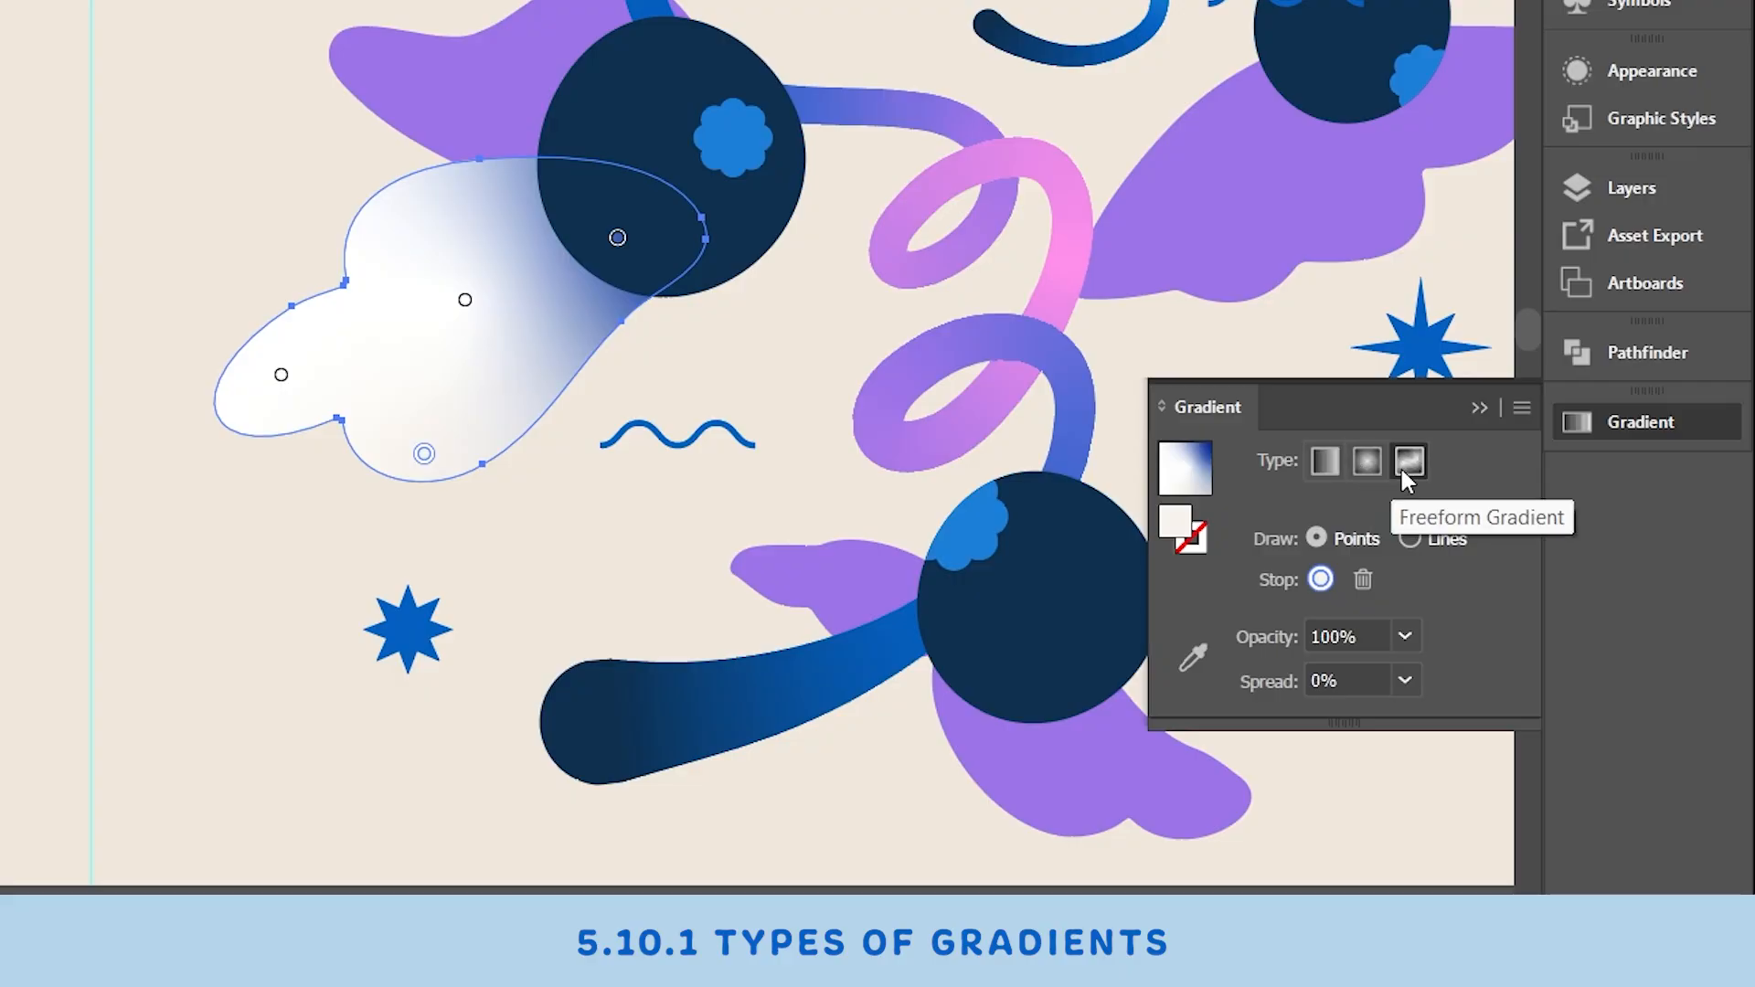
pyautogui.press('v')
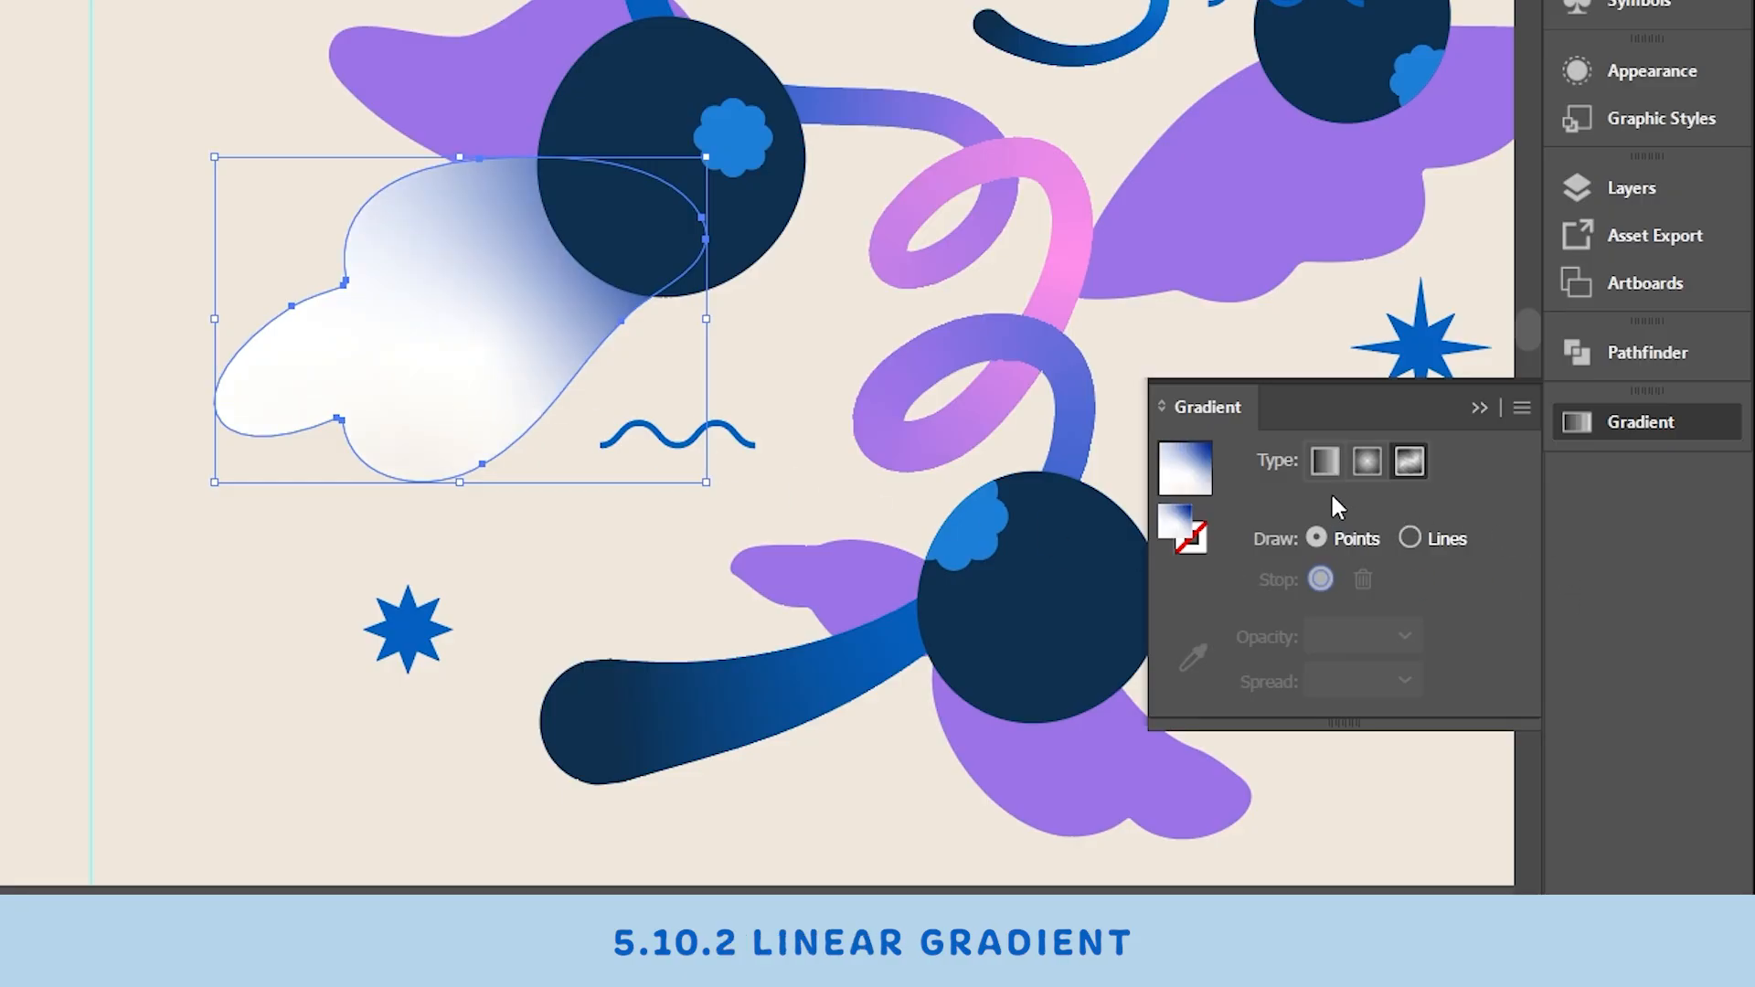
# - Switch to a Linear gradient and set its stops to the purple 9c74e8 and pink ff8fea swatch colors
pyautogui.click(1324, 461)
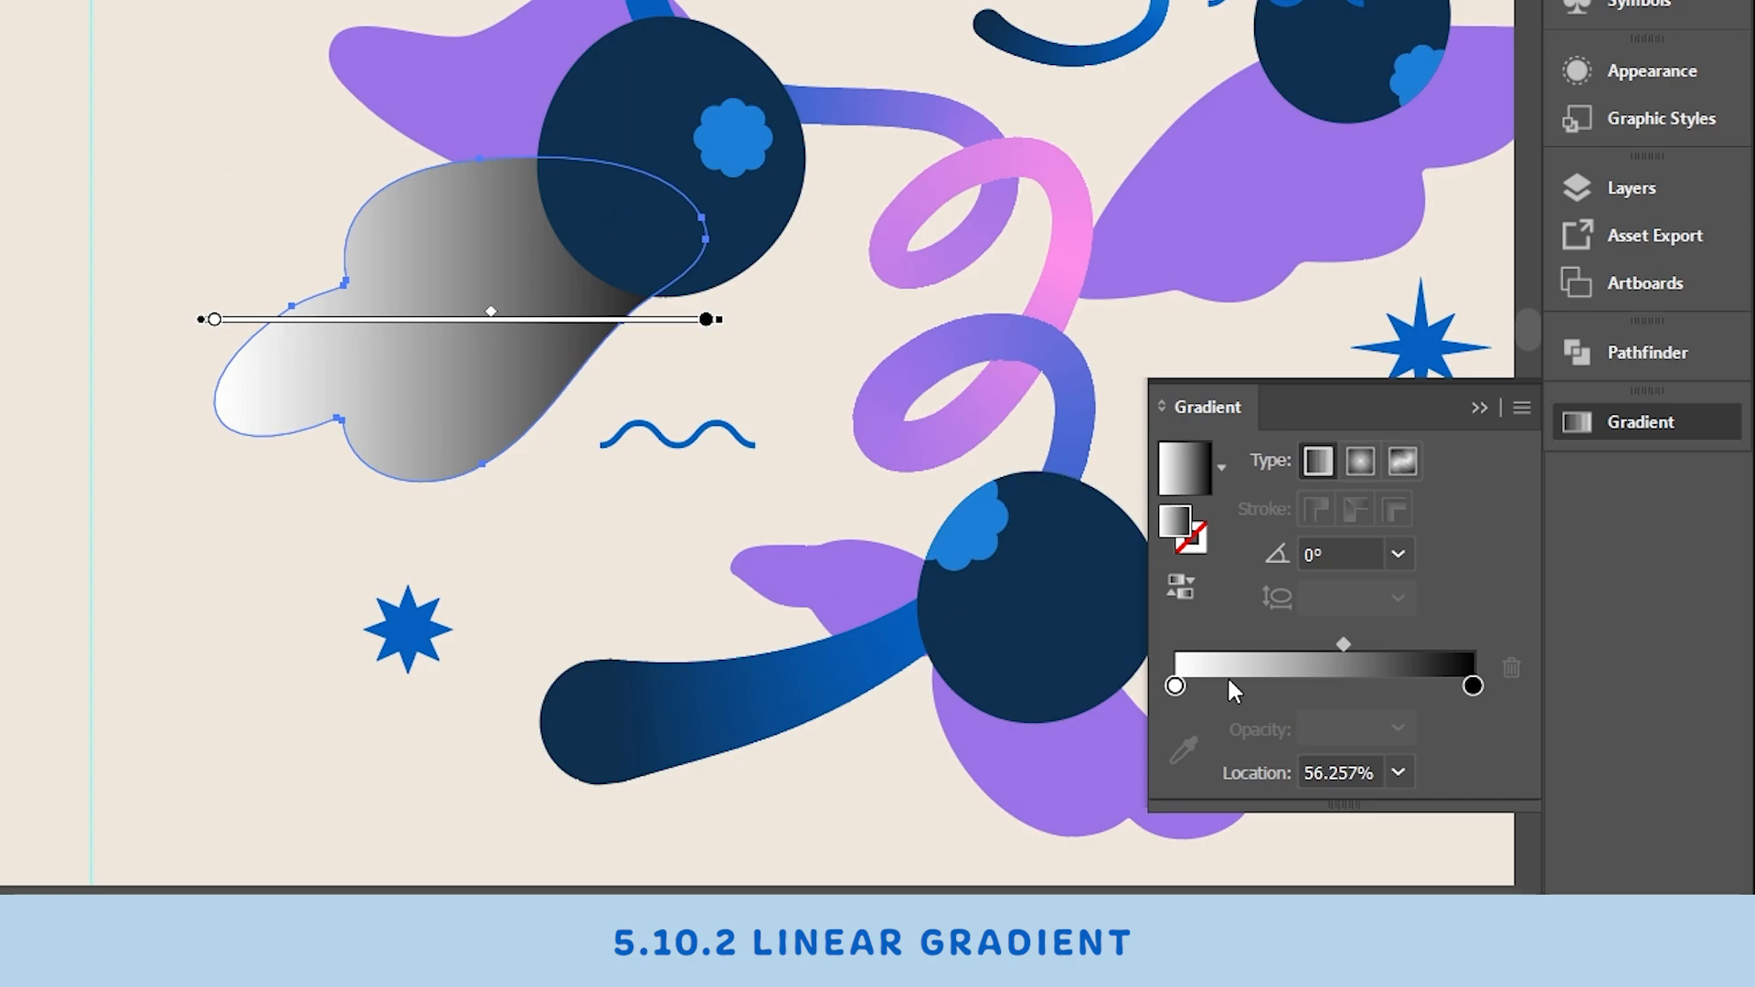
pyautogui.click(1176, 686)
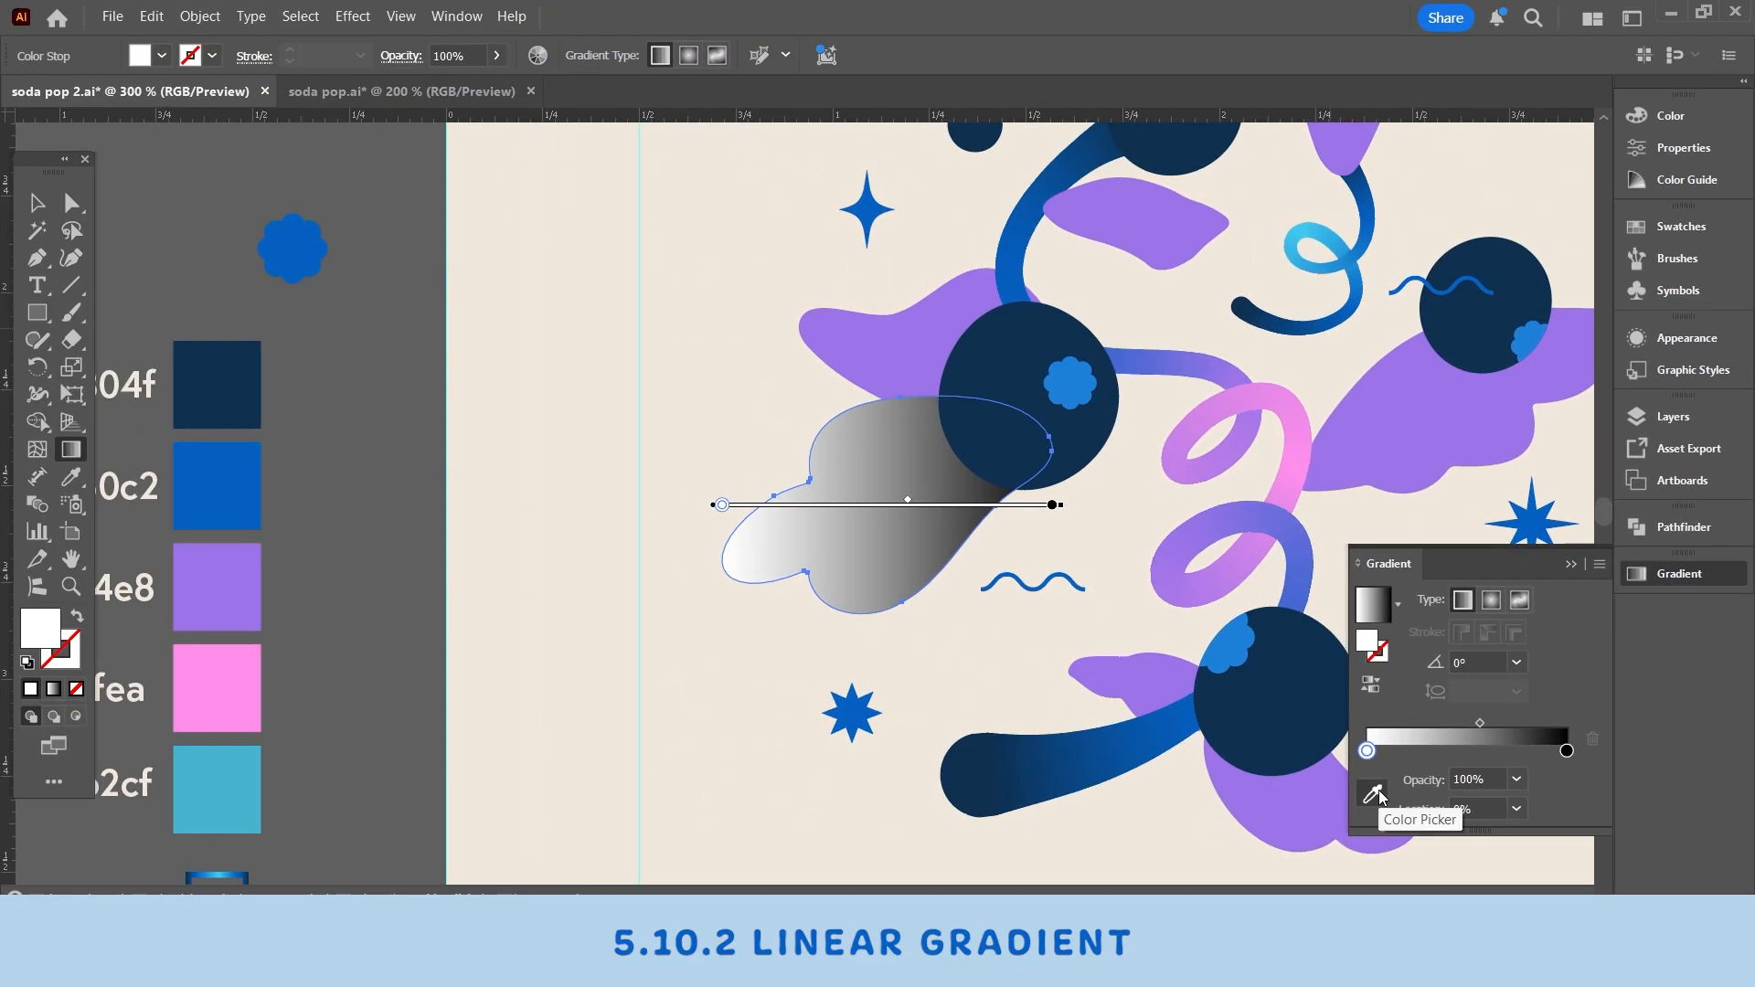
pyautogui.click(1374, 793)
pyautogui.click(208, 572)
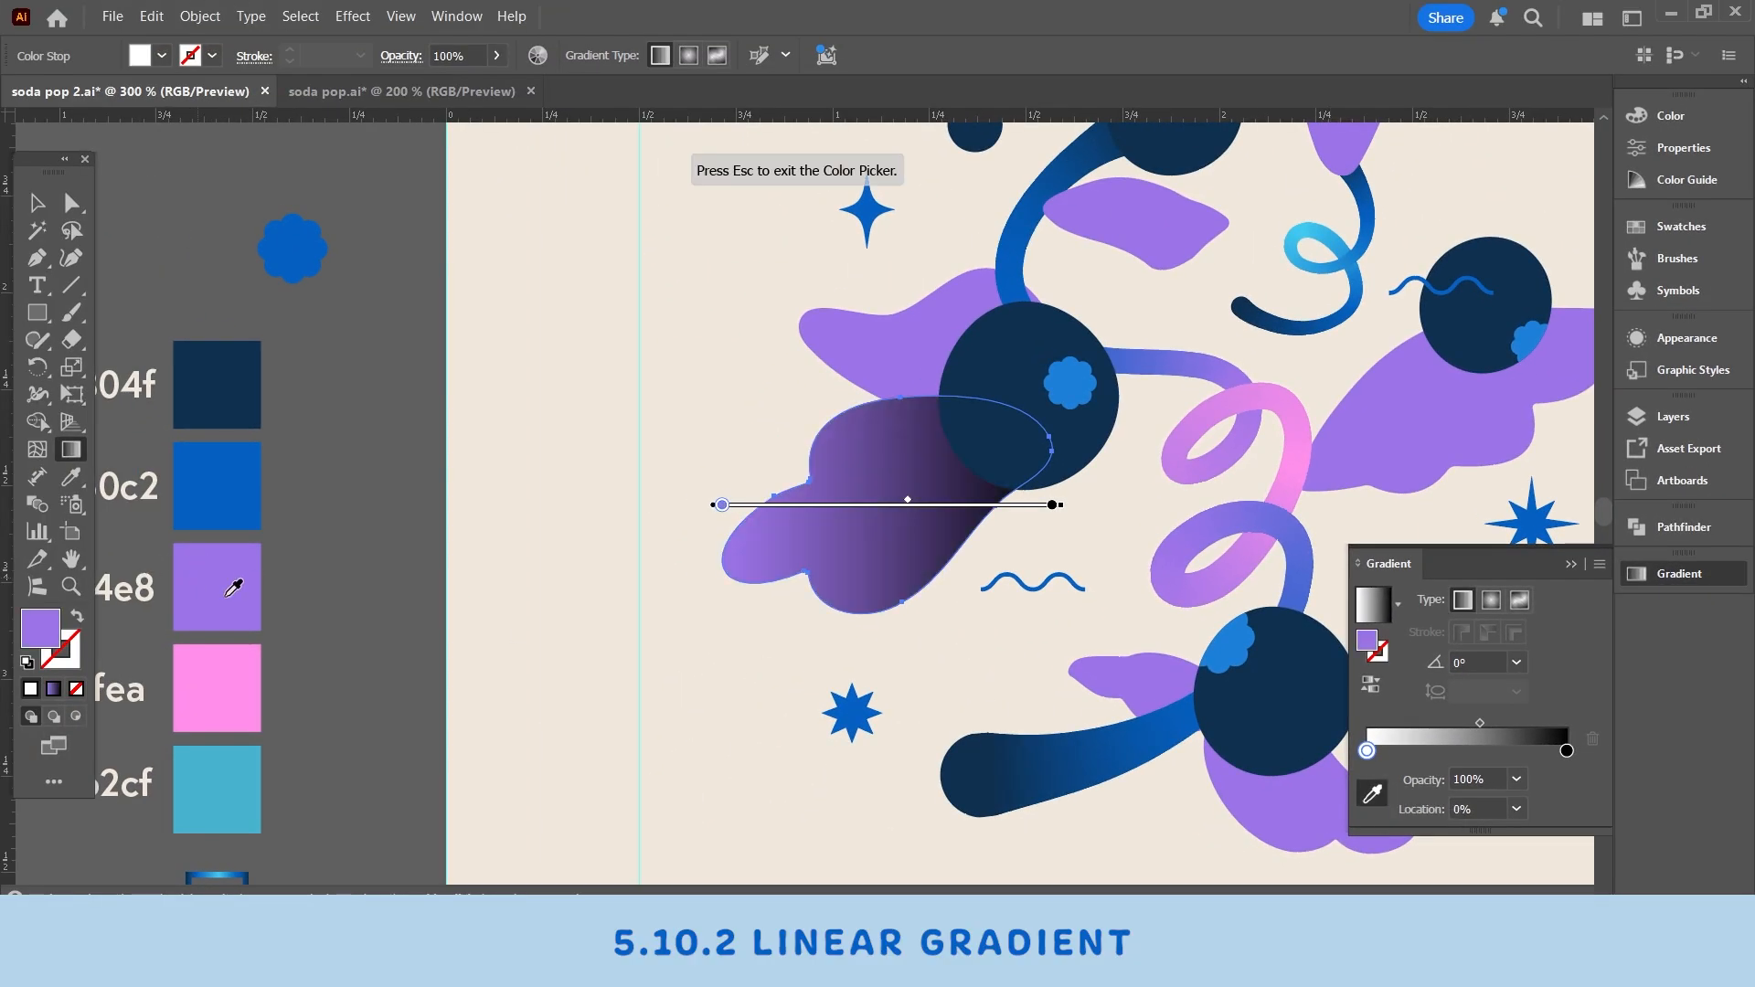
pyautogui.click(1567, 750)
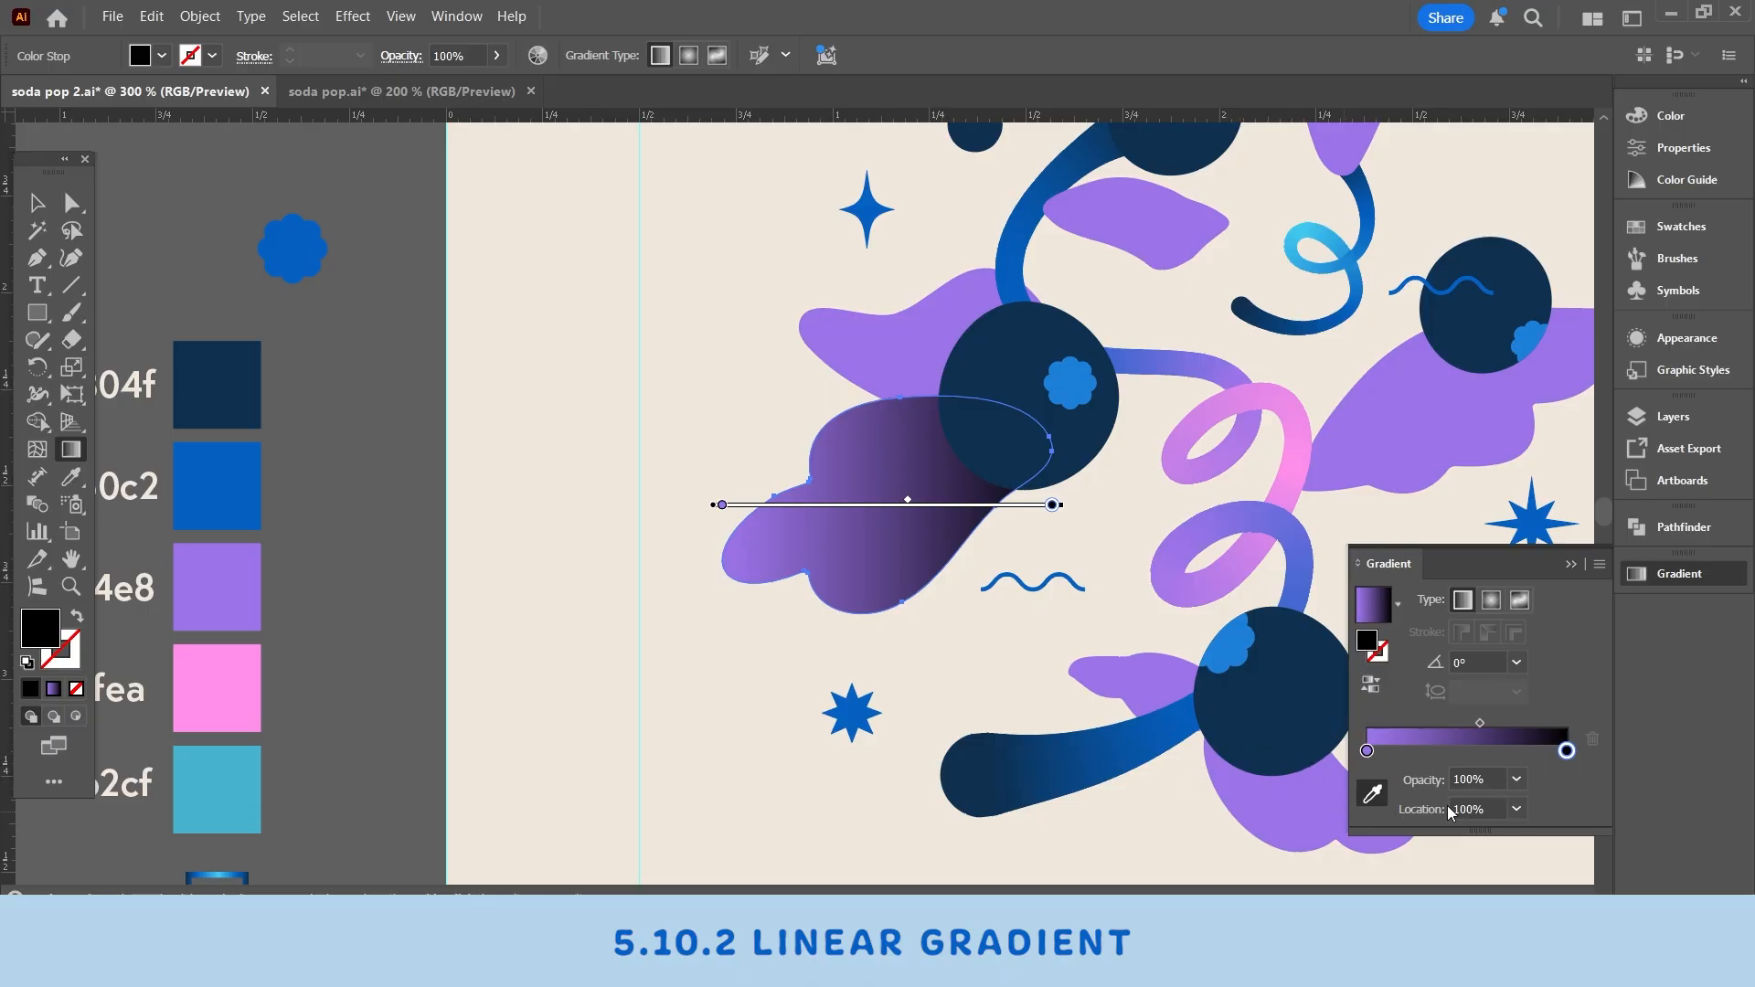
pyautogui.click(248, 694)
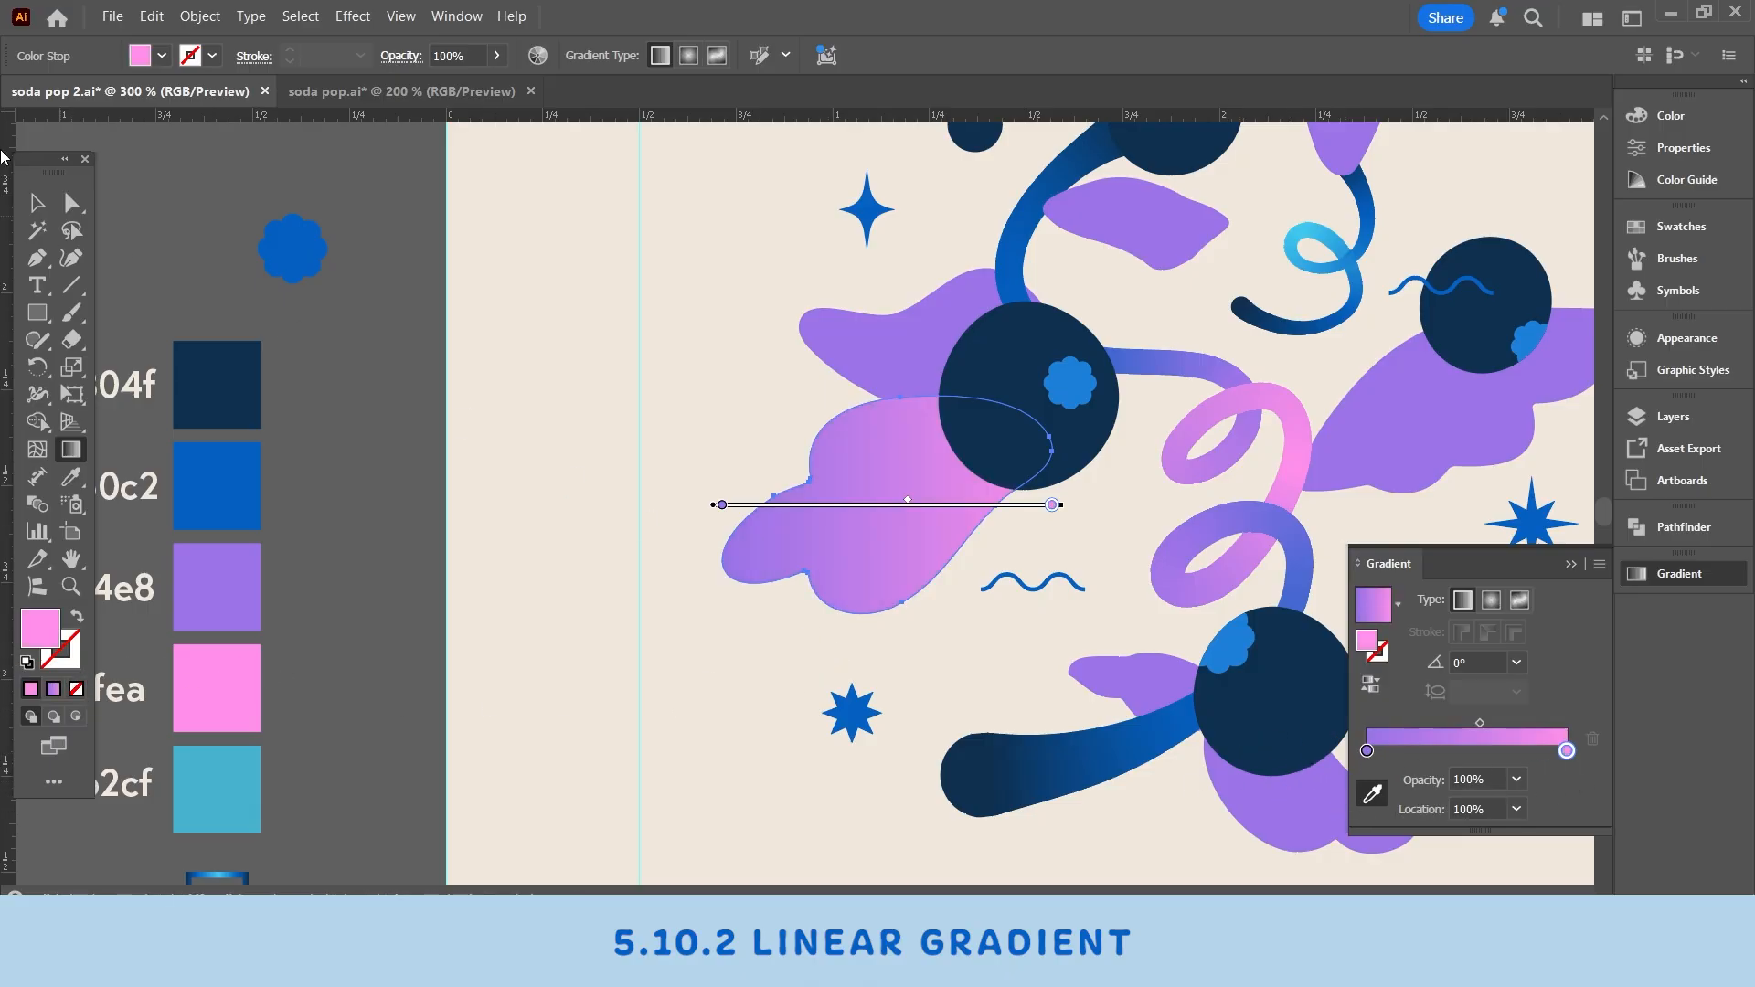
# - Shift the leaf's gradient bar to the left with the Gradient tool
pyautogui.press('v')
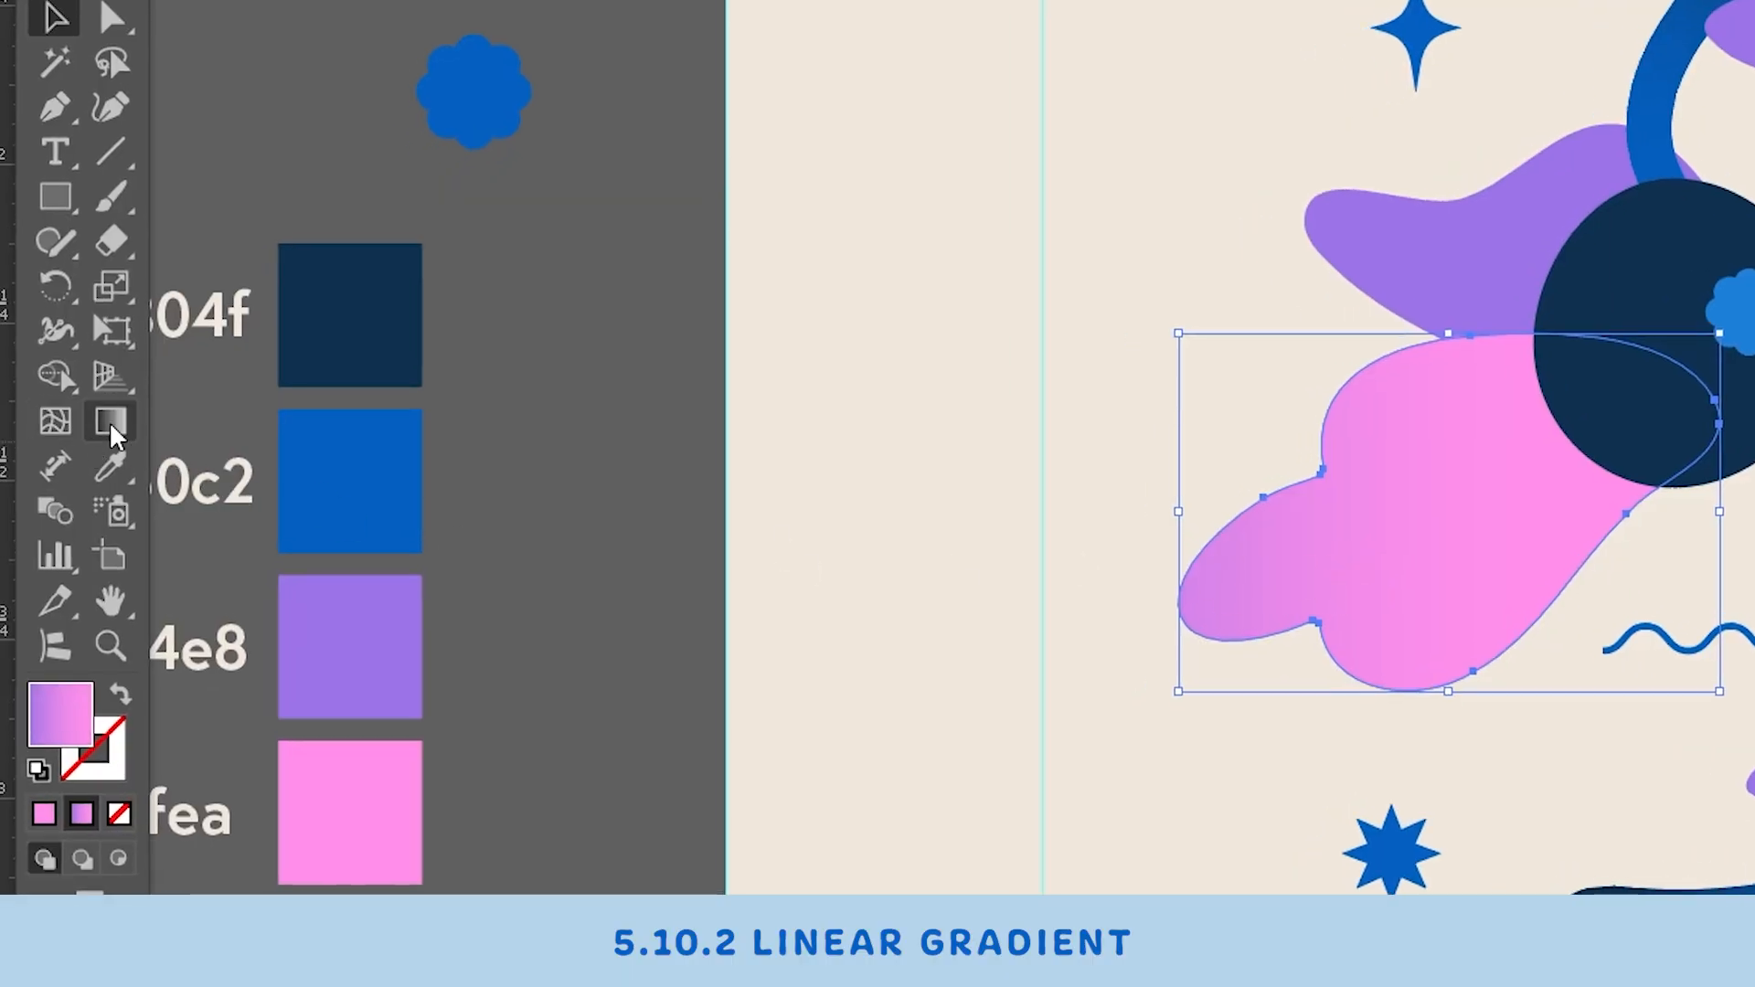
pyautogui.click(111, 426)
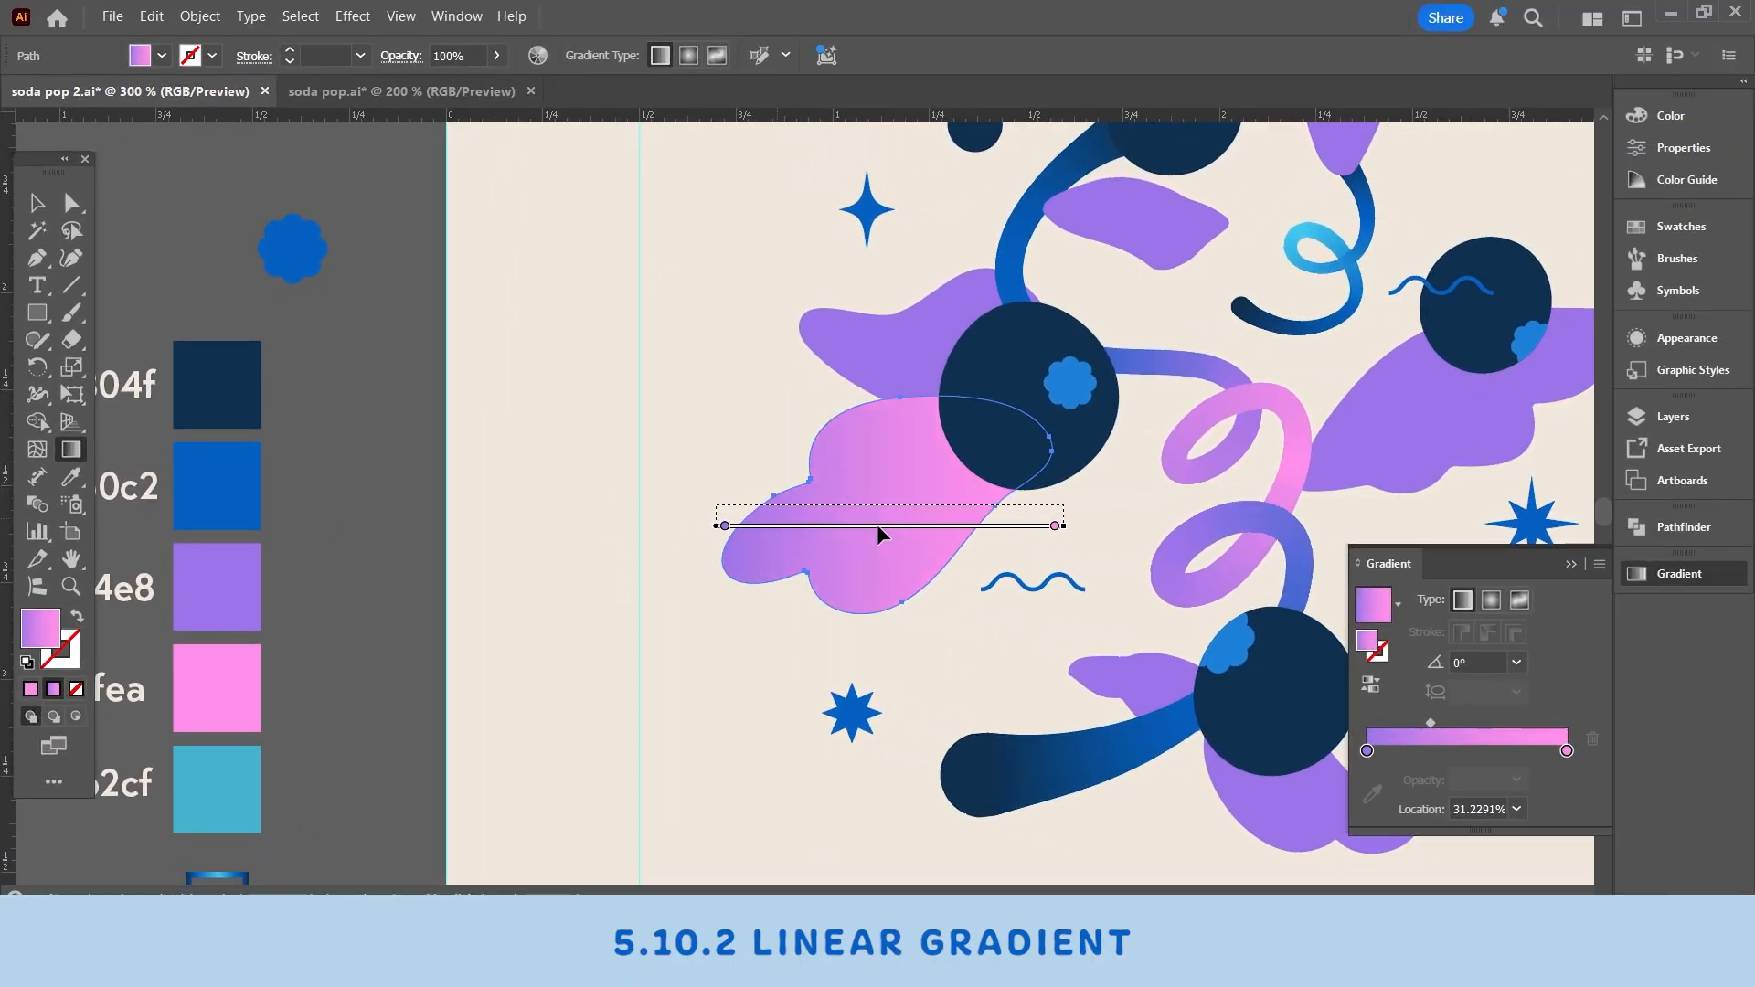
pyautogui.moveTo(877, 528)
pyautogui.mouseDown()
pyautogui.moveTo(762, 536)
pyautogui.moveTo(945, 531)
pyautogui.moveTo(792, 545)
pyautogui.moveTo(809, 528)
pyautogui.moveTo(775, 526)
pyautogui.moveTo(784, 505)
pyautogui.mouseUp()
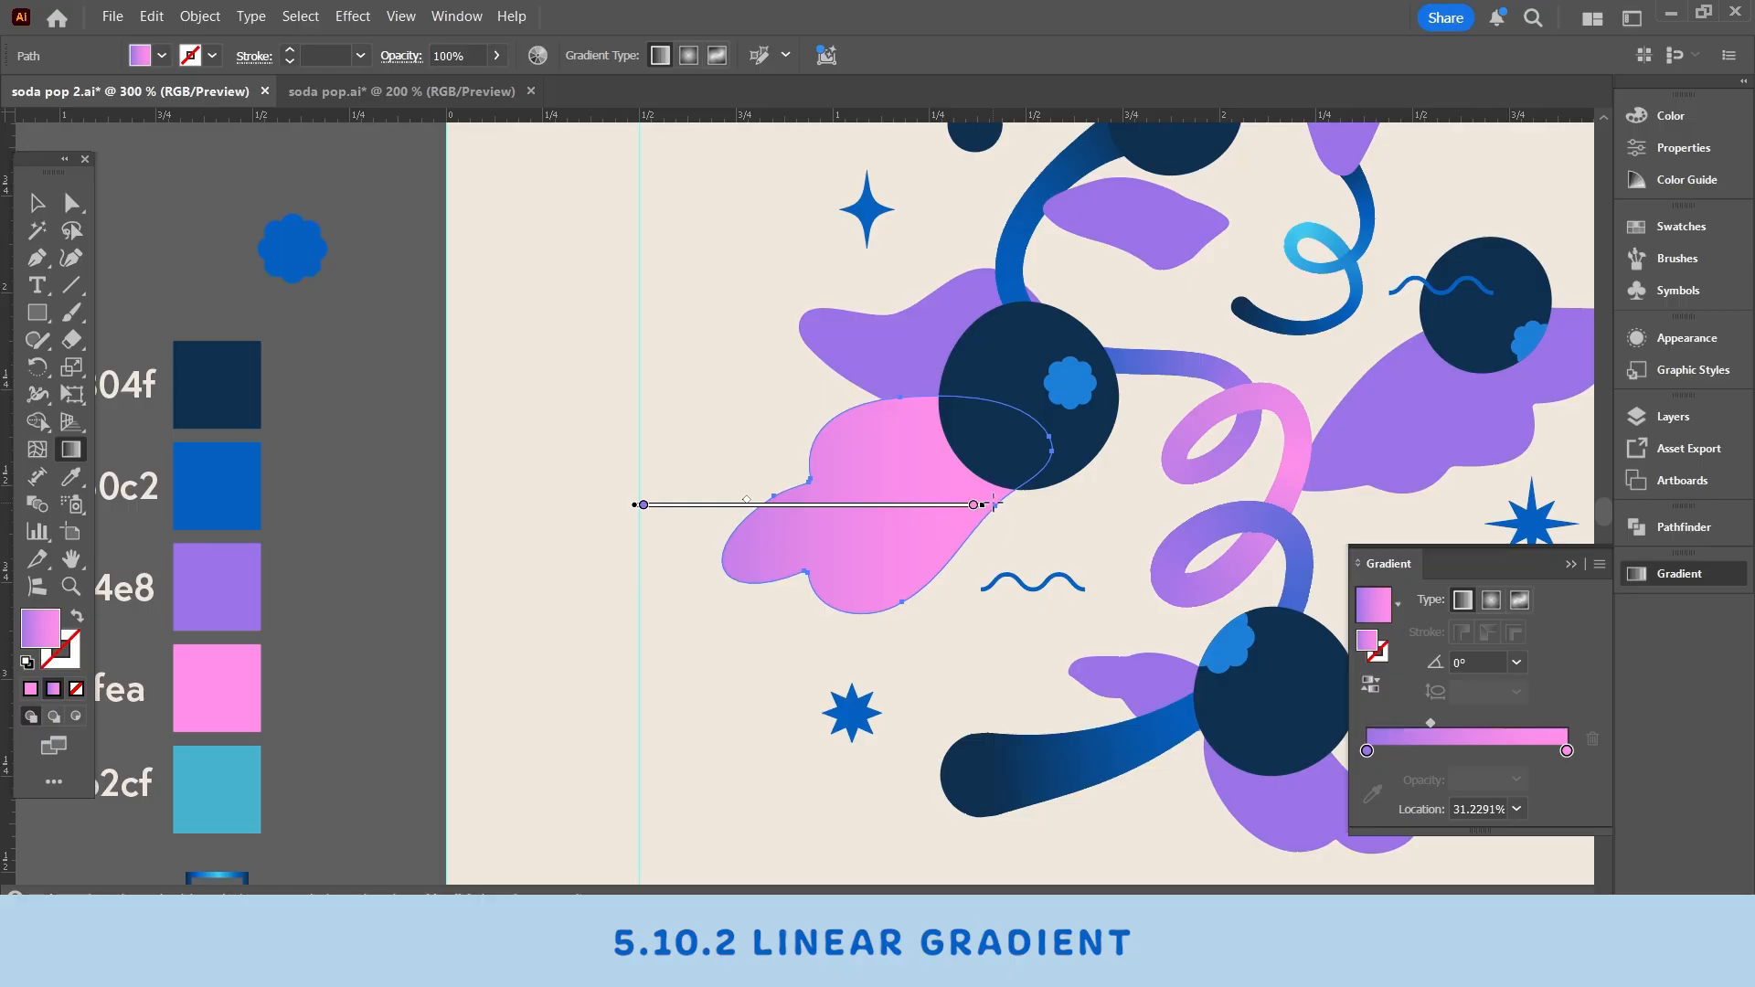
# - Angle the leaf's linear gradient diagonally across it and slide its purple stop along the bar
pyautogui.moveTo(985, 515)
pyautogui.mouseDown()
pyautogui.moveTo(979, 441)
pyautogui.moveTo(910, 354)
pyautogui.mouseUp()
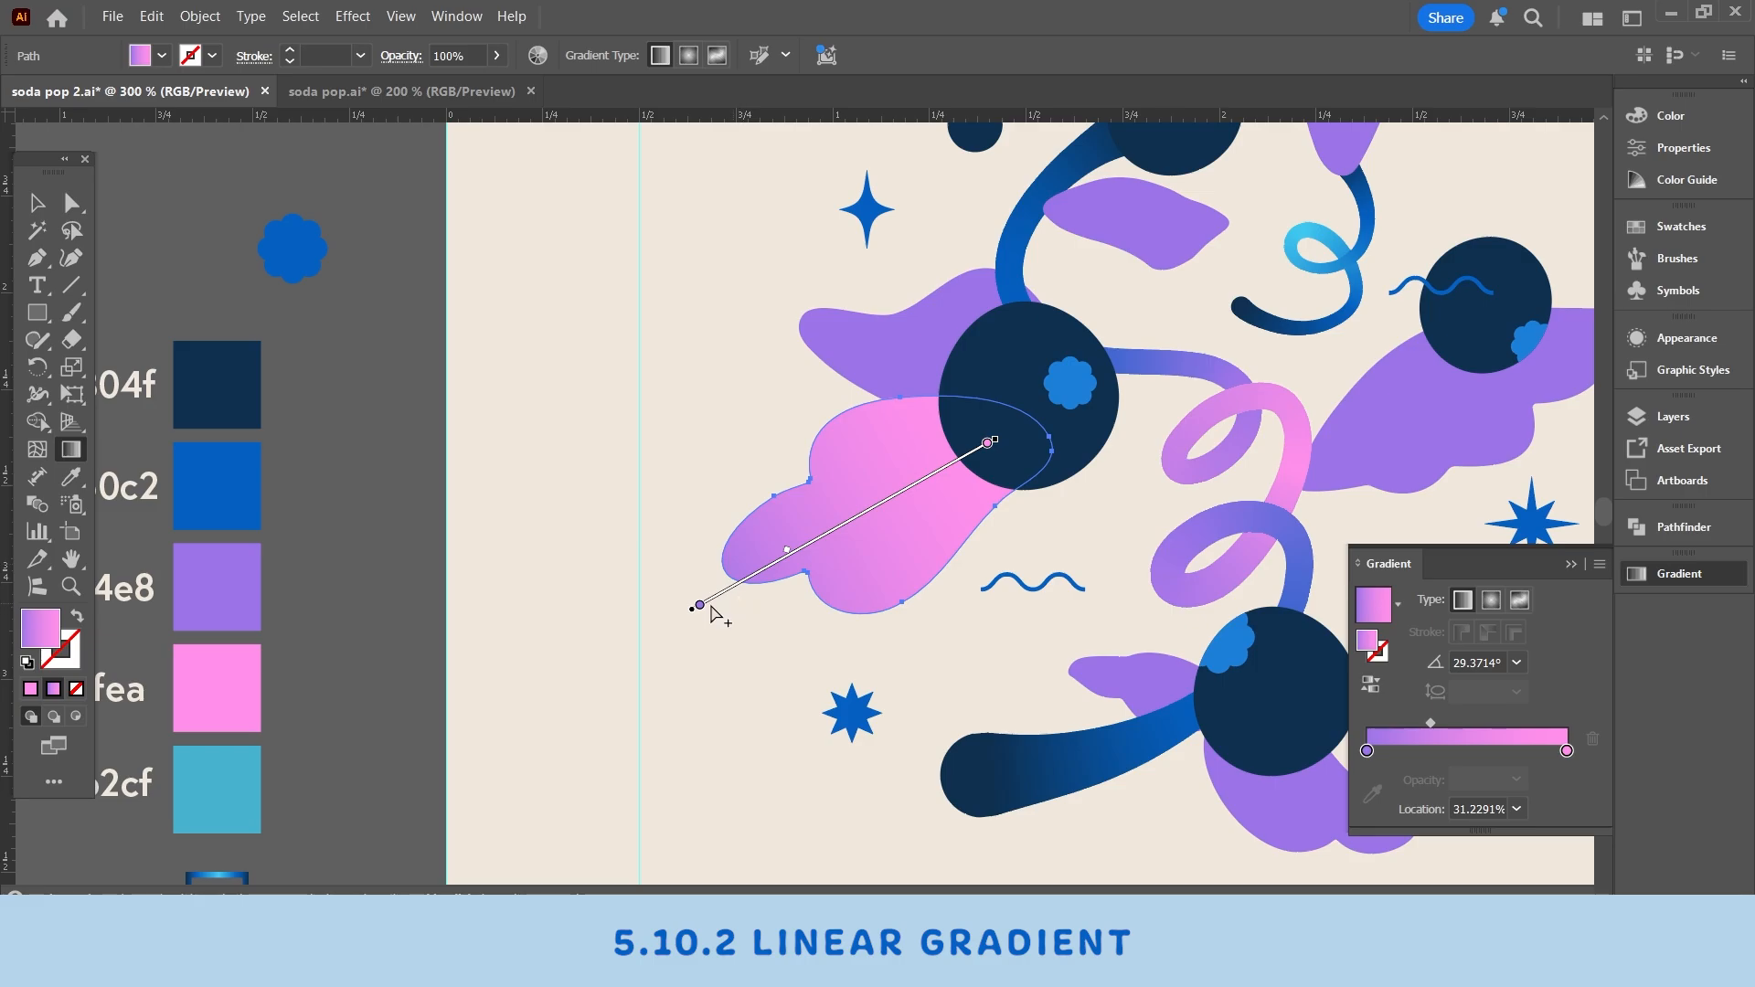
pyautogui.click(731, 590)
pyautogui.moveTo(730, 594)
pyautogui.mouseDown()
pyautogui.moveTo(768, 610)
pyautogui.moveTo(746, 622)
pyautogui.mouseUp()
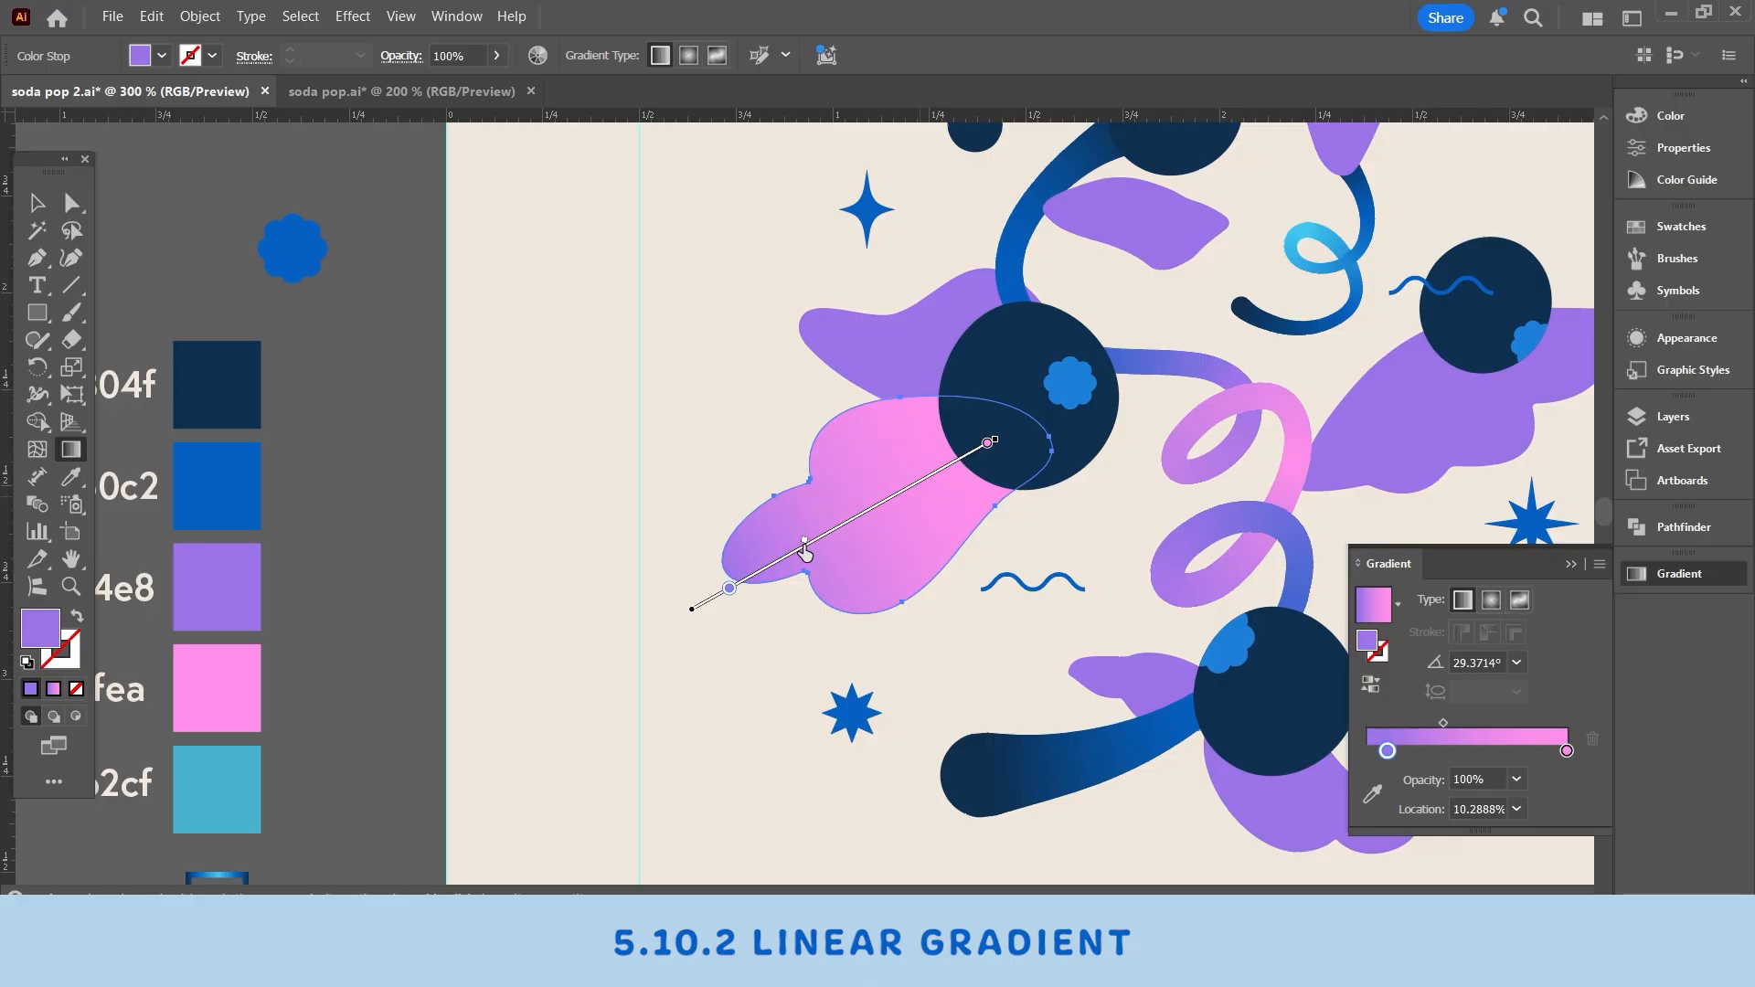
pyautogui.moveTo(809, 541); pyautogui.dragTo(783, 556)
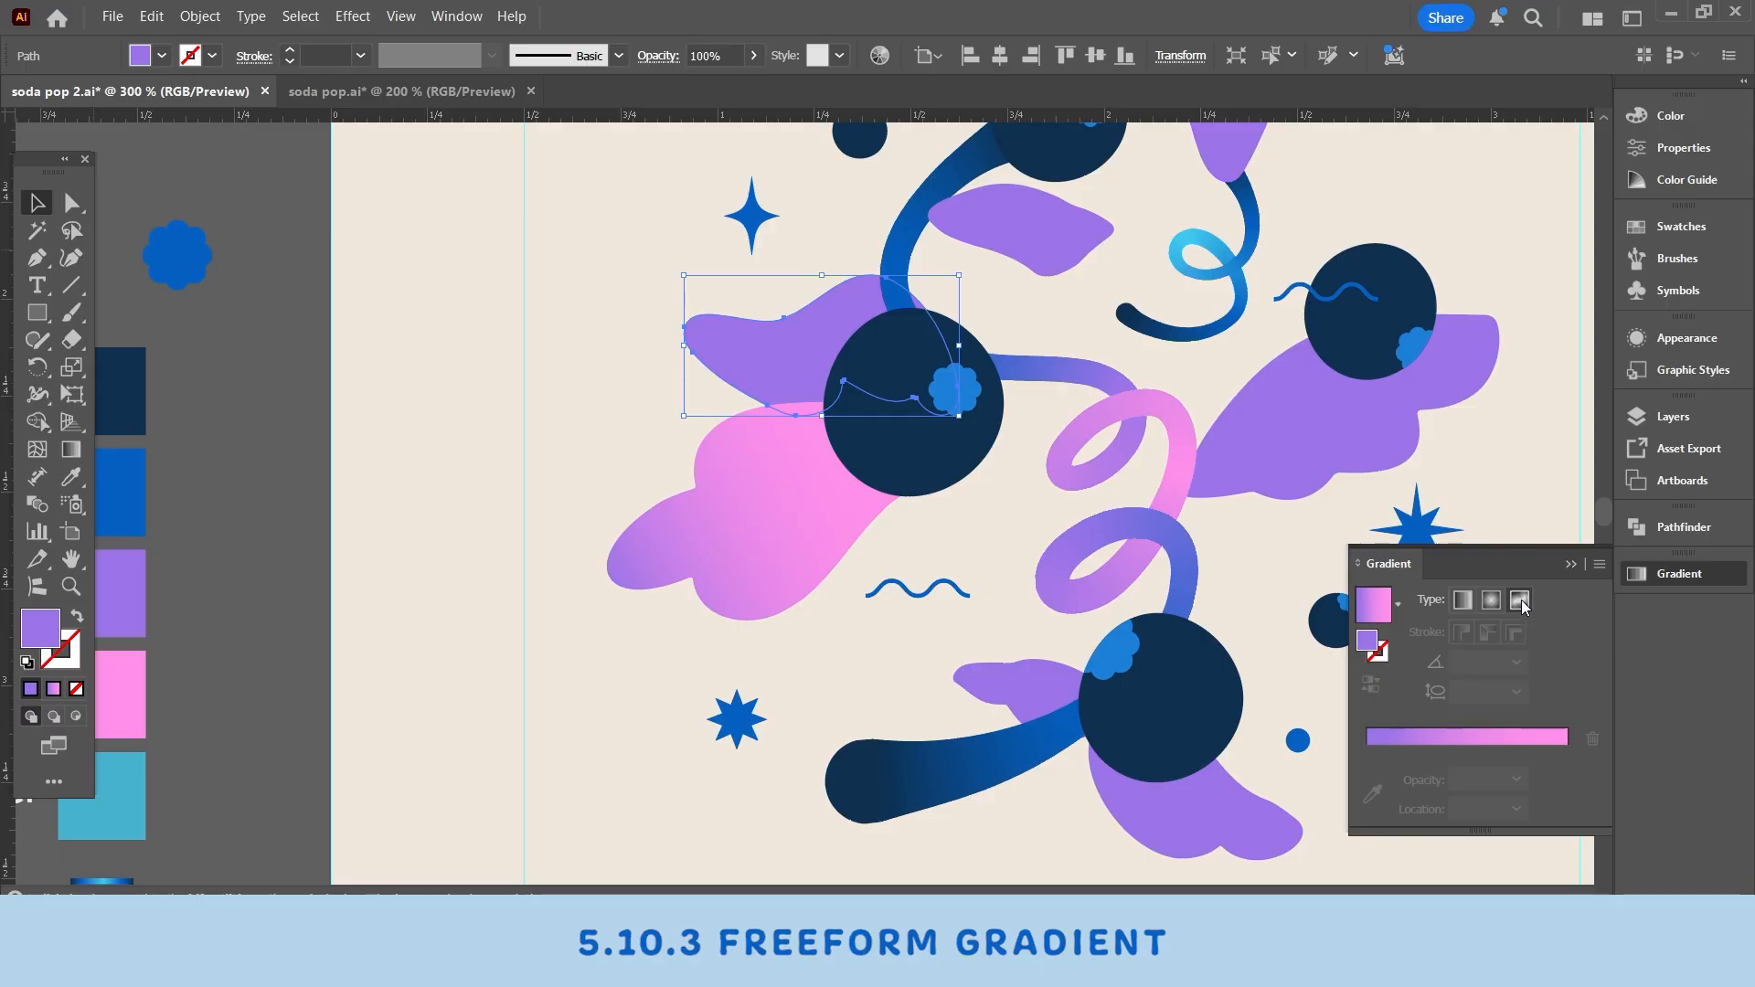
# - Apply a Freeform gradient to the upper-left leaf and add and reposition its color points
pyautogui.click(1521, 600)
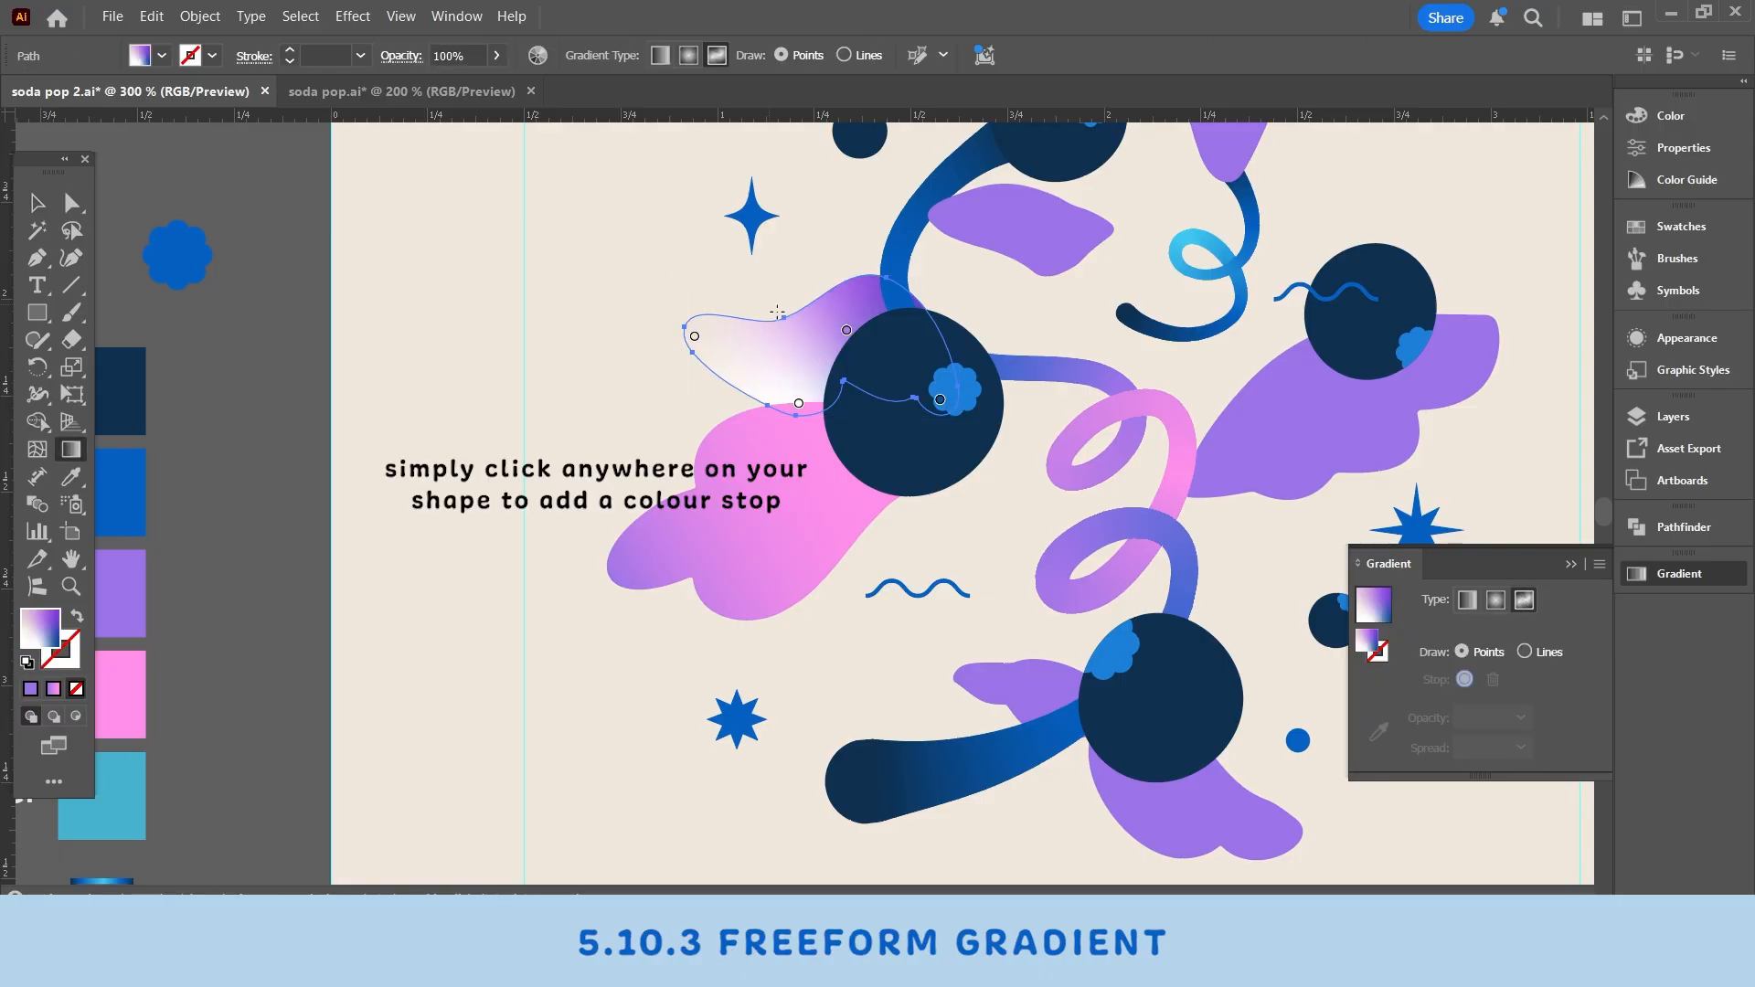
pyautogui.click(845, 328)
pyautogui.moveTo(794, 409); pyautogui.dragTo(756, 388)
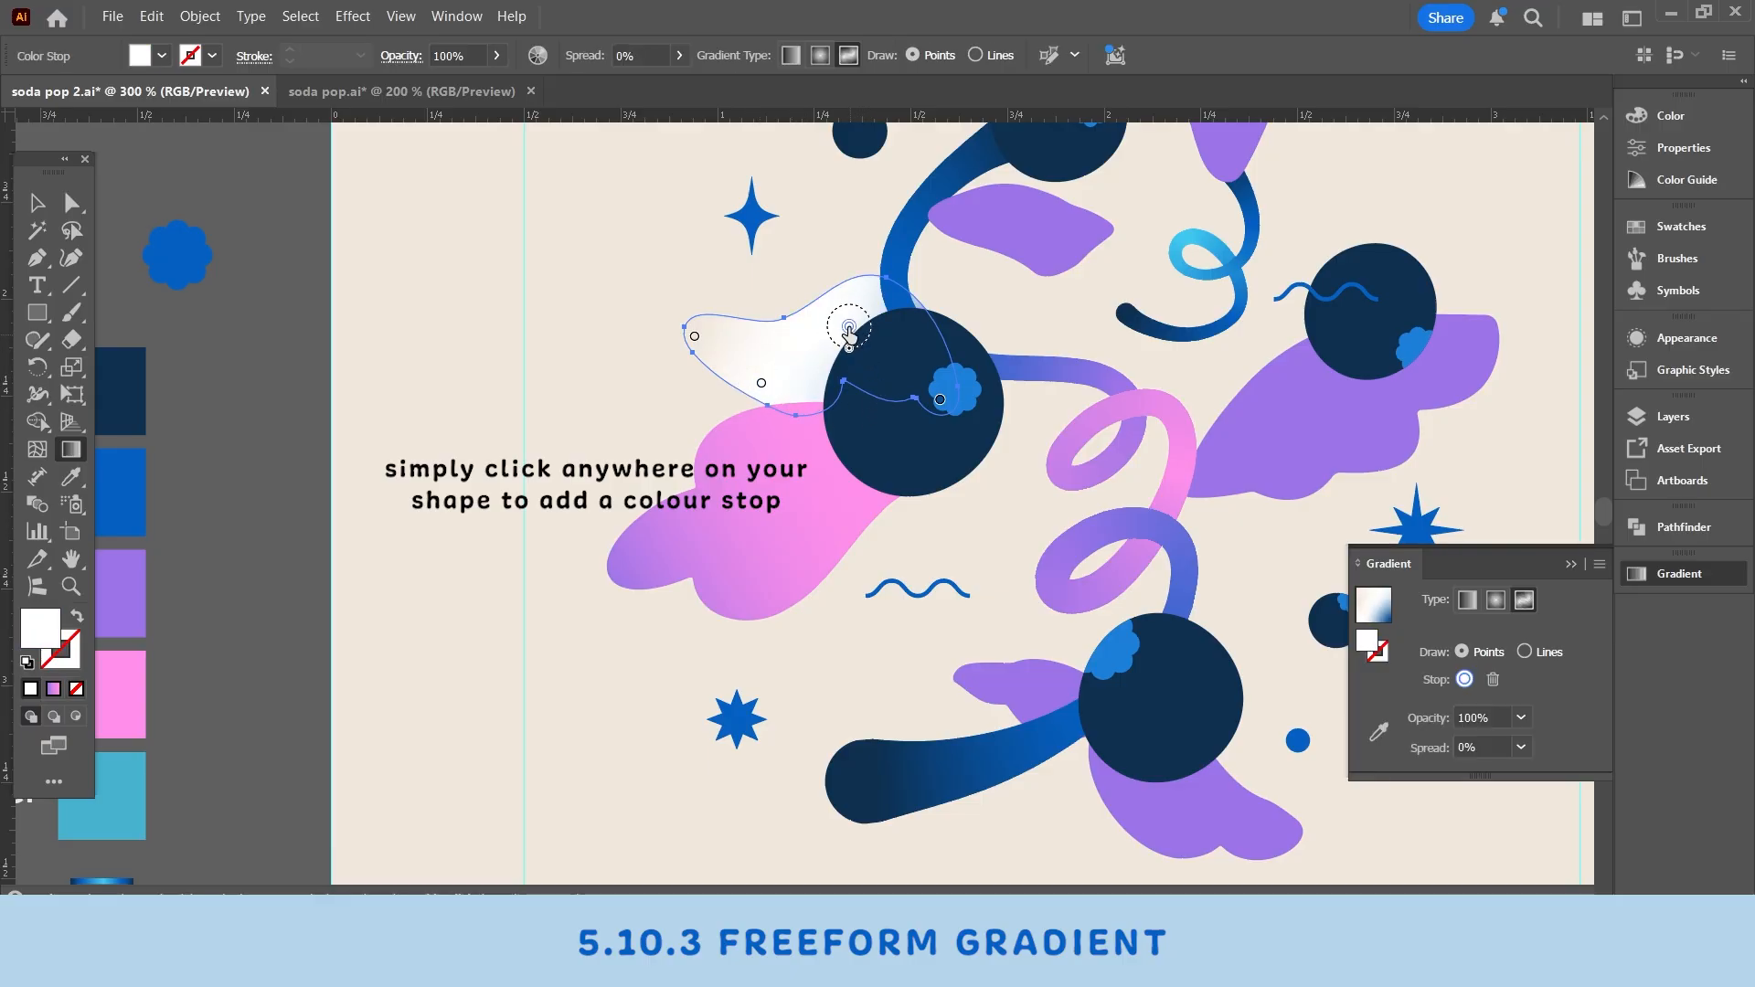
pyautogui.click(849, 354)
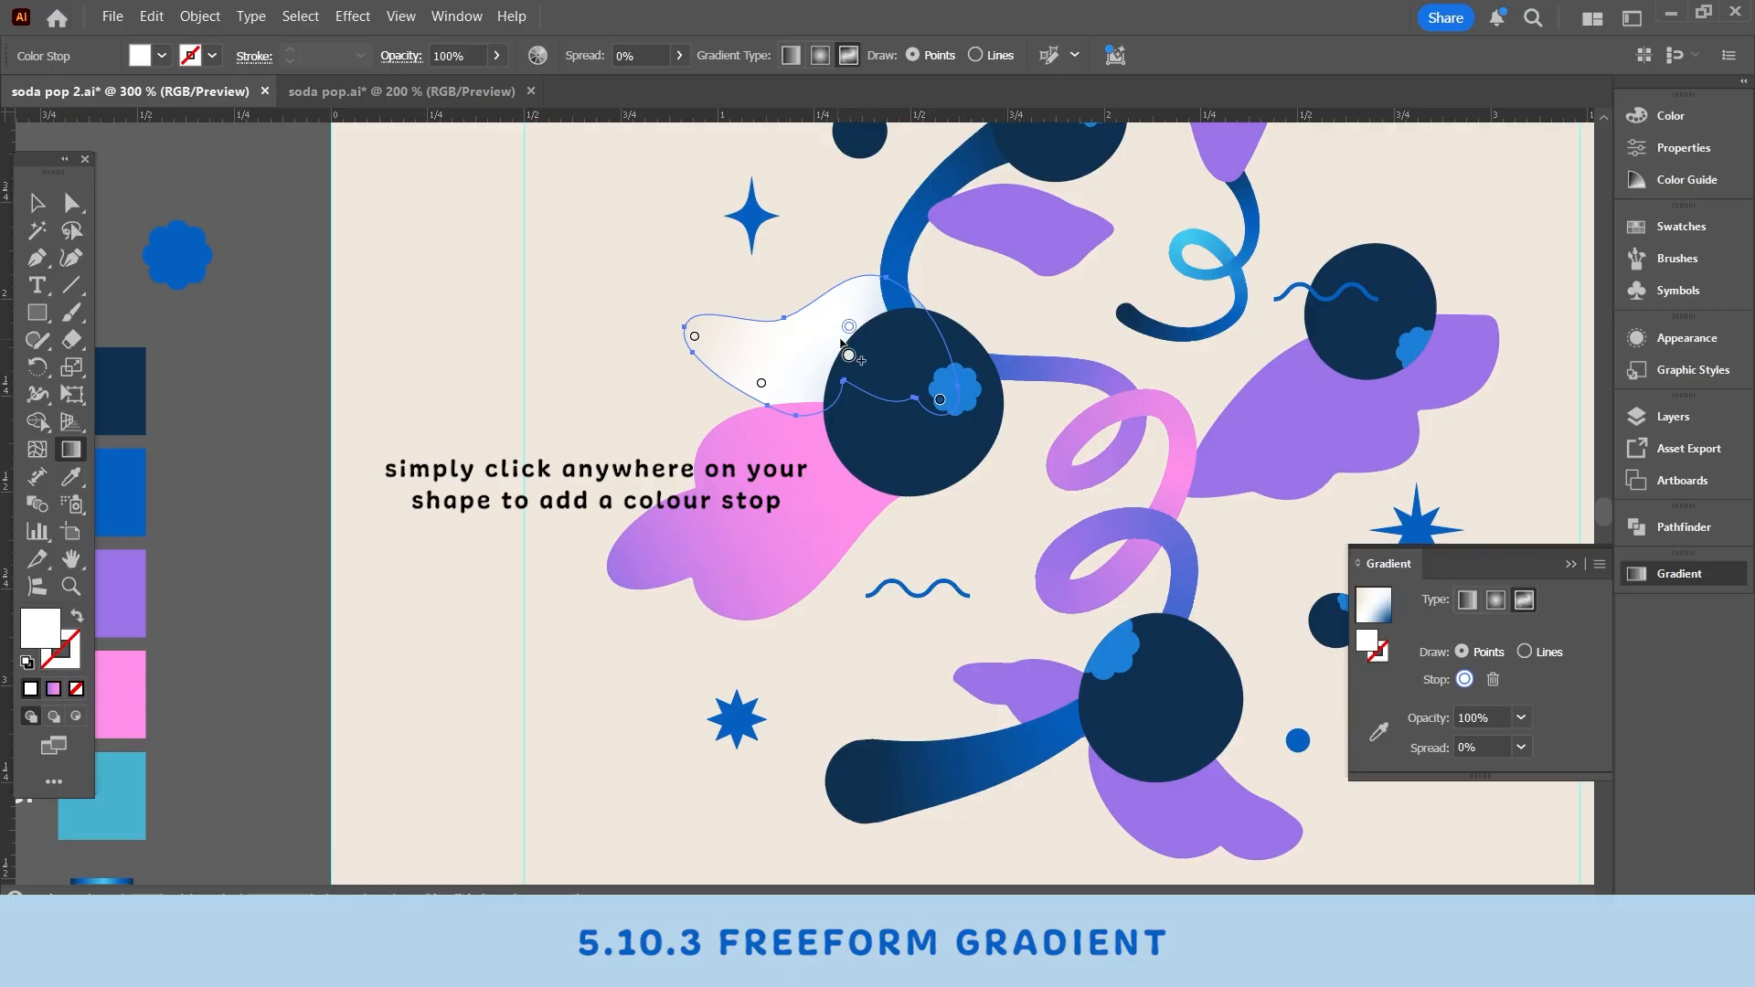
# - Color the freeform points by sampling pink and purple from the surrounding artwork with the eyedropper
pyautogui.click(1387, 741)
pyautogui.click(852, 496)
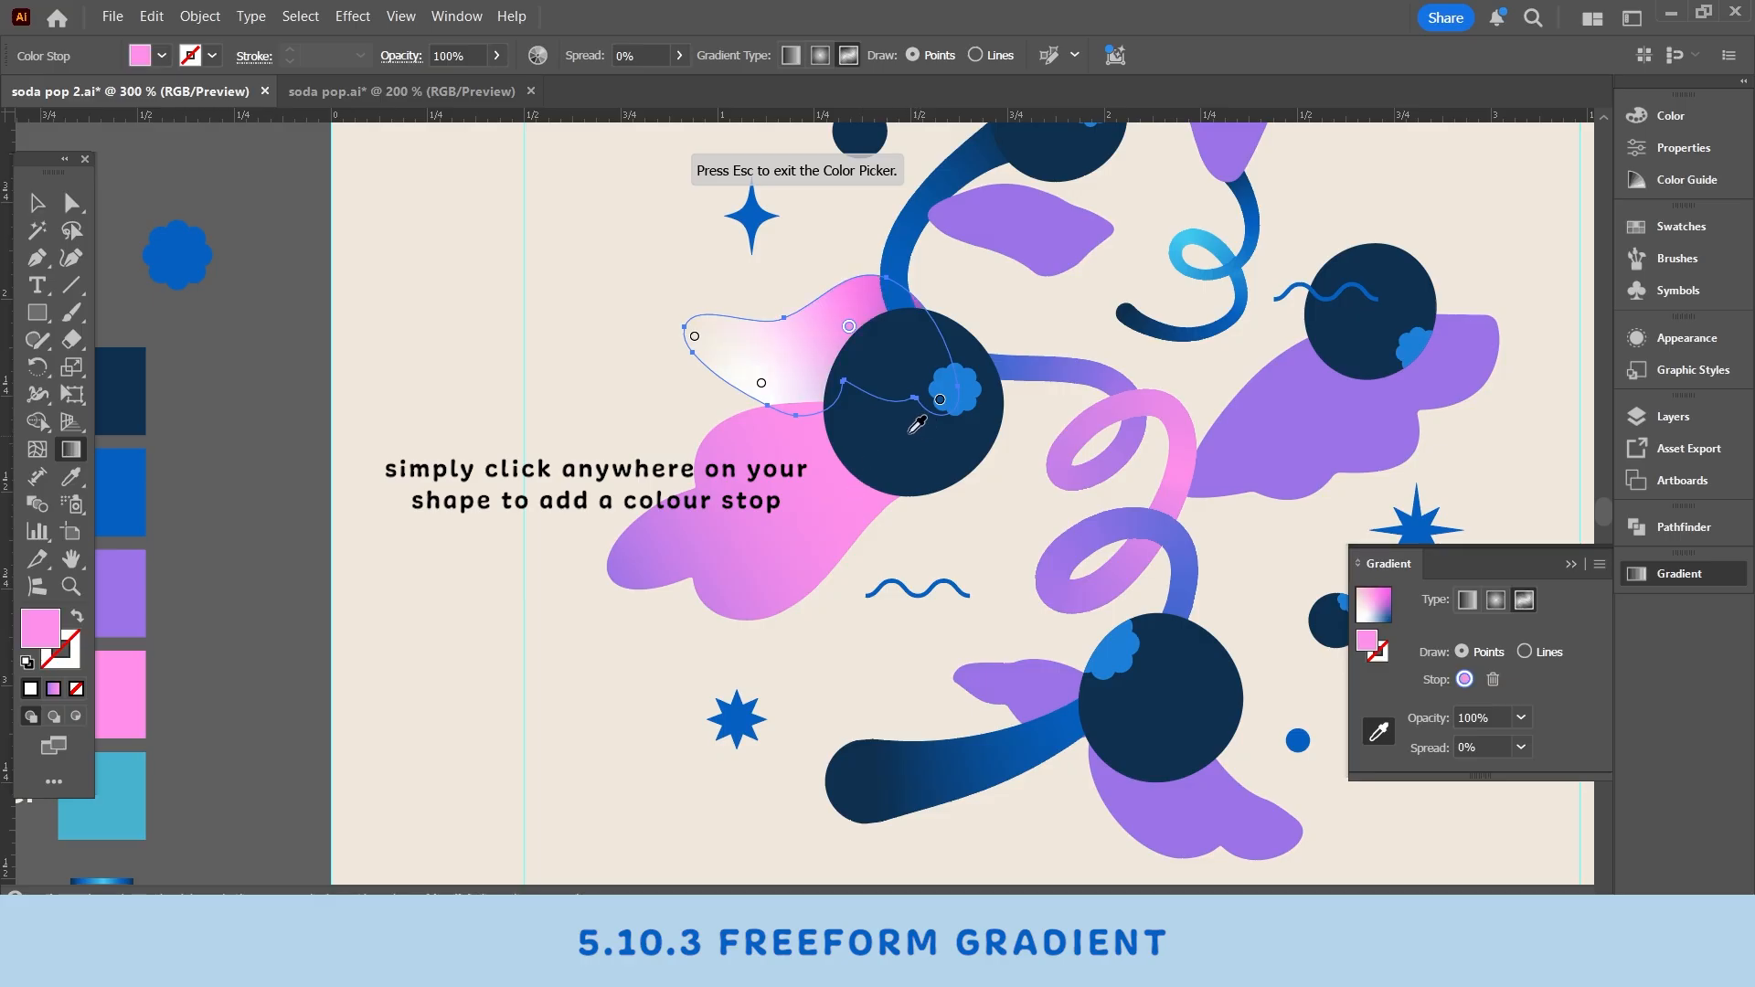
pyautogui.click(764, 387)
pyautogui.click(1052, 217)
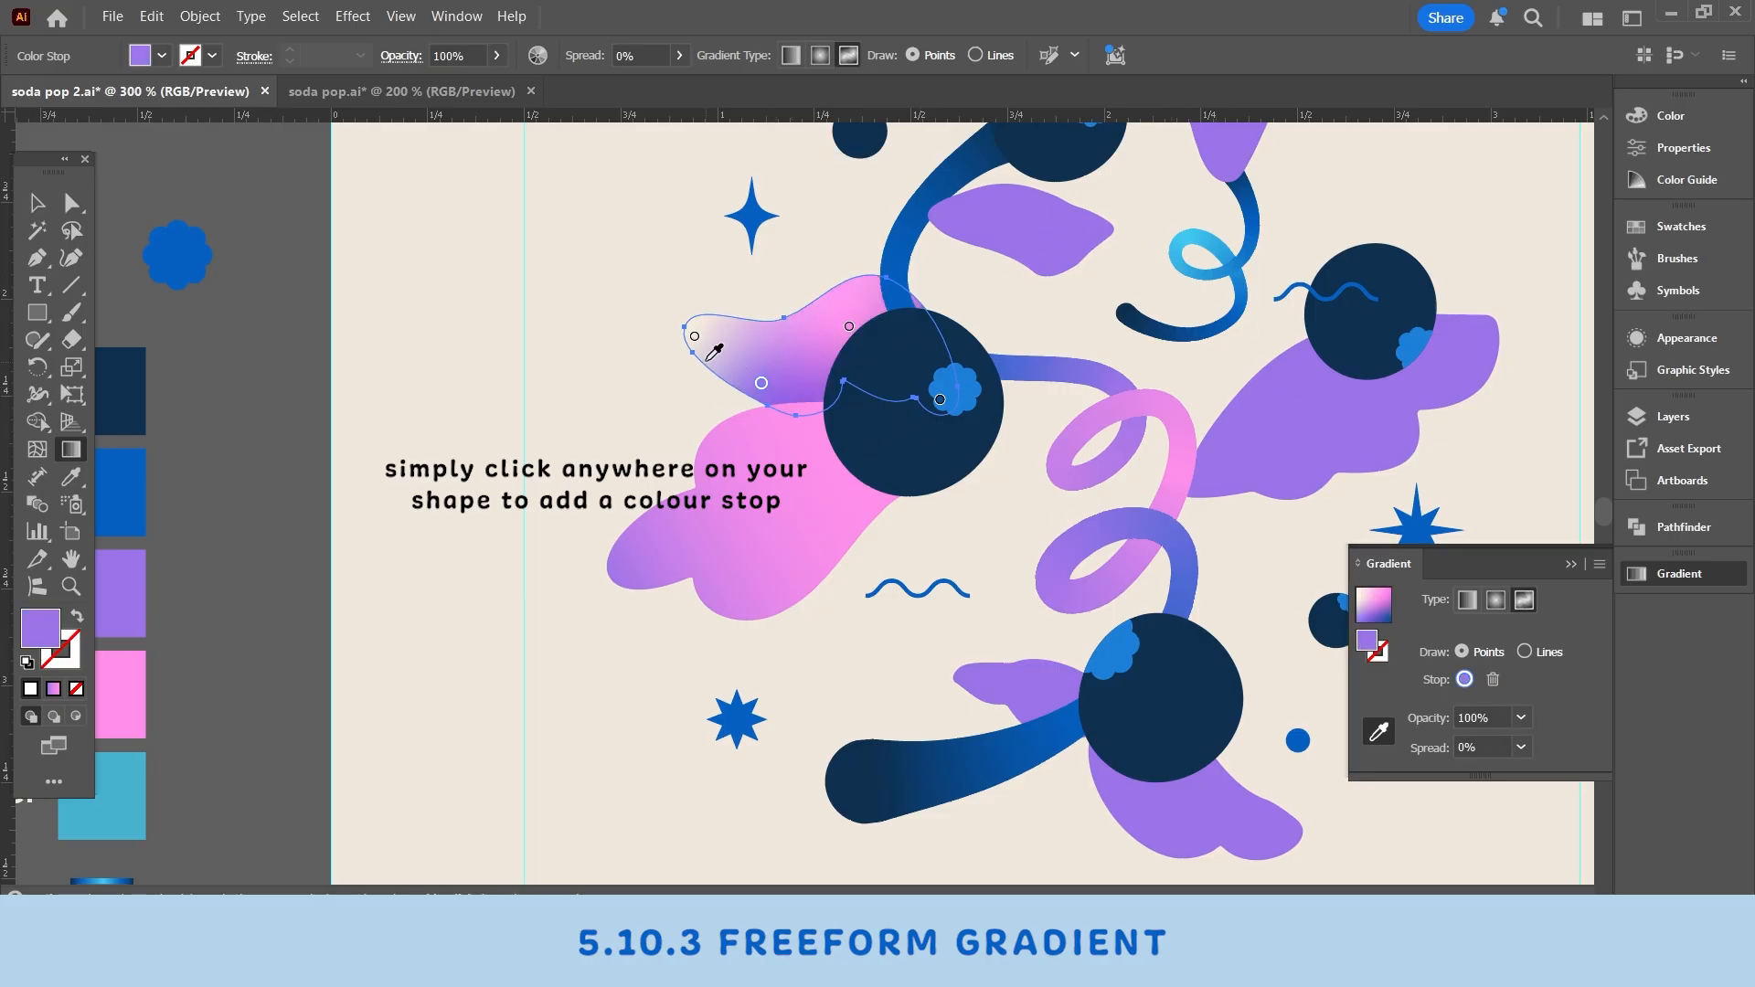
pyautogui.click(695, 337)
pyautogui.click(843, 480)
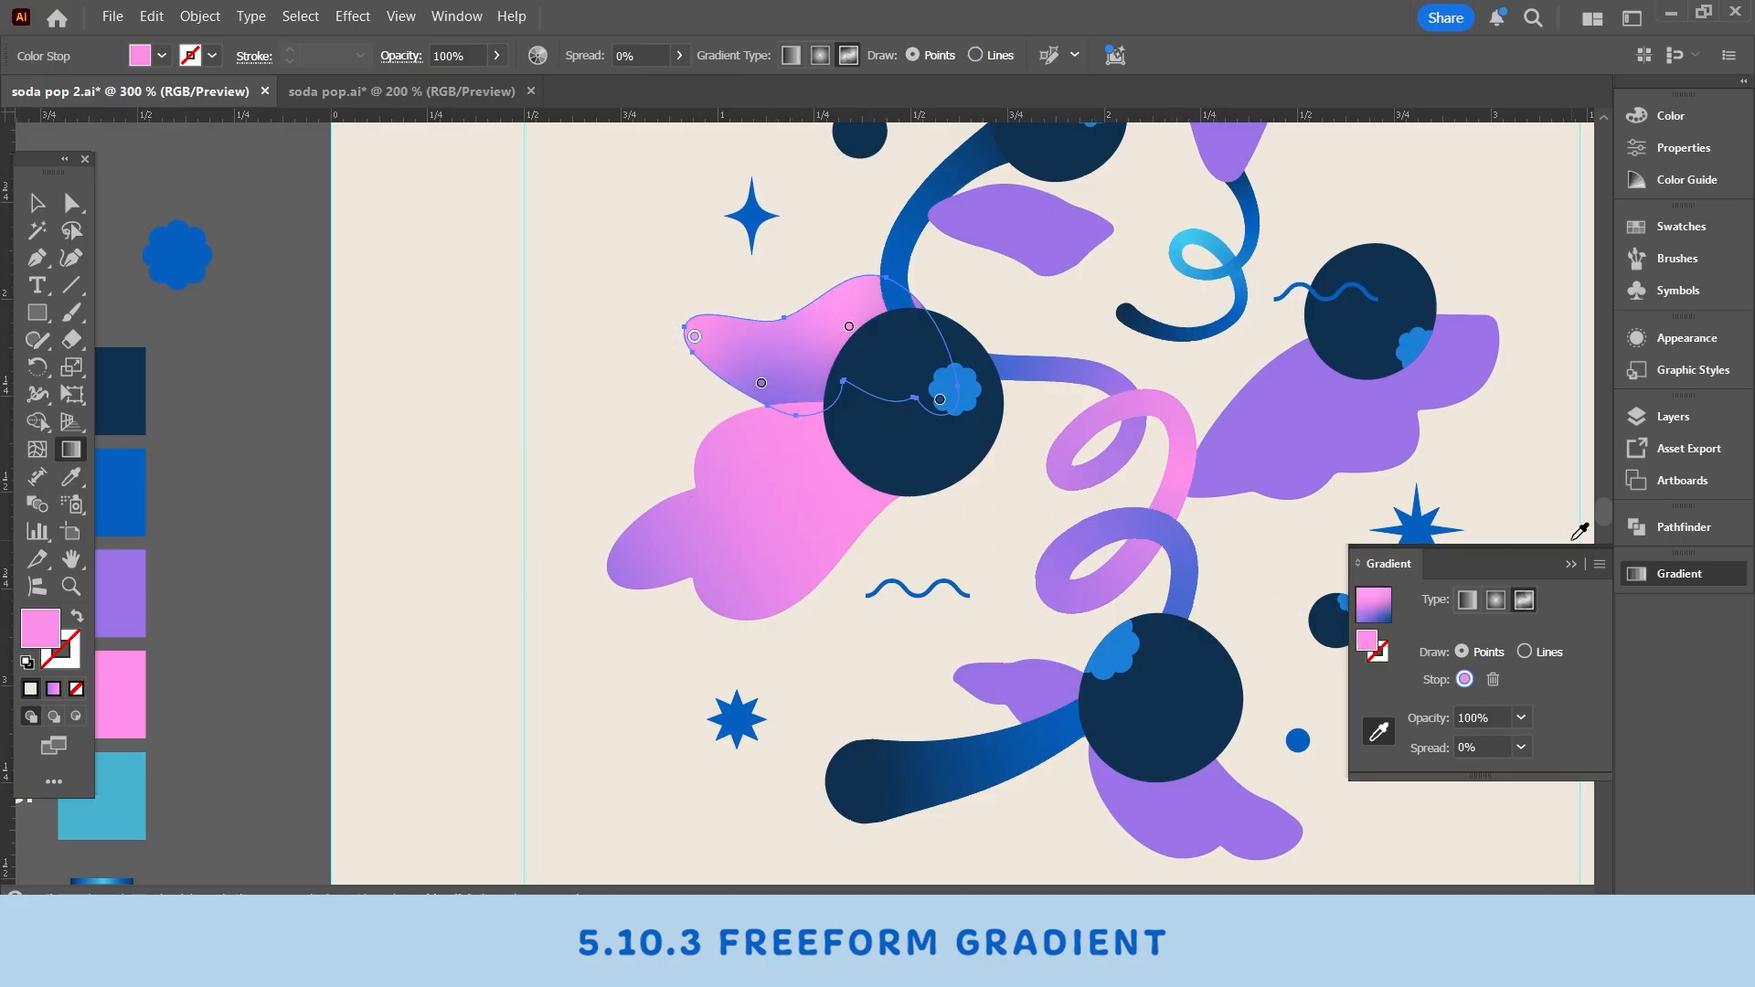
# - Recolor three more freeform points by sampling pink and purple tones from the lower leaf
pyautogui.click(940, 402)
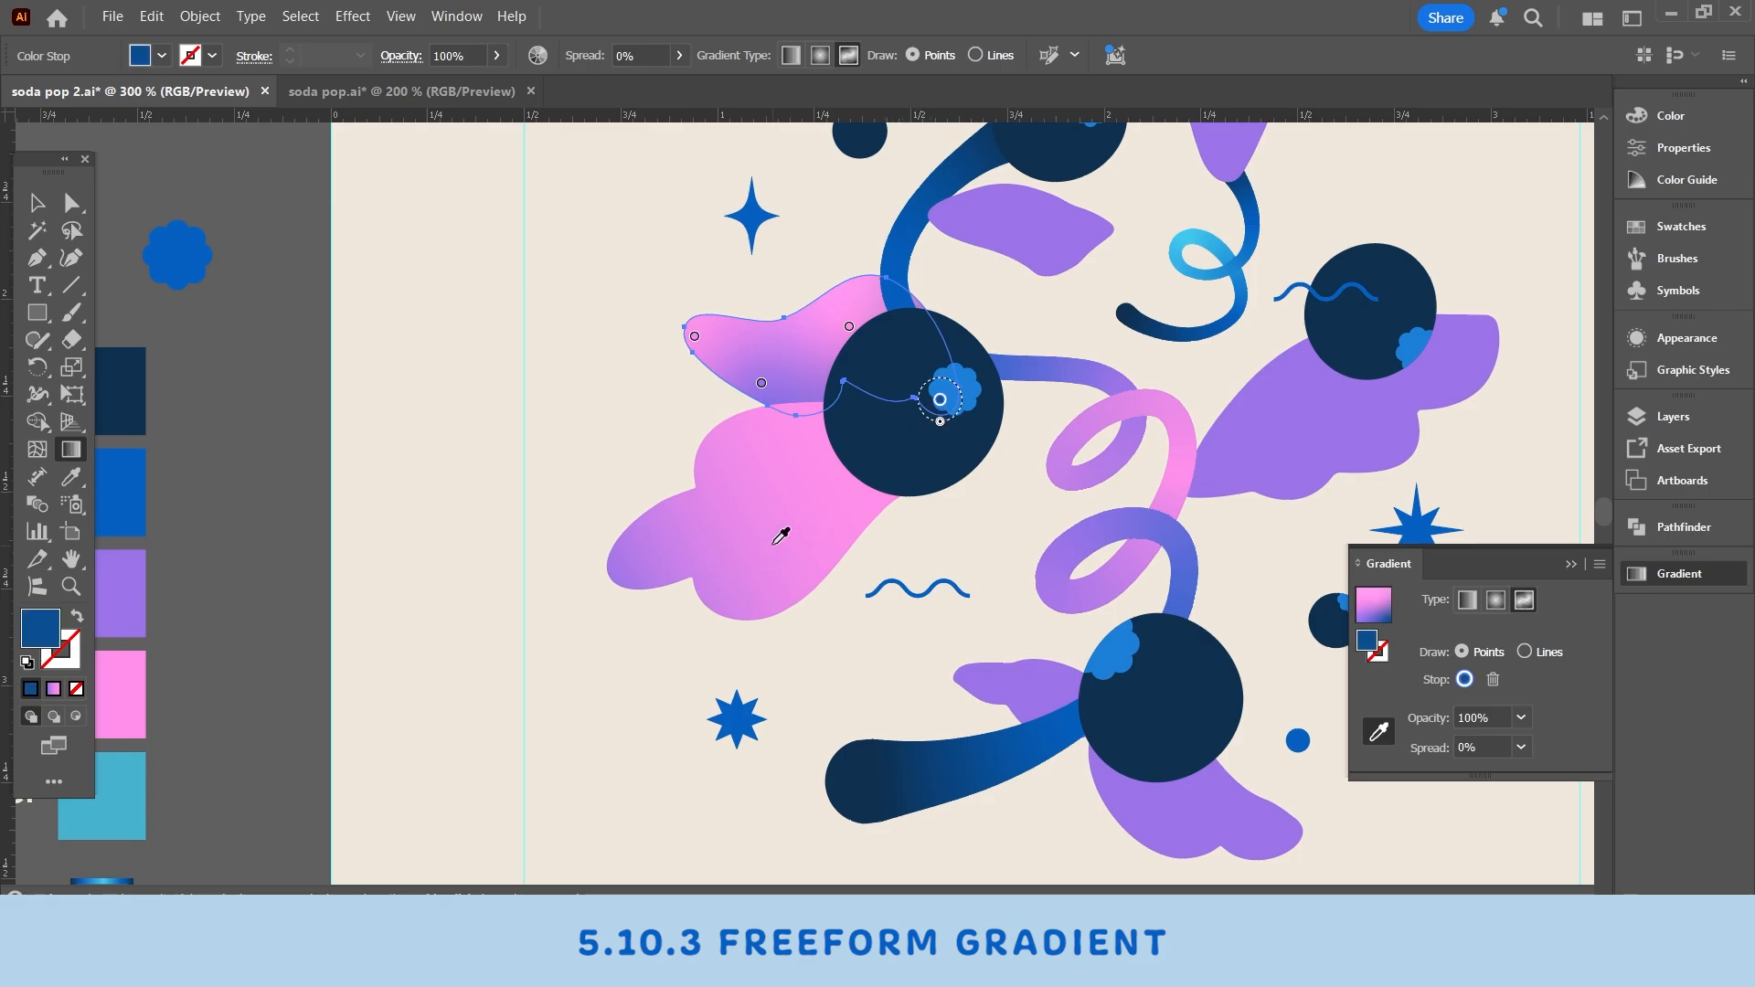
pyautogui.click(734, 539)
pyautogui.click(695, 336)
pyautogui.click(814, 462)
pyautogui.click(940, 401)
pyautogui.click(699, 534)
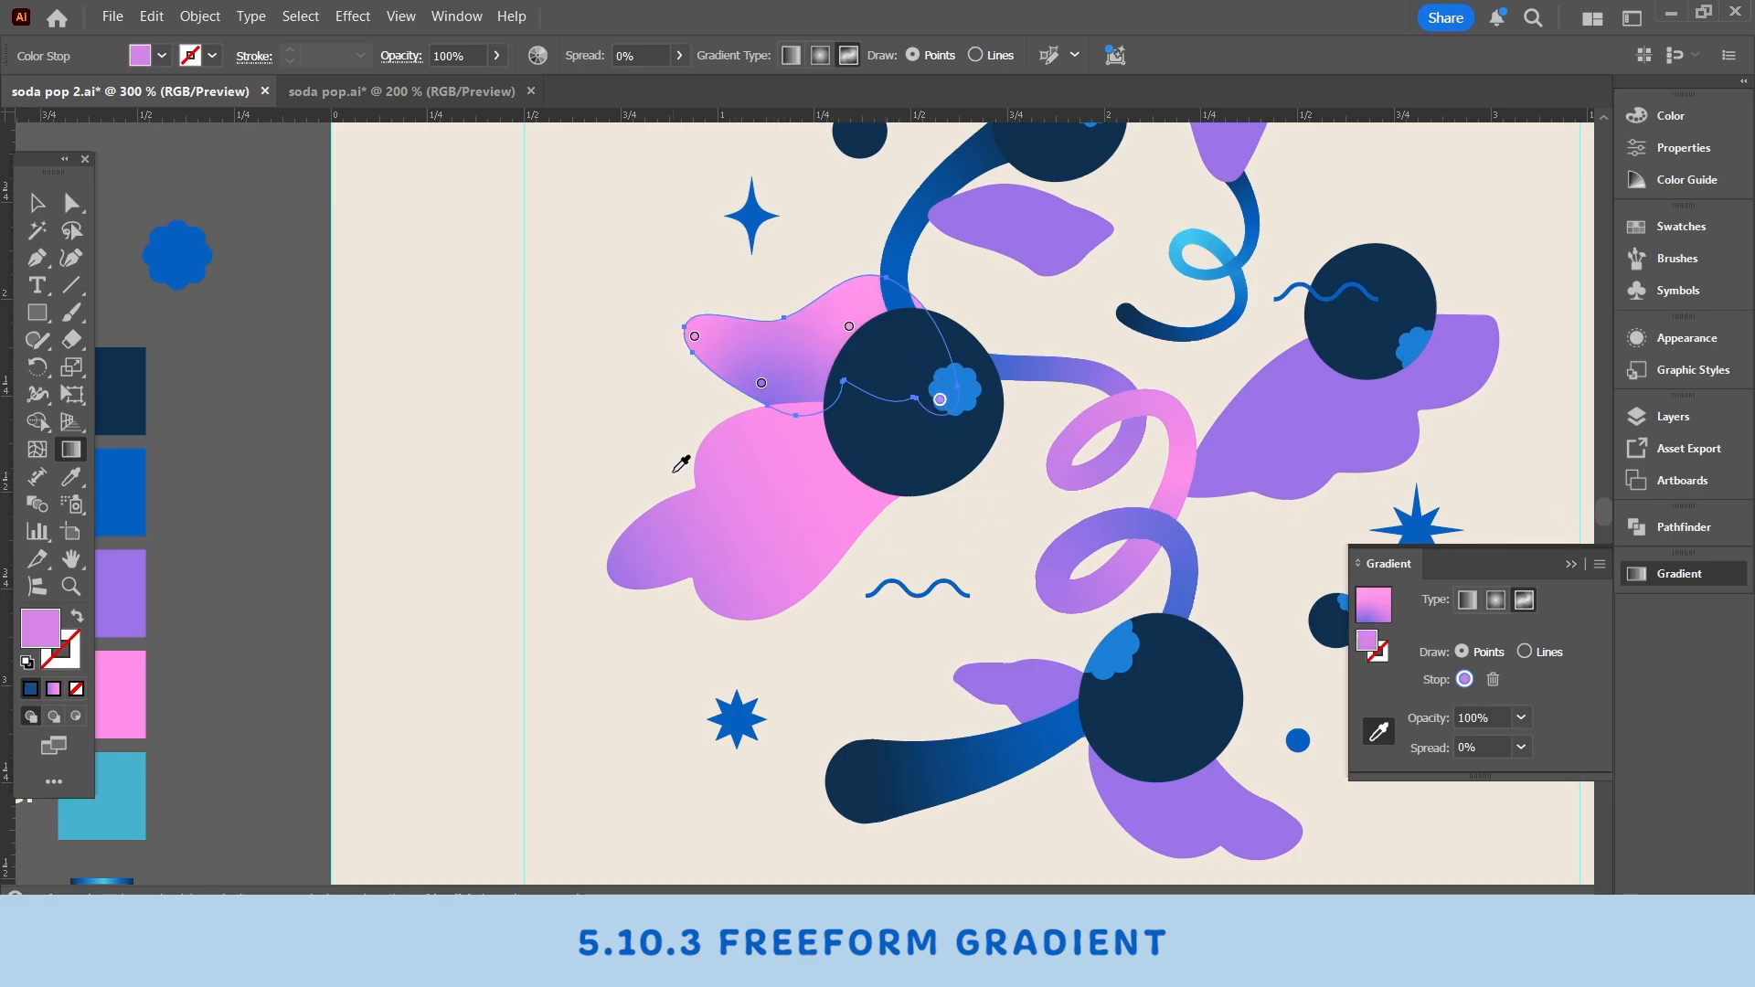
# - Reposition the leaf's freeform color points and recolor the top point purple
pyautogui.moveTo(849, 327); pyautogui.dragTo(865, 304)
pyautogui.moveTo(761, 383); pyautogui.dragTo(803, 419)
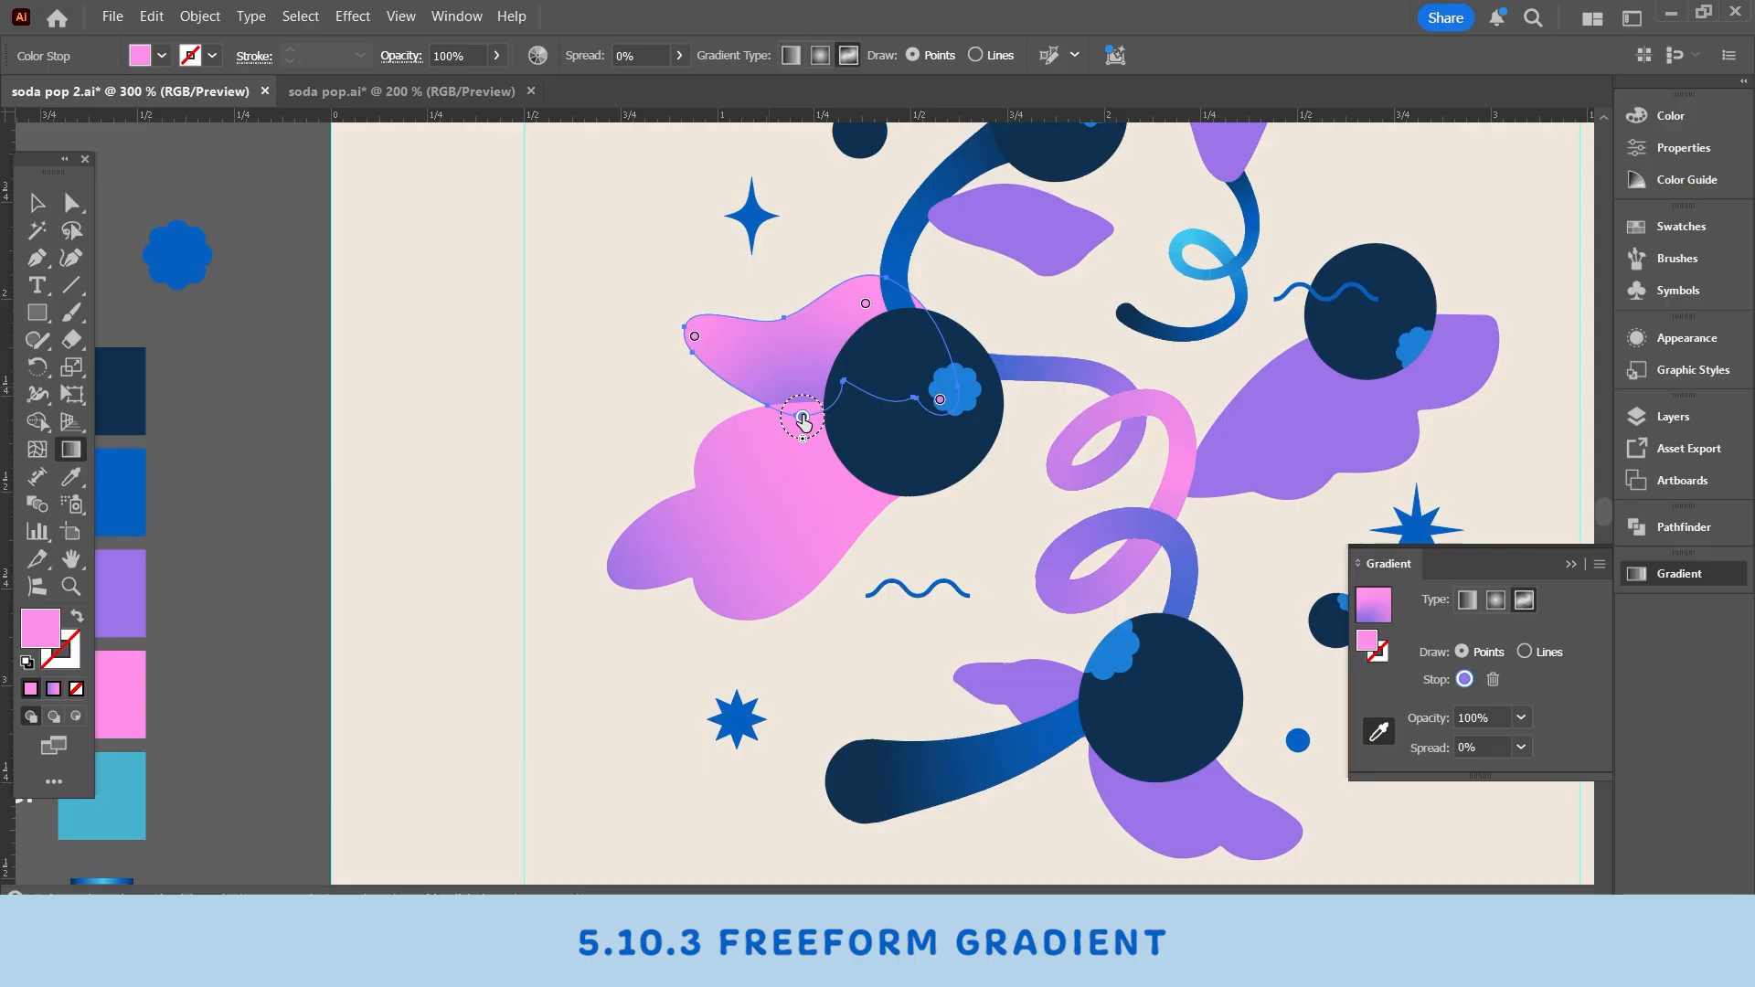
pyautogui.click(866, 304)
pyautogui.moveTo(866, 304); pyautogui.dragTo(834, 316)
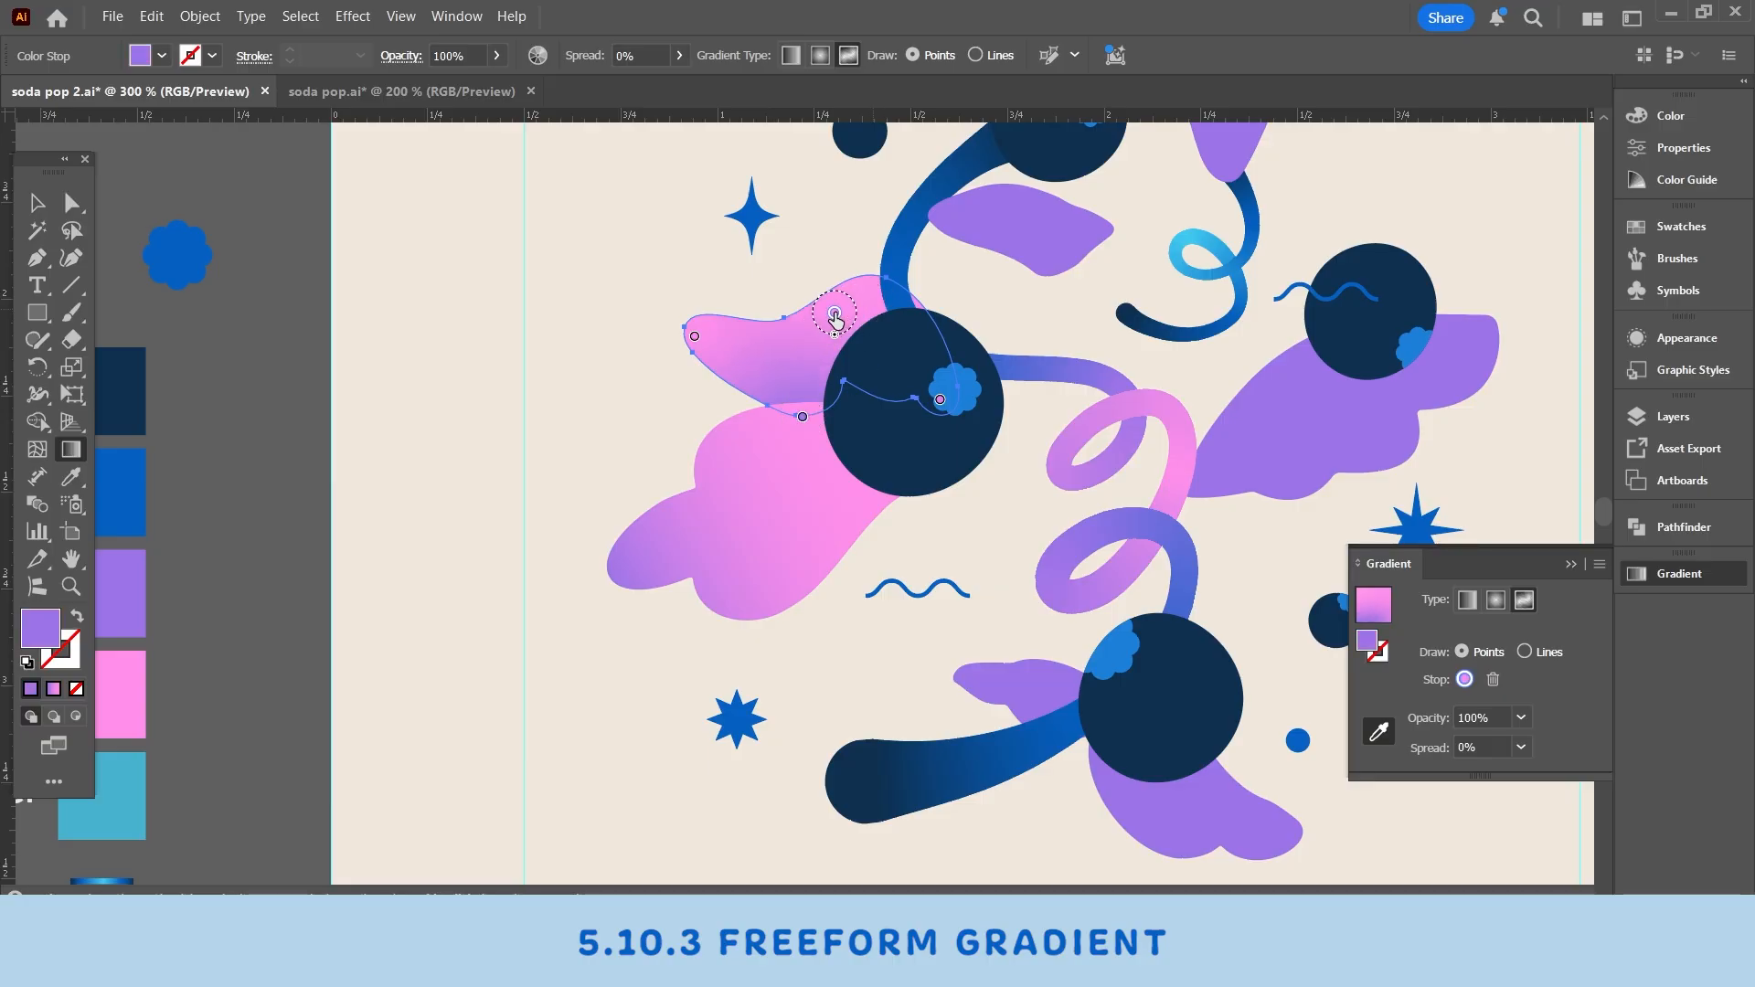
pyautogui.click(750, 320)
pyautogui.click(37, 203)
pyautogui.click(1017, 325)
pyautogui.moveTo(1023, 379); pyautogui.dragTo(954, 508)
pyautogui.click(933, 343)
pyautogui.click(1136, 223)
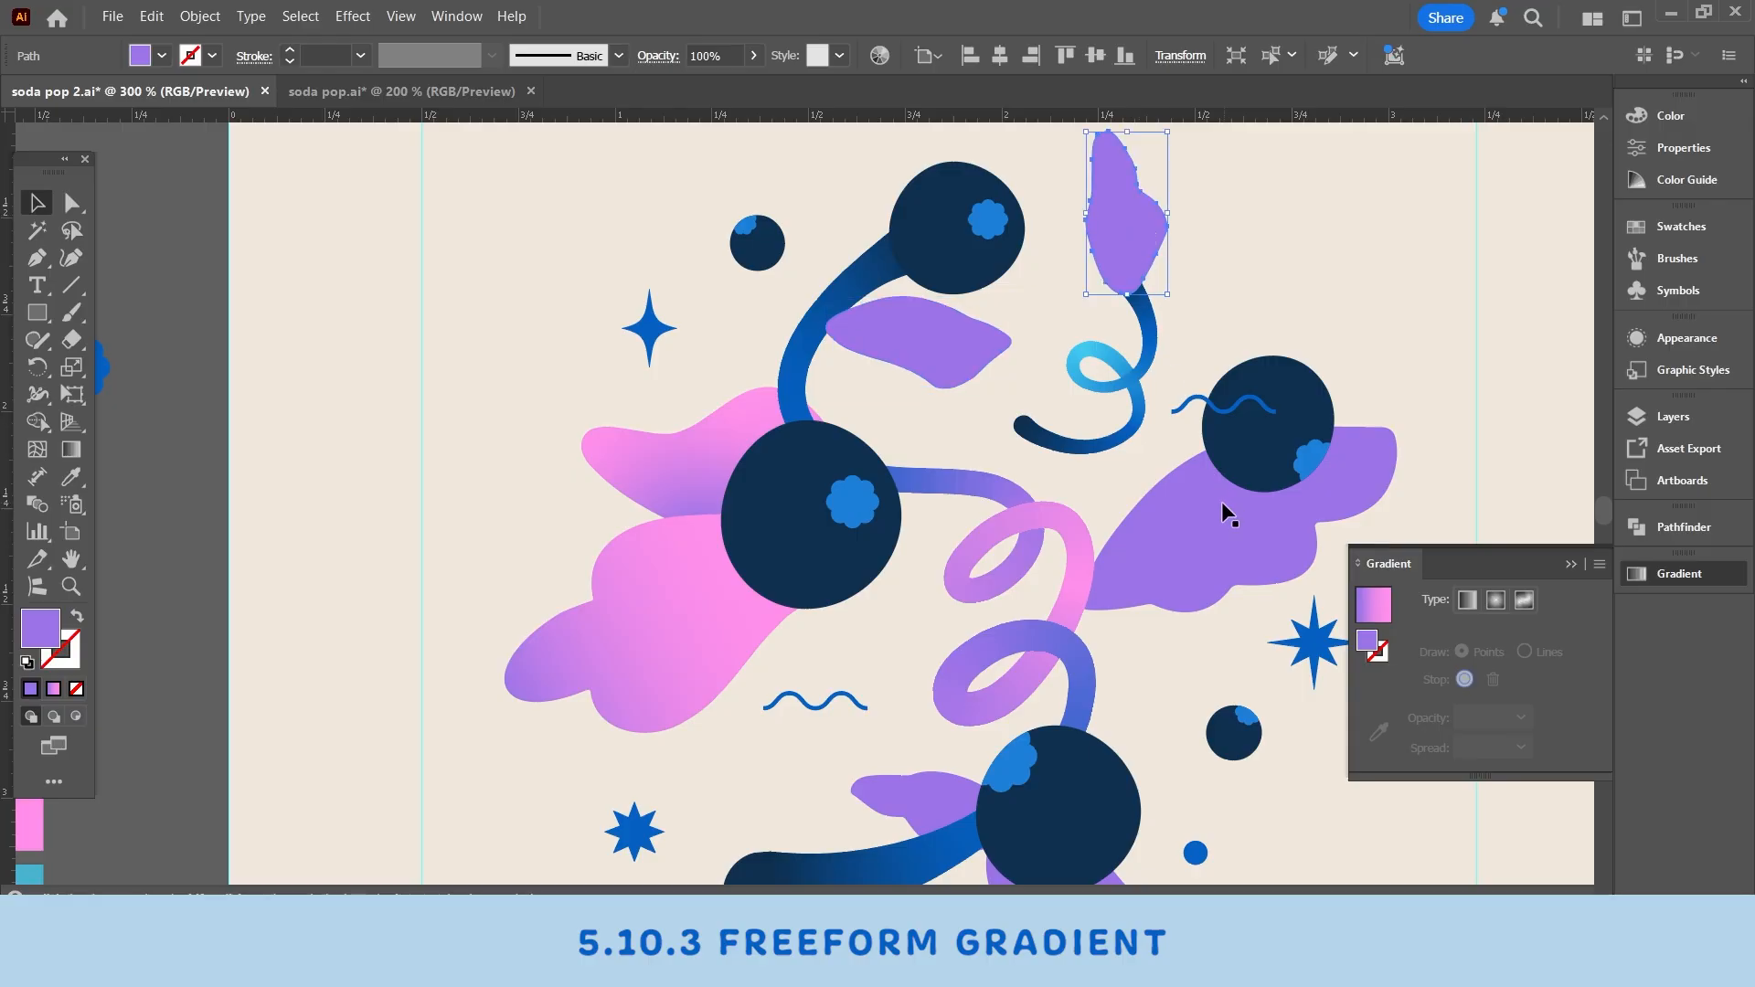
pyautogui.click(1221, 505)
pyautogui.scroll(-1, 1121, 588)
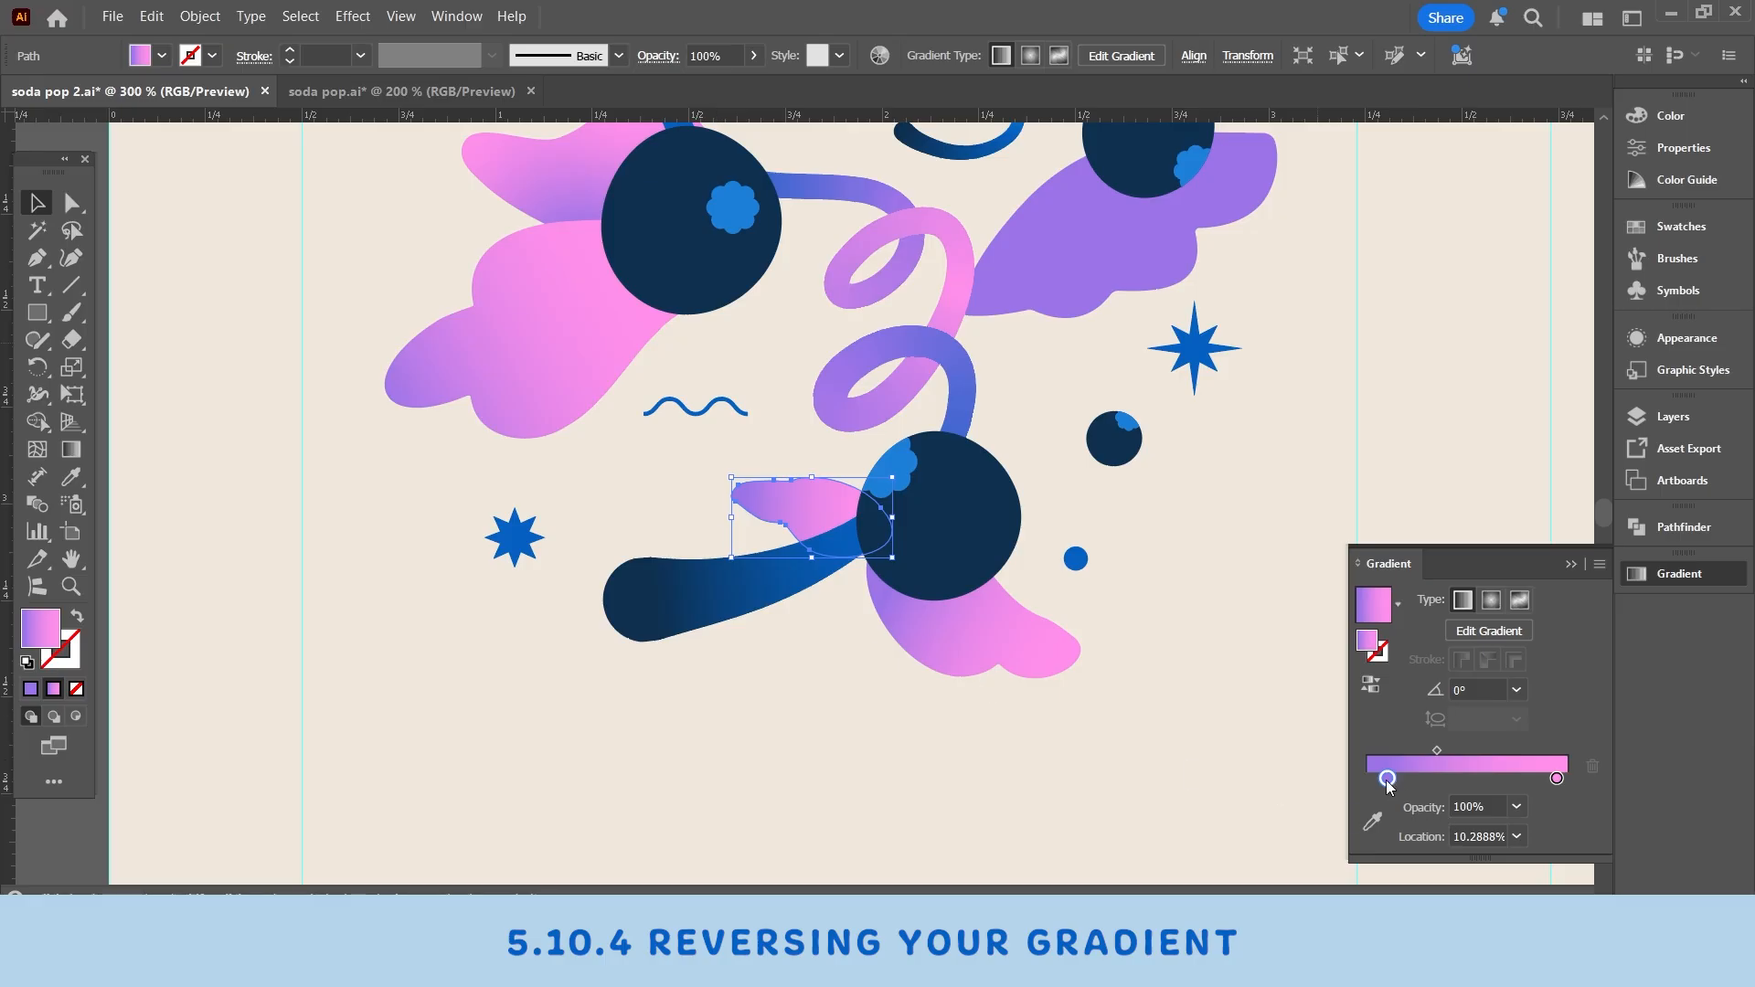
# - Swap the lower leaf's gradient stops by dragging pink to the start and purple to the end
pyautogui.moveTo(1387, 784); pyautogui.dragTo(1531, 783)
pyautogui.click(1556, 780)
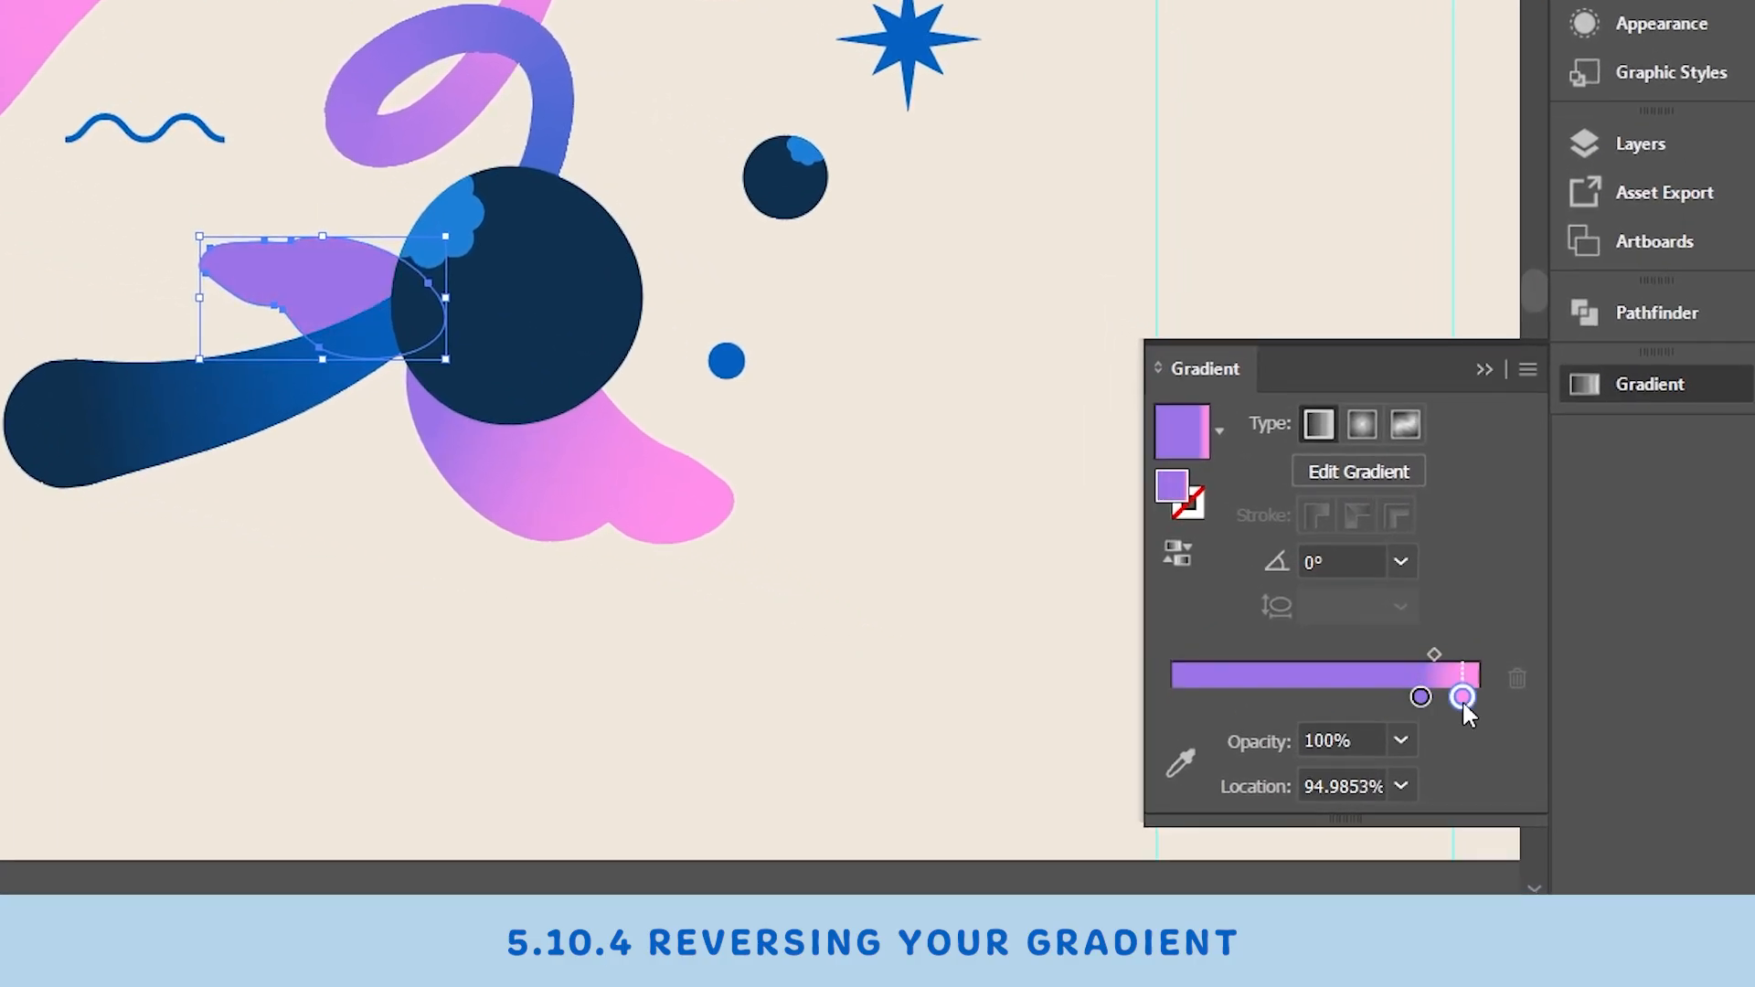
pyautogui.moveTo(1462, 696); pyautogui.dragTo(1172, 696)
pyautogui.moveTo(1420, 698); pyautogui.dragTo(1471, 698)
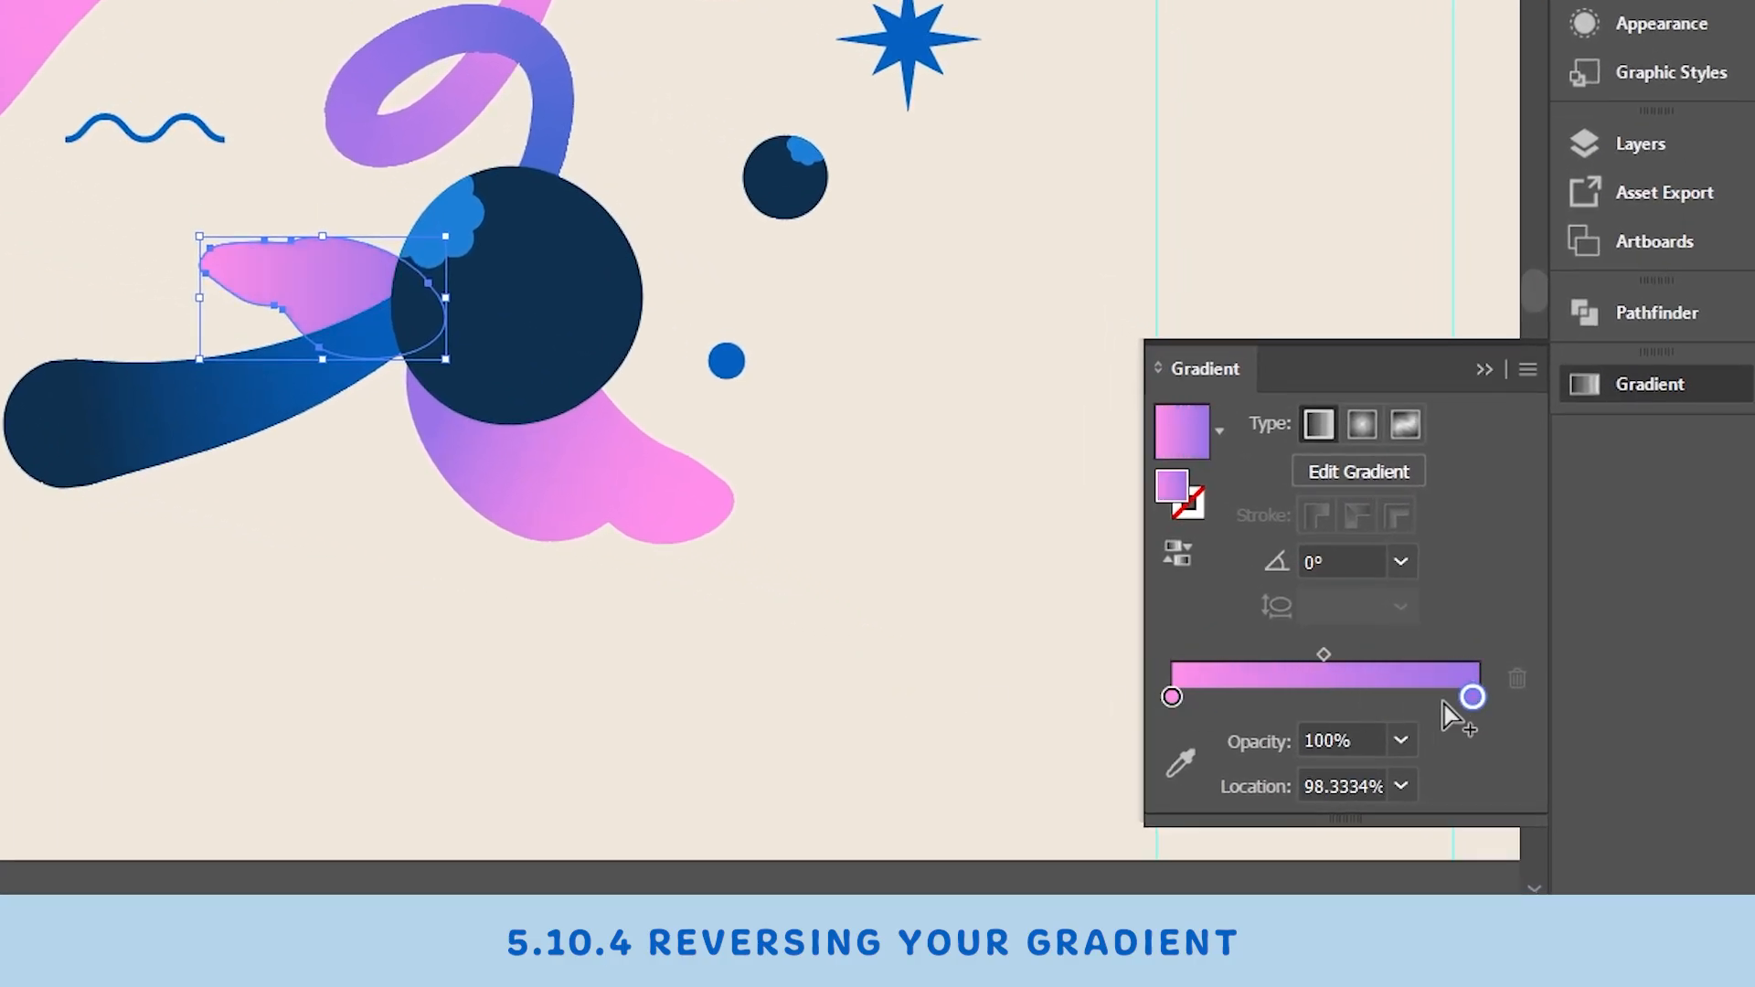
# - Nudge the pink stop to about 7% location and apply Reverse Gradient to the leaf
pyautogui.click(1172, 697)
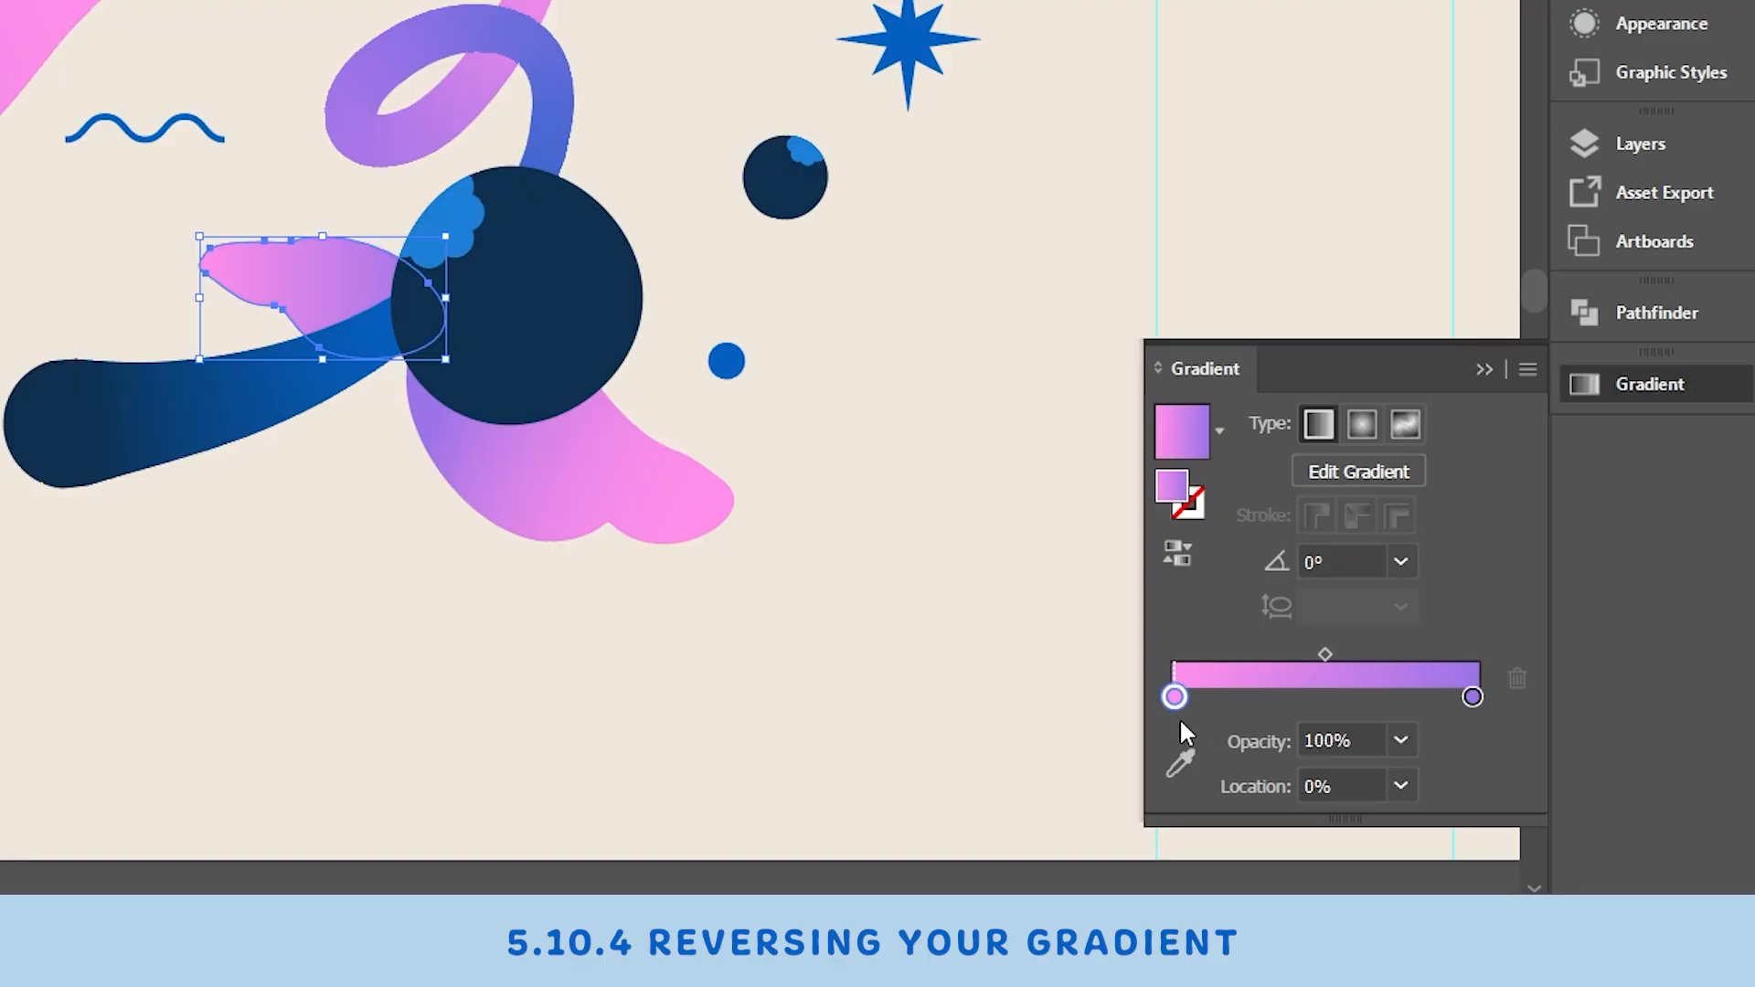
pyautogui.moveTo(1174, 699); pyautogui.dragTo(1193, 697)
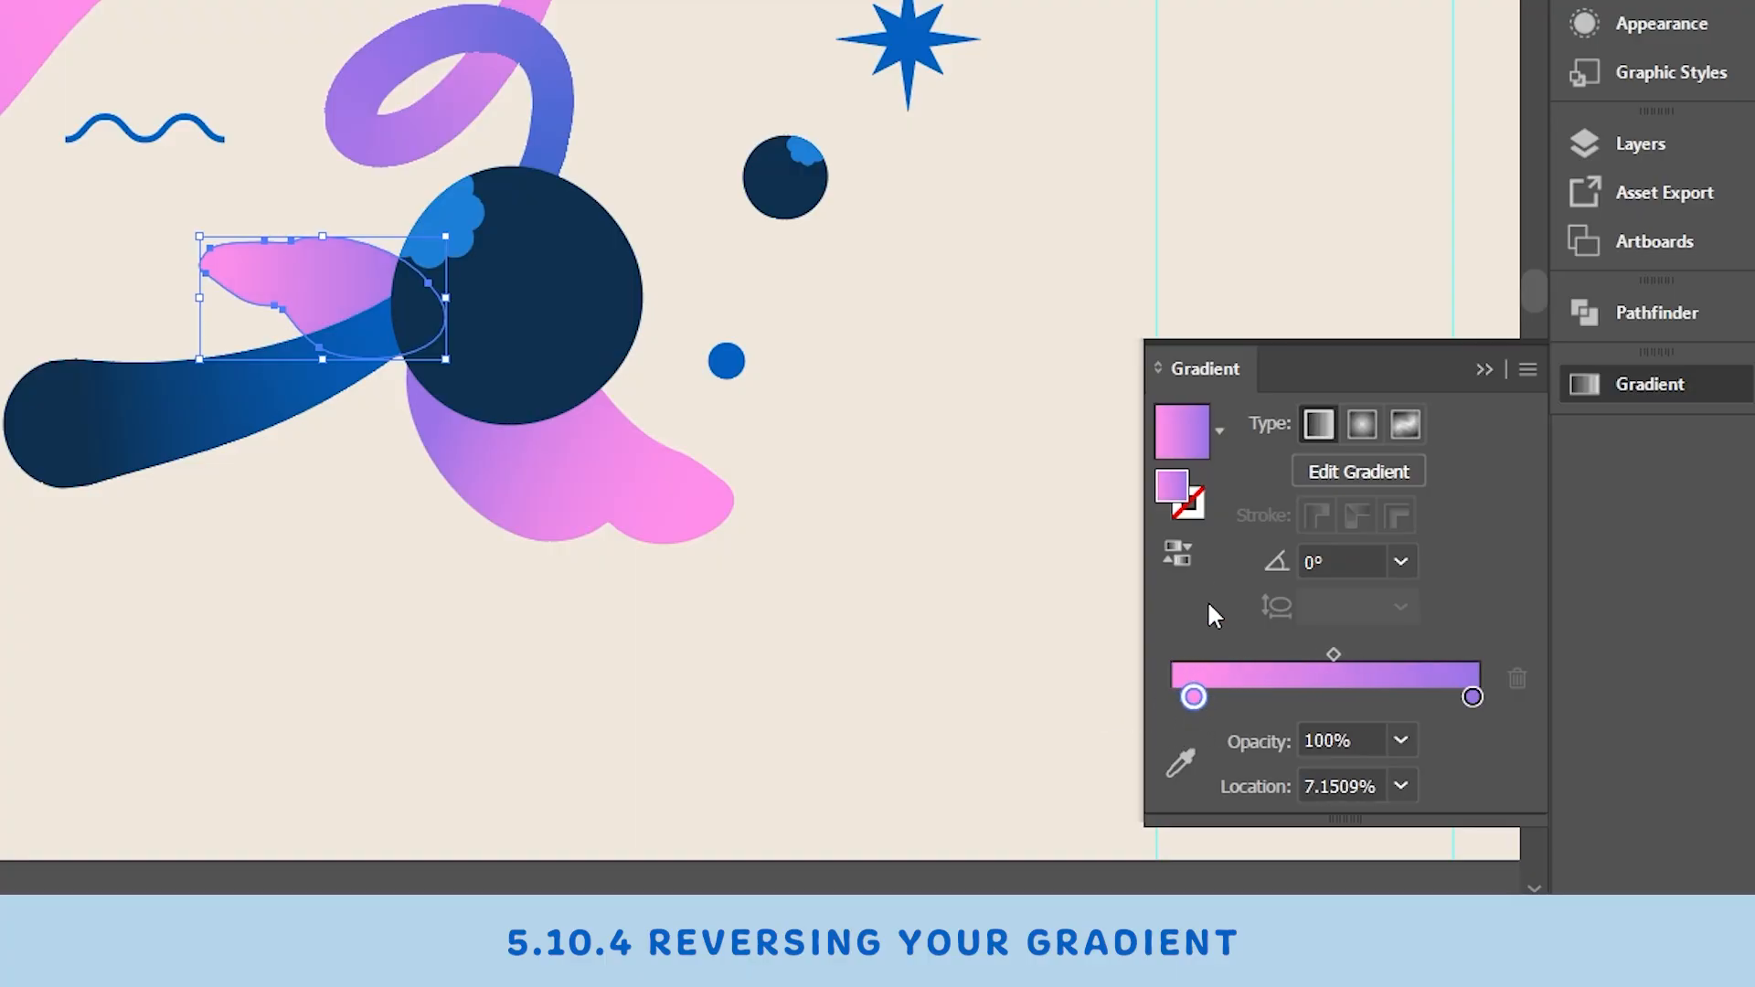
pyautogui.click(1176, 554)
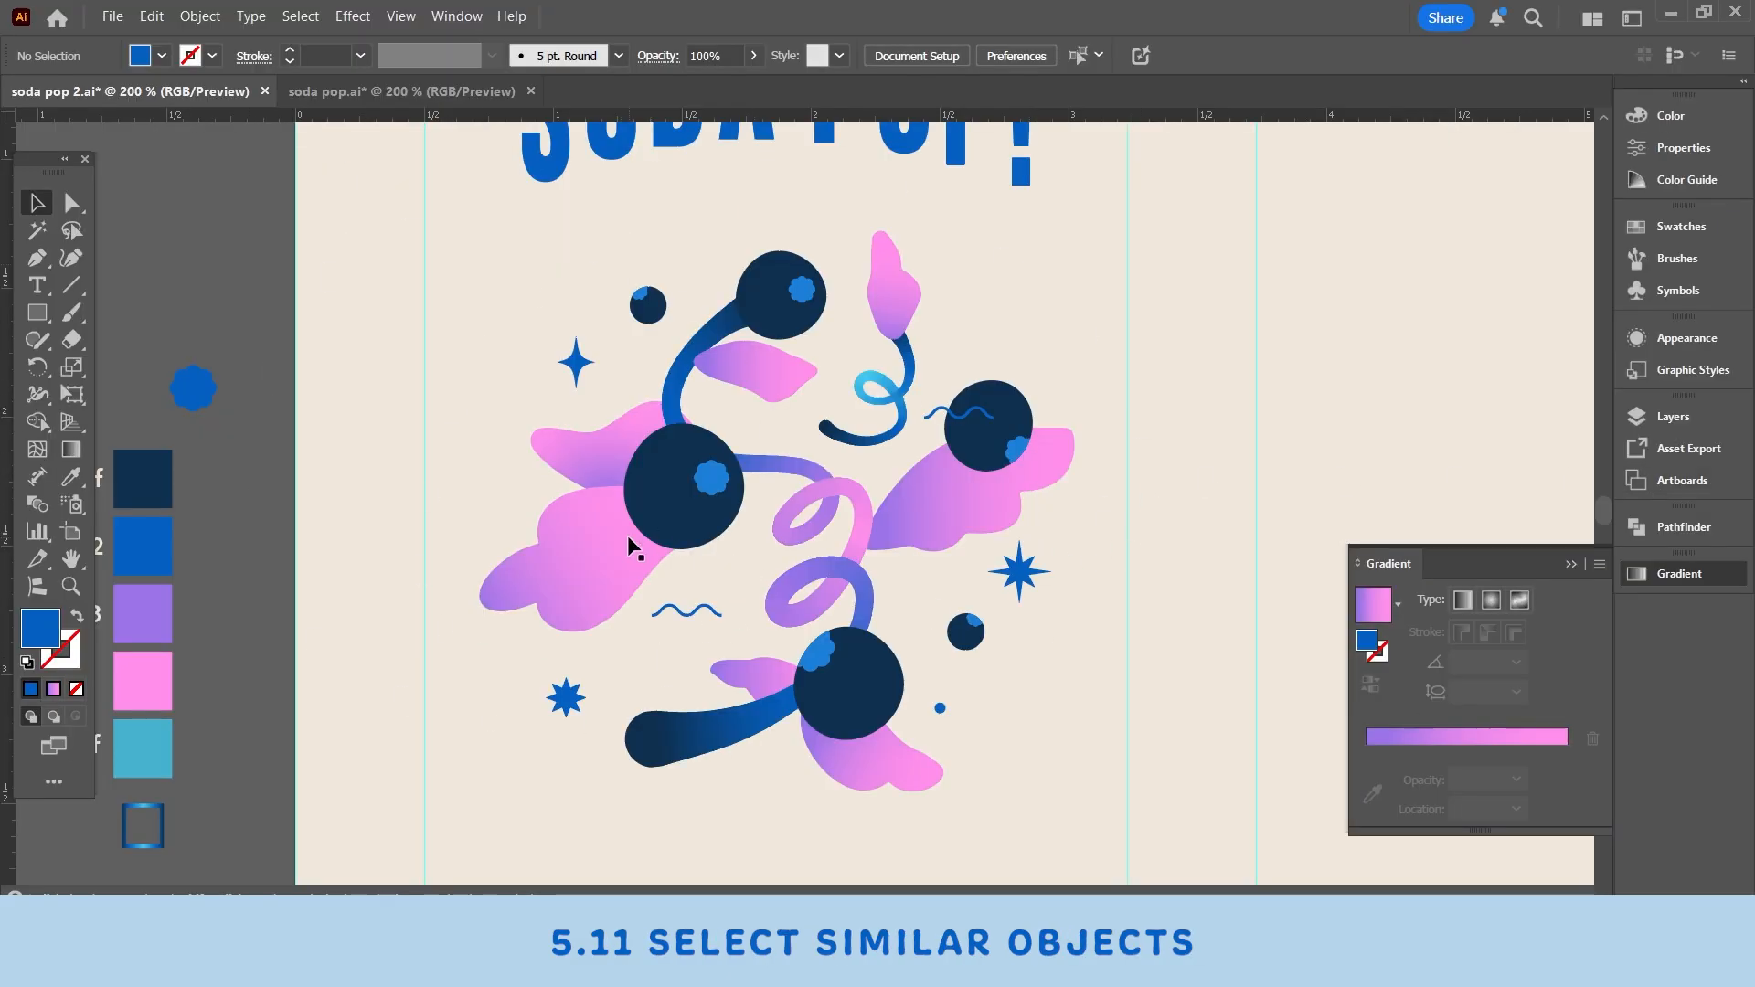
# - Select individual stars and flower shapes in the artwork one at a time
pyautogui.click(711, 478)
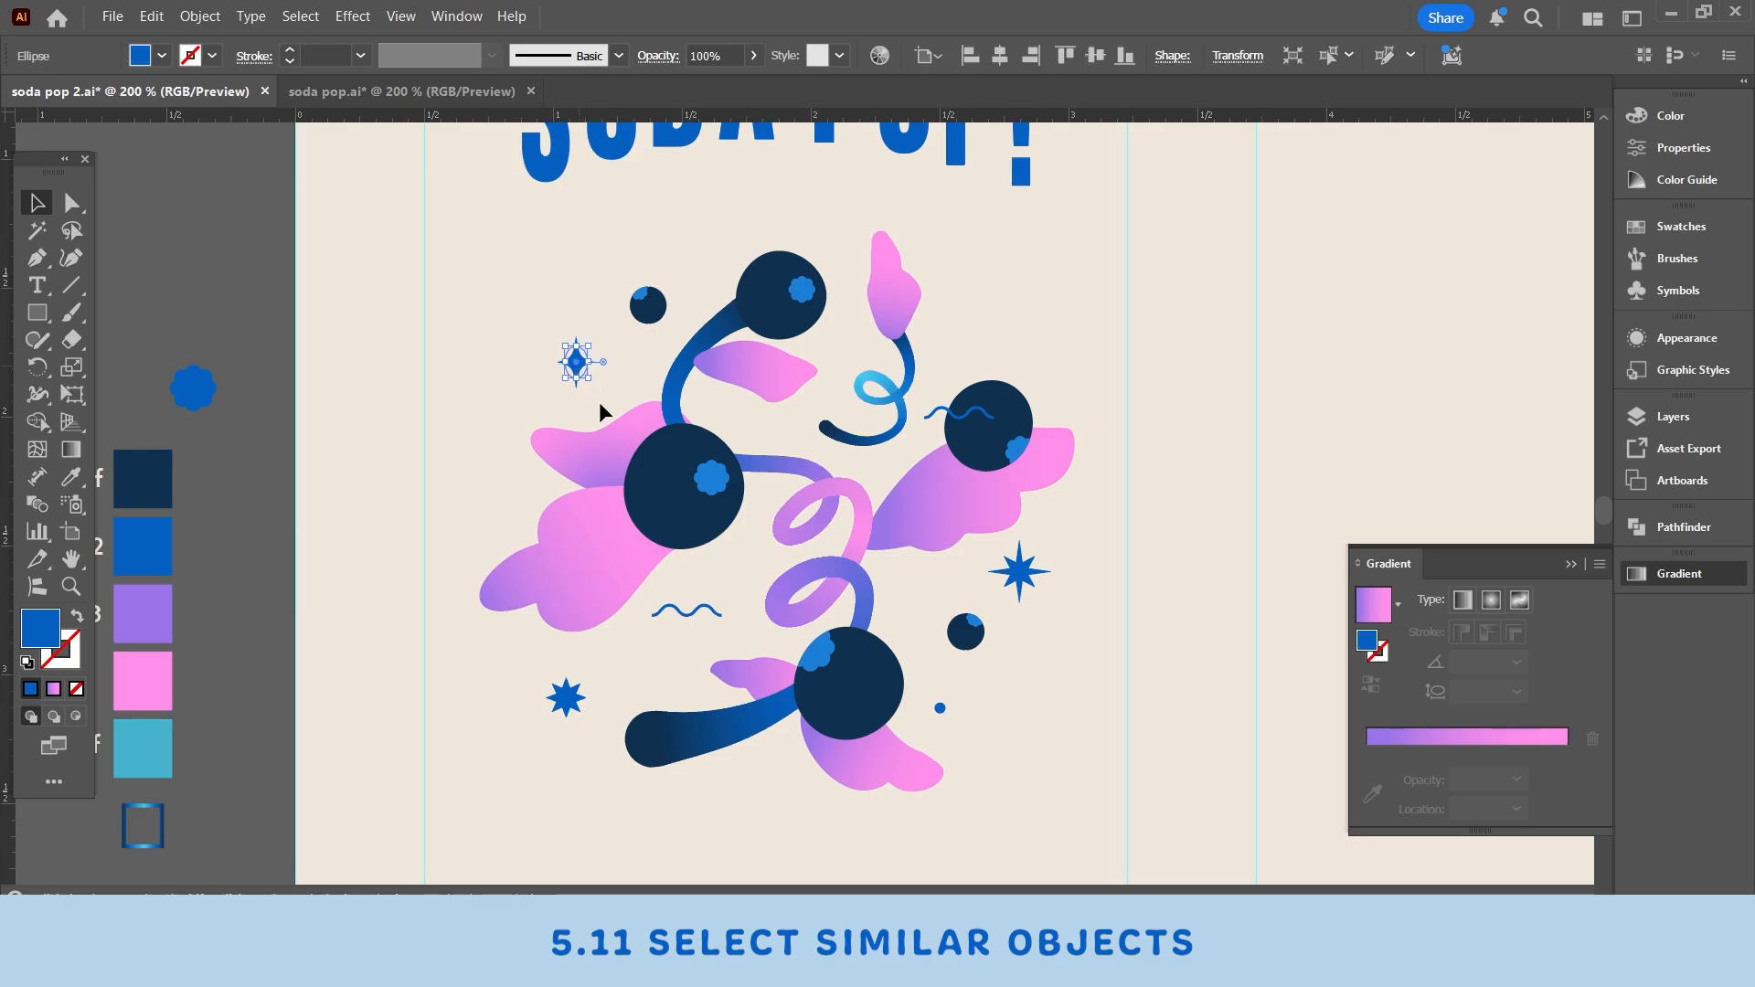
pyautogui.click(567, 699)
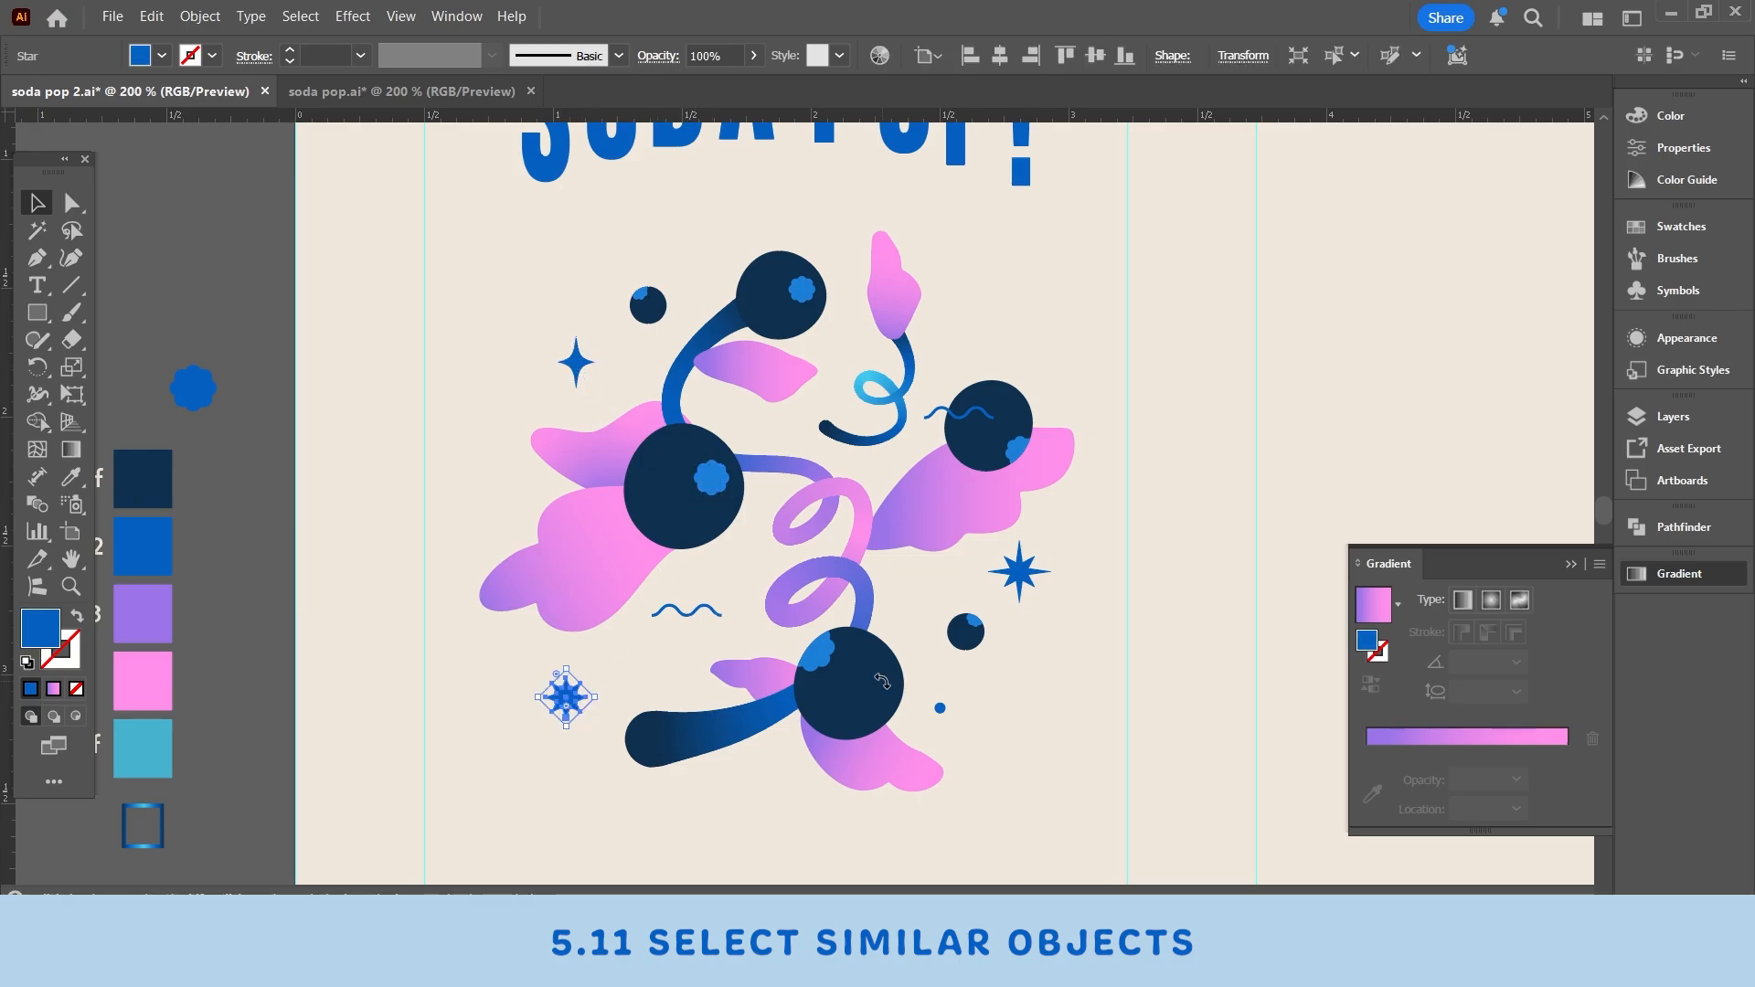
pyautogui.click(812, 662)
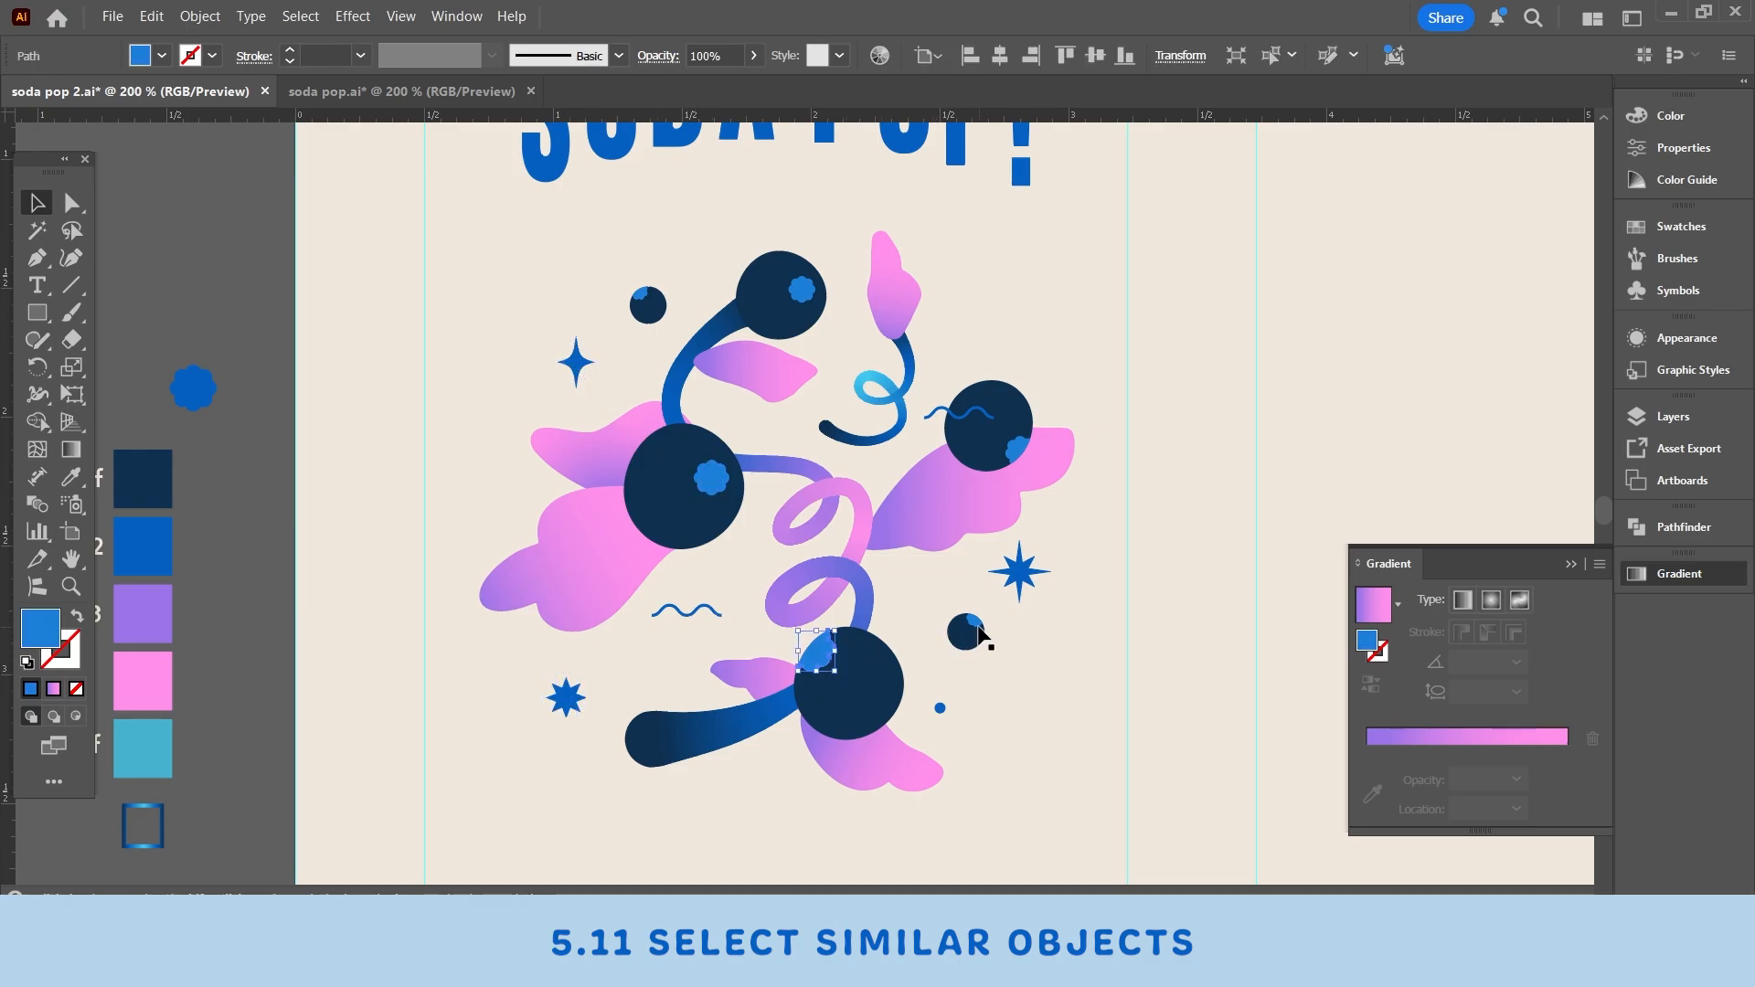
pyautogui.click(199, 314)
pyautogui.moveTo(200, 314); pyautogui.dragTo(318, 296)
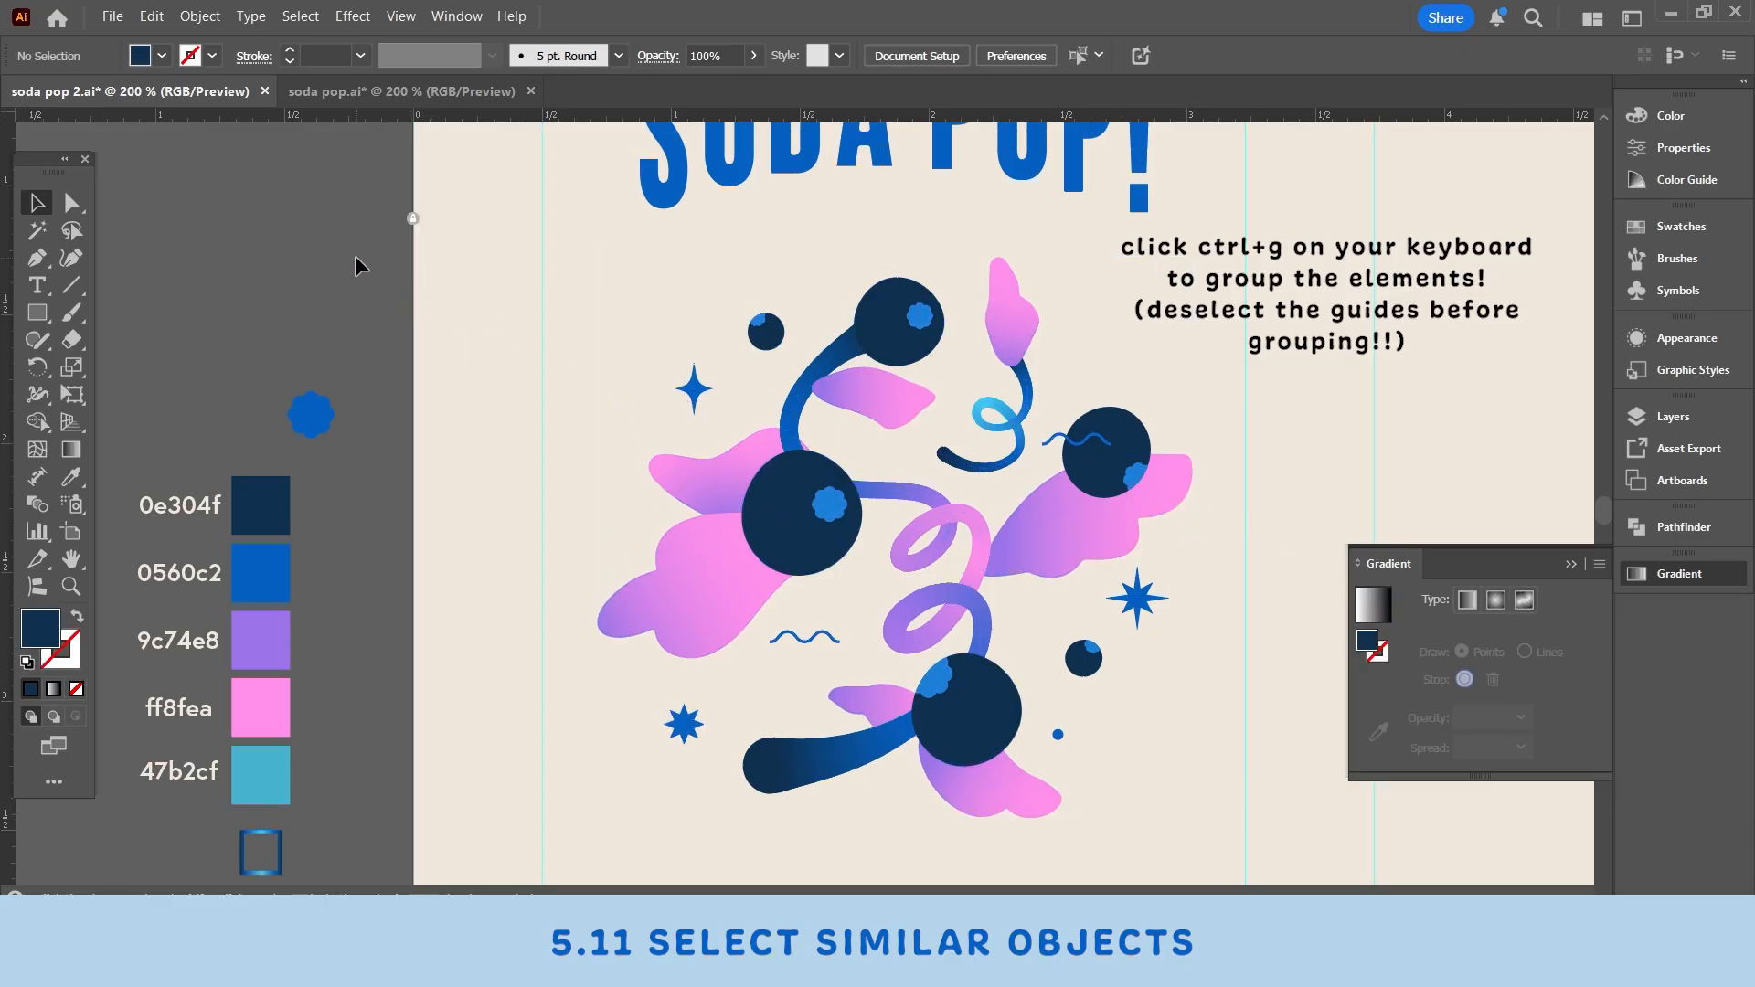
# - Marquee-select all the illustration shapes below the title and group them
pyautogui.moveTo(355, 255); pyautogui.dragTo(1166, 828)
pyautogui.scroll(-1, 1161, 640)
pyautogui.scroll(1, 1161, 635)
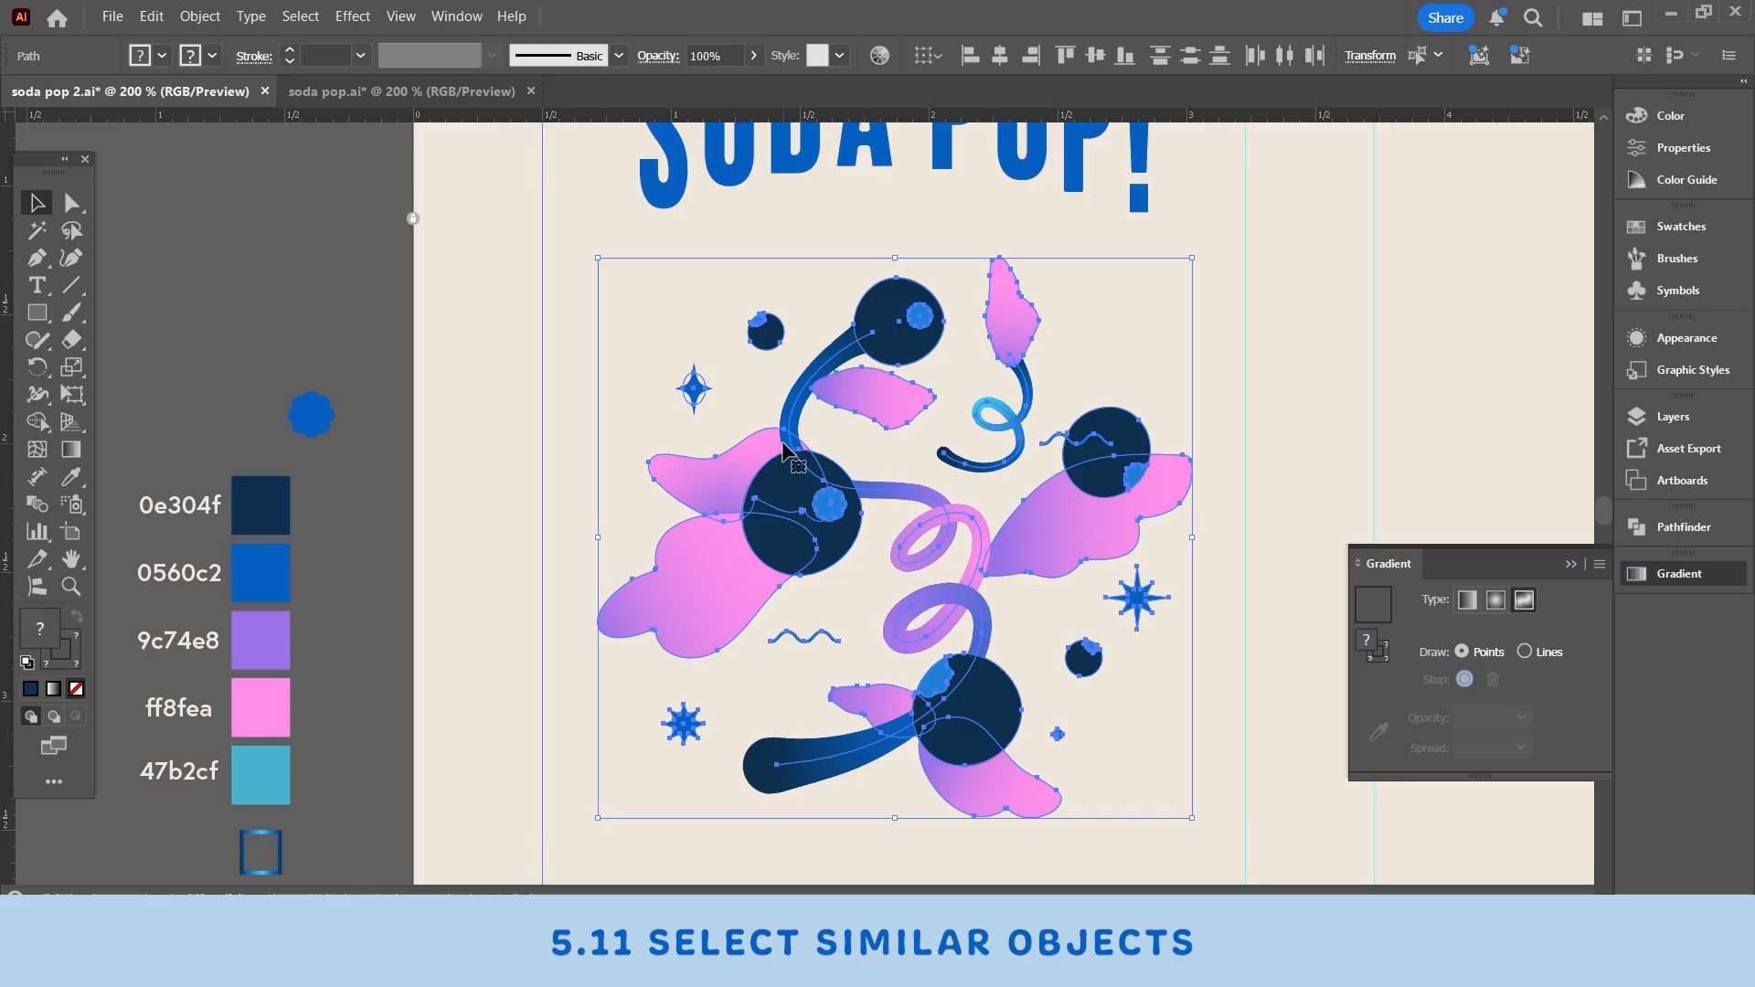
pyautogui.moveTo(795, 458); pyautogui.dragTo(946, 822)
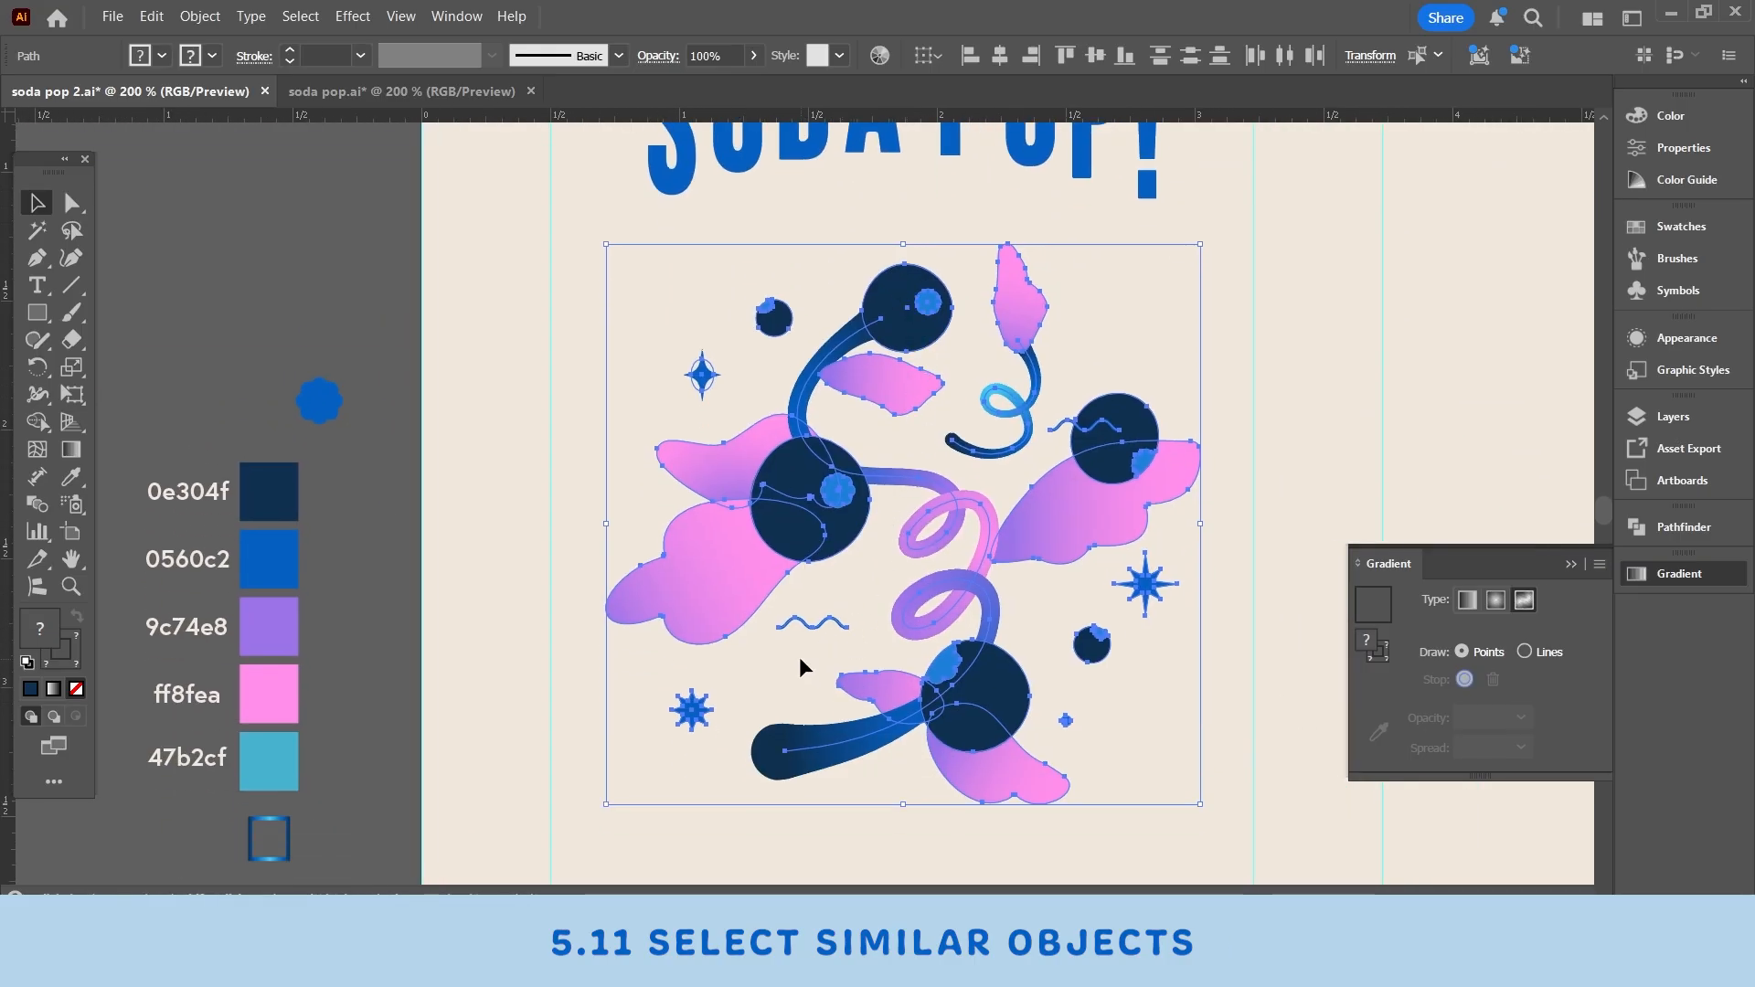
pyautogui.scroll(-1, 799, 657)
# - Enter isolation mode on the illustration group and select individual shapes inside it
pyautogui.doubleClick(1079, 435)
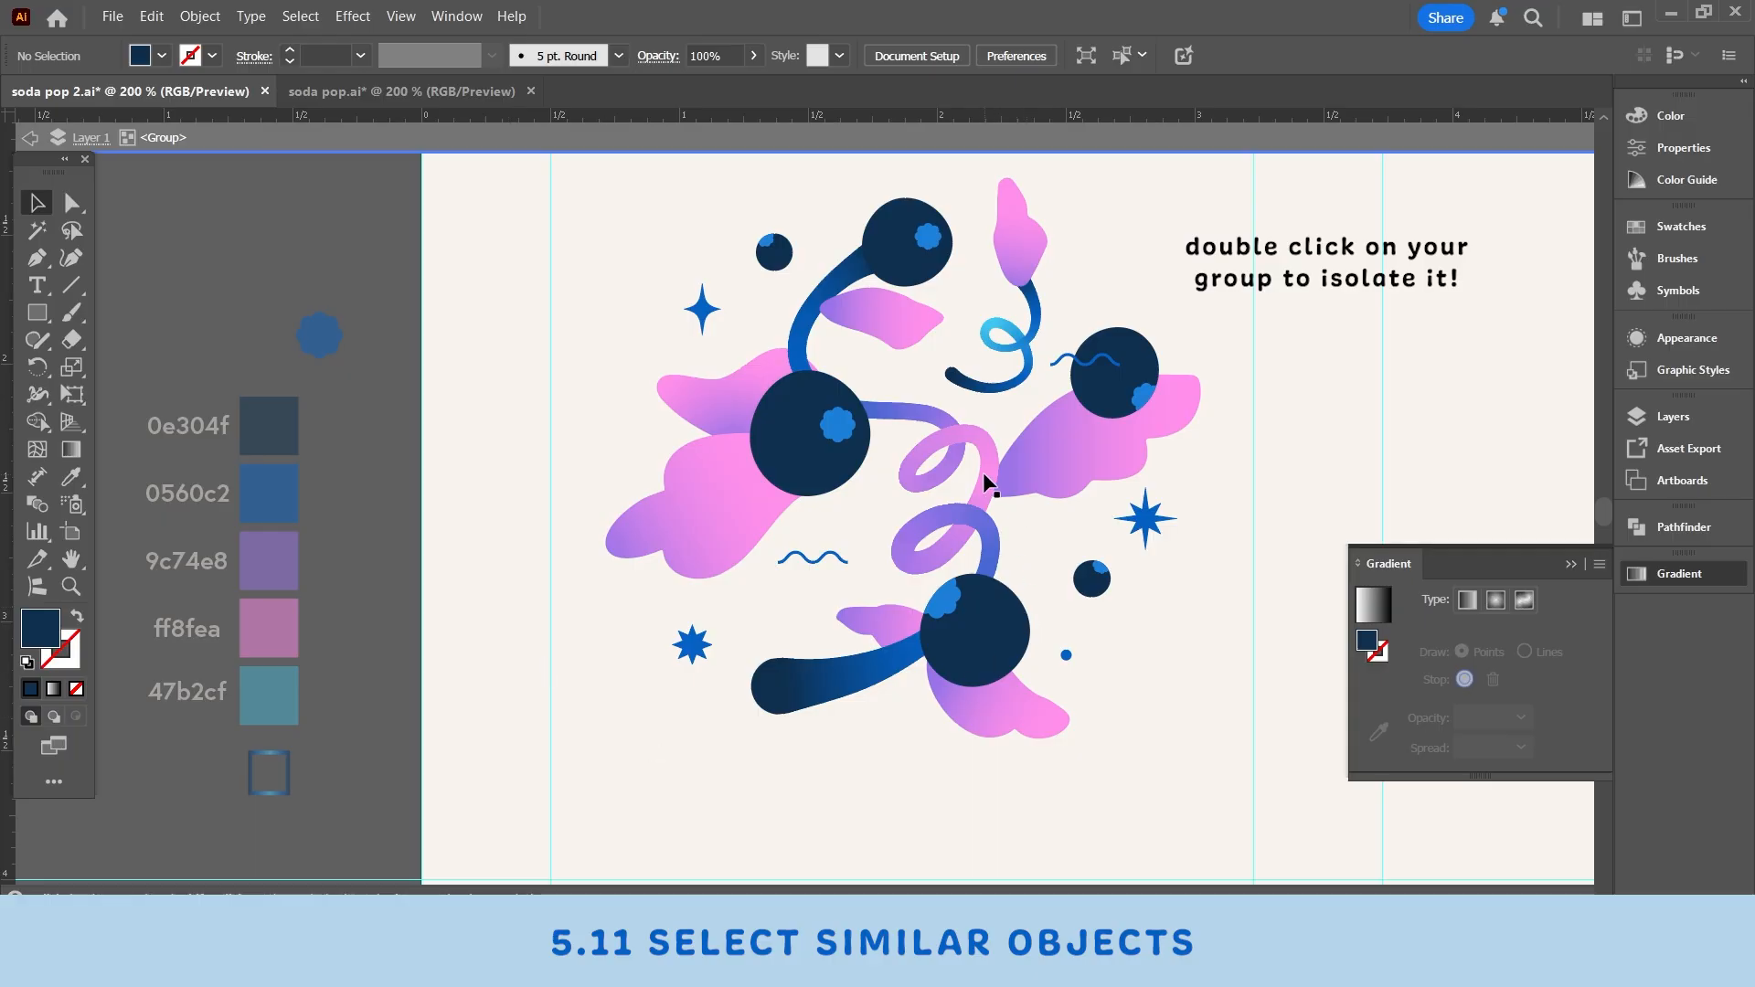
pyautogui.scroll(3, 982, 462)
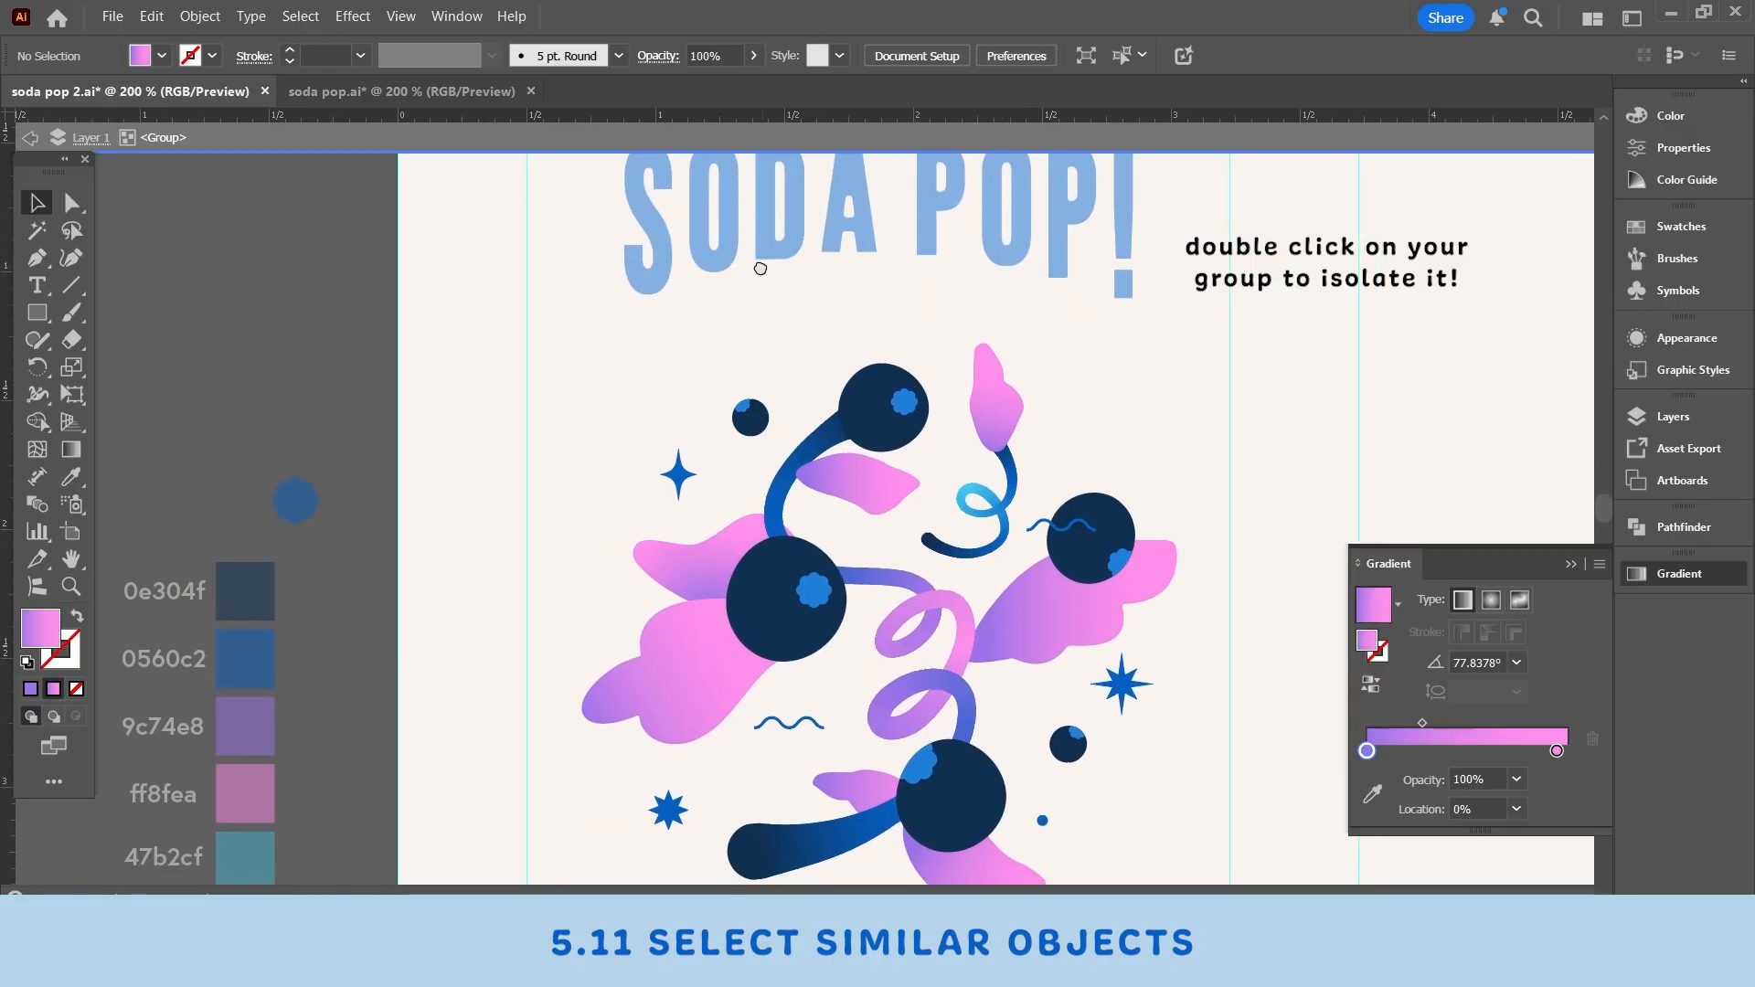
pyautogui.moveTo(761, 269); pyautogui.dragTo(758, 263)
pyautogui.click(914, 416)
pyautogui.click(1101, 323)
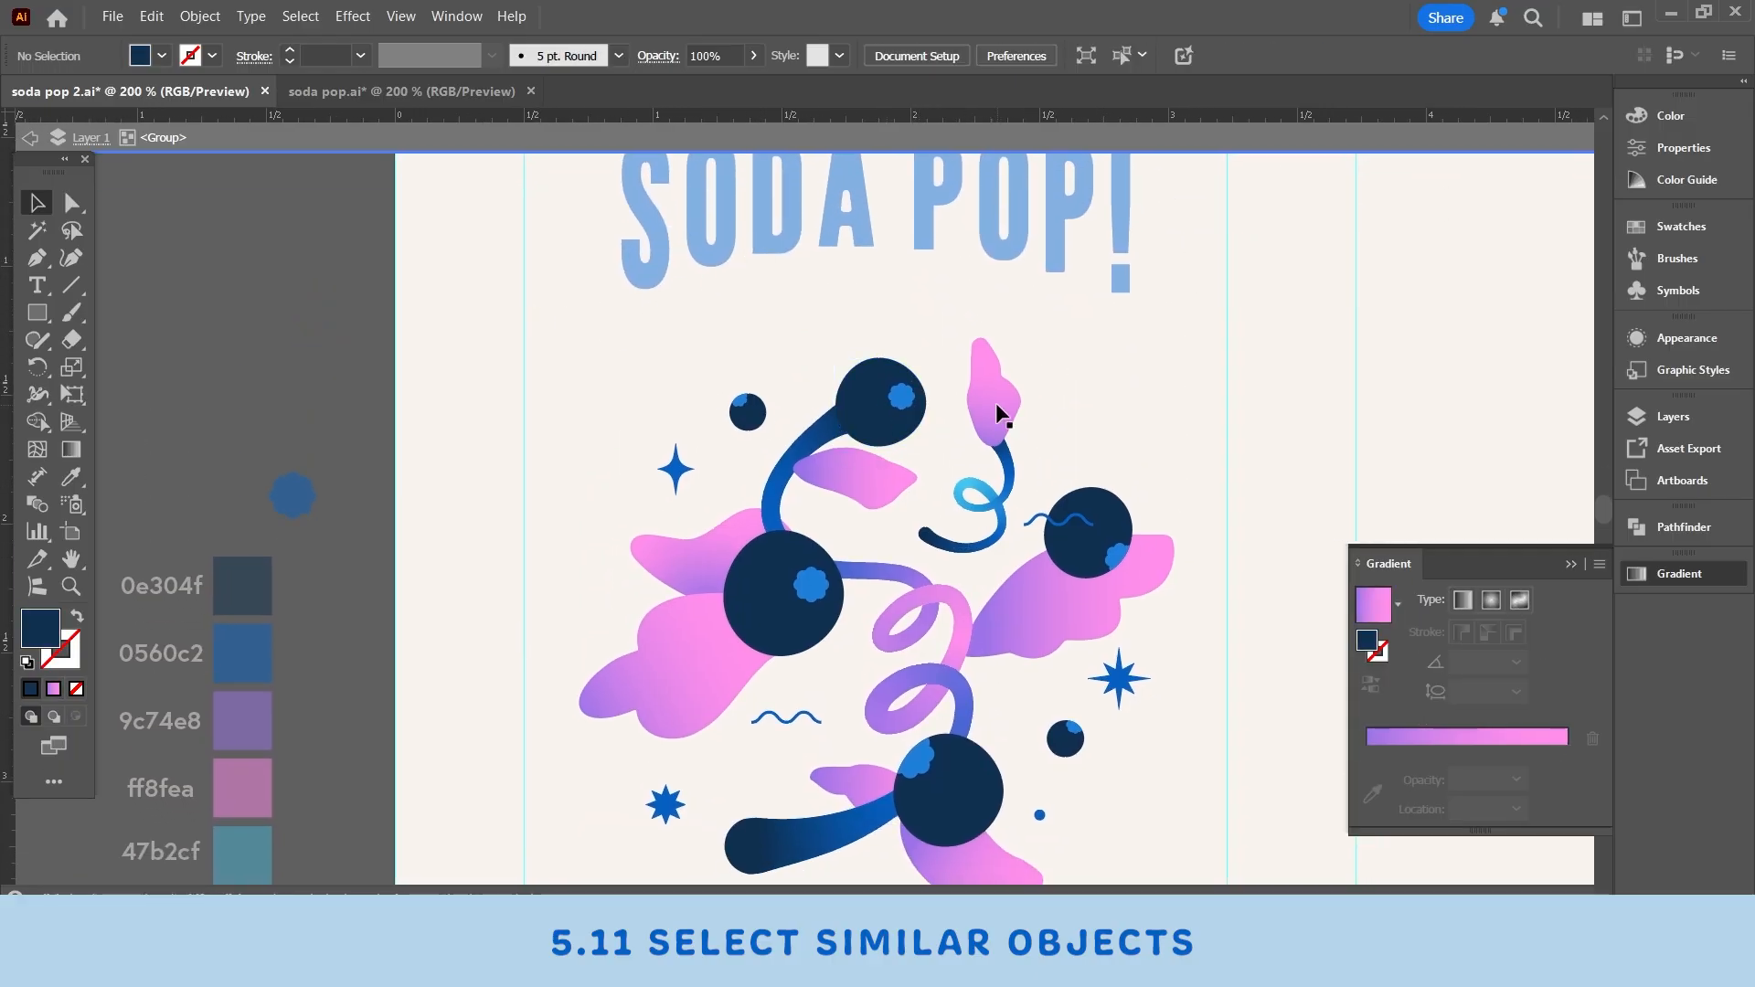
pyautogui.click(996, 402)
pyautogui.click(1101, 366)
pyautogui.scroll(-1, 1101, 366)
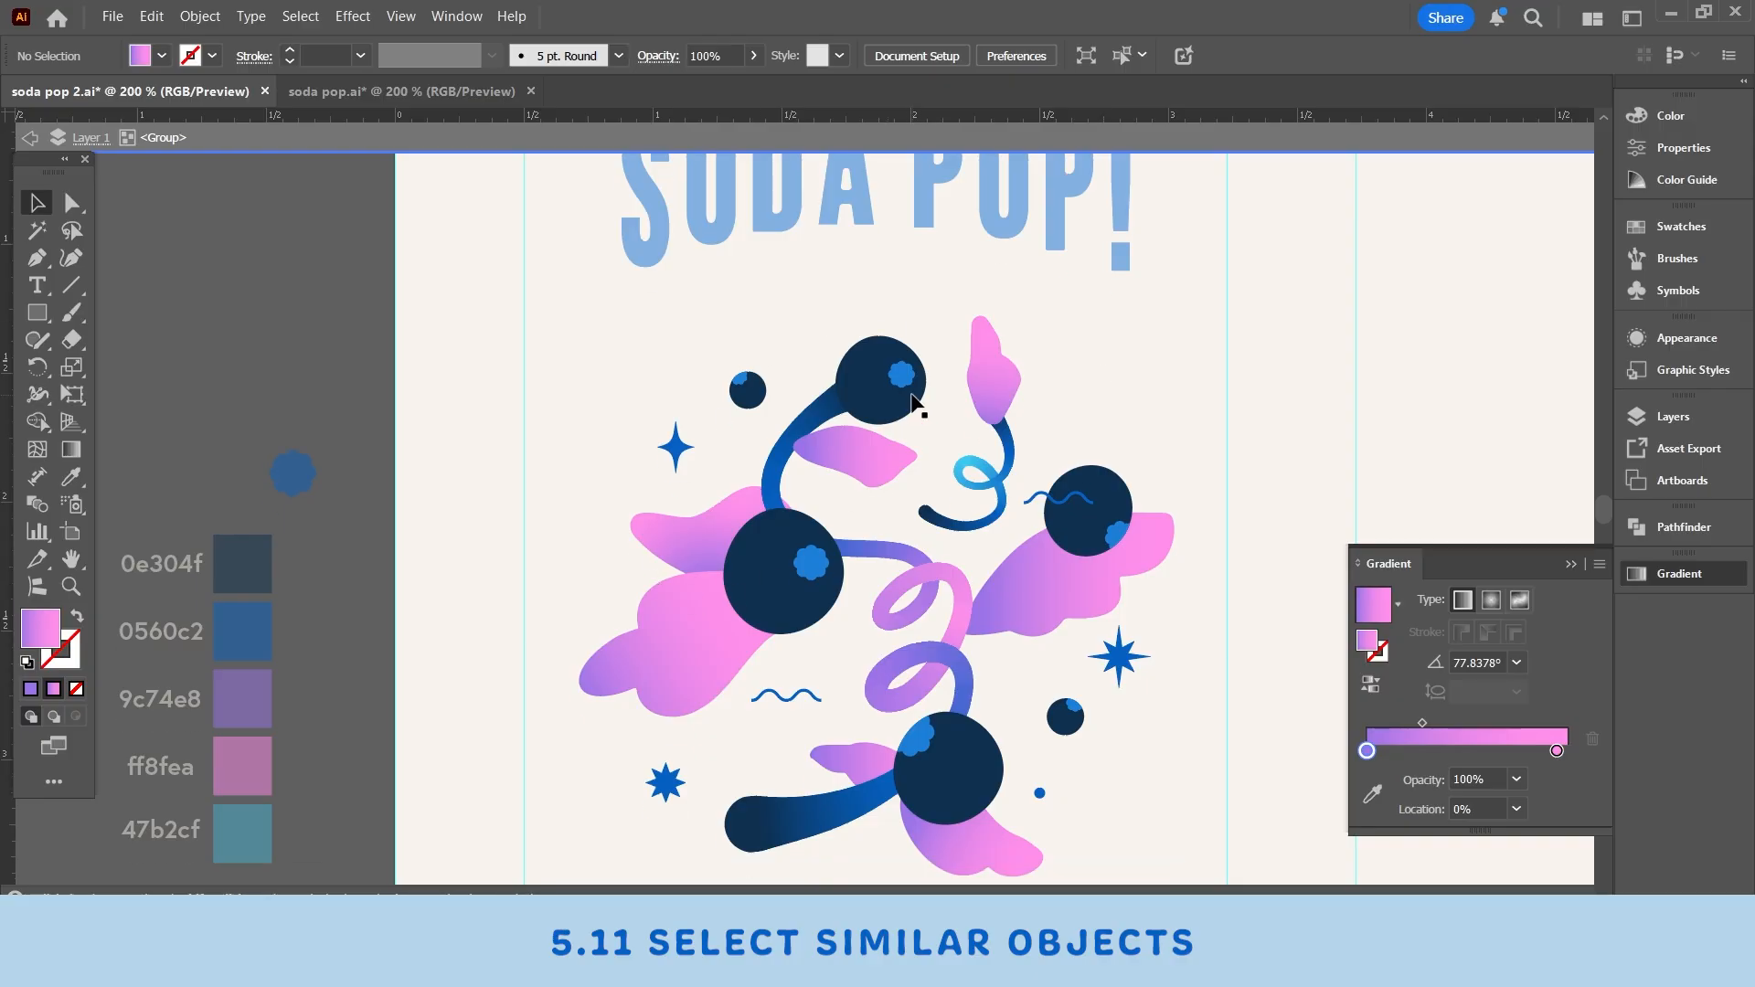
pyautogui.scroll(2, 1167, 464)
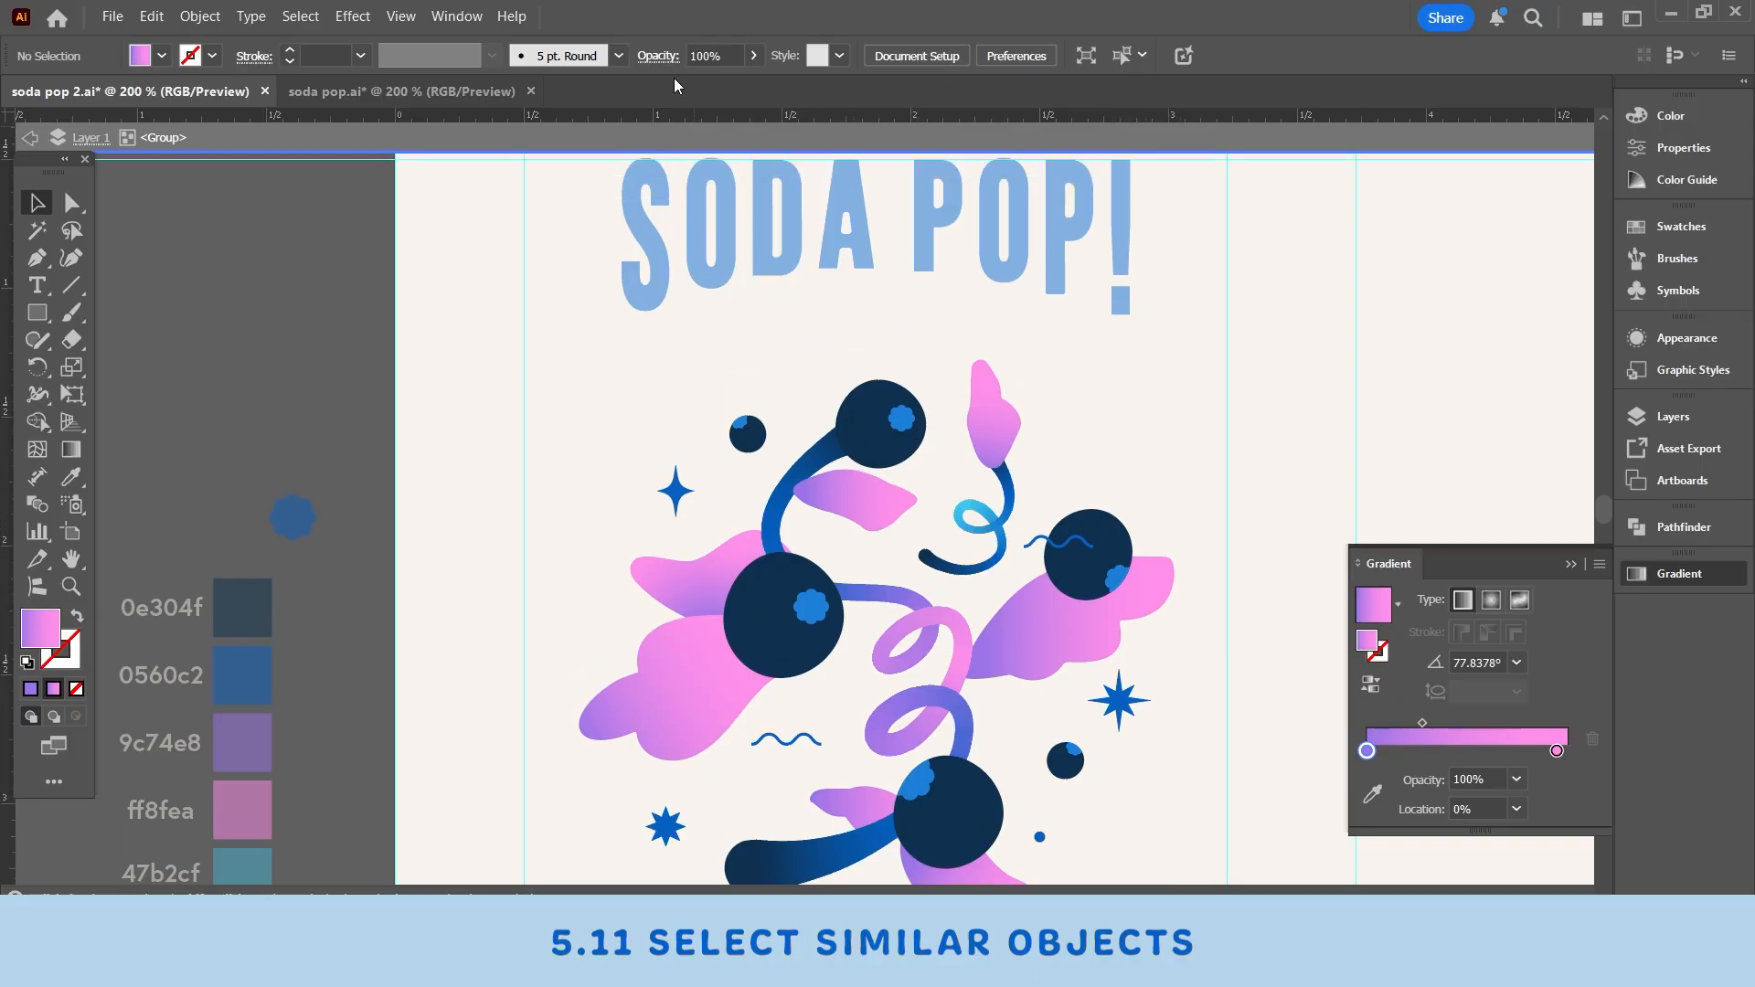
# - Exit isolation mode and select the SODA POP! title group
pyautogui.click(505, 138)
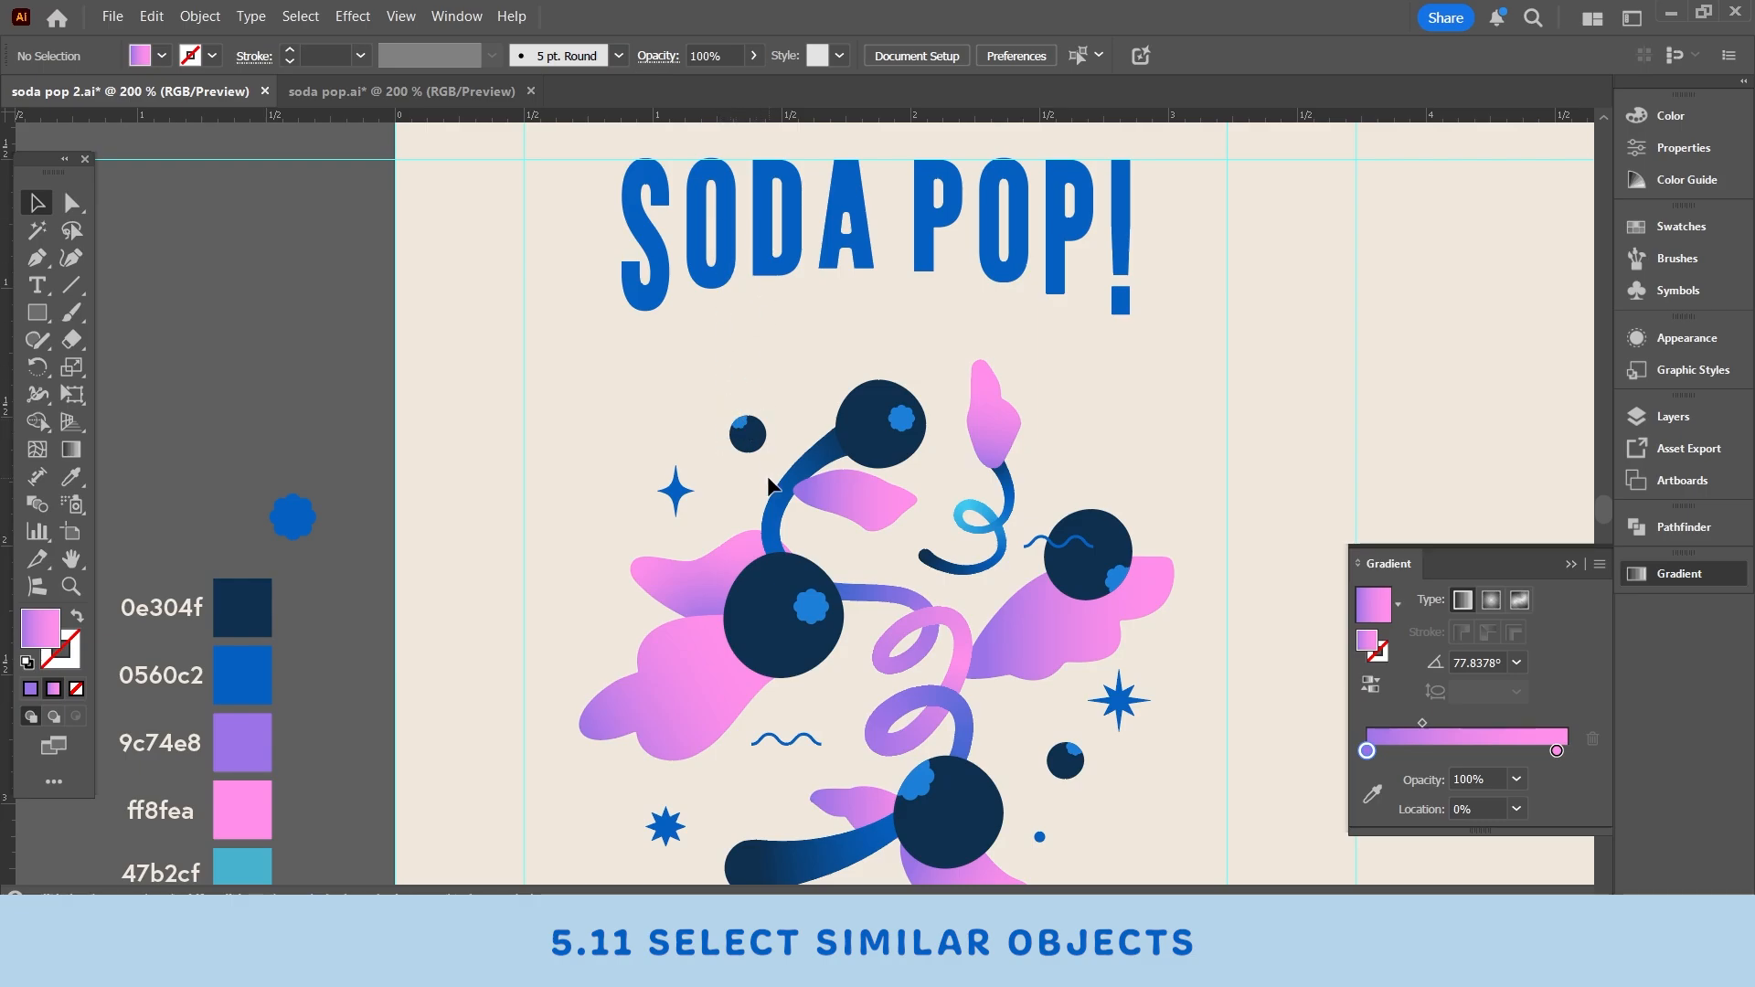
pyautogui.click(801, 219)
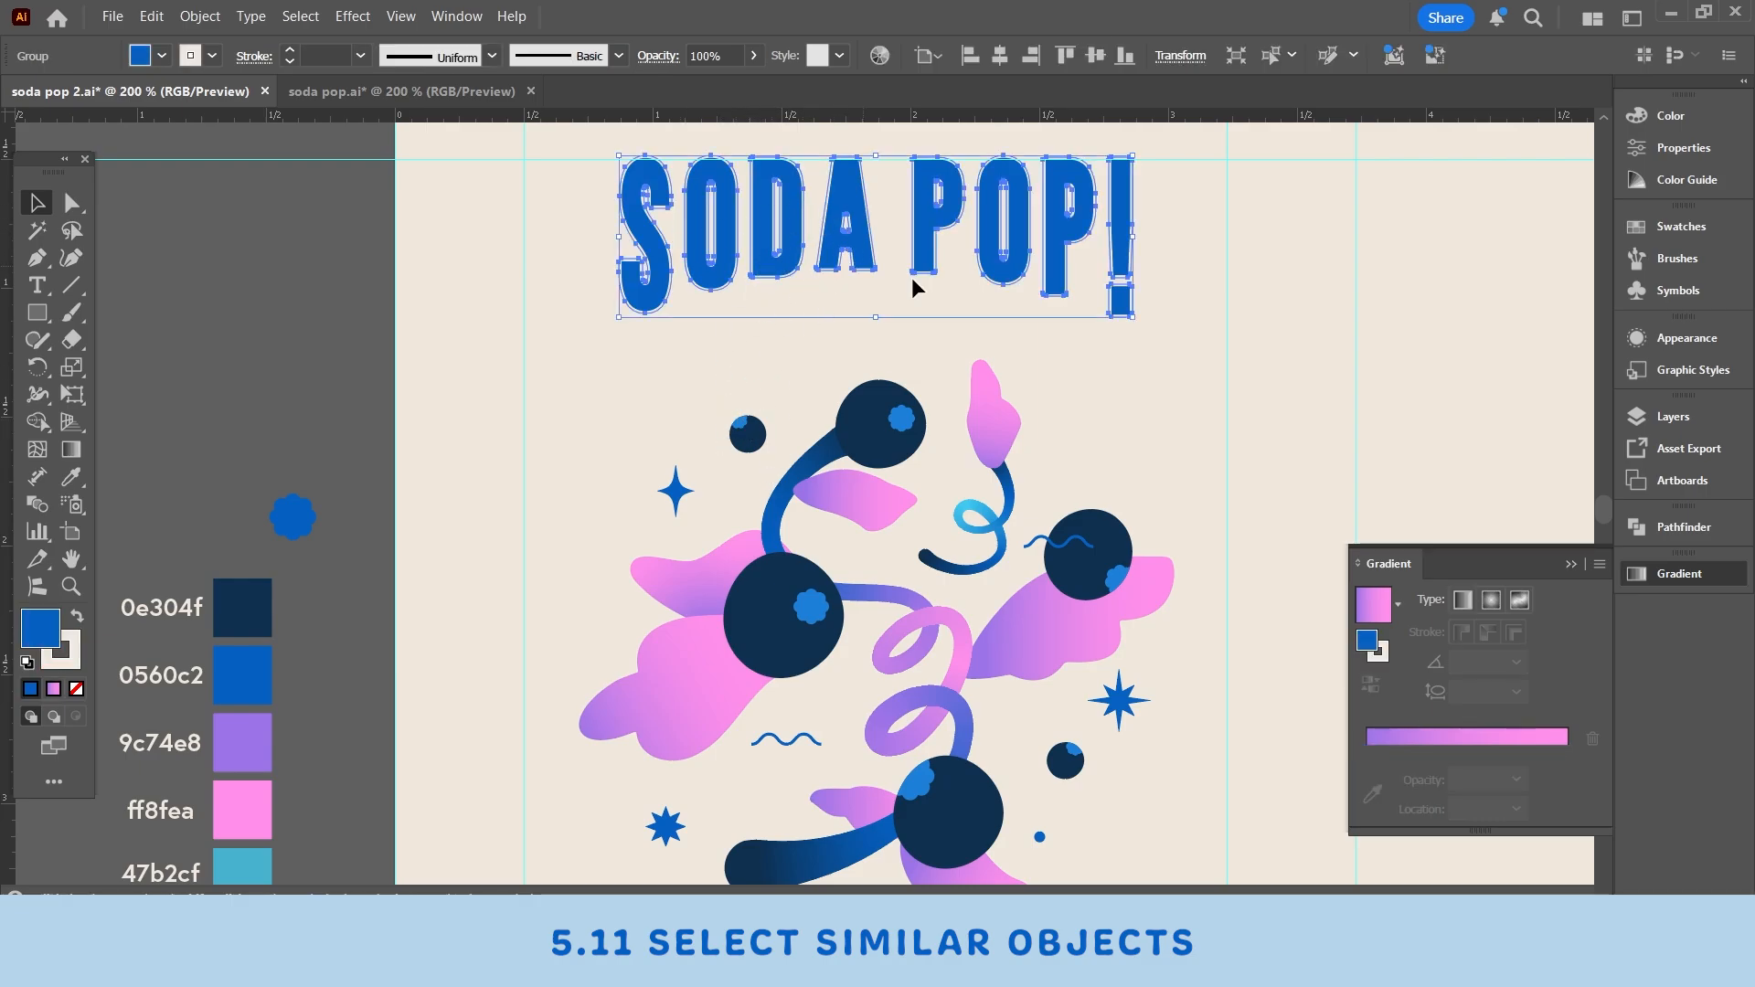
pyautogui.click(1002, 422)
pyautogui.scroll(-1, 1005, 549)
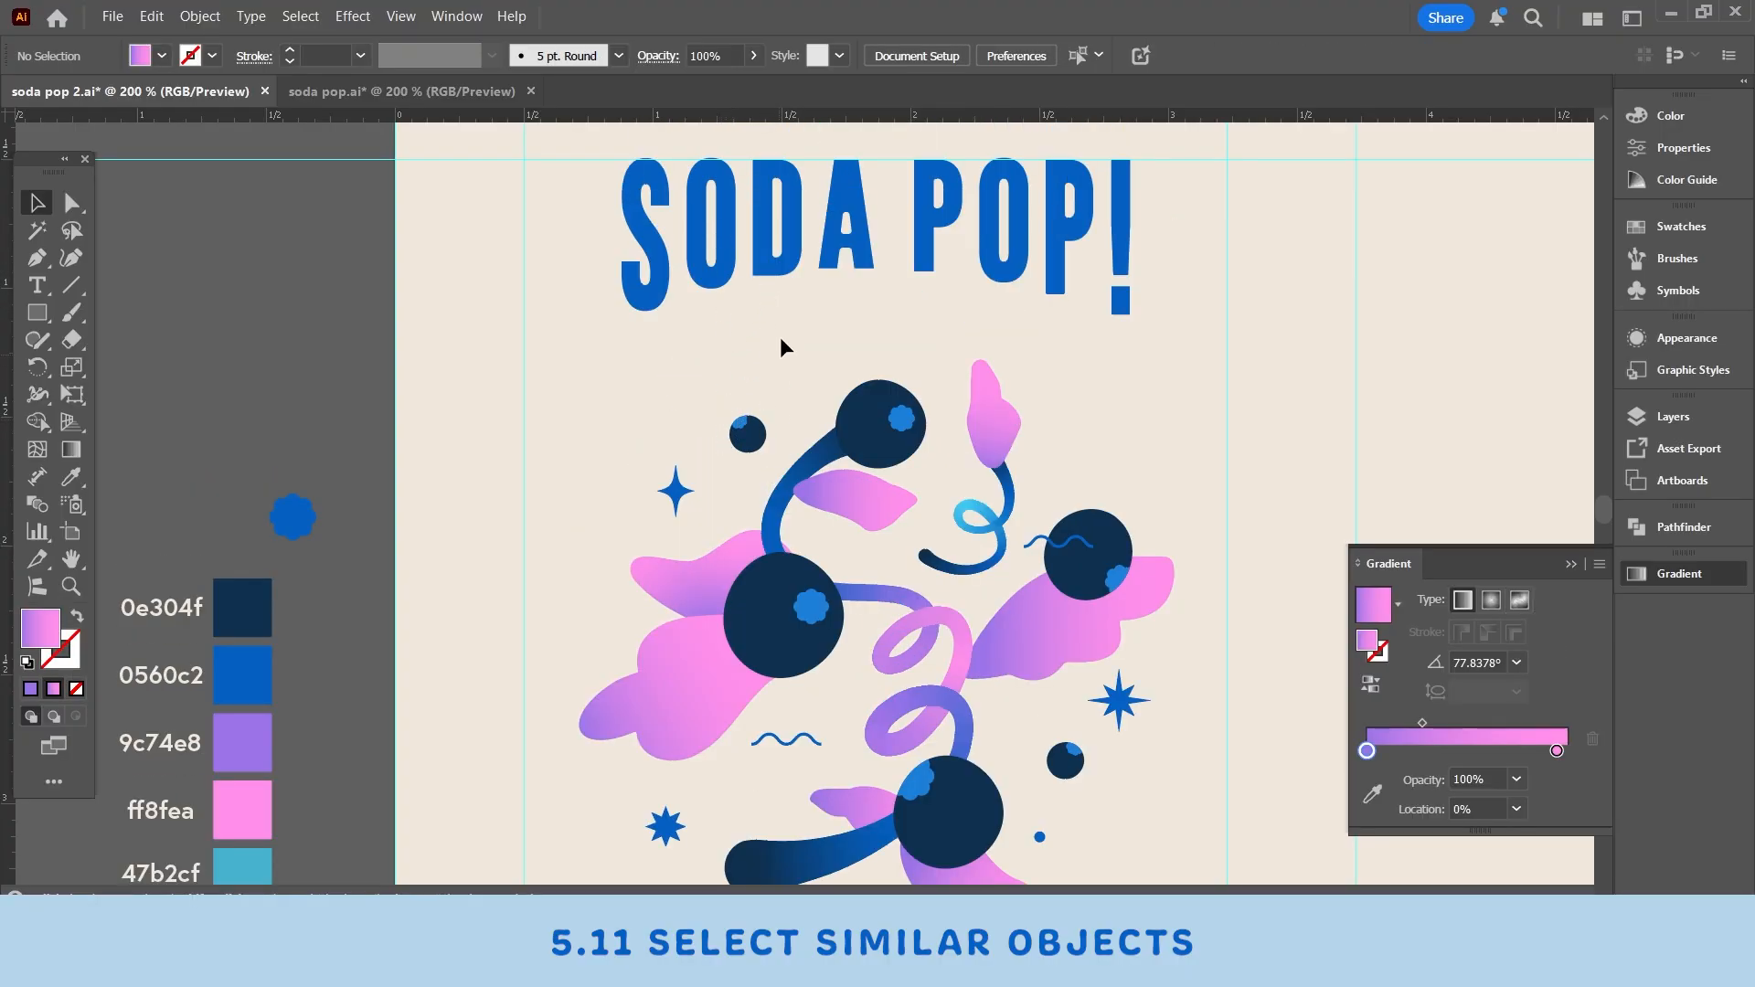
pyautogui.click(770, 224)
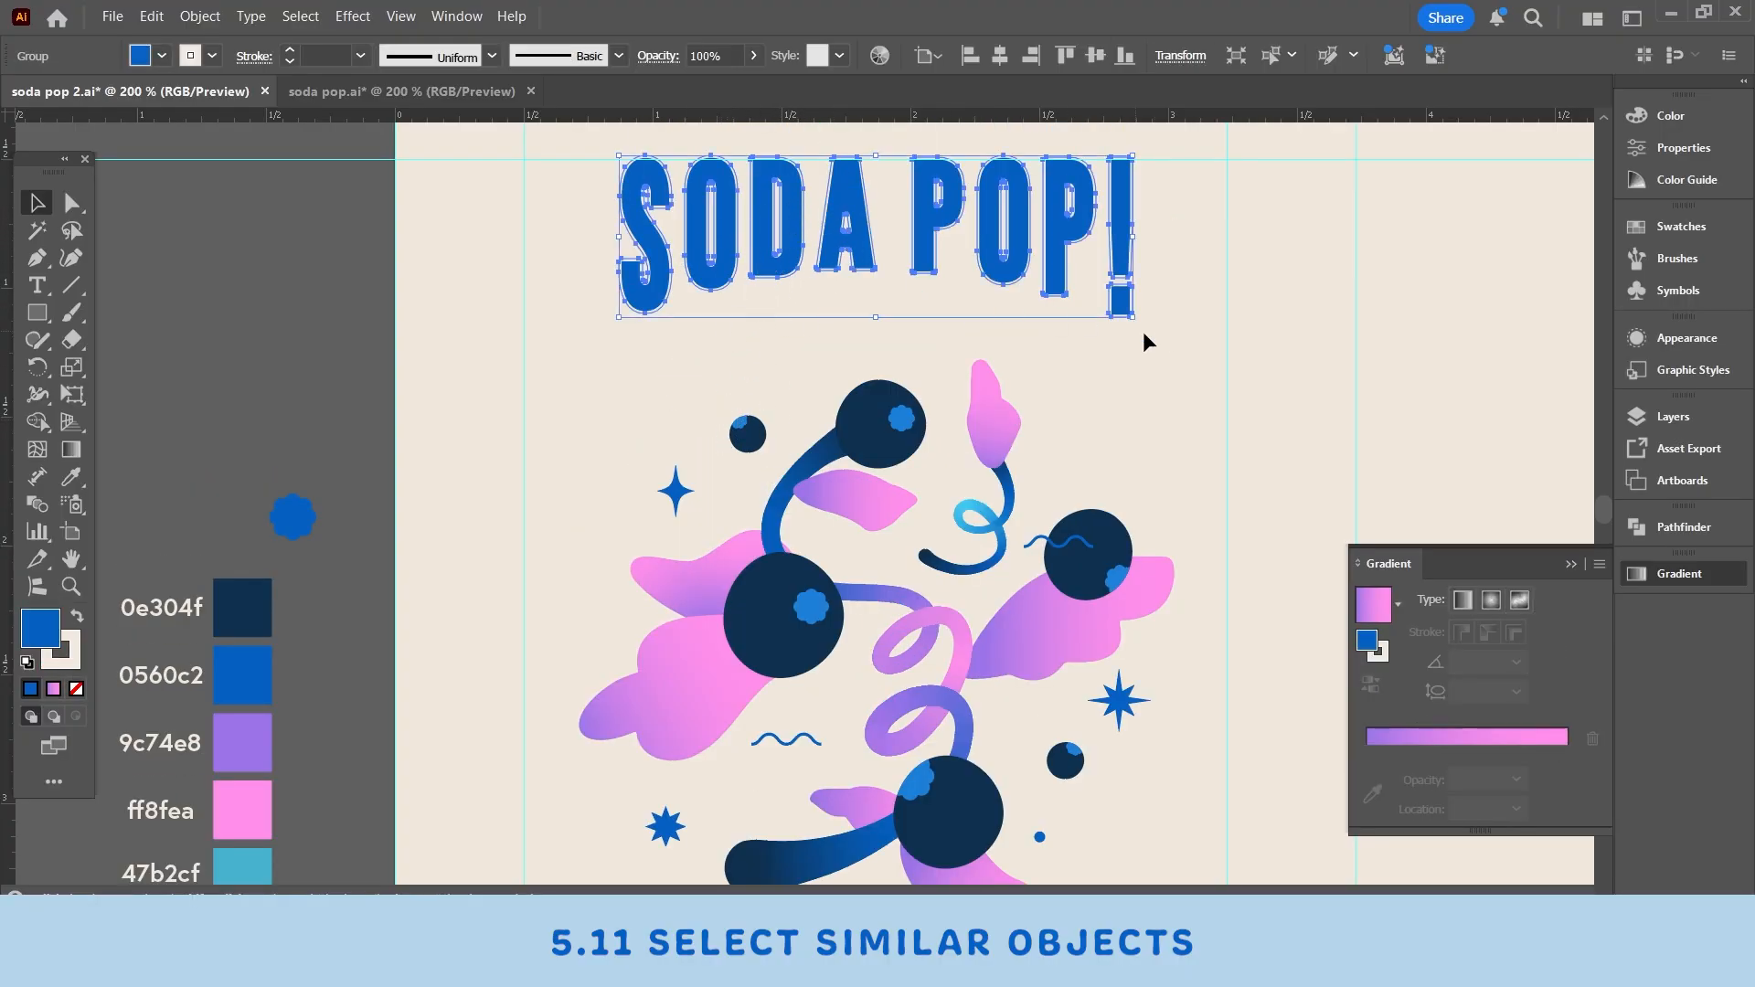
# - Enter isolation mode on the illustration group and select one of the blue flower-shaped dots
pyautogui.click(1001, 411)
pyautogui.scroll(-1, 1005, 503)
pyautogui.click(1011, 590)
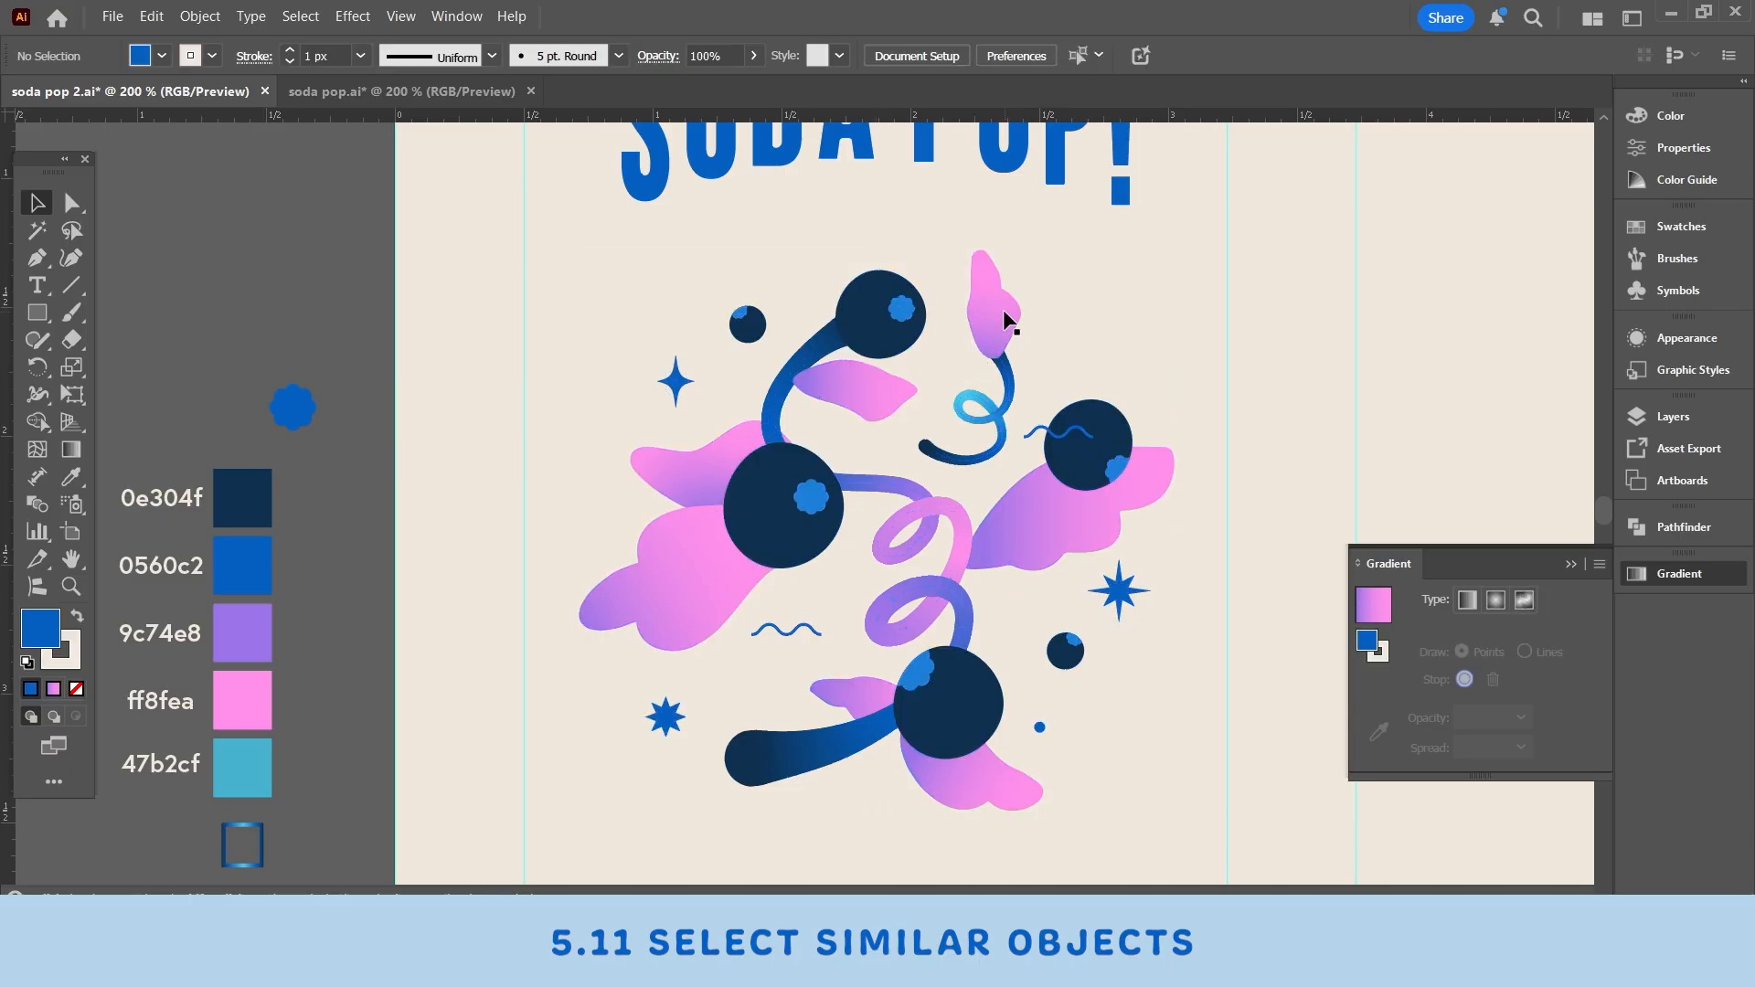
pyautogui.doubleClick(1002, 311)
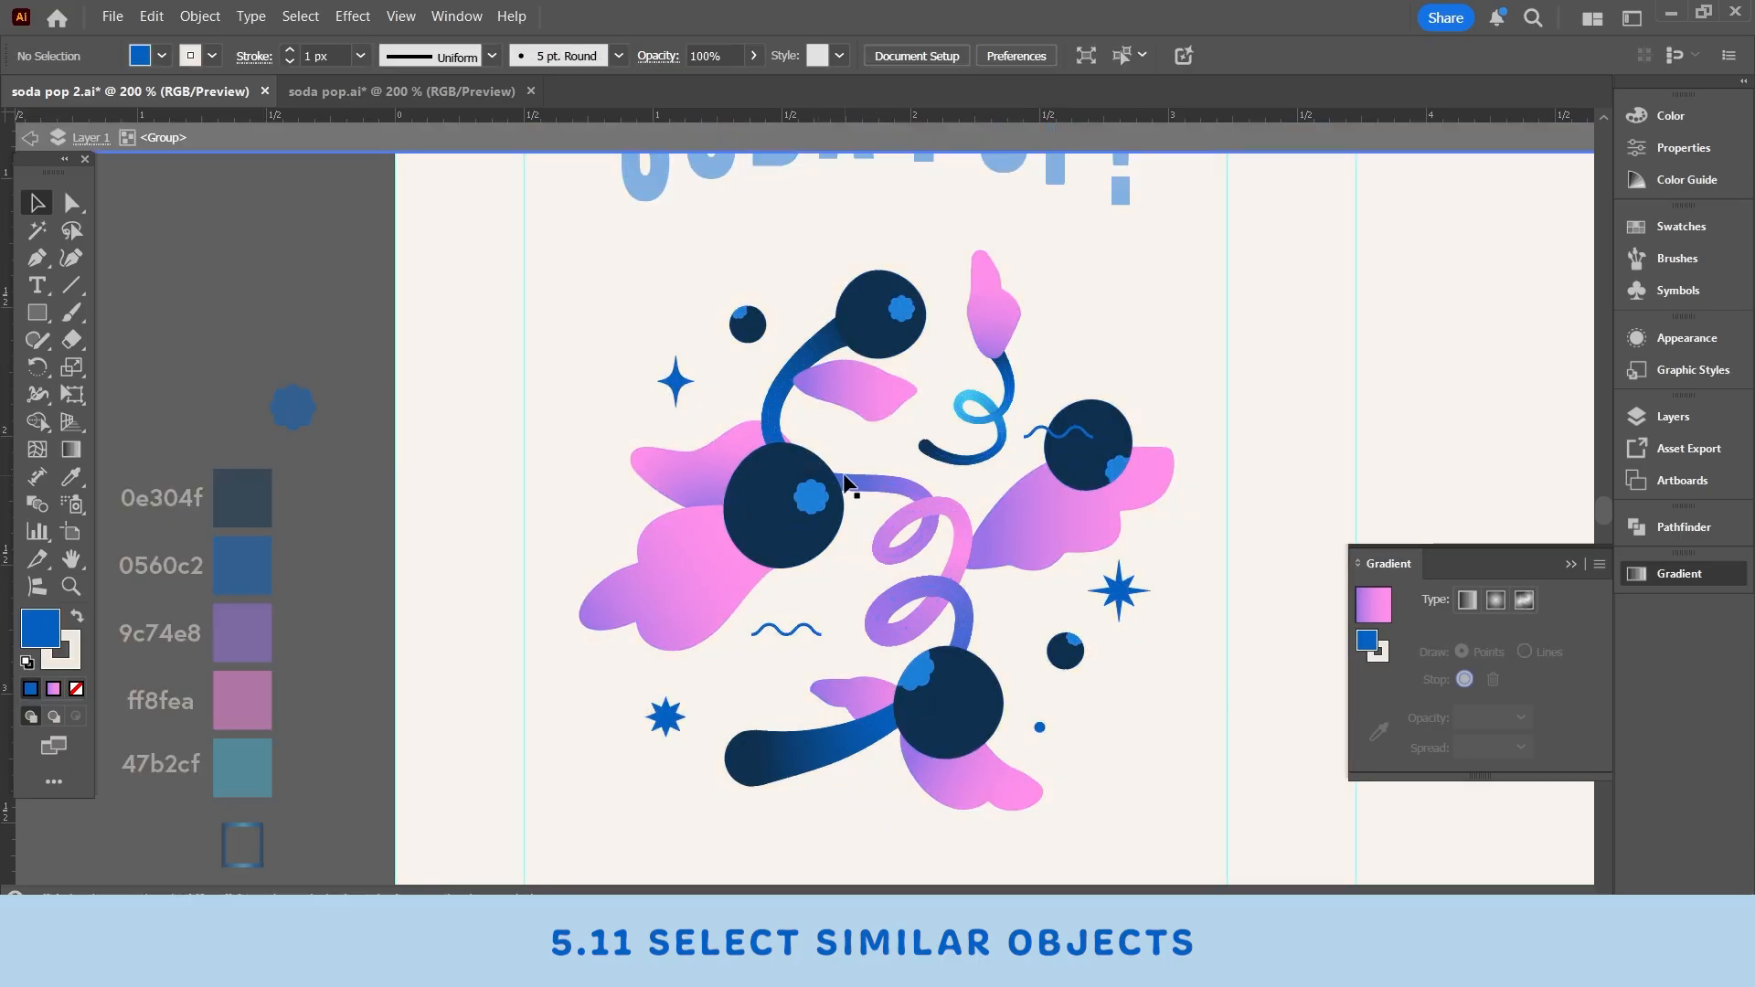
pyautogui.click(813, 503)
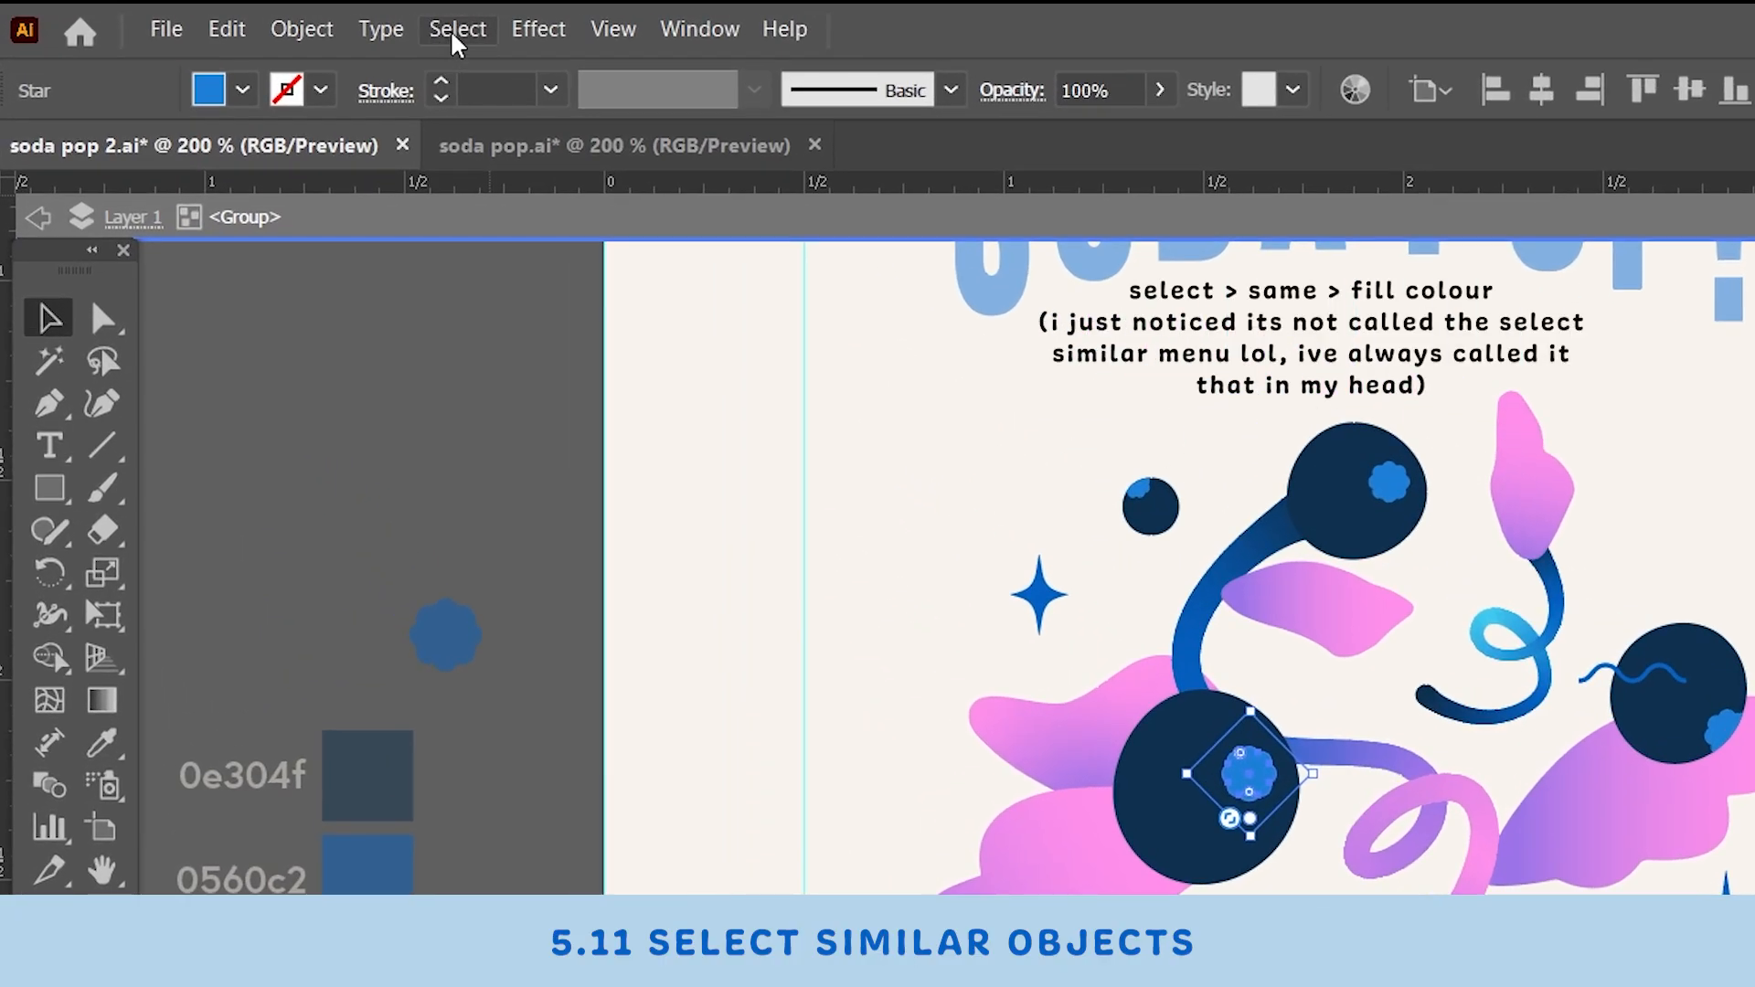
# - Select all objects sharing the flower dot's fill color using Select Same Fill Color
pyautogui.click(453, 34)
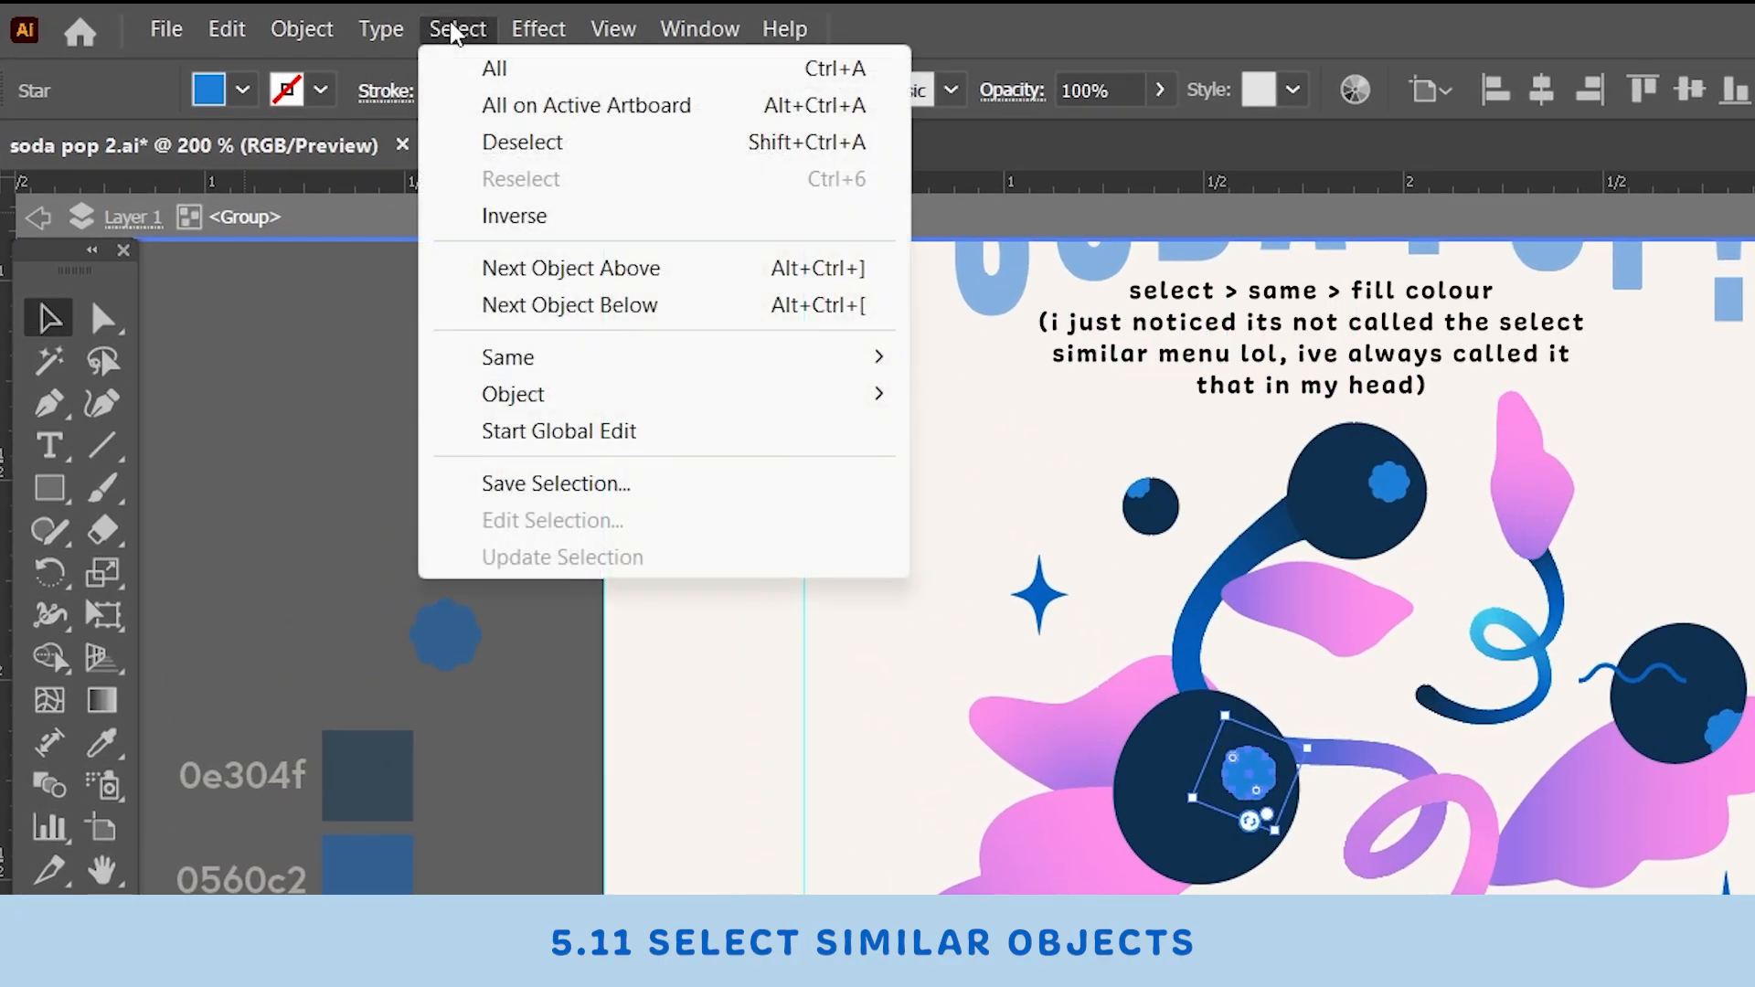
pyautogui.moveTo(549, 358)
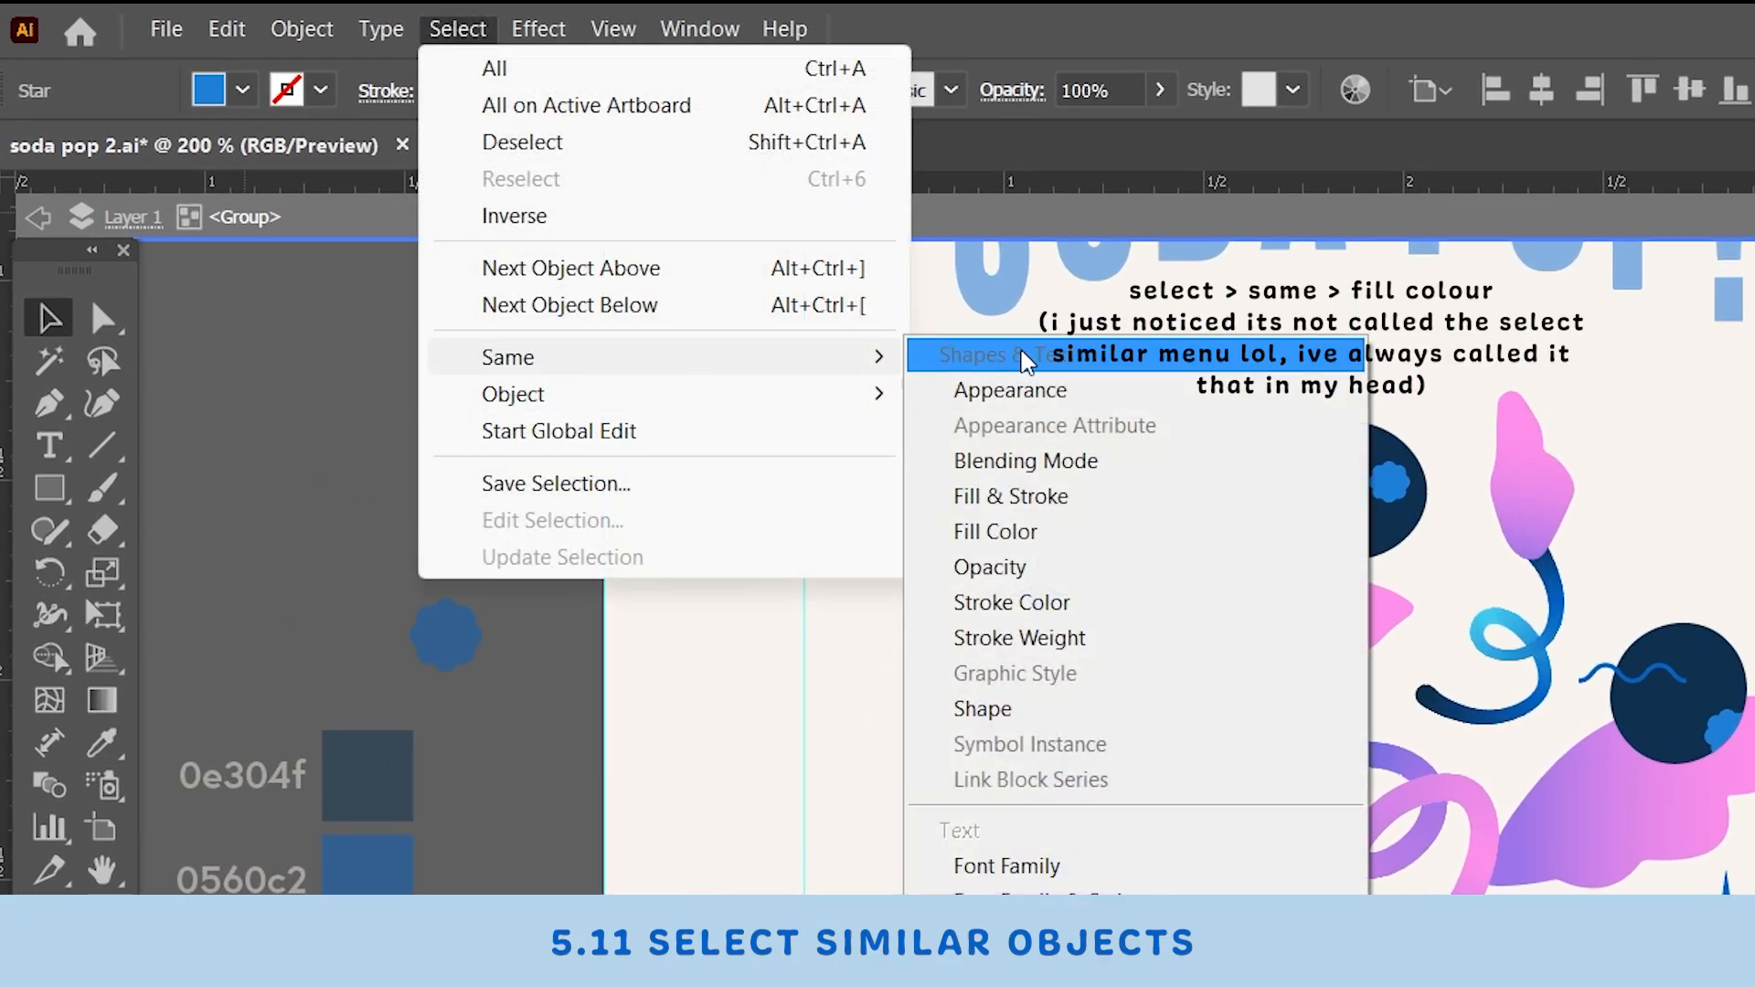
pyautogui.click(1026, 530)
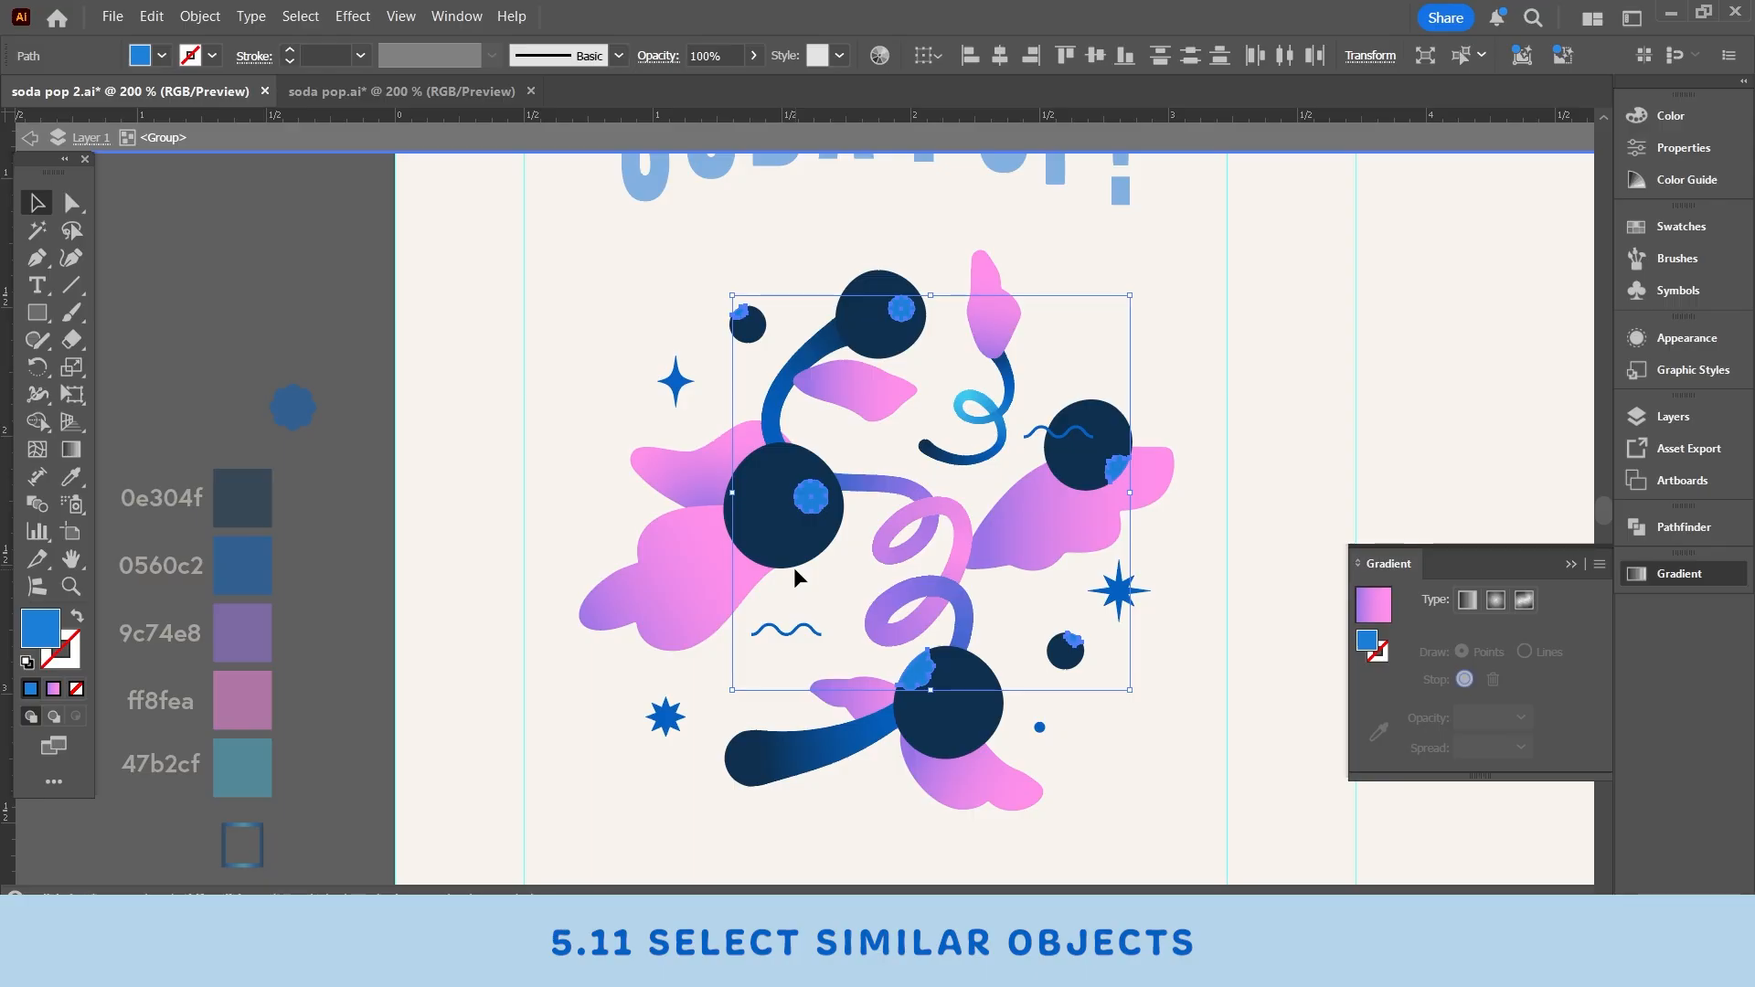
# - Change the fill color of the selected flower dots to 779ff7
pyautogui.doubleClick(41, 629)
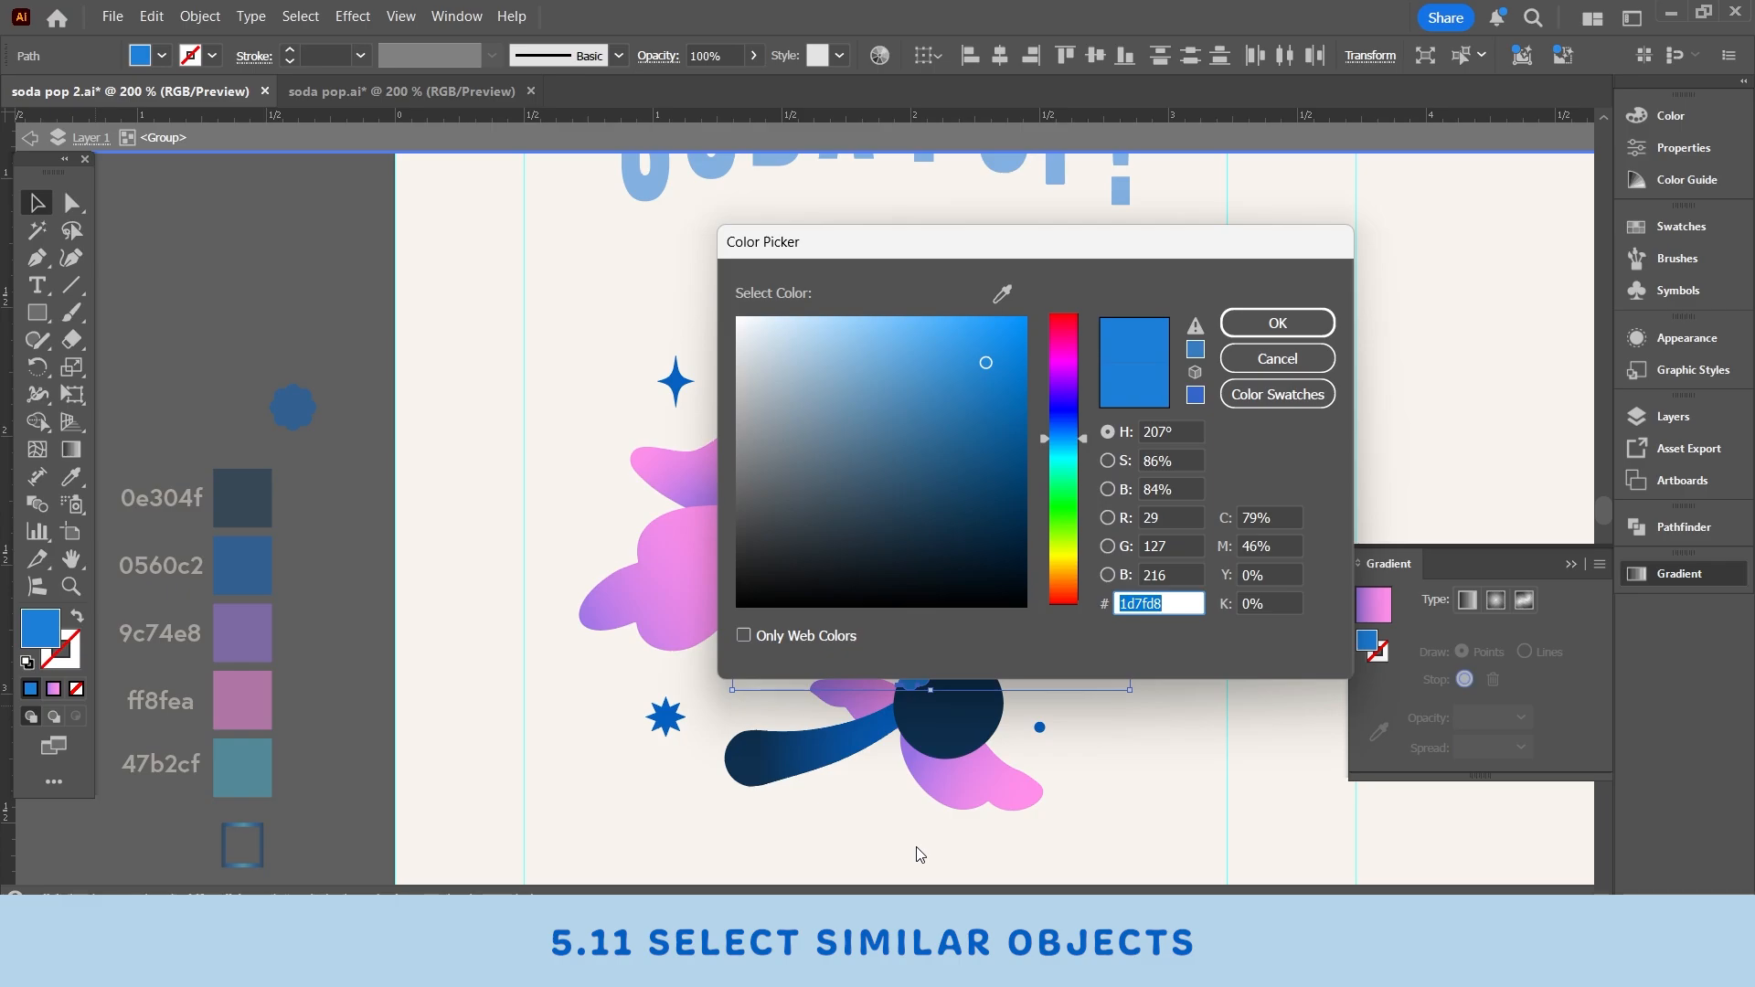
pyautogui.press('BackSpace')
pyautogui.write('779ff7')
pyautogui.press('Tab')
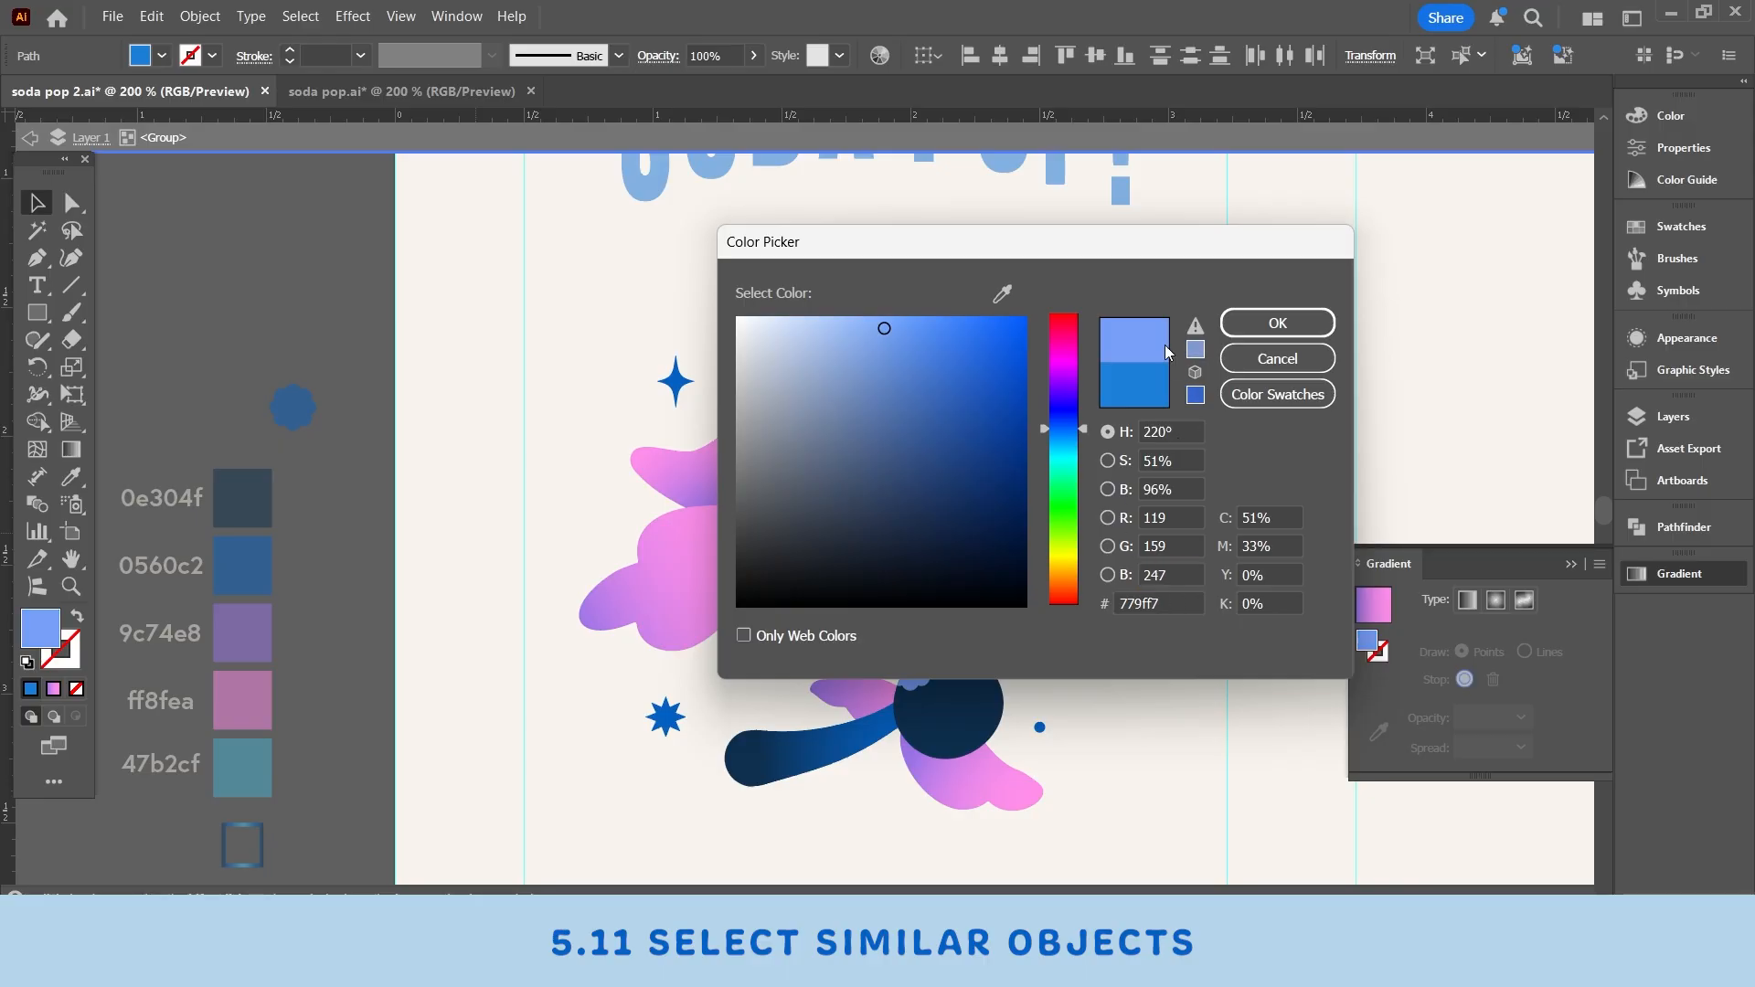
pyautogui.moveTo(1119, 600); pyautogui.dragTo(1190, 601)
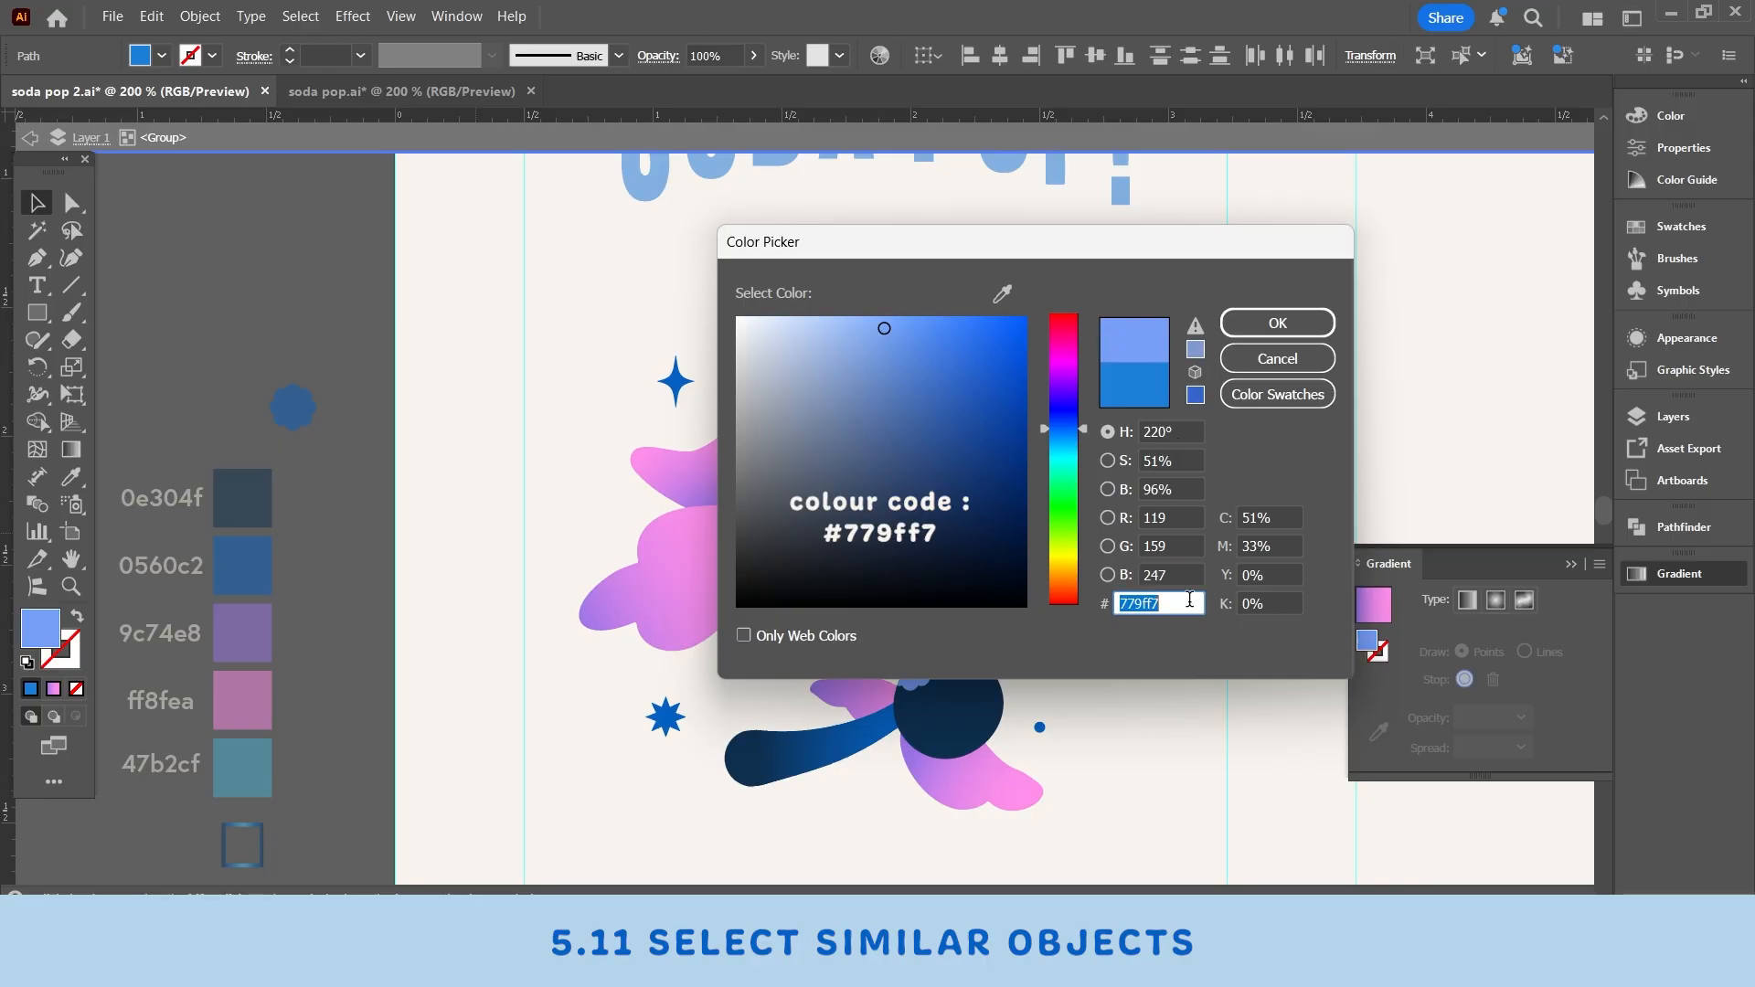
pyautogui.click(1186, 602)
pyautogui.click(1277, 324)
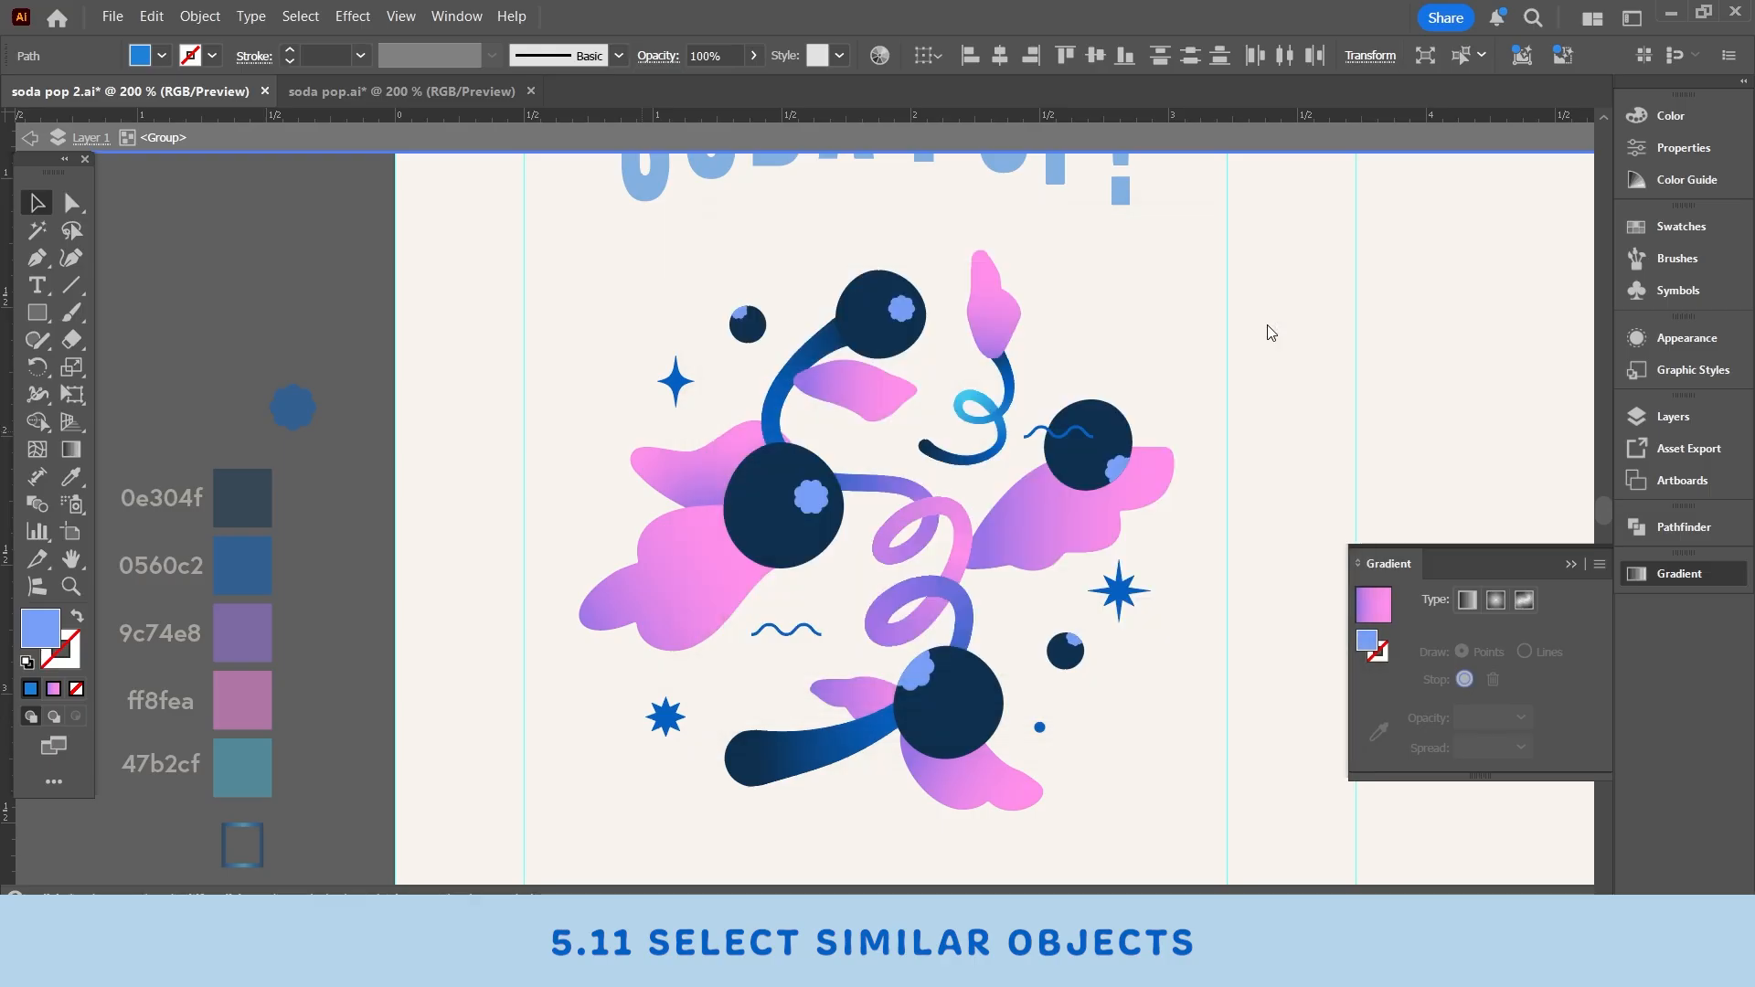
# - Select all stars with the same blue fill and recolor them by sampling a light blue flower dot with the Eyedropper
pyautogui.click(674, 382)
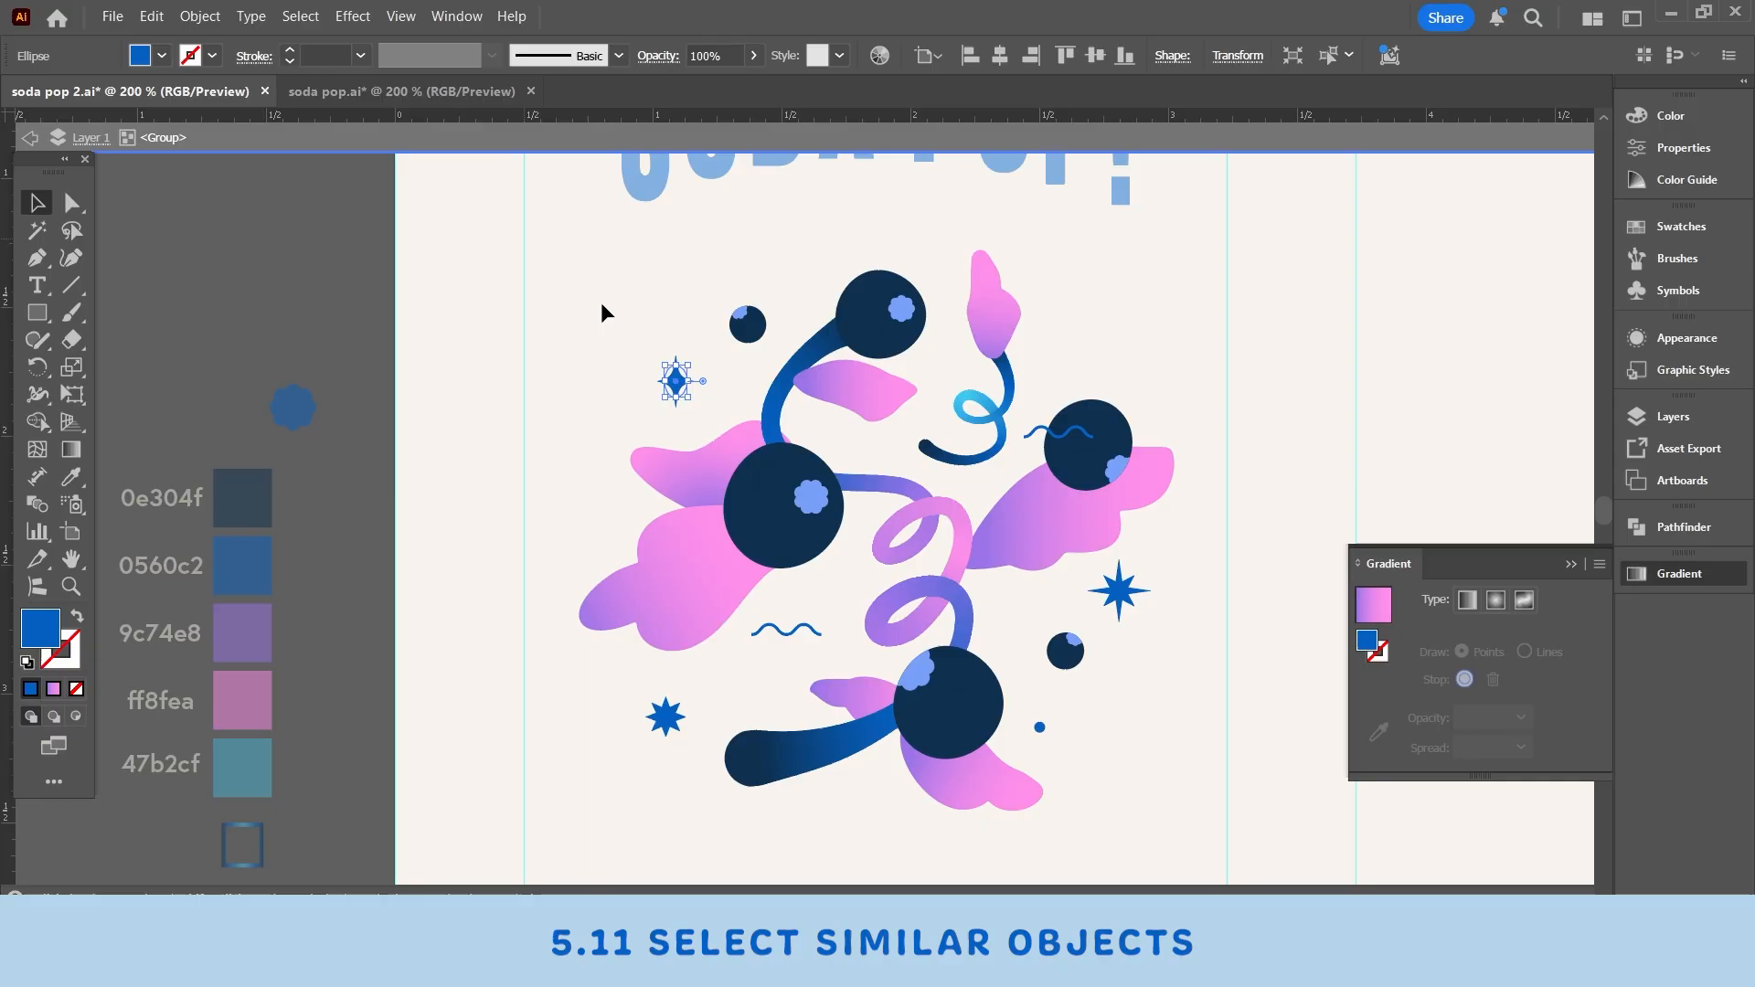
pyautogui.hotkey('ctrl', 'shift', 'a')
pyautogui.click(299, 17)
pyautogui.moveTo(333, 227)
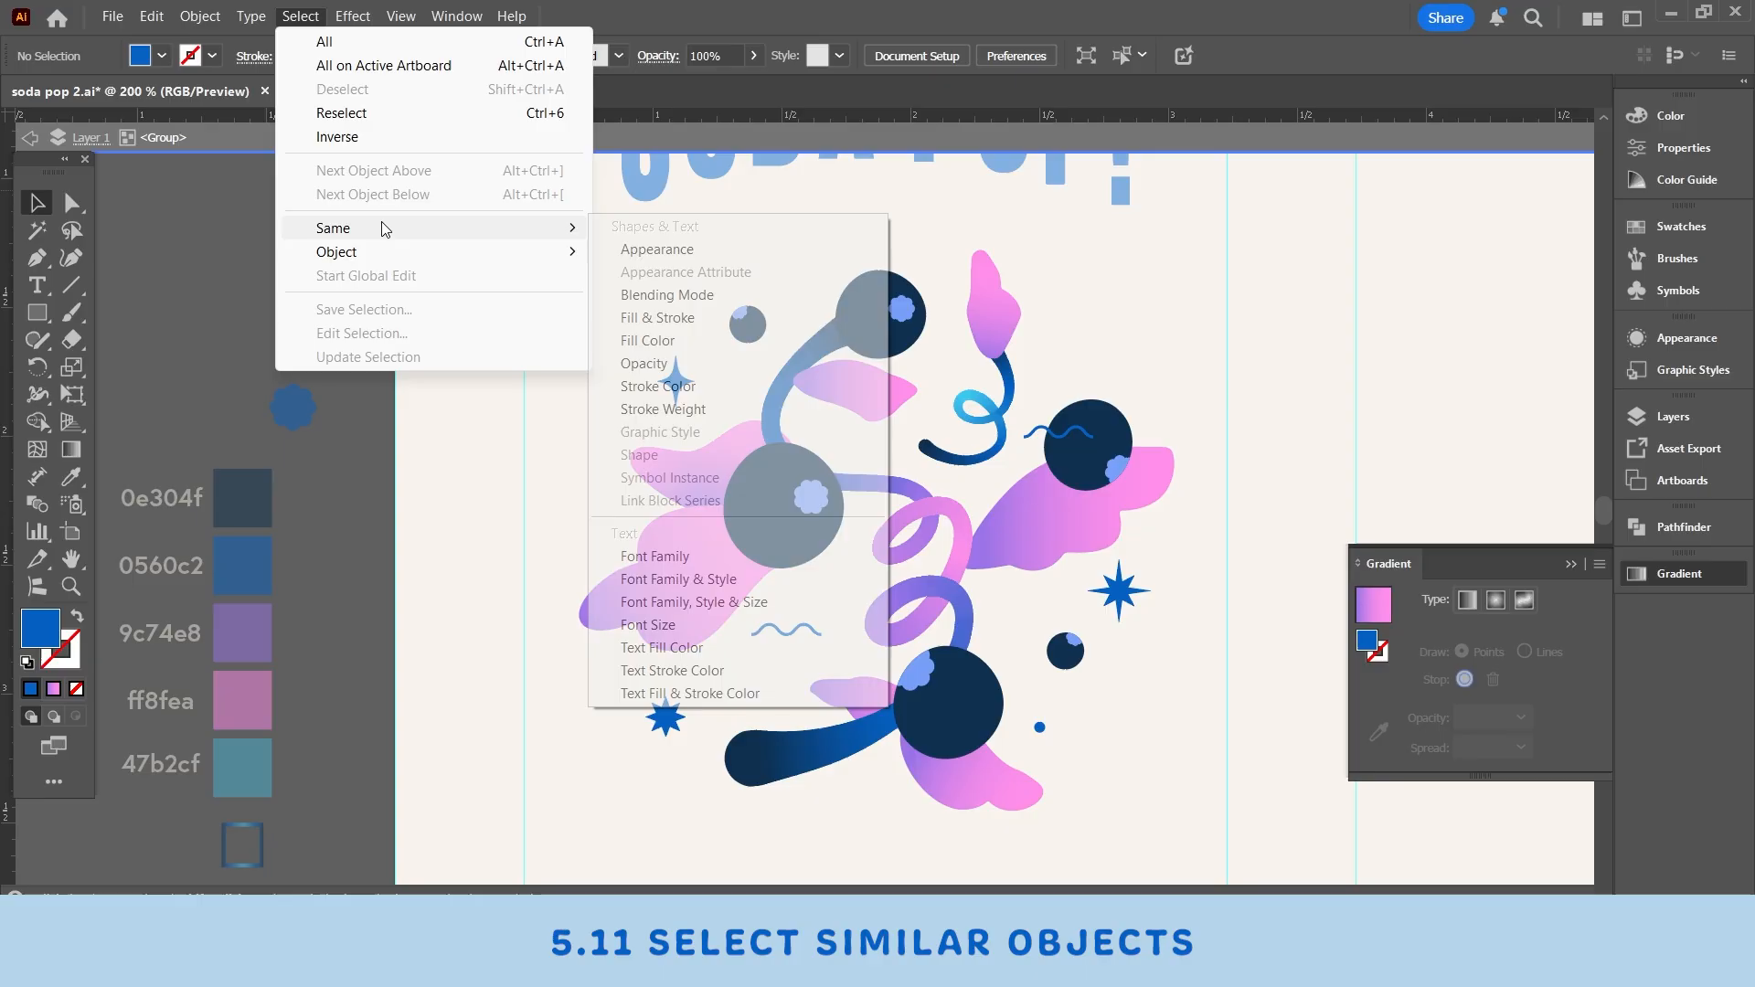
pyautogui.click(665, 342)
pyautogui.click(70, 476)
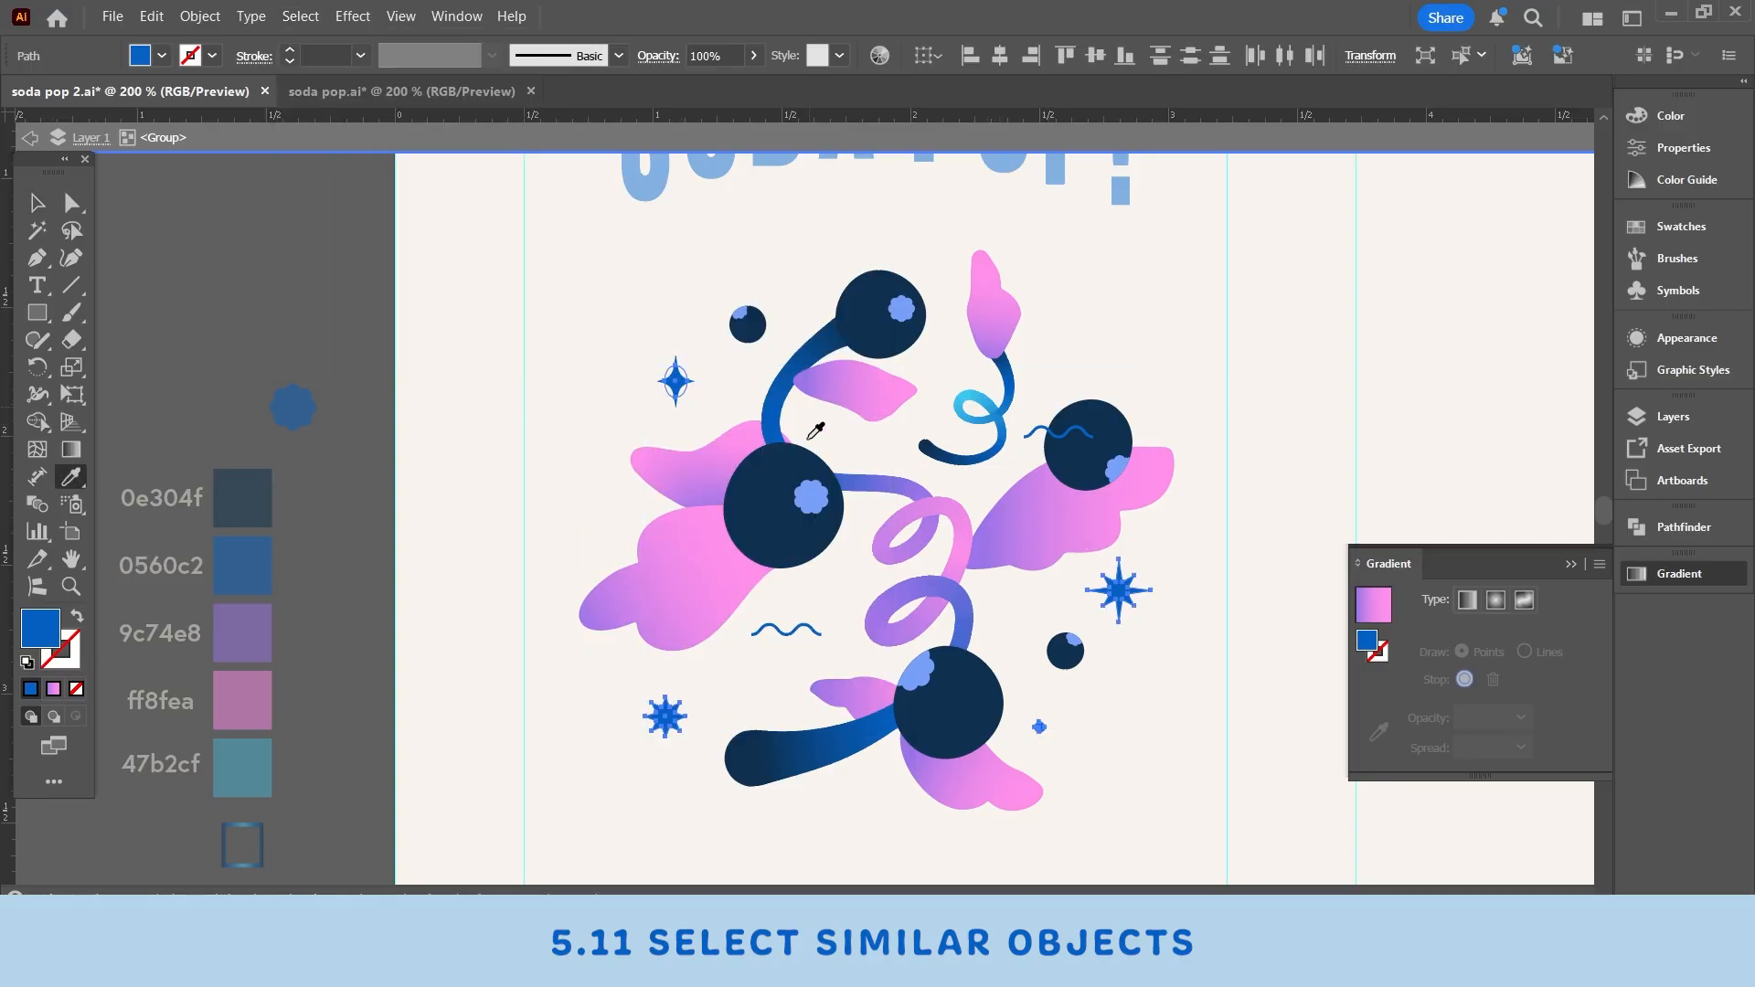
pyautogui.click(815, 492)
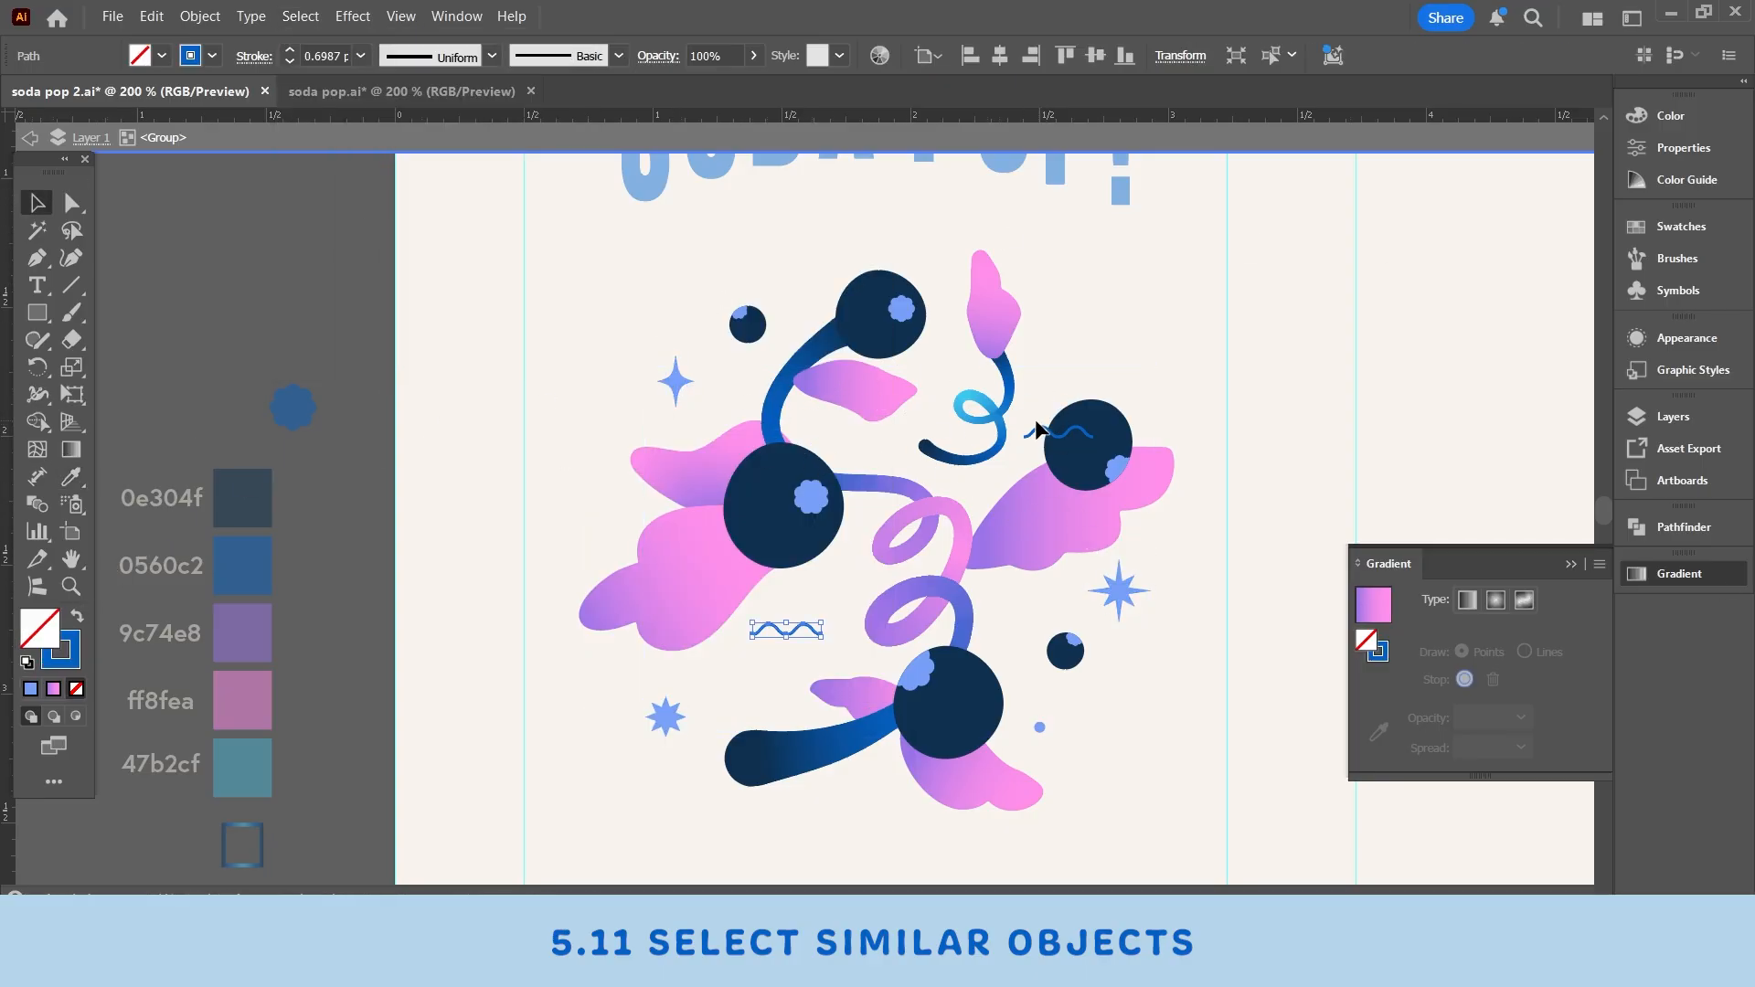
# - Select both wavy squiggle lines and apply the light blue flower dot color to their strokes with the Eyedropper
pyautogui.keyDown('shift'); pyautogui.click(1037, 435); pyautogui.keyUp('shift')
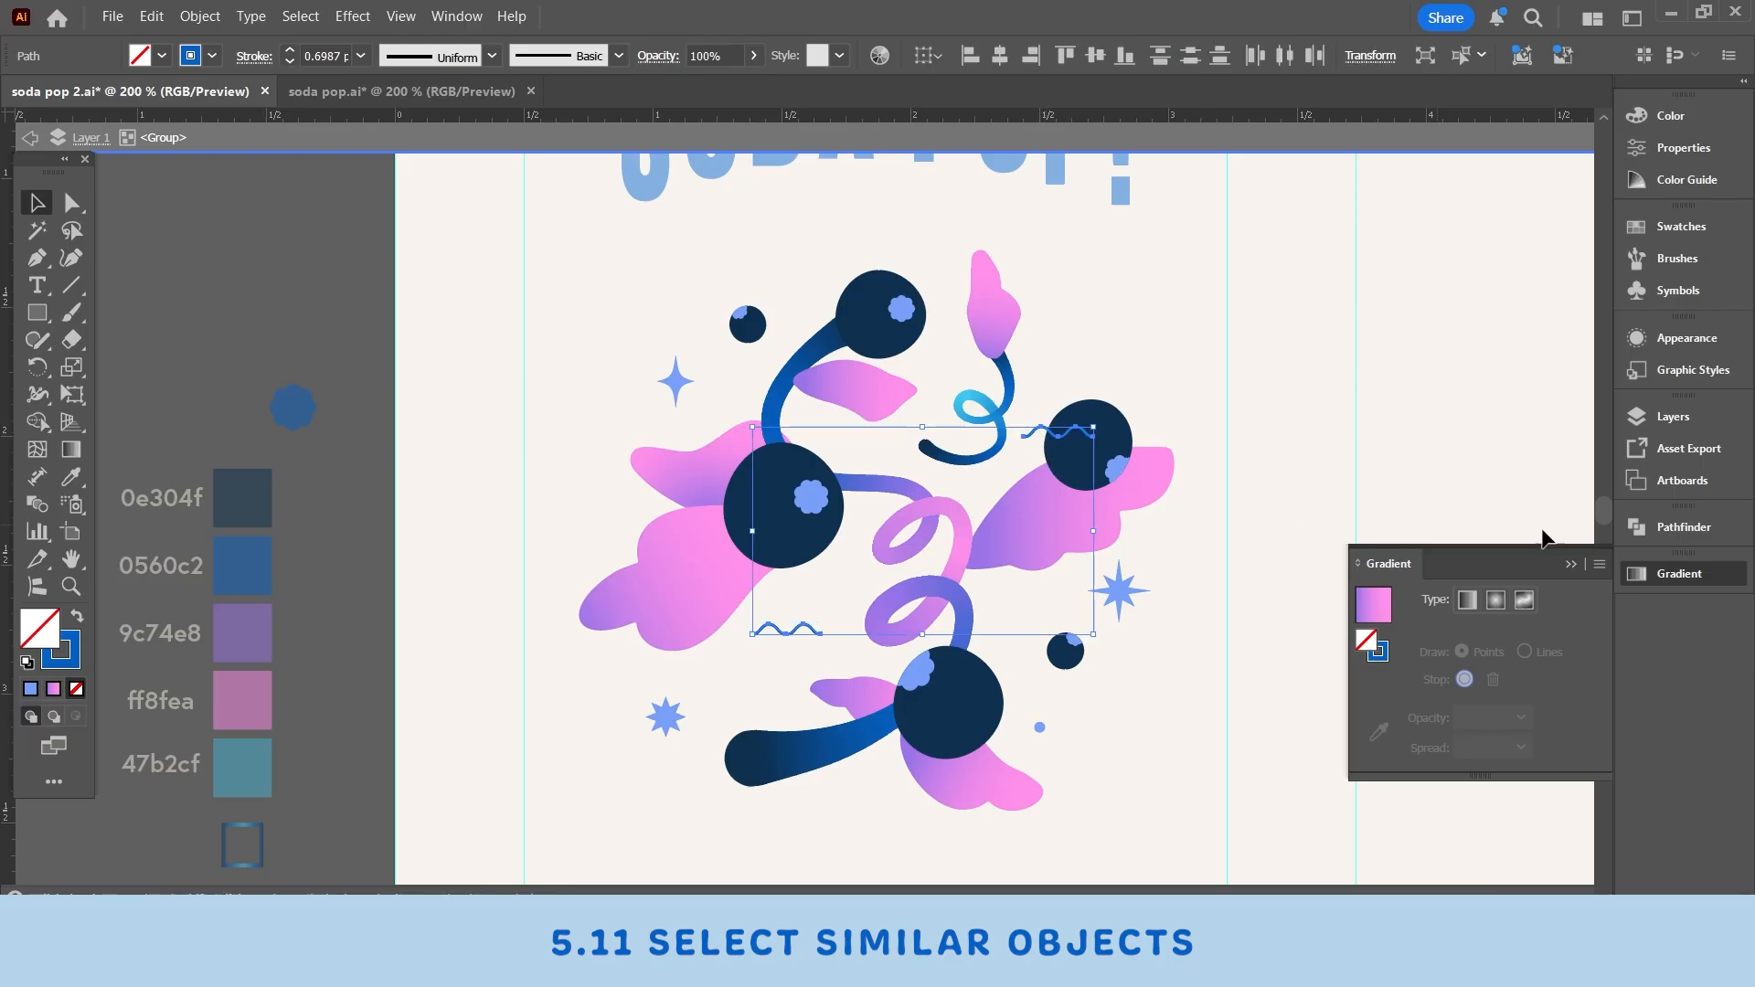
pyautogui.click(307, 14)
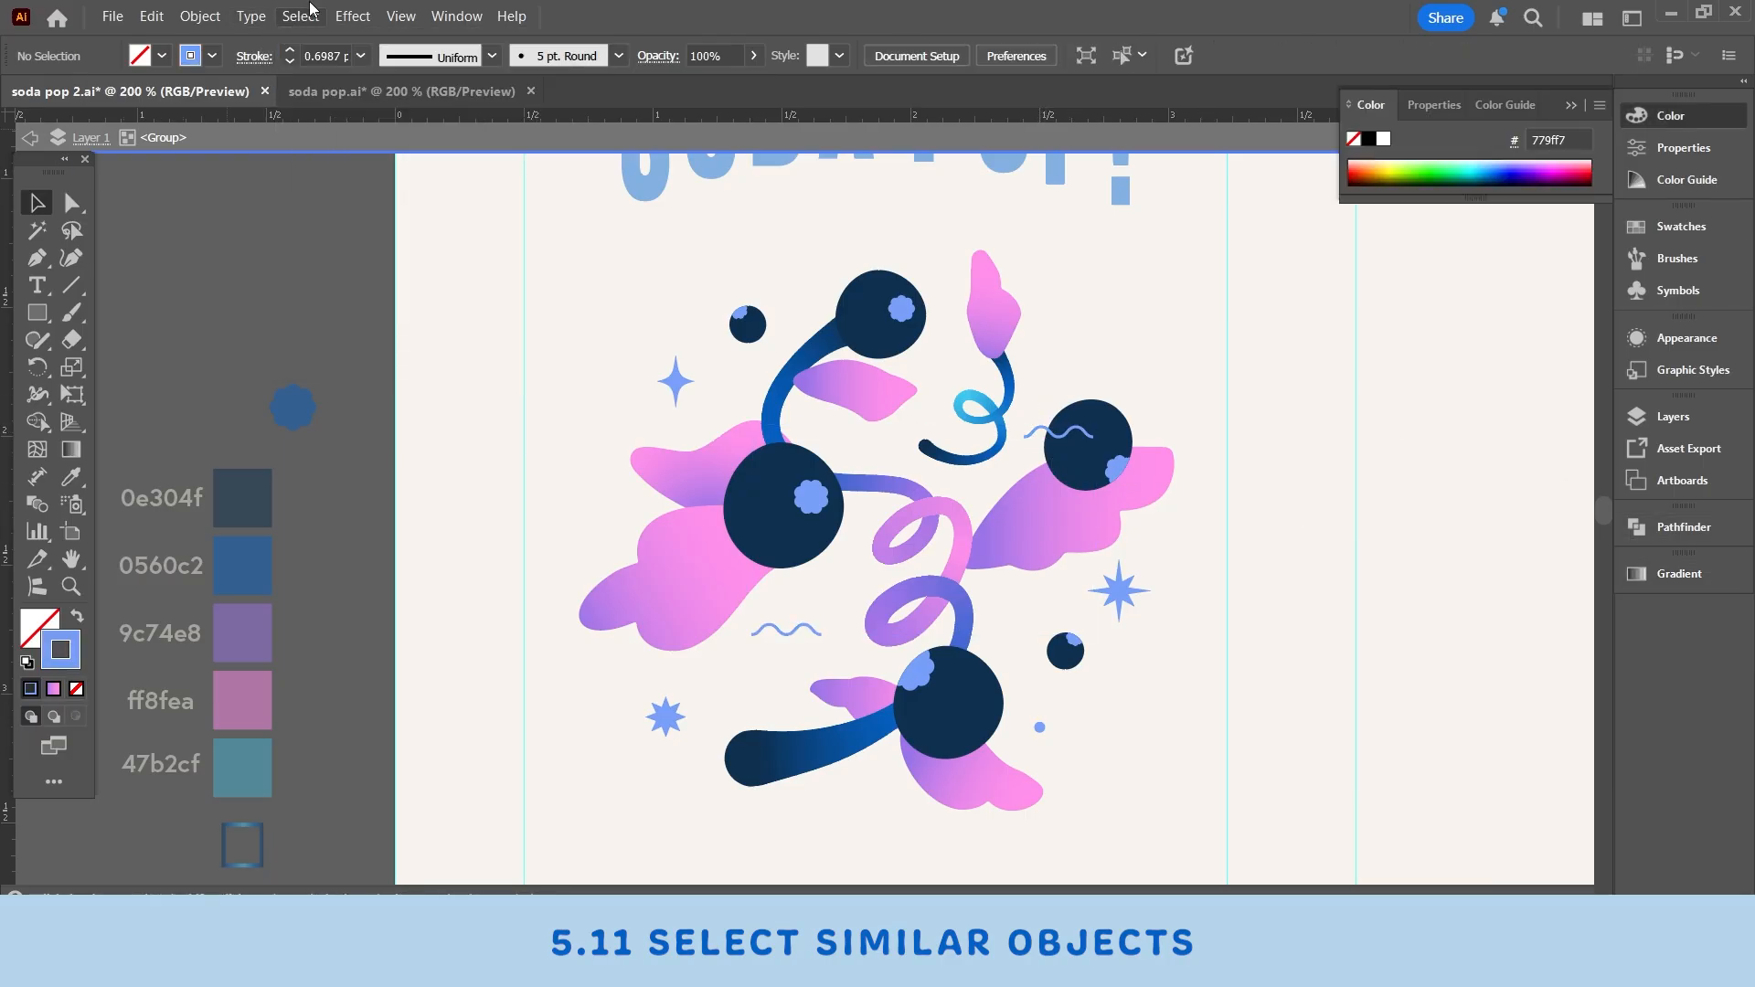
pyautogui.click(309, 14)
pyautogui.moveTo(348, 228)
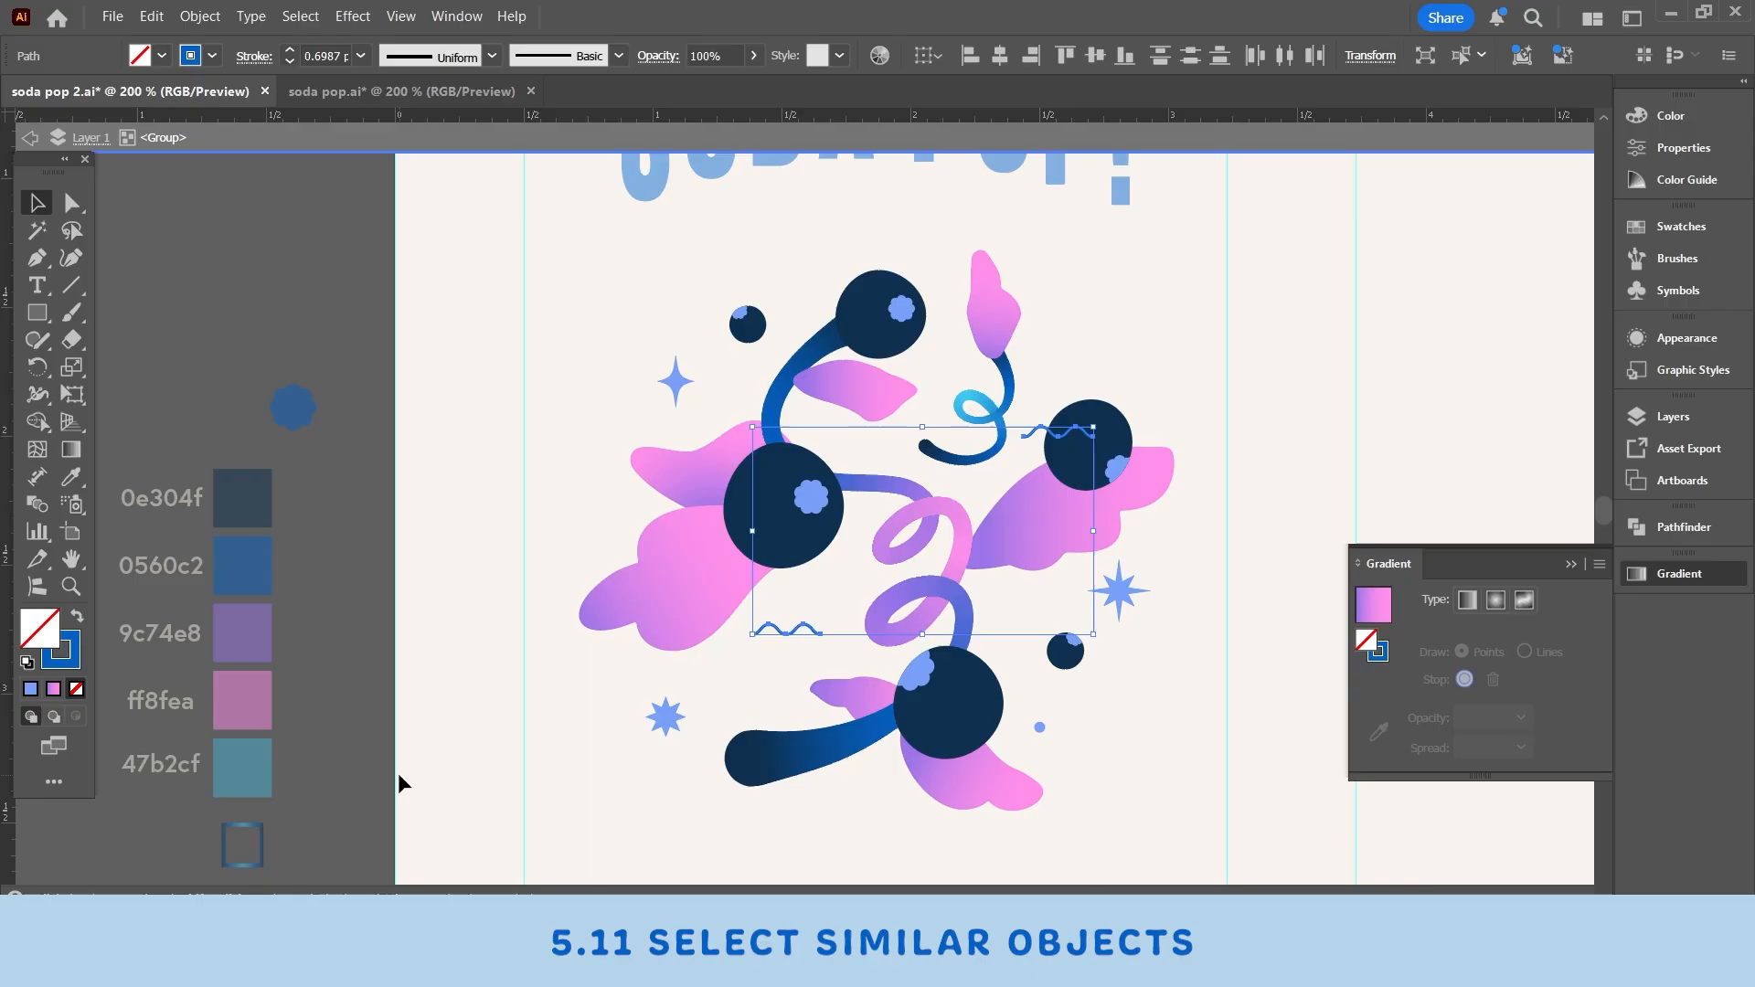
pyautogui.click(62, 664)
pyautogui.click(70, 476)
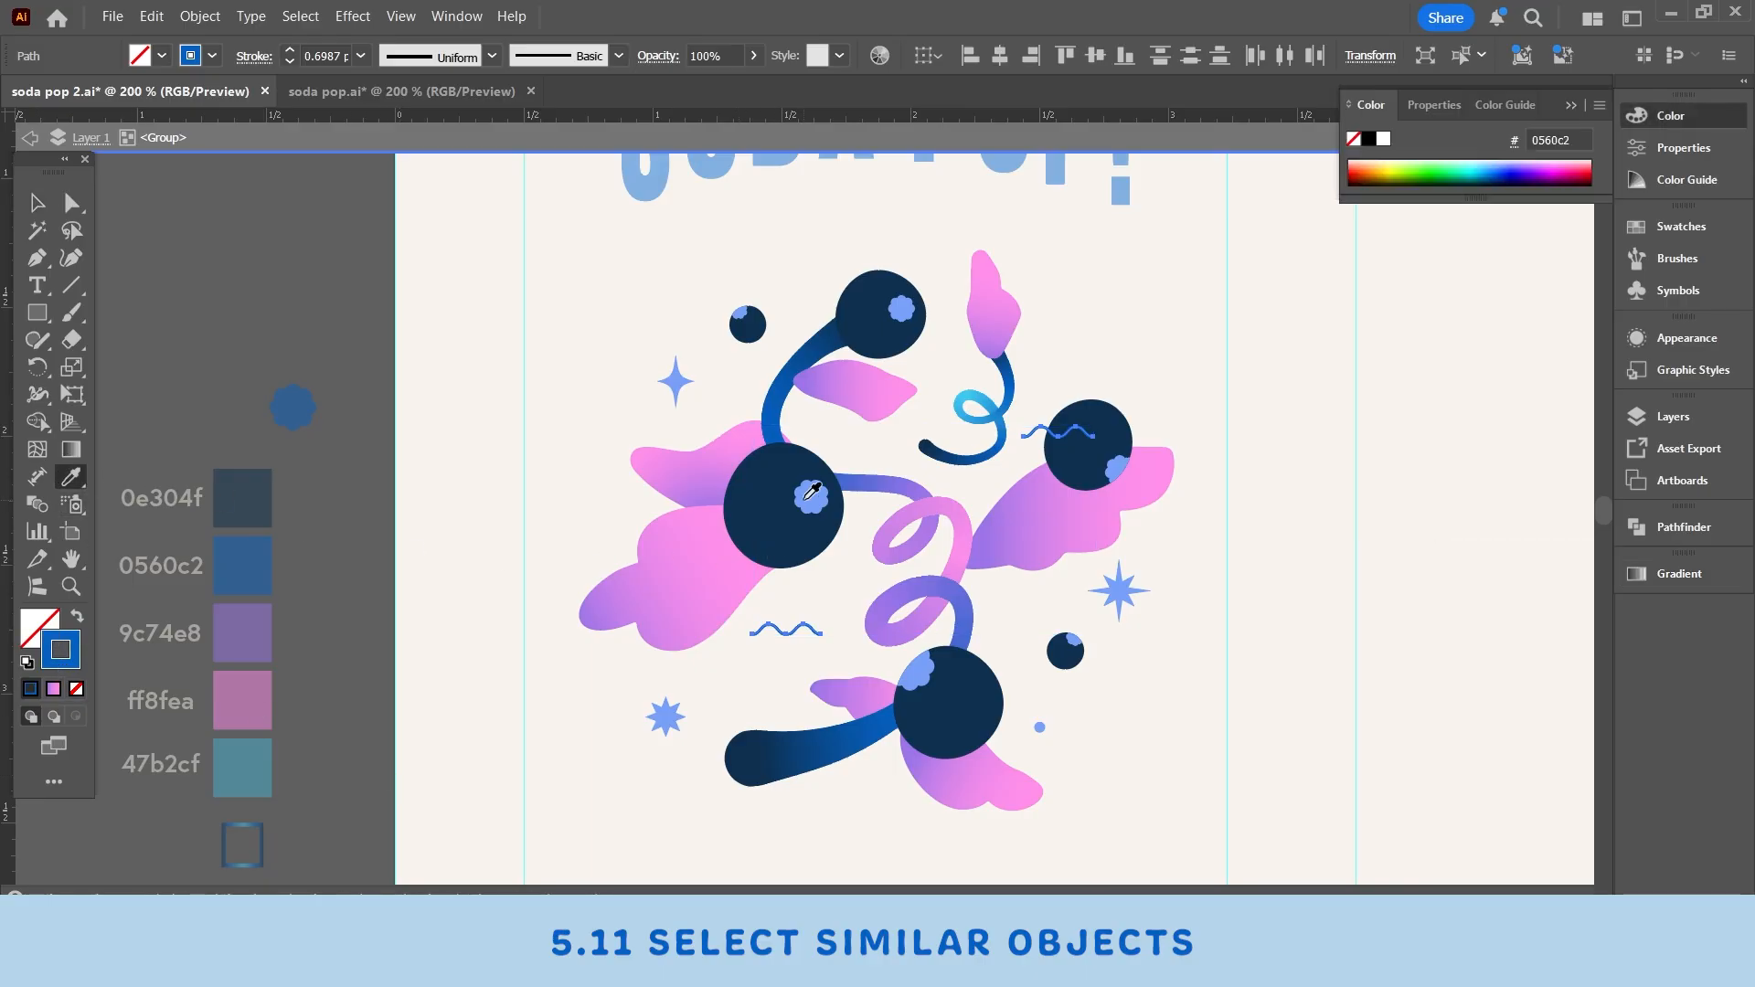
pyautogui.click(811, 493)
# - Deselect everything and exit isolation mode to return to the full artwork
pyautogui.click(36, 202)
pyautogui.click(144, 194)
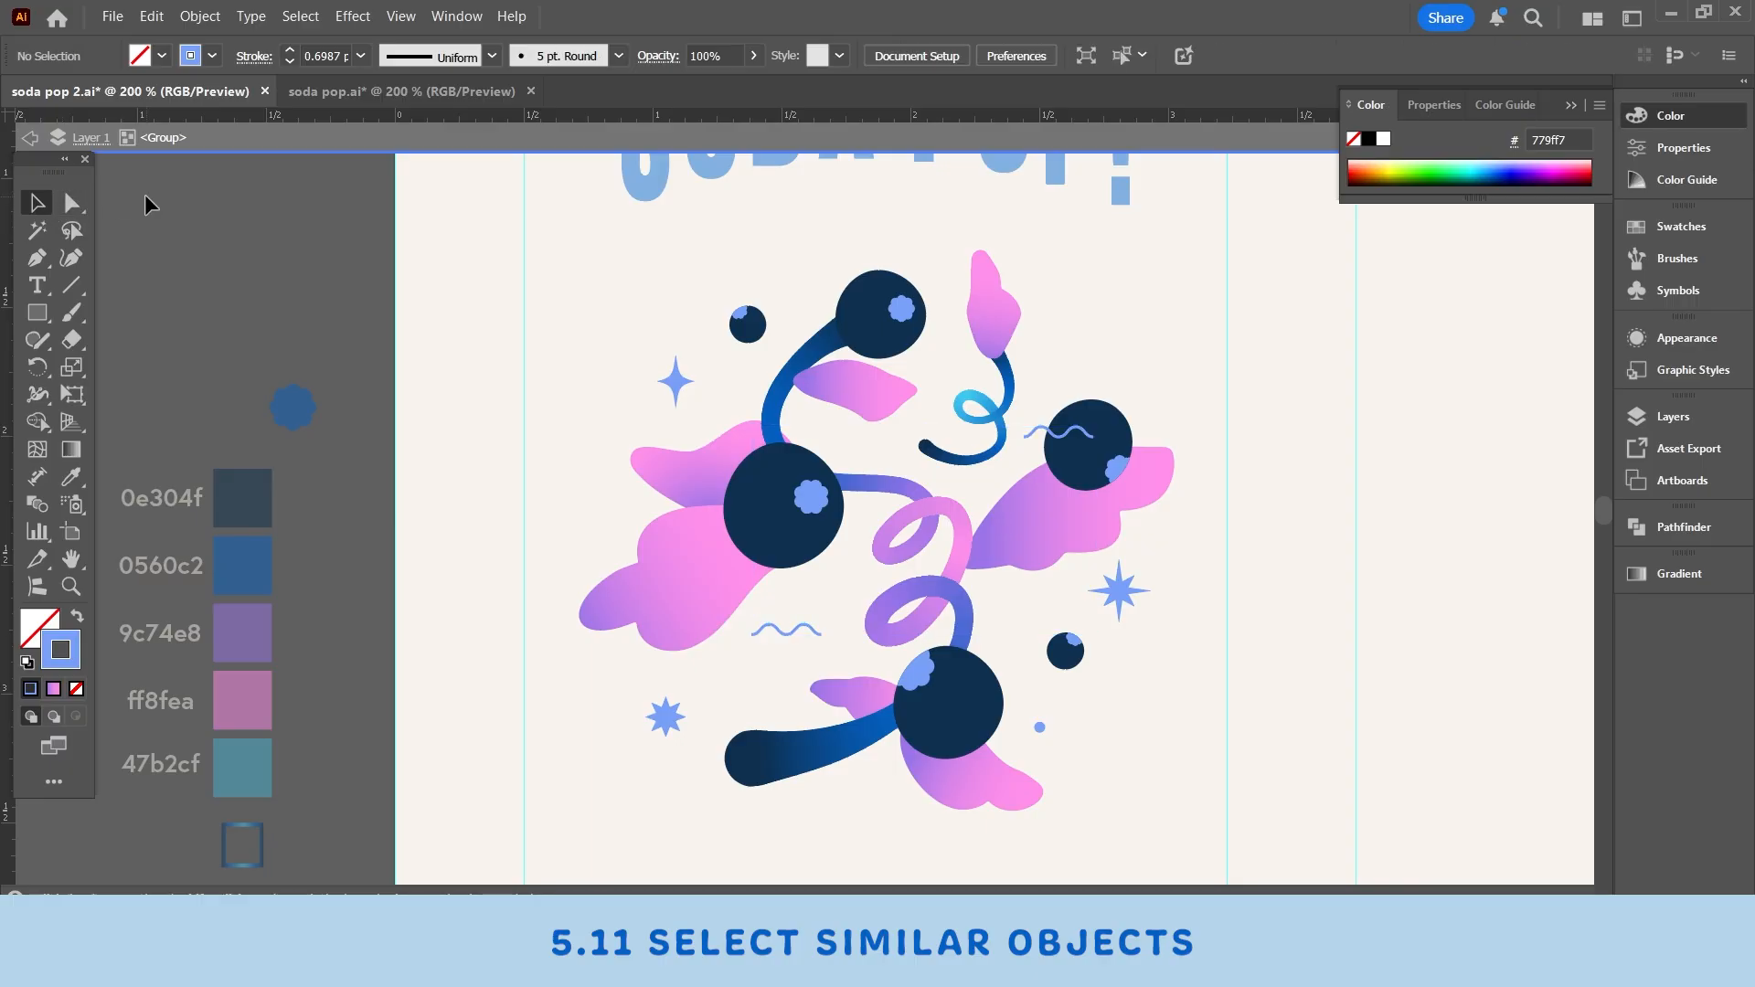
pyautogui.scroll(-2, 676, 390)
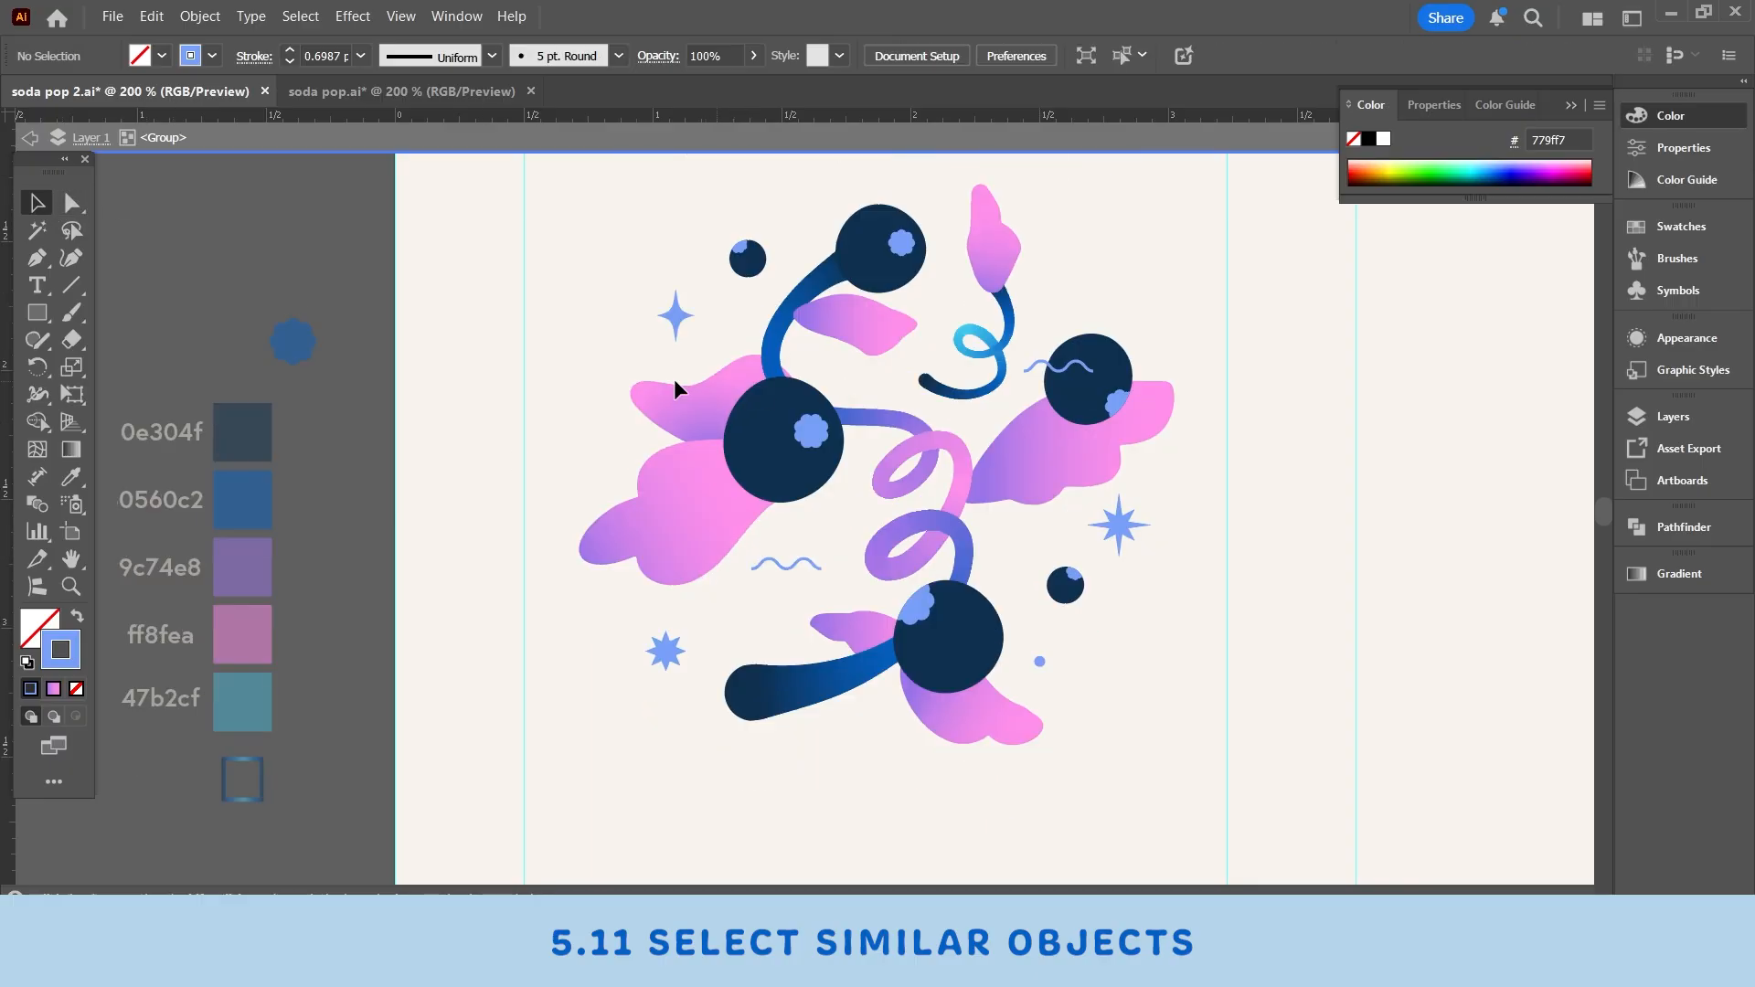
pyautogui.click(292, 142)
pyautogui.scroll(6, 695, 439)
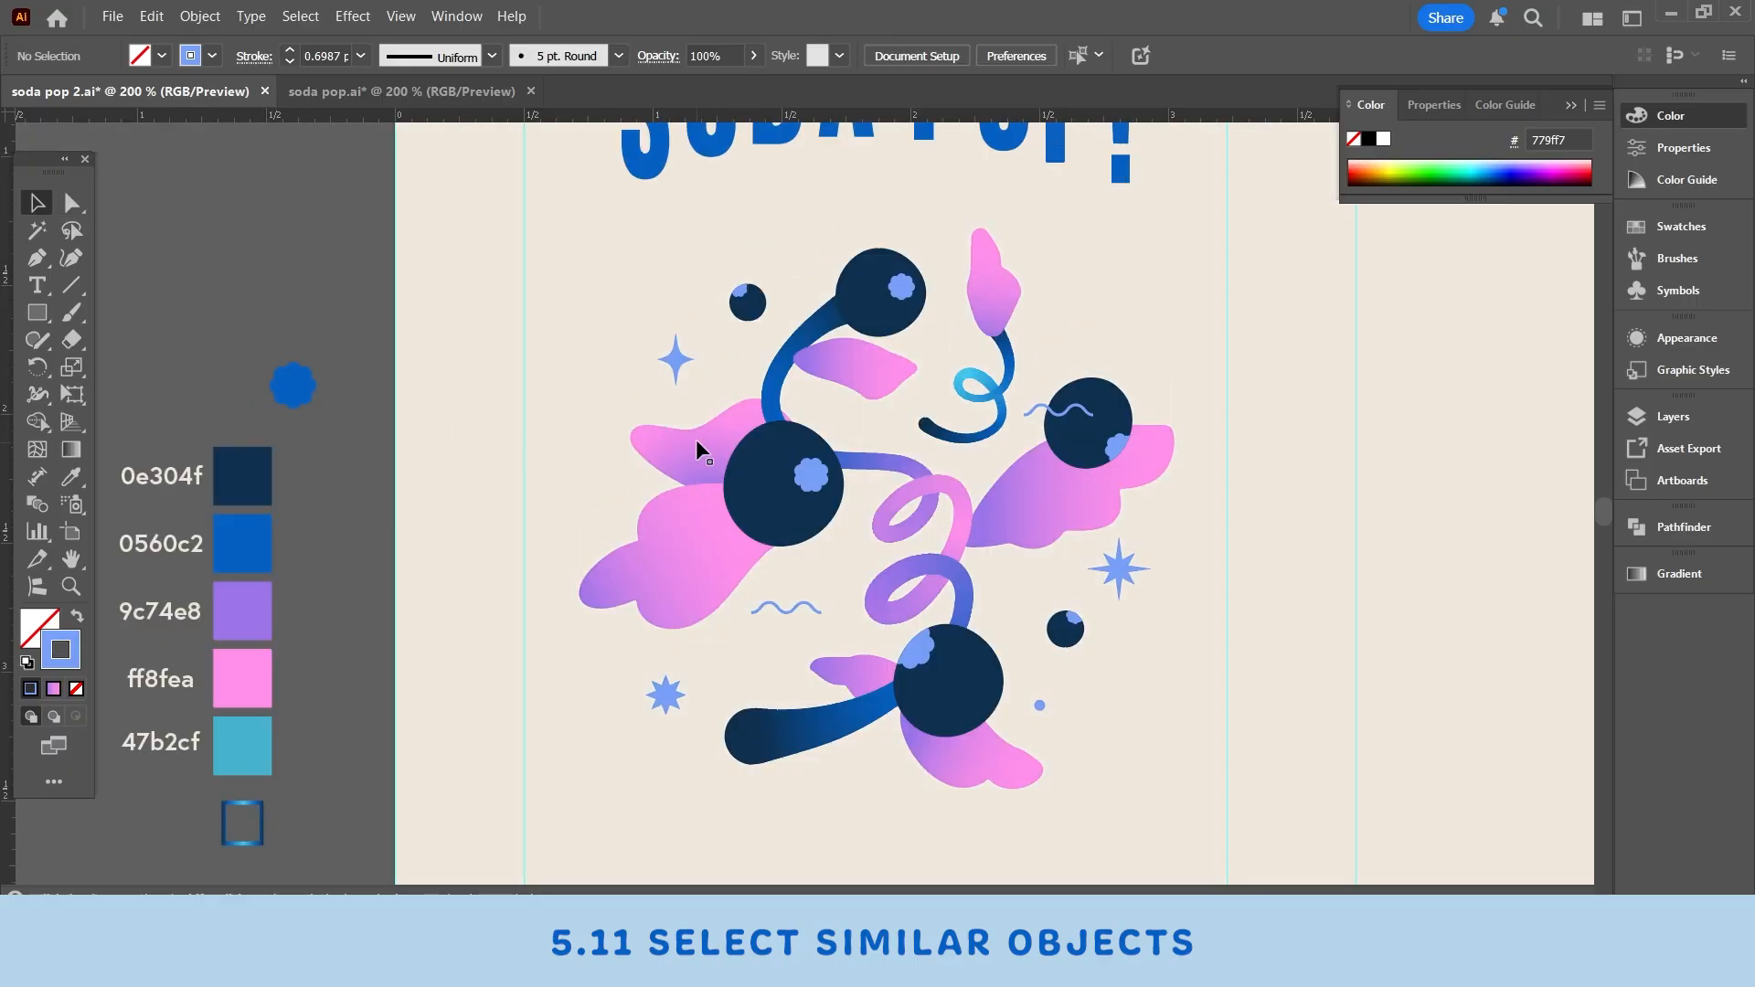
pyautogui.scroll(-2, 886, 492)
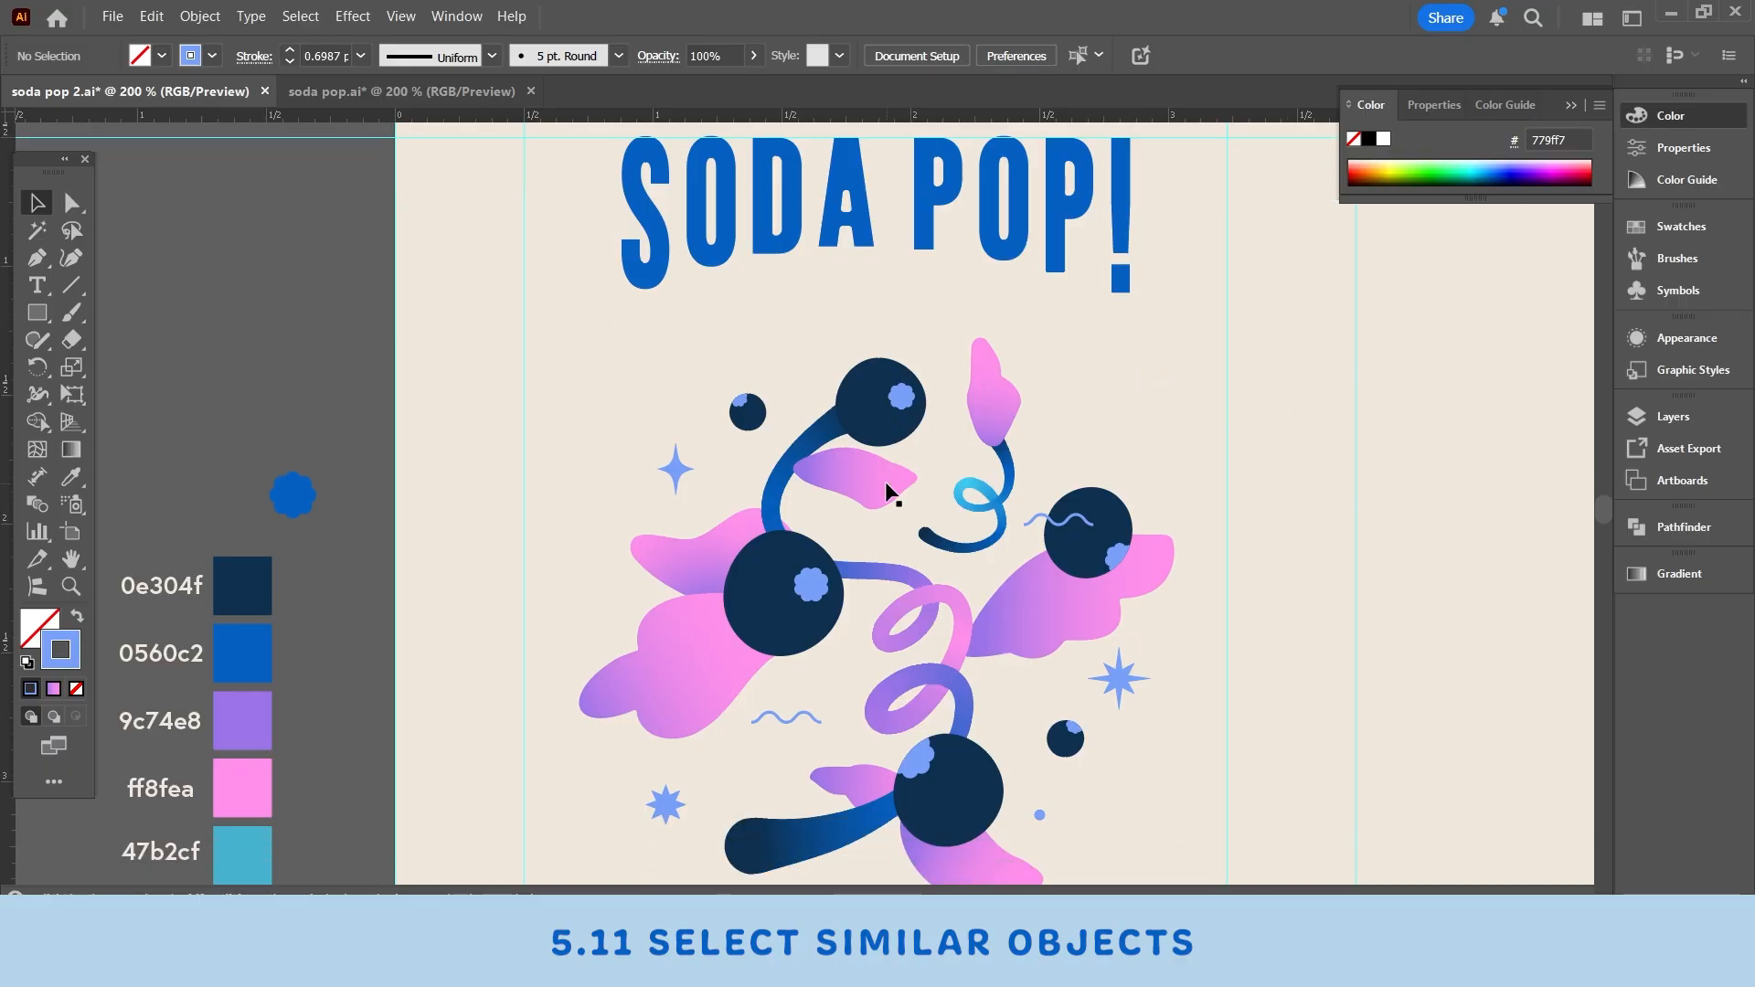